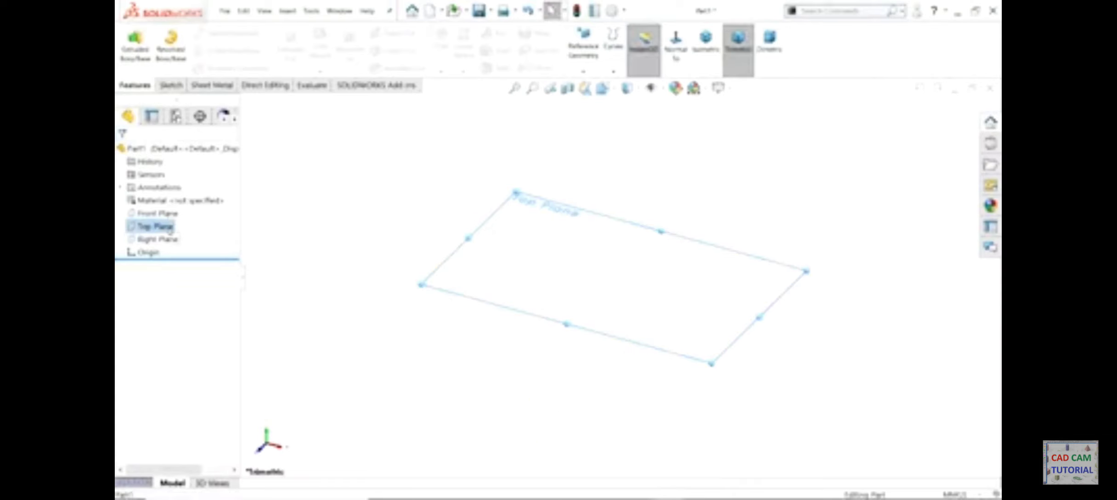
# Sketch an 85 mm diameter circle centred on the origin on the Top Plane
pyautogui.click(197, 213)
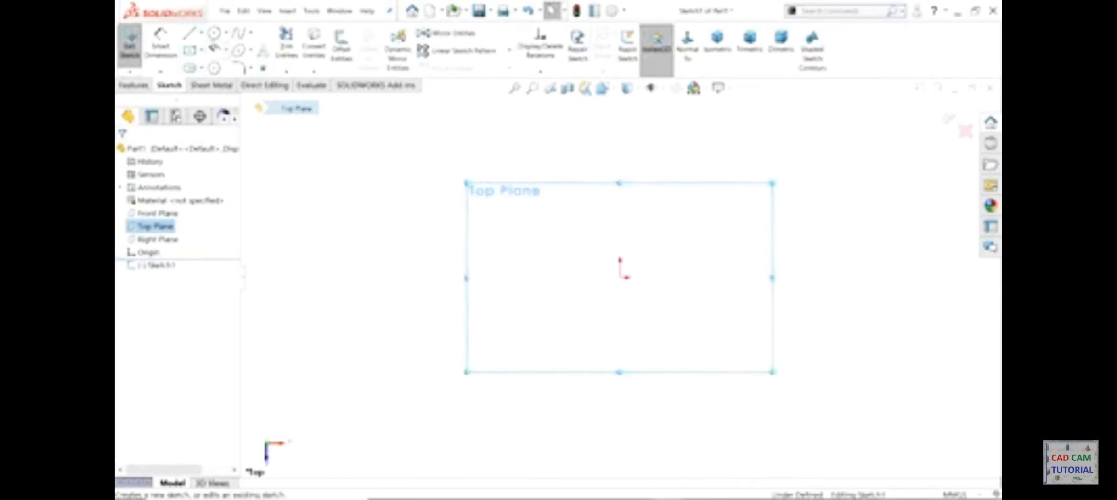
pyautogui.click(213, 33)
pyautogui.click(625, 285)
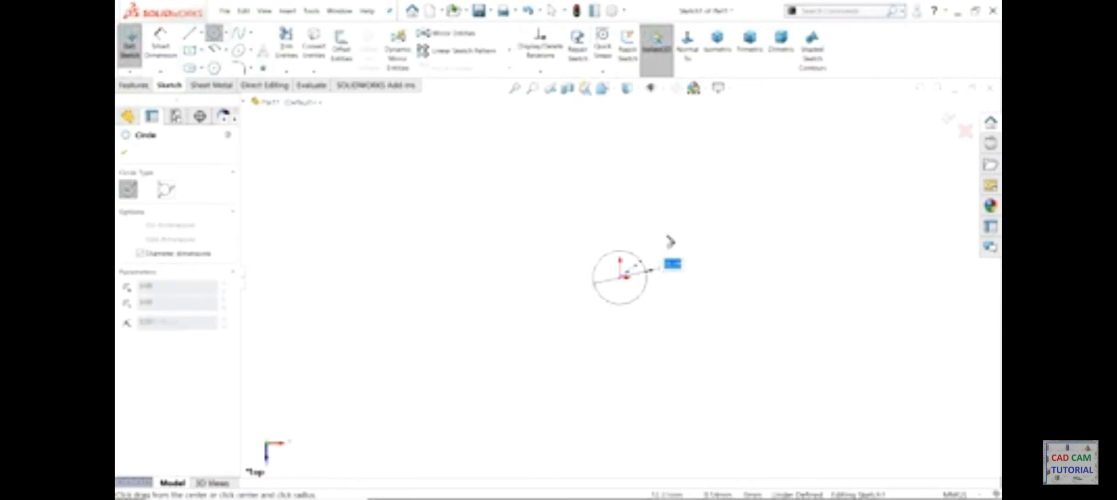
pyautogui.click(688, 228)
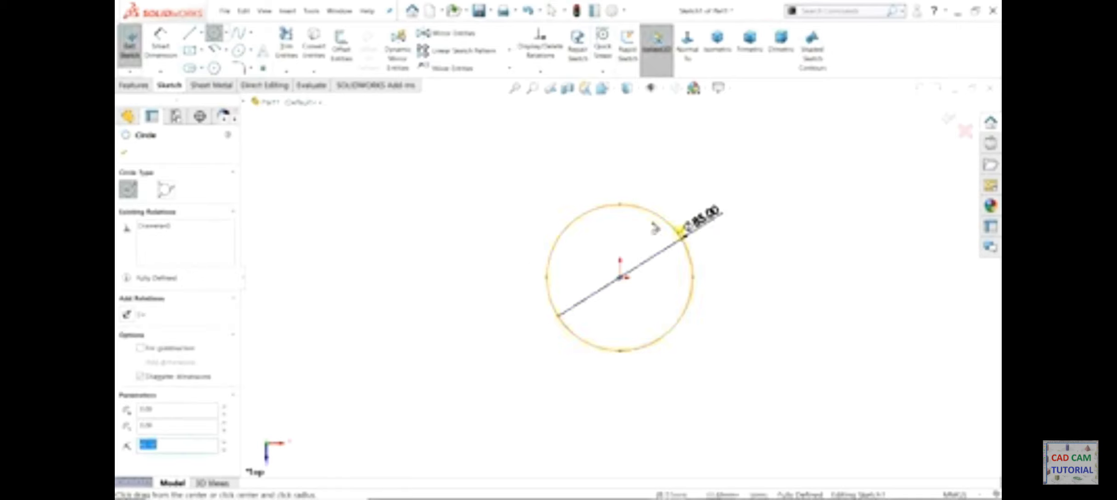
# Extrude the circle 90 mm into a solid cylinder
pyautogui.click(135, 85)
pyautogui.click(134, 43)
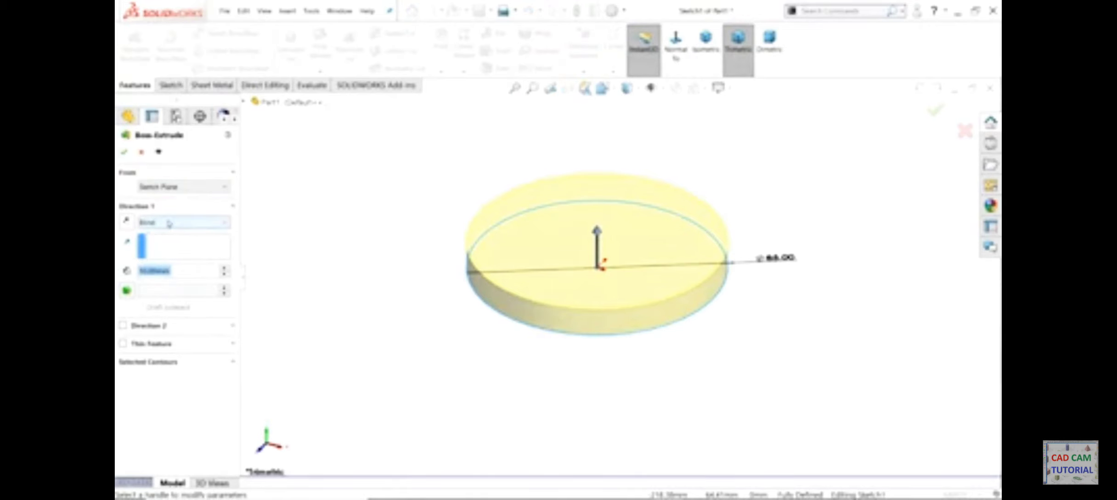
pyautogui.write('10')
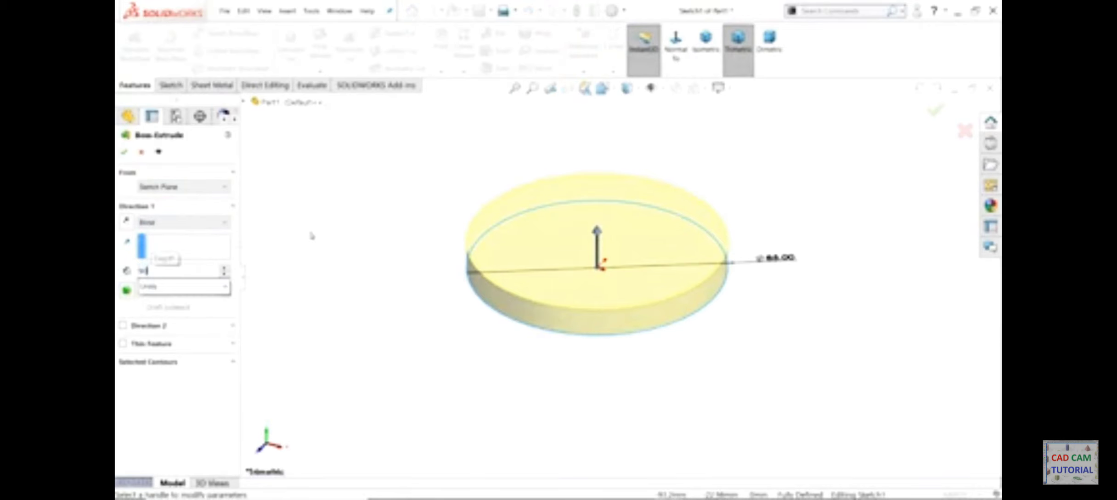
pyautogui.press('Return')
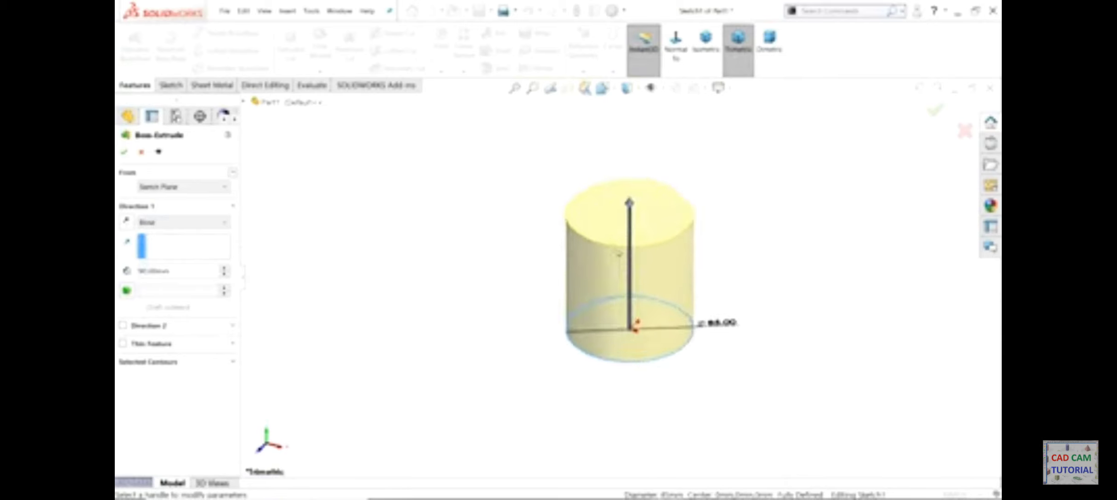
pyautogui.scroll(-2, 619, 252)
pyautogui.click(125, 152)
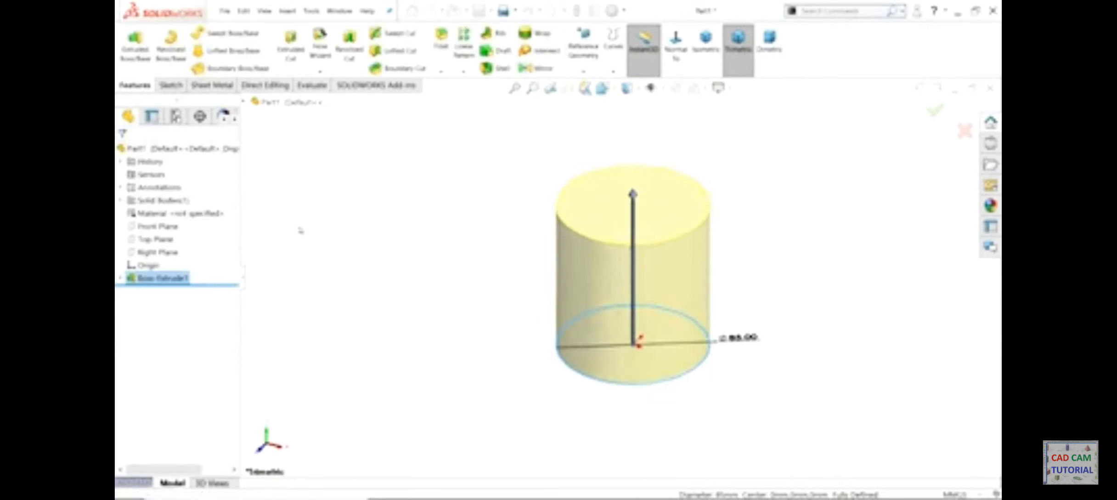
# Sketch a 79 mm circle on the cylinder's top face and begin an extruded cut from it, offset 7.3 mm down into the body
pyautogui.click(663, 188)
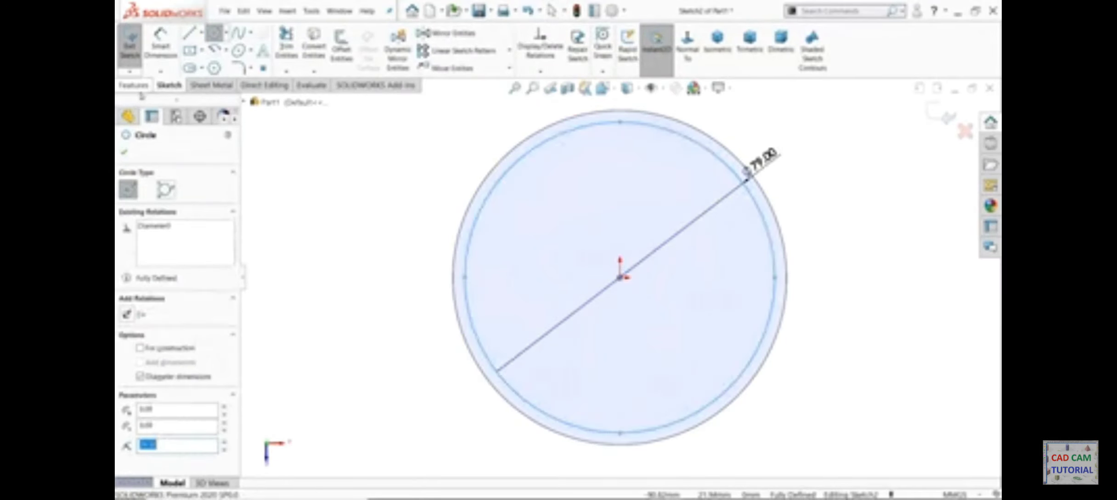
pyautogui.click(134, 86)
pyautogui.click(290, 43)
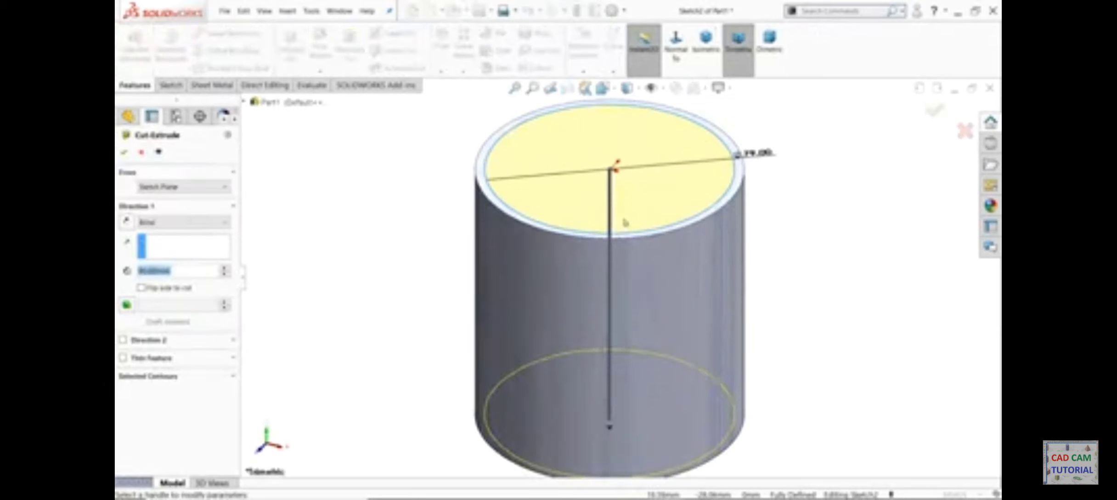
pyautogui.click(159, 188)
pyautogui.click(157, 226)
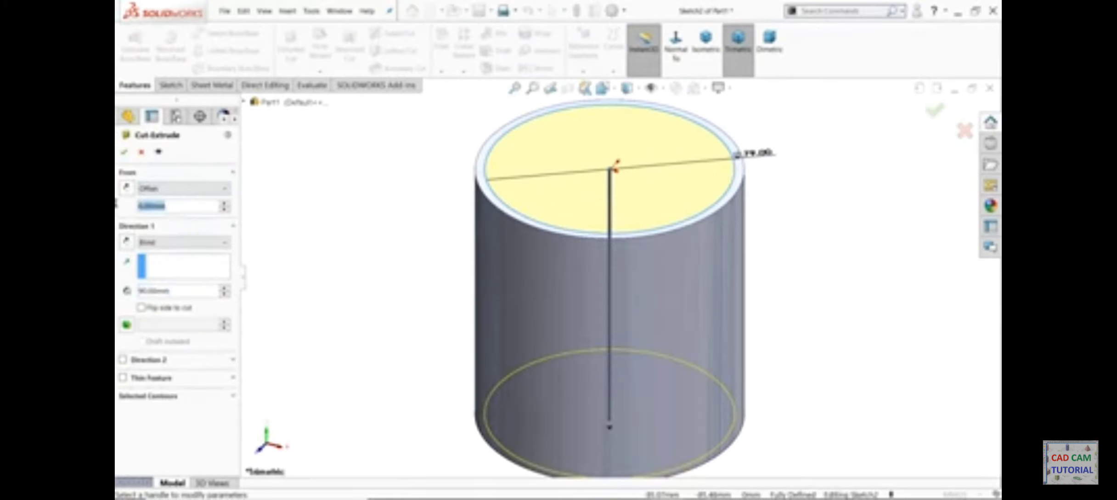
pyautogui.write('1')
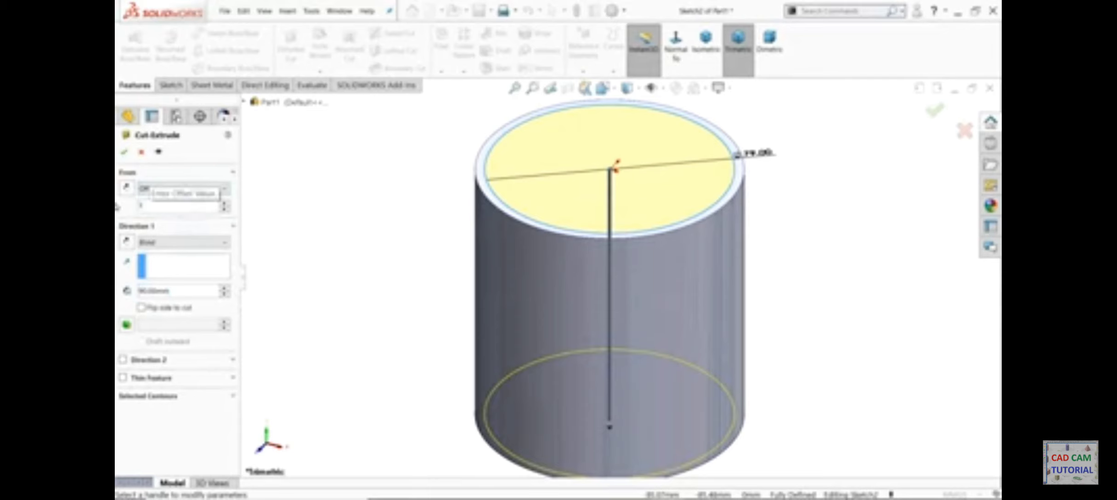
pyautogui.write('.3')
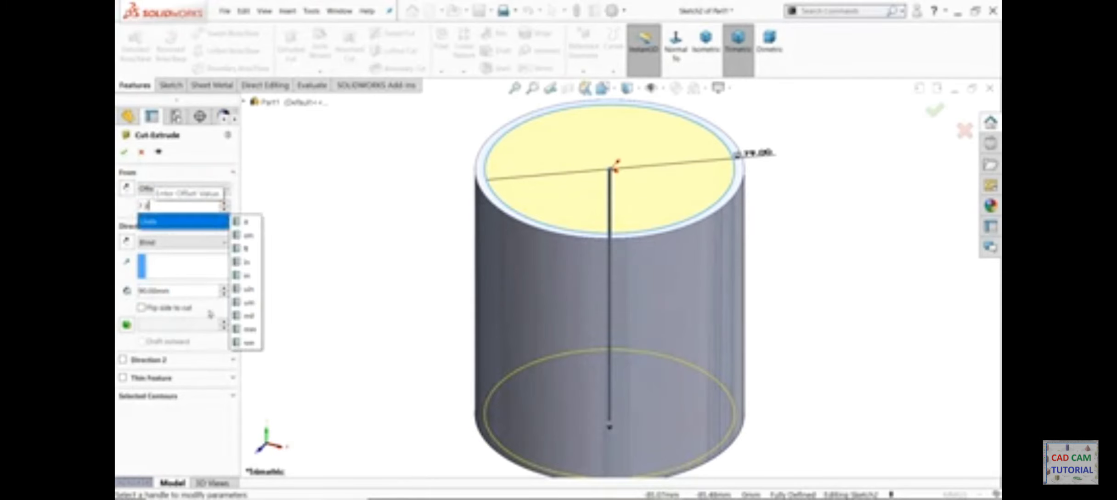
pyautogui.press('Return')
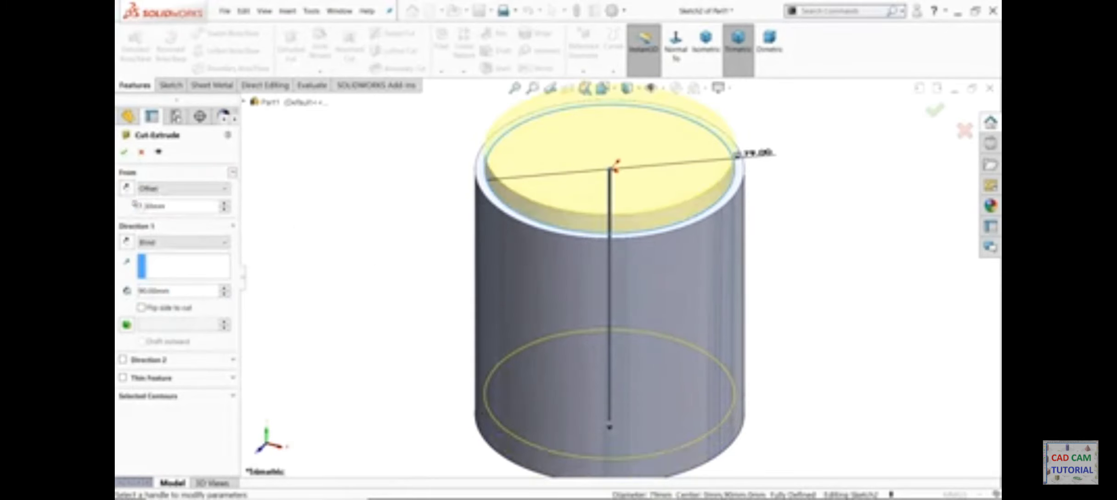
pyautogui.click(127, 187)
pyautogui.moveTo(399, 291); pyautogui.dragTo(399, 256, button='middle')
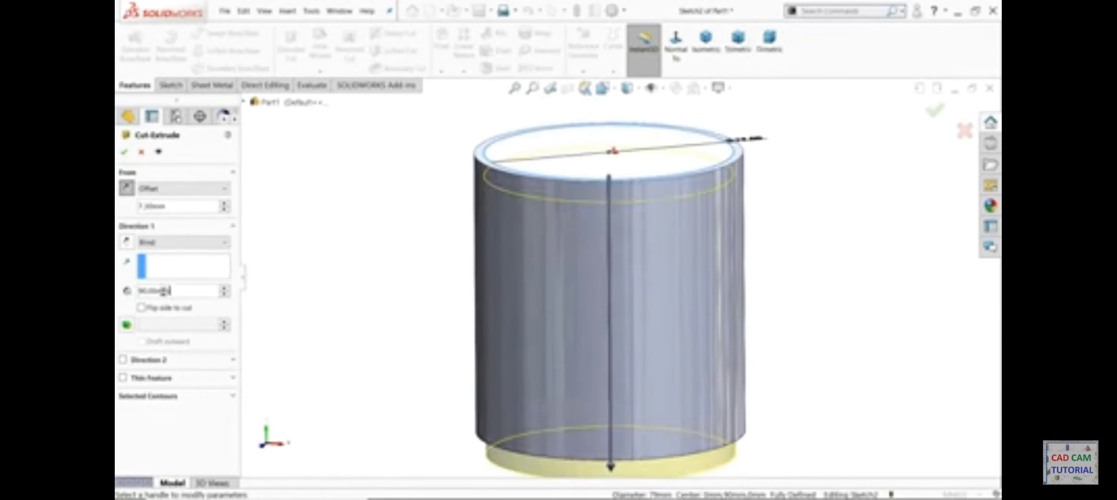
# Set the cut depth to 4.3 mm and flip the side to cut, completing the outer ring groove
pyautogui.doubleClick(152, 291)
pyautogui.write('4.5')
pyautogui.press('Return')
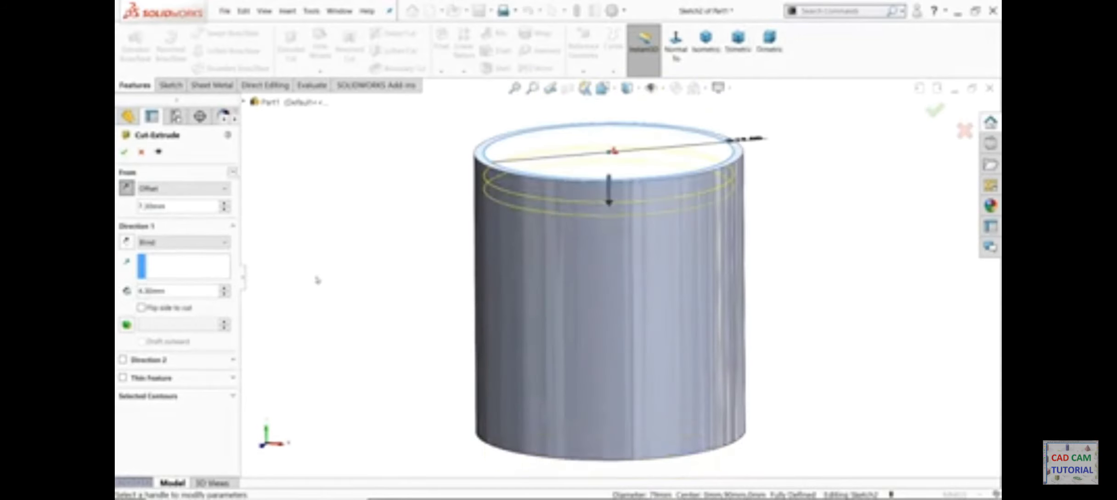
pyautogui.scroll(-3, 540, 220)
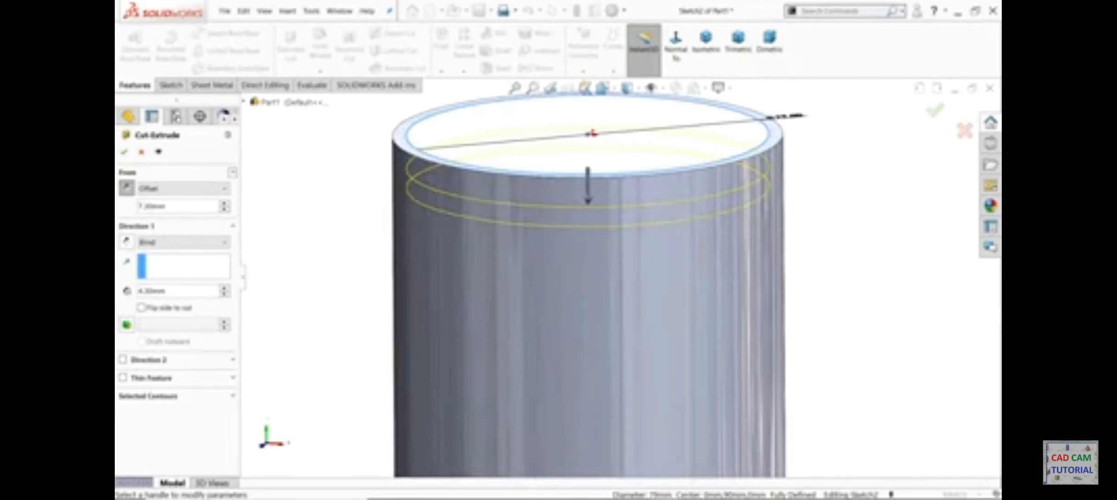
pyautogui.click(144, 308)
pyautogui.click(124, 152)
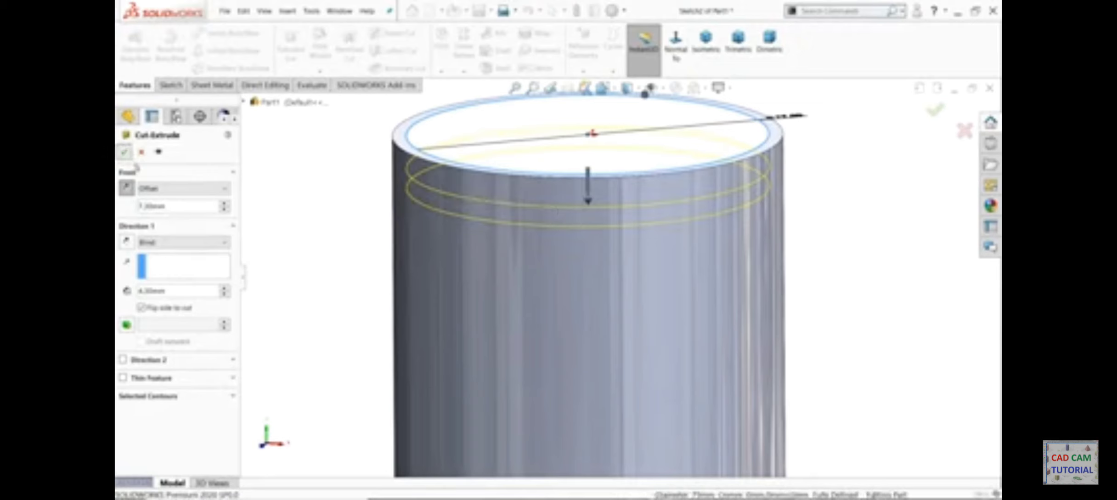
# Show the temporary axes and pattern the groove cut linearly down the cylinder's axis with three instances spaced 7.3+4.3 mm
pyautogui.moveTo(327, 204); pyautogui.dragTo(328, 159, button='middle')
pyautogui.click(664, 92)
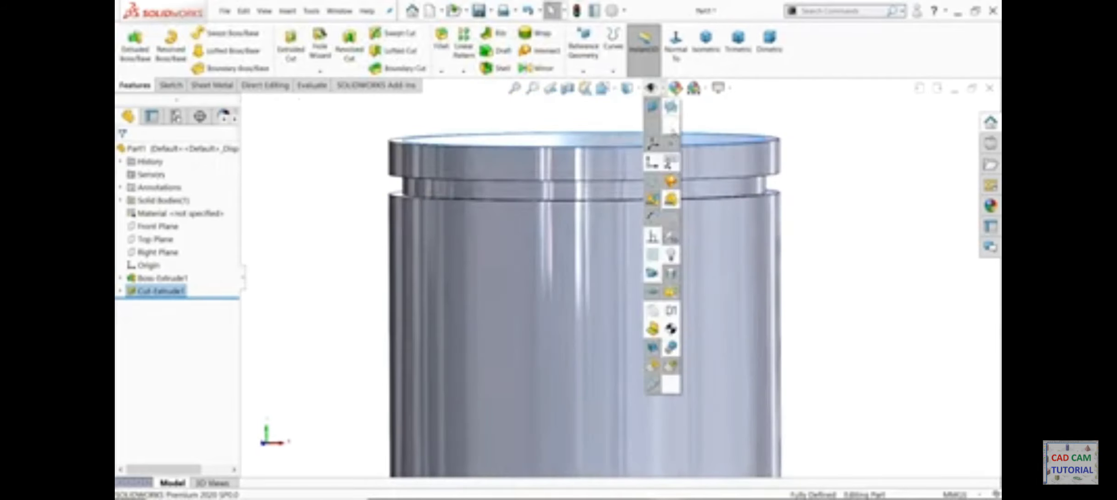
pyautogui.click(672, 131)
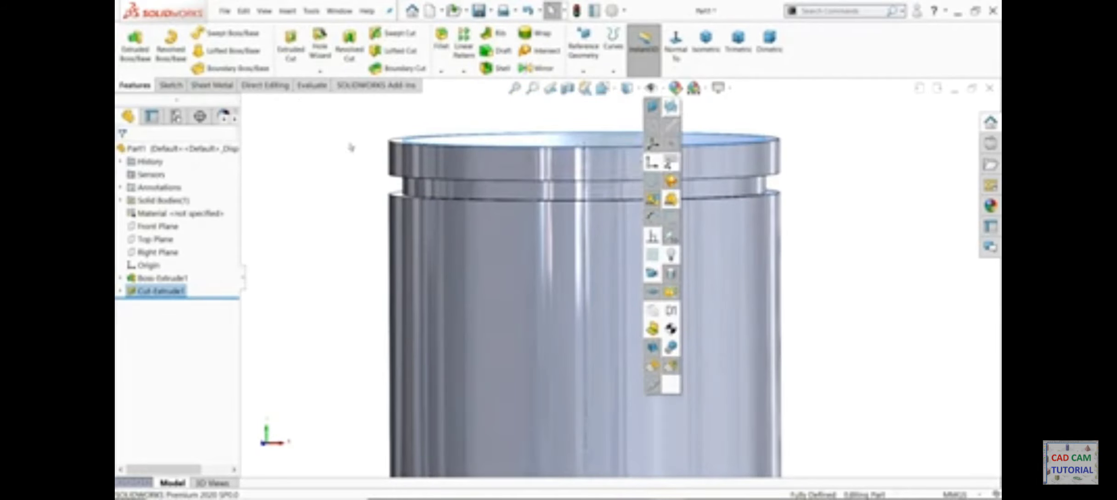
pyautogui.click(464, 51)
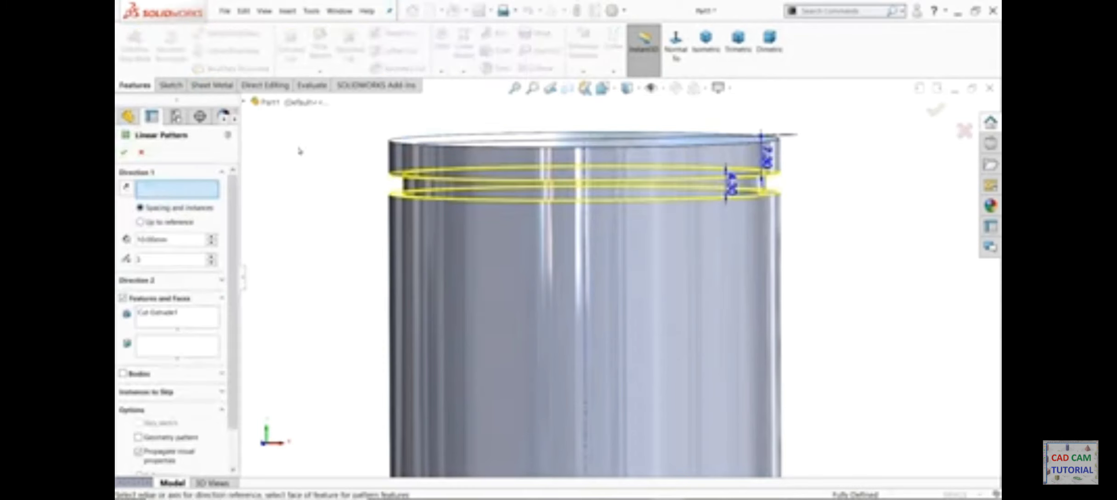
pyautogui.click(587, 263)
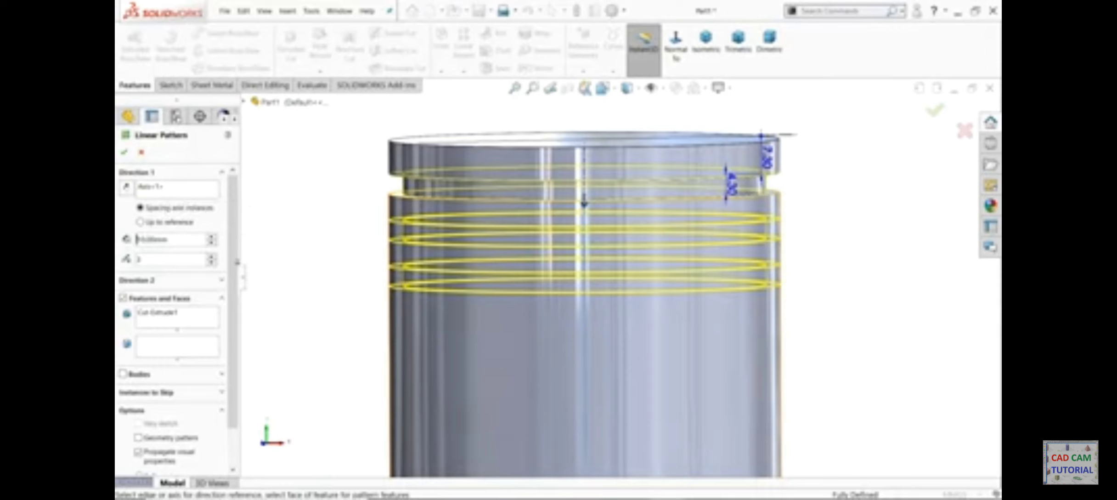
pyautogui.doubleClick(183, 238)
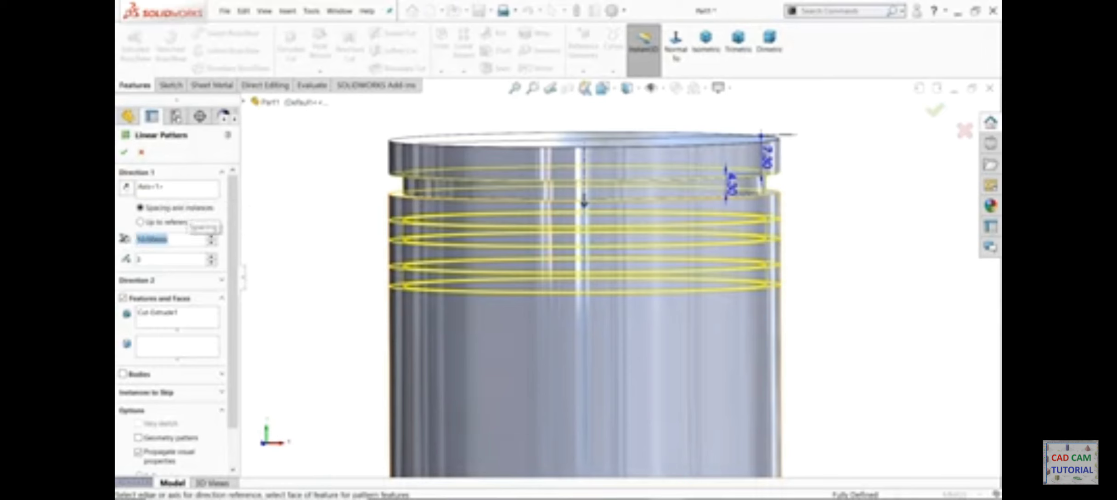
pyautogui.write('5')
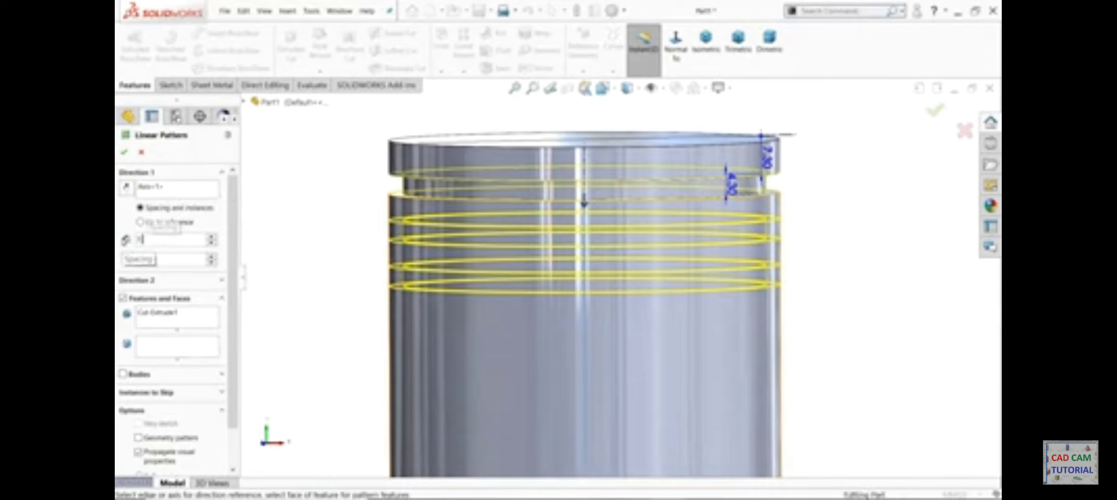
pyautogui.write('.3+4.3')
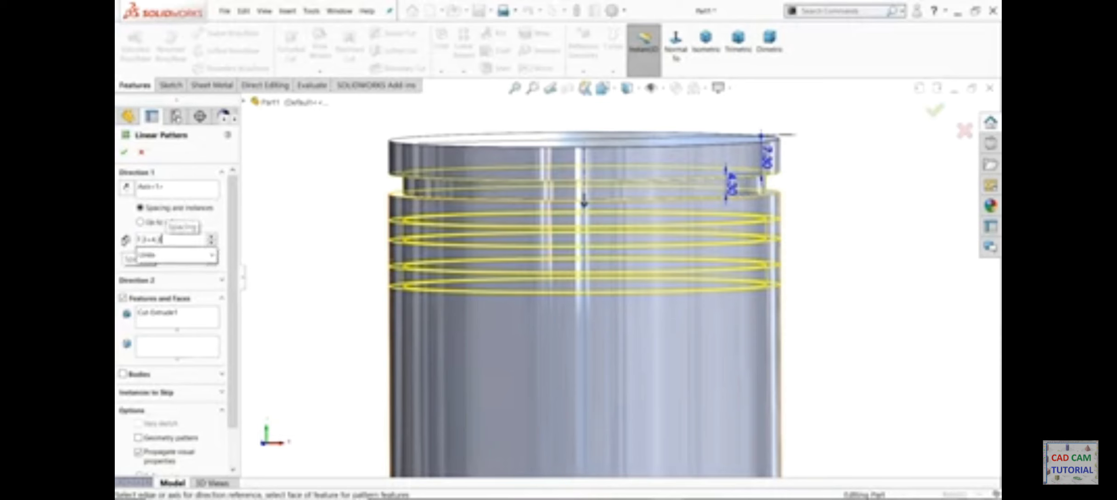
pyautogui.press('Return')
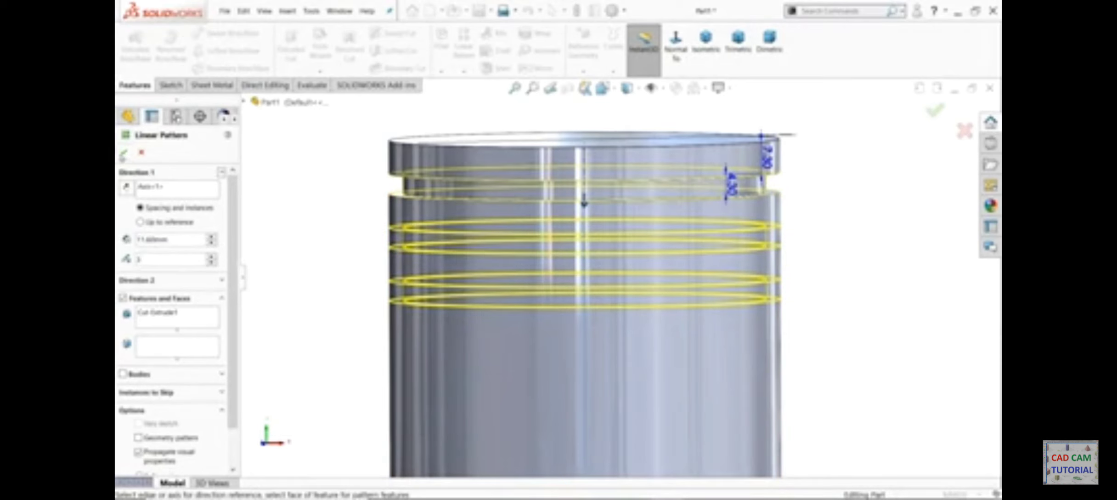
pyautogui.click(123, 154)
# Sketch a 76 mm diameter circle centred on the origin on the cylinder's bottom face
pyautogui.moveTo(271, 220)
pyautogui.mouseDown(button='middle')
pyautogui.moveTo(265, 177)
pyautogui.moveTo(257, 232)
pyautogui.mouseUp(button='middle')
pyautogui.press('f')
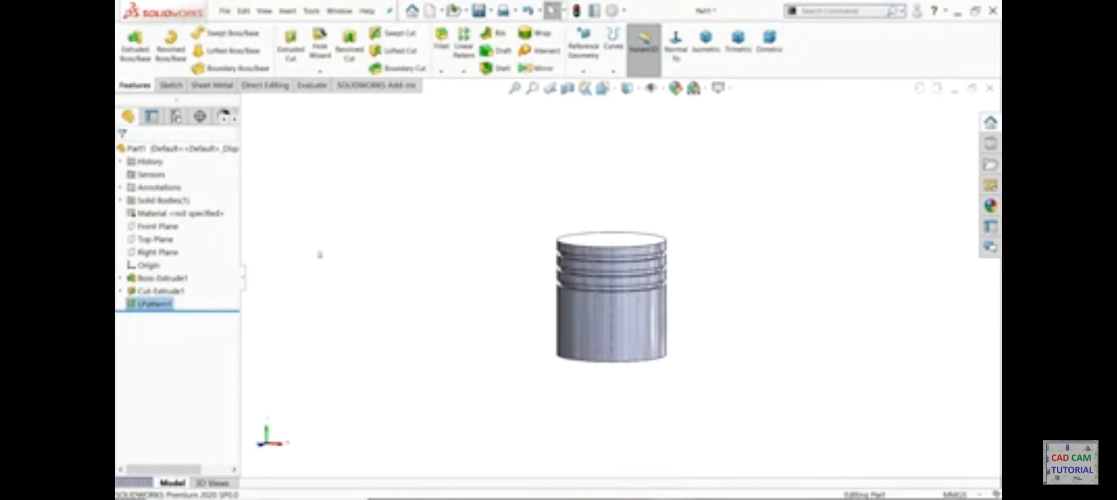
pyautogui.moveTo(320, 254); pyautogui.dragTo(731, 237, button='middle')
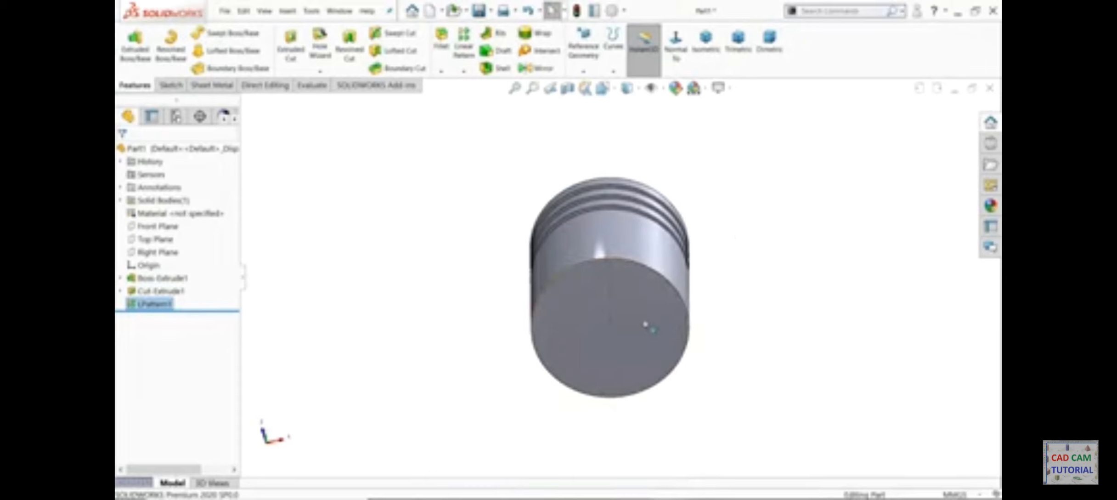
pyautogui.click(631, 326)
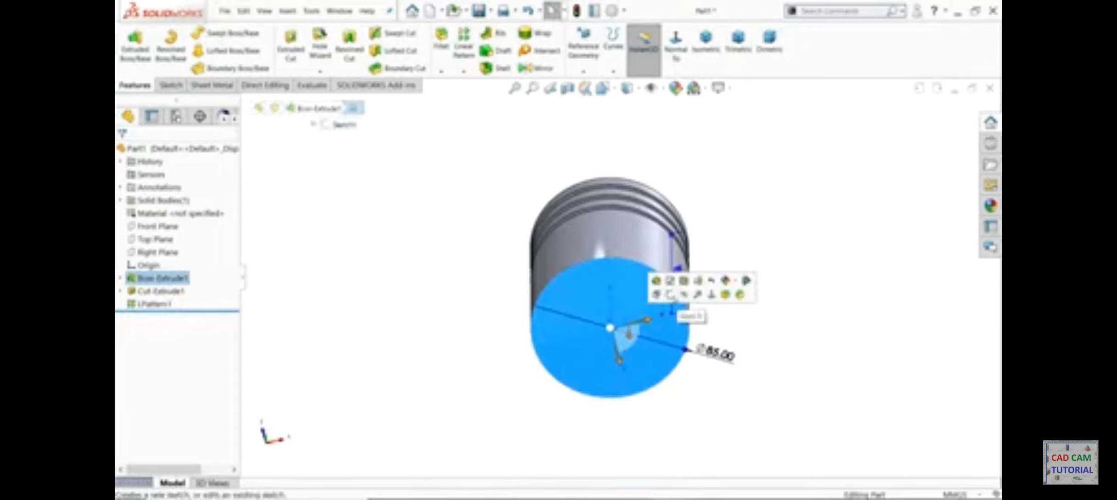
pyautogui.click(685, 305)
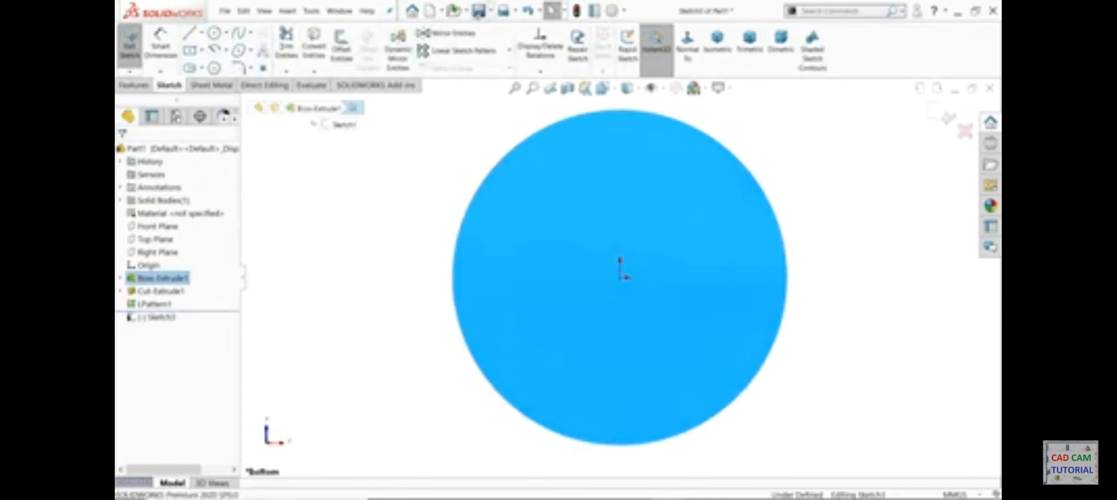
pyautogui.click(214, 33)
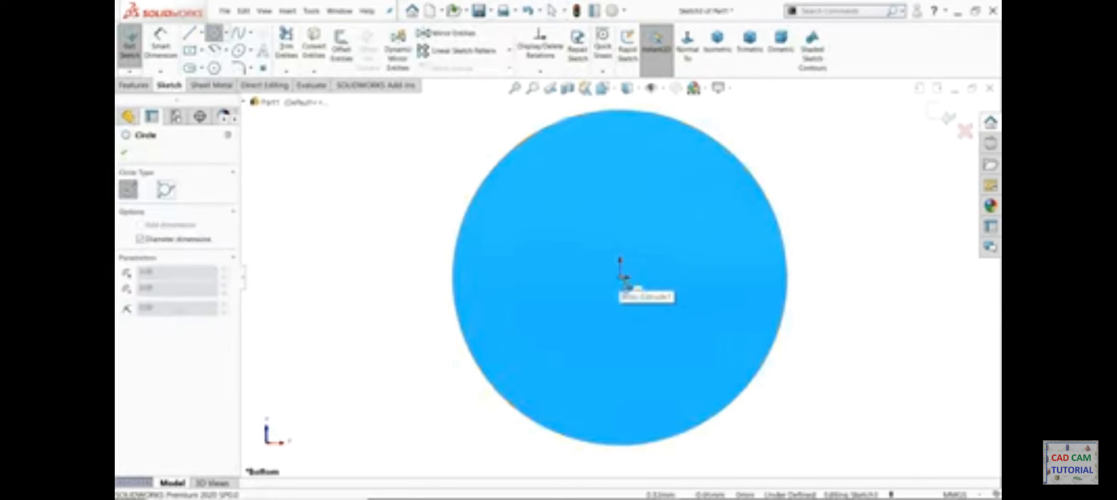
pyautogui.click(621, 277)
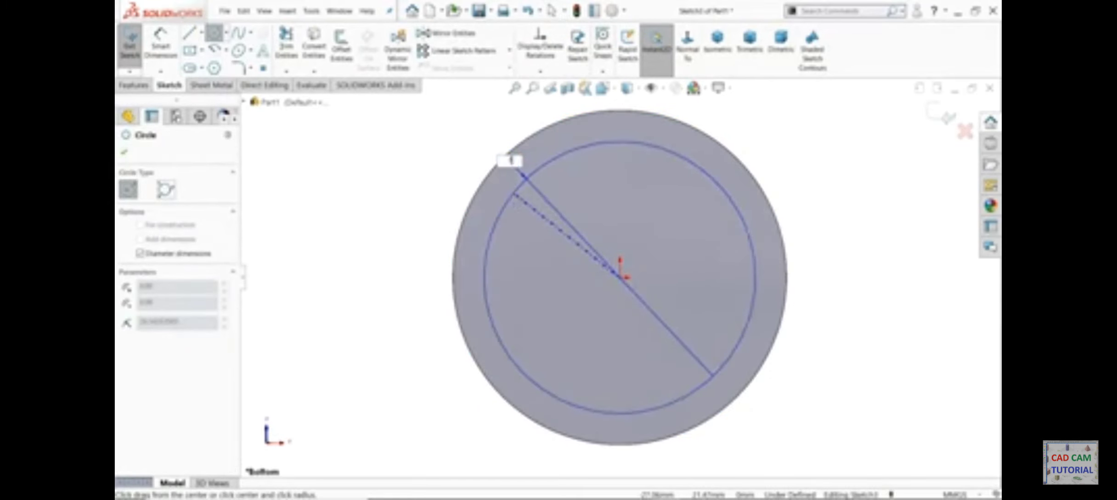
pyautogui.click(512, 159)
# Cut-extrude the 76 mm circle 85 mm deep to hollow out the cylinder from below
pyautogui.click(135, 86)
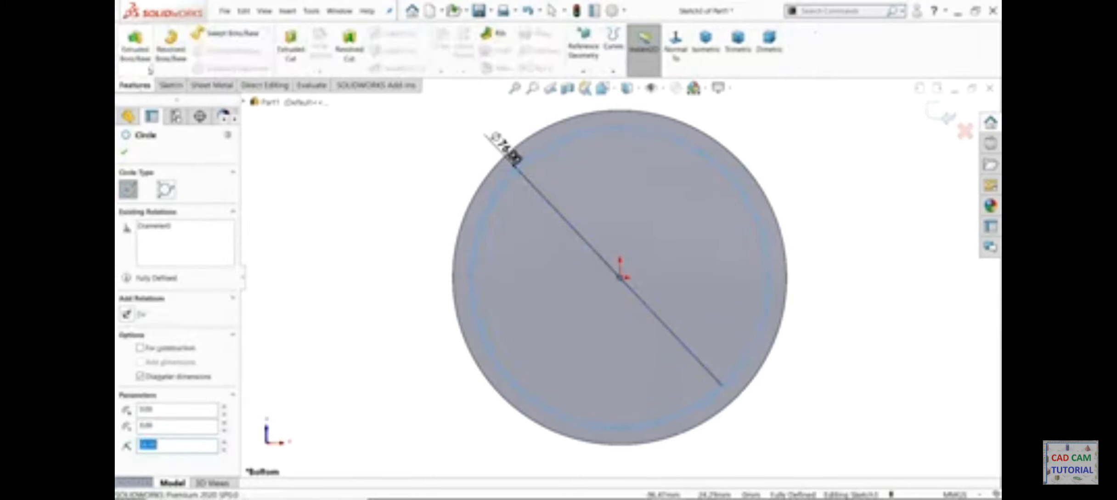
pyautogui.click(290, 41)
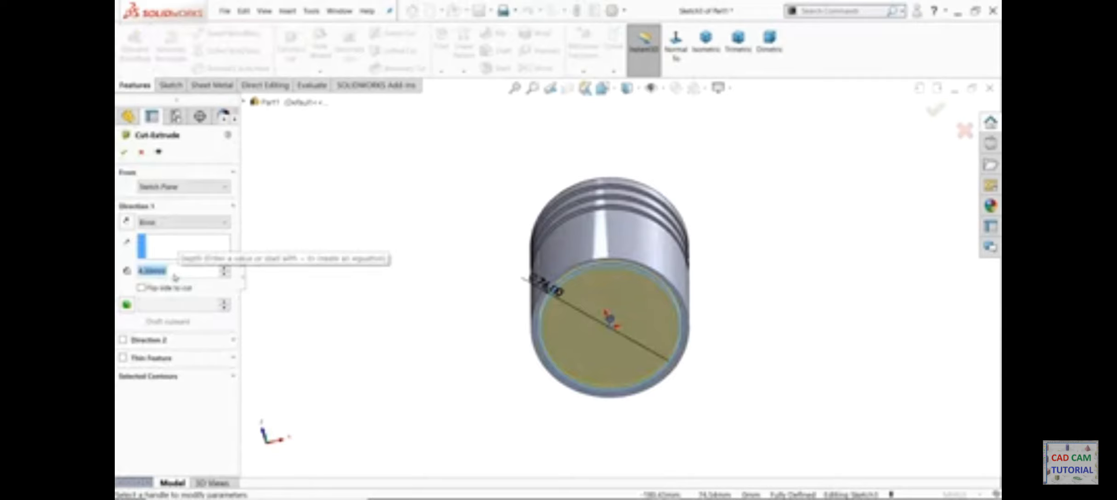
pyautogui.write('85')
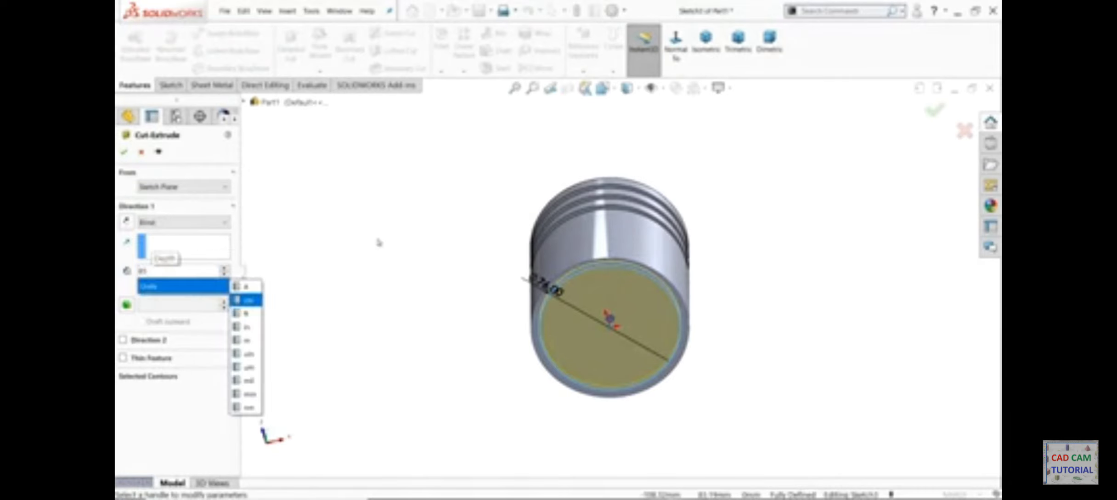
pyautogui.press('Return')
pyautogui.moveTo(380, 242); pyautogui.dragTo(429, 280, button='middle')
pyautogui.click(123, 152)
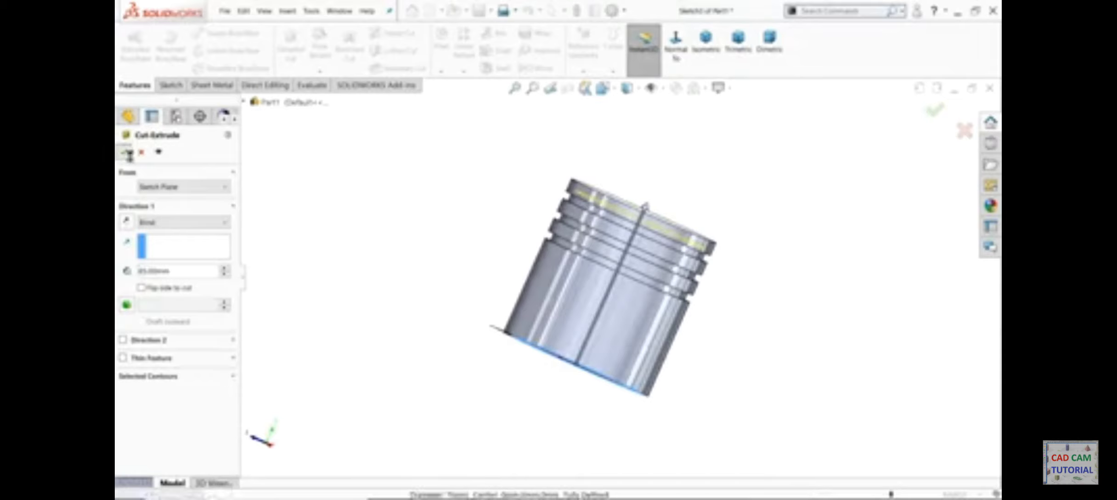
# Add a 5 mm high dome to the cylinder's flat top face
pyautogui.moveTo(531, 237); pyautogui.dragTo(493, 243, button='middle')
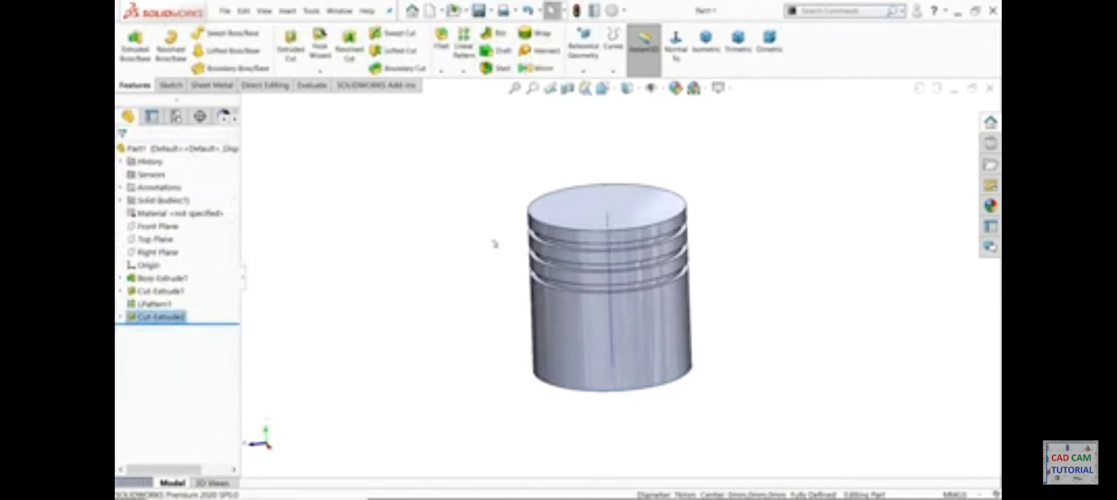
pyautogui.scroll(-3, 616, 233)
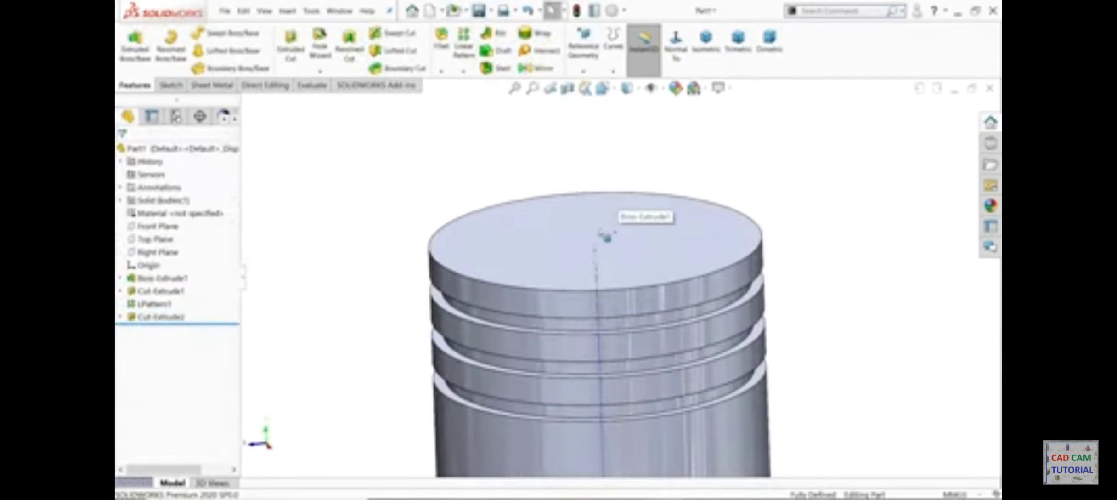
pyautogui.click(288, 11)
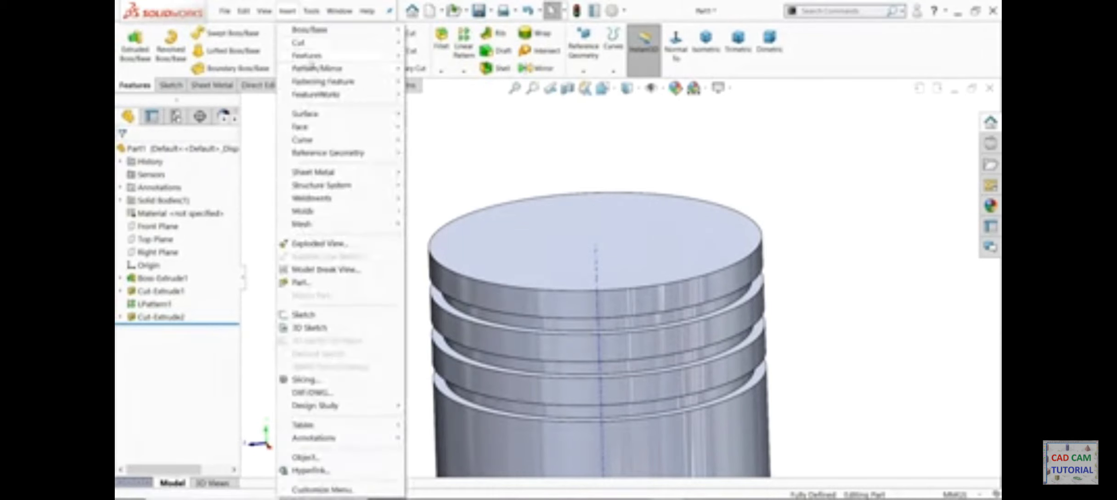
pyautogui.moveTo(320, 56)
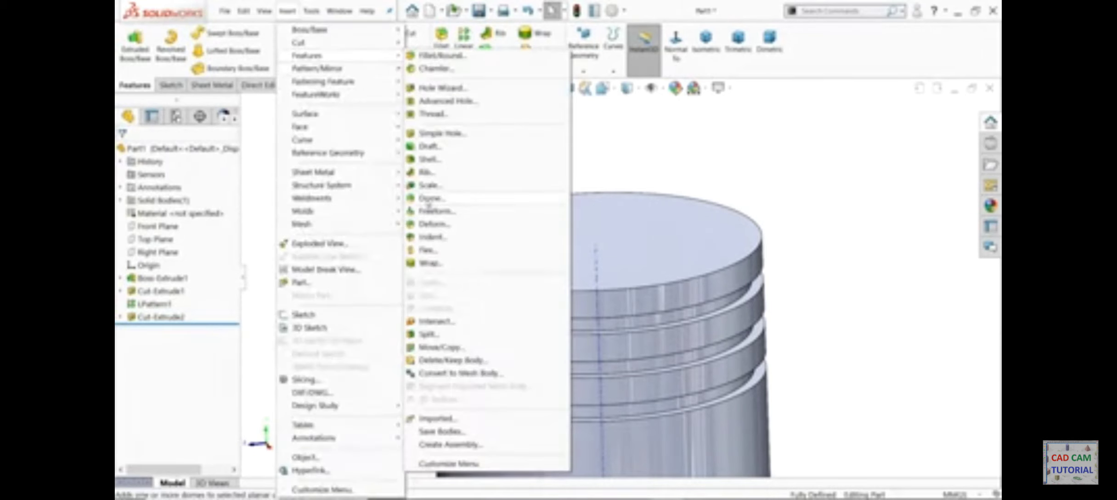
pyautogui.click(429, 199)
pyautogui.click(578, 219)
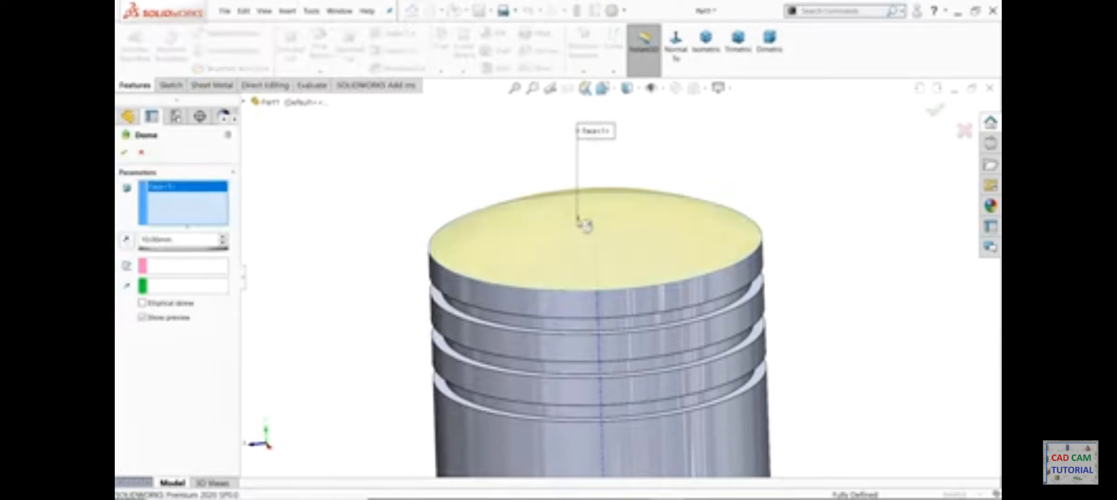
pyautogui.doubleClick(175, 240)
pyautogui.write('5')
pyautogui.click(326, 245)
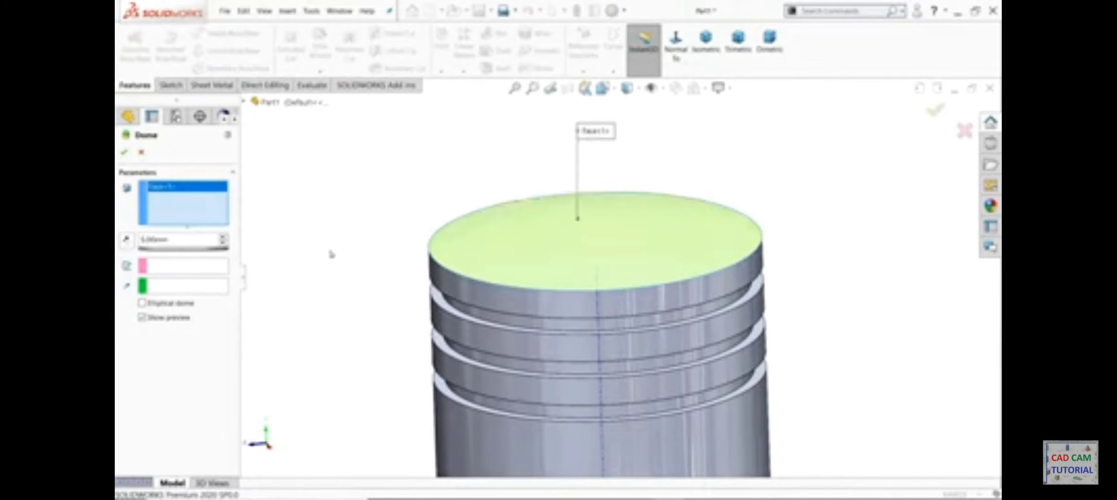
pyautogui.moveTo(332, 251); pyautogui.dragTo(330, 215, button='middle')
pyautogui.scroll(-5, 583, 224)
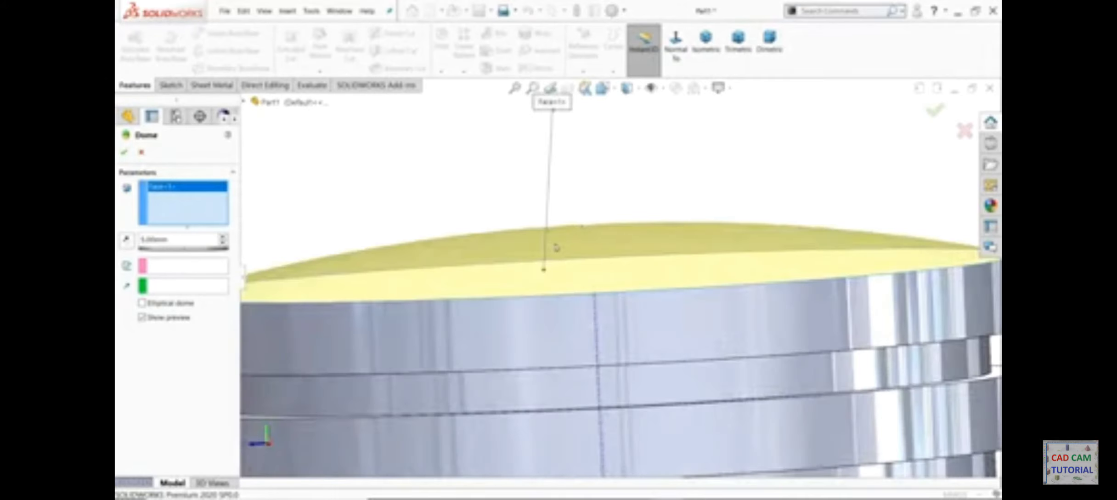
pyautogui.scroll(2, 556, 247)
pyautogui.click(124, 152)
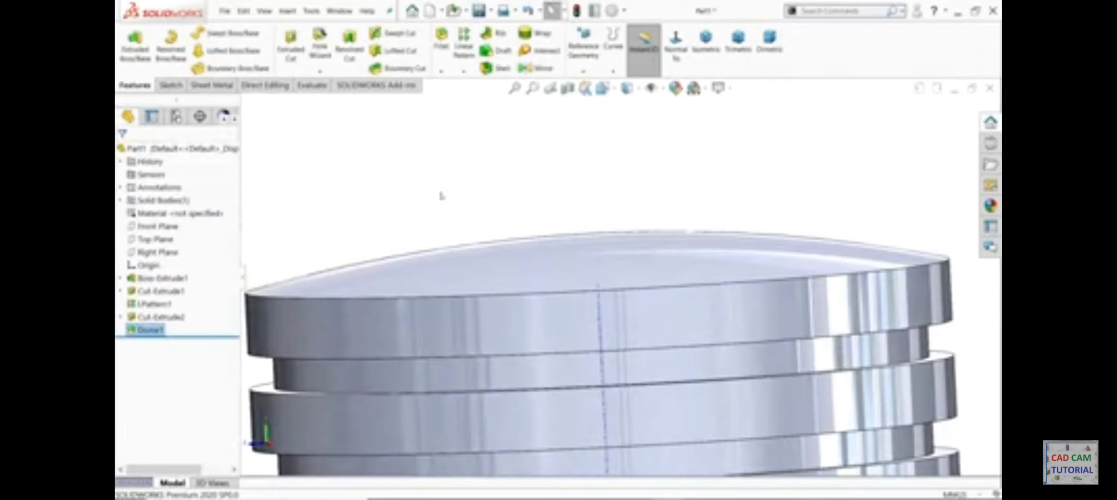
# Hide the temporary axes of the piston
pyautogui.scroll(3, 473, 210)
pyautogui.moveTo(473, 210); pyautogui.dragTo(506, 243, button='middle')
pyautogui.scroll(5, 507, 239)
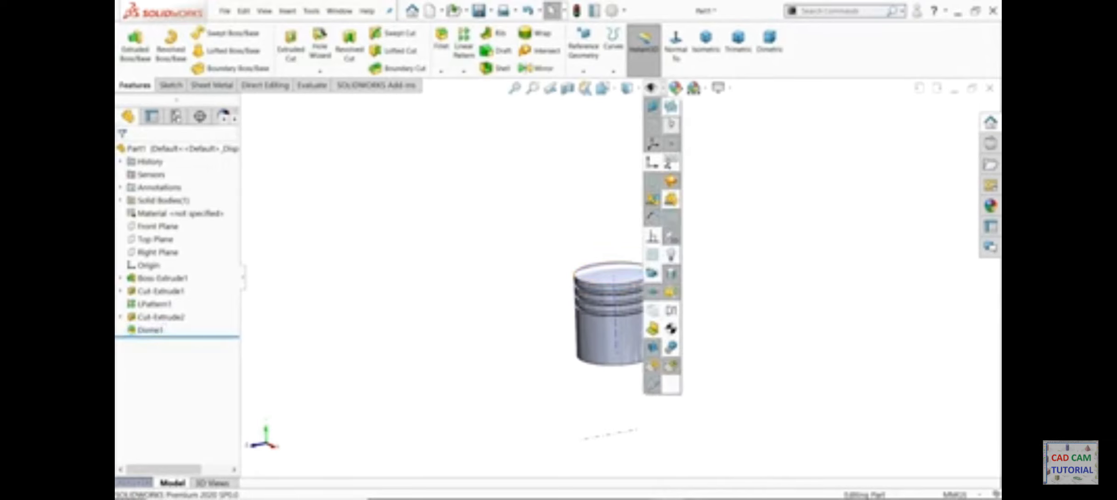
pyautogui.scroll(-5, 662, 334)
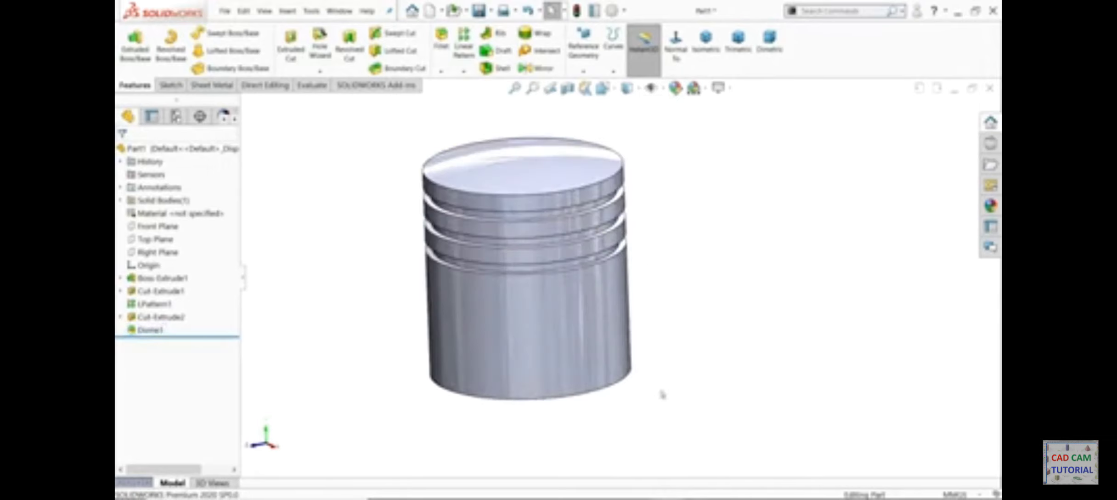
pyautogui.hotkey('alt', 'Tab')
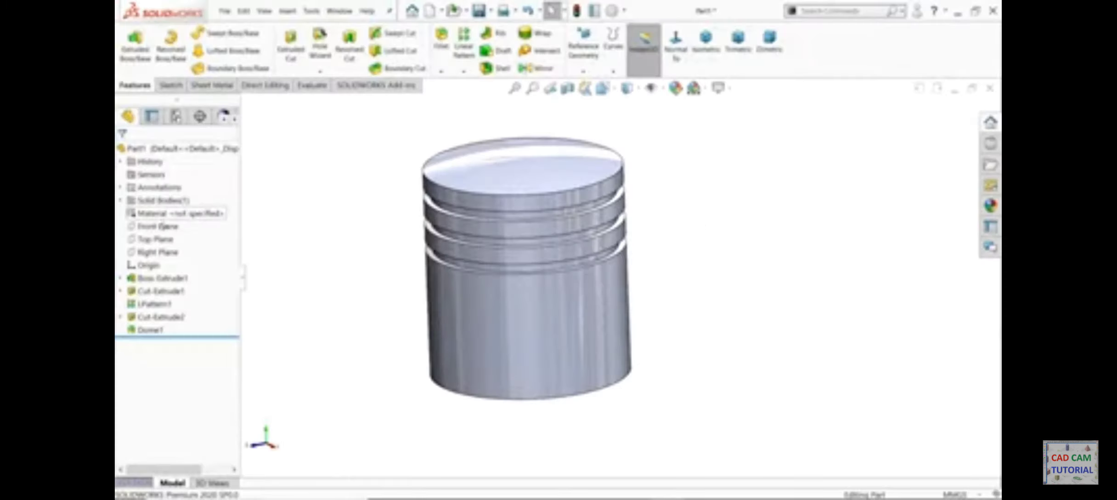
# Sketch a 33.8 mm diameter circle on the Front Plane, directly above the origin on the piston's lower body
pyautogui.click(157, 226)
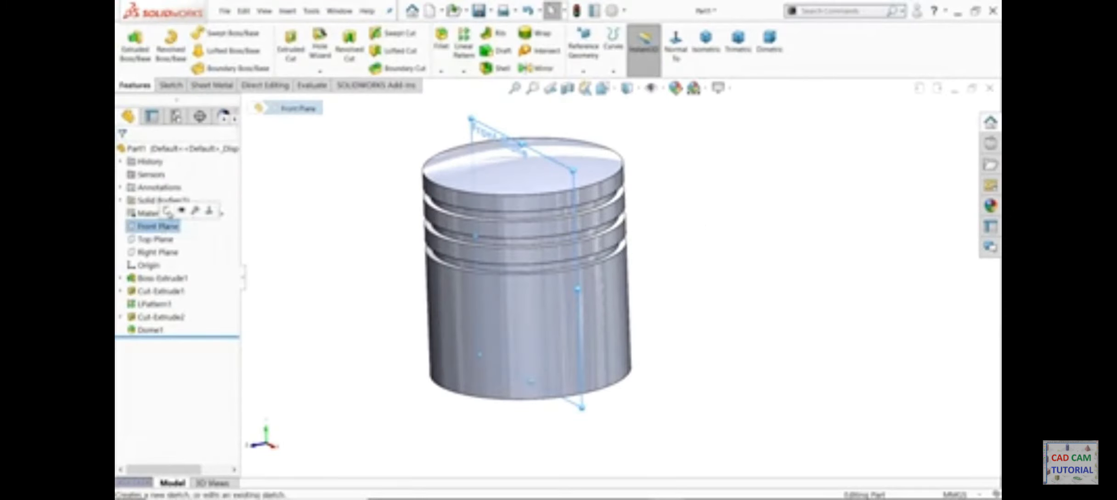
pyautogui.click(168, 211)
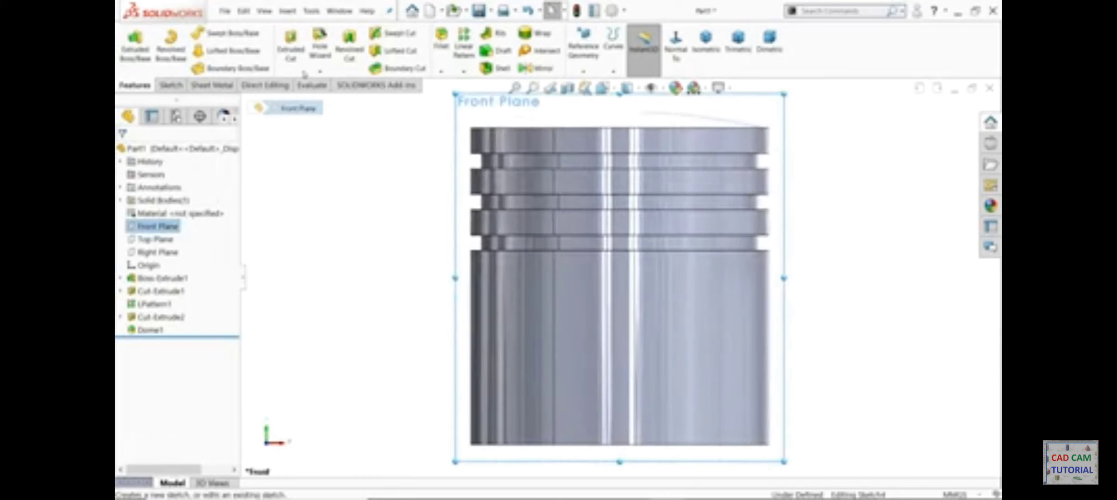
pyautogui.click(215, 32)
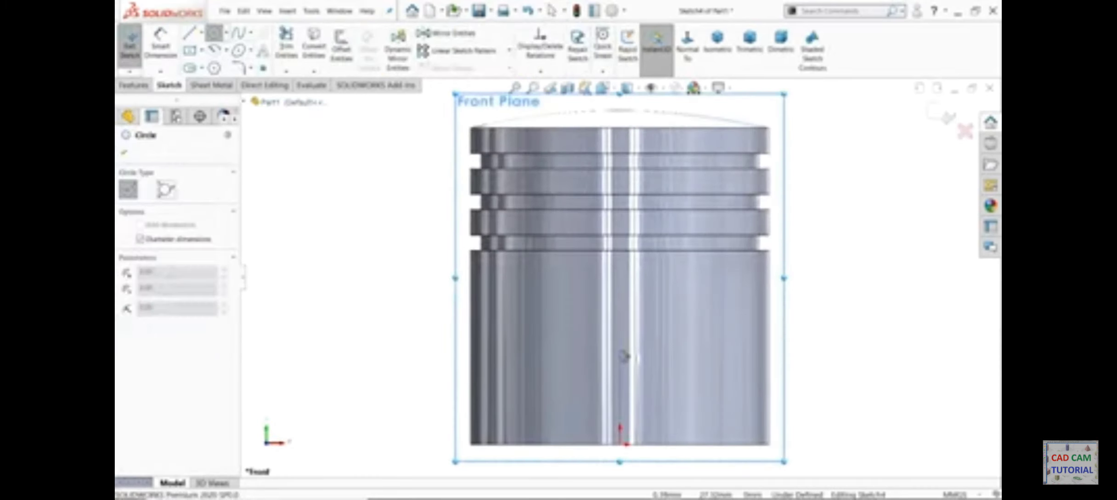
pyautogui.click(620, 347)
pyautogui.write('45')
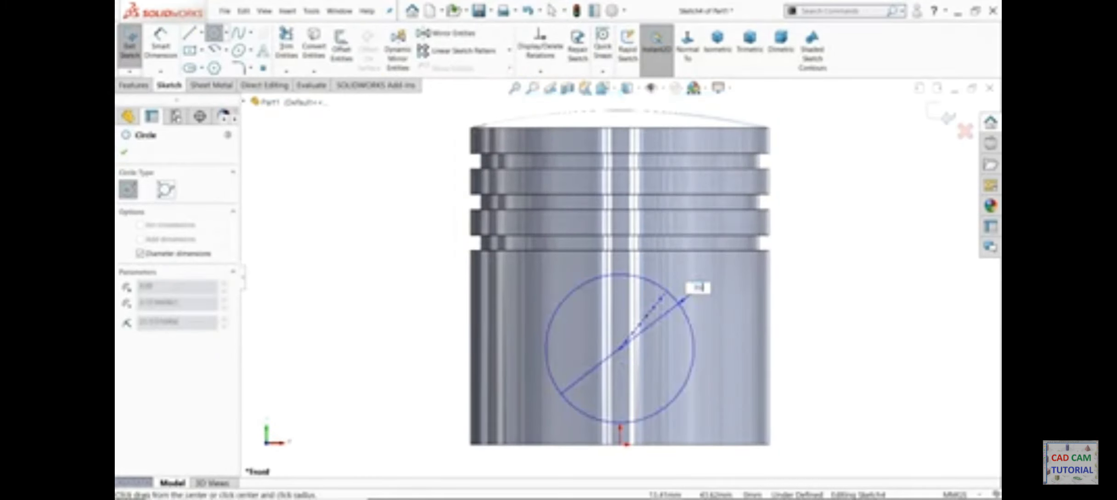
pyautogui.press('Return')
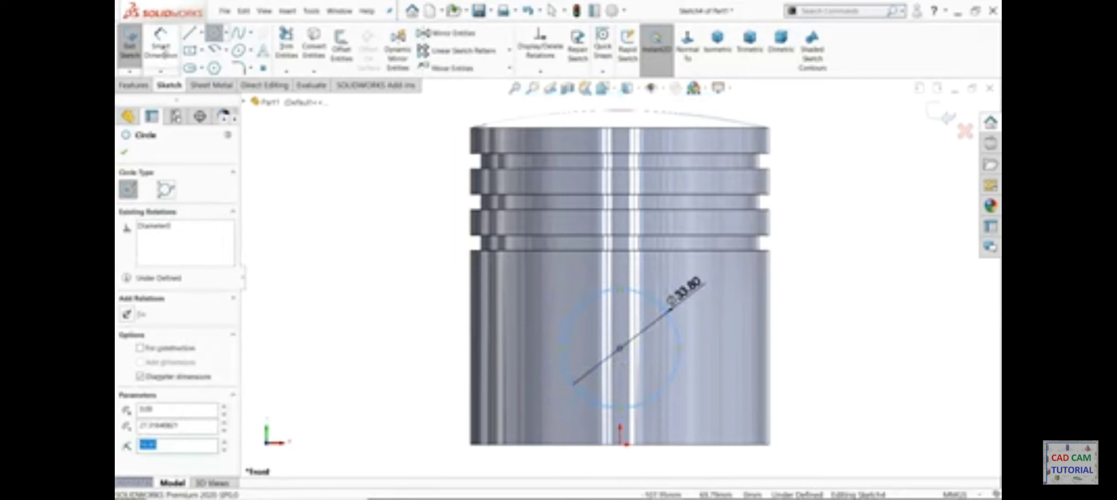
# Dimension the circle's centre 27 mm above the origin
pyautogui.click(161, 44)
pyautogui.click(625, 445)
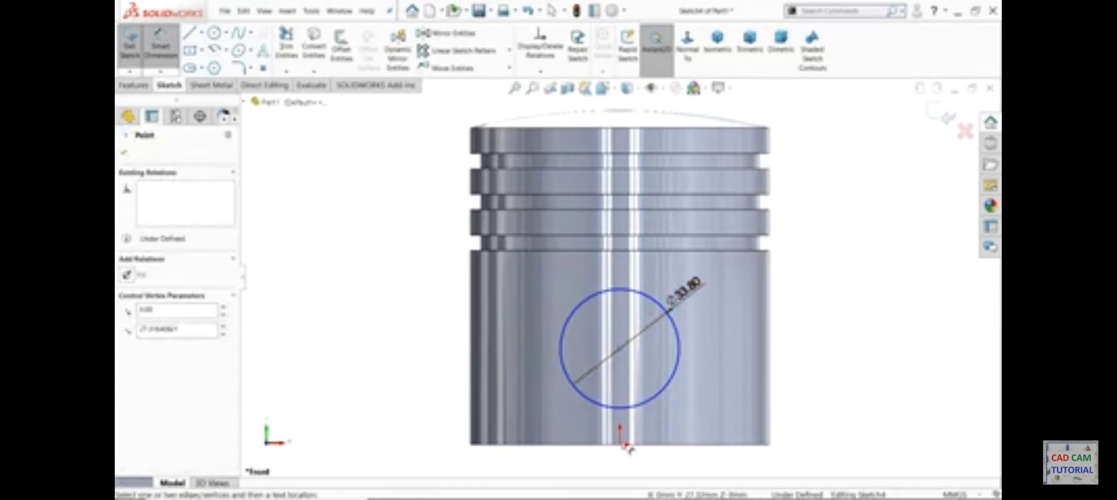
pyautogui.click(621, 446)
pyautogui.click(420, 376)
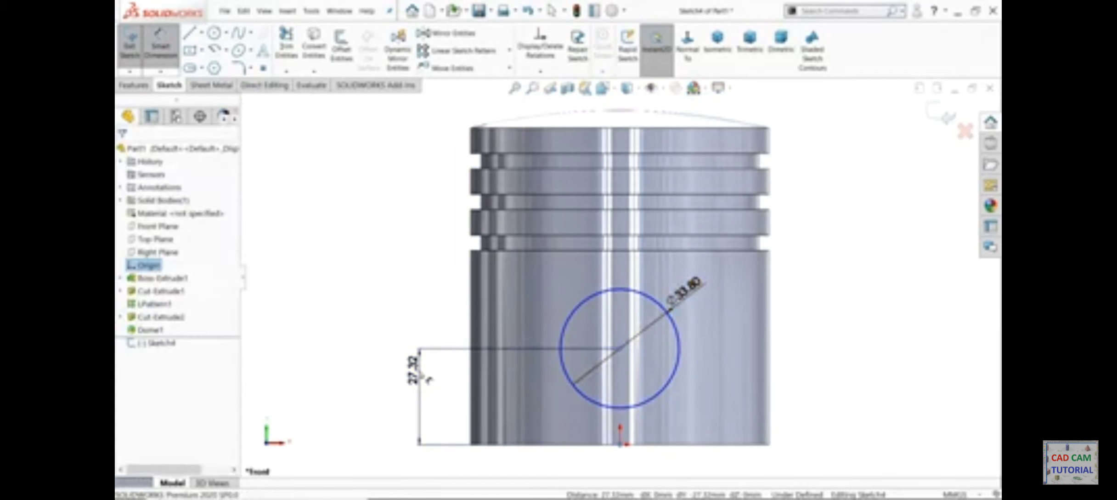
pyautogui.write('27')
pyautogui.press('Return')
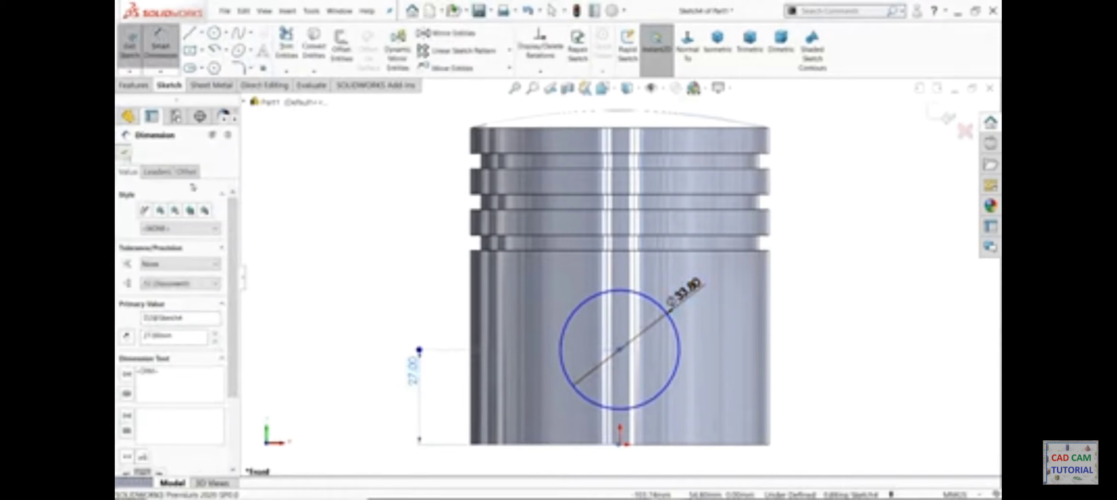
# Add a vertical relation between the circle's centre and the origin
pyautogui.scroll(-3, 607, 414)
pyautogui.click(627, 315)
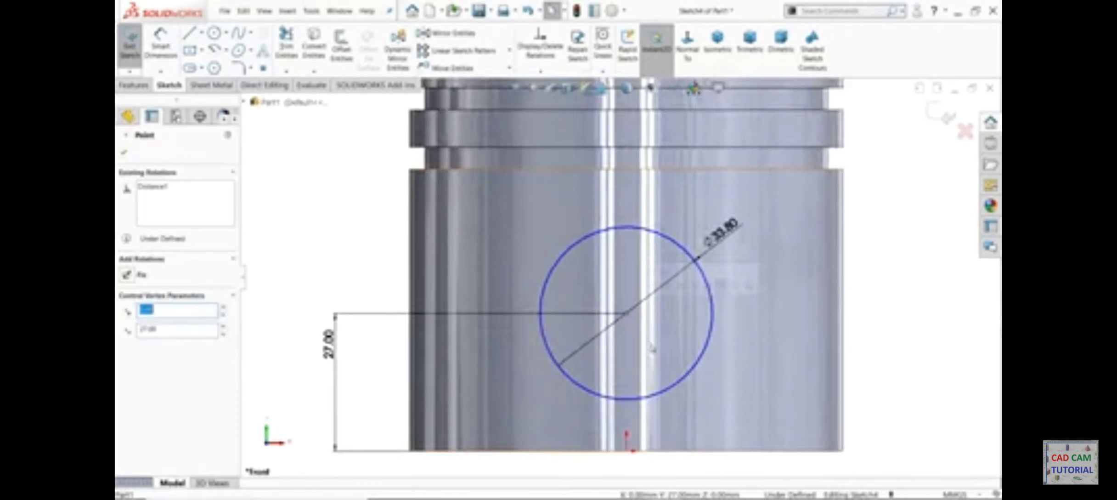
pyautogui.keyDown('ctrl'); pyautogui.click(628, 453); pyautogui.keyUp('ctrl')
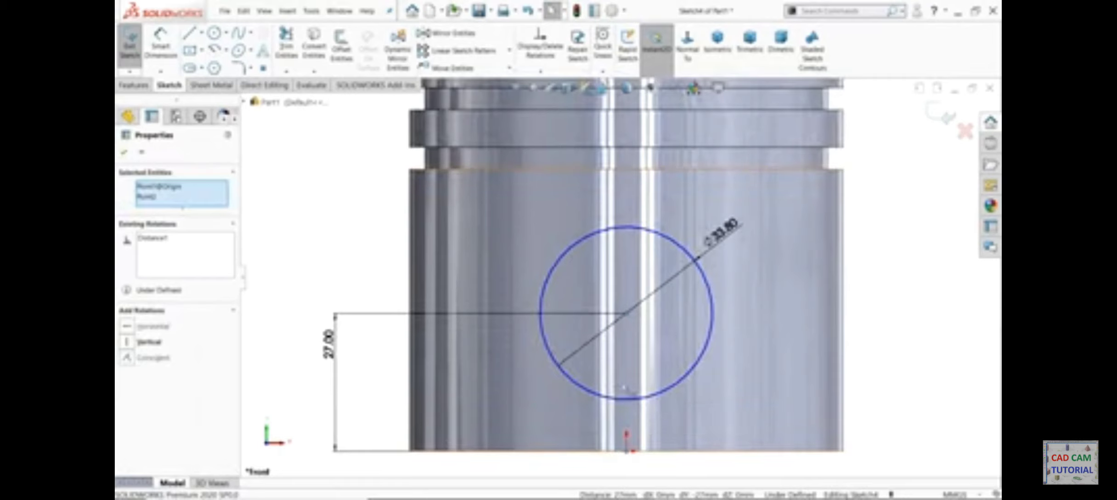
pyautogui.click(148, 342)
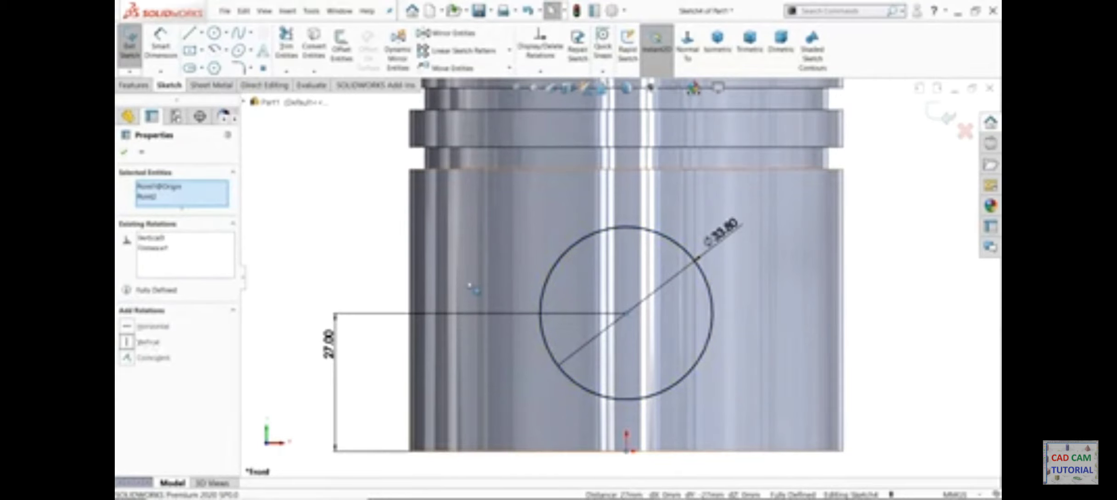
# Cut-extrude the 33.8 mm circle with the Through All - Both end condition to make the pin hole through the piston
pyautogui.press('f')
pyautogui.click(720, 58)
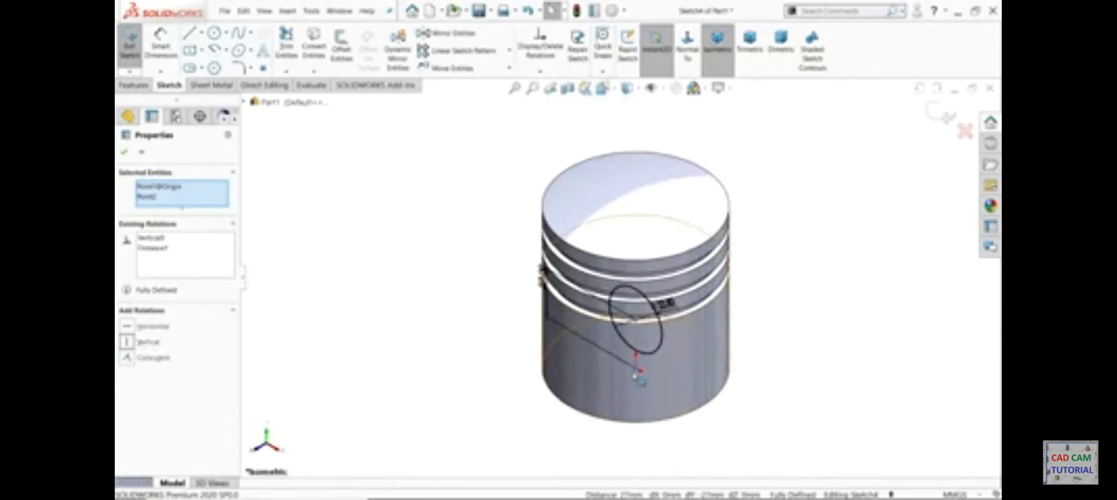
pyautogui.click(134, 86)
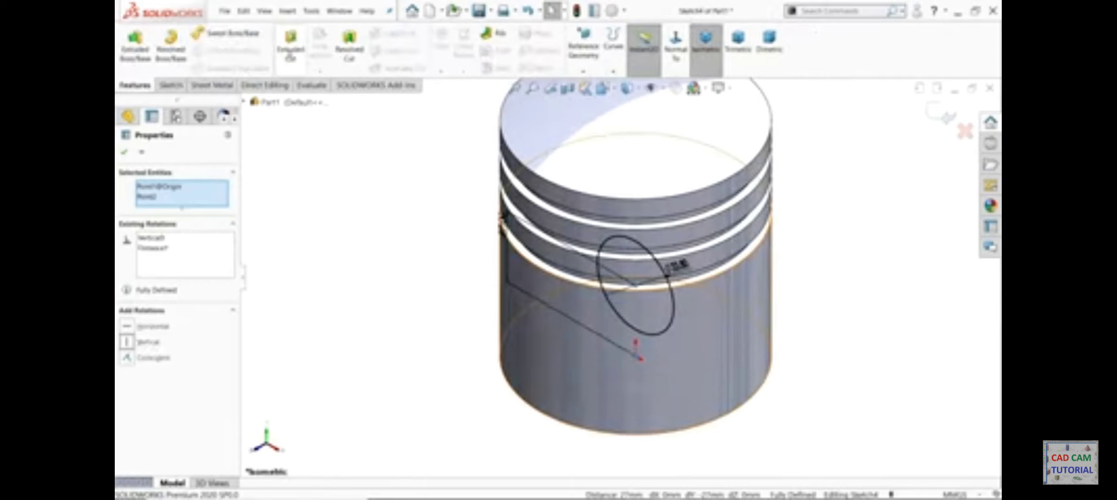
pyautogui.click(290, 55)
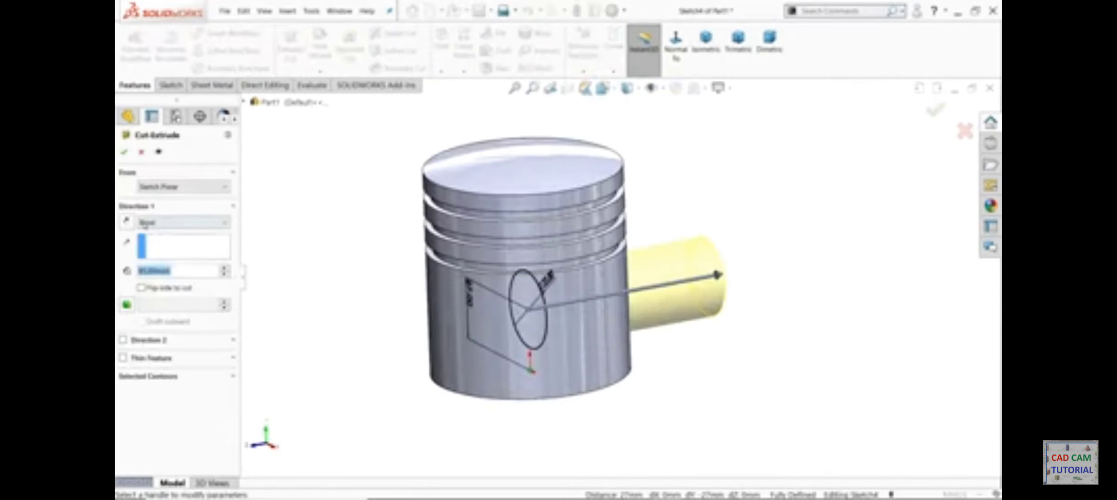
pyautogui.click(144, 222)
pyautogui.click(165, 250)
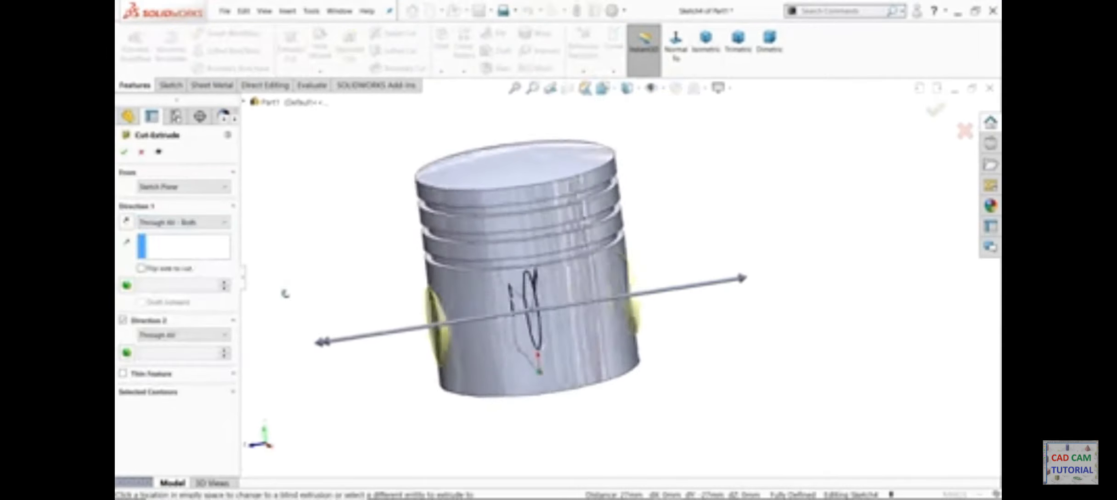
pyautogui.moveTo(285, 293); pyautogui.dragTo(309, 308, button='middle')
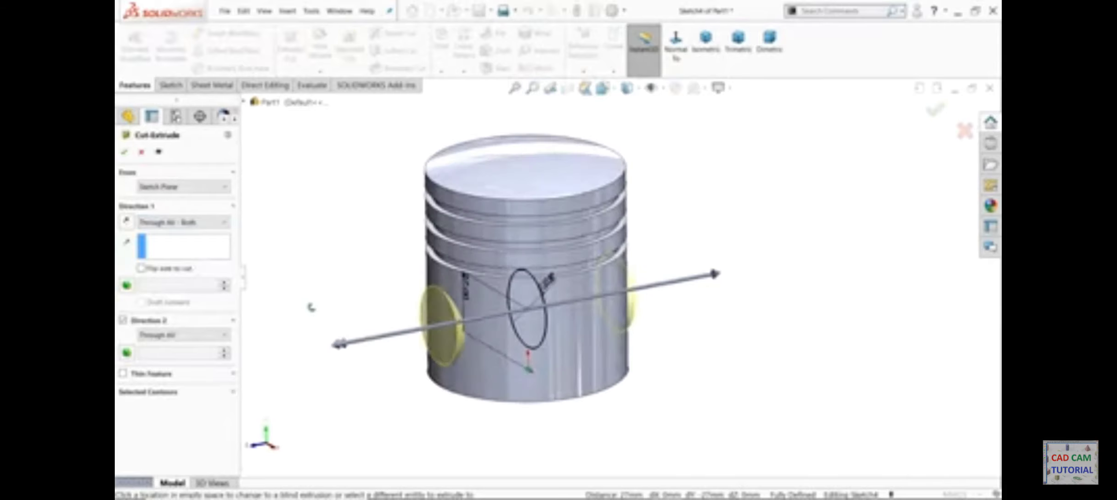
pyautogui.click(125, 154)
pyautogui.moveTo(349, 275)
pyautogui.mouseDown(button='middle')
pyautogui.moveTo(371, 167)
pyautogui.moveTo(369, 107)
pyautogui.moveTo(369, 262)
pyautogui.moveTo(380, 270)
pyautogui.moveTo(337, 284)
pyautogui.mouseUp(button='middle')
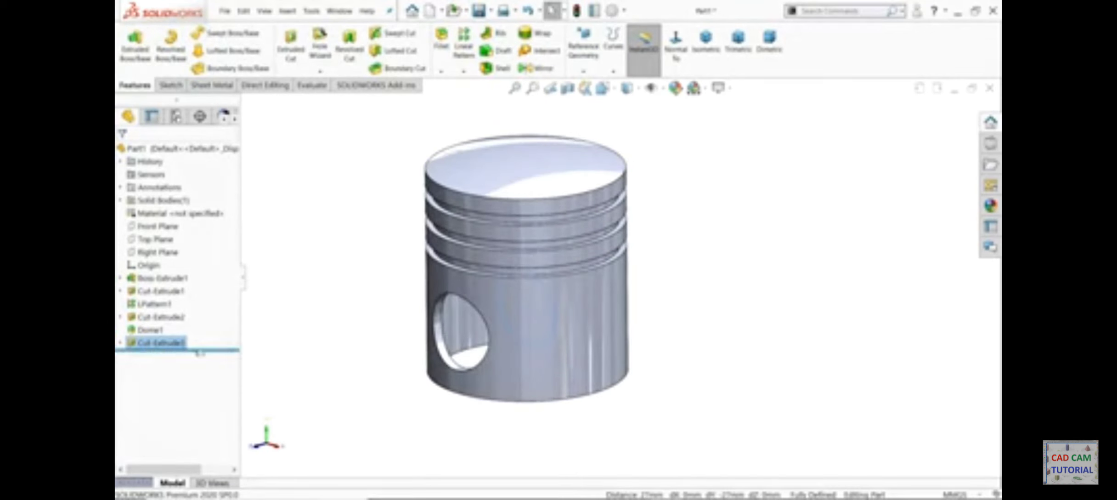
# Start a sketch on the Right Plane and draw a vertical construction centreline upward from the origin
pyautogui.click(157, 252)
pyautogui.click(170, 85)
pyautogui.click(190, 32)
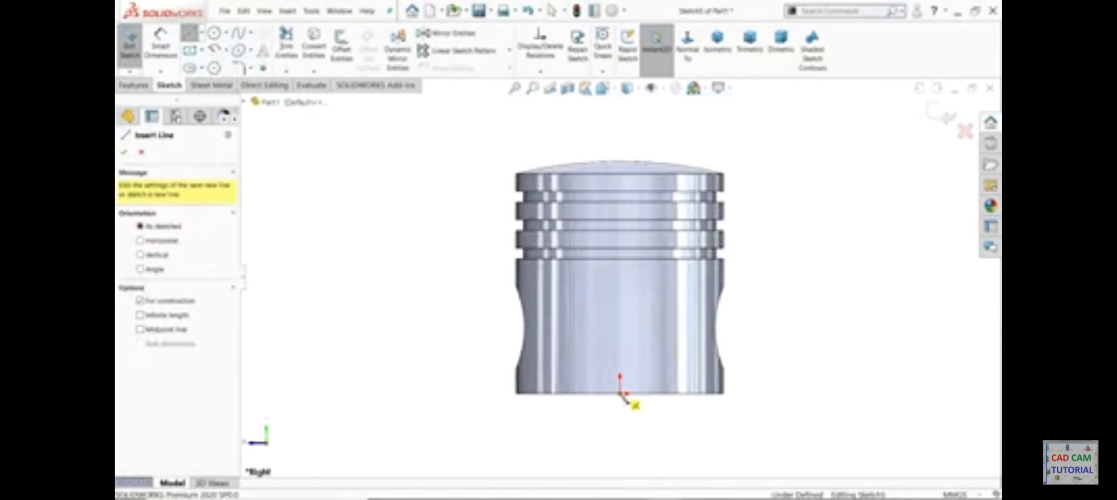
pyautogui.click(620, 393)
pyautogui.click(620, 326)
pyautogui.rightClick(634, 289)
pyautogui.click(650, 330)
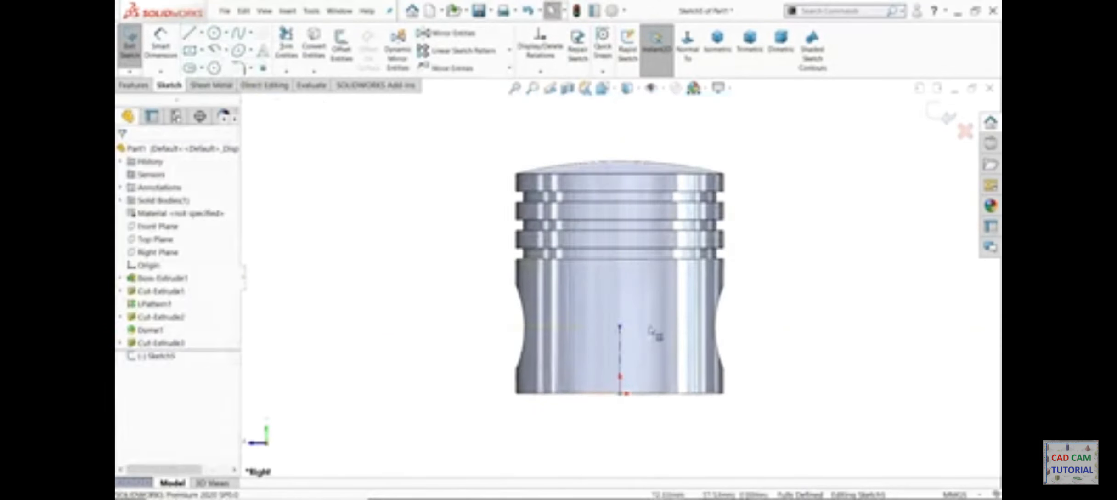
# Sketch a vertical line about 14 mm long up from the piston's bottom edge, about 17 mm left of the centreline
pyautogui.press('l')
pyautogui.scroll(-3, 557, 340)
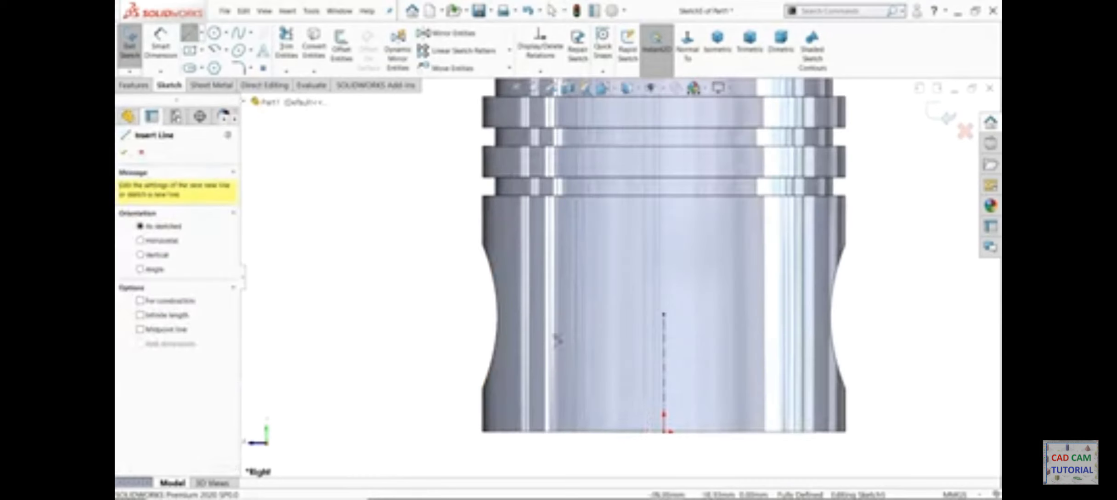
pyautogui.click(592, 431)
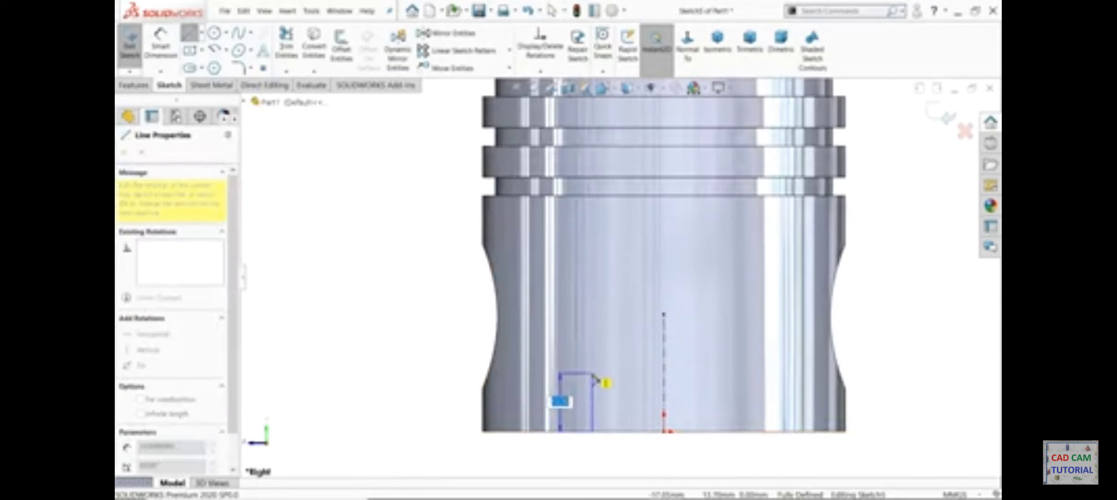
pyautogui.click(593, 373)
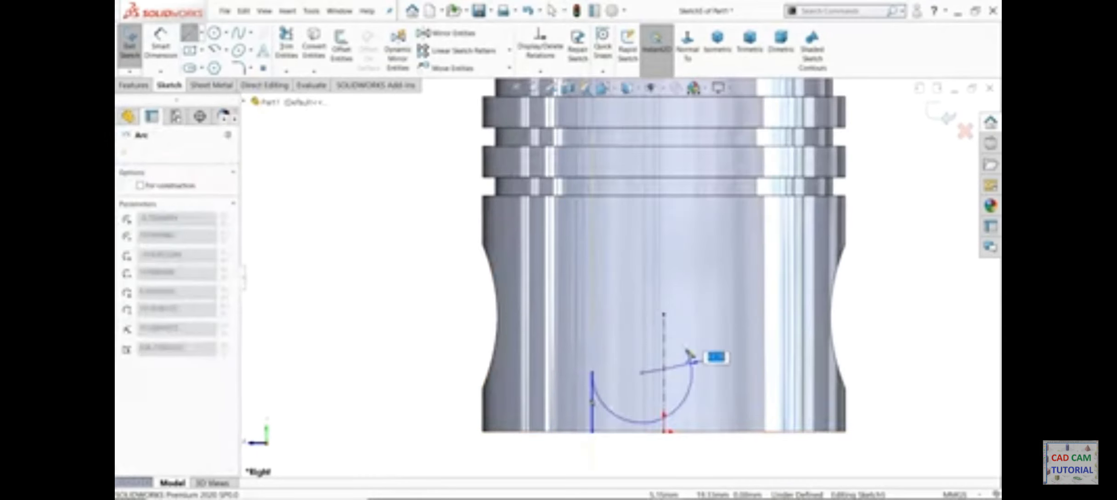
pyautogui.press('Escape')
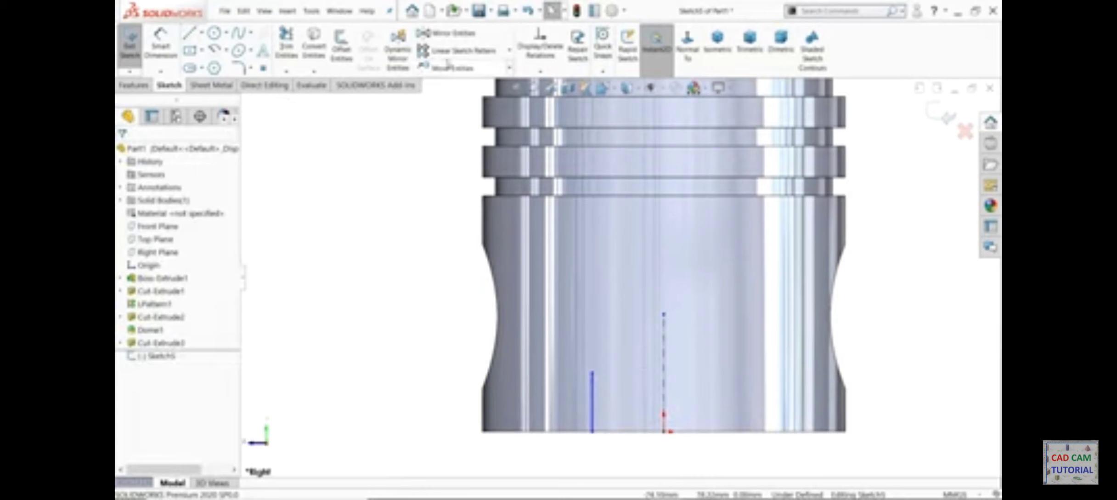
# Mirror the vertical line about the centreline and join both upper ends with an upward-bowed 3-point arc spanning about 34 mm
pyautogui.moveTo(686, 367); pyautogui.dragTo(546, 399)
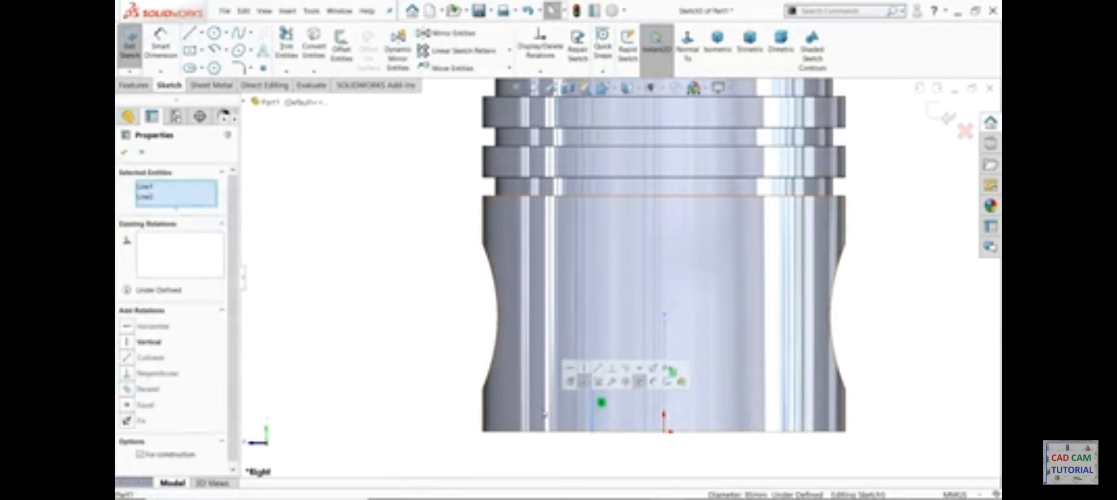
pyautogui.click(490, 32)
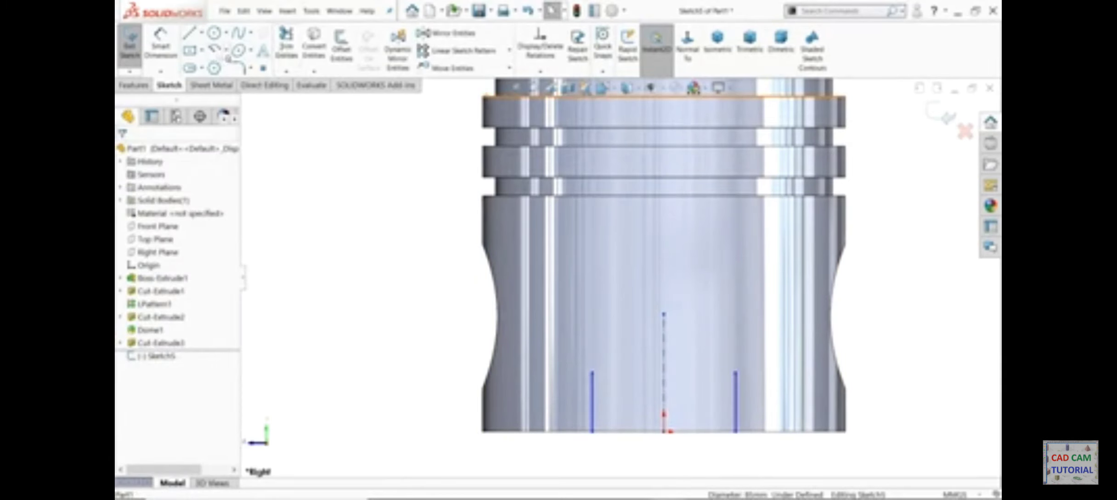
pyautogui.click(226, 50)
pyautogui.click(234, 91)
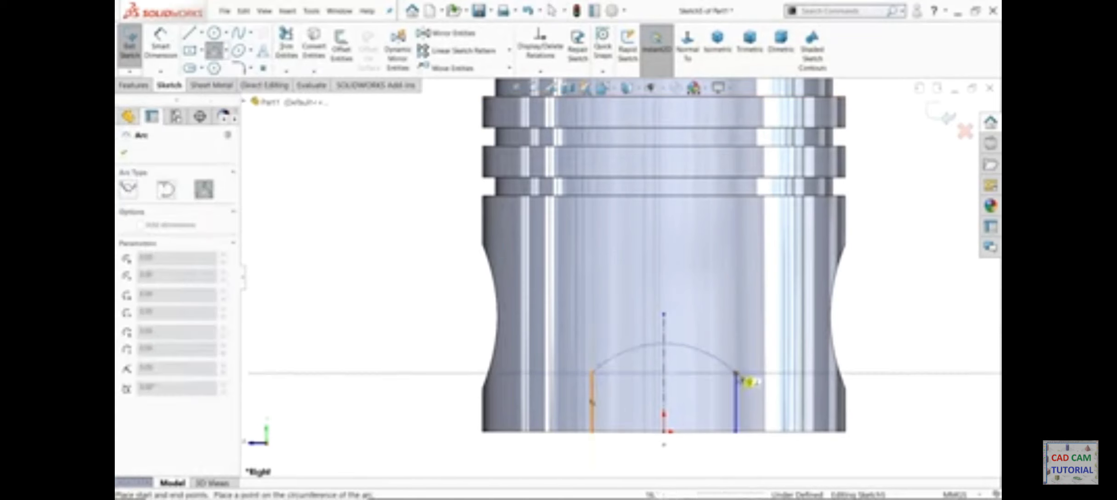
pyautogui.click(739, 375)
pyautogui.rightClick(740, 402)
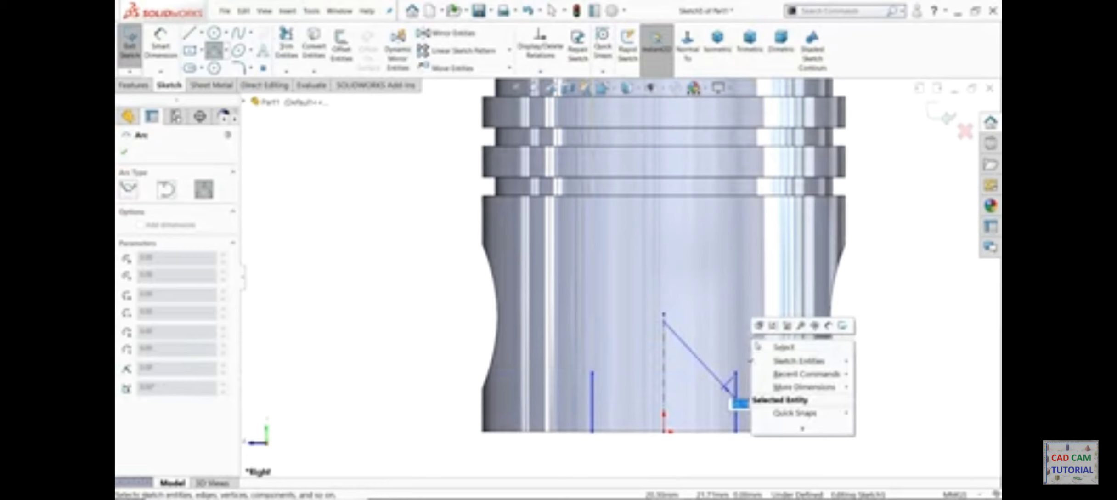
pyautogui.click(746, 359)
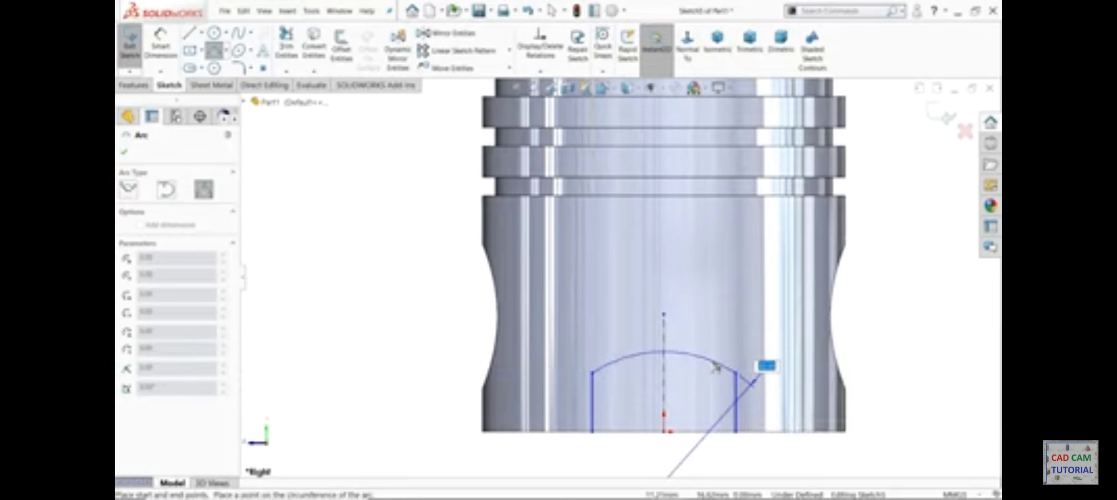
pyautogui.click(746, 355)
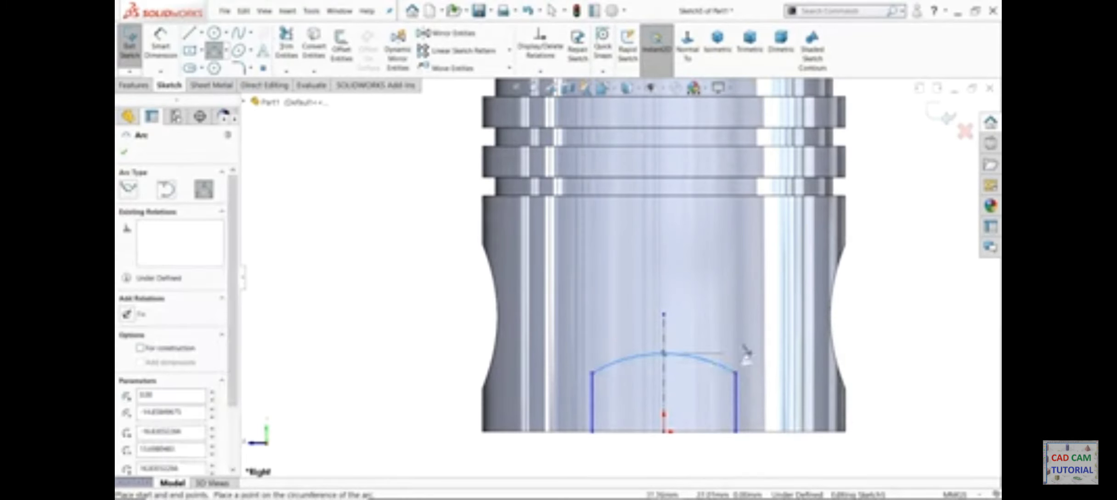
pyautogui.rightClick(852, 311)
pyautogui.click(864, 282)
# Dimension the right vertical line of the skirt profile and set its length to 12 mm
pyautogui.keyDown('ctrl'); pyautogui.moveTo(672, 430); pyautogui.dragTo(653, 385, button='middle'); pyautogui.keyUp('ctrl')
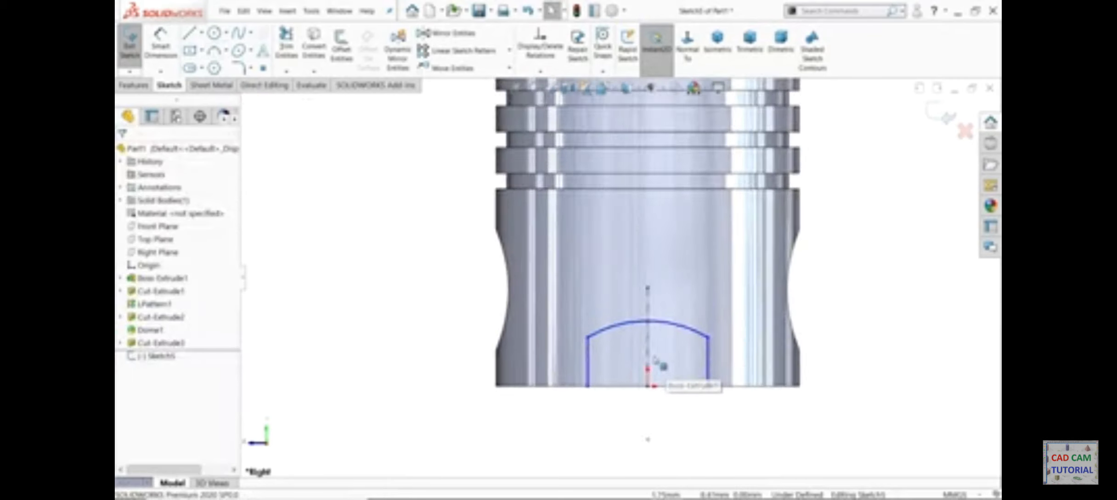
pyautogui.press('d')
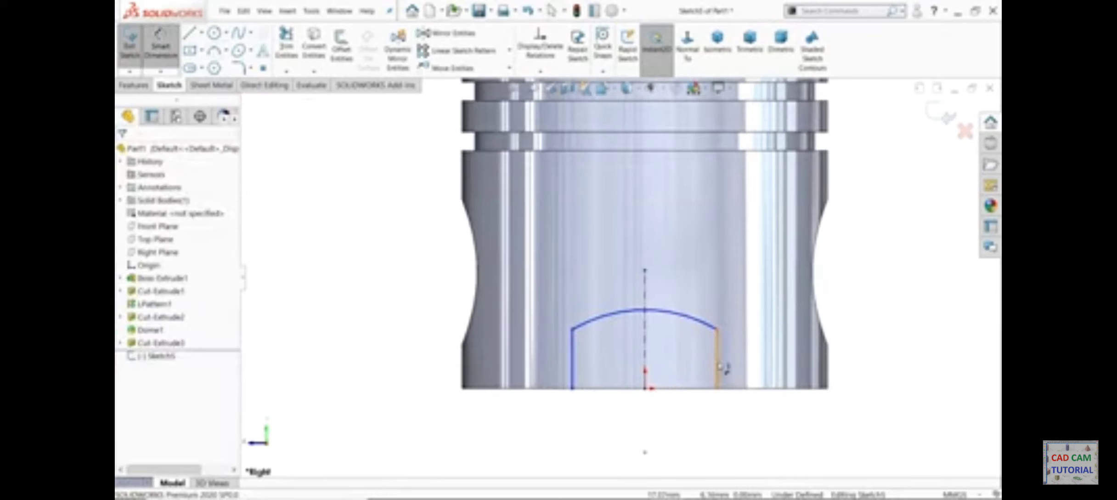
pyautogui.click(721, 366)
pyautogui.click(919, 368)
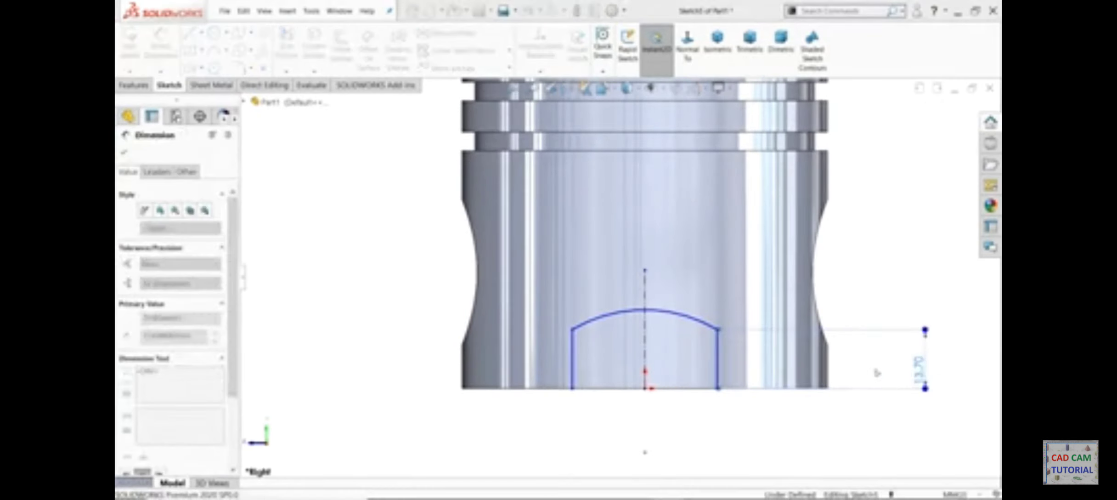
pyautogui.write('12')
pyautogui.press('Return')
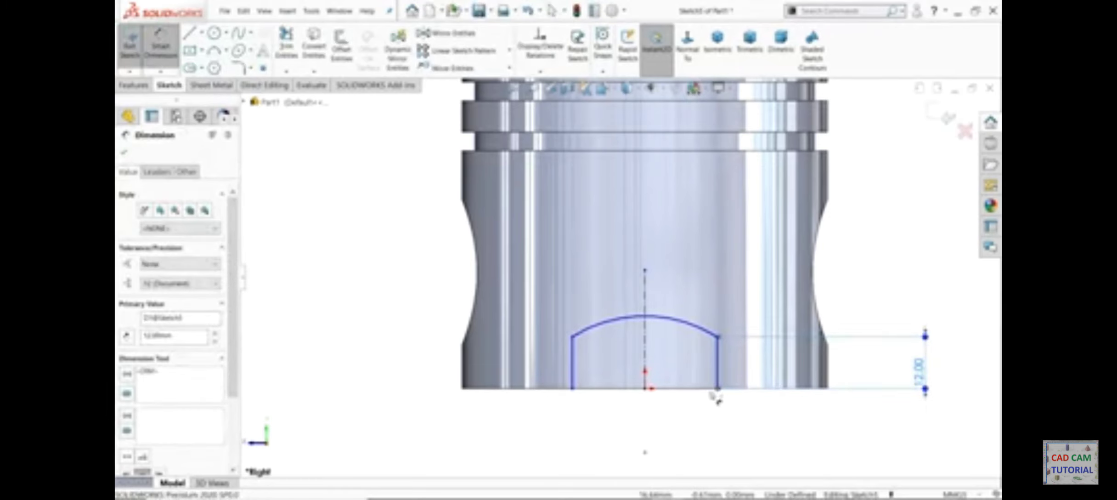
# Dimension the distance between the lower ends of the two vertical lines and set it to 50 mm
pyautogui.click(575, 390)
pyautogui.click(719, 390)
pyautogui.click(641, 425)
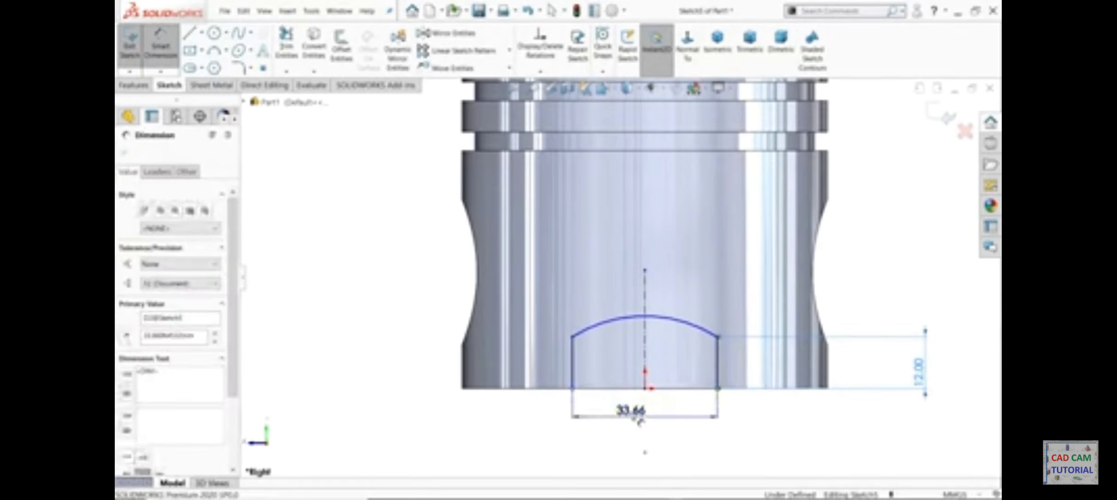
pyautogui.write('50')
pyautogui.press('Return')
# Dimension the arc on top of the profile and set its radius to 40 mm
pyautogui.scroll(-3, 688, 292)
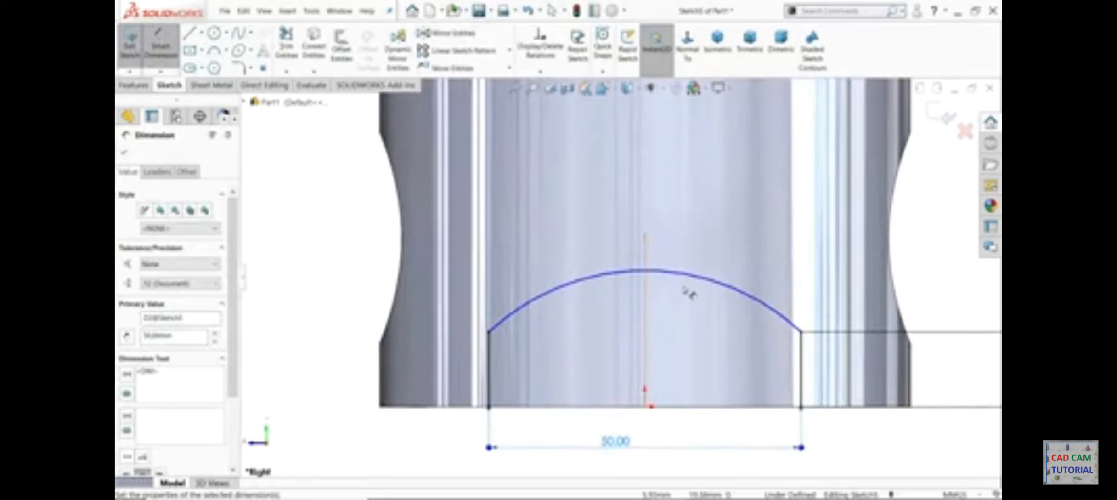
pyautogui.click(698, 271)
pyautogui.click(694, 255)
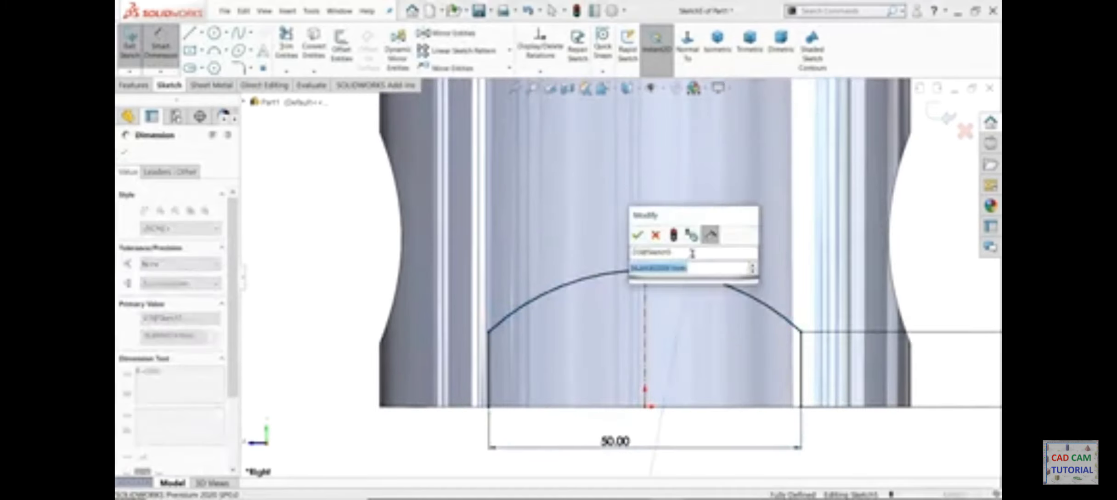
pyautogui.write('40')
pyautogui.press('Return')
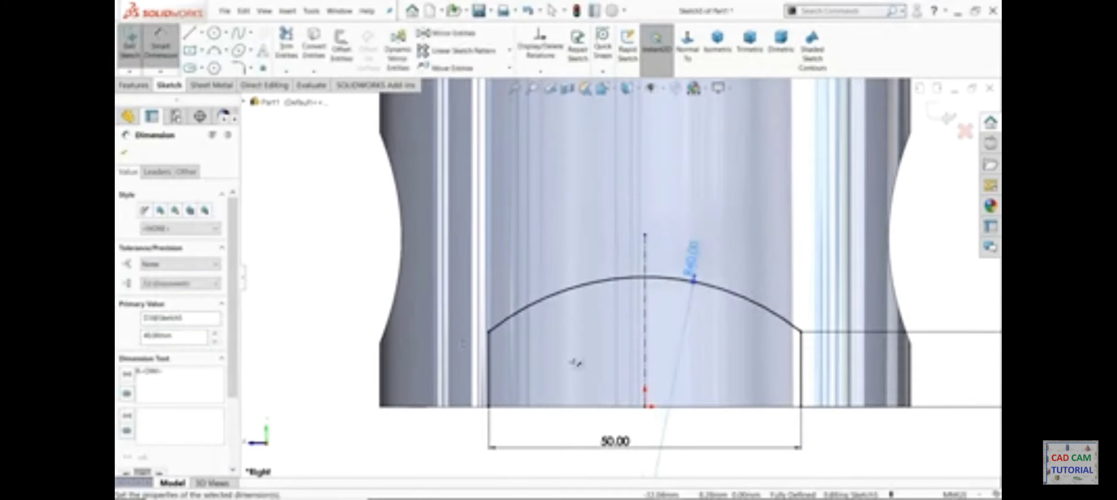
# Close the profile with a horizontal line joining the lower ends of the two vertical lines
pyautogui.scroll(1, 643, 354)
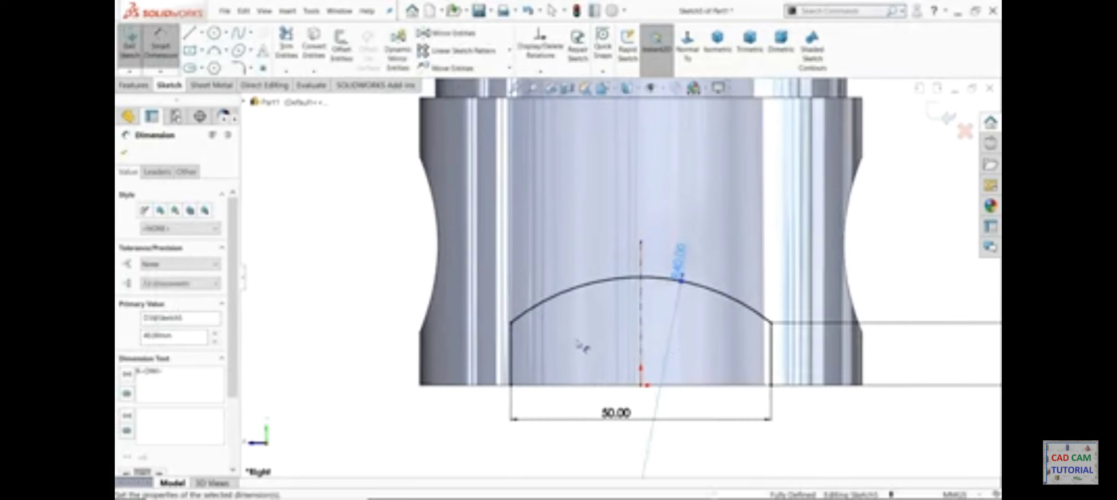
pyautogui.click(190, 34)
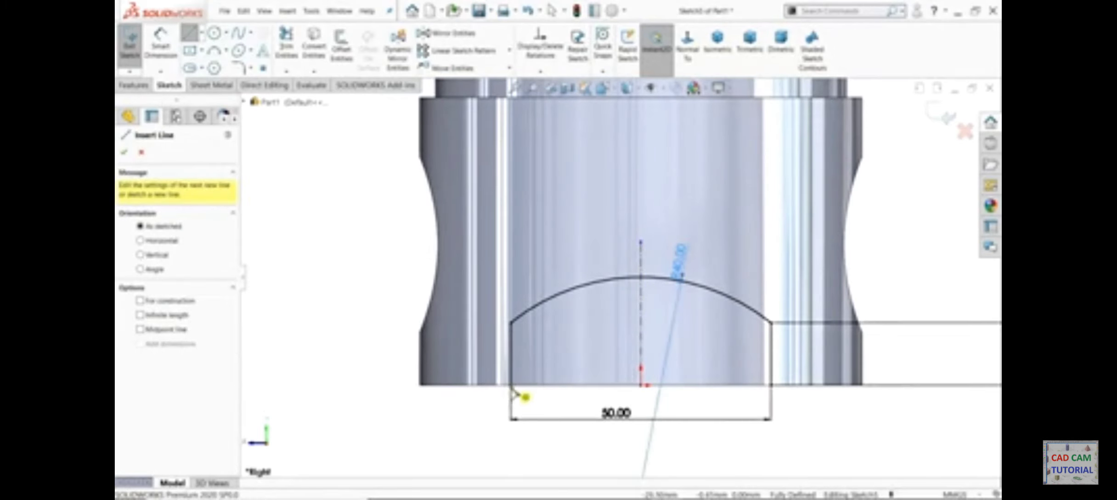
pyautogui.click(511, 385)
pyautogui.click(772, 385)
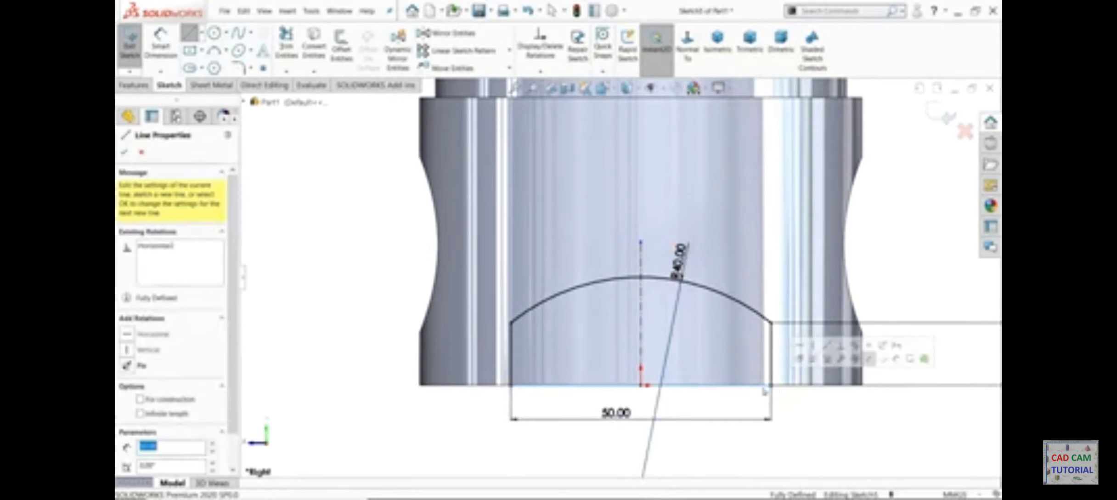
# Cut-extrude the arched profile with the Through All - Both end condition to open the skirt on both sides
pyautogui.press('z')
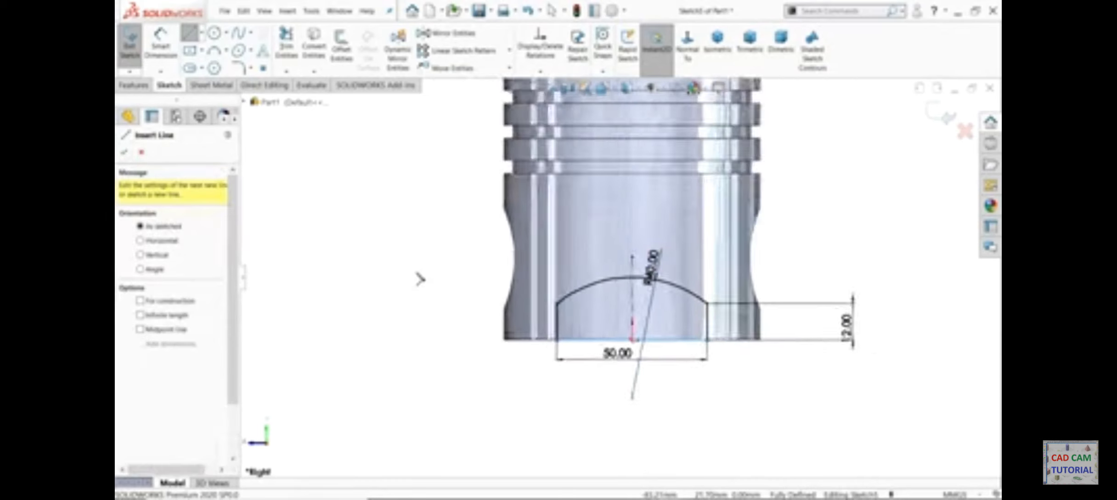
pyautogui.click(133, 86)
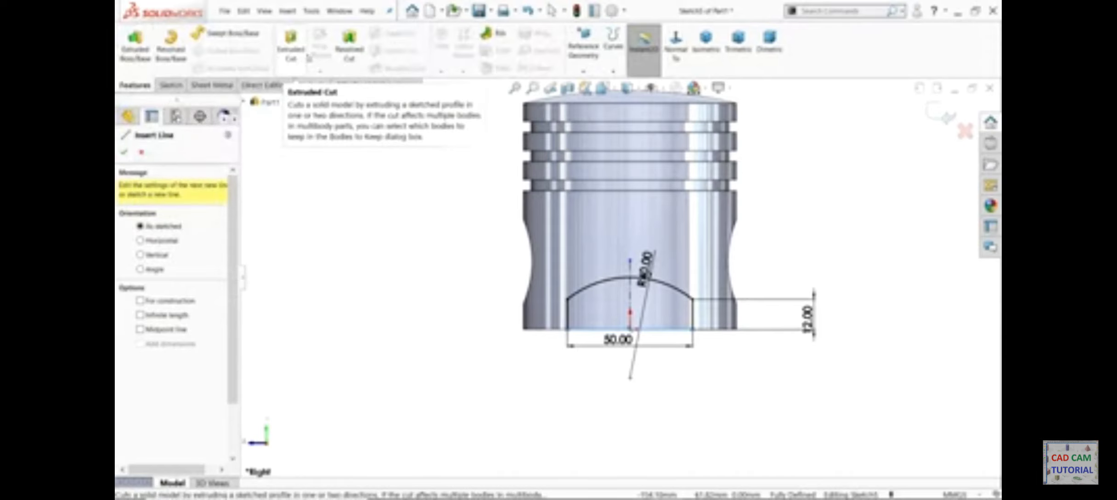
pyautogui.click(291, 44)
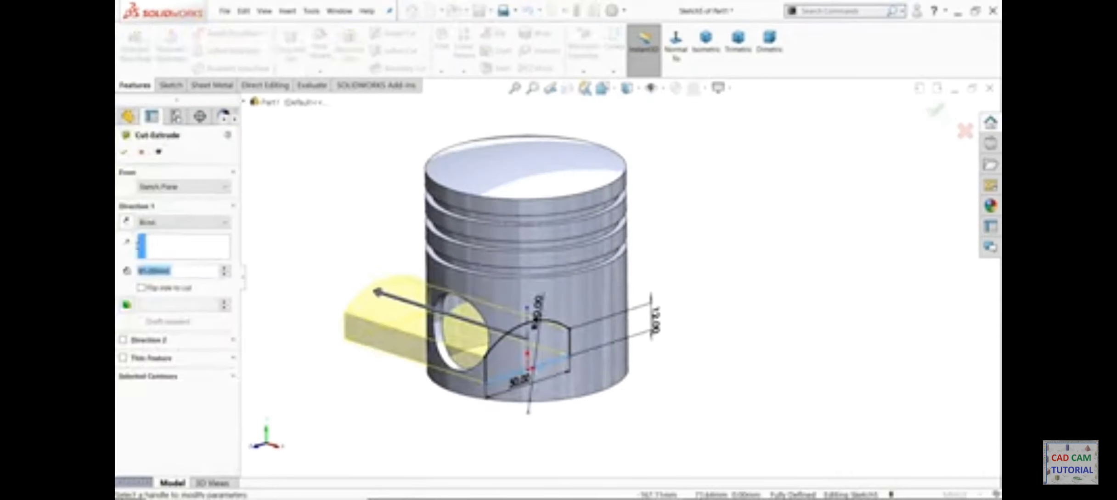
pyautogui.click(151, 223)
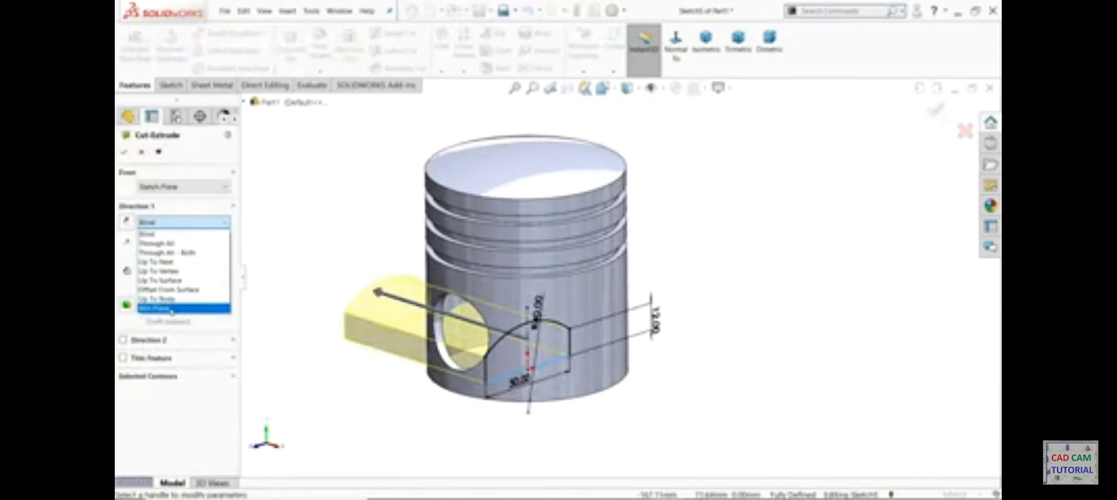
pyautogui.click(166, 252)
pyautogui.moveTo(337, 290)
pyautogui.mouseDown(button='middle')
pyautogui.moveTo(391, 233)
pyautogui.moveTo(420, 106)
pyautogui.moveTo(412, 217)
pyautogui.moveTo(337, 291)
pyautogui.moveTo(340, 311)
pyautogui.moveTo(309, 200)
pyautogui.moveTo(271, 200)
pyautogui.mouseUp(button='middle')
pyautogui.press('Return')
pyautogui.click(305, 258)
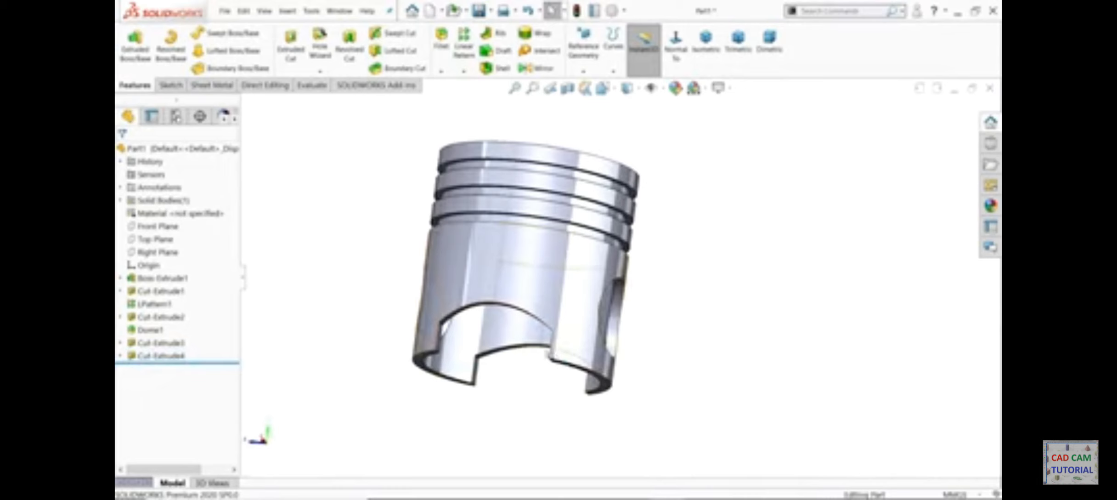
# Fillet the two upper corner edges of one arched skirt cutout with a 10 mm radius
pyautogui.scroll(-4, 467, 305)
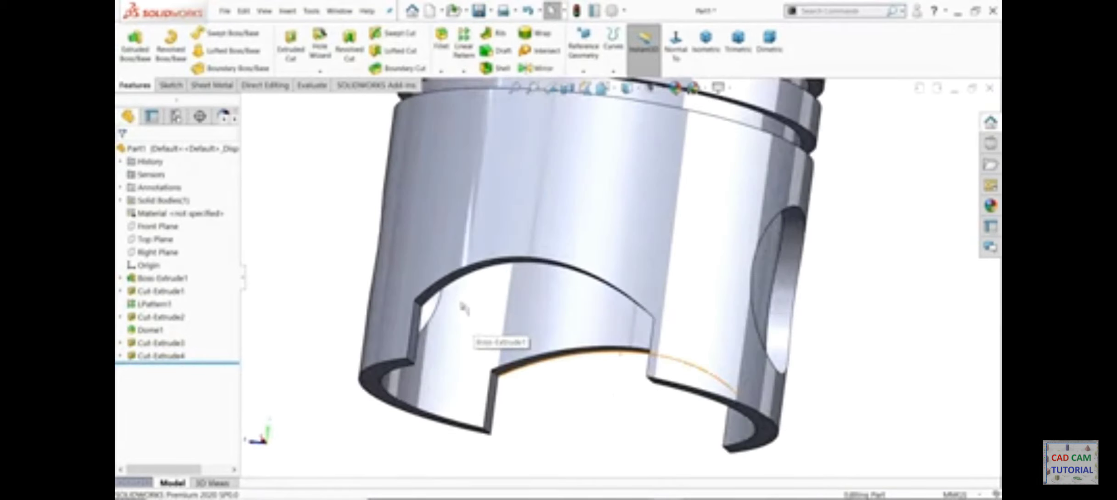
pyautogui.click(441, 57)
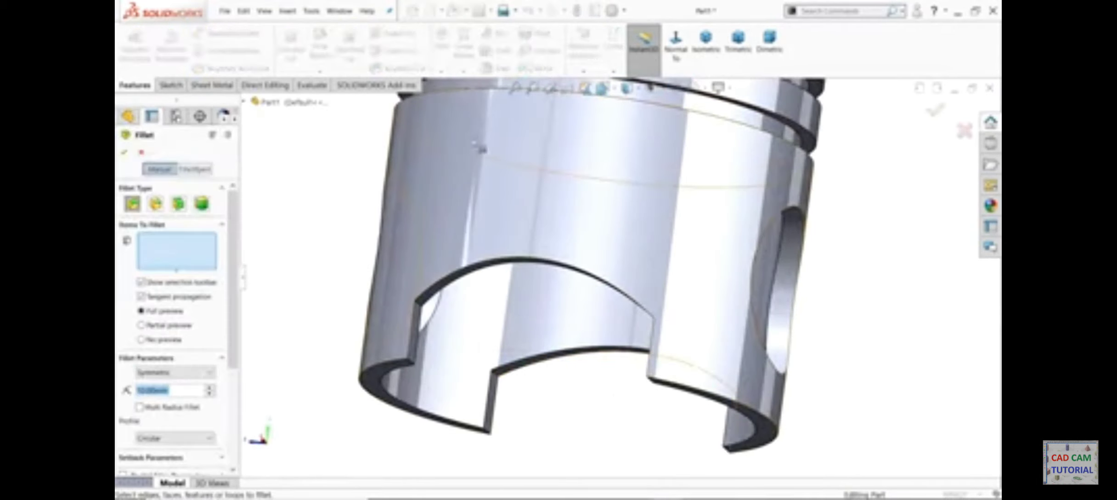
pyautogui.scroll(-4, 444, 310)
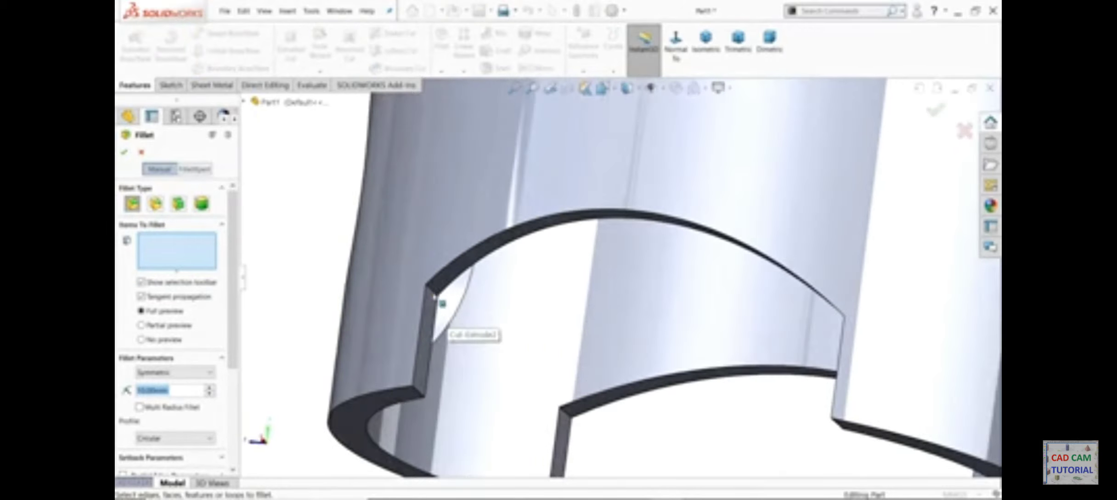
pyautogui.click(435, 296)
pyautogui.scroll(6, 673, 302)
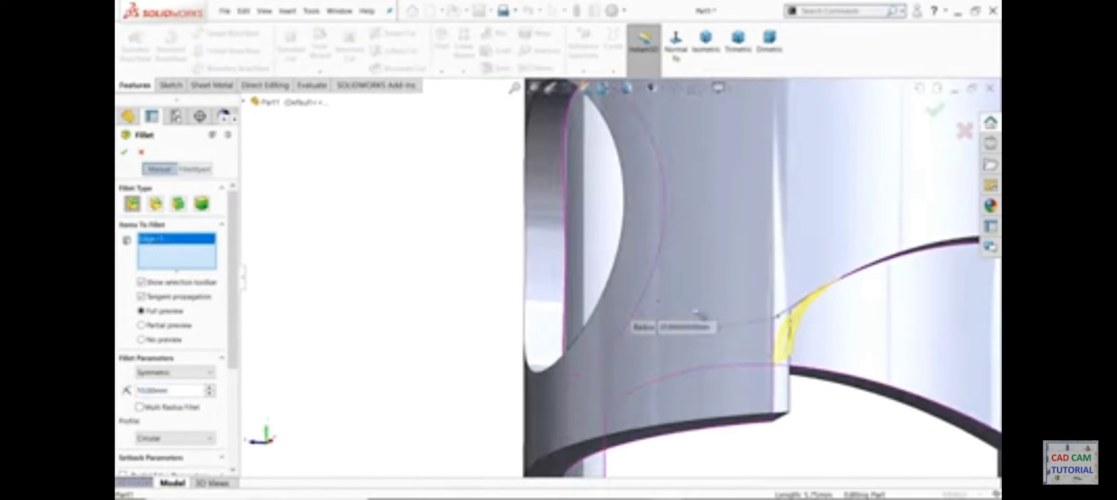
pyautogui.scroll(-5, 699, 324)
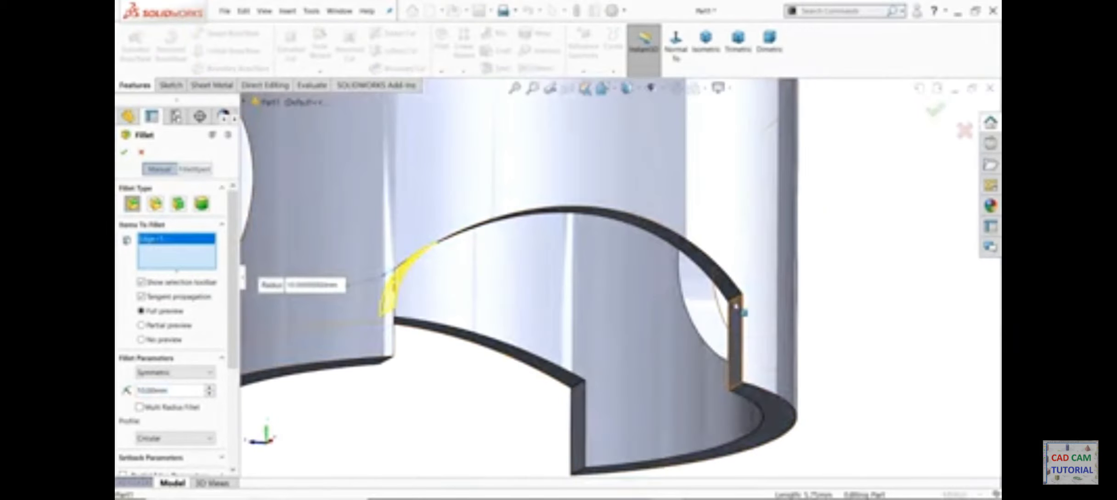
pyautogui.click(736, 301)
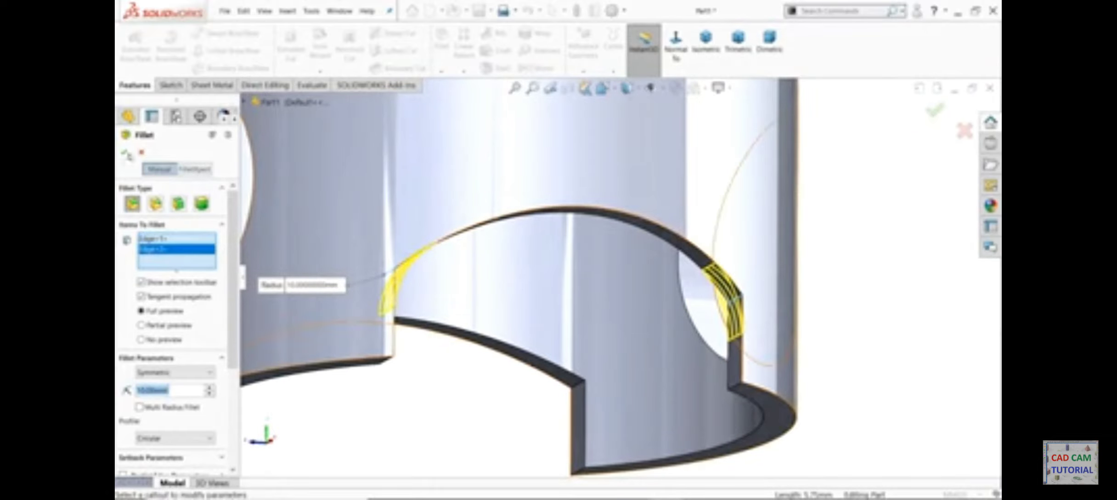
pyautogui.click(125, 154)
# Edit the existing fillet to include the upper corner edges of the opposite skirt cutout
pyautogui.scroll(5, 571, 293)
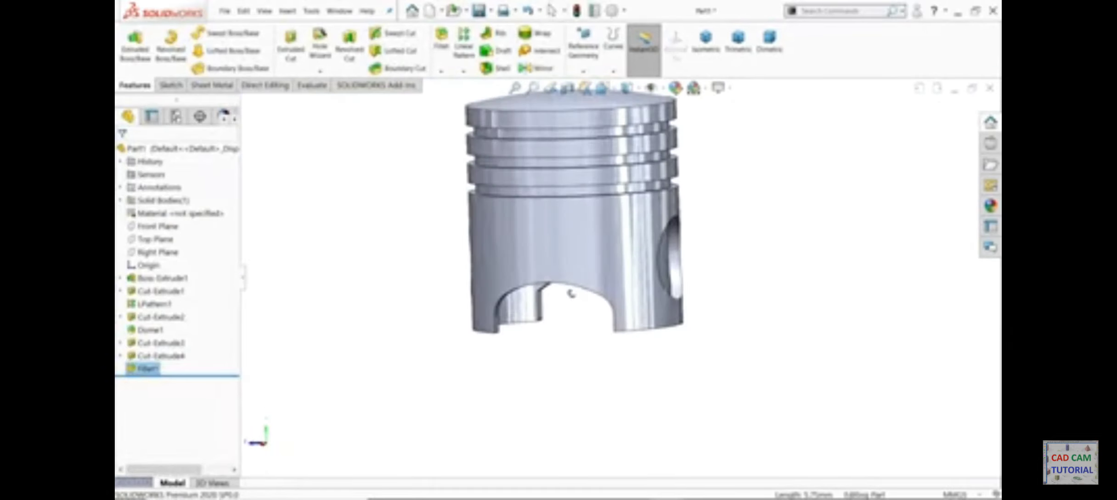
pyautogui.moveTo(571, 293); pyautogui.dragTo(572, 266, button='middle')
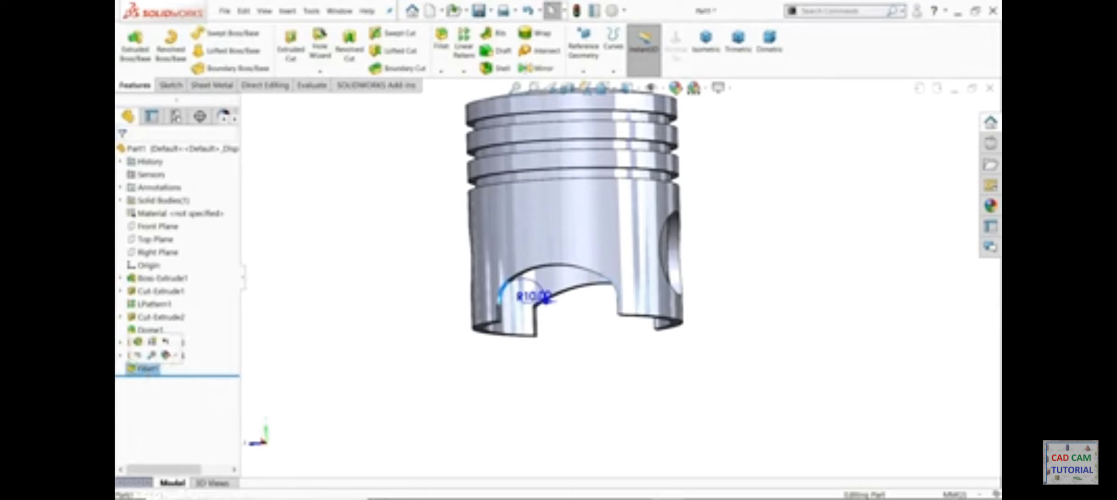
pyautogui.click(146, 370)
pyautogui.click(134, 356)
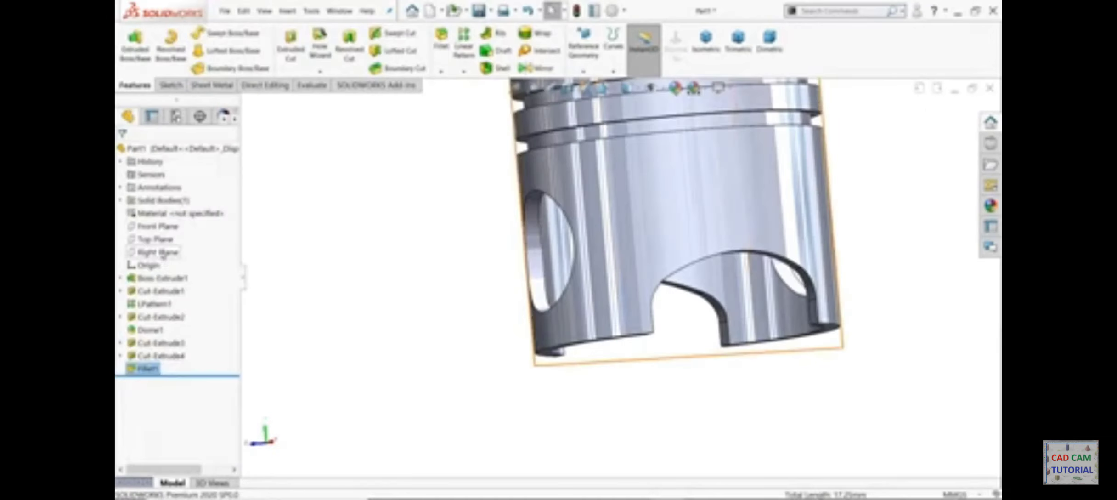
# Start a sketch on the Front Plane and convert the circular pin-hole edge into a sketch entity
pyautogui.click(163, 255)
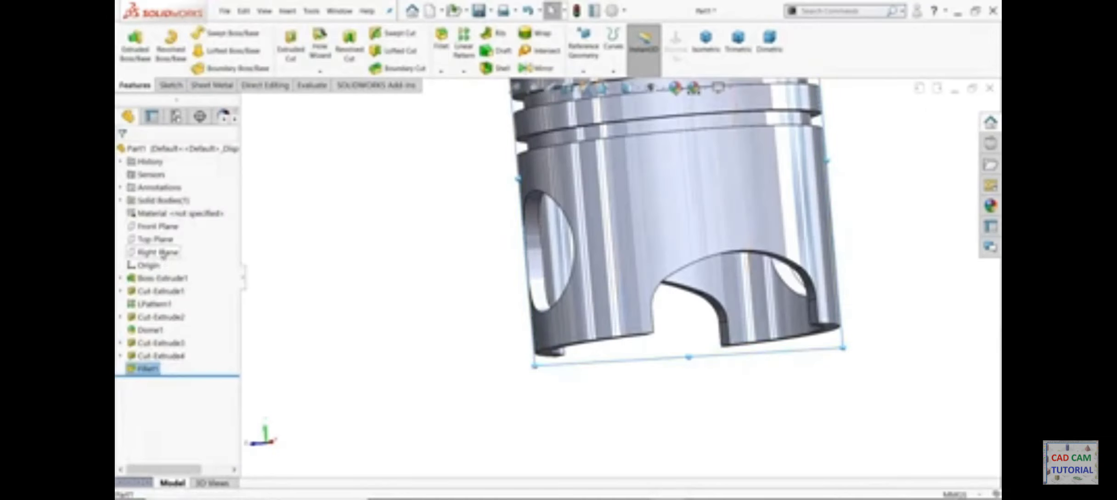
pyautogui.scroll(3, 402, 297)
pyautogui.moveTo(402, 297); pyautogui.dragTo(457, 316, button='middle')
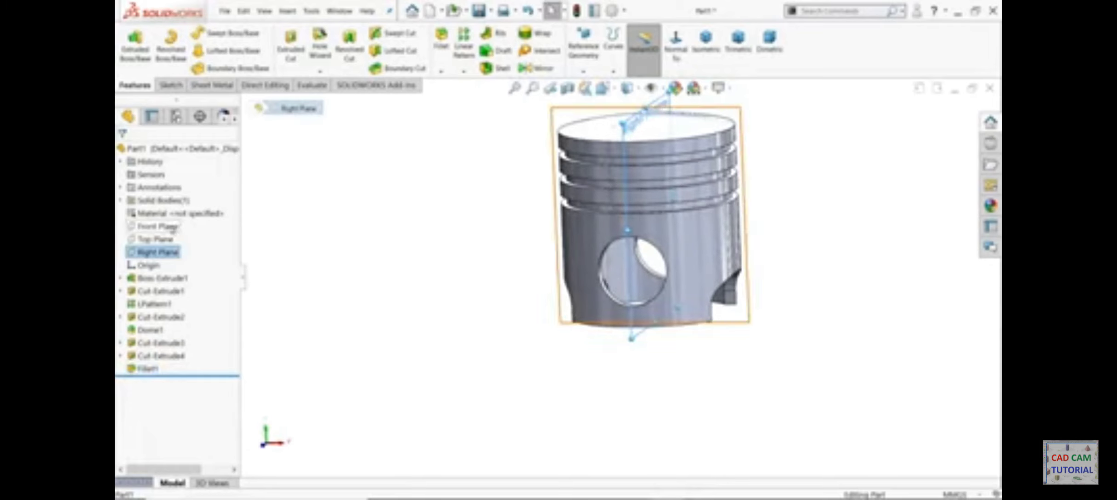
pyautogui.click(156, 226)
pyautogui.click(211, 212)
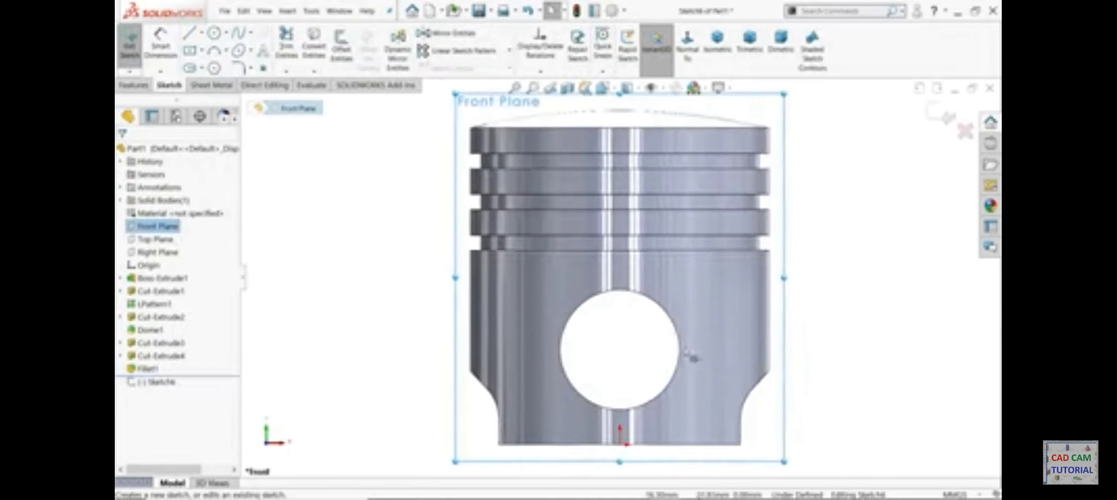
pyautogui.click(680, 359)
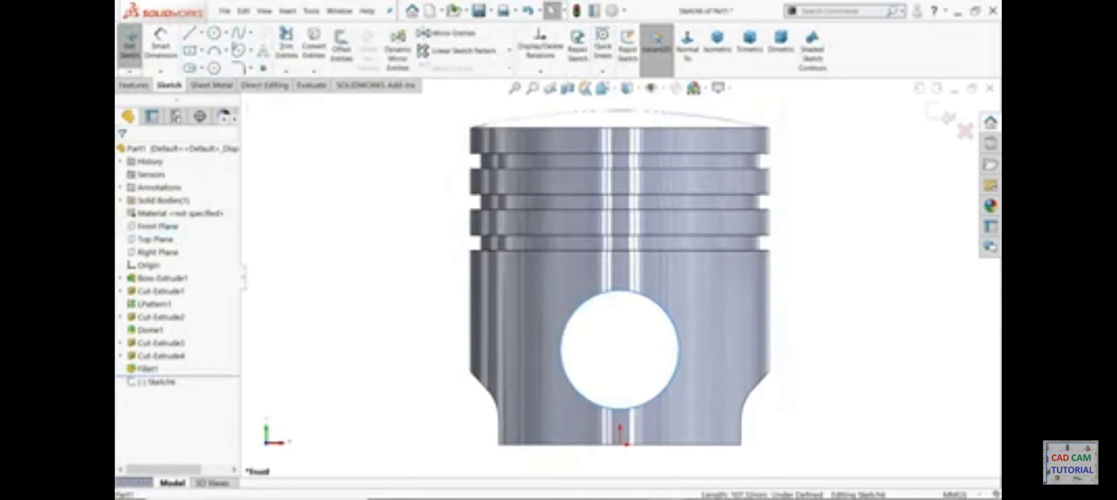
pyautogui.click(321, 58)
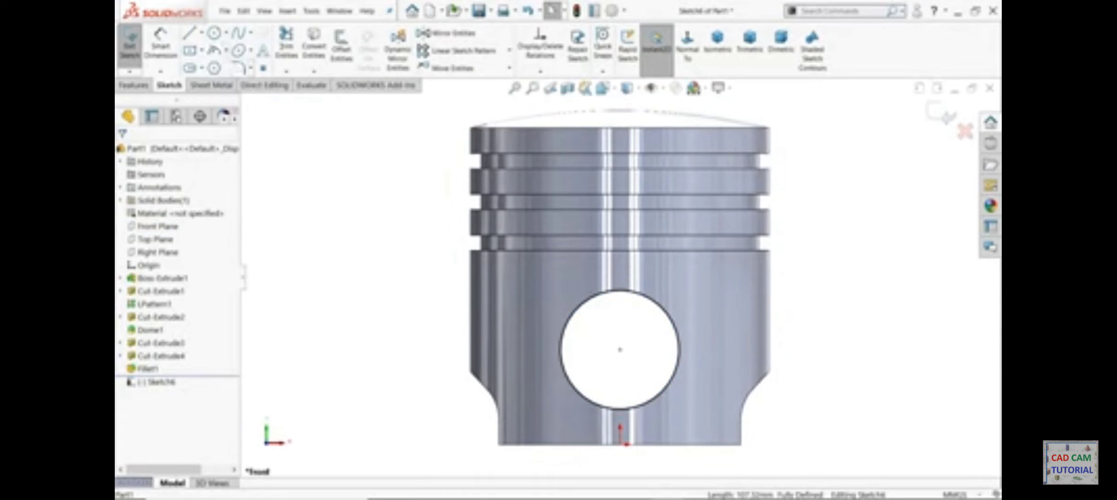
# Sketch a 45 mm diameter circle concentric with the pin hole
pyautogui.click(213, 32)
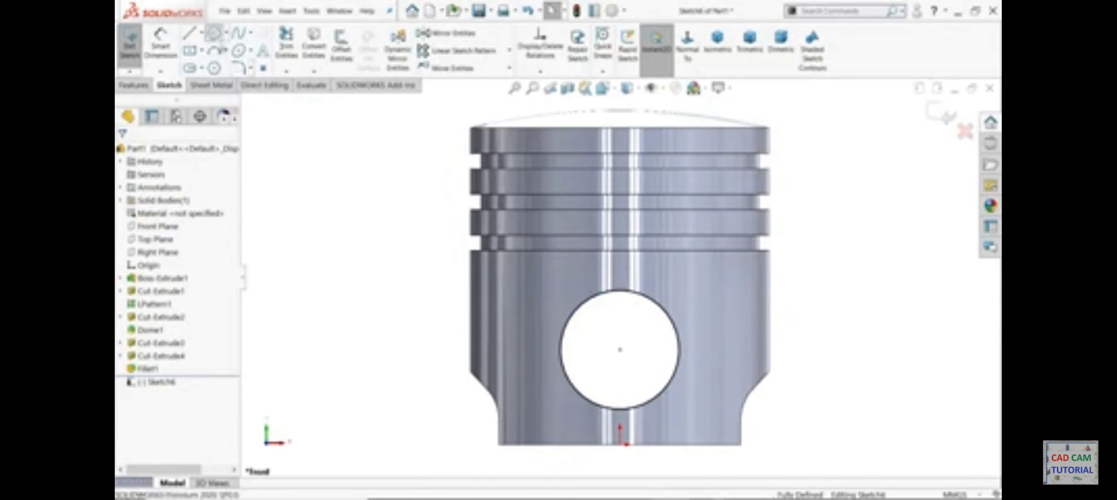
pyautogui.click(619, 350)
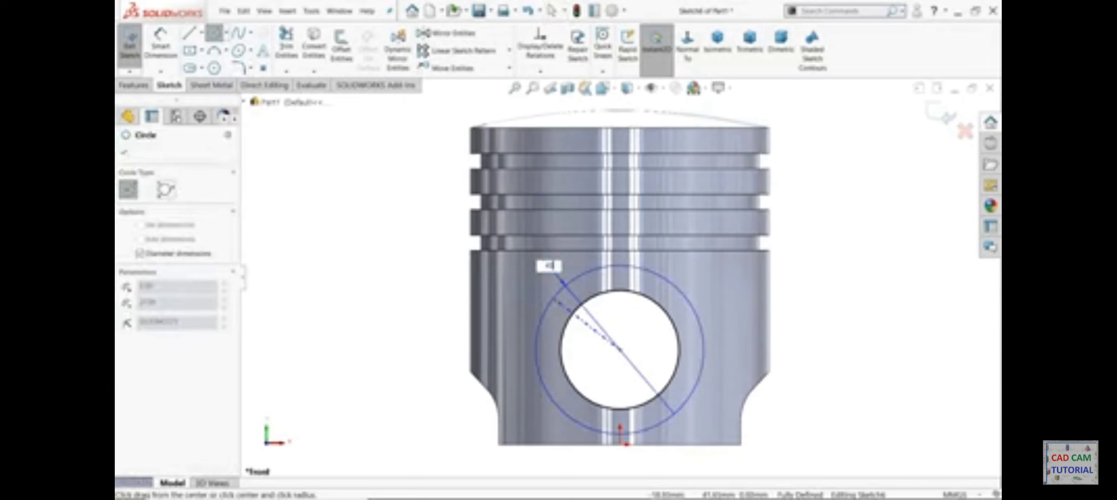
pyautogui.write('45')
pyautogui.press('Return')
pyautogui.press('Escape')
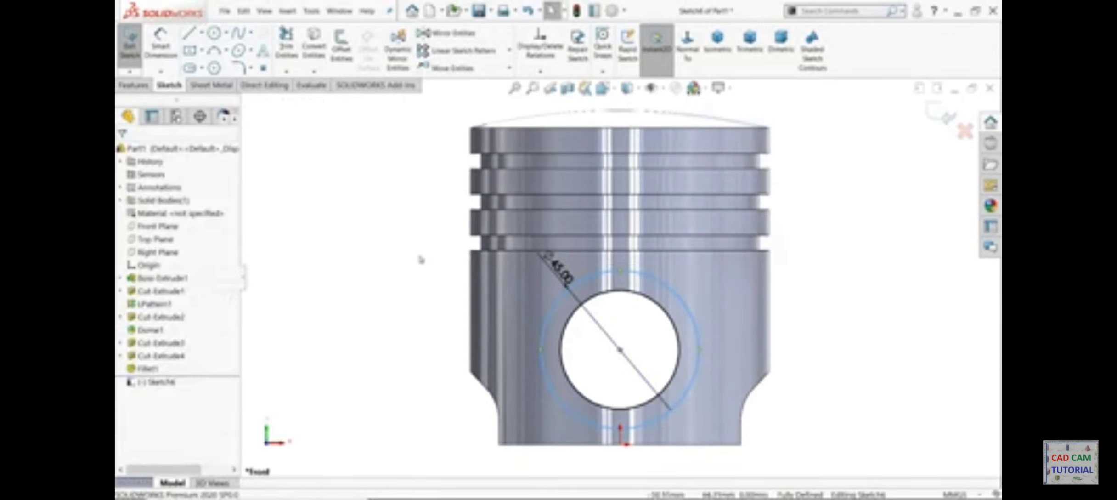
# Begin a boss extrusion of the ring profile around the pin hole with the Up To Next end condition
pyautogui.scroll(5, 474, 292)
pyautogui.moveTo(475, 293); pyautogui.dragTo(415, 200, button='middle')
pyautogui.scroll(-3, 572, 305)
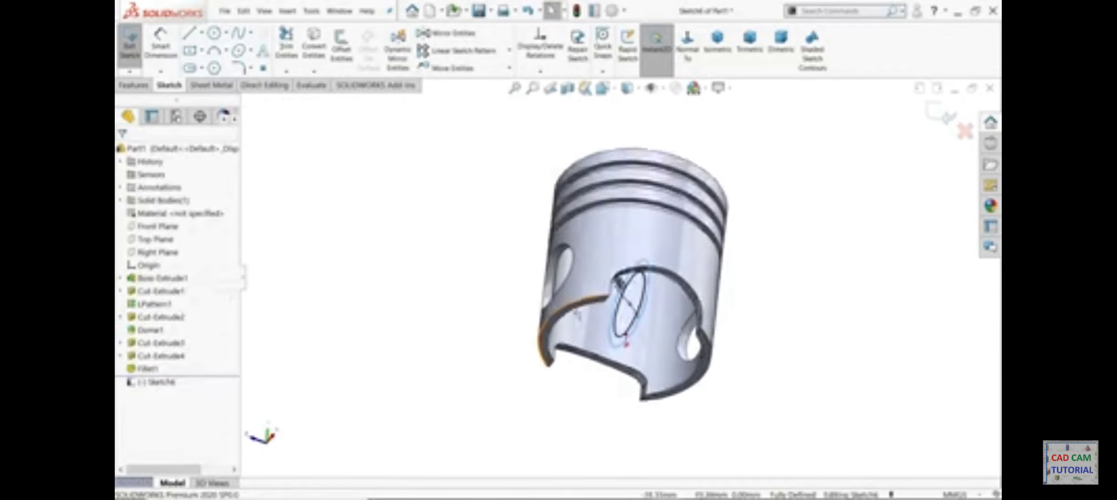
pyautogui.click(136, 83)
pyautogui.click(135, 44)
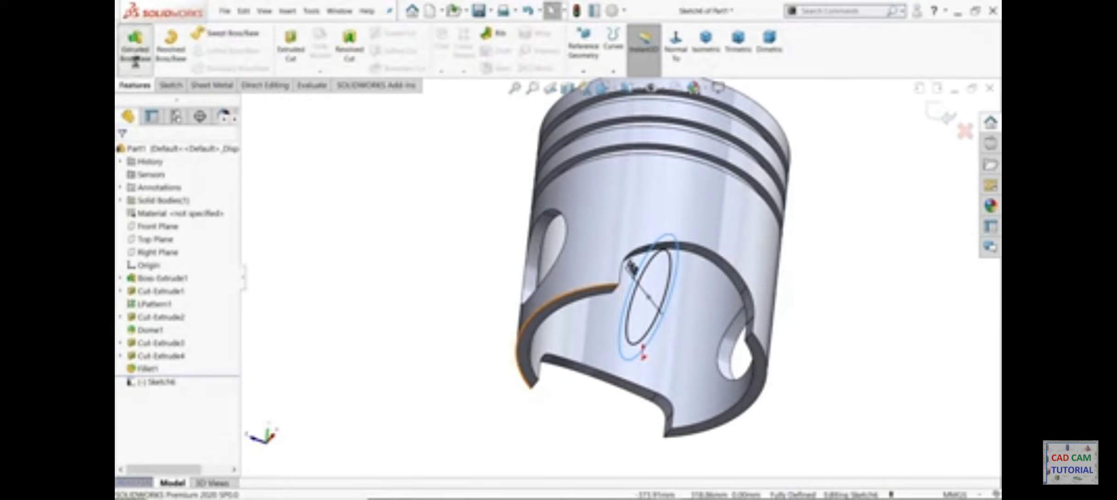
pyautogui.moveTo(384, 254); pyautogui.dragTo(320, 252, button='middle')
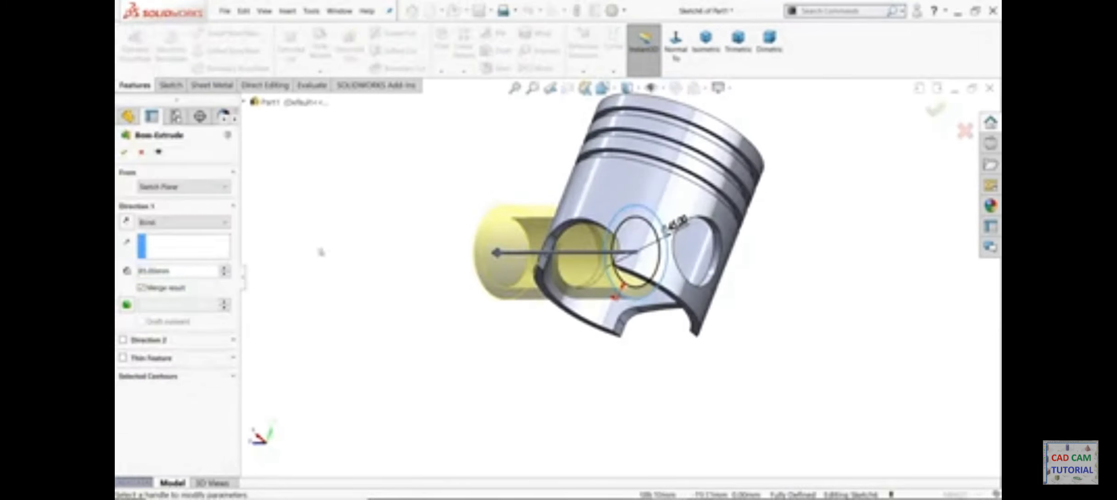
pyautogui.click(160, 223)
pyautogui.click(154, 247)
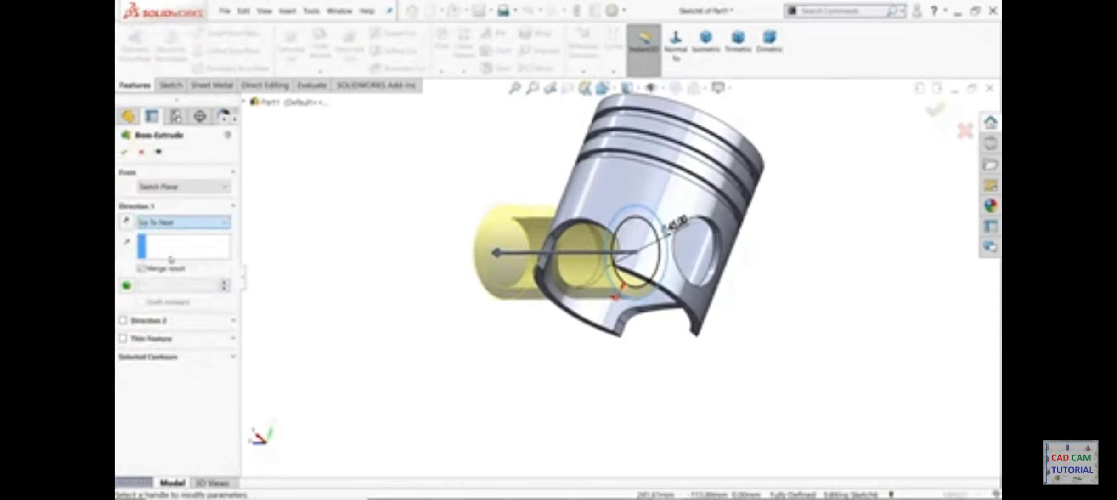
pyautogui.scroll(-3, 602, 285)
pyautogui.moveTo(479, 358); pyautogui.dragTo(507, 359, button='middle')
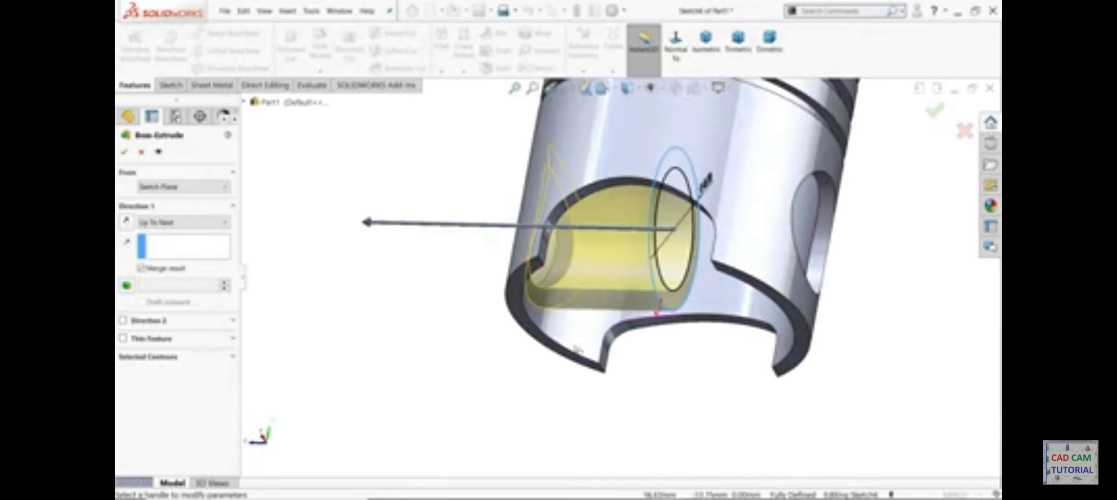
pyautogui.scroll(-1, 629, 317)
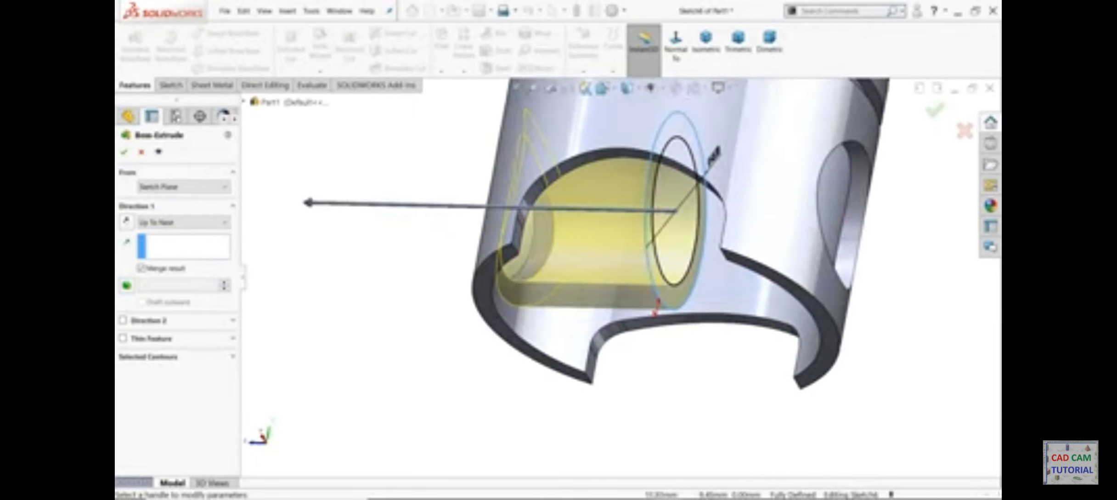
# Start the boss extrusion at a 19 mm offset from the sketch plane and complete the pin boss
pyautogui.click(177, 188)
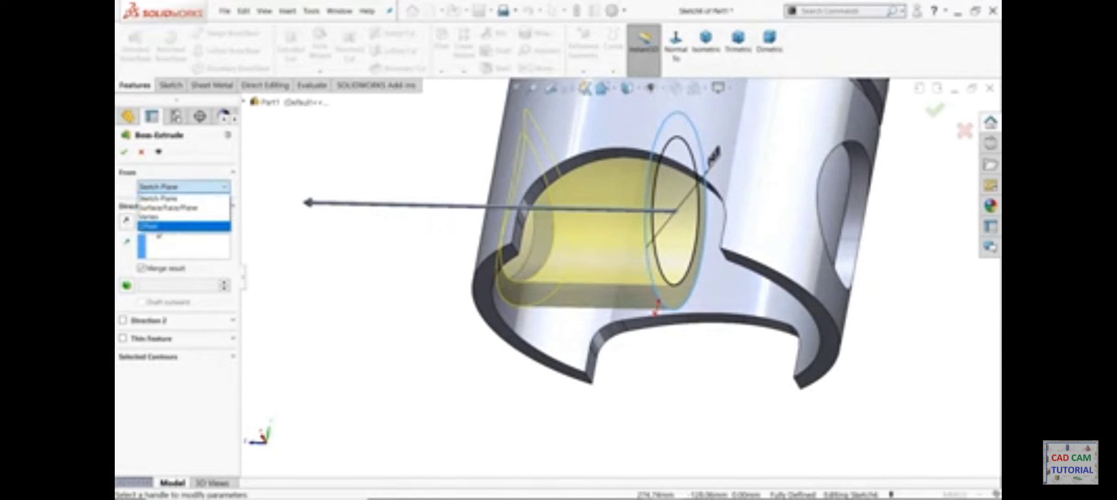
pyautogui.click(178, 226)
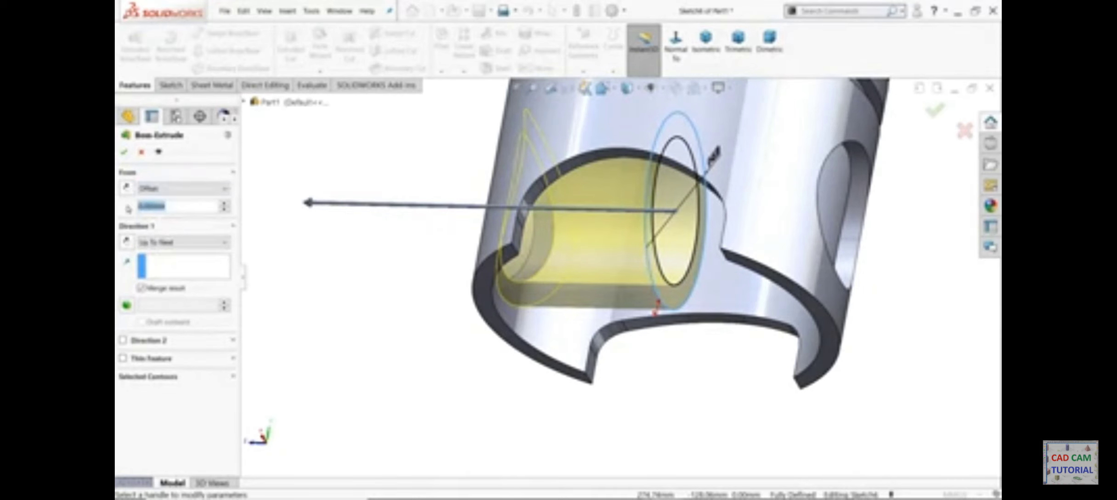
pyautogui.write('10')
pyautogui.press('Return')
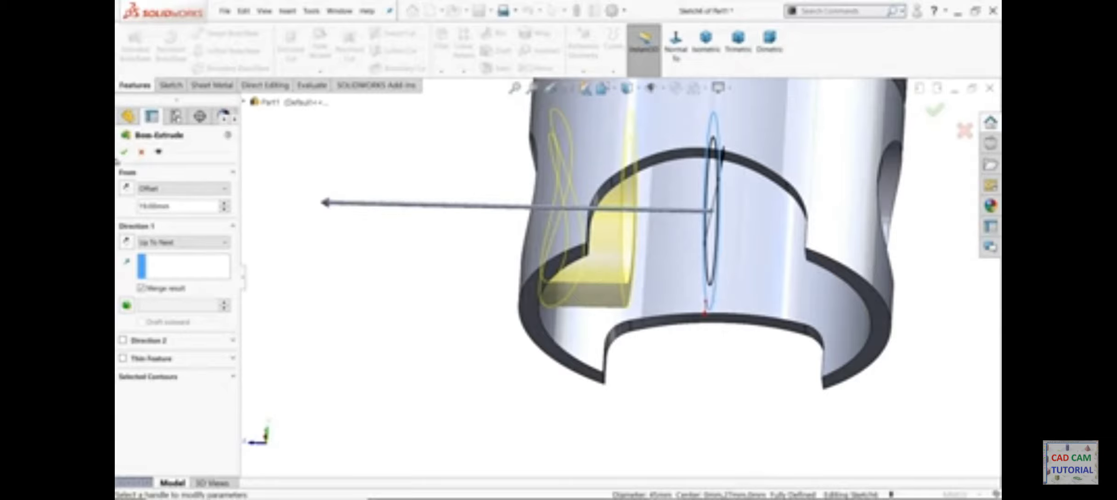
pyautogui.click(125, 153)
pyautogui.moveTo(384, 264); pyautogui.dragTo(386, 243, button='middle')
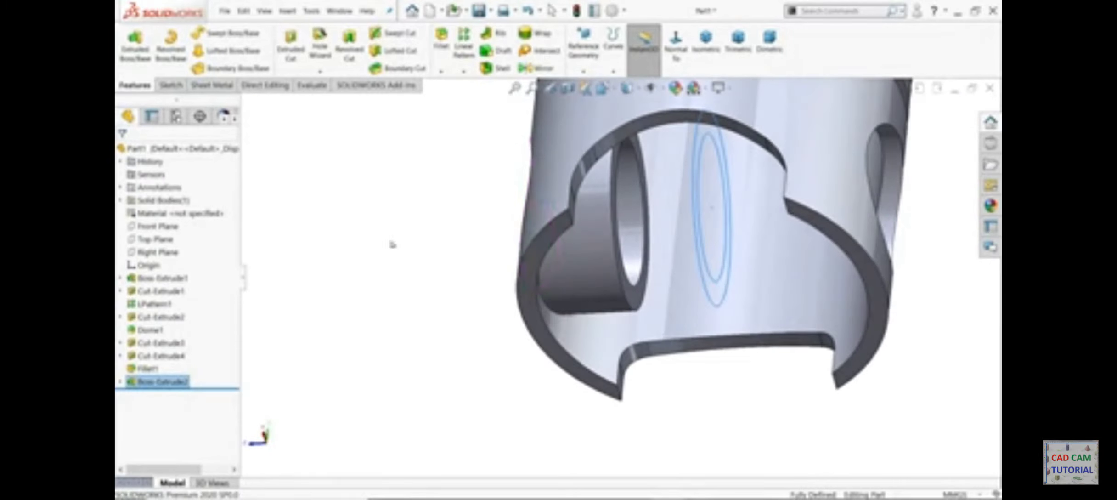
# Mirror the pin boss extrusion about the Front Plane and show the piston in isometric view
pyautogui.click(533, 68)
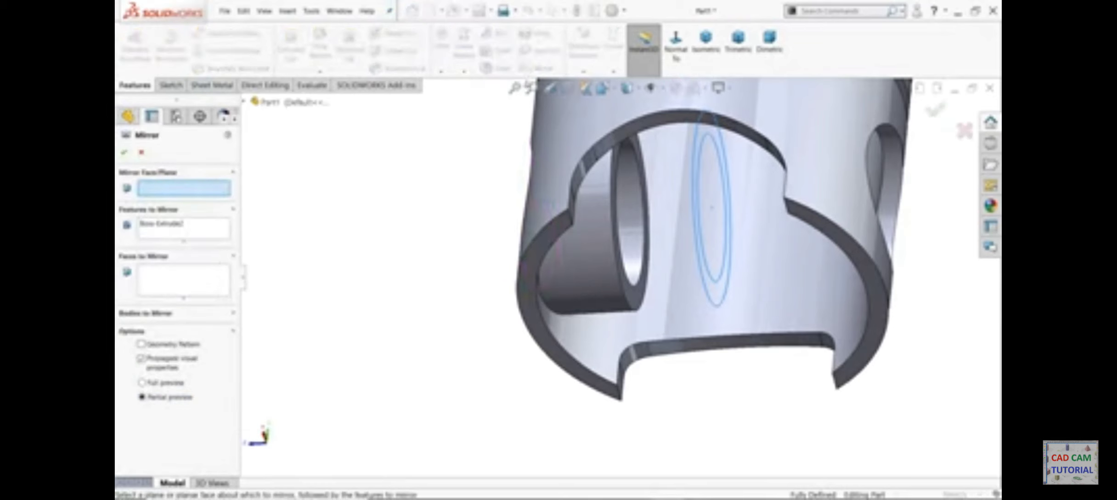
pyautogui.click(244, 100)
pyautogui.click(292, 180)
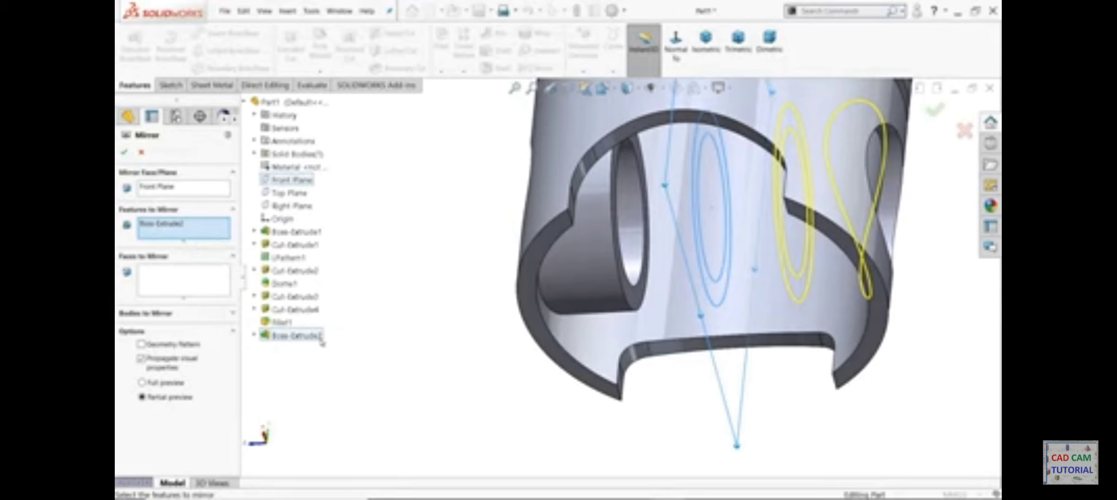
pyautogui.press('Return')
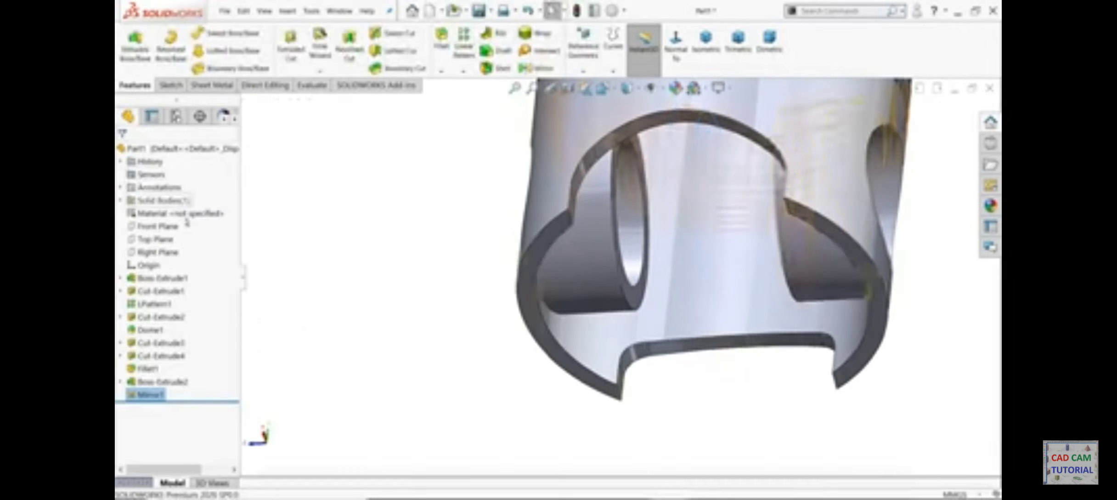
pyautogui.moveTo(344, 307); pyautogui.dragTo(349, 368, button='middle')
pyautogui.hotkey('ctrl', '7')
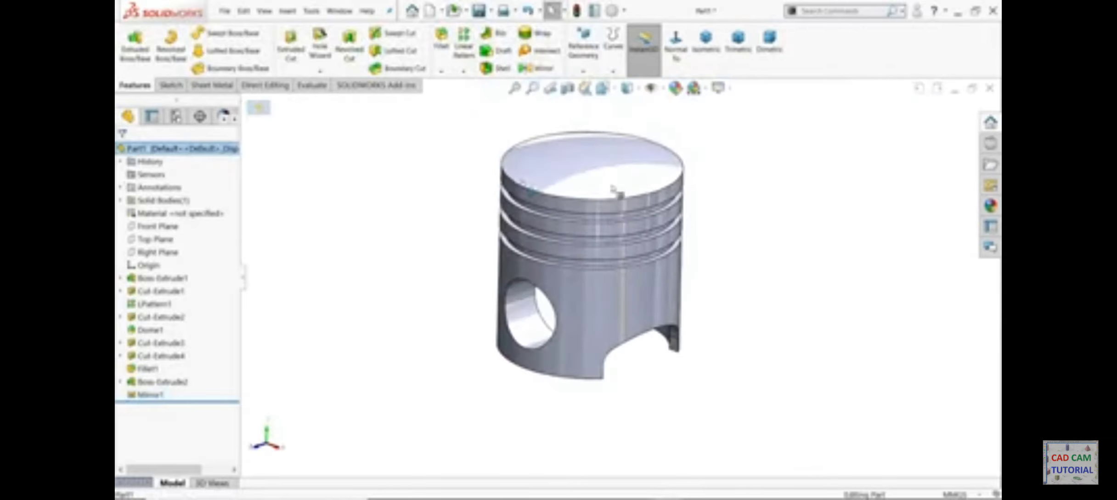
# Apply the brushed steel appearance from the Metal appearances to the whole piston
pyautogui.click(991, 207)
pyautogui.click(826, 120)
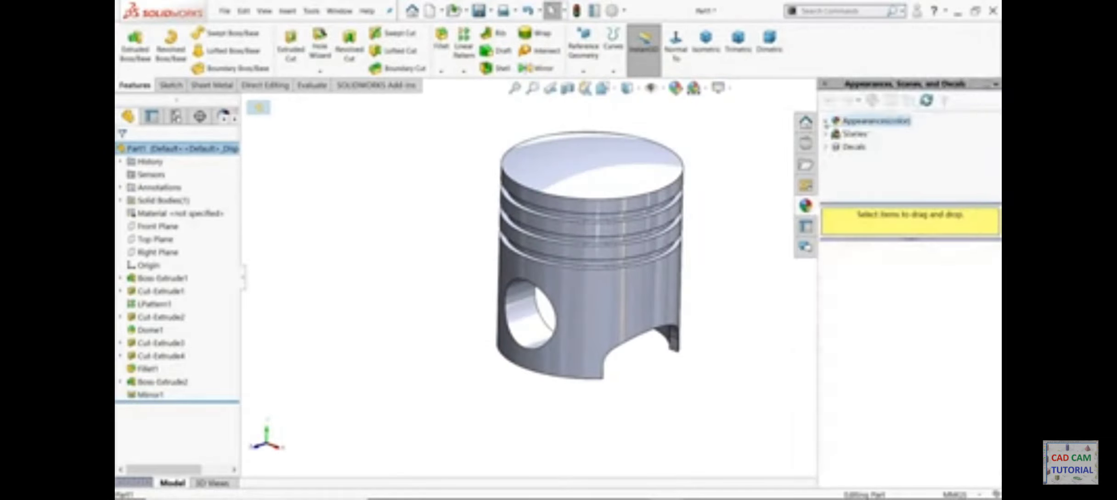
pyautogui.click(837, 147)
pyautogui.click(872, 133)
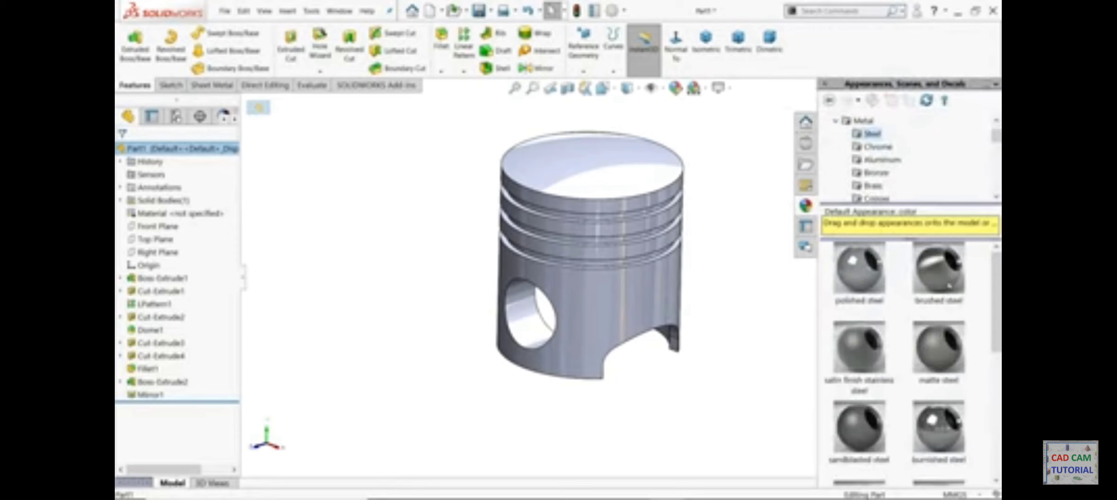
pyautogui.doubleClick(939, 268)
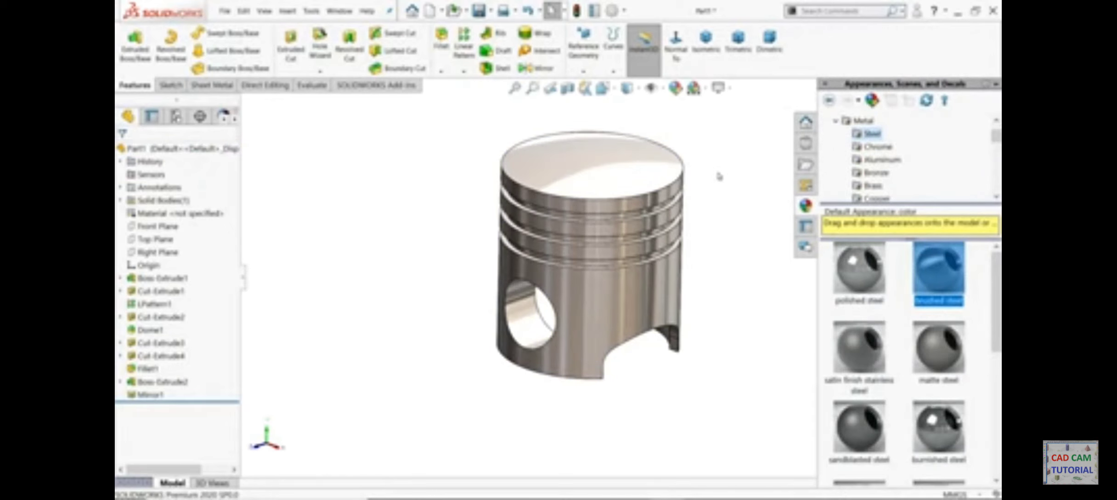
# Apply the brushed nickel appearance to the piston
pyautogui.scroll(-2, 719, 176)
pyautogui.scroll(-1, 879, 190)
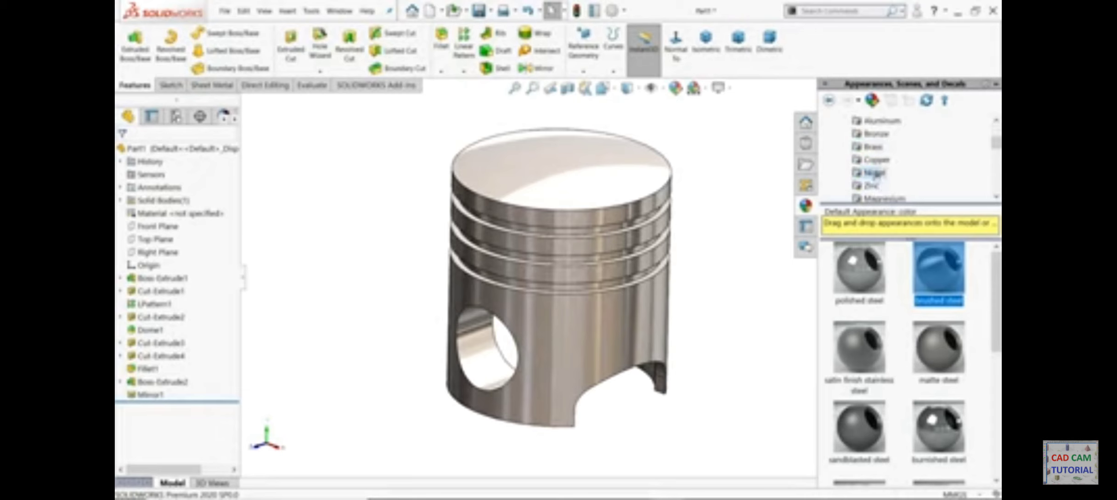
pyautogui.click(875, 173)
pyautogui.doubleClick(939, 269)
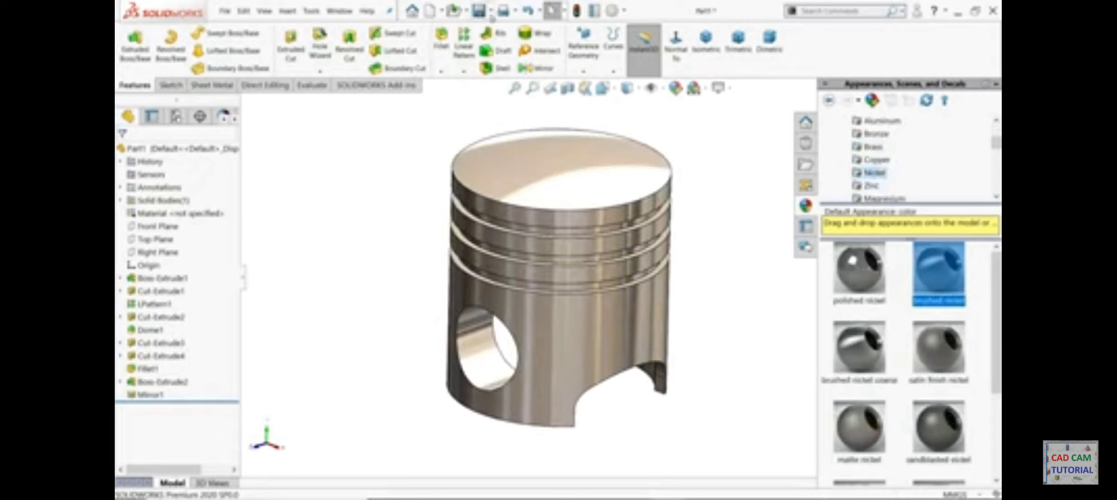
# Start saving the piston part and create a Desktop folder named 4 Cylinder Engine as the save location
pyautogui.click(479, 10)
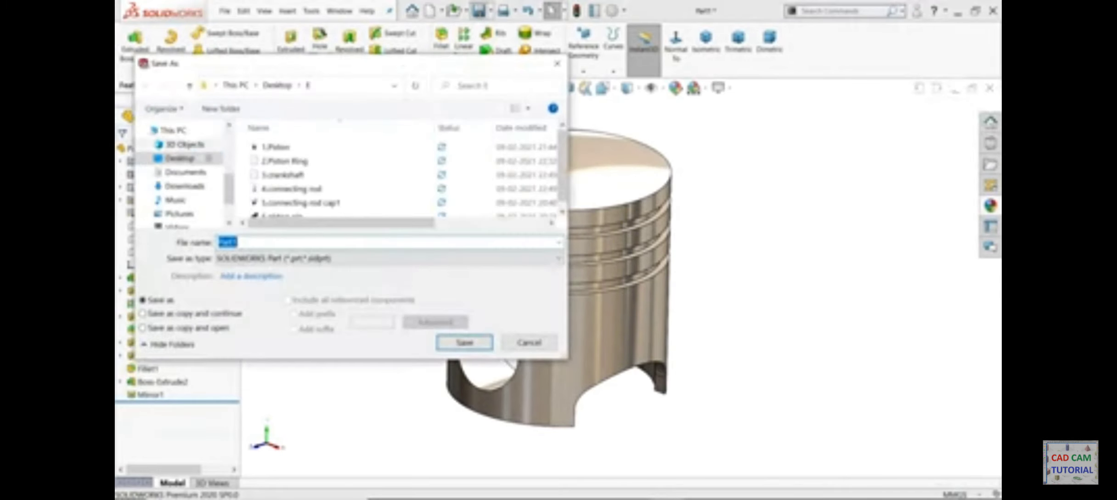
pyautogui.click(180, 159)
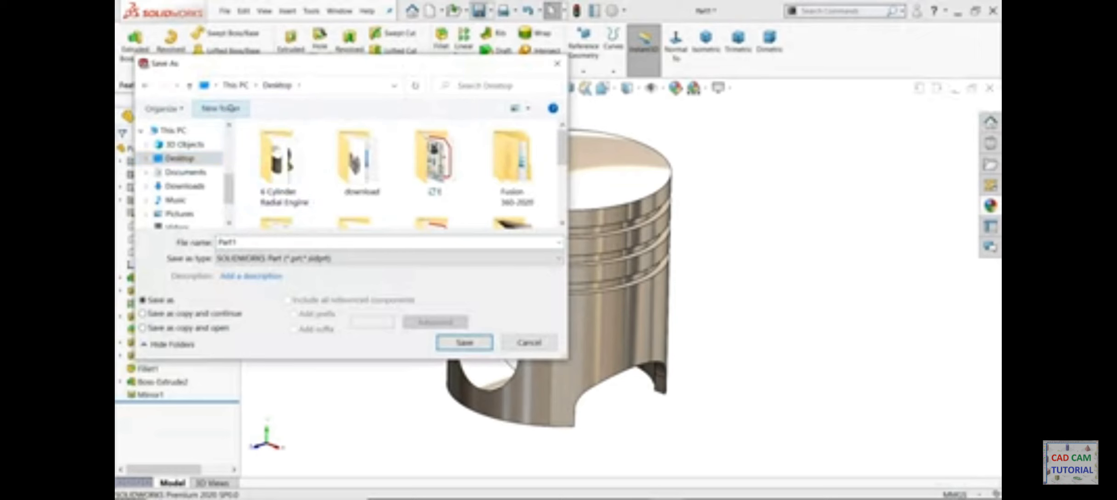
pyautogui.click(229, 108)
pyautogui.write('Engine')
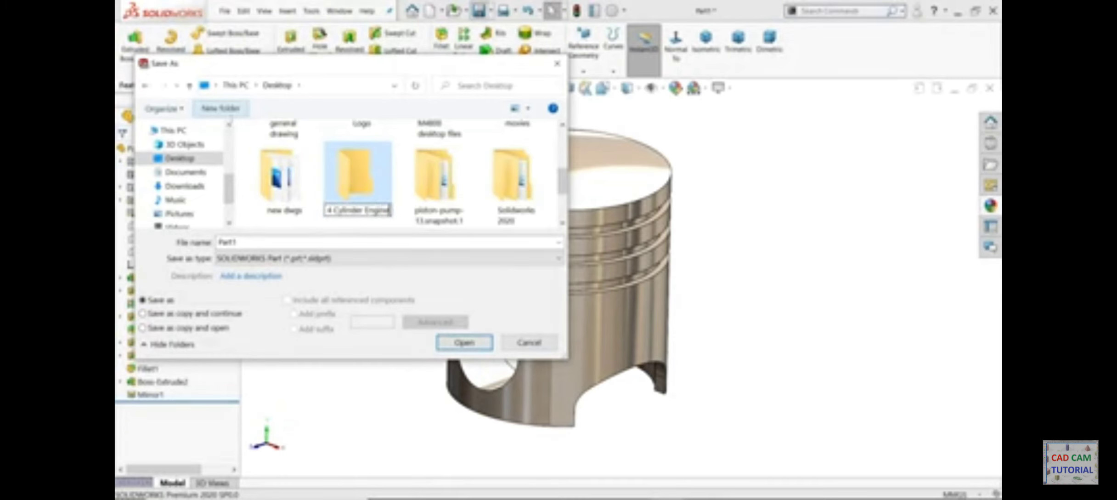
pyautogui.press('Return')
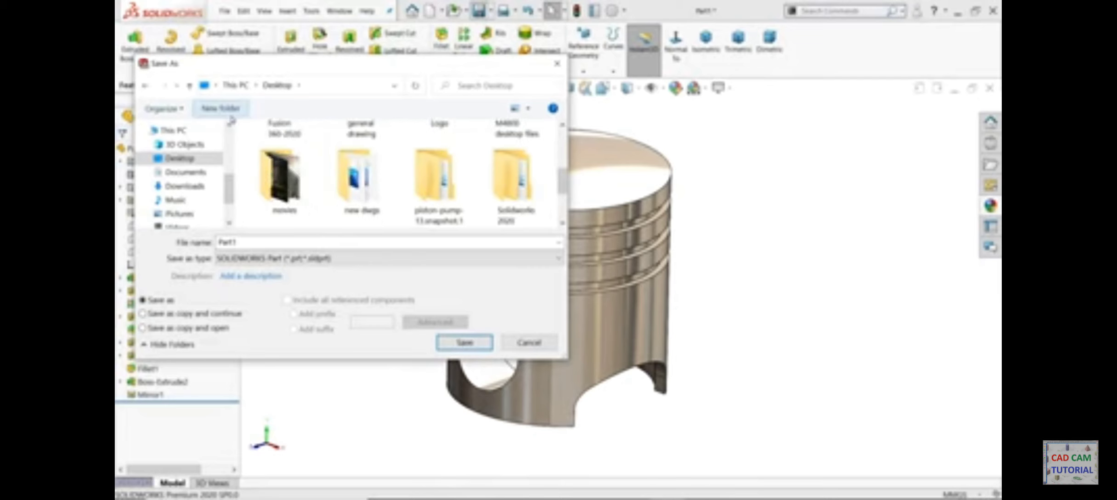
pyautogui.scroll(3, 291, 175)
pyautogui.doubleClick(293, 175)
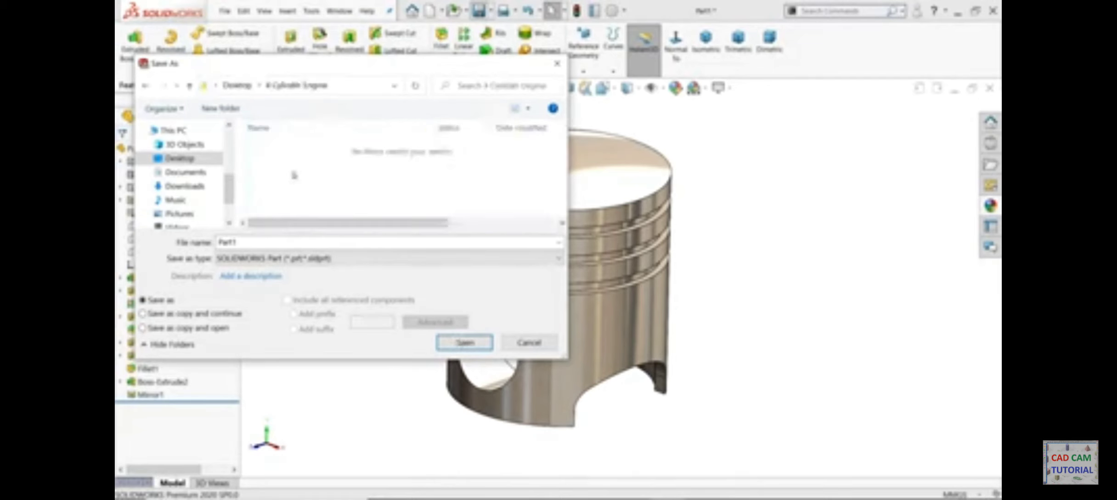
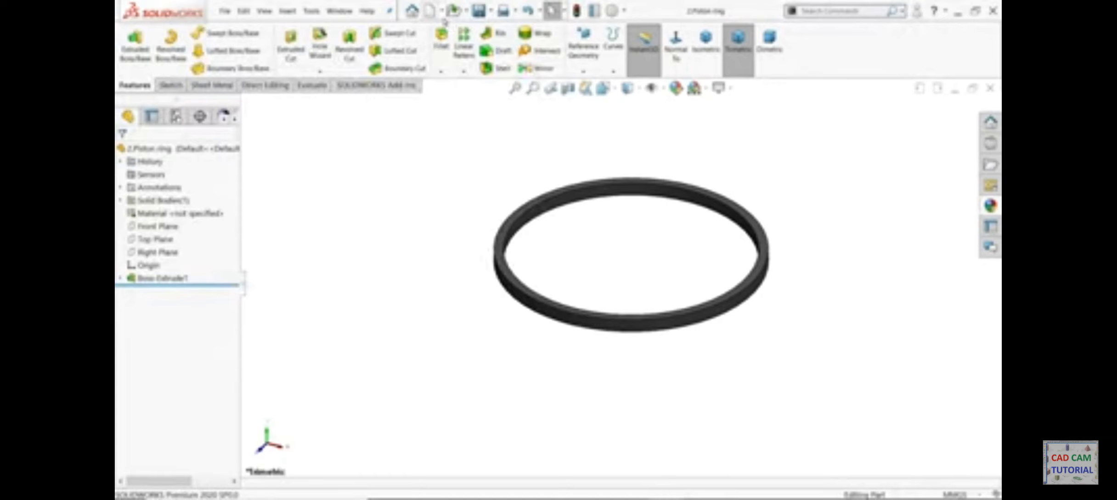
# Create a new part document for the next engine component
pyautogui.click(442, 11)
pyautogui.click(445, 28)
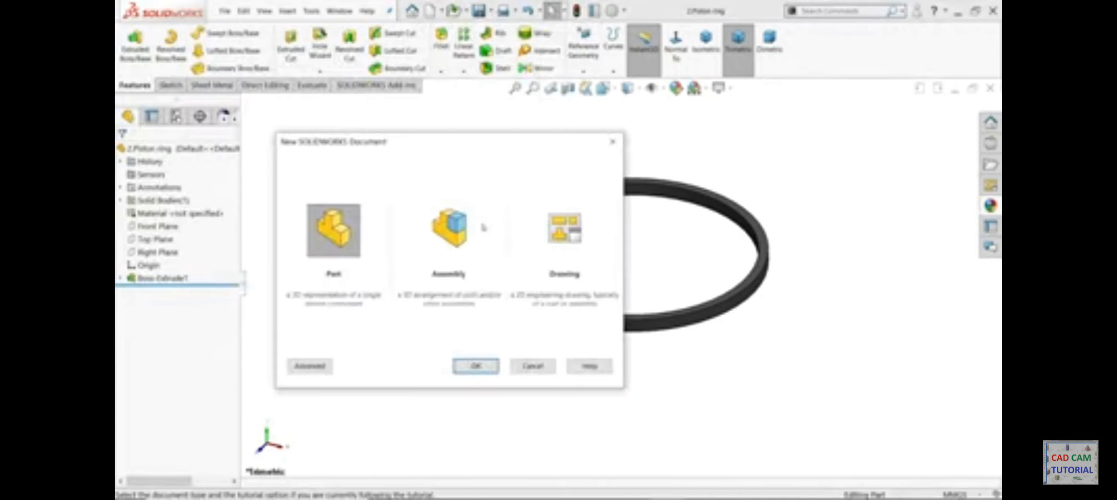
pyautogui.click(471, 367)
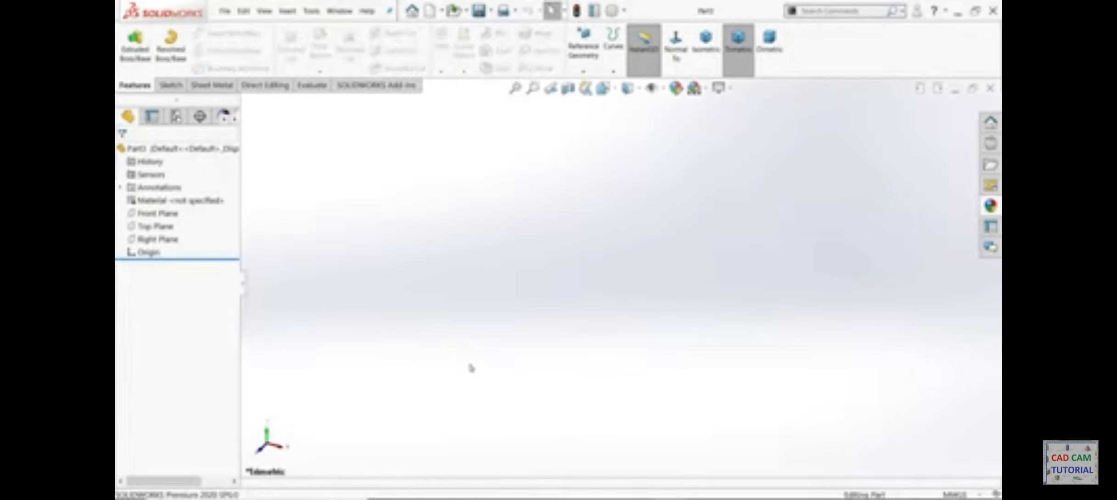
# Switch to the 4 cylinder engine drawing image in Photos and examine the crankshaft views and the Section B-B dimensions
pyautogui.click(695, 88)
pyautogui.click(722, 38)
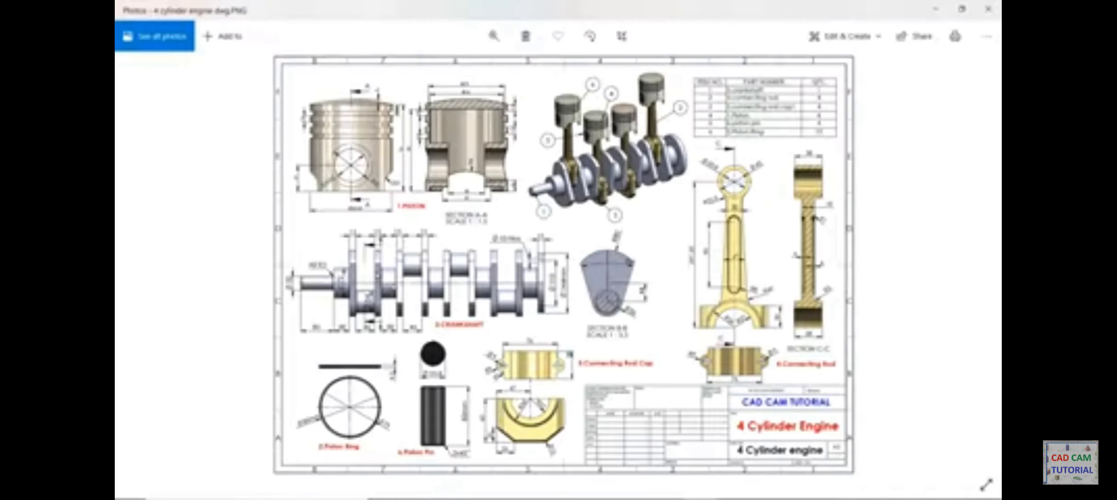
pyautogui.scroll(5, 487, 326)
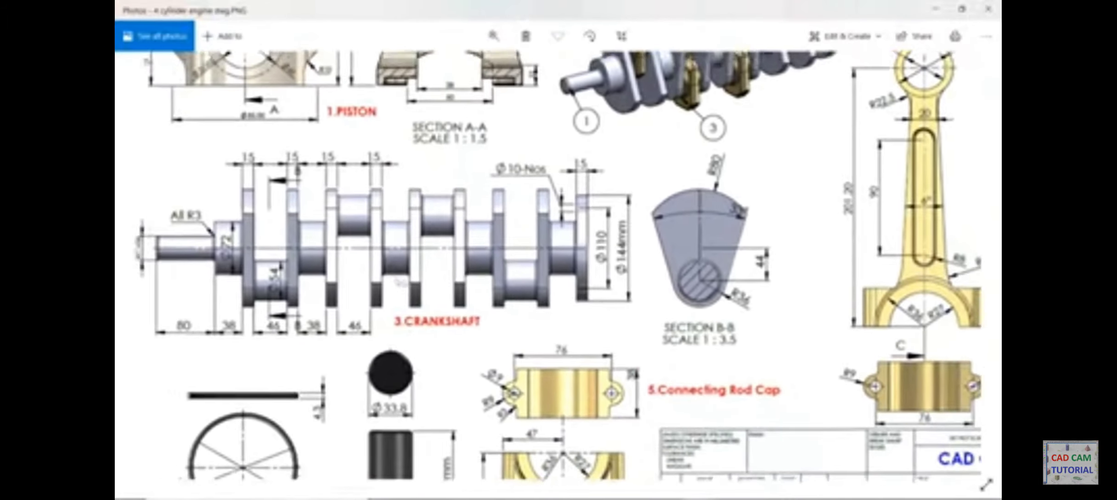
pyautogui.moveTo(399, 282); pyautogui.dragTo(434, 289)
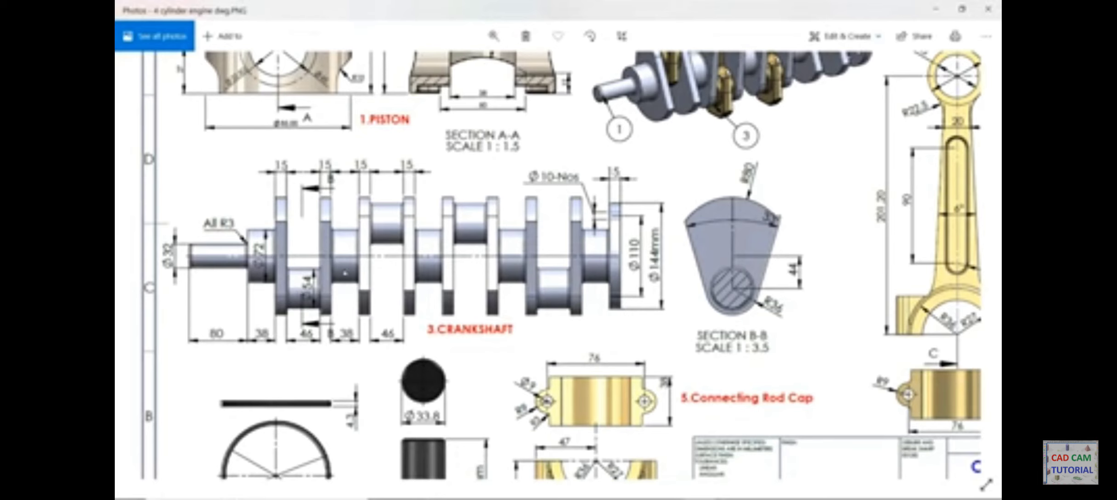
pyautogui.click(937, 11)
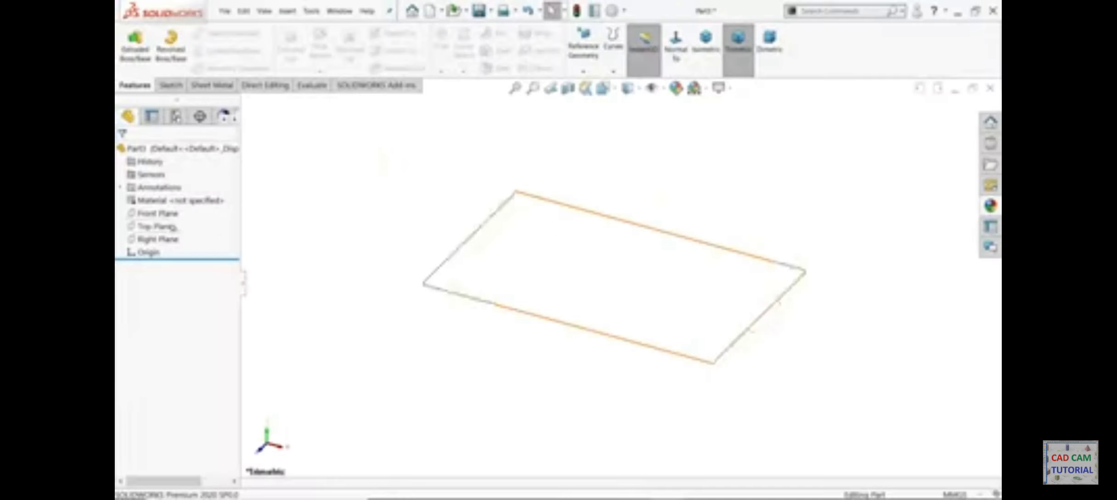
# Start a sketch on the Front Plane and draw a vertical centerline through the origin, ending about 68 mm below it
pyautogui.click(158, 214)
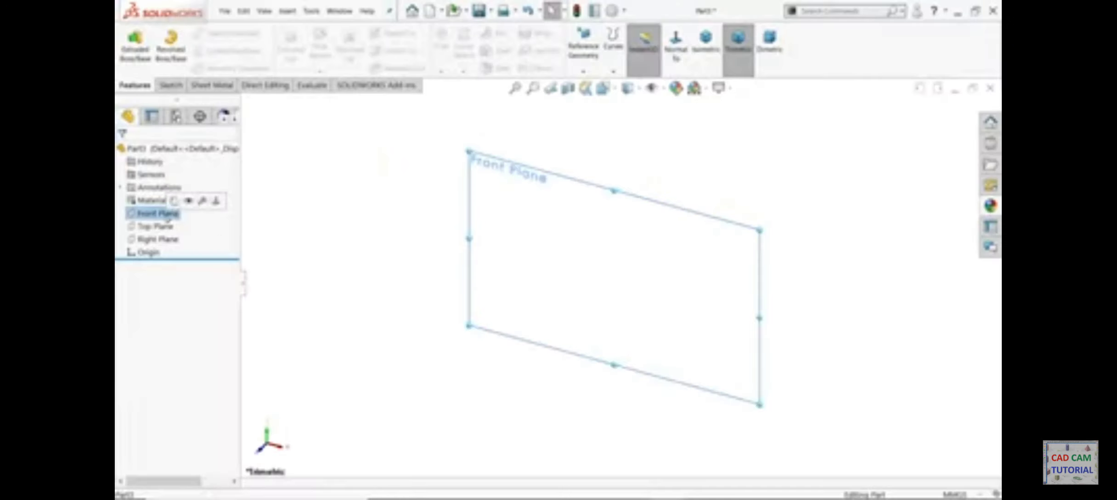
pyautogui.click(174, 202)
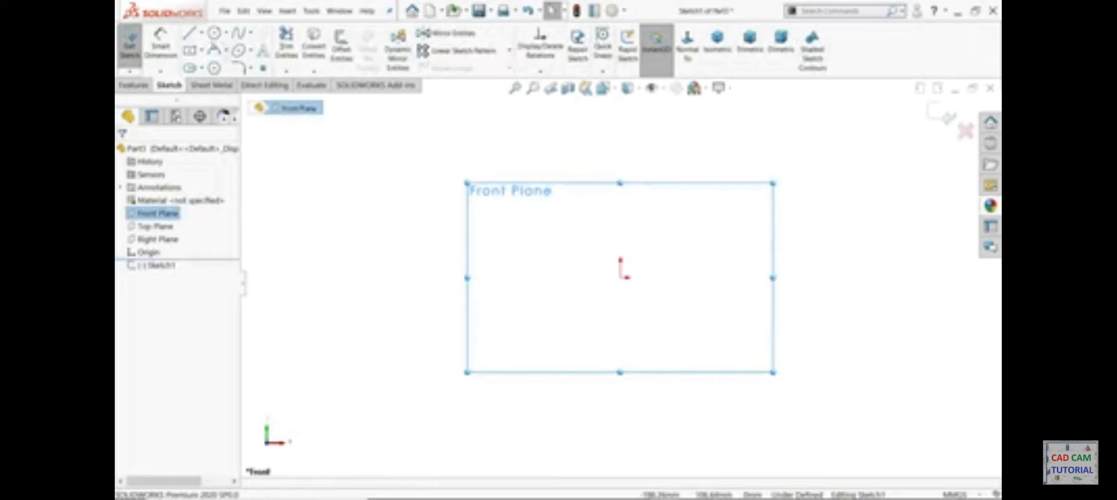
pyautogui.click(190, 34)
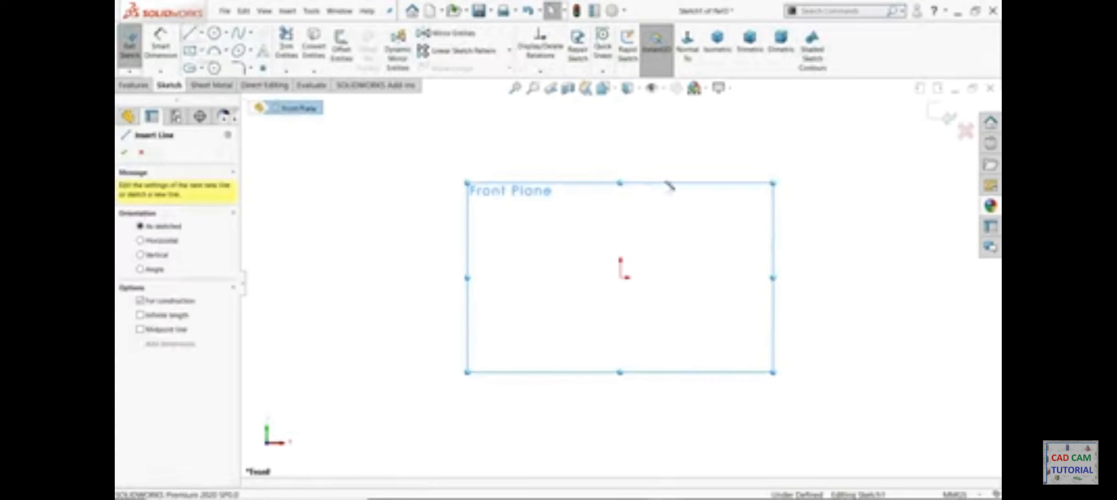
pyautogui.click(621, 122)
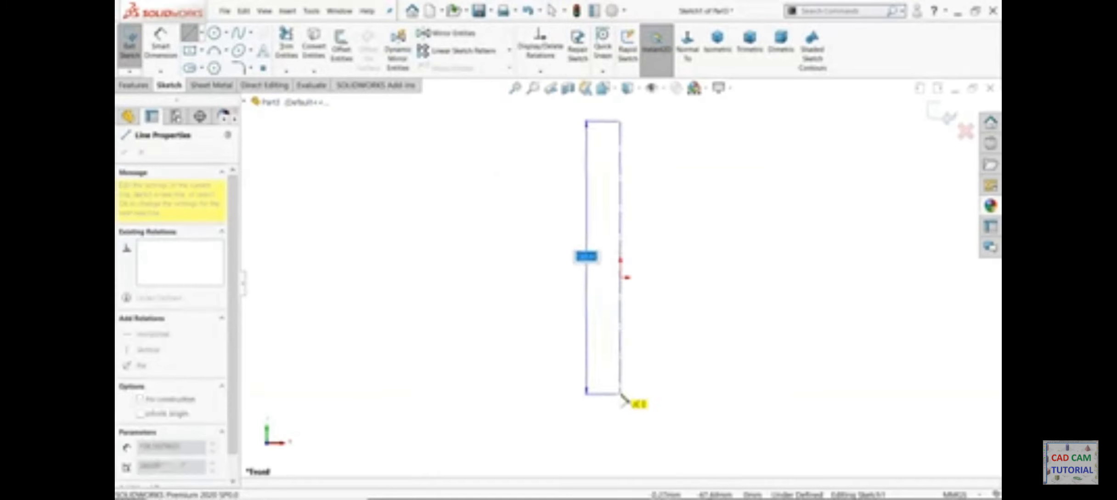
pyautogui.click(621, 393)
pyautogui.rightClick(670, 373)
pyautogui.click(707, 385)
pyautogui.press('Escape')
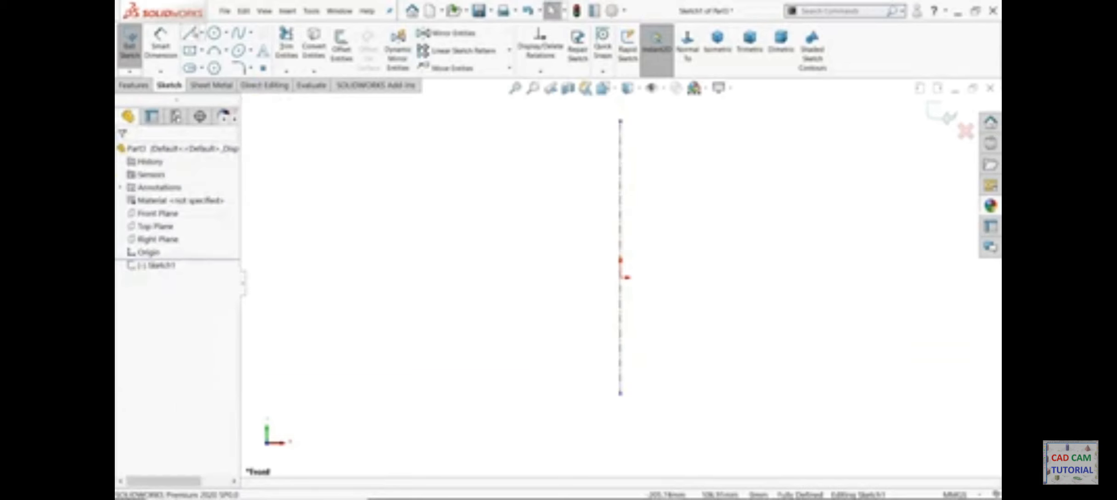
# Draw a horizontal centerline through the origin, crossing the vertical centerline
pyautogui.click(201, 33)
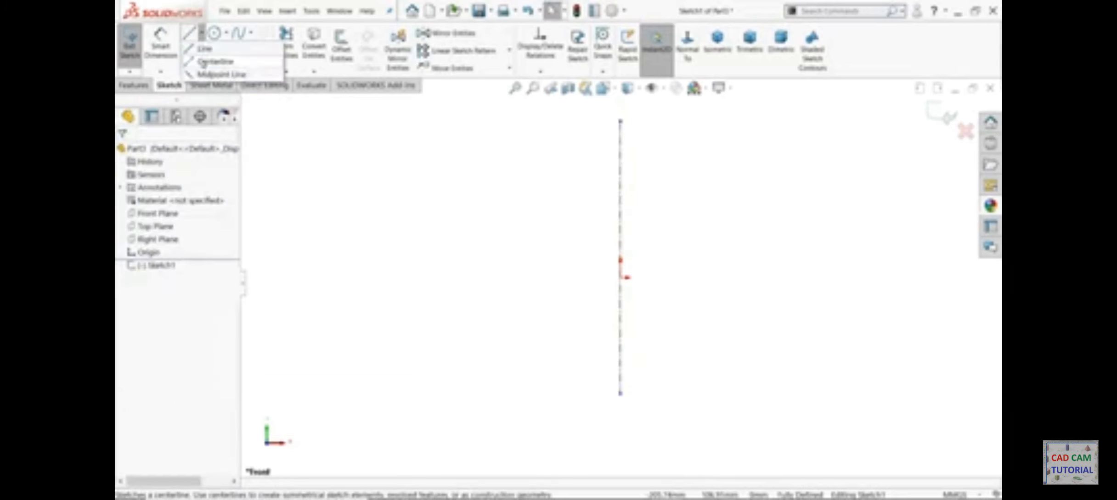
pyautogui.click(220, 60)
pyautogui.click(499, 277)
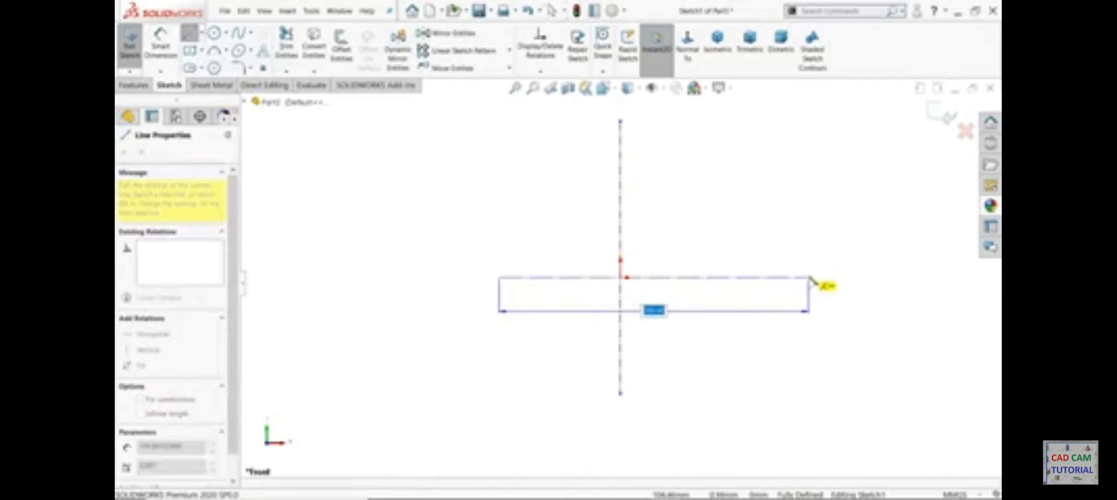
pyautogui.click(809, 246)
pyautogui.rightClick(810, 248)
pyautogui.click(829, 258)
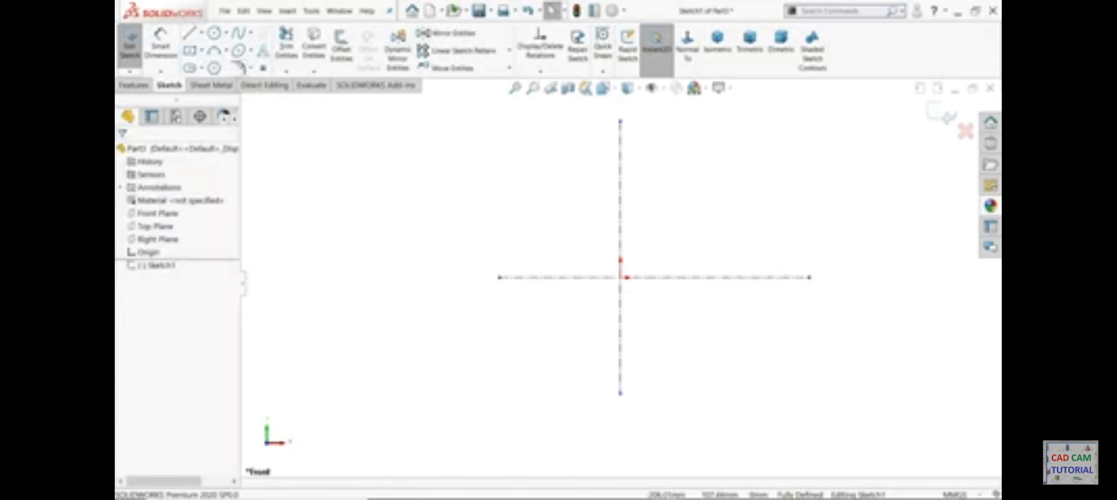
# Sketch a 72 mm diameter circle centred on the lower end of the vertical centerline
pyautogui.click(214, 33)
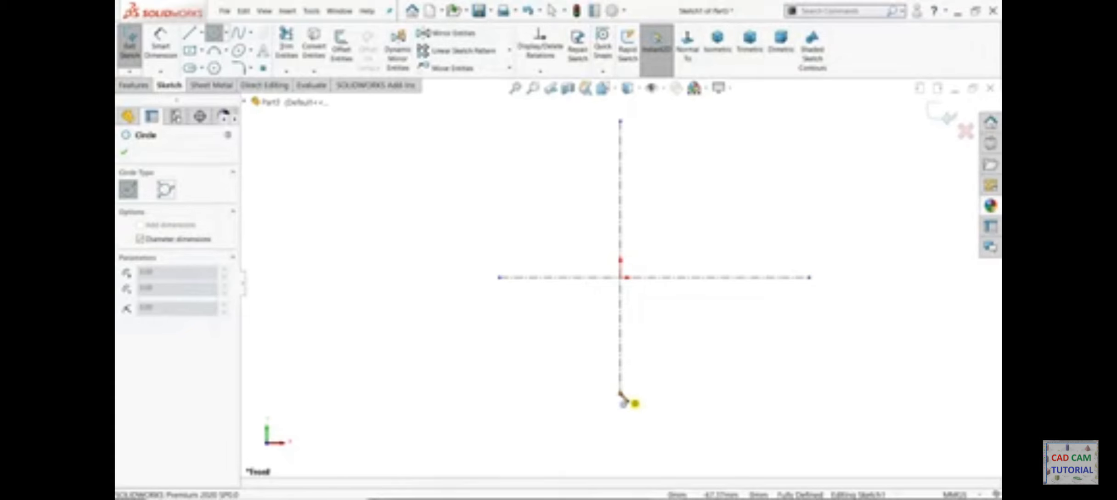
pyautogui.click(620, 393)
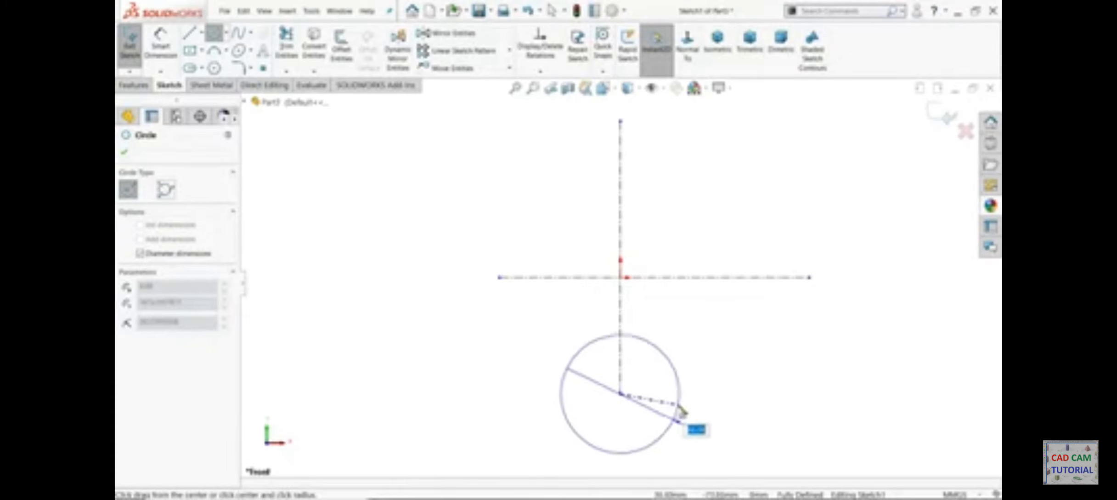
pyautogui.press('BackSpace')
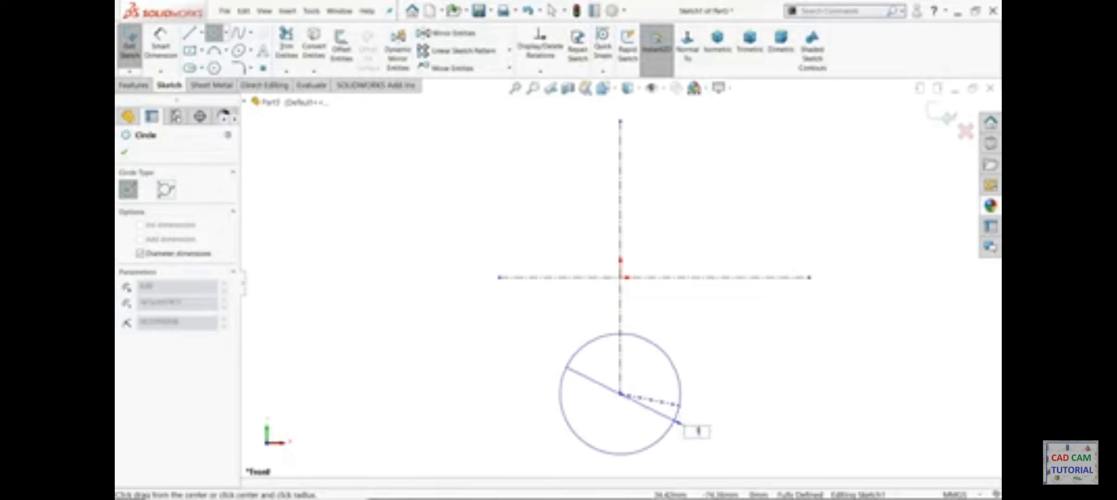
pyautogui.write('72')
pyautogui.press('Return')
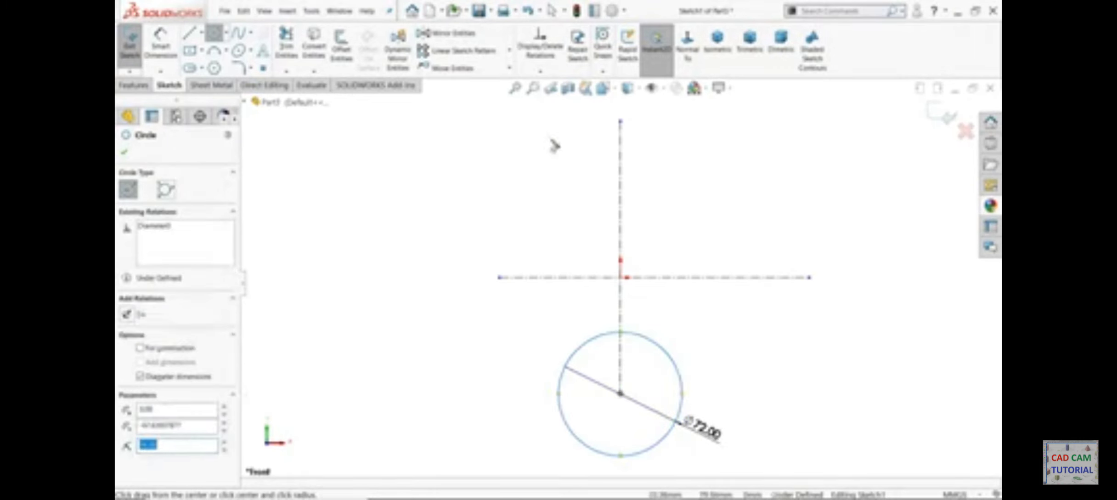
pyautogui.click(226, 50)
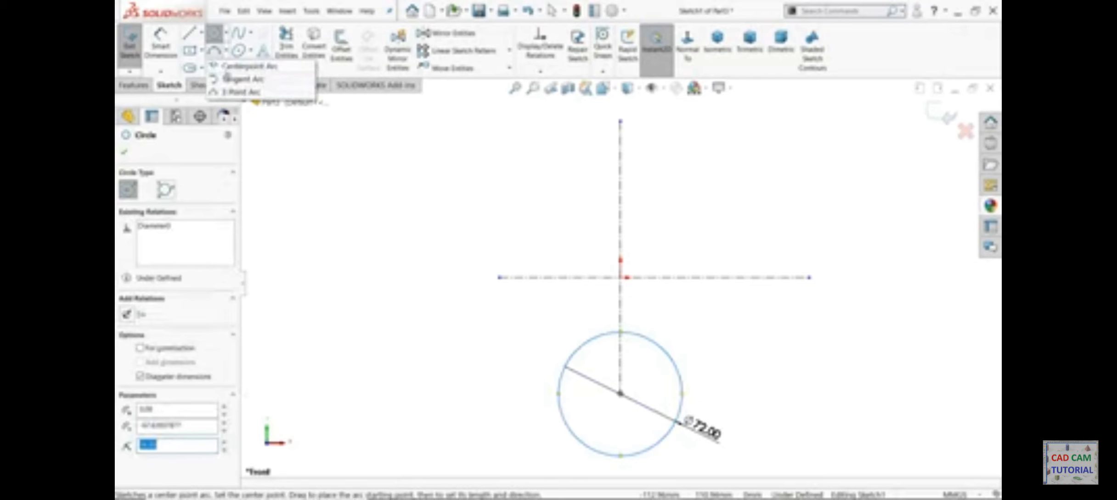
pyautogui.click(229, 68)
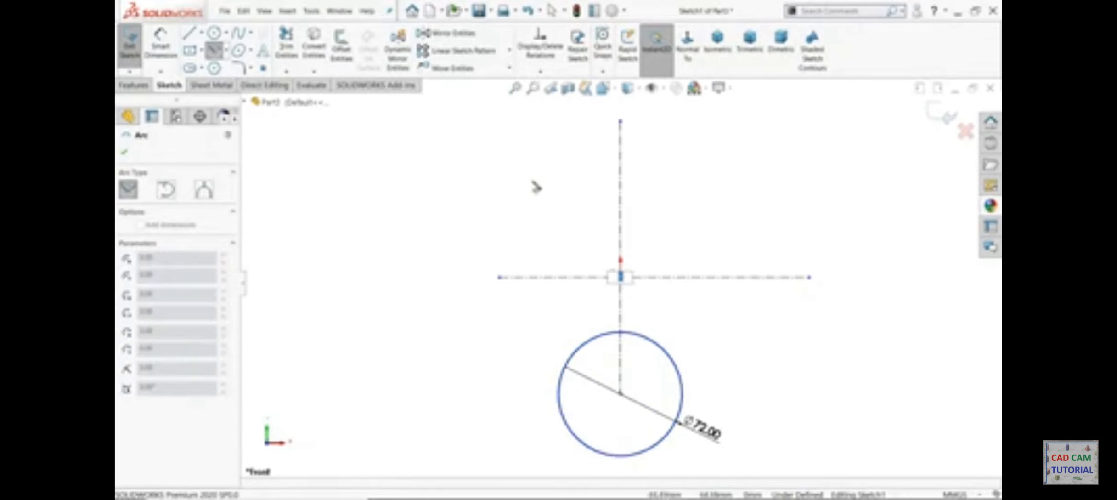
pyautogui.press('Escape')
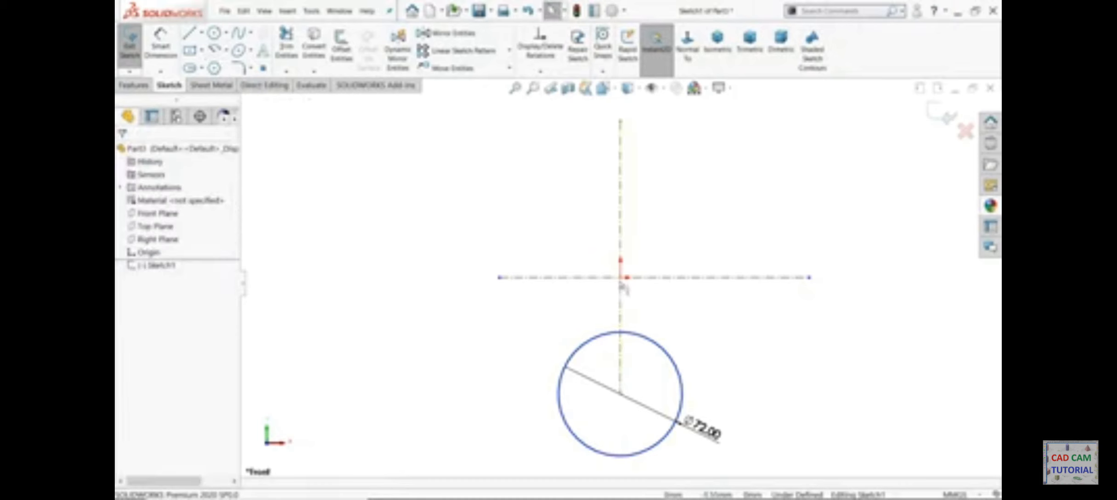
# Sketch a centerpoint arc centred on the origin, curving over the upper end of the vertical centerline
pyautogui.click(215, 50)
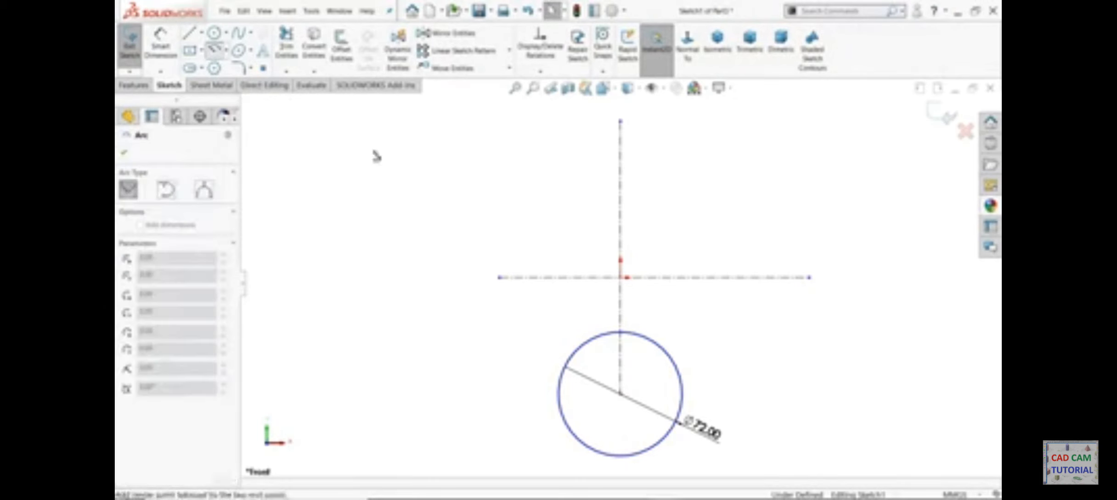
pyautogui.click(621, 277)
pyautogui.click(489, 144)
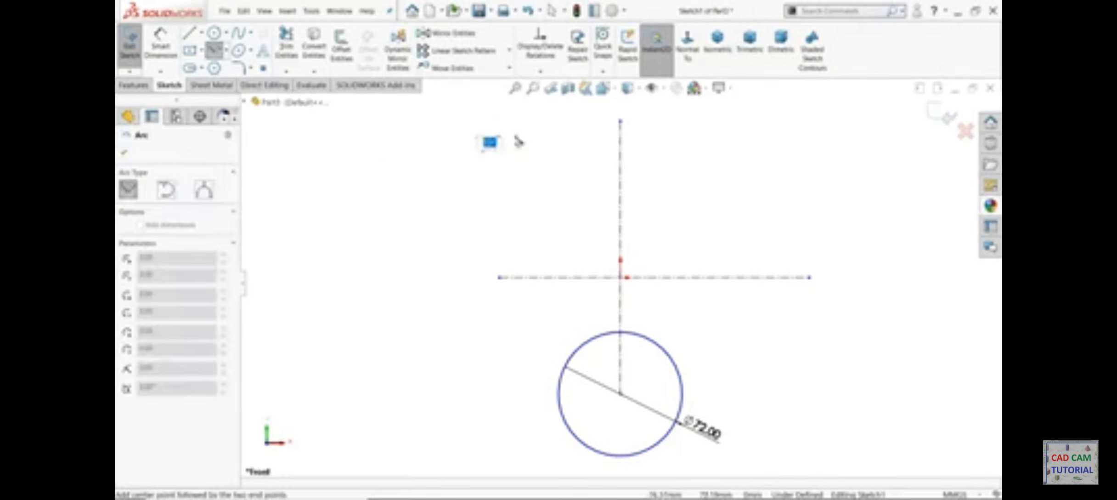
pyautogui.click(760, 153)
pyautogui.rightClick(789, 143)
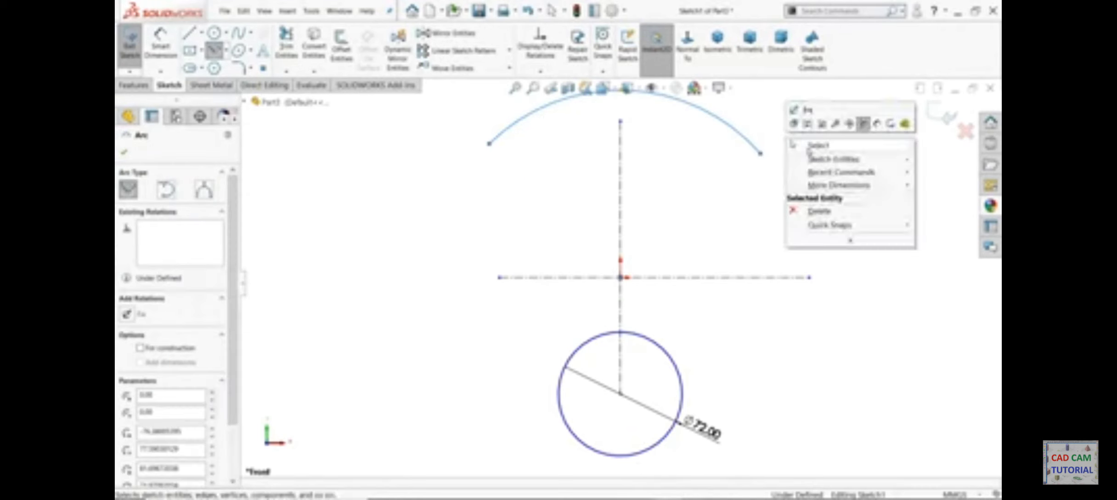
pyautogui.click(801, 140)
# Add a horizontal relation between the two endpoints of the upper arc
pyautogui.click(490, 143)
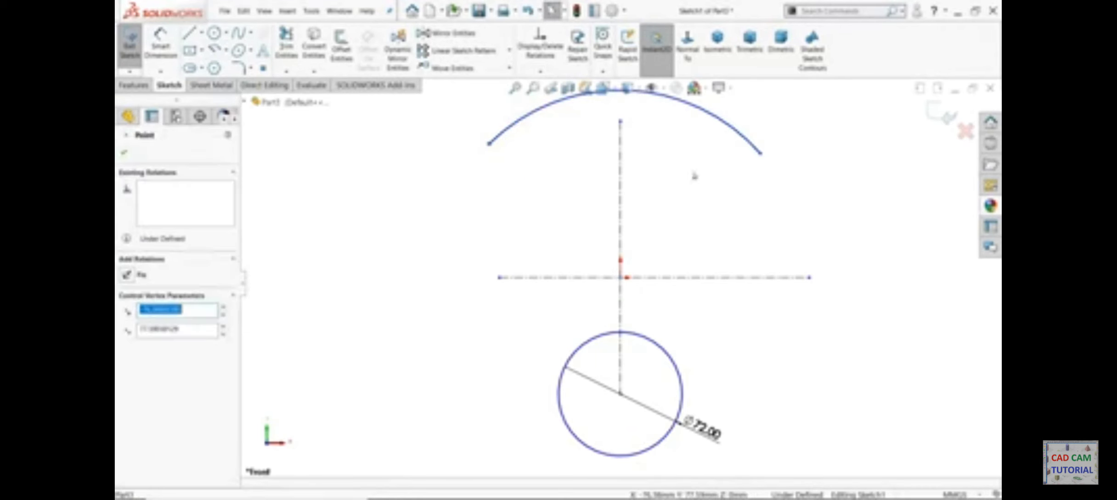
pyautogui.keyDown('ctrl'); pyautogui.click(760, 153); pyautogui.keyUp('ctrl')
pyautogui.click(803, 125)
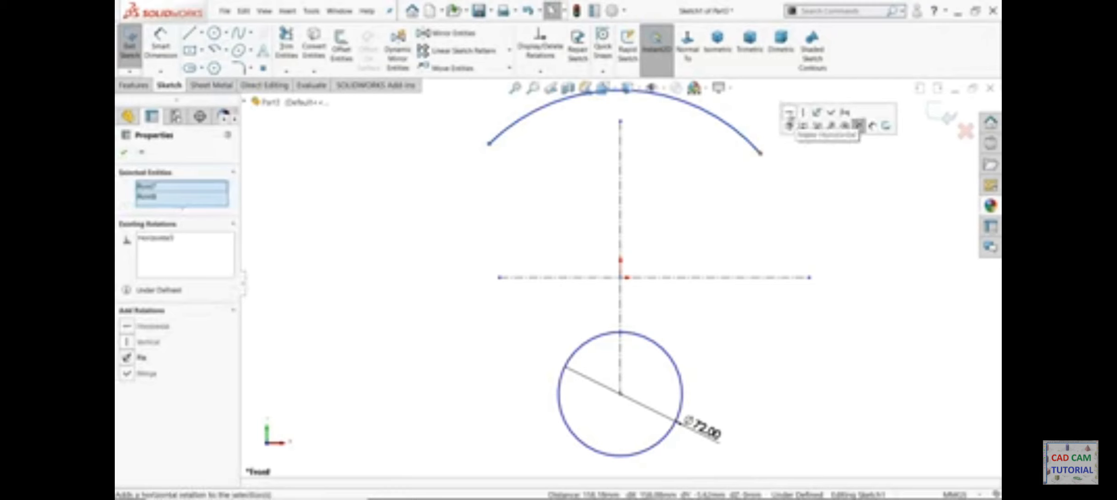
pyautogui.click(744, 185)
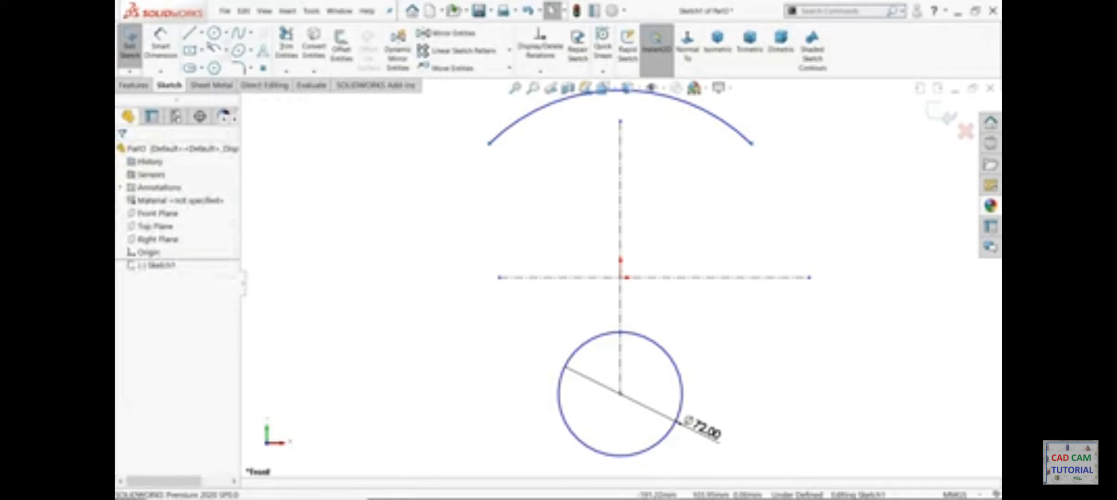
# Draw a line from the arc's left endpoint tangent to the circle and mirror it about the vertical centerline
pyautogui.click(190, 33)
pyautogui.click(490, 145)
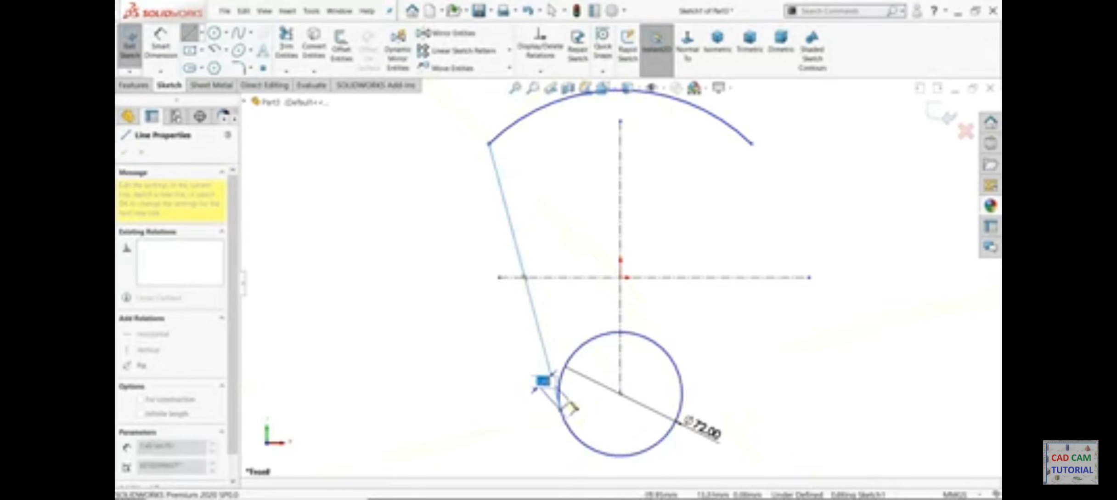
pyautogui.rightClick(562, 374)
pyautogui.click(604, 373)
pyautogui.moveTo(475, 217); pyautogui.dragTo(474, 217)
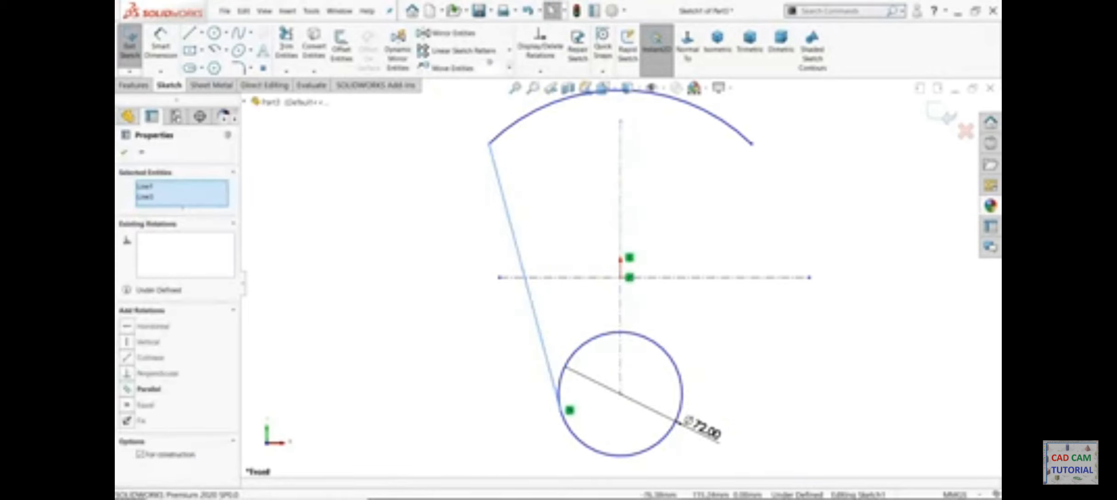
pyautogui.click(480, 33)
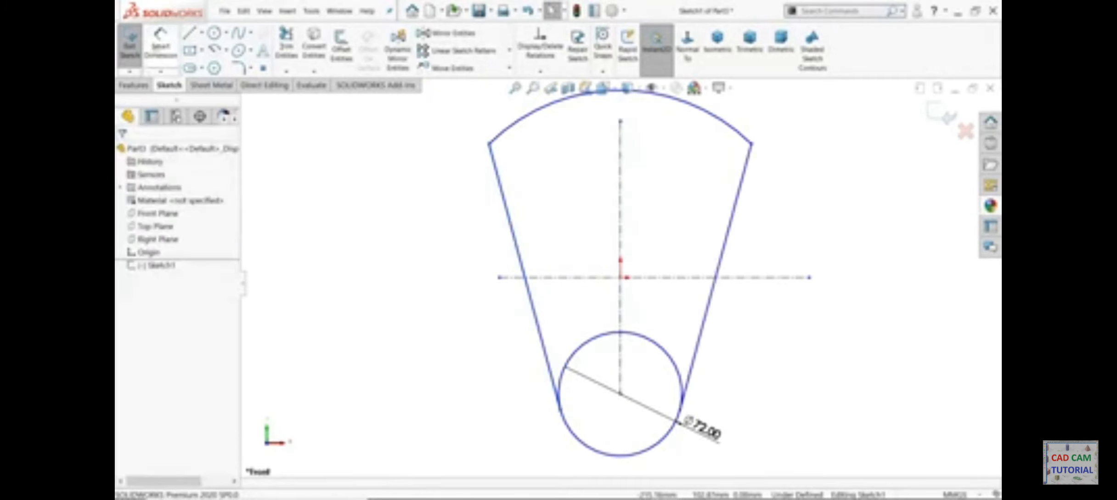
# Dimension the angle between the two slanted side lines as 33 degrees
pyautogui.click(160, 46)
pyautogui.click(519, 247)
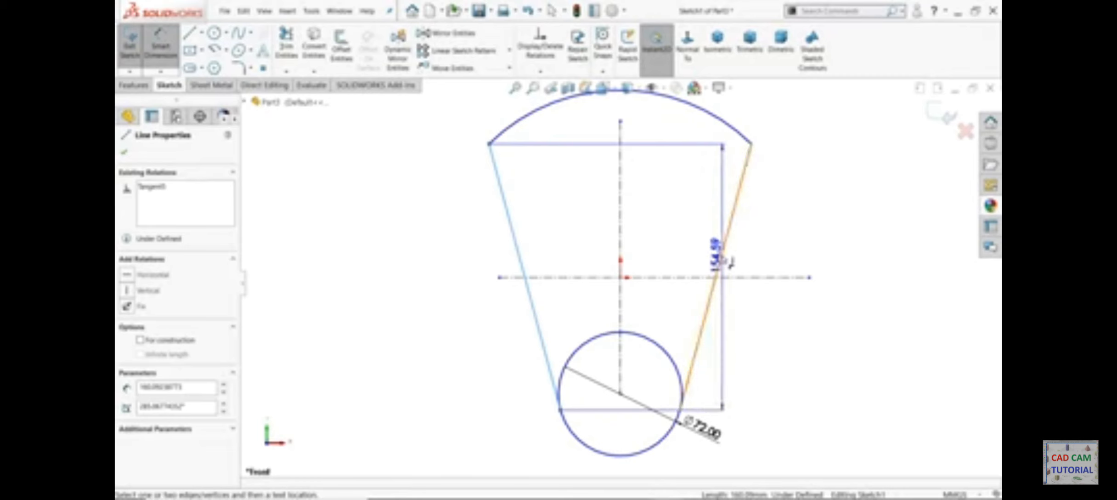
pyautogui.click(723, 248)
pyautogui.click(669, 222)
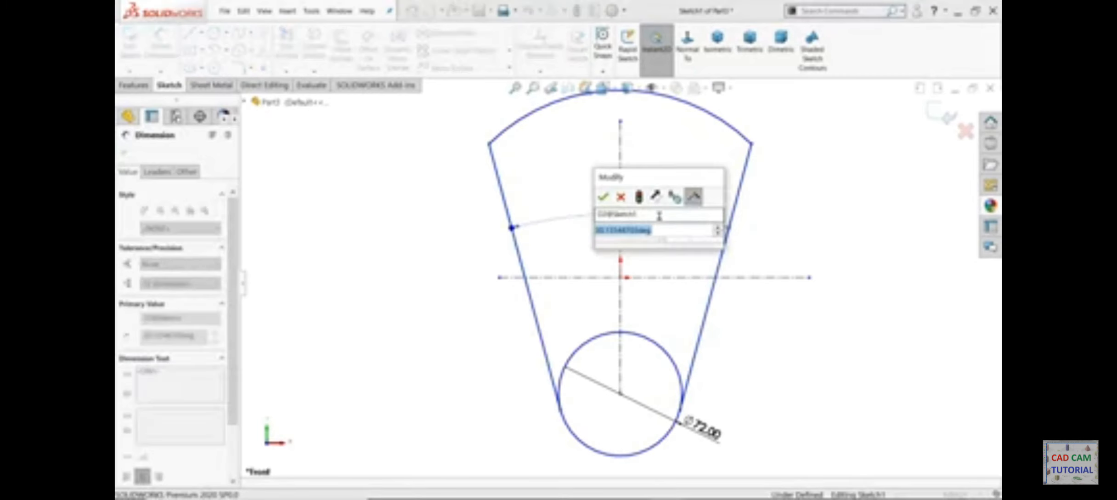
pyautogui.write('33')
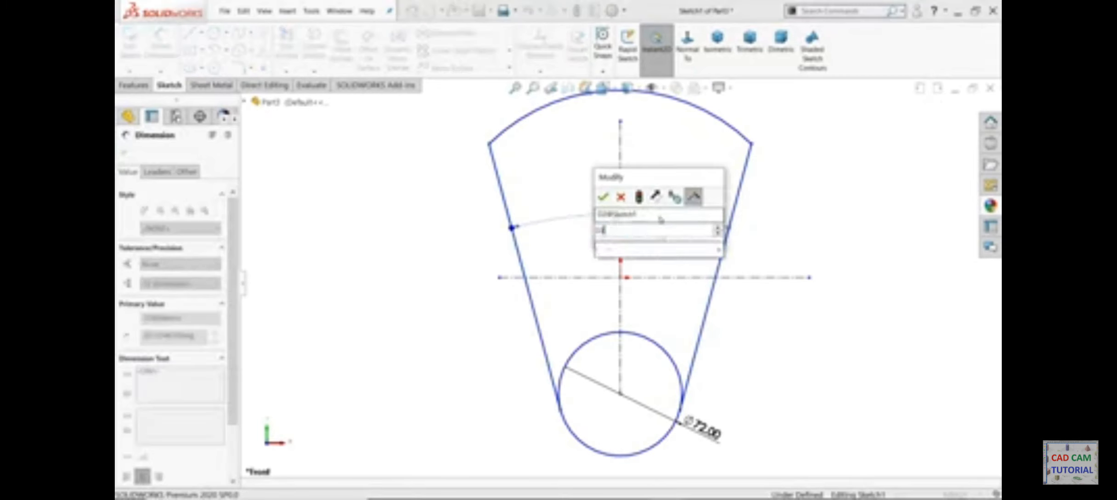
pyautogui.press('Return')
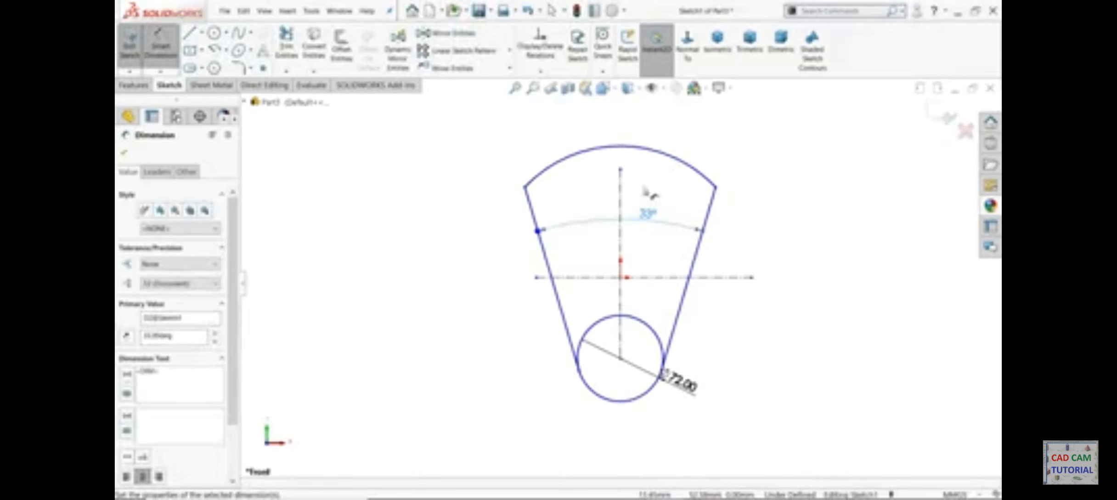
# Dimension the upper arc with a radius of 80 mm
pyautogui.click(667, 156)
pyautogui.click(676, 137)
pyautogui.write('80')
pyautogui.press('Return')
# Dimension the vertical distance between the origin and the circle's centre as 44 mm
pyautogui.scroll(-3, 642, 265)
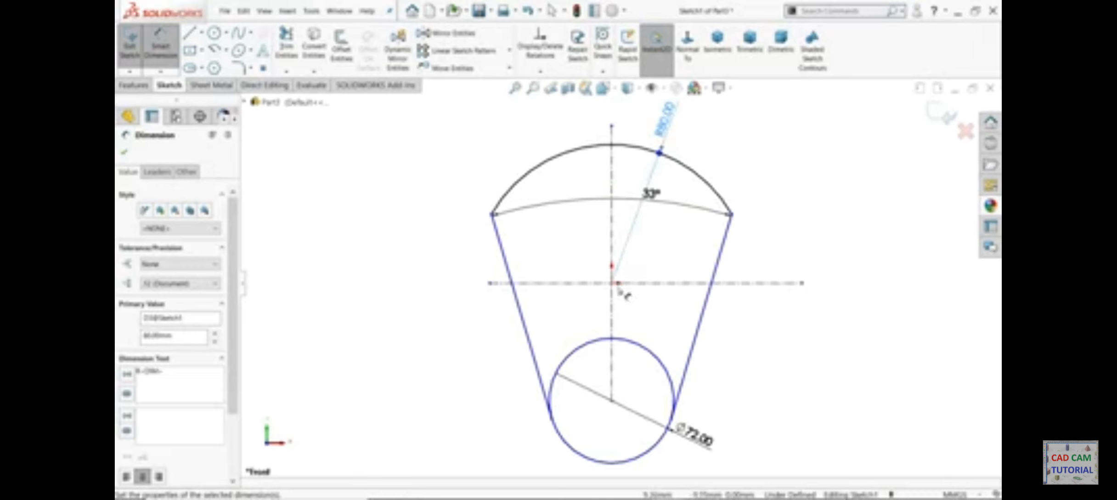
pyautogui.click(612, 283)
pyautogui.click(612, 400)
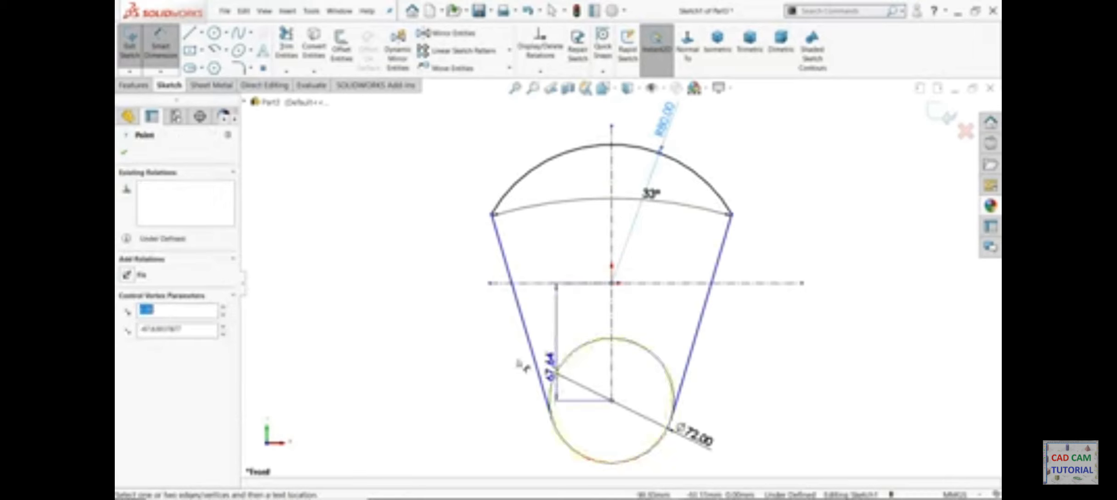
pyautogui.click(437, 340)
pyautogui.write('44')
pyautogui.press('Return')
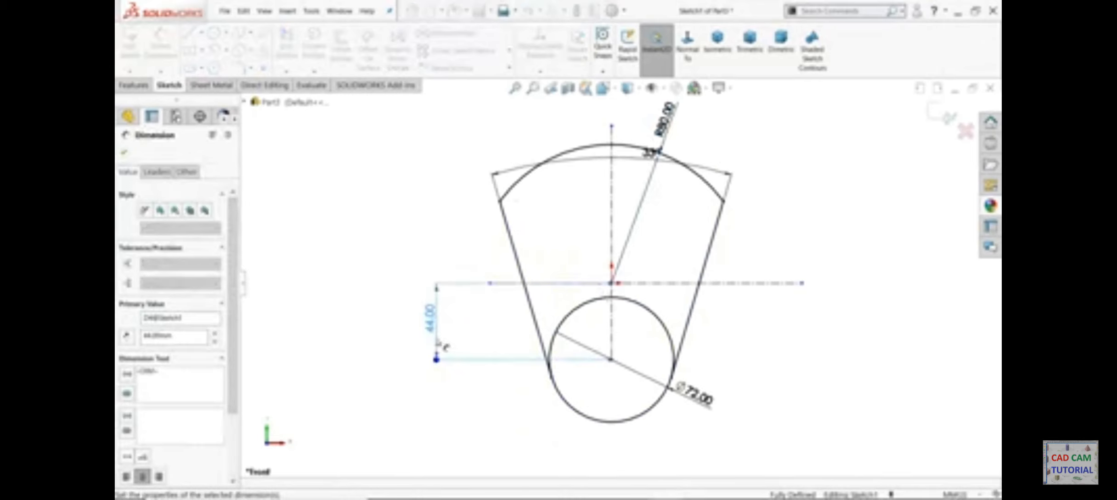
# Move the 33-degree angle dimension above the arc and extrude both regions of the web sketch by 15 mm
pyautogui.moveTo(649, 161); pyautogui.dragTo(635, 109)
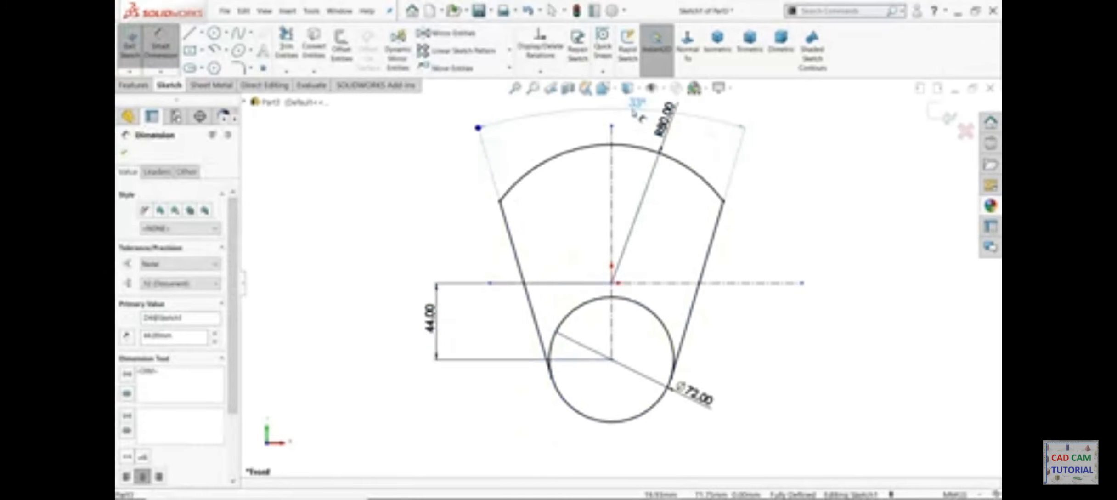
pyautogui.click(134, 86)
pyautogui.click(135, 46)
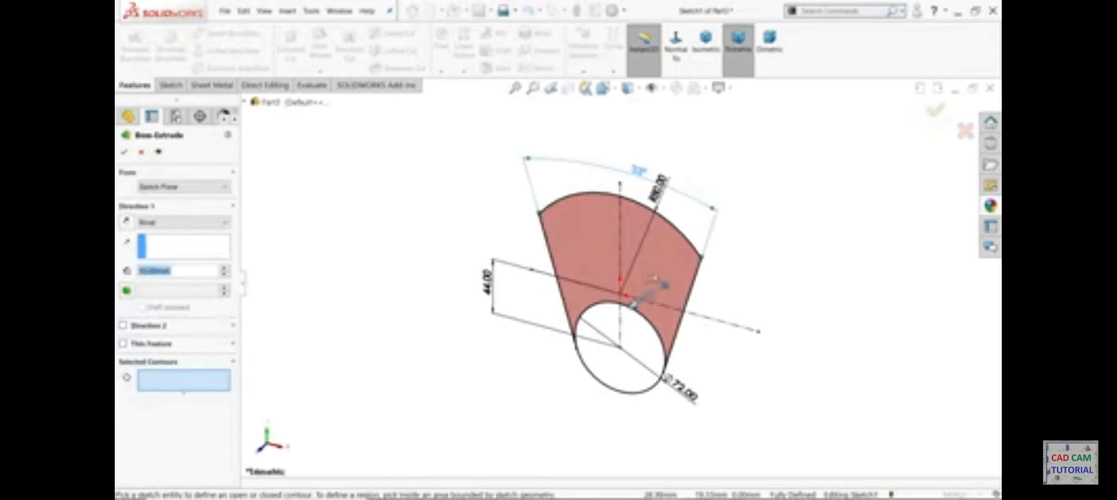
pyautogui.click(642, 283)
pyautogui.click(635, 349)
pyautogui.doubleClick(176, 271)
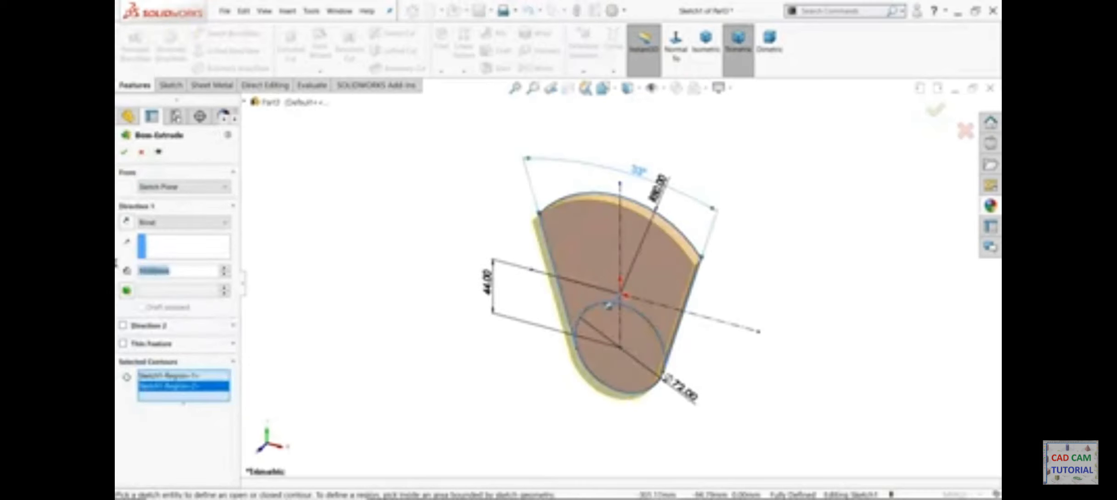
pyautogui.write('15')
pyautogui.press('Return')
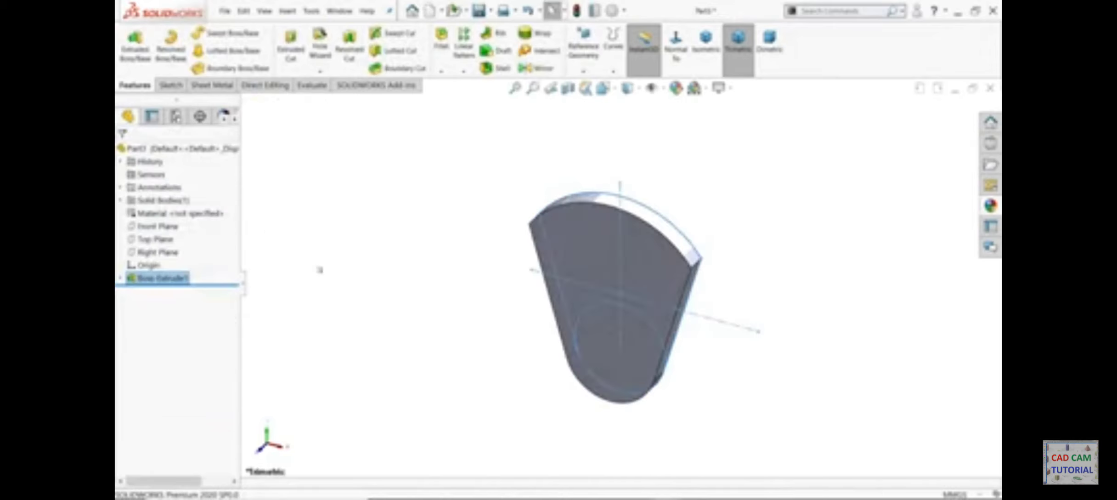
# Sketch a 54 mm diameter circle on the web's back face, concentric with its small rounded end
pyautogui.click(662, 331)
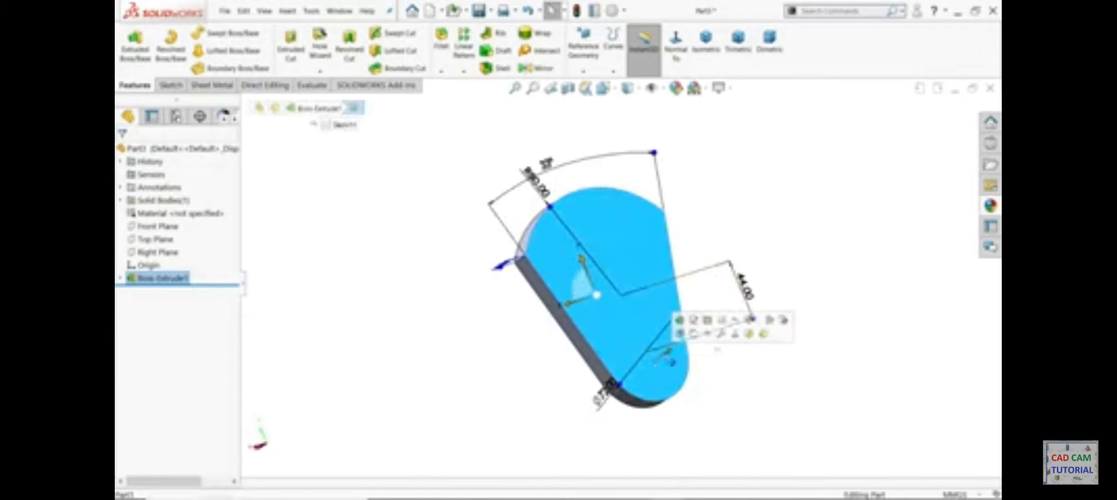
pyautogui.click(691, 337)
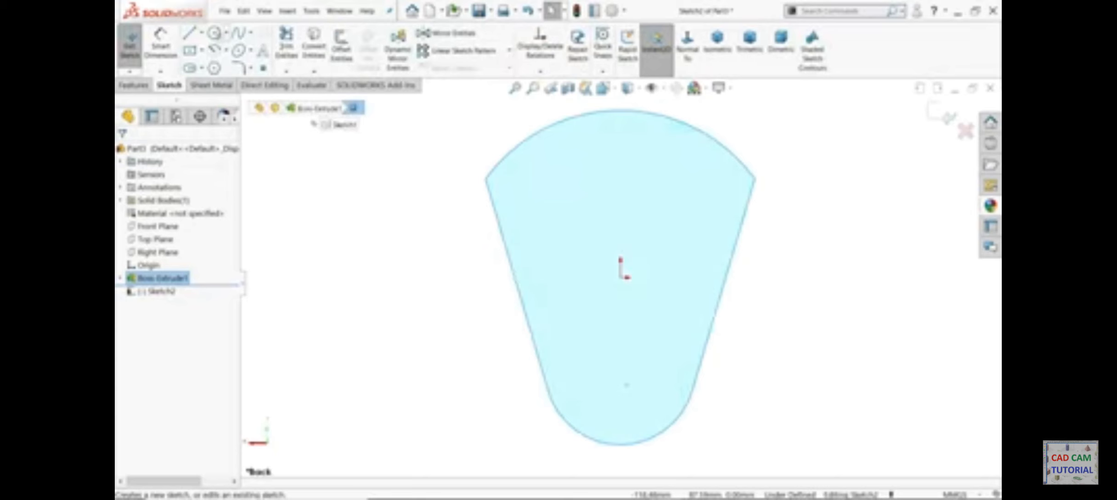
pyautogui.click(215, 33)
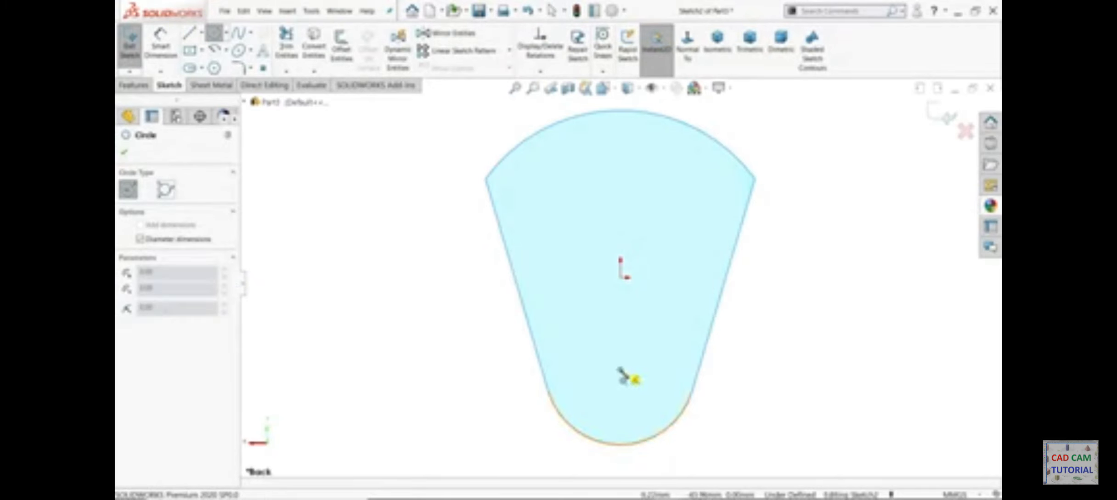
pyautogui.click(620, 369)
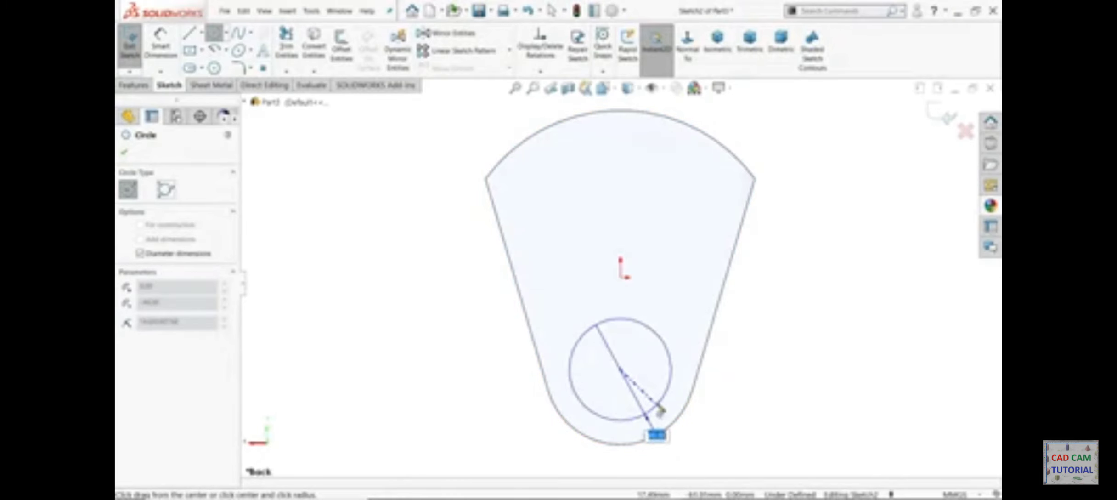
pyautogui.click(660, 411)
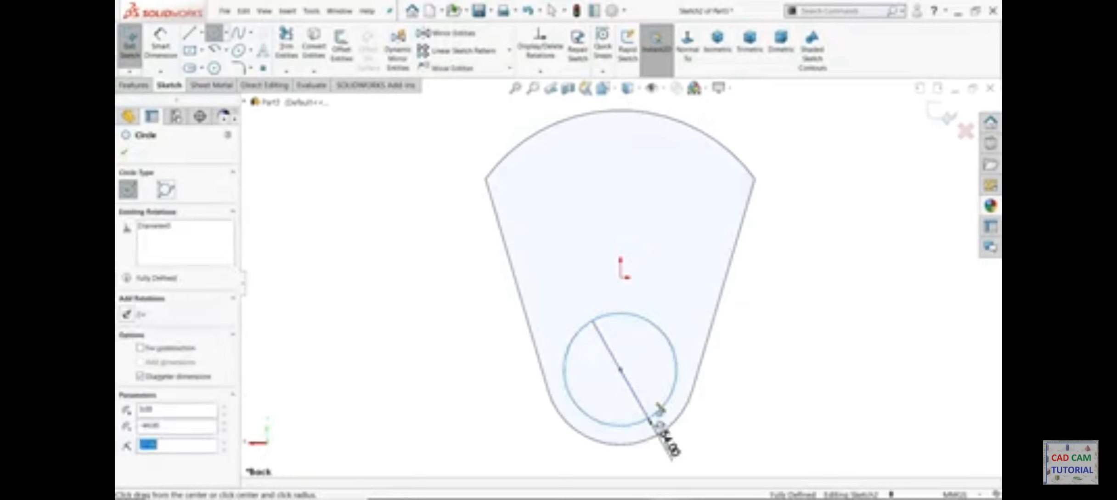
# Extrude the 54 mm circle outward by 46 mm as the crank pin, merged with the web
pyautogui.click(134, 85)
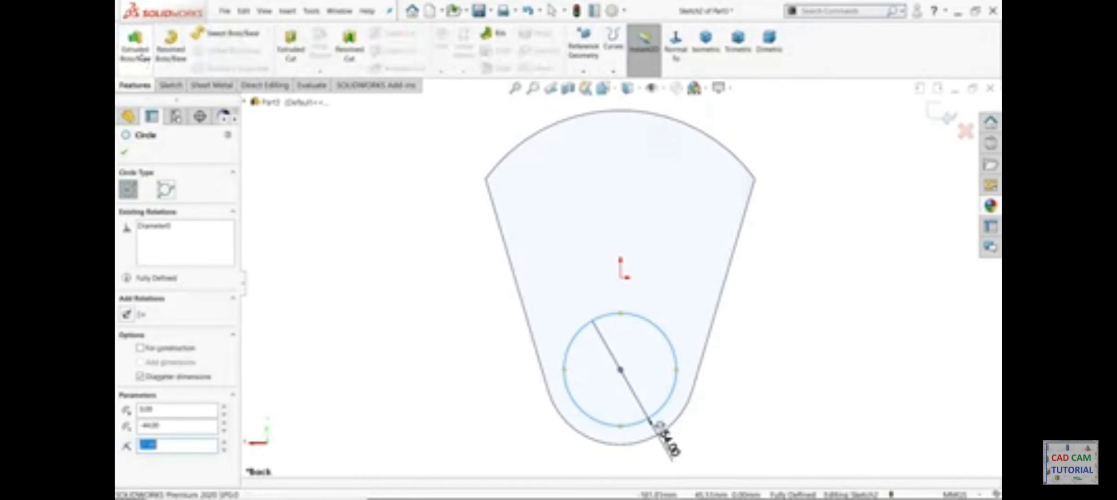
pyautogui.click(137, 50)
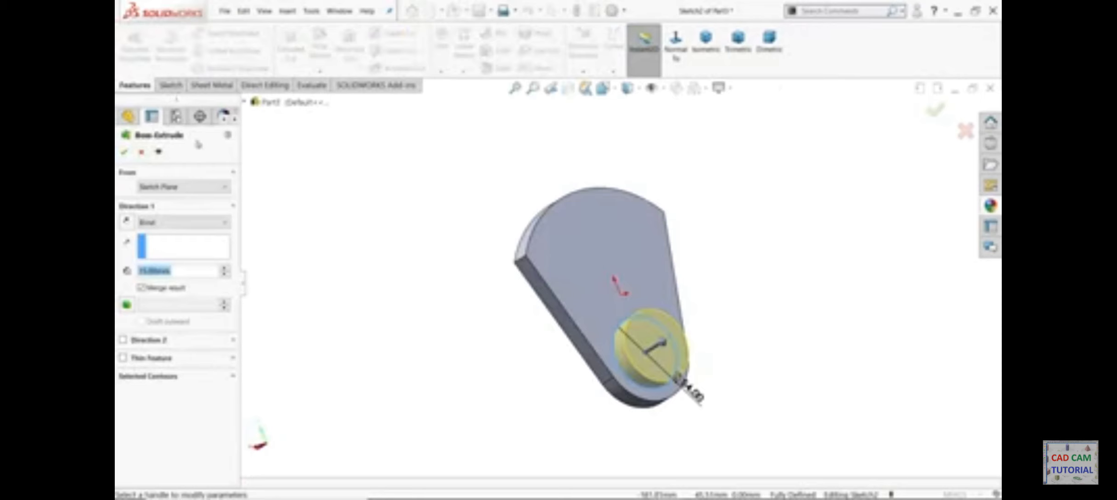
pyautogui.write('40')
pyautogui.press('Return')
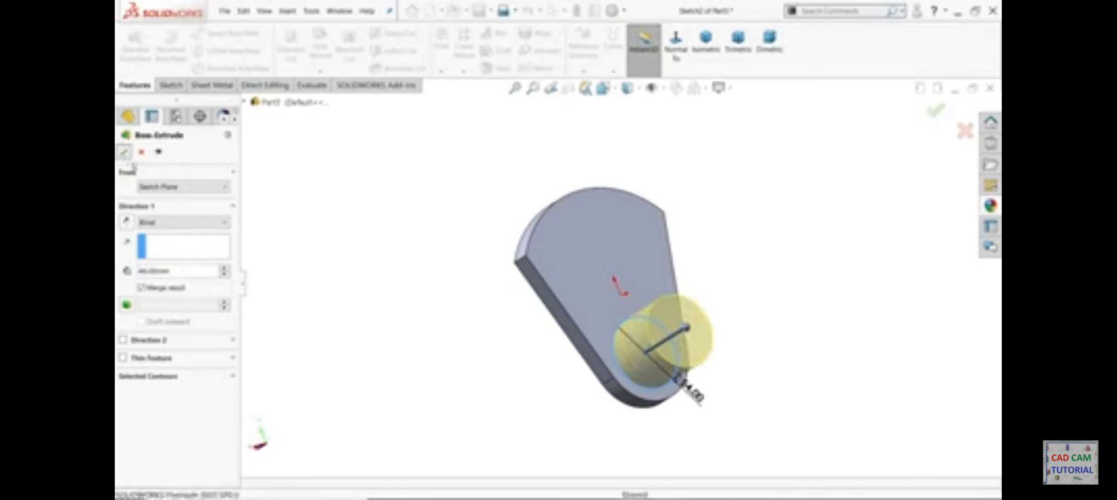
pyautogui.click(124, 151)
# Sketch a 72 mm diameter circle centred on the origin on the web face opposite the crank pin
pyautogui.moveTo(399, 312); pyautogui.dragTo(593, 286, button='middle')
pyautogui.click(592, 285)
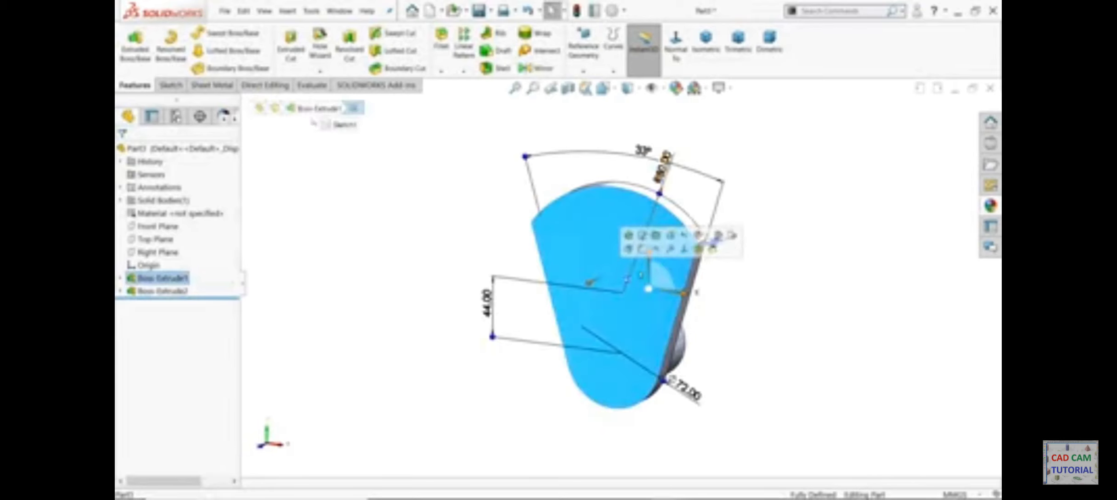
pyautogui.click(640, 249)
pyautogui.press('c')
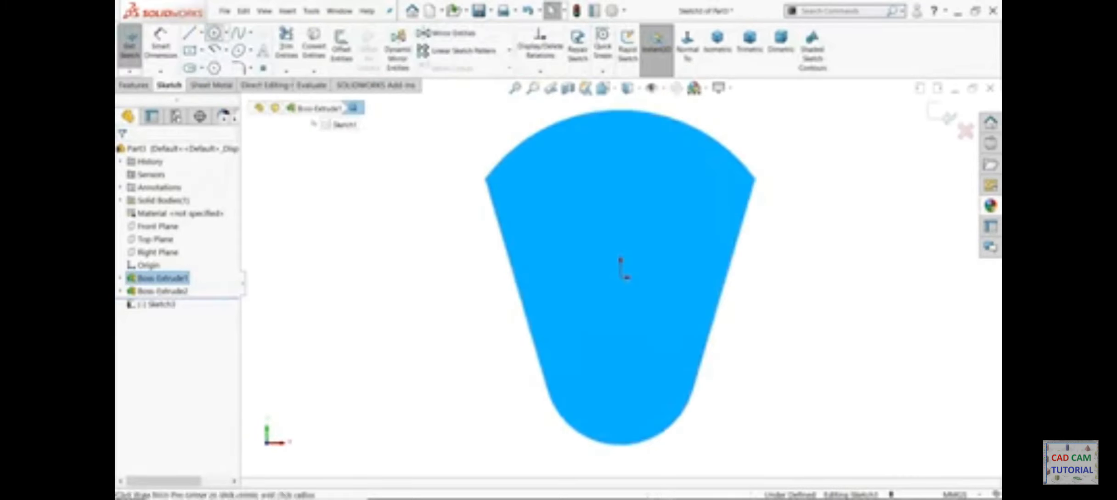
pyautogui.click(621, 276)
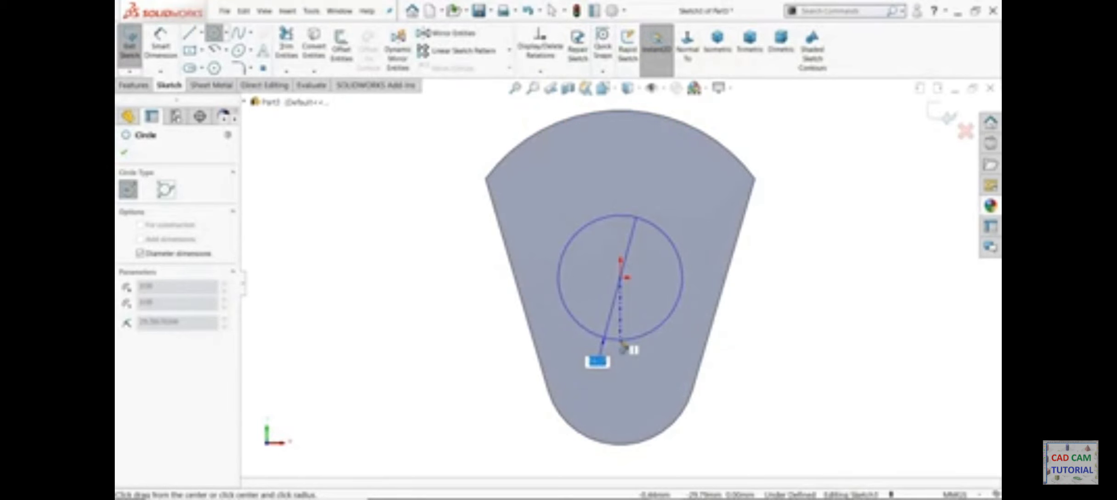
pyautogui.click(623, 348)
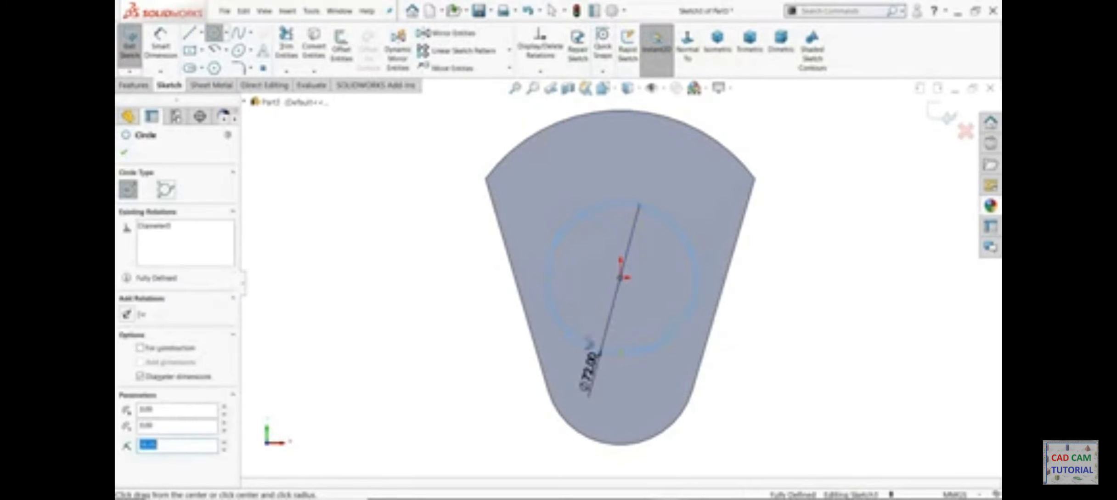
# Extrude the 72 mm circle outward by 38 mm as the main journal, merged with the web
pyautogui.click(134, 85)
pyautogui.click(135, 43)
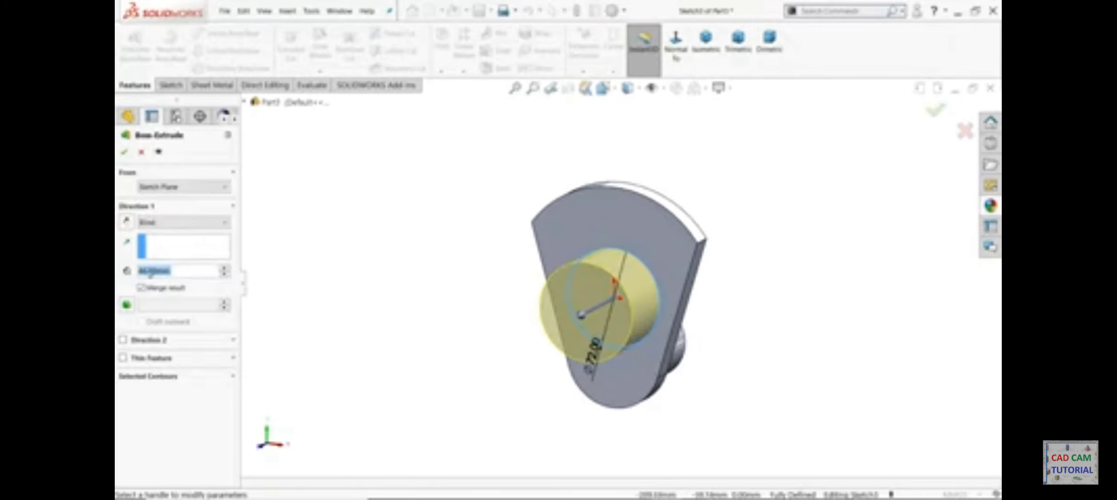
pyautogui.write('38')
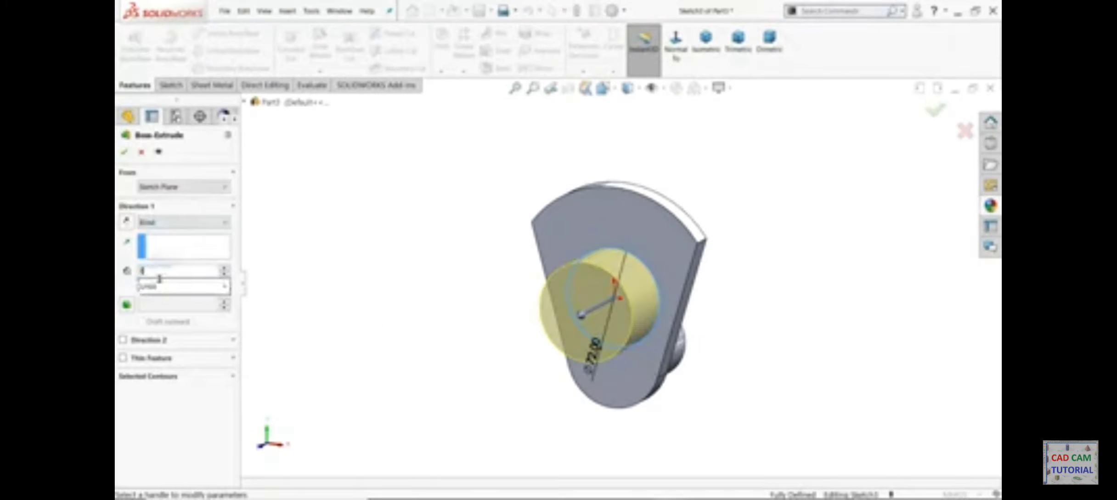
pyautogui.click(329, 274)
pyautogui.moveTo(329, 274); pyautogui.dragTo(276, 272, button='middle')
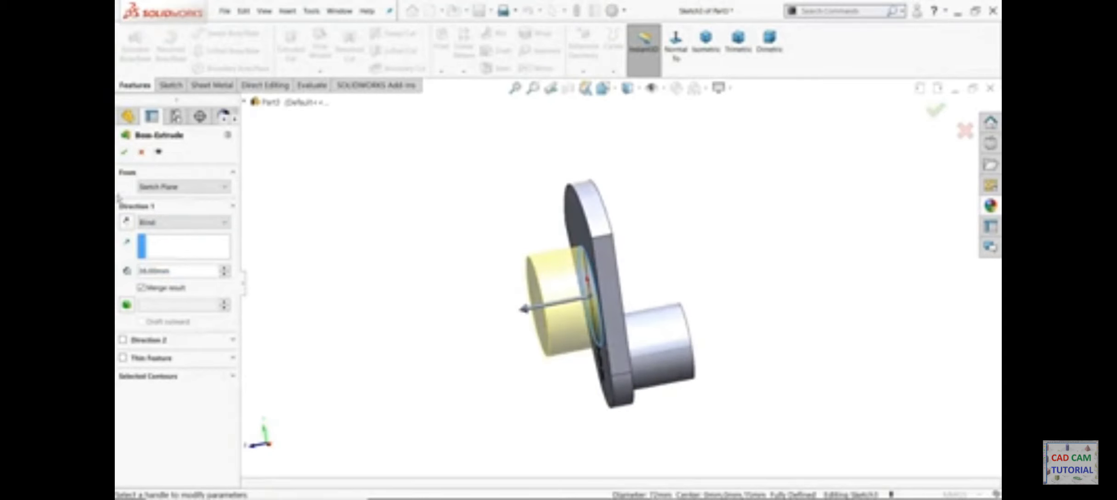
pyautogui.click(124, 153)
pyautogui.moveTo(439, 317); pyautogui.dragTo(404, 300, button='middle')
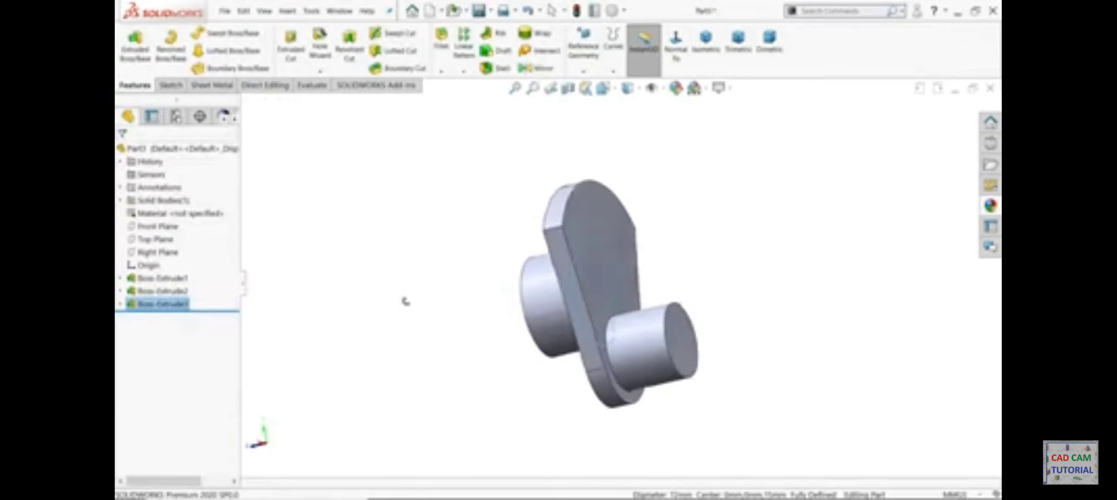
# Create a mid plane between the web's pin-side face and the end face of the crank pin
pyautogui.click(411, 310)
pyautogui.scroll(-3, 680, 317)
pyautogui.moveTo(680, 317); pyautogui.dragTo(651, 271, button='middle')
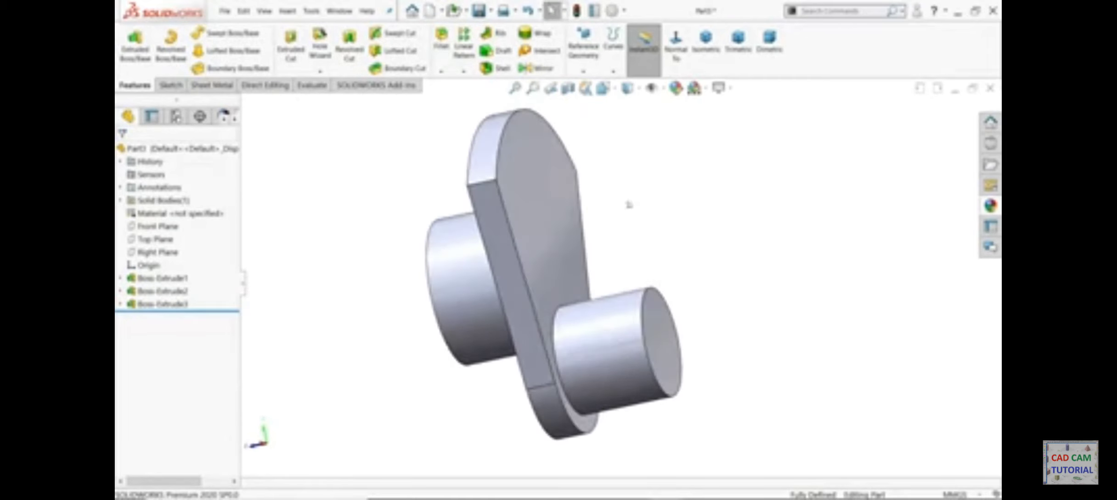
pyautogui.click(583, 72)
pyautogui.click(593, 84)
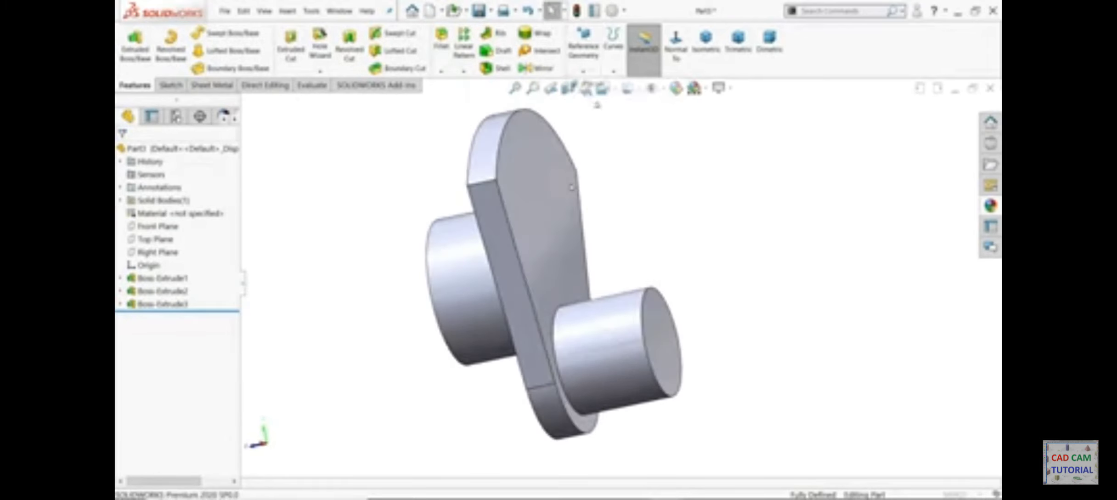
pyautogui.click(574, 207)
pyautogui.click(659, 339)
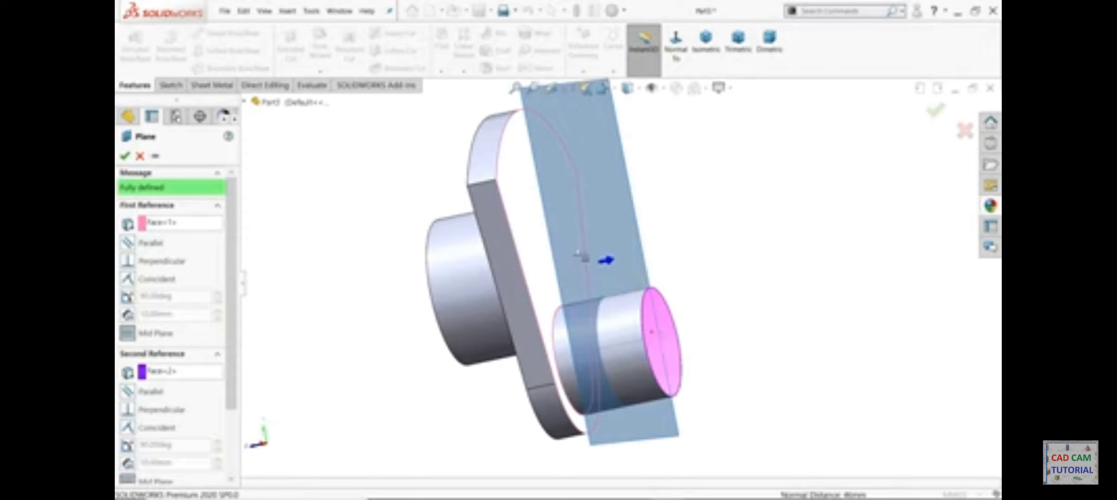
pyautogui.click(124, 155)
# Mirror the main journal and web extrusions about the mid plane of the crank pin
pyautogui.moveTo(345, 220); pyautogui.dragTo(429, 179, button='middle')
pyautogui.click(543, 72)
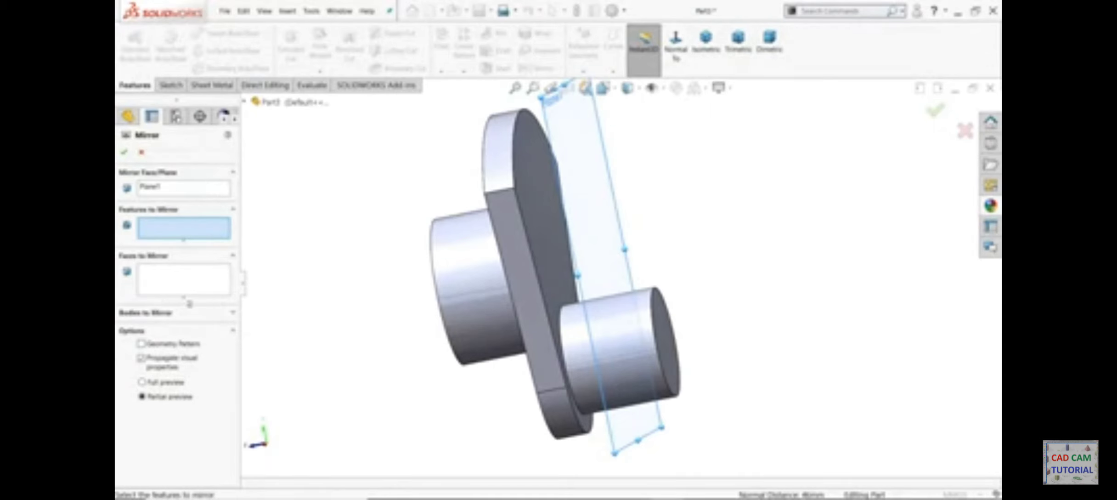
pyautogui.click(469, 250)
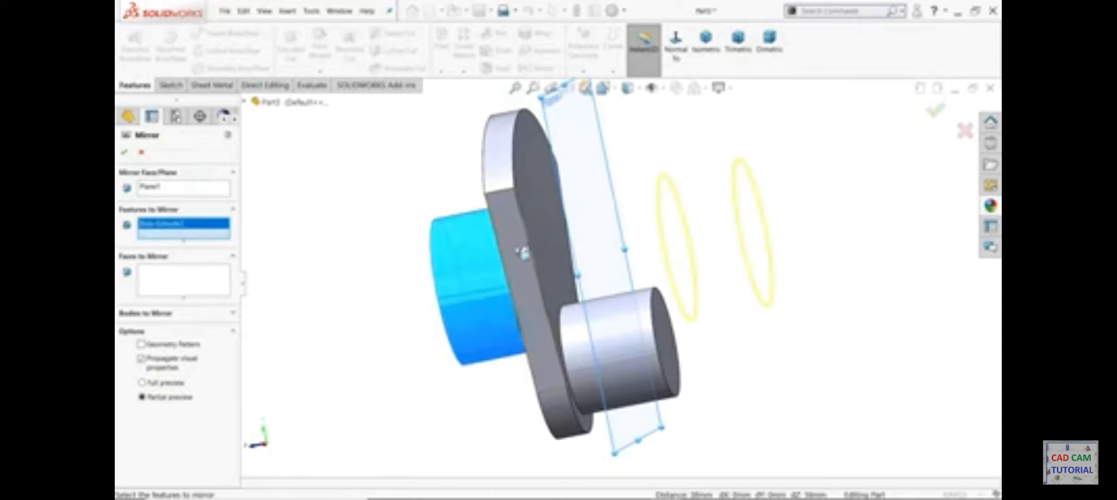
pyautogui.click(516, 250)
pyautogui.moveTo(412, 282); pyautogui.dragTo(417, 276, button='middle')
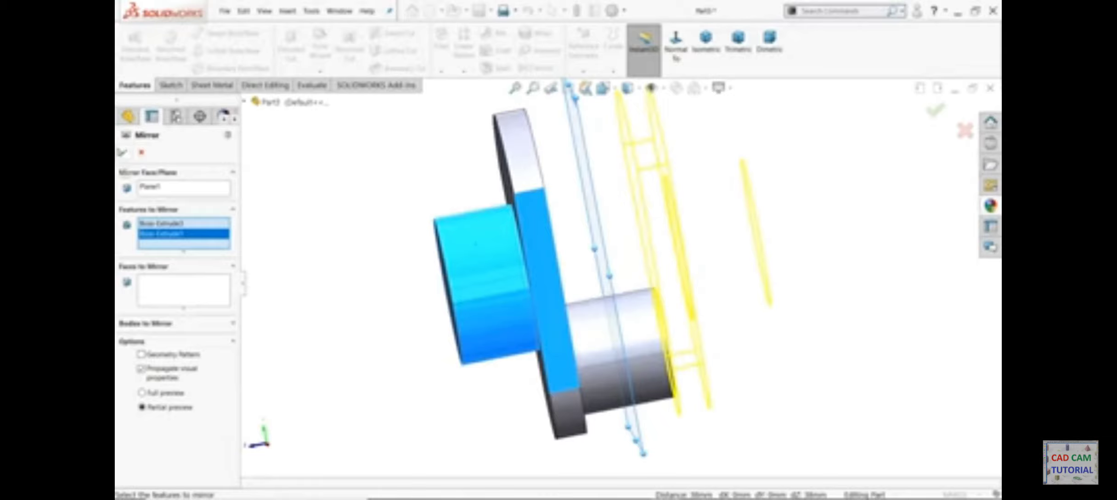
pyautogui.click(122, 152)
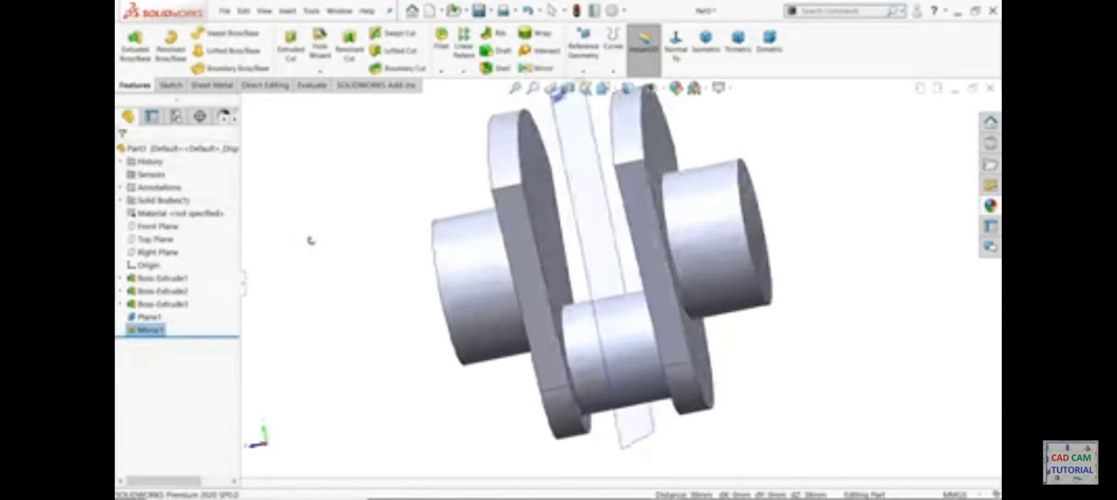
# Hide the reference plane through the middle of the crank pin
pyautogui.moveTo(311, 240); pyautogui.dragTo(345, 281, button='middle')
pyautogui.press('f')
pyautogui.scroll(-3, 699, 249)
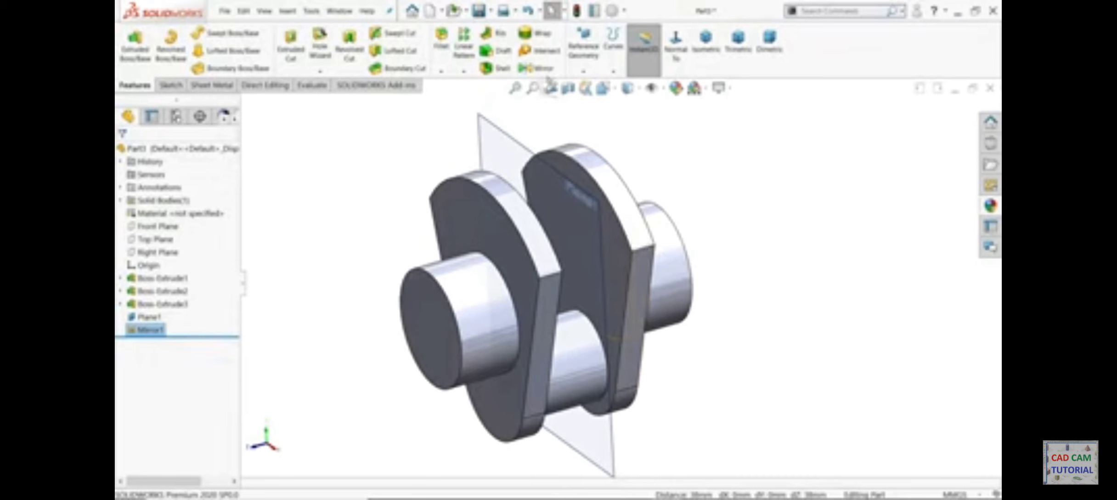
pyautogui.moveTo(664, 207); pyautogui.dragTo(630, 207, button='middle')
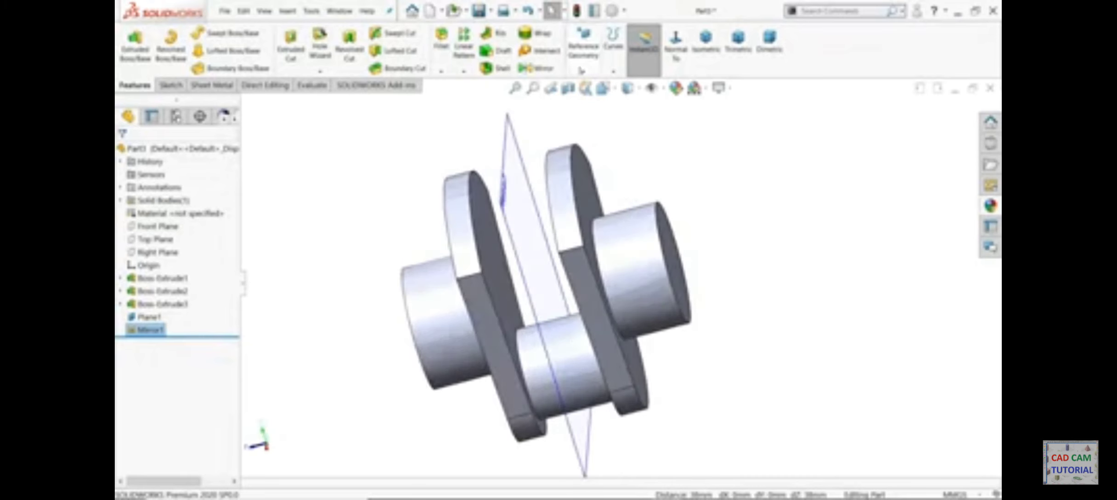
pyautogui.click(517, 130)
pyautogui.click(564, 110)
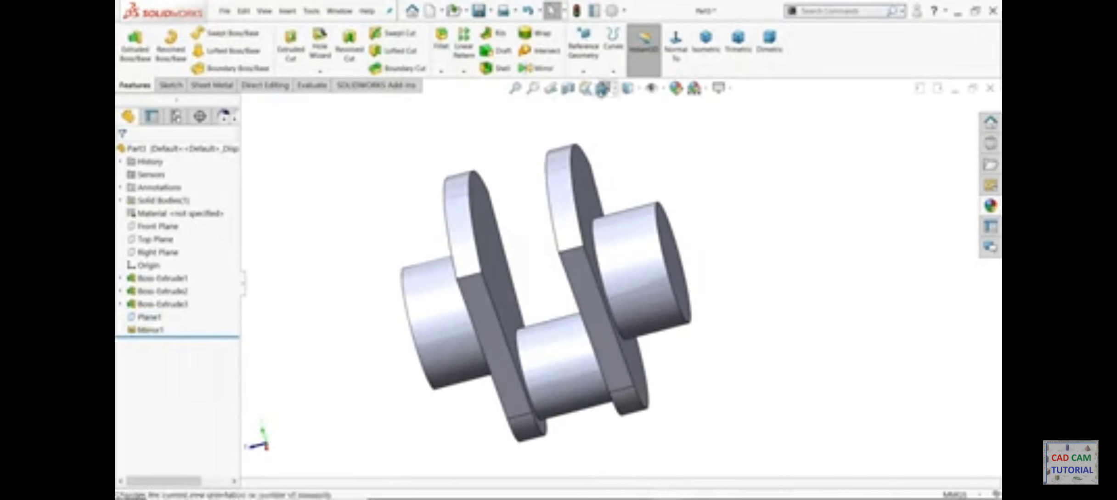
# Create a mid plane between the mirrored web's outer face and the end face of its main journal
pyautogui.click(583, 73)
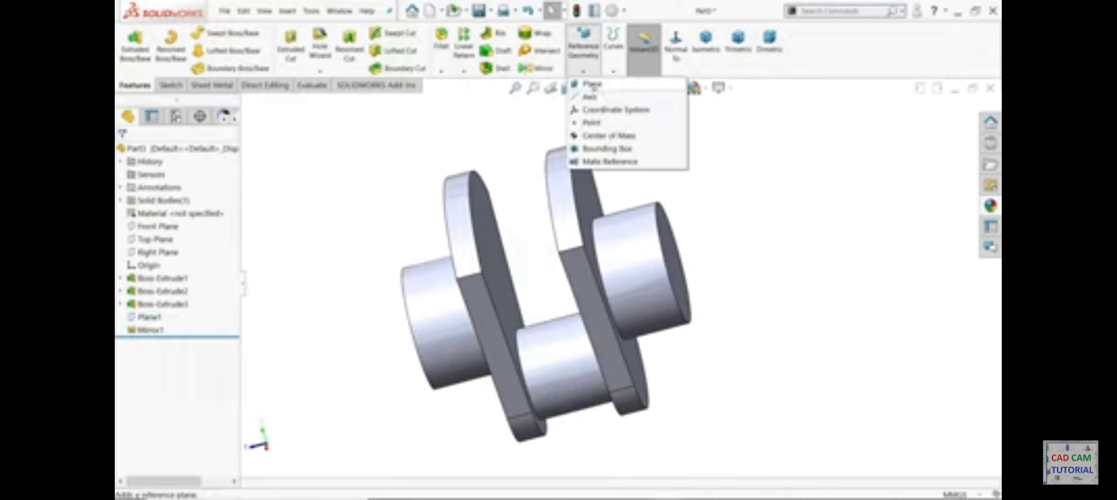
pyautogui.click(593, 84)
pyautogui.click(582, 207)
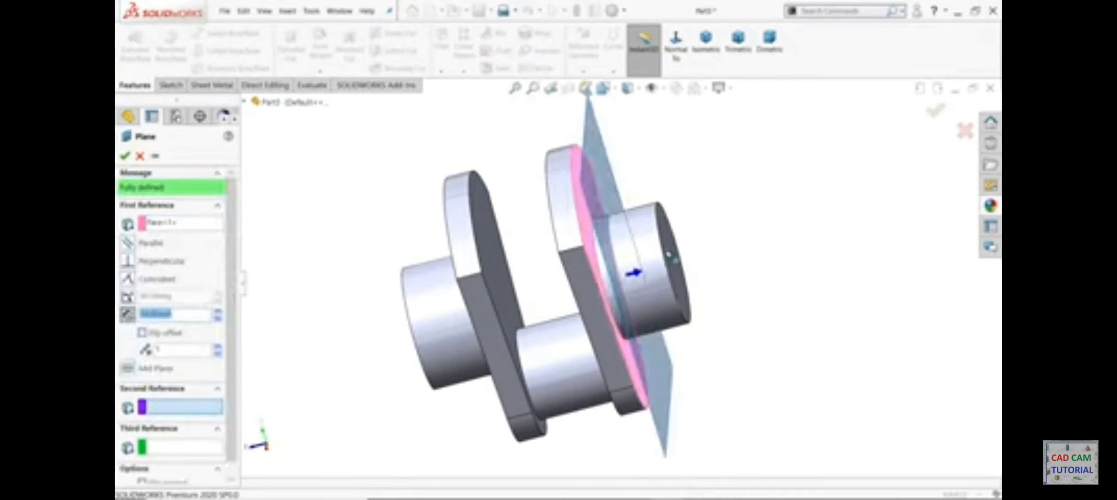
pyautogui.click(680, 260)
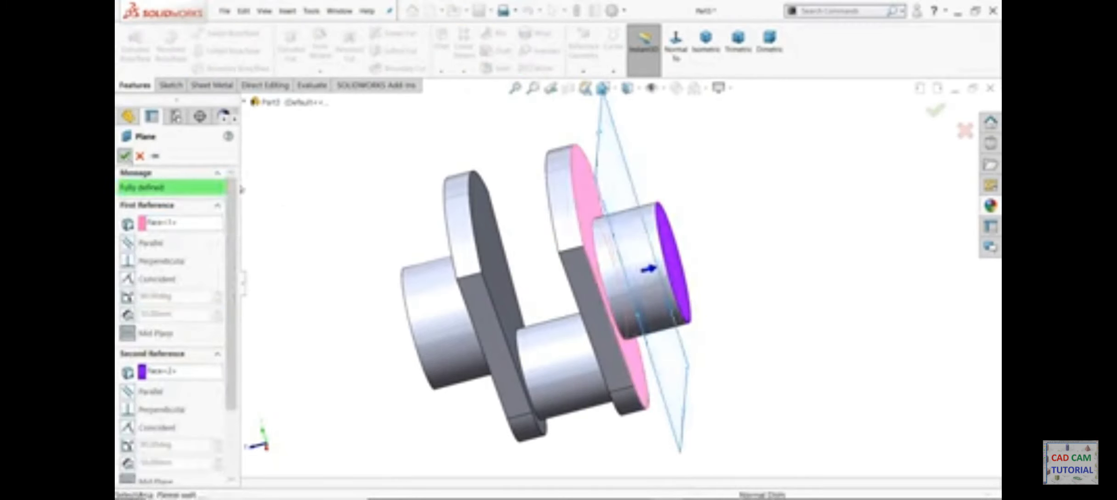
pyautogui.click(125, 156)
# Mirror the whole crank throw body about the mid plane of its end main journal, without merging the solids
pyautogui.moveTo(482, 193); pyautogui.dragTo(536, 120, button='middle')
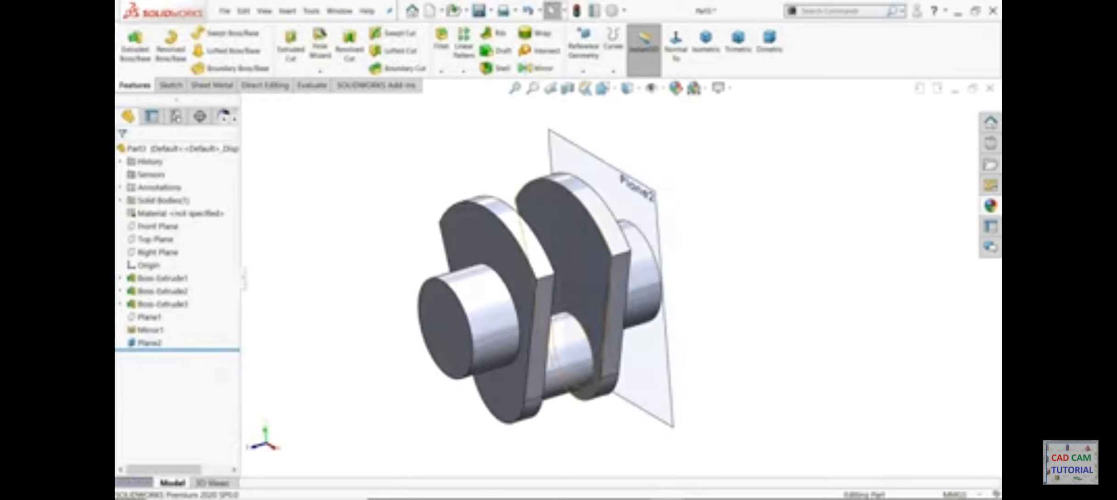
pyautogui.click(536, 68)
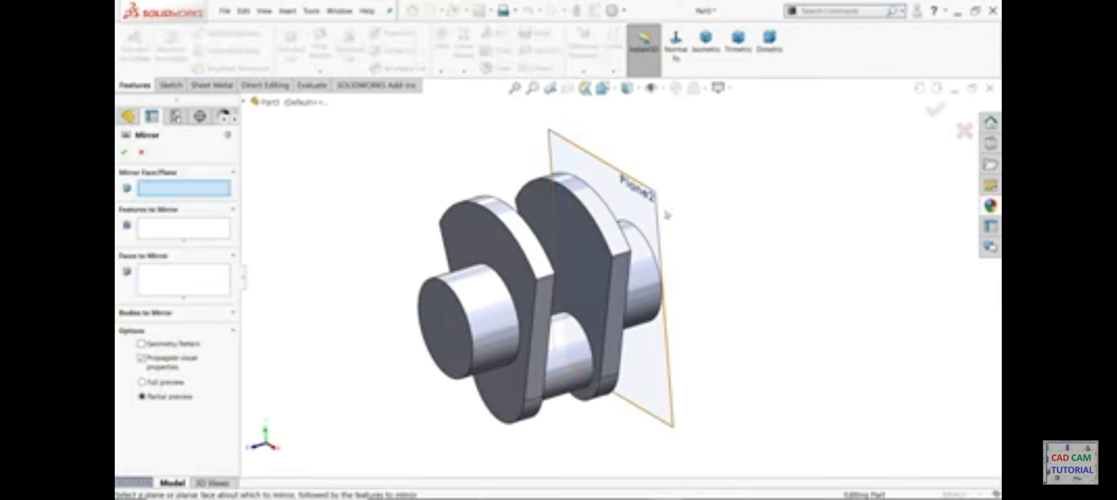
pyautogui.click(654, 195)
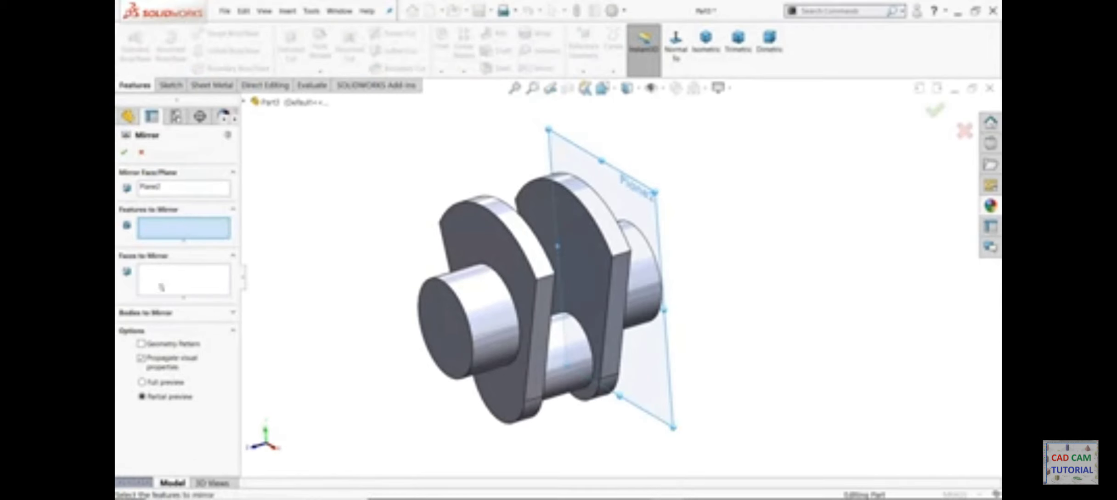
pyautogui.click(150, 314)
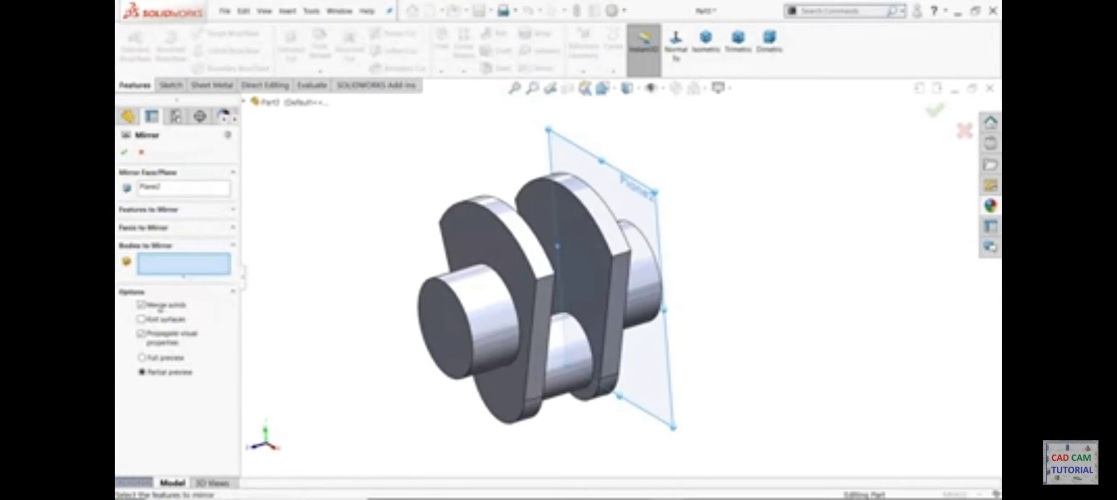
pyautogui.click(589, 301)
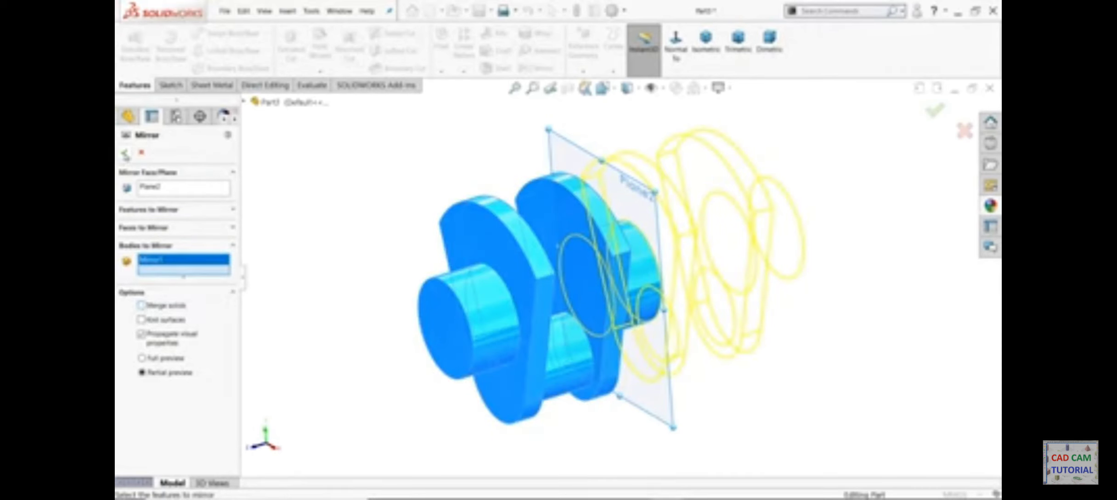
pyautogui.click(125, 154)
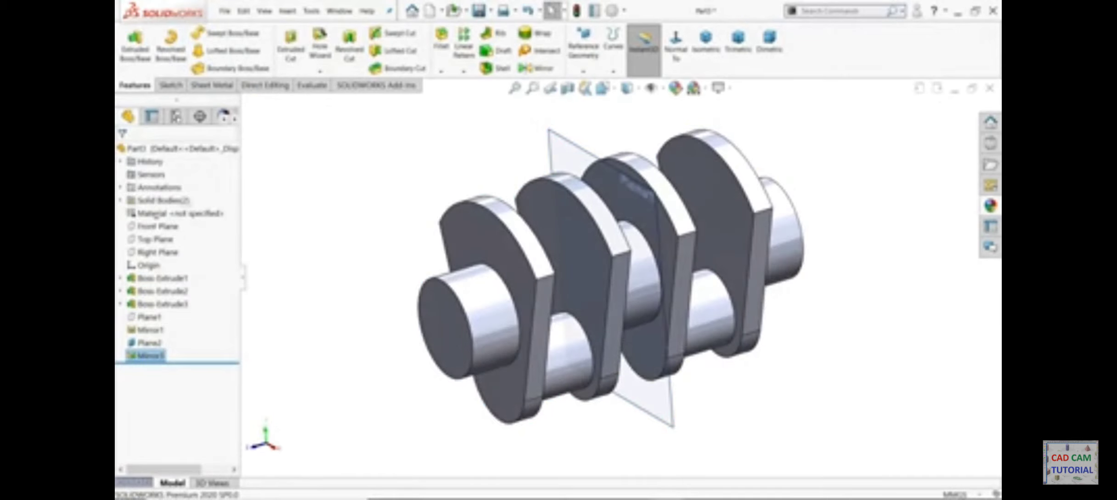
pyautogui.click(121, 199)
pyautogui.click(156, 226)
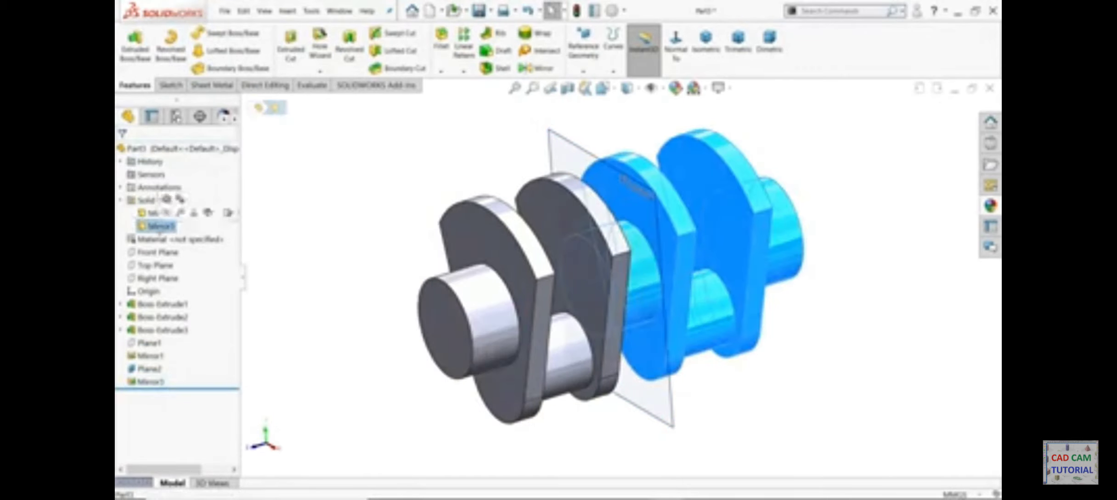
pyautogui.click(121, 199)
pyautogui.click(314, 163)
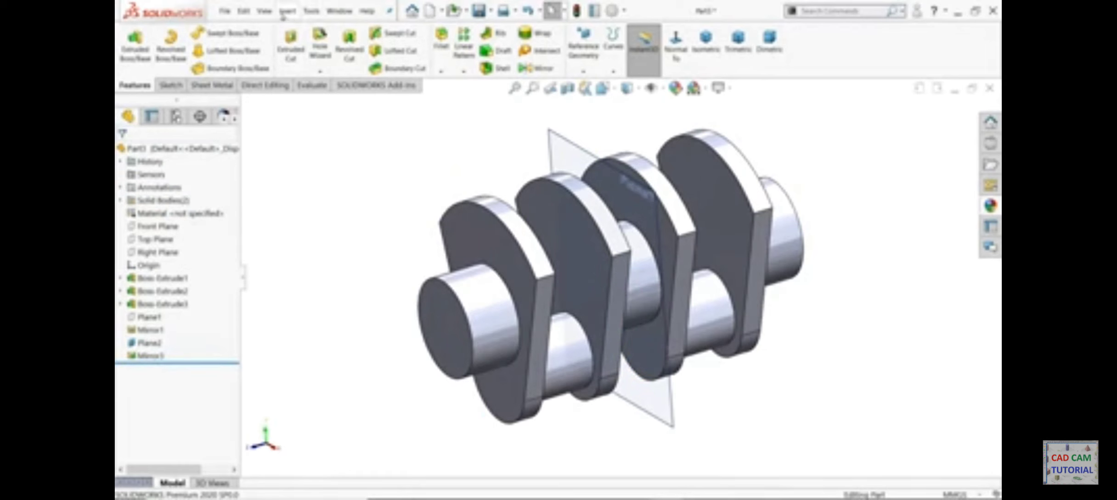
# Rotate the mirrored crank throw body 180 degrees about the X axis with Move/Copy Body
pyautogui.click(287, 11)
pyautogui.moveTo(317, 60)
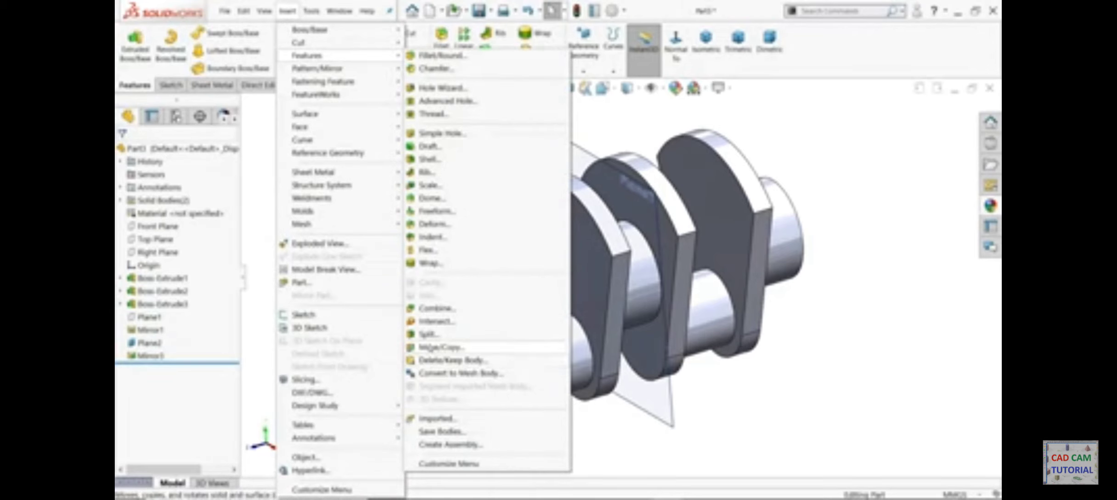
pyautogui.click(440, 346)
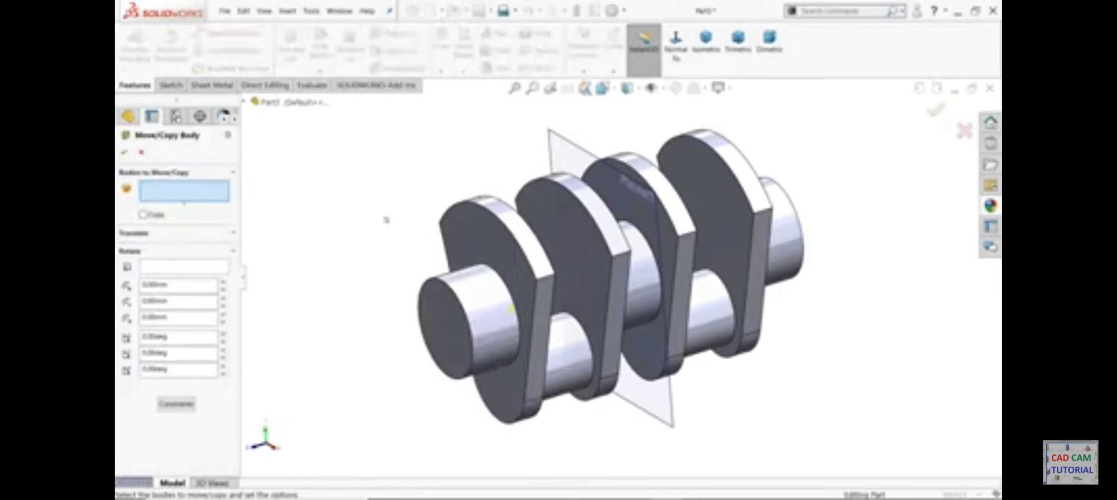
pyautogui.click(613, 234)
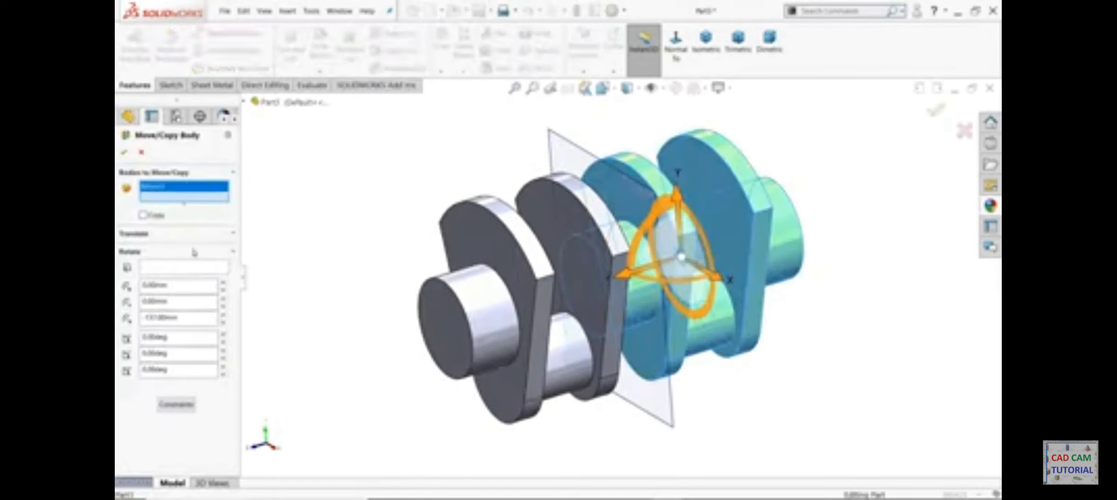
pyautogui.moveTo(169, 337); pyautogui.dragTo(133, 334)
pyautogui.write('180')
pyautogui.press('Return')
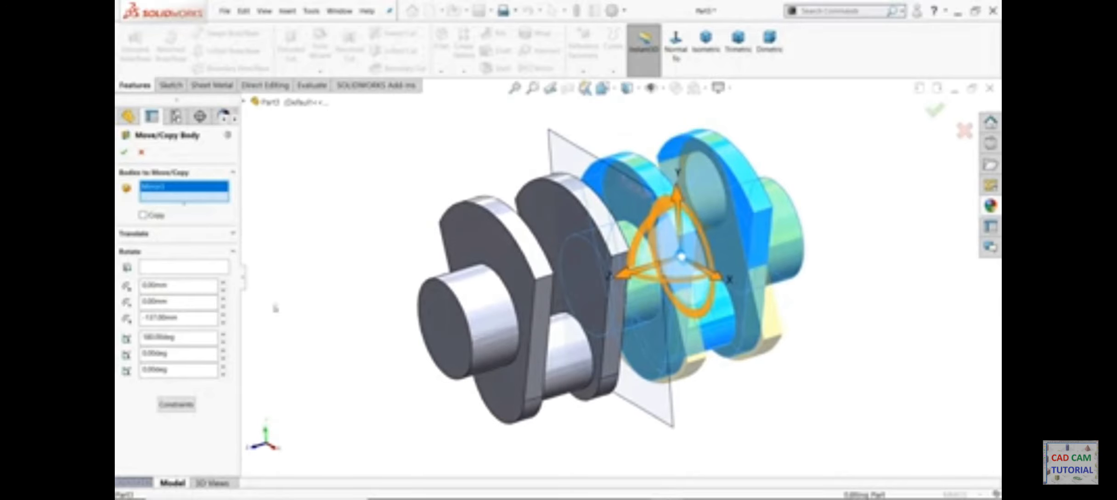
pyautogui.click(128, 153)
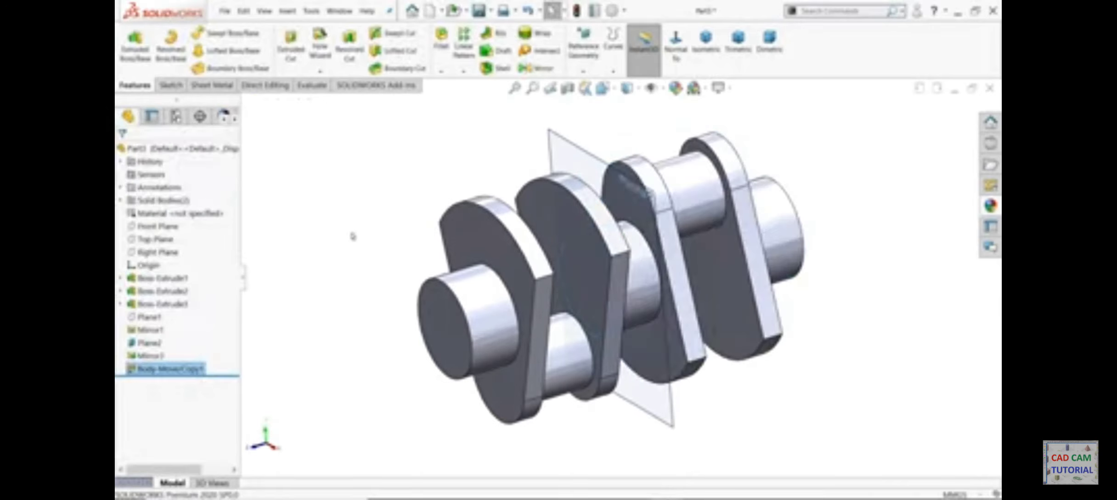
# Hide the reference plane through the main journal between the two crank throws
pyautogui.moveTo(352, 234); pyautogui.dragTo(304, 216, button='middle')
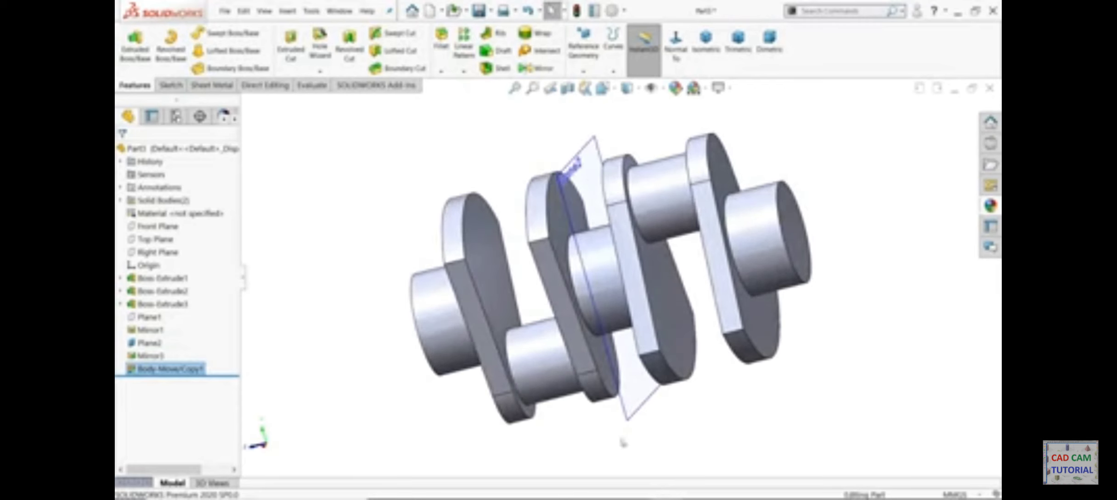
pyautogui.click(642, 416)
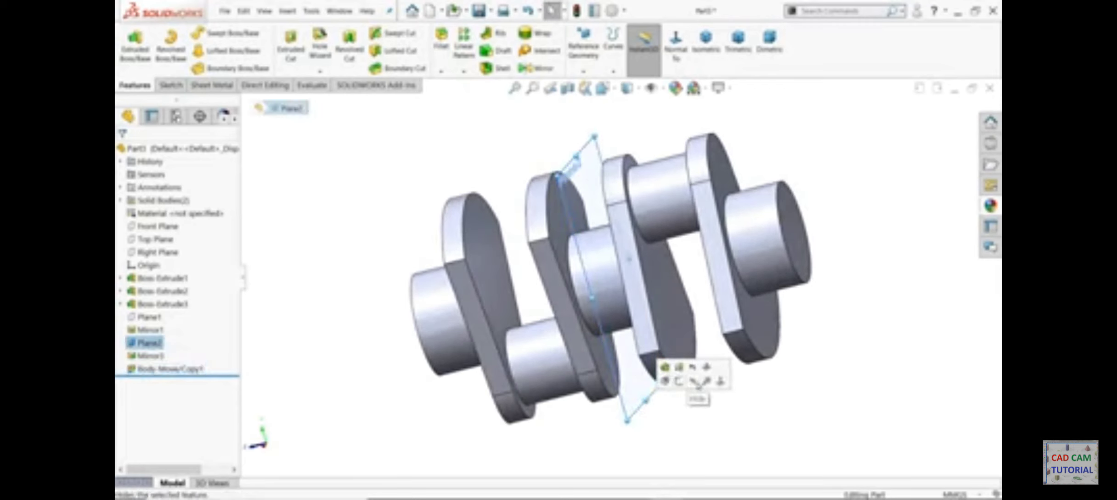
pyautogui.click(697, 382)
# Create a mid plane between the rotated throw's outer web face and the end face of its main journal
pyautogui.click(583, 71)
pyautogui.click(593, 84)
pyautogui.click(799, 289)
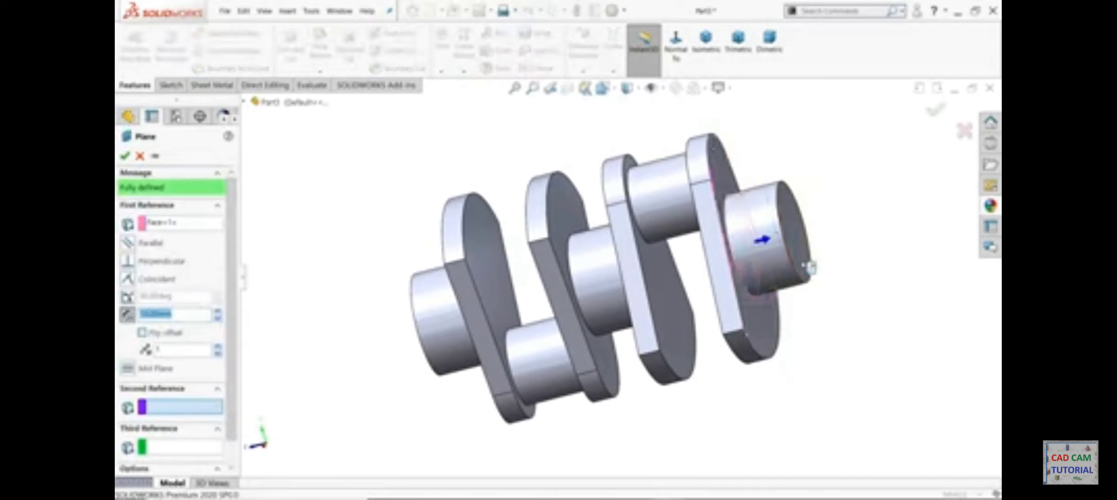
pyautogui.press('Return')
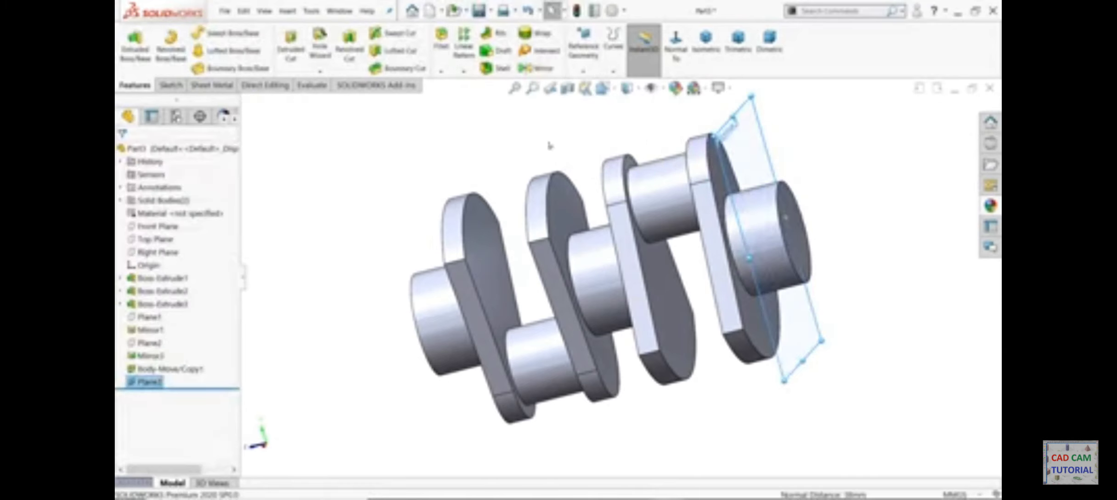
# Mirror both crank throw bodies about the new mid plane, keeping the solids unmerged
pyautogui.click(535, 69)
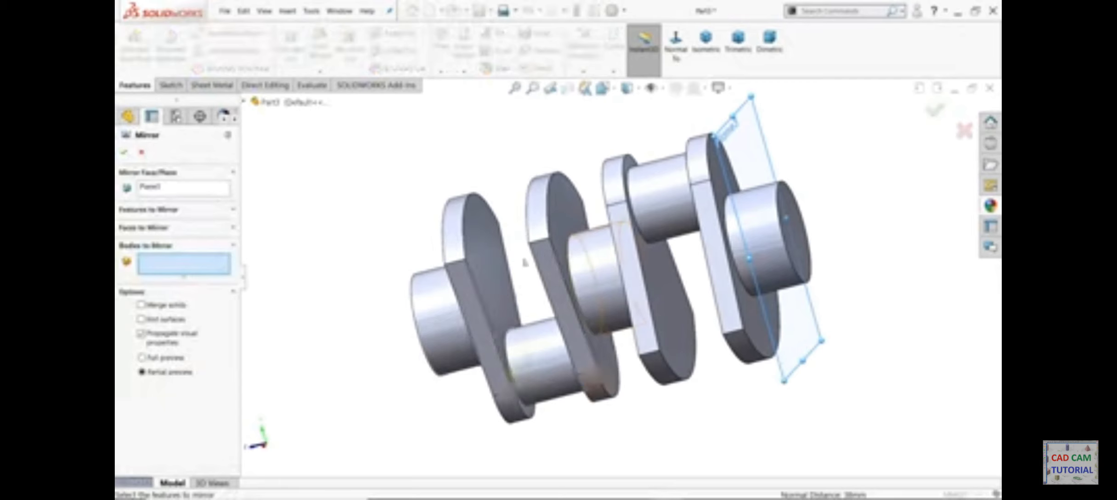
pyautogui.click(671, 239)
pyautogui.click(555, 284)
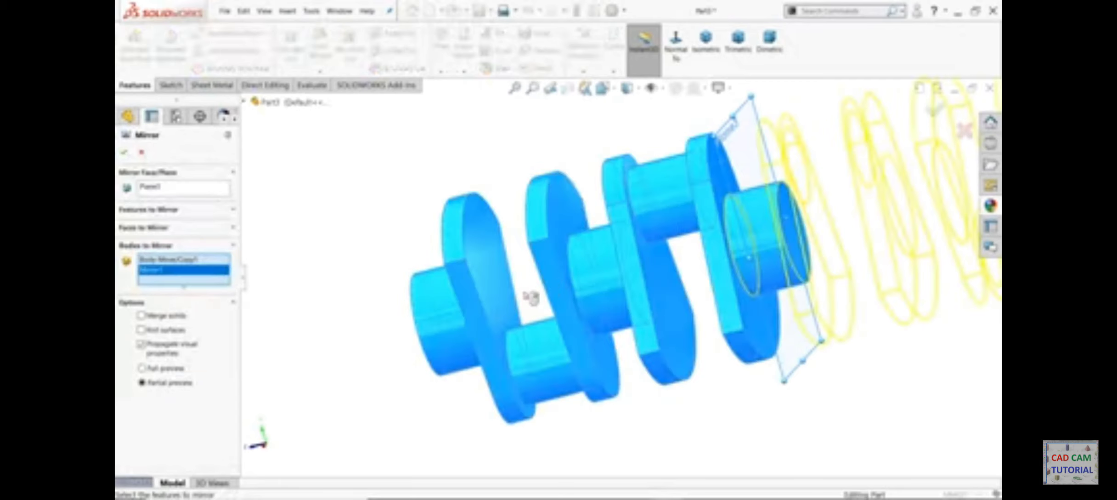
pyautogui.scroll(-3, 778, 262)
pyautogui.scroll(2, 860, 224)
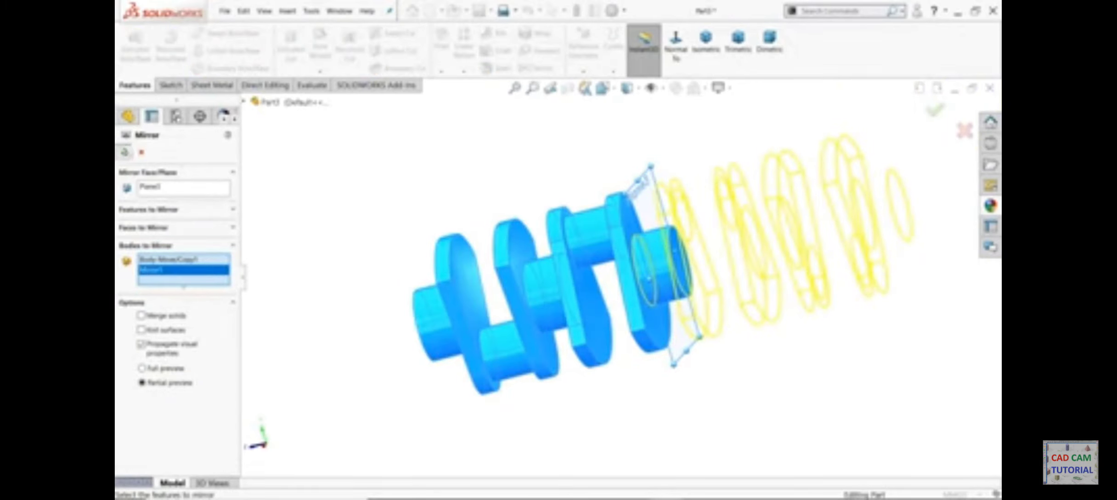
pyautogui.click(123, 152)
# Hide the reference plane through the crankshaft's central main journal
pyautogui.moveTo(437, 237); pyautogui.dragTo(404, 217, button='middle')
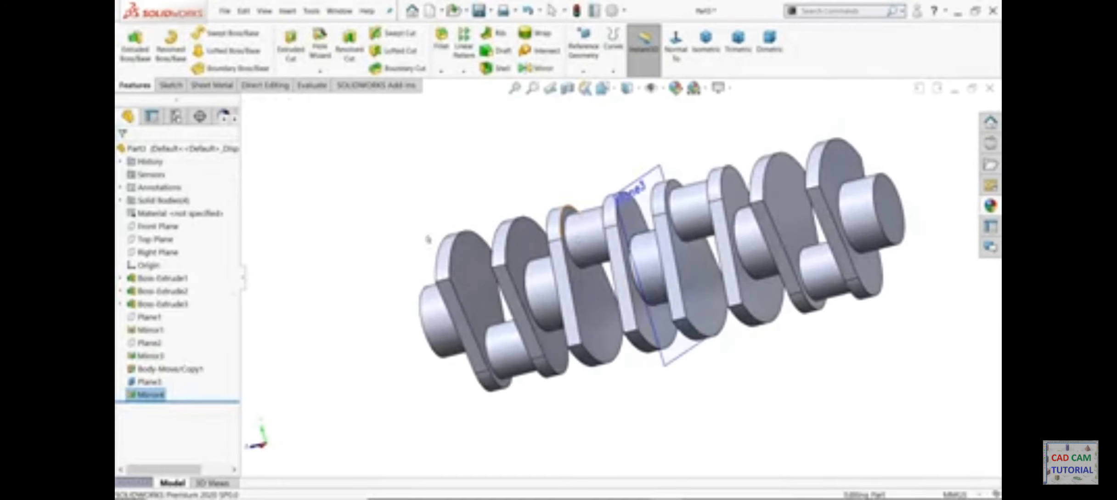
pyautogui.click(659, 184)
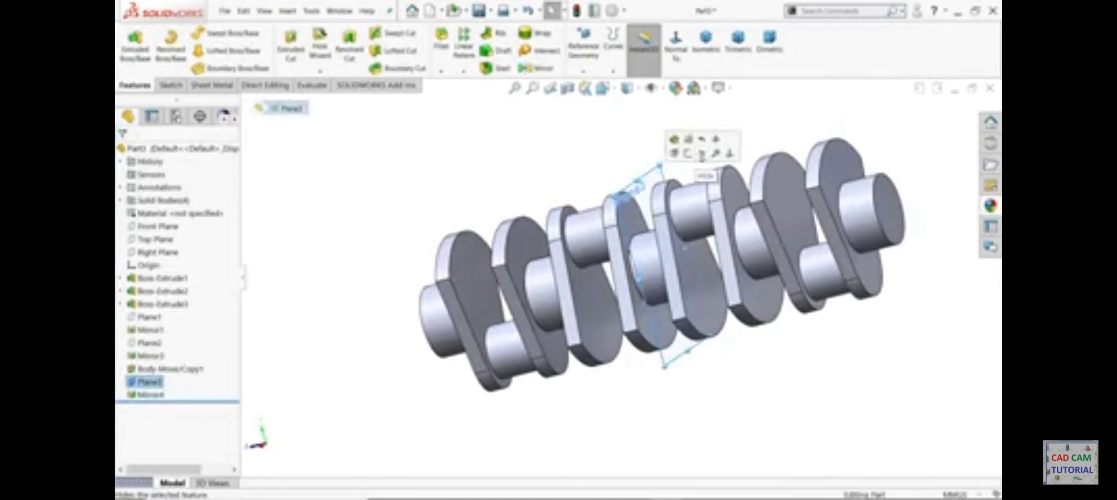
pyautogui.click(701, 156)
# Sketch a 35 mm diameter circle centred on the origin on the end face of the first main journal
pyautogui.moveTo(669, 165); pyautogui.dragTo(575, 285, button='middle')
pyautogui.click(454, 322)
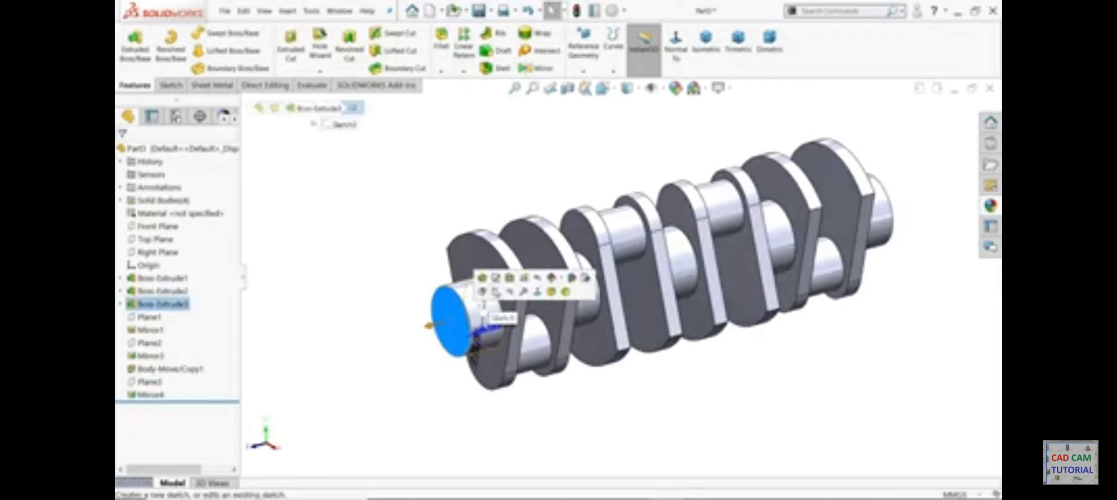
pyautogui.click(493, 294)
pyautogui.click(214, 34)
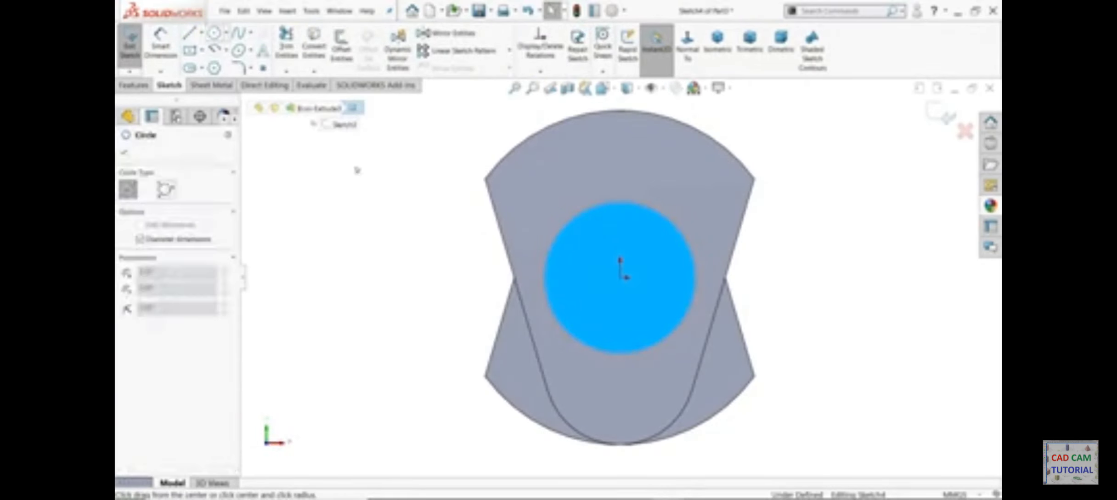
pyautogui.click(622, 278)
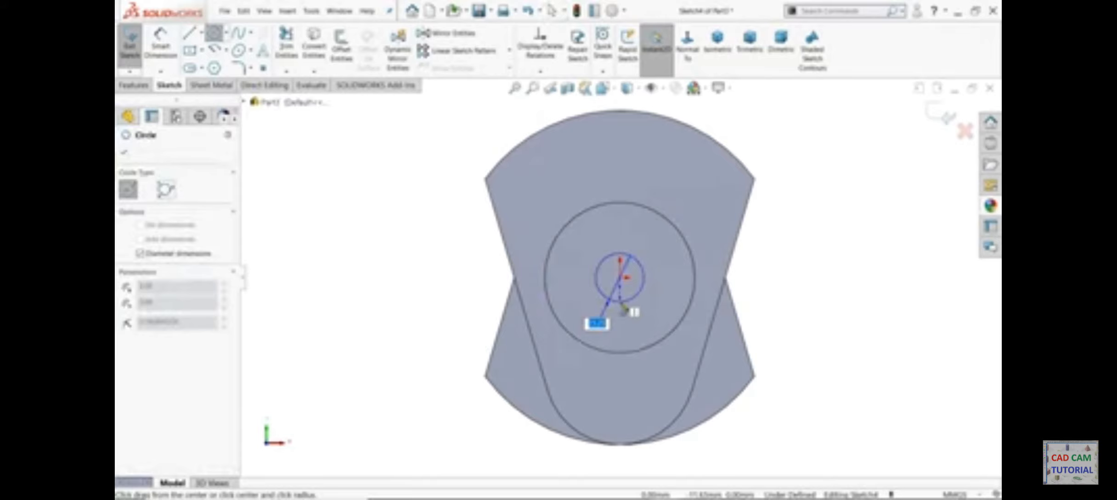
pyautogui.write('35')
pyautogui.press('Return')
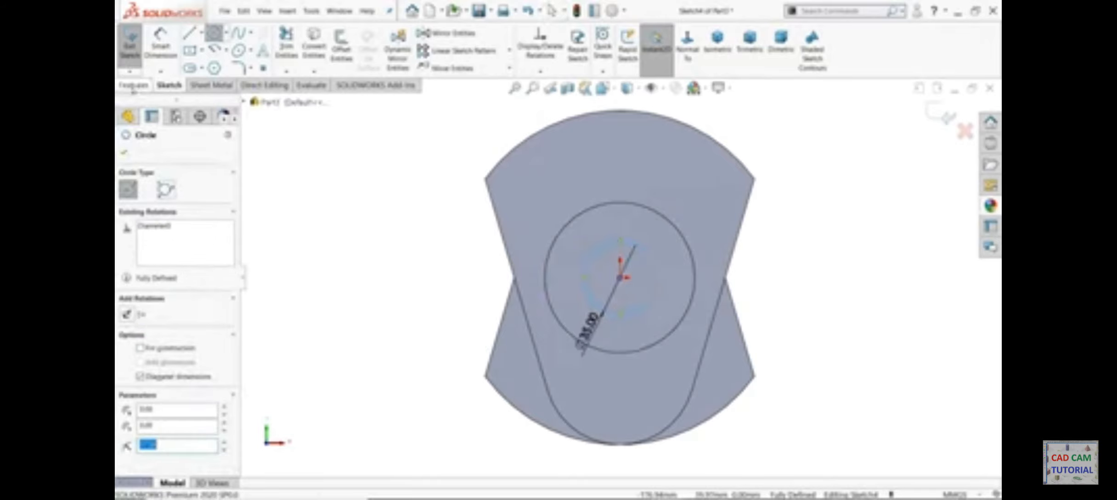
# Extrude the 35 mm circle outward by 80 mm as the crankshaft's front shaft end
pyautogui.click(134, 85)
pyautogui.click(133, 46)
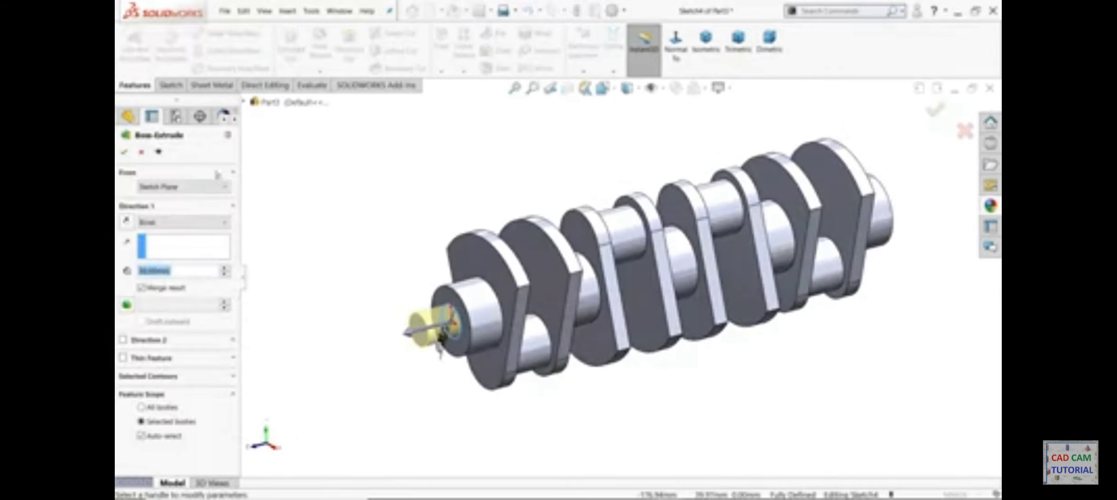
pyautogui.write('80')
pyautogui.press('Return')
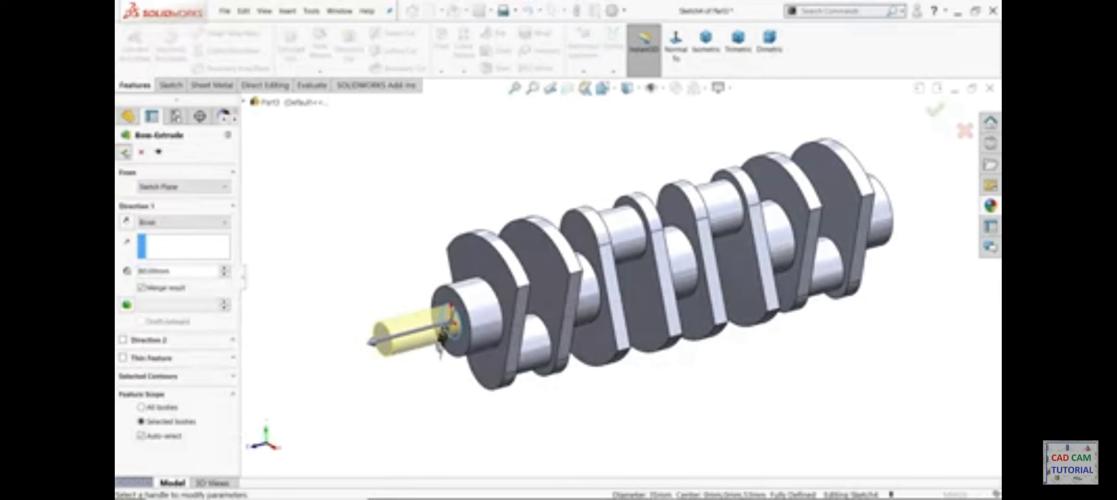
# Consult the crankshaft drawing and sketch a 114 mm diameter circle centred on the origin on the opposite end journal's face
pyautogui.hotkey('alt', 'Tab')
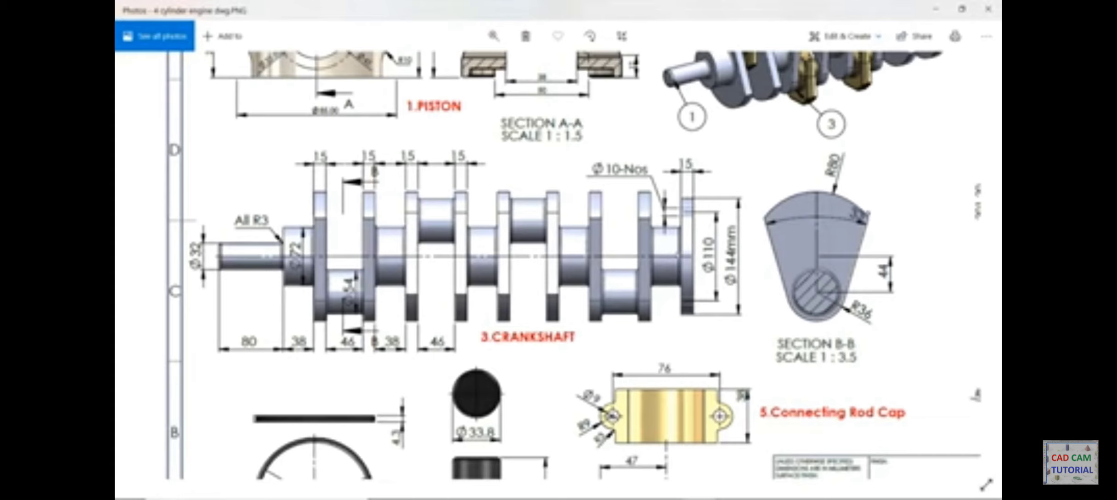
pyautogui.click(936, 9)
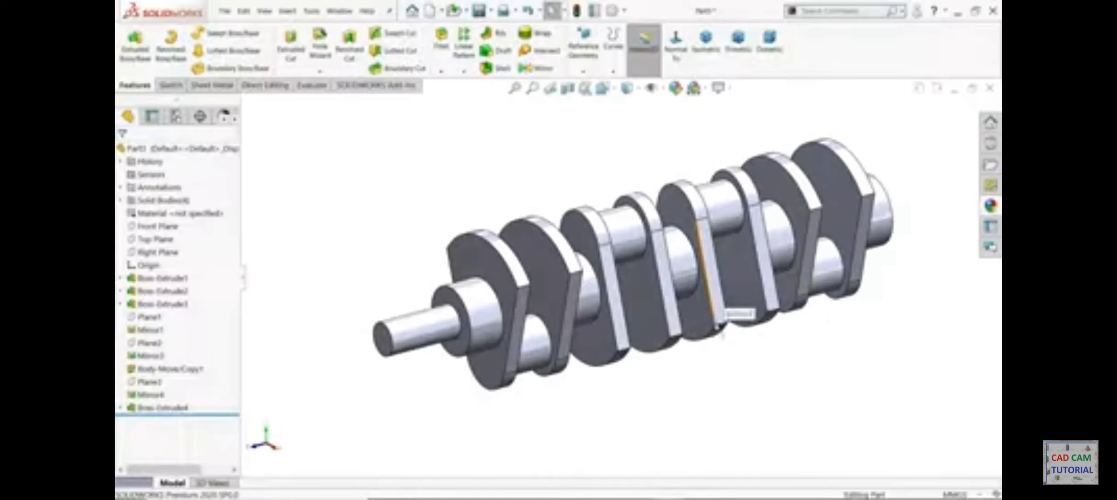
pyautogui.moveTo(832, 347); pyautogui.dragTo(739, 342, button='middle')
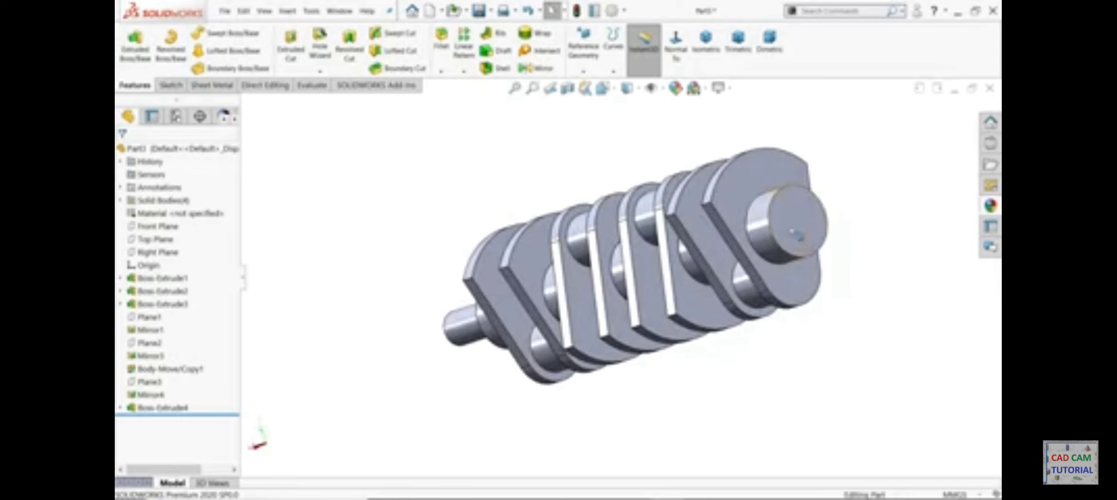
pyautogui.click(800, 220)
pyautogui.click(832, 198)
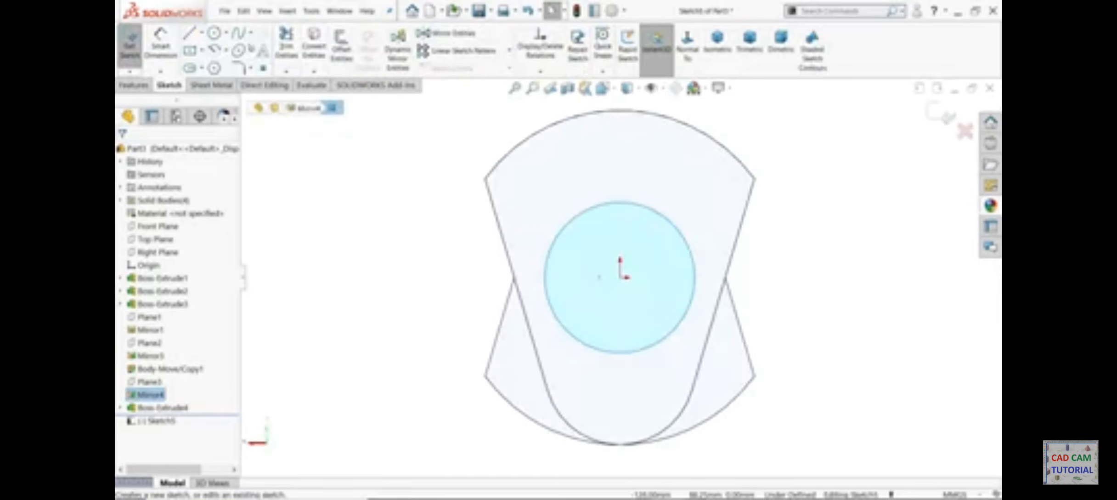
pyautogui.click(214, 33)
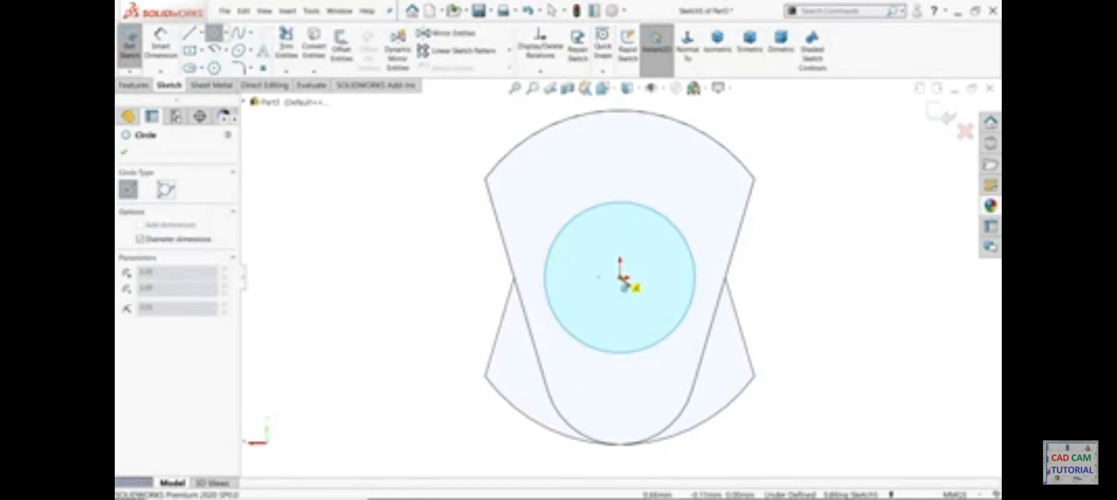
pyautogui.click(621, 277)
pyautogui.write('114')
pyautogui.press('Return')
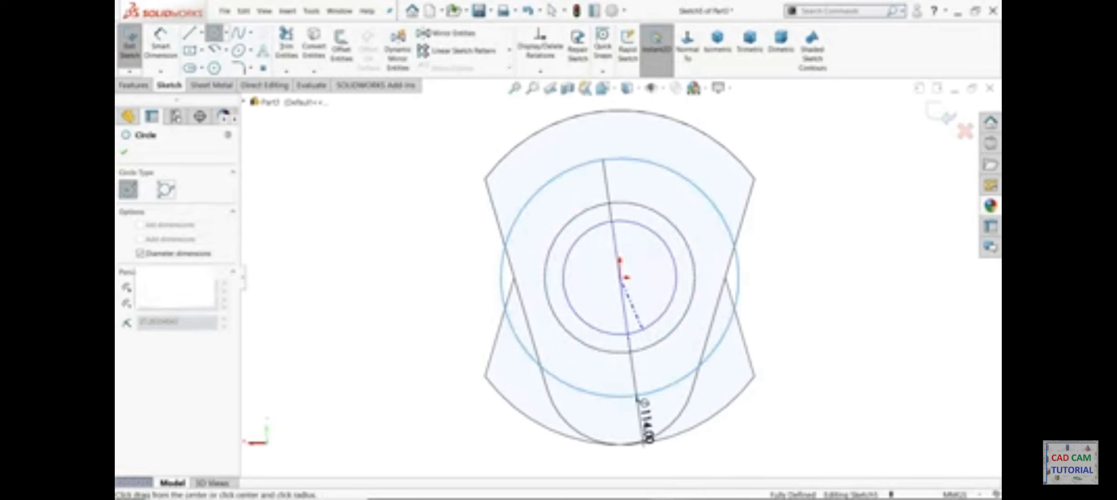
pyautogui.click(622, 278)
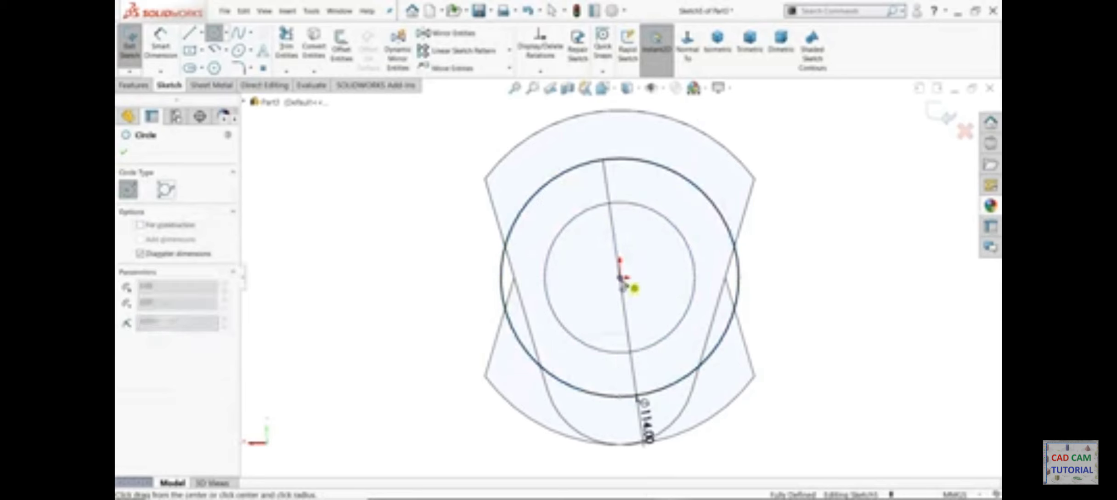
# Sketch a 110 mm diameter circle centred on the origin, concentric with the flange's outer circle
pyautogui.write('110')
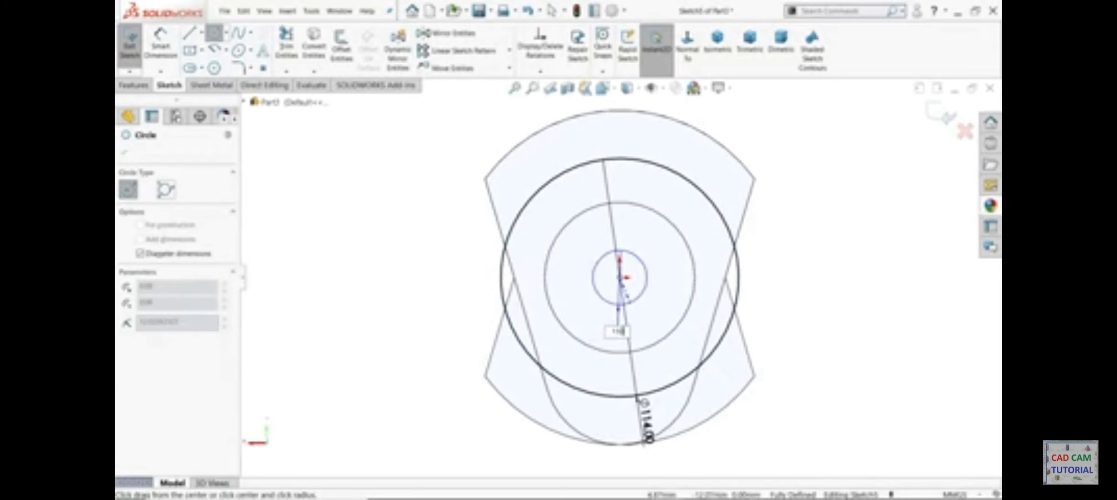
pyautogui.press('Return')
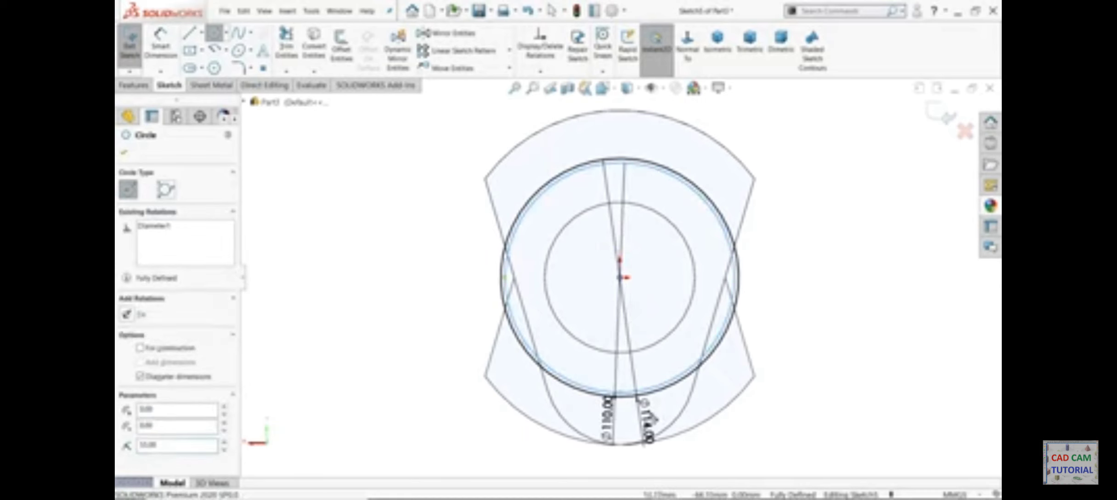
pyautogui.rightClick(306, 160)
pyautogui.click(341, 175)
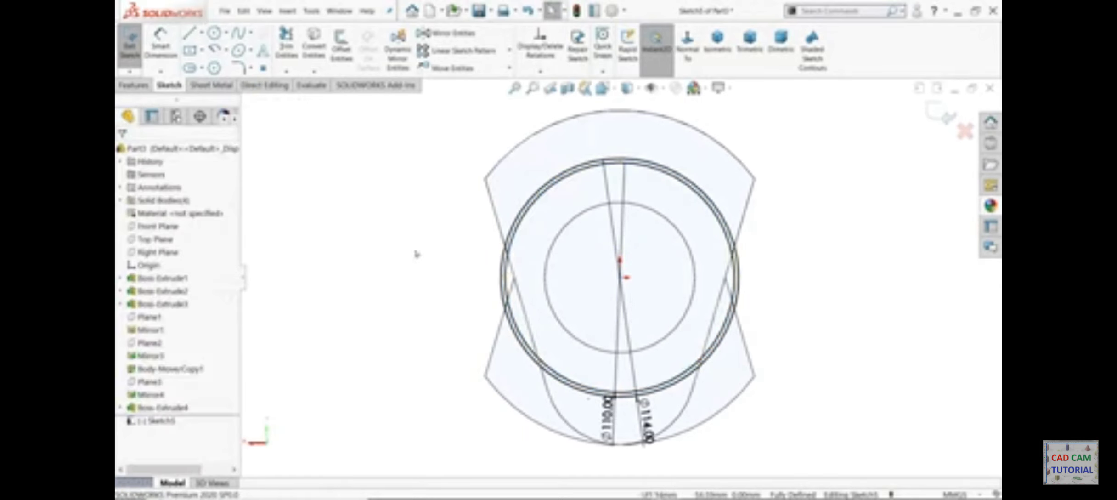
# Set the flange's outer circle to 144 mm diameter and convert the 110 mm circle to construction geometry
pyautogui.click(649, 428)
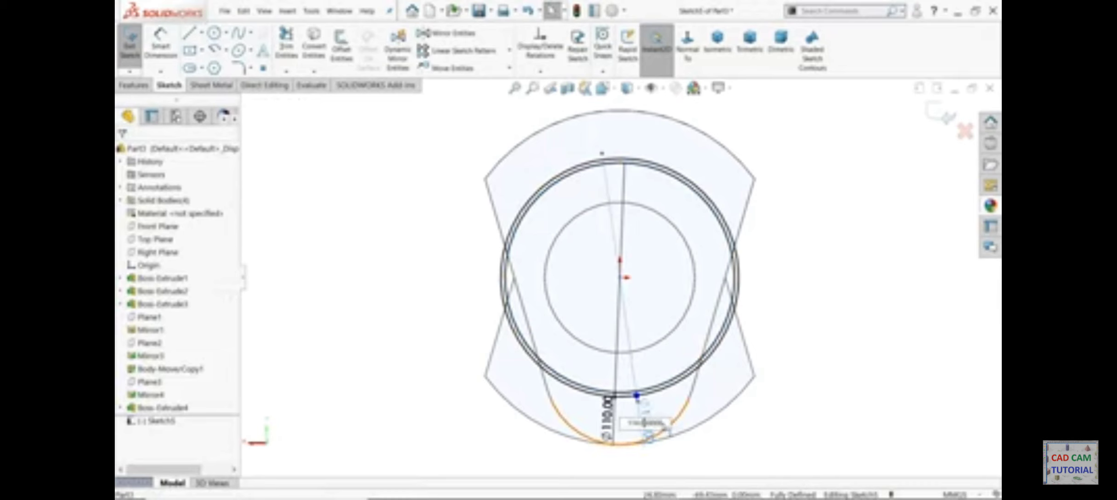
pyautogui.write('144')
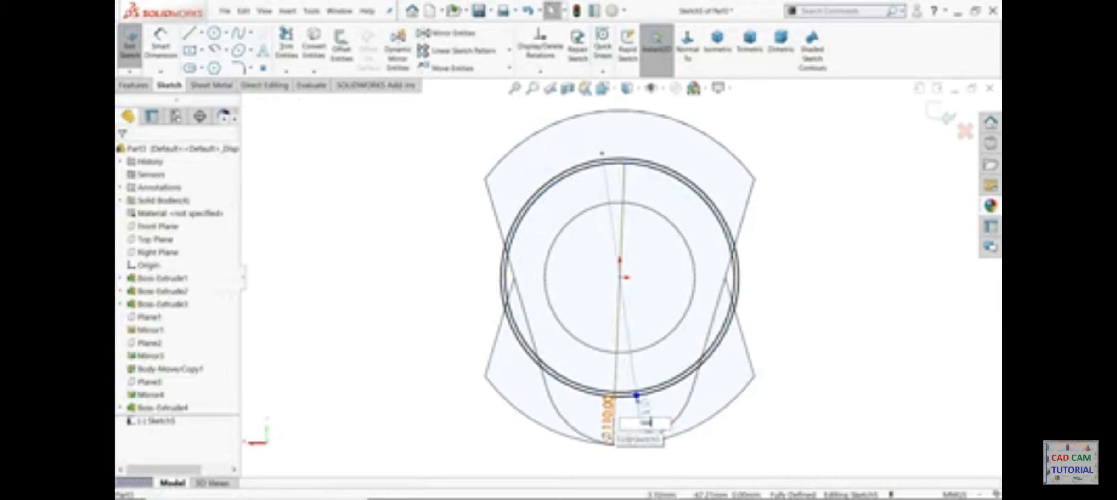
pyautogui.press('Return')
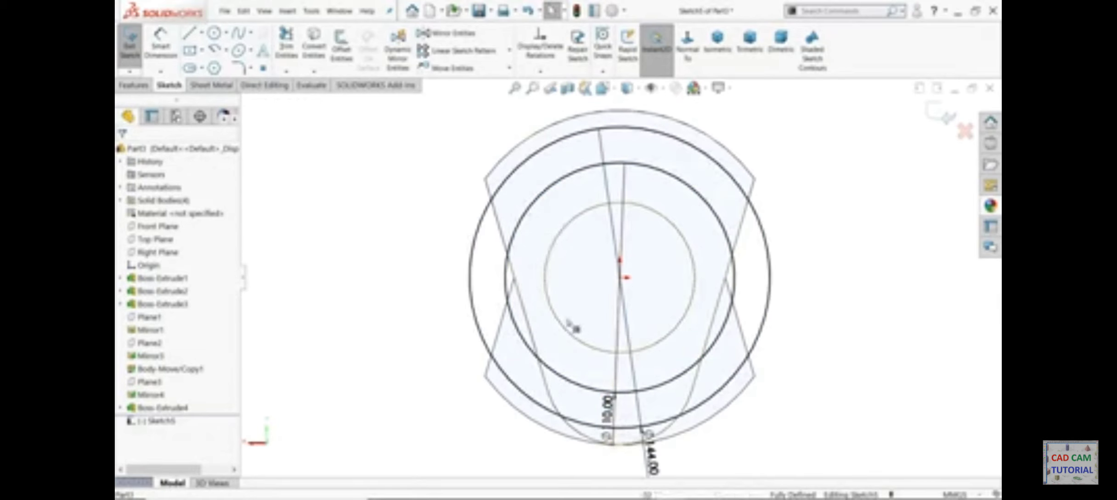
pyautogui.click(526, 211)
pyautogui.click(161, 314)
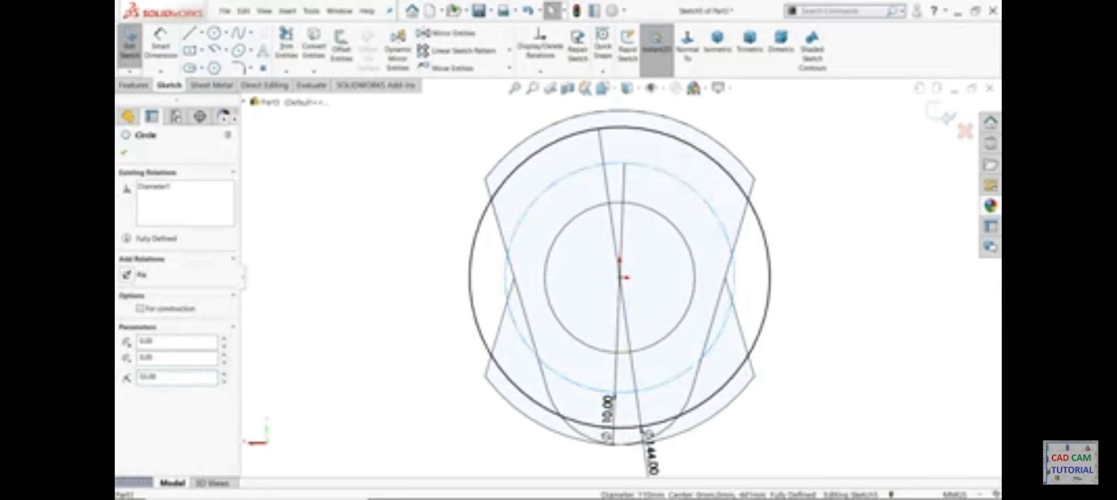
# Sketch a bolt hole circle centred on the uppermost point of the 110 mm construction circle, with a radius of 5 mm
pyautogui.click(214, 32)
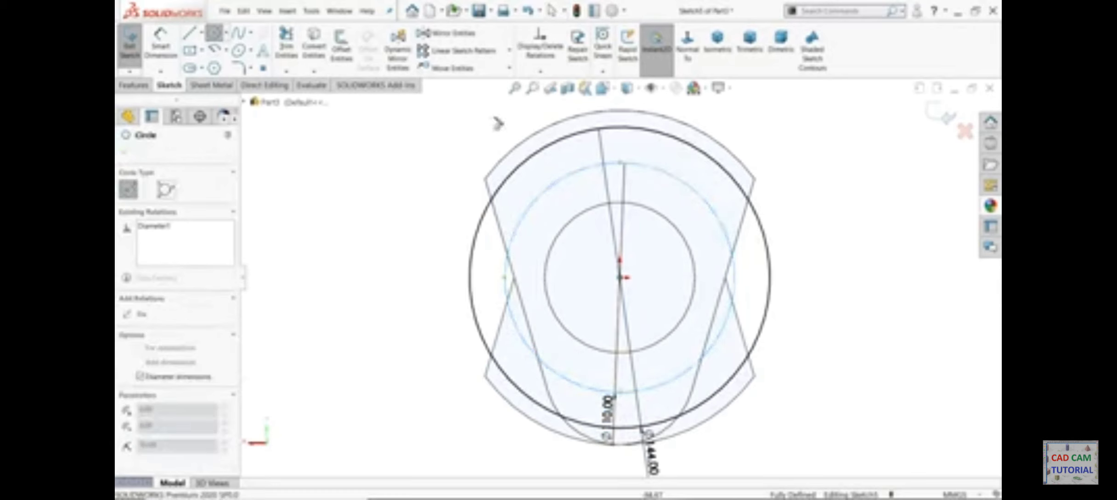
pyautogui.click(621, 163)
pyautogui.write('10')
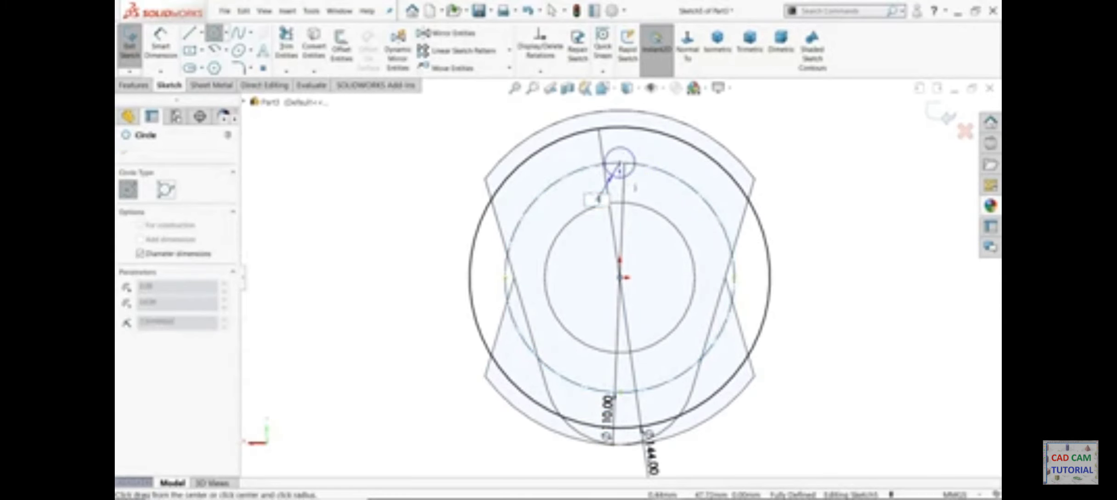
pyautogui.press('Return')
pyautogui.press('Escape')
pyautogui.scroll(-2, 612, 218)
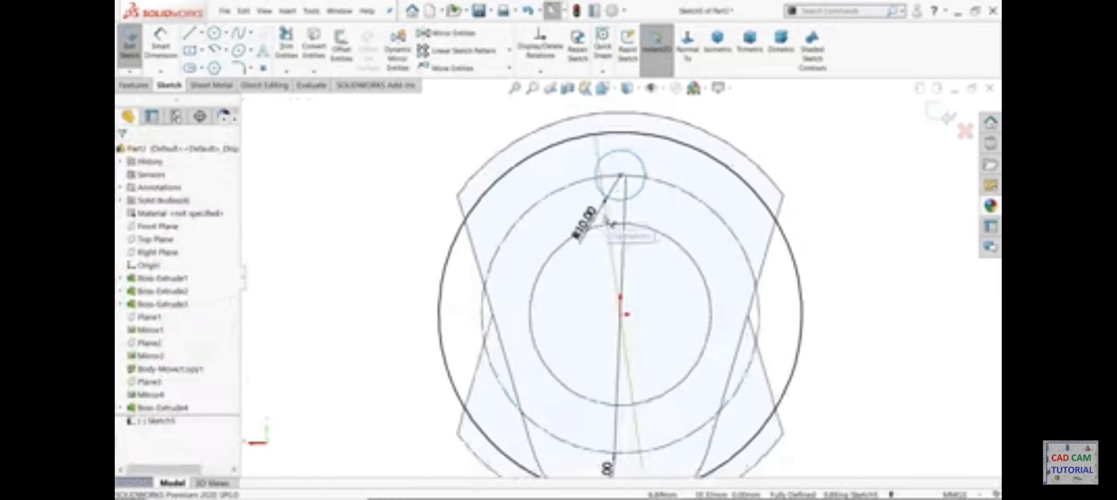
pyautogui.click(587, 228)
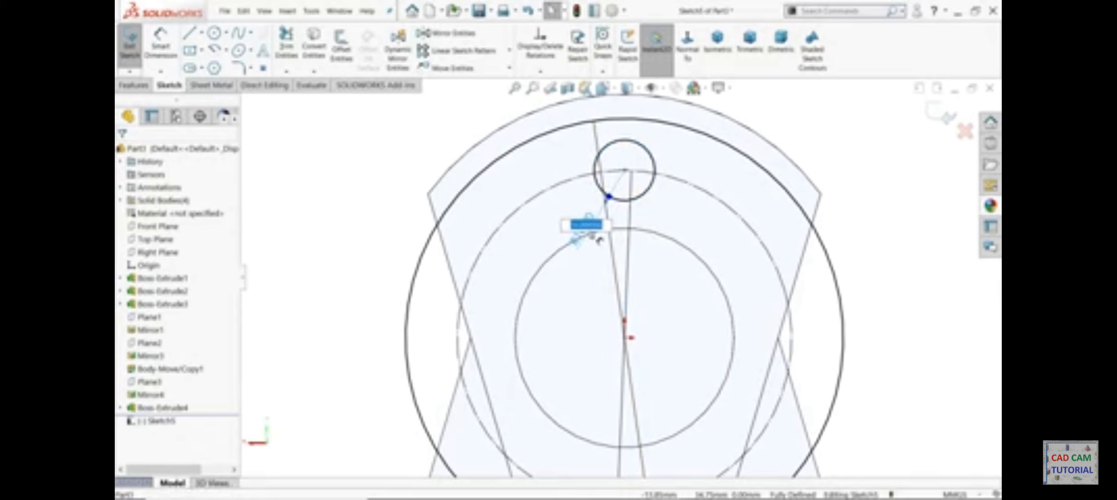
pyautogui.write('5')
pyautogui.press('Return')
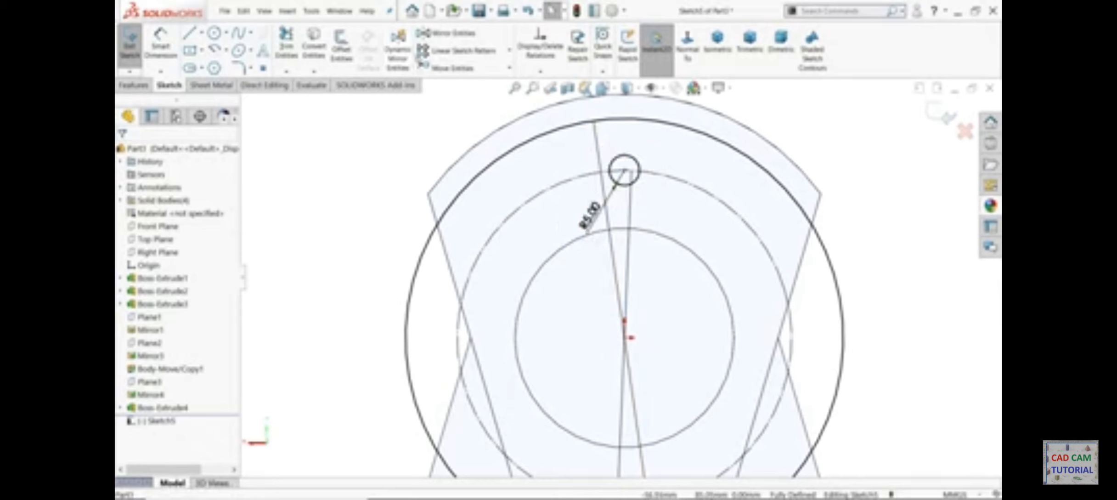
# Create a circular sketch pattern of the bolt hole about the origin with 8 equally spaced instances over 360 degrees
pyautogui.click(509, 50)
pyautogui.click(457, 80)
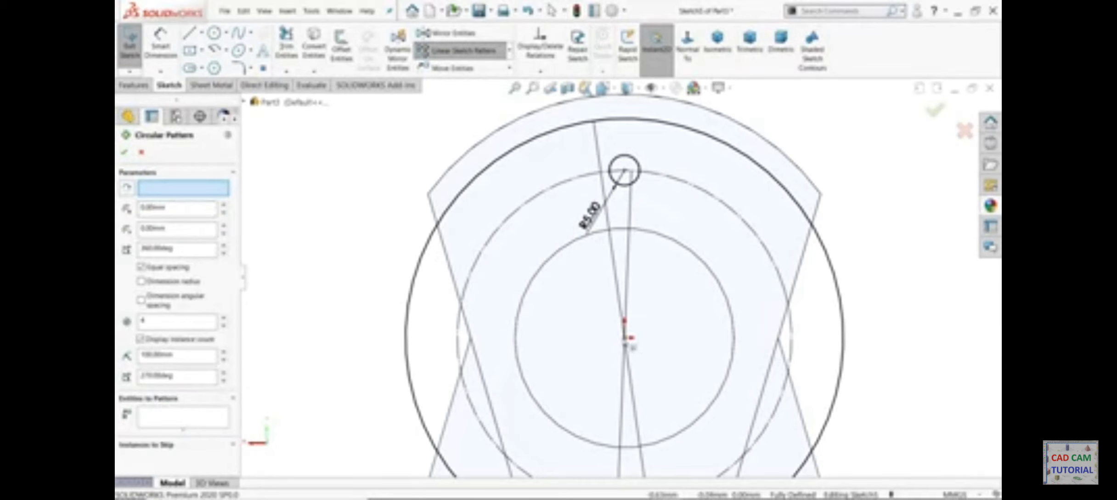
pyautogui.click(154, 414)
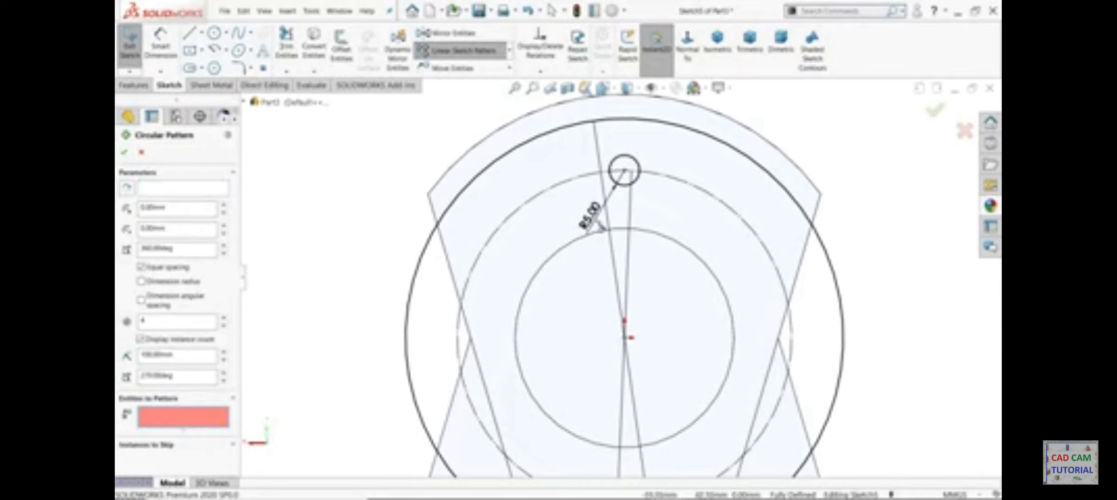
pyautogui.click(641, 179)
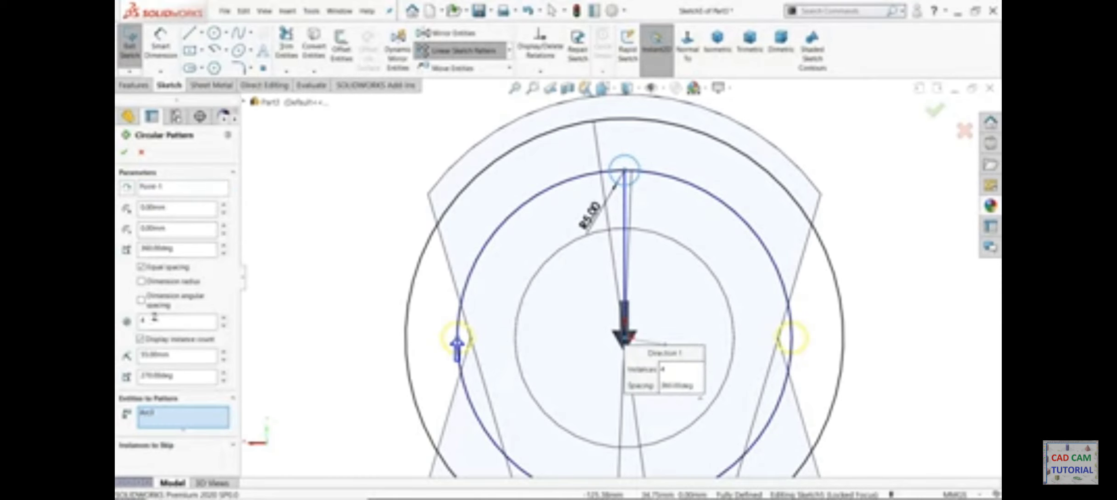
pyautogui.moveTo(151, 321); pyautogui.dragTo(130, 318)
pyautogui.write('8')
pyautogui.scroll(-1, 703, 343)
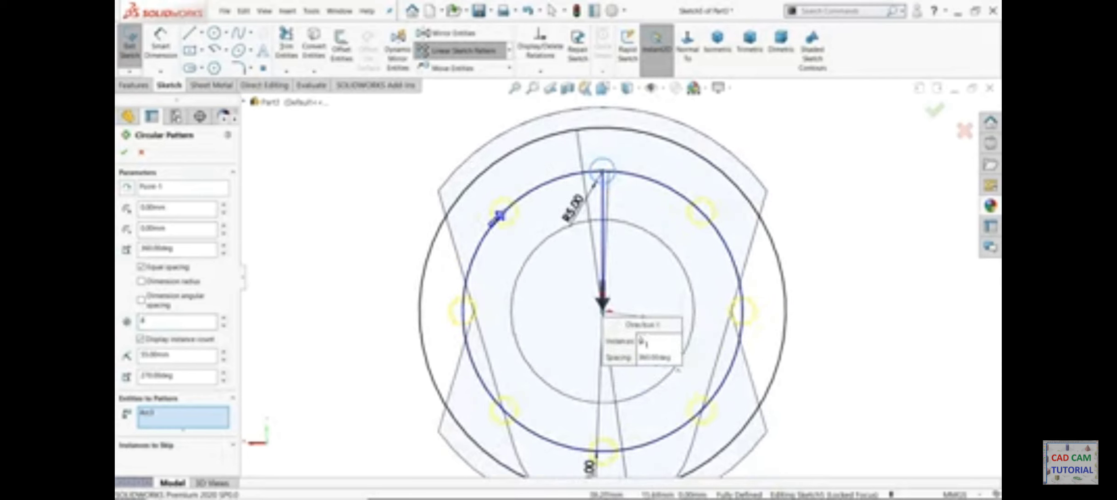
pyautogui.click(124, 152)
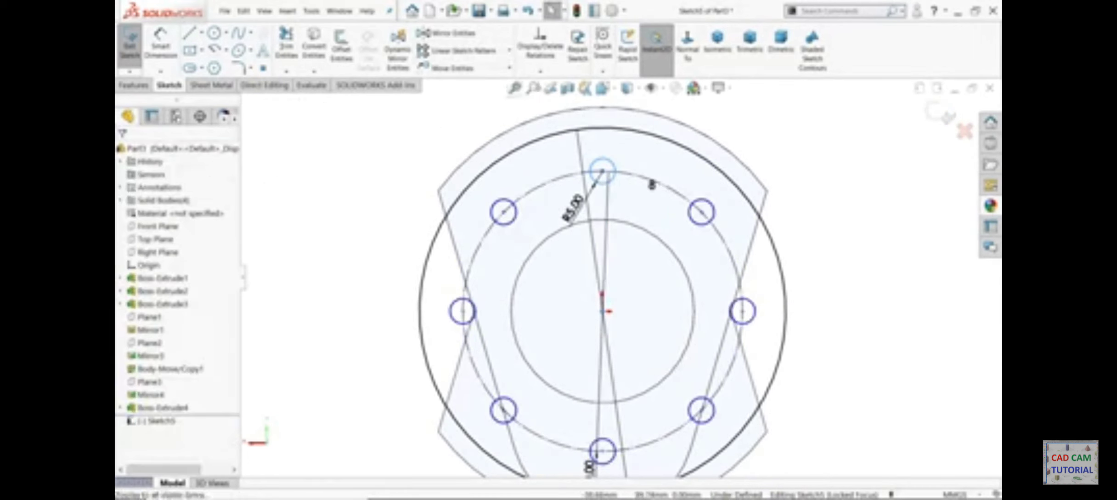
# Fully define the flange sketch by calculating relations and dimensions for all its entities
pyautogui.click(540, 72)
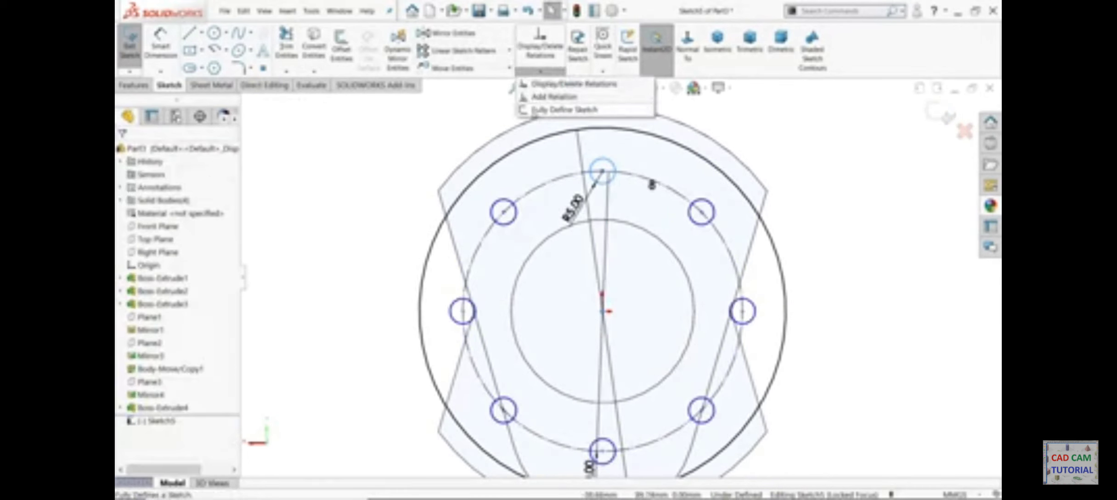
pyautogui.click(551, 110)
pyautogui.click(176, 217)
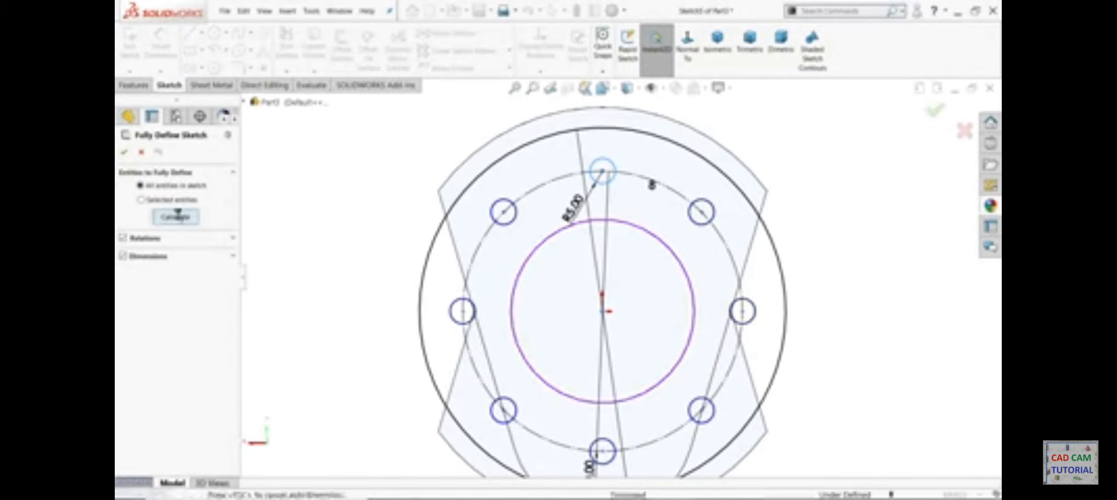
pyautogui.click(125, 153)
# Extrude the flange sketch 15 mm outward from the crankshaft's end journal, leaving the bolt holes open
pyautogui.scroll(2, 479, 215)
pyautogui.moveTo(452, 217); pyautogui.dragTo(482, 250, button='middle')
pyautogui.scroll(2, 932, 293)
pyautogui.moveTo(932, 292); pyautogui.dragTo(788, 268, button='middle')
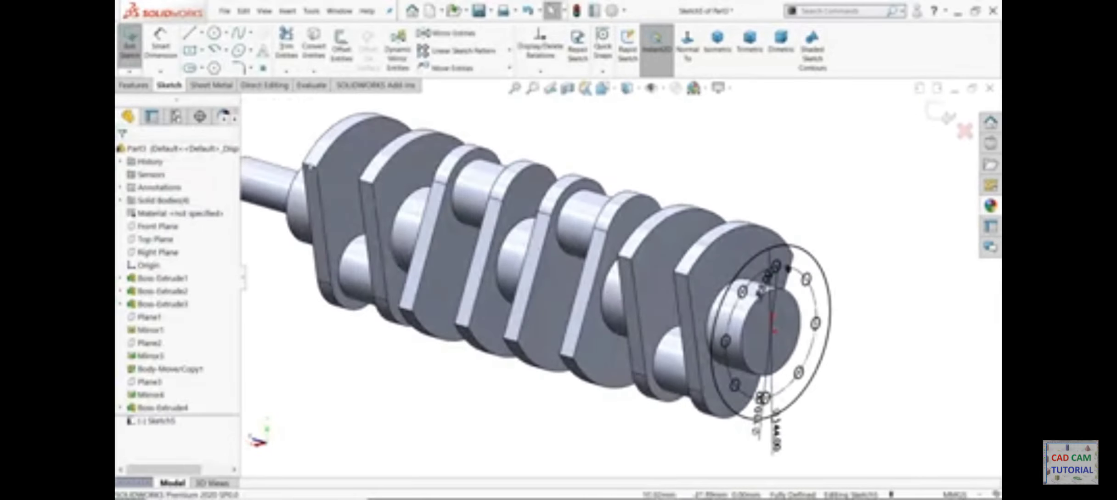
pyautogui.click(133, 85)
pyautogui.click(135, 45)
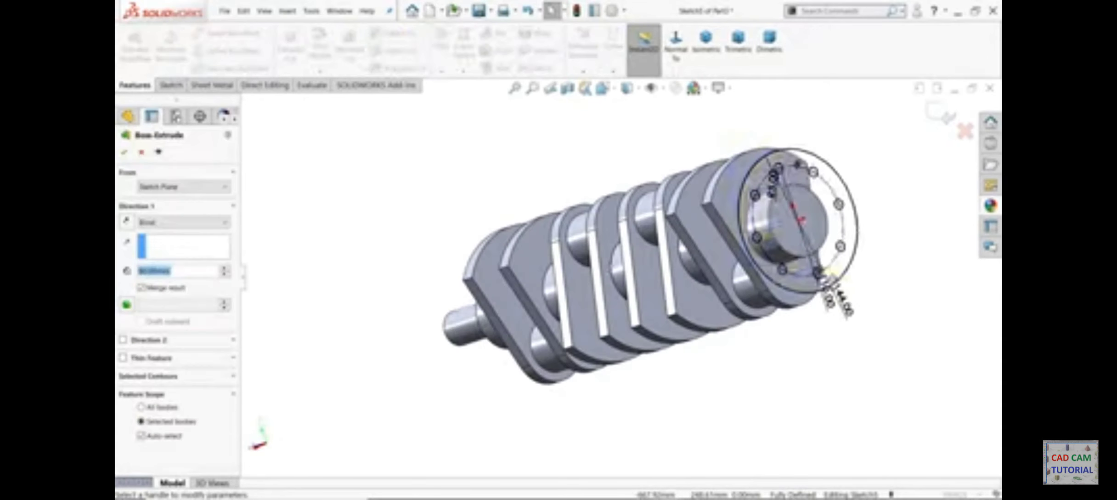
pyautogui.write('15')
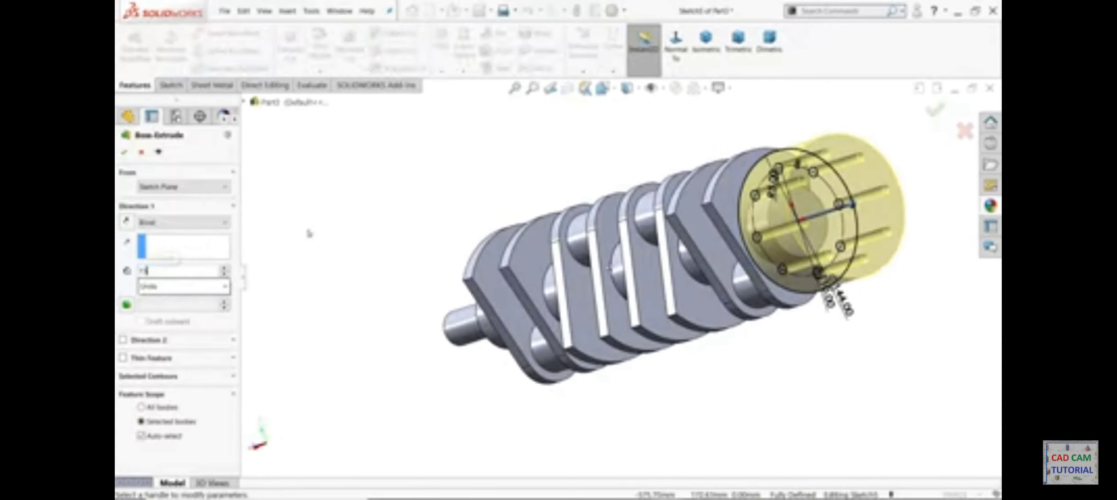
pyautogui.press('Return')
pyautogui.scroll(-3, 952, 234)
pyautogui.moveTo(952, 234); pyautogui.dragTo(976, 239, button='middle')
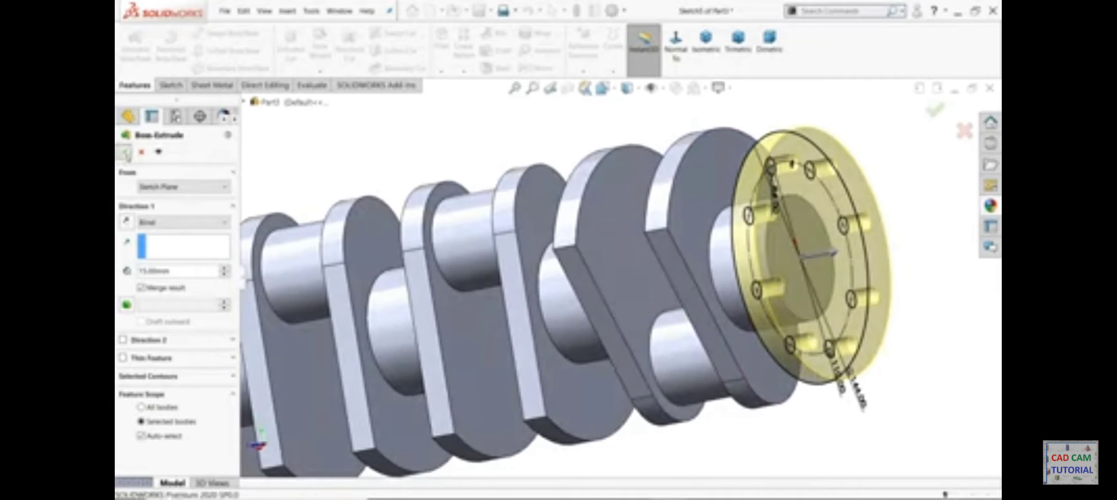
pyautogui.click(935, 110)
# Combine the four crankshaft bodies, including the shaft end and flange, into one solid body with the Add operation
pyautogui.moveTo(537, 211); pyautogui.dragTo(558, 197, button='middle')
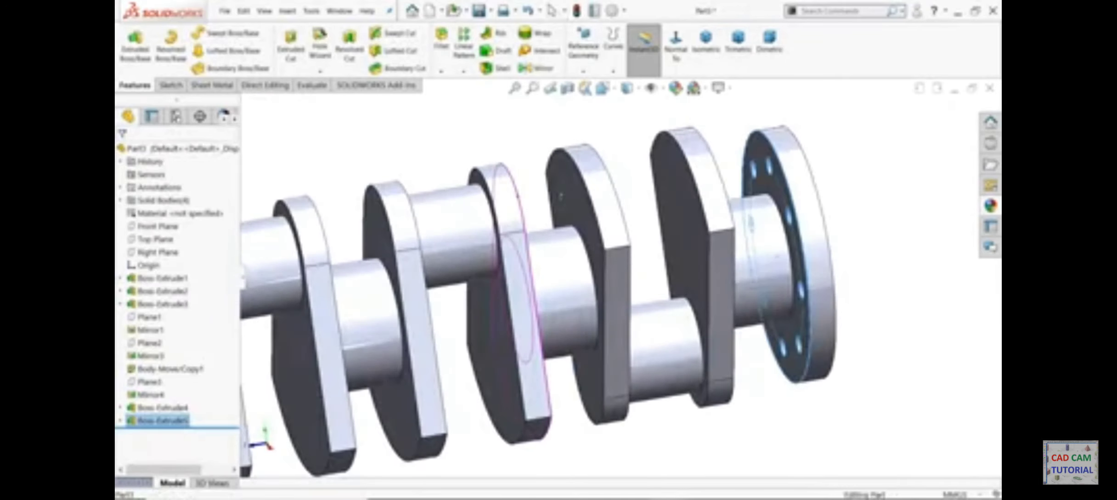
pyautogui.scroll(5, 609, 136)
pyautogui.moveTo(452, 313); pyautogui.dragTo(586, 334, button='middle')
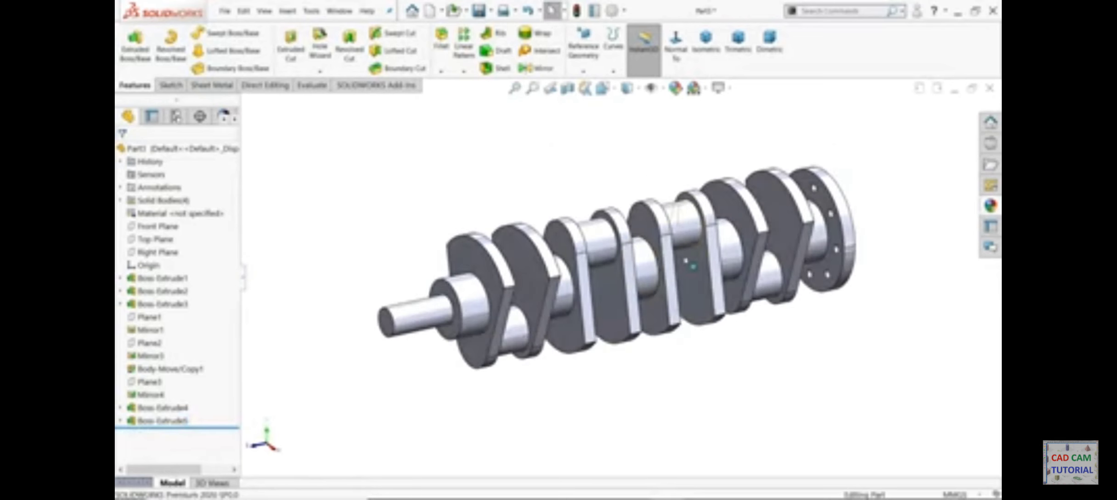
pyautogui.scroll(-2, 690, 259)
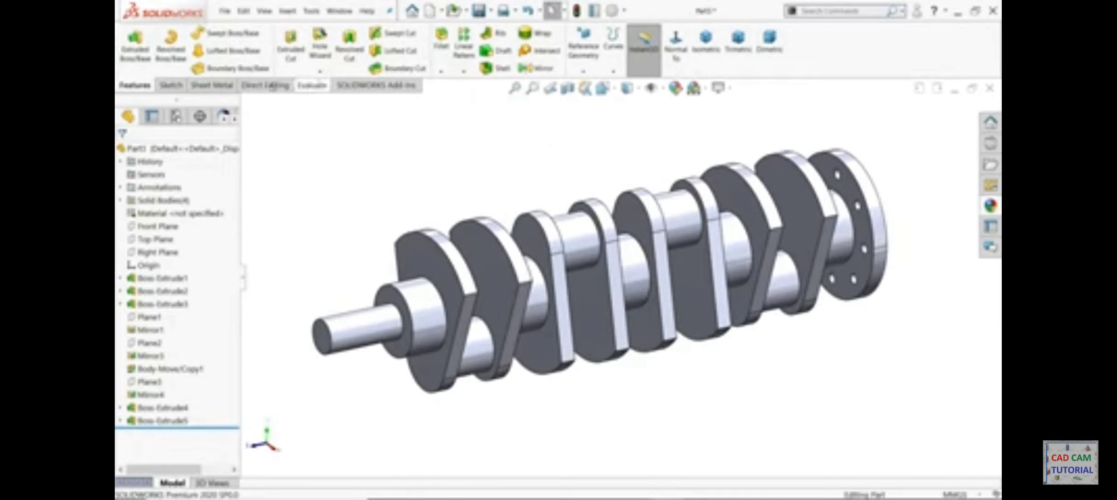
pyautogui.click(253, 85)
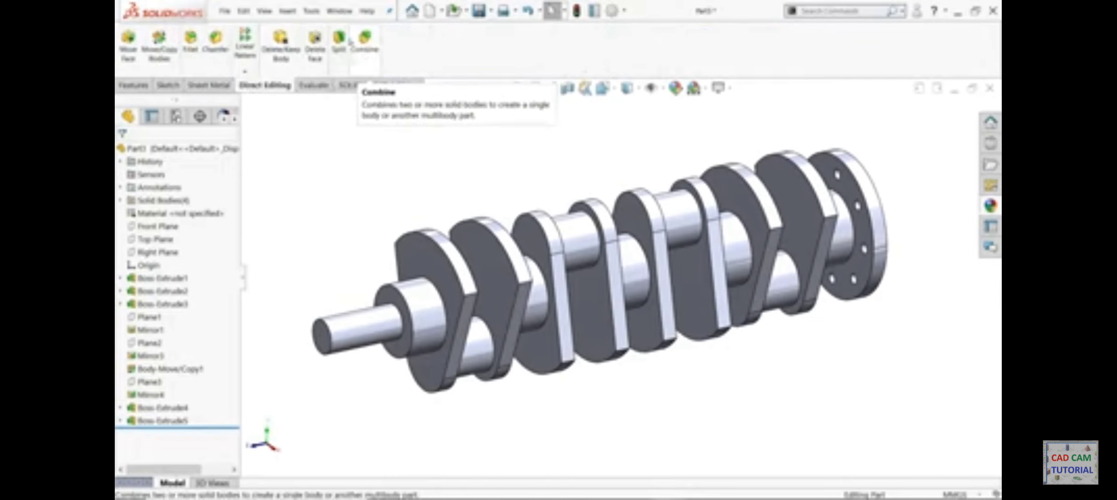
pyautogui.click(288, 10)
pyautogui.moveTo(307, 55)
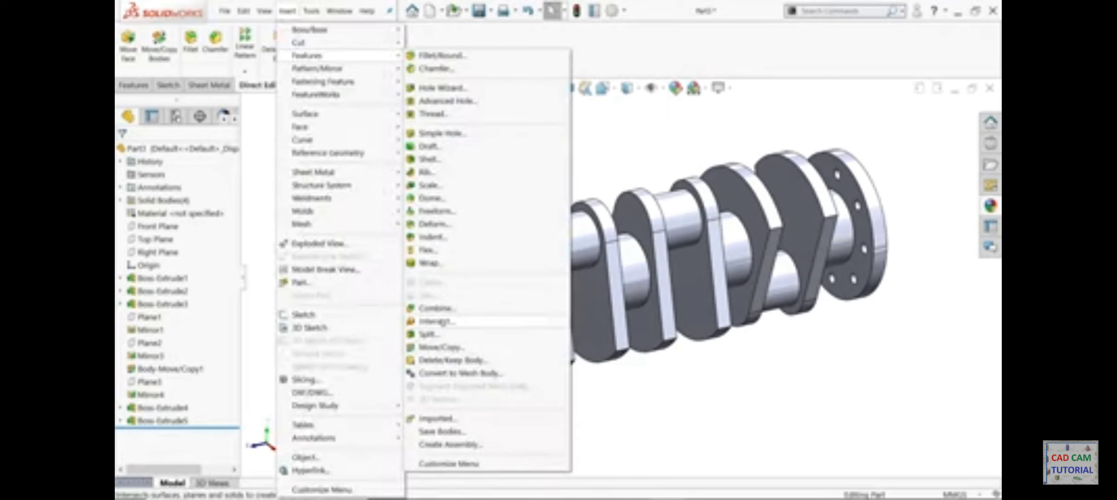
pyautogui.click(436, 308)
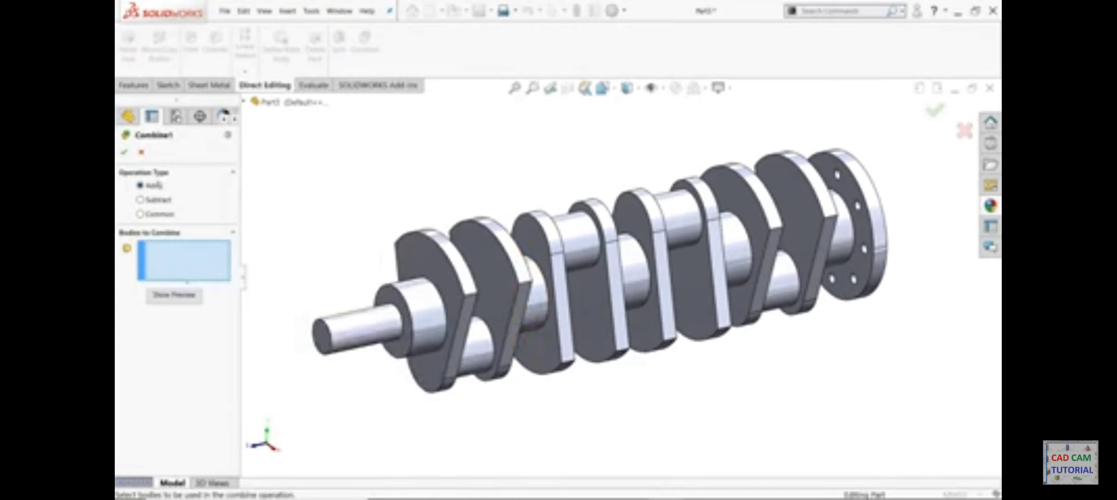
pyautogui.click(461, 305)
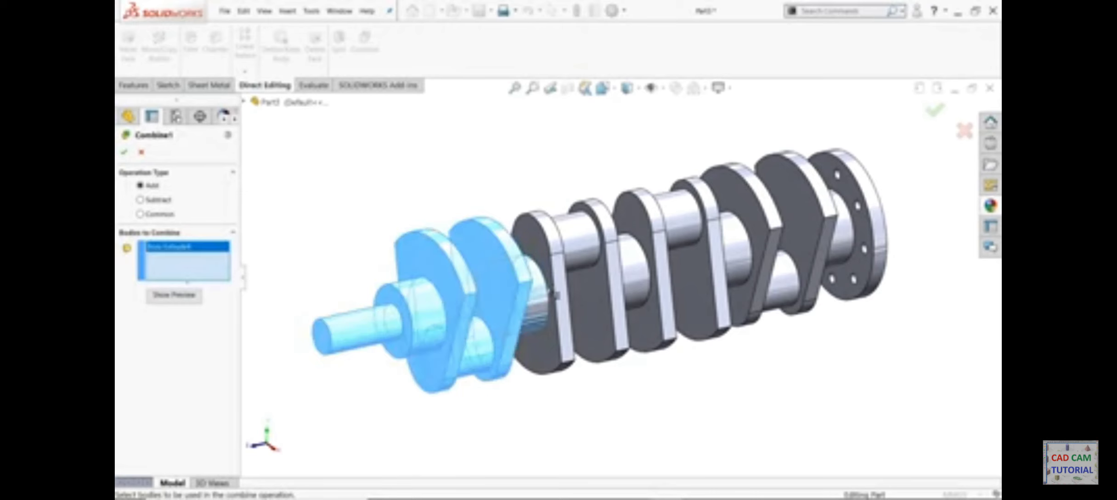
pyautogui.click(570, 275)
pyautogui.click(671, 275)
pyautogui.click(836, 262)
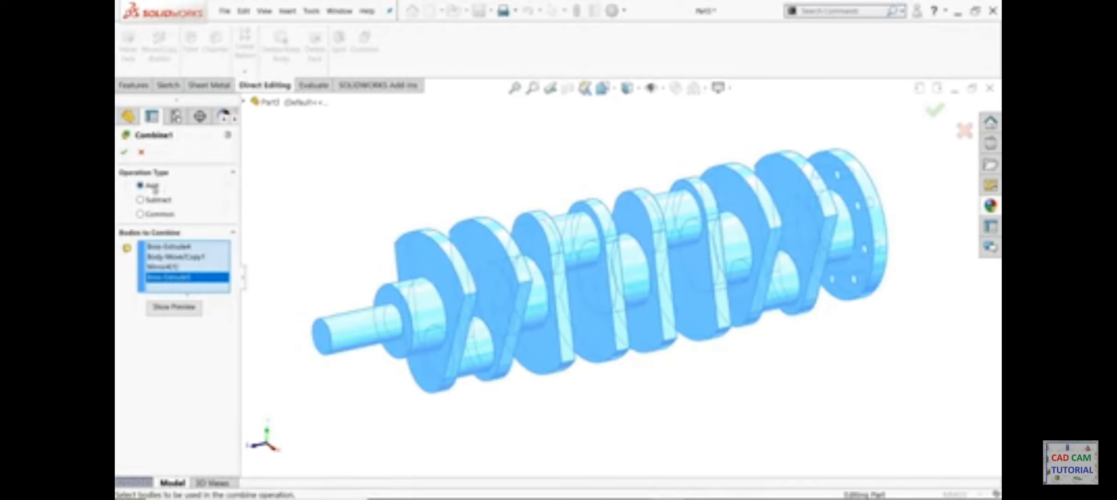
pyautogui.click(124, 152)
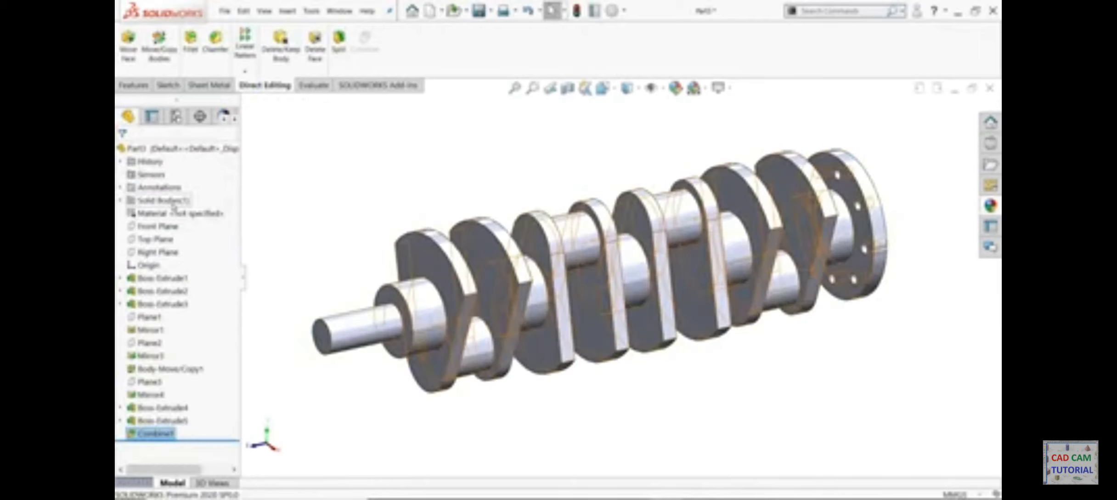
pyautogui.click(120, 200)
pyautogui.click(120, 200)
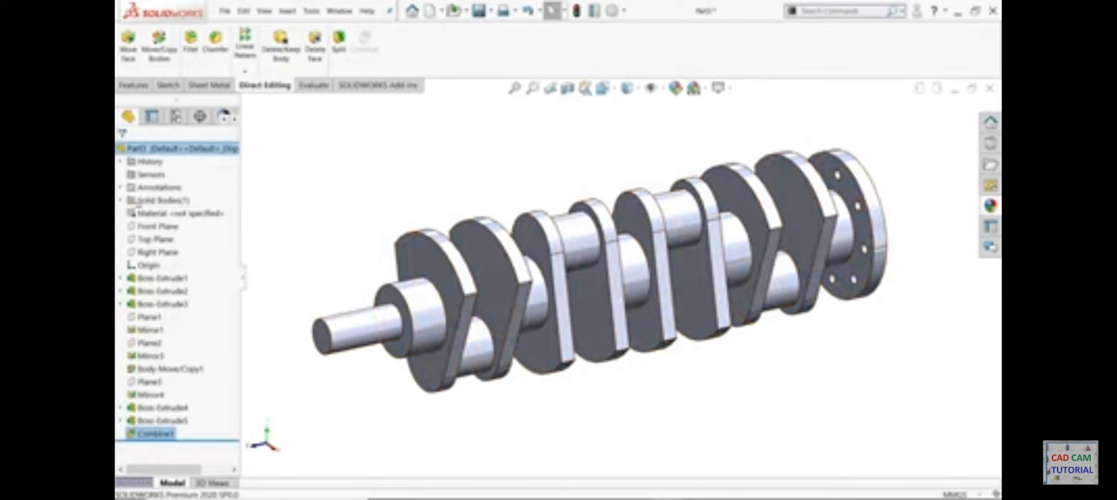
pyautogui.click(306, 235)
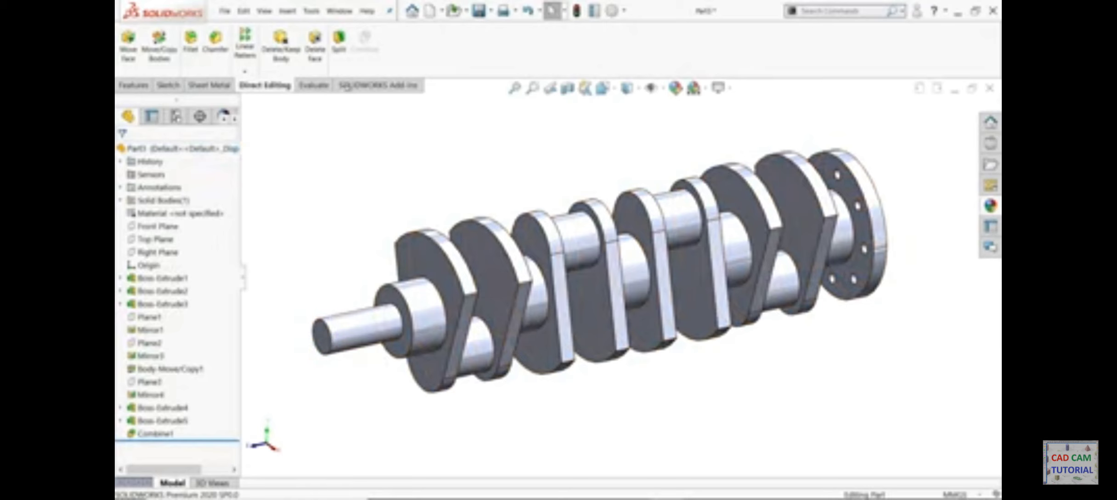
# Fillet the free shaft end's outer edge and all the crankshaft's concave edges with a 3 mm radius
pyautogui.click(198, 49)
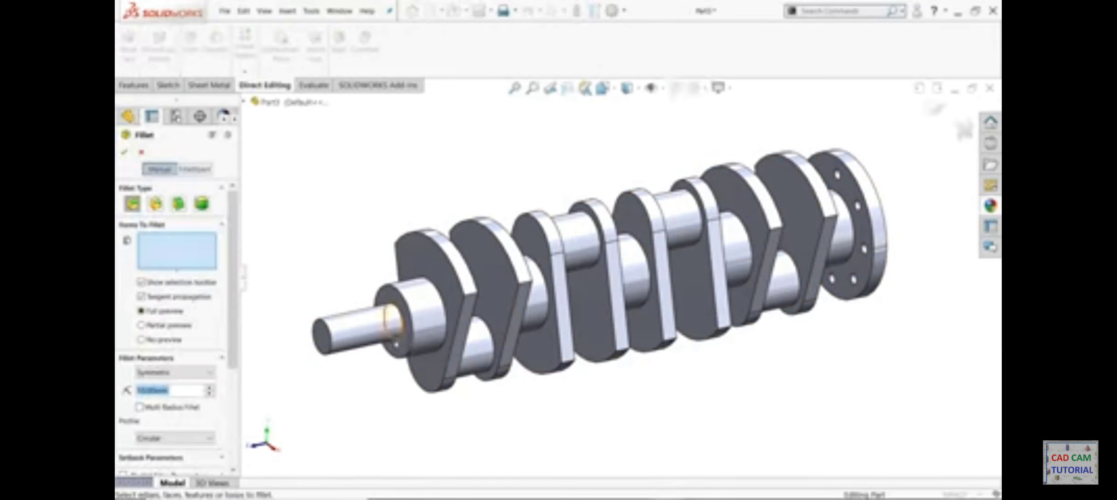
pyautogui.scroll(-5, 402, 345)
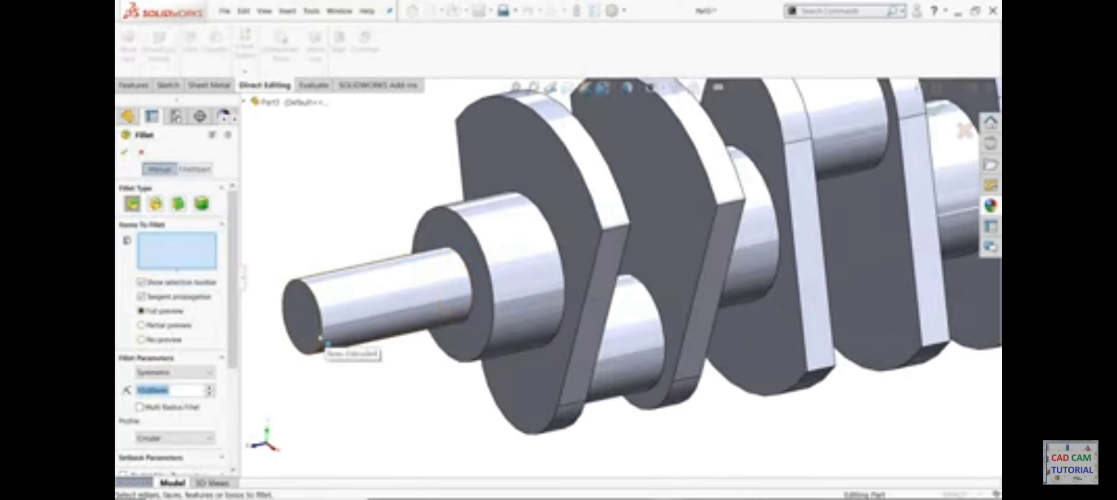
pyautogui.write('5')
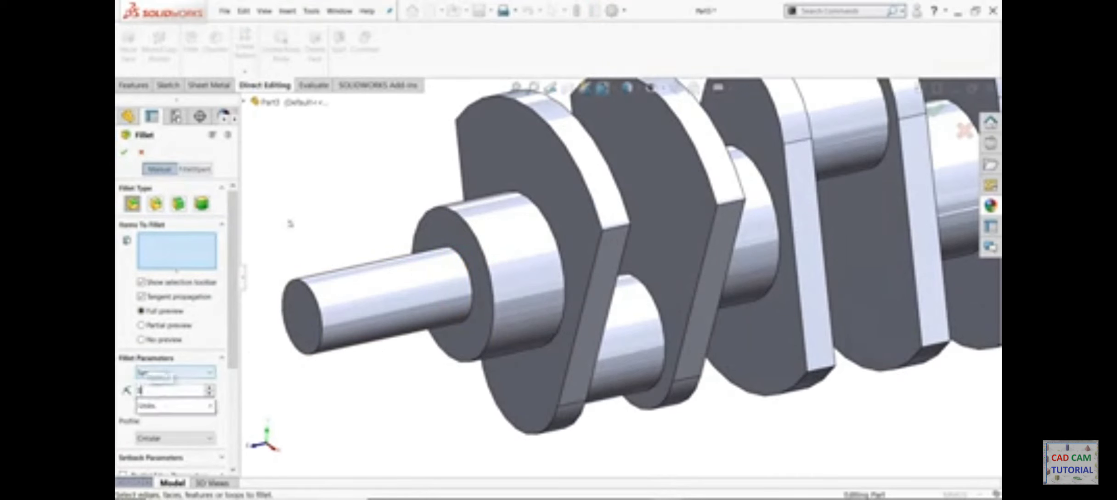
pyautogui.click(322, 310)
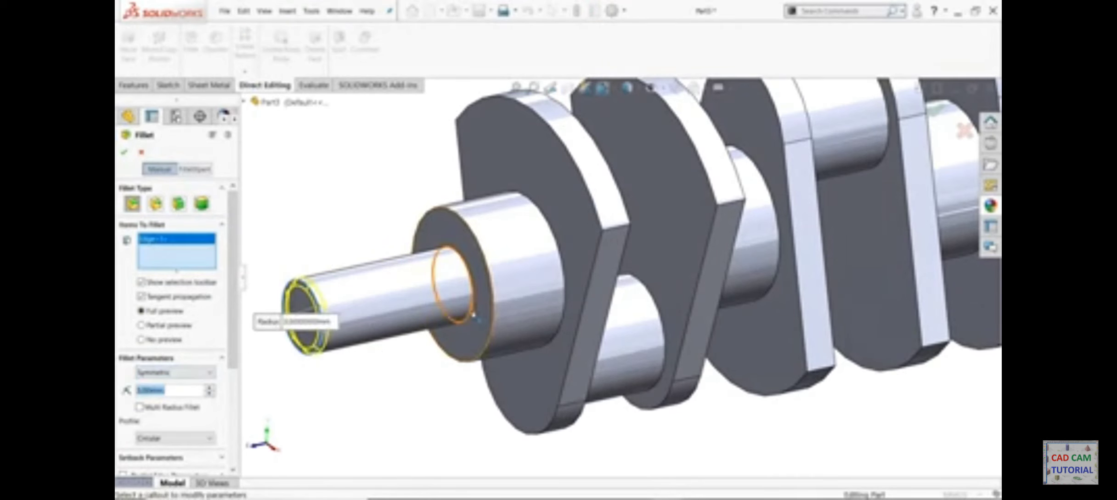
pyautogui.click(471, 316)
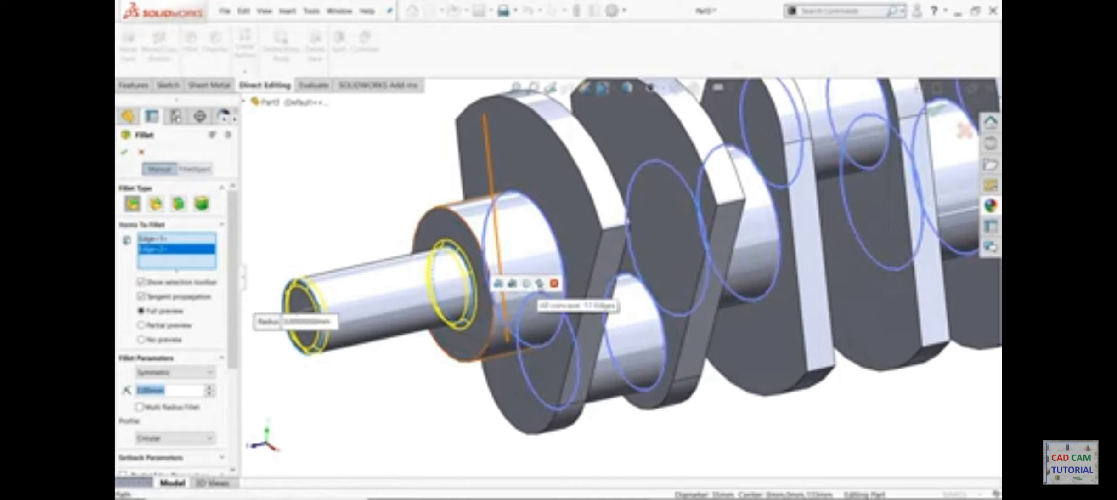
pyautogui.click(539, 285)
pyautogui.press('f')
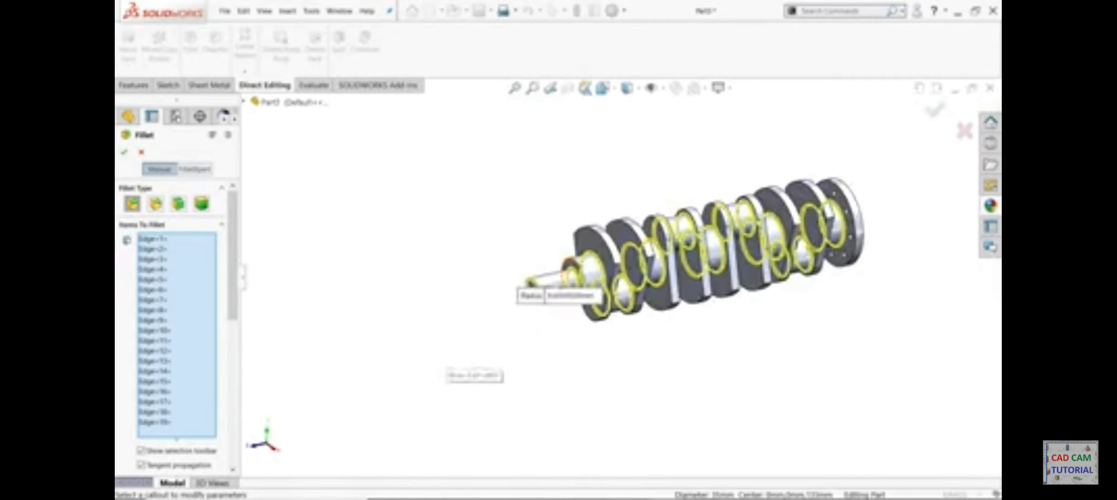
pyautogui.scroll(-3, 854, 234)
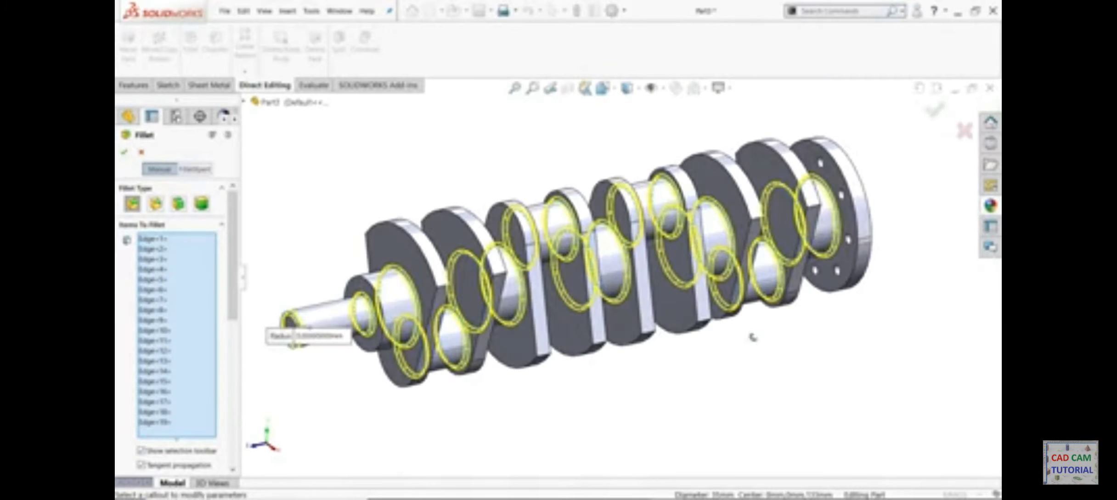
pyautogui.moveTo(753, 337)
pyautogui.mouseDown(button='middle')
pyautogui.moveTo(709, 332)
pyautogui.moveTo(752, 340)
pyautogui.mouseUp(button='middle')
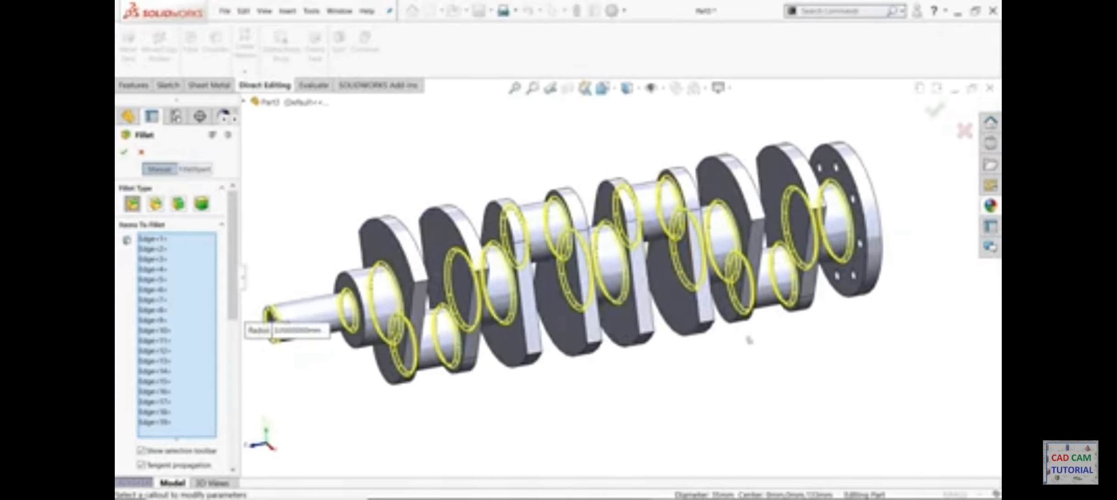
pyautogui.press('Return')
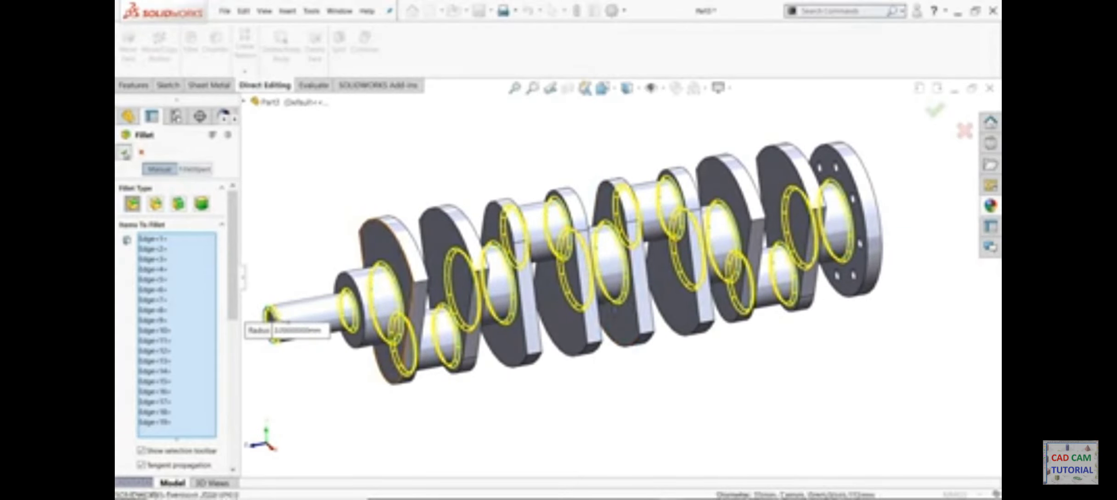
pyautogui.moveTo(416, 198); pyautogui.dragTo(424, 180, button='middle')
# Save the part as 3.crankshaft in the 4 Cylinder Engine folder
pyautogui.click(133, 85)
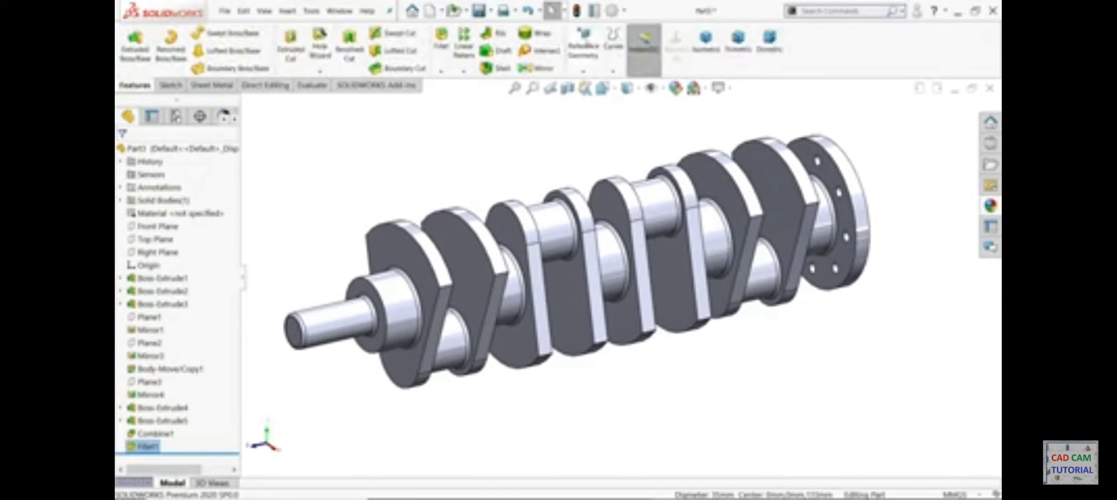
pyautogui.hotkey('ctrl', 's')
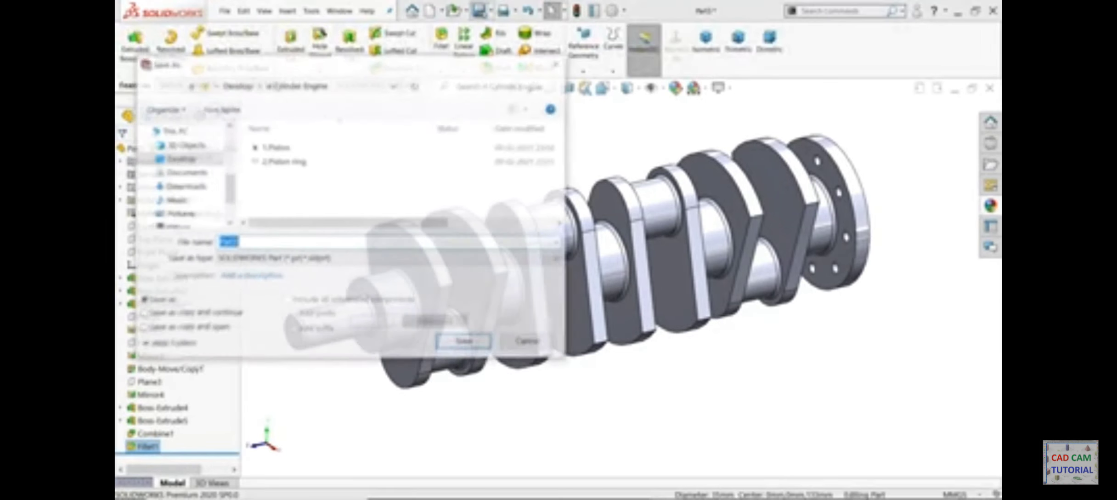
pyautogui.write('1')
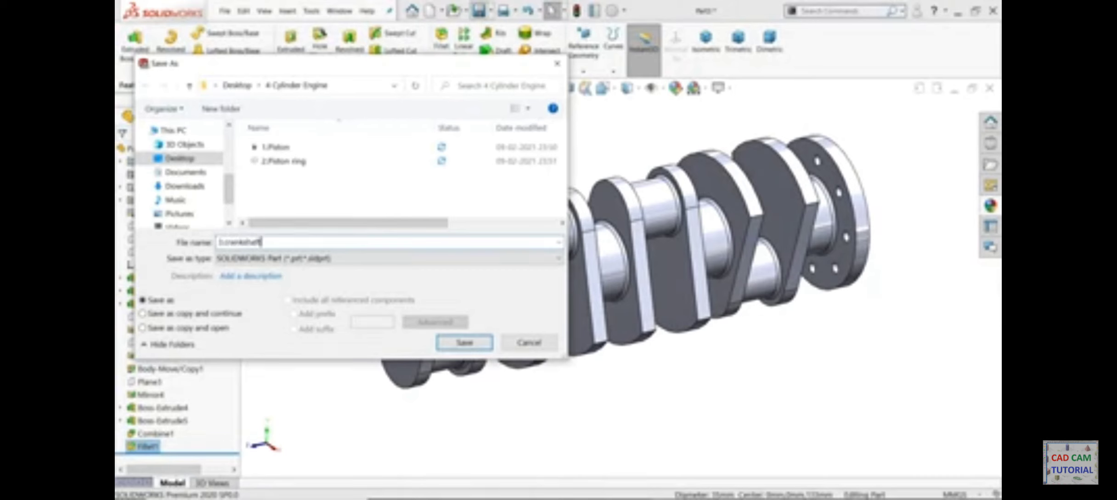
pyautogui.press('Return')
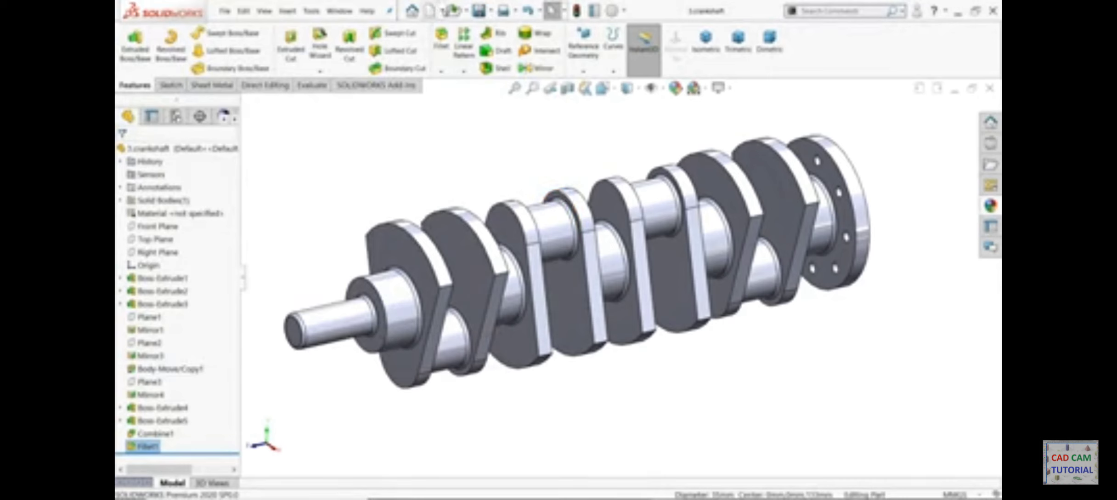
# Create a new part and apply the Plain White scene to it
pyautogui.click(444, 11)
pyautogui.click(448, 27)
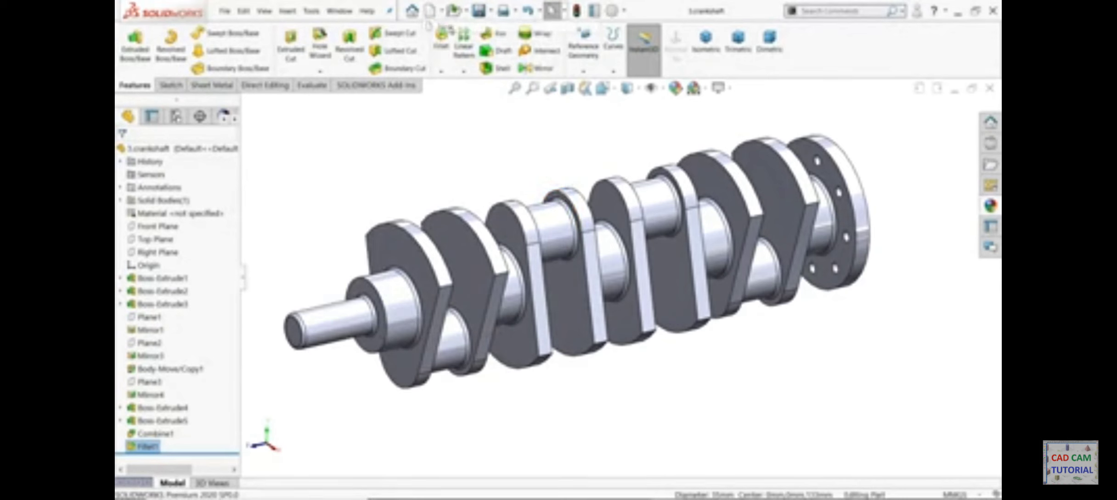
pyautogui.click(476, 366)
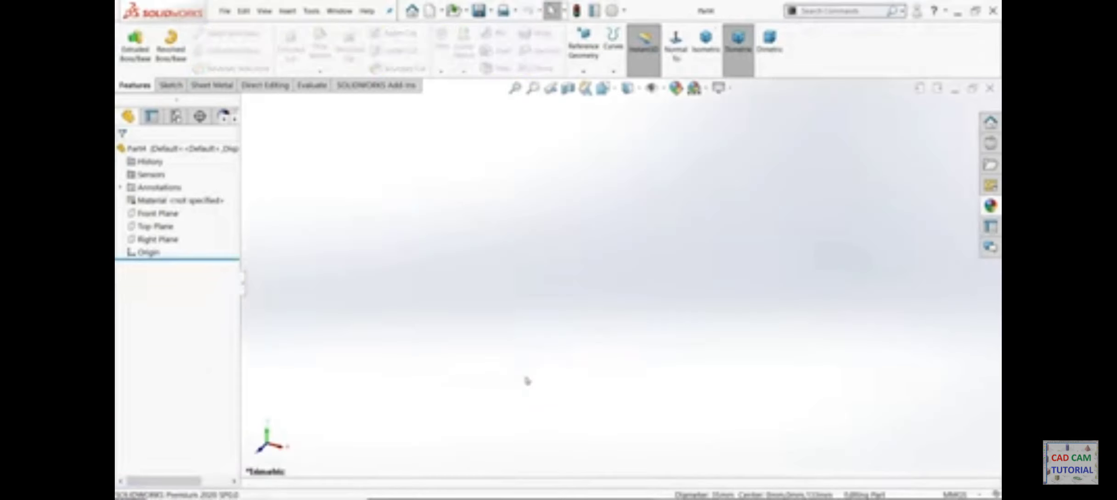
pyautogui.click(694, 88)
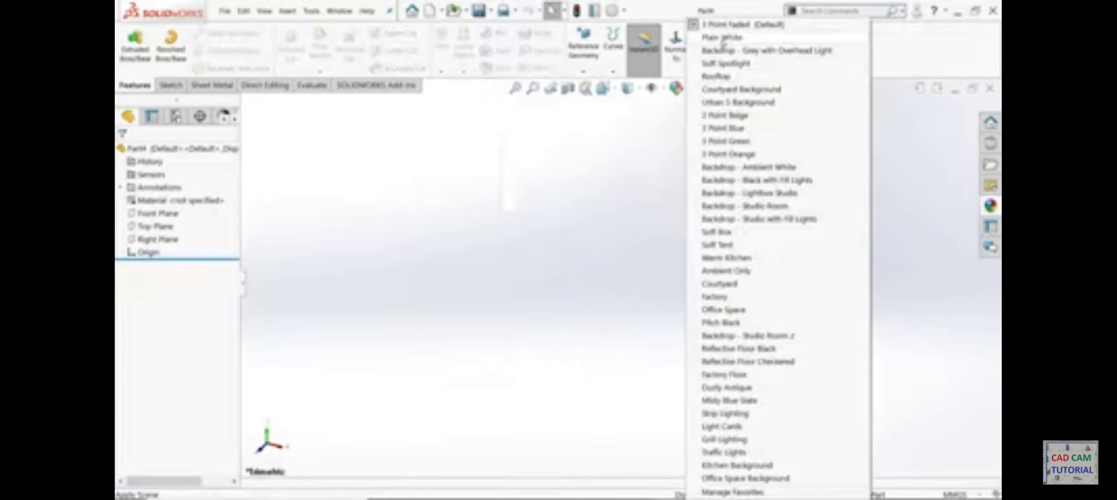
pyautogui.click(717, 35)
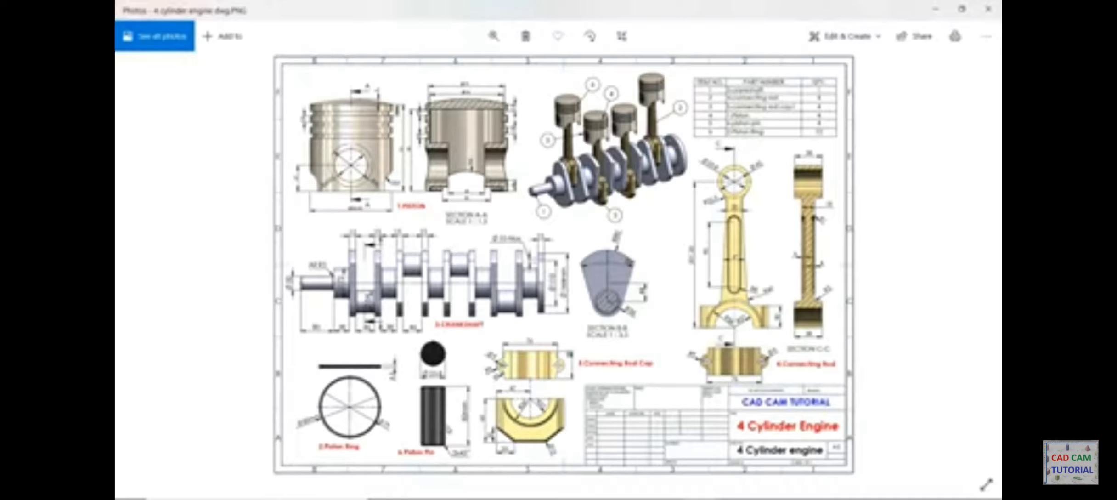
# Examine the connecting rod's front and section views with their dimensions in the 4 cylinder engine drawing in Photos
pyautogui.scroll(5, 558, 261)
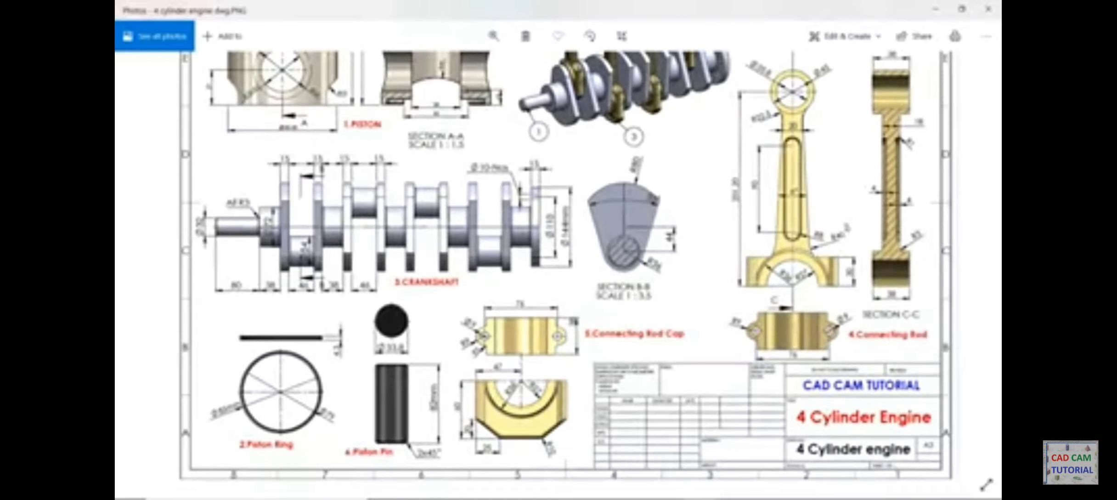
pyautogui.moveTo(845, 225)
pyautogui.mouseDown()
pyautogui.moveTo(741, 286)
pyautogui.moveTo(846, 290)
pyautogui.mouseUp()
pyautogui.scroll(4, 875, 253)
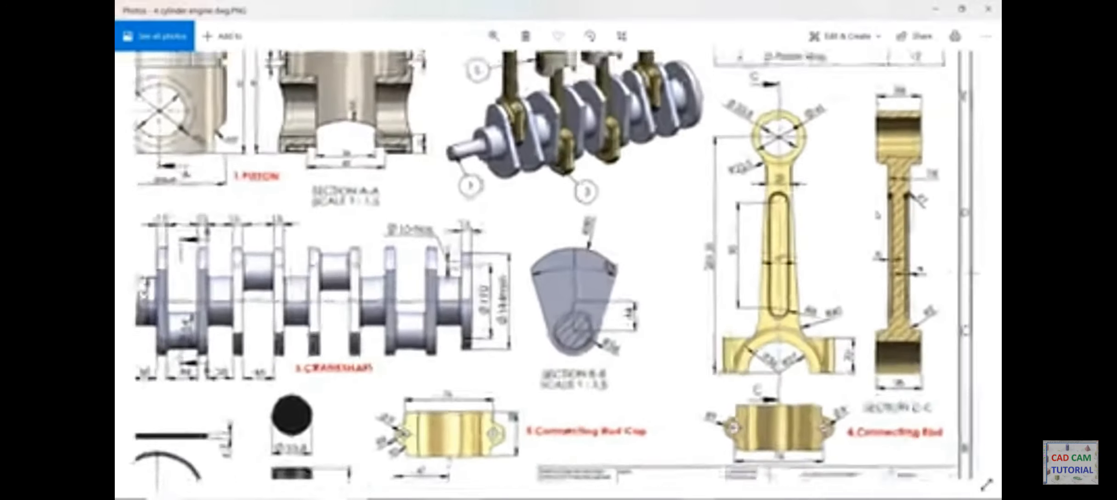
pyautogui.scroll(-3, 875, 253)
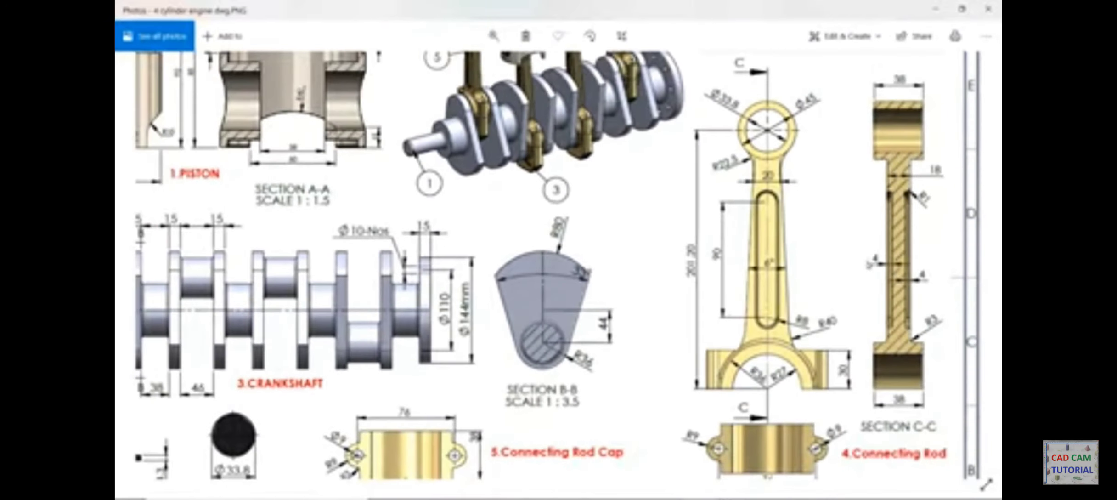
pyautogui.scroll(2, 875, 252)
pyautogui.moveTo(822, 277); pyautogui.dragTo(815, 267)
pyautogui.moveTo(716, 169); pyautogui.dragTo(761, 171)
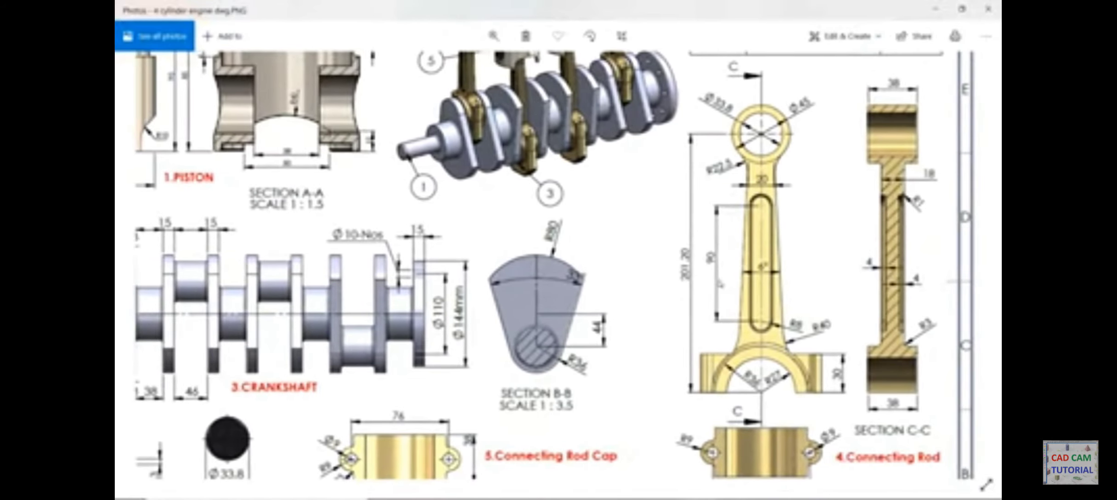
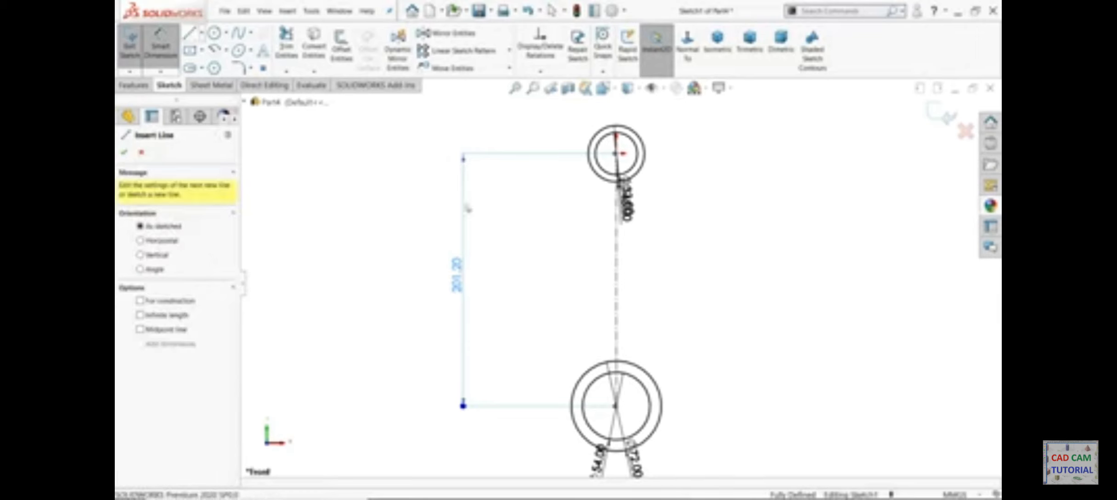
# Sketch a slanted line on one side of the centreline from near the small end down to the big end's outer circle
pyautogui.scroll(-3, 601, 243)
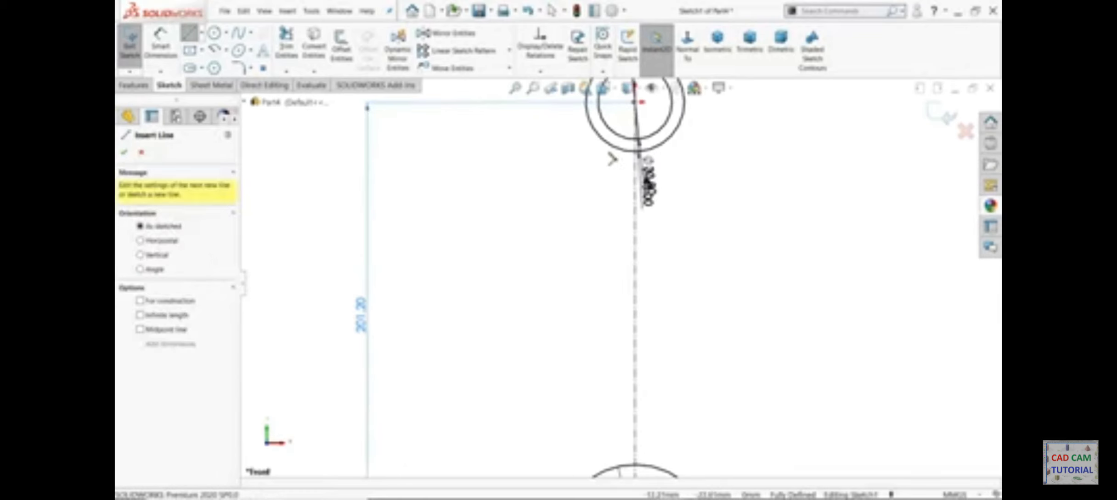
pyautogui.click(611, 151)
pyautogui.click(570, 388)
pyautogui.scroll(2, 590, 322)
pyautogui.scroll(-3, 593, 399)
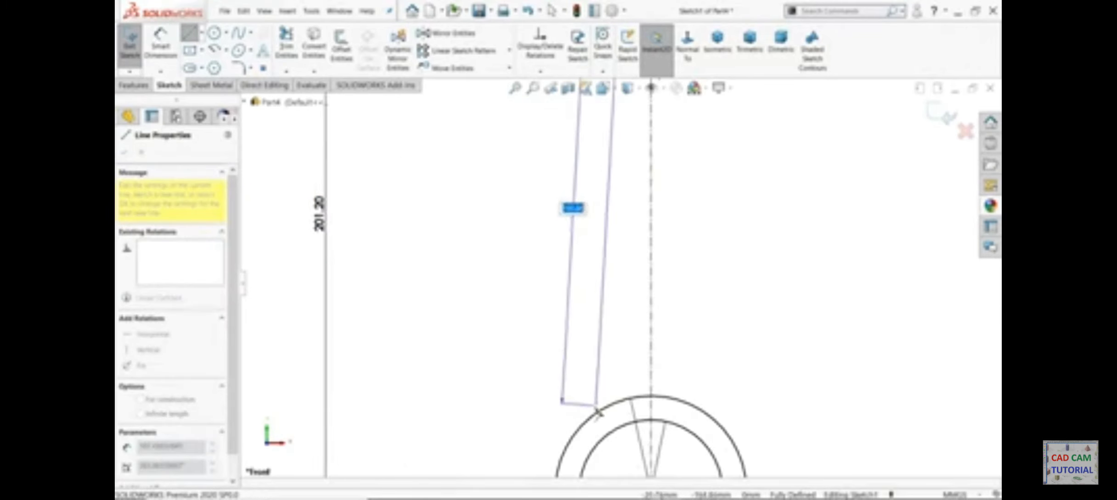
pyautogui.click(594, 417)
pyautogui.rightClick(551, 342)
pyautogui.click(568, 345)
# Make the slanted line's upper endpoint coincident with the small end's outer circle
pyautogui.moveTo(686, 252); pyautogui.dragTo(560, 292)
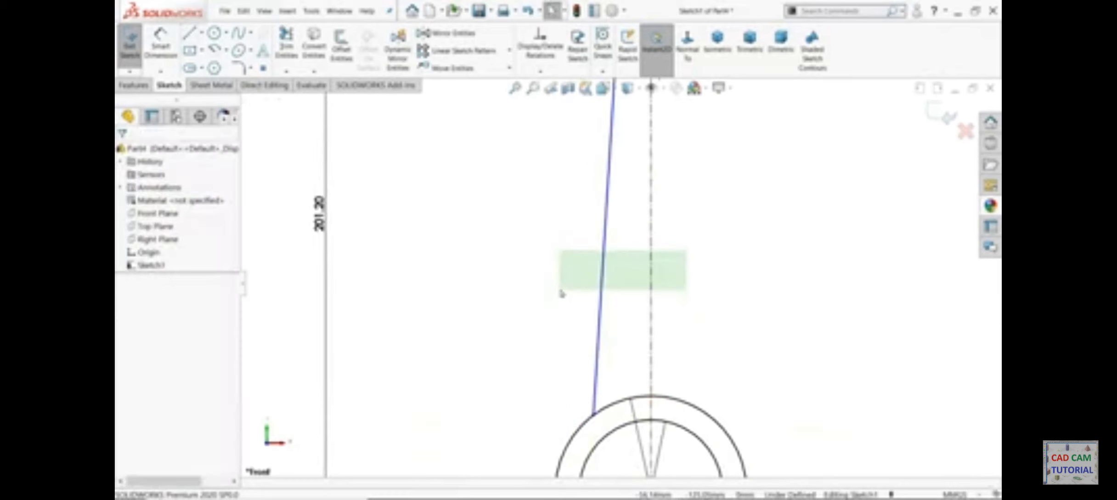
pyautogui.scroll(5, 694, 276)
pyautogui.scroll(-8, 597, 285)
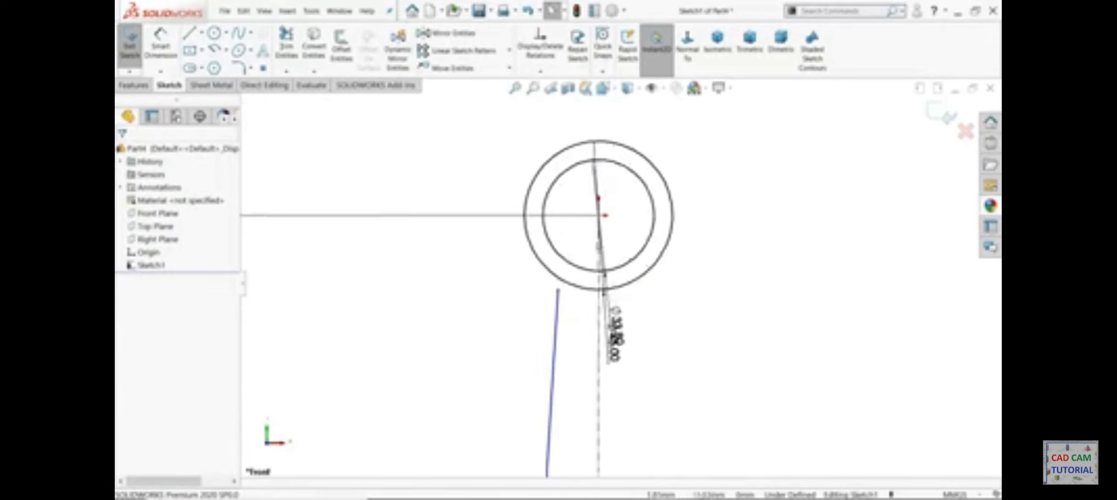
pyautogui.click(551, 301)
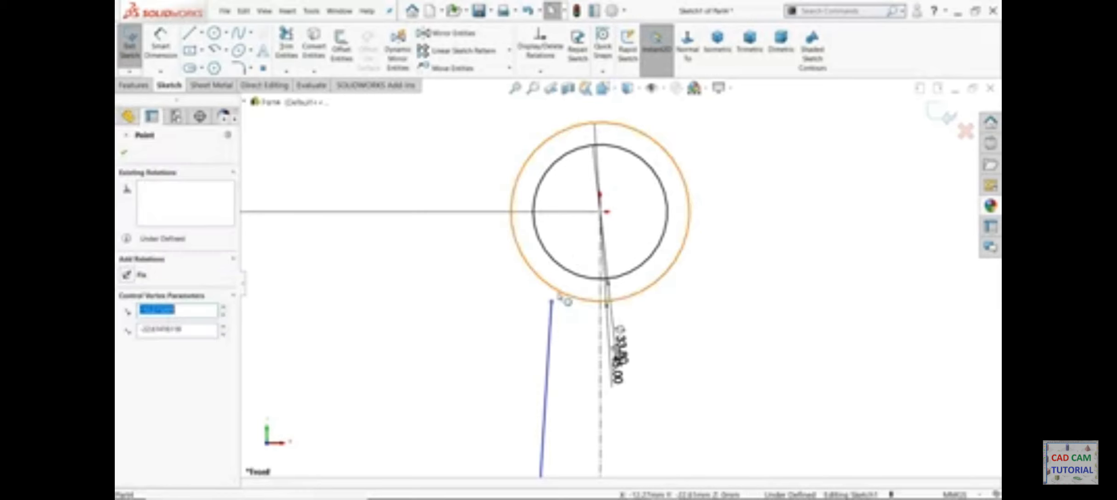
pyautogui.keyDown('ctrl'); pyautogui.click(562, 295); pyautogui.keyUp('ctrl')
pyautogui.click(599, 251)
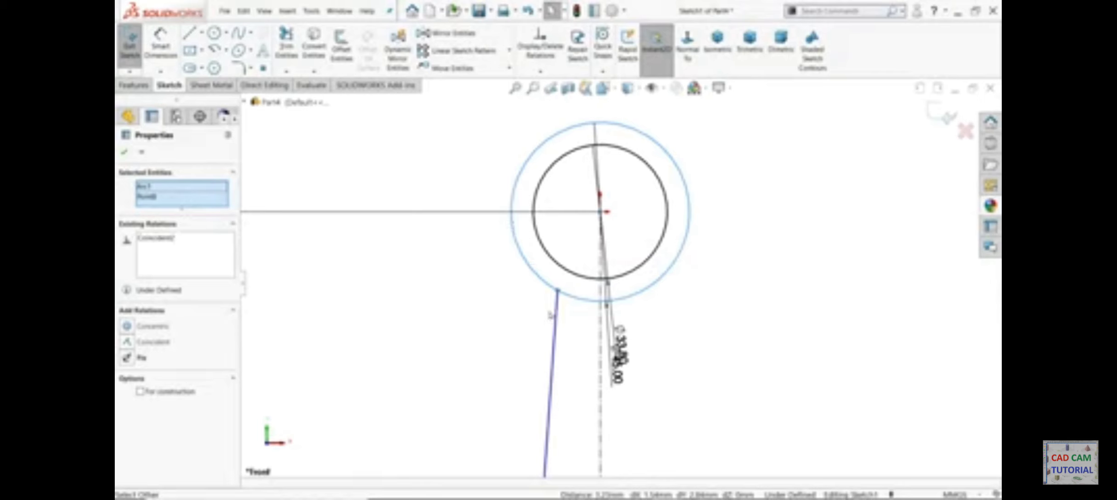
# Mirror the slanted shank line about the vertical centreline
pyautogui.scroll(-5, 568, 313)
pyautogui.click(656, 358)
pyautogui.moveTo(653, 340); pyautogui.dragTo(554, 369)
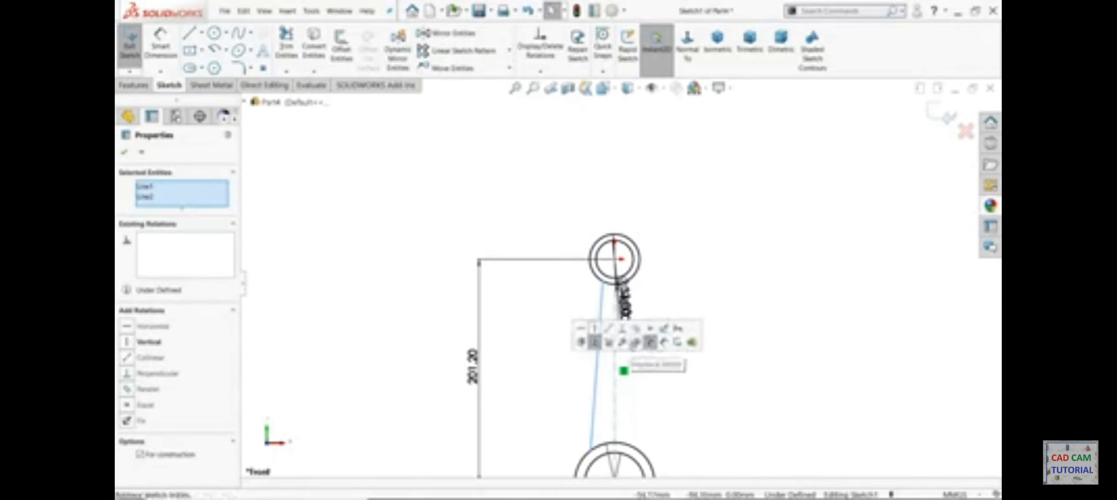
pyautogui.click(463, 33)
# Dimension the distance between the two shank lines' upper endpoints and set it to 20 mm
pyautogui.click(160, 44)
pyautogui.scroll(10, 689, 301)
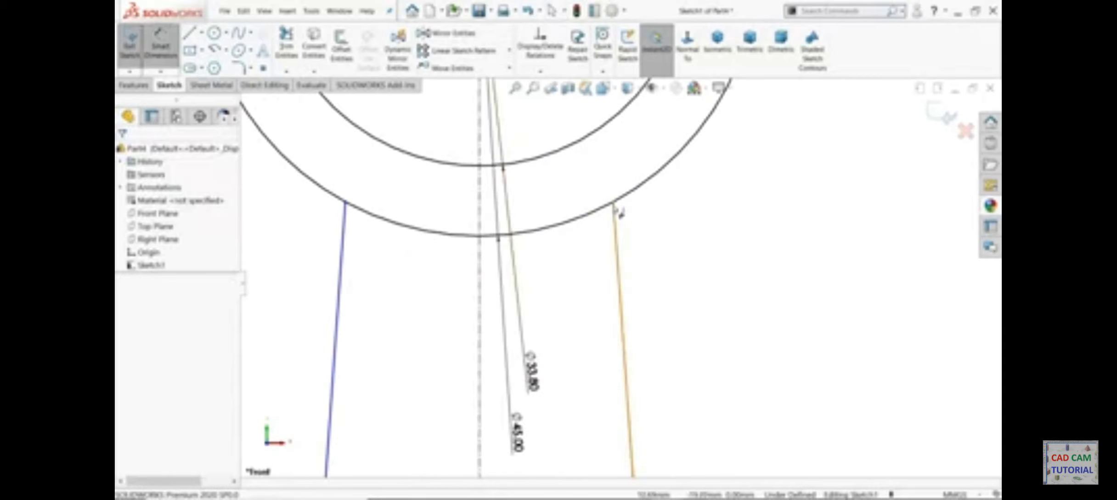
pyautogui.click(347, 205)
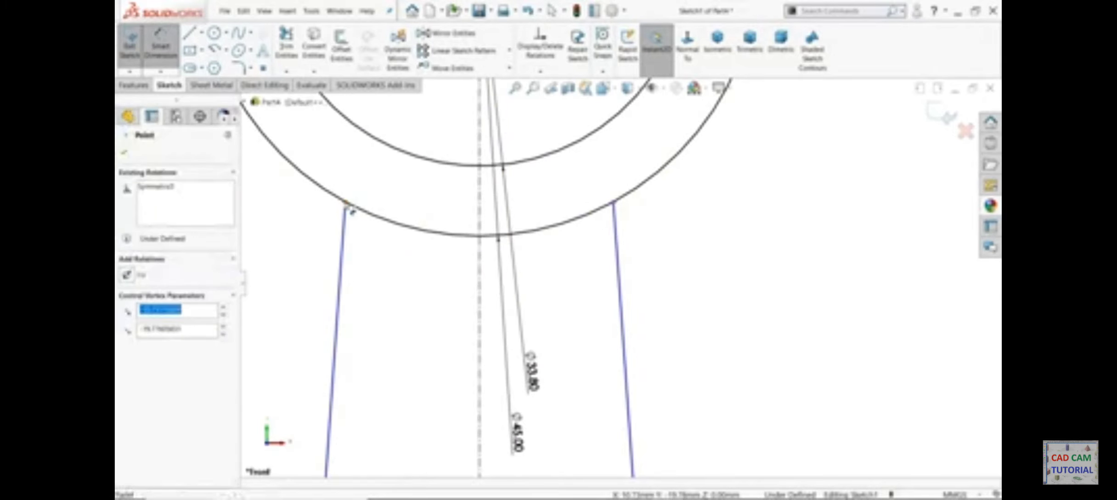
pyautogui.click(613, 202)
pyautogui.click(424, 283)
pyautogui.press('Return')
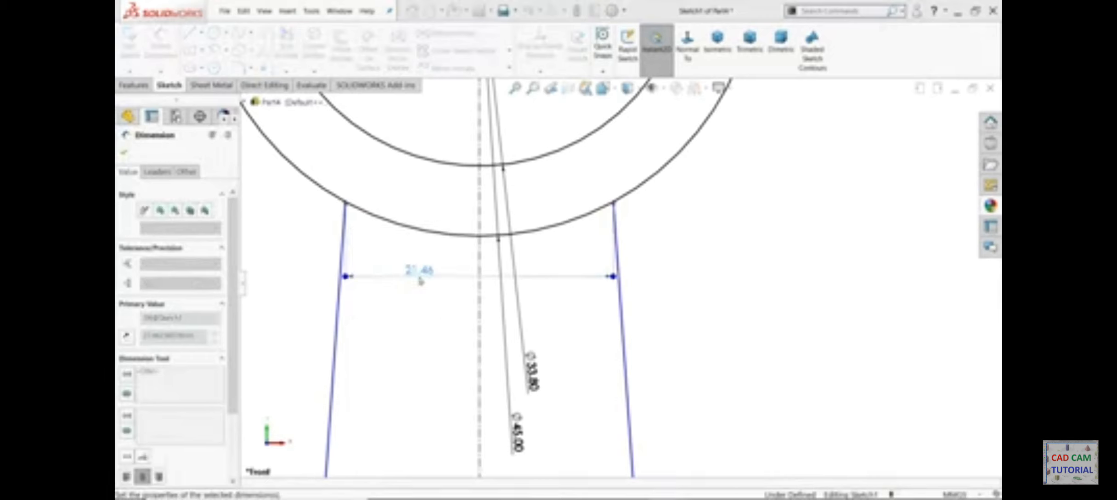
# Dimension the angle between the two shank lines and set it to 6 degrees
pyautogui.click(348, 358)
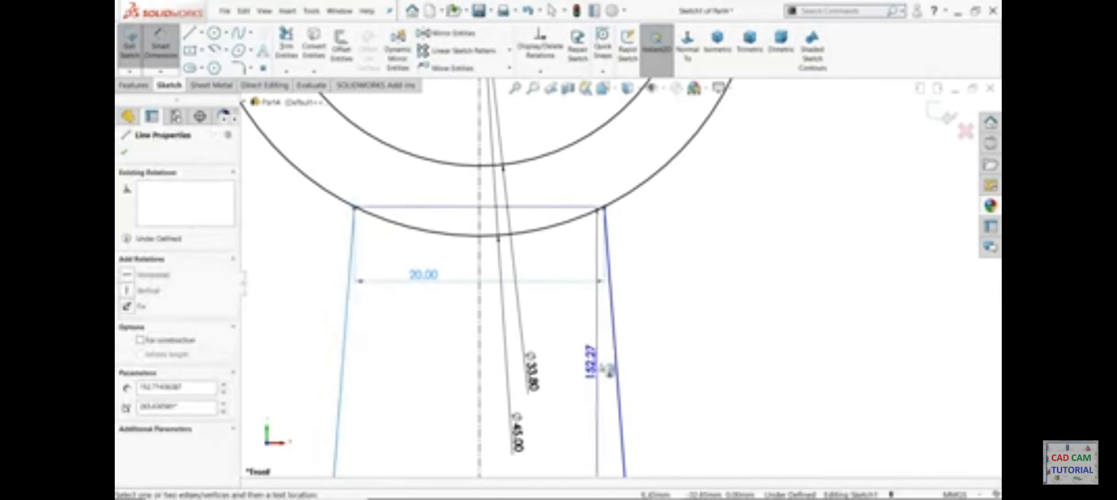
pyautogui.click(611, 370)
pyautogui.click(571, 394)
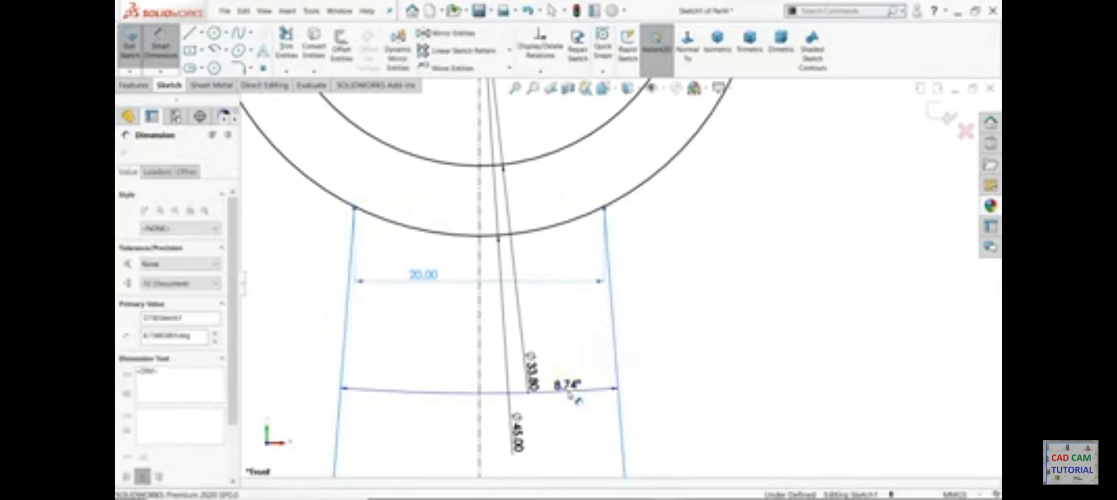
pyautogui.write('6')
pyautogui.press('Return')
pyautogui.scroll(5, 639, 333)
pyautogui.scroll(5, 643, 338)
pyautogui.press('f')
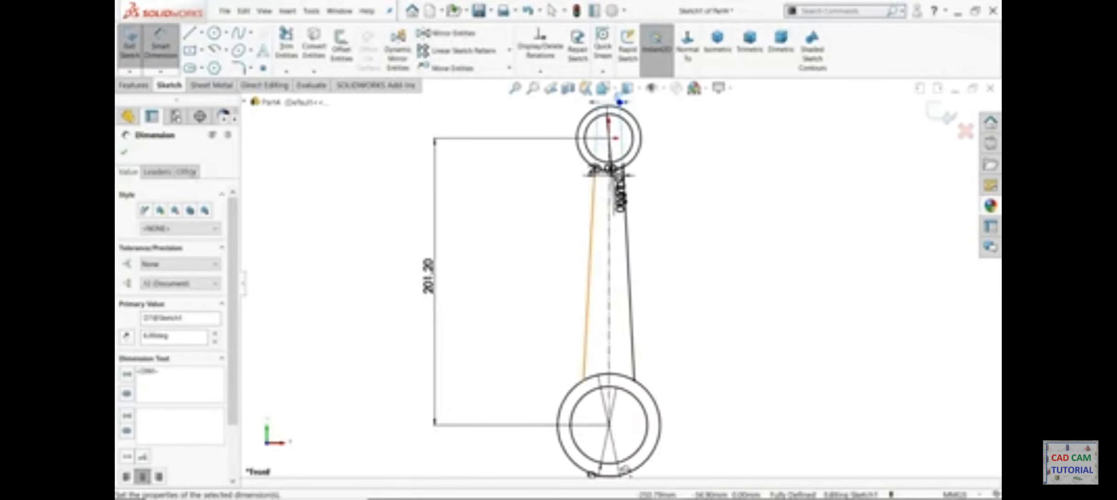
# Extrude the small-end and big-end ring regions of the connecting rod sketch 38 mm with the Mid Plane end condition
pyautogui.click(133, 85)
pyautogui.click(135, 46)
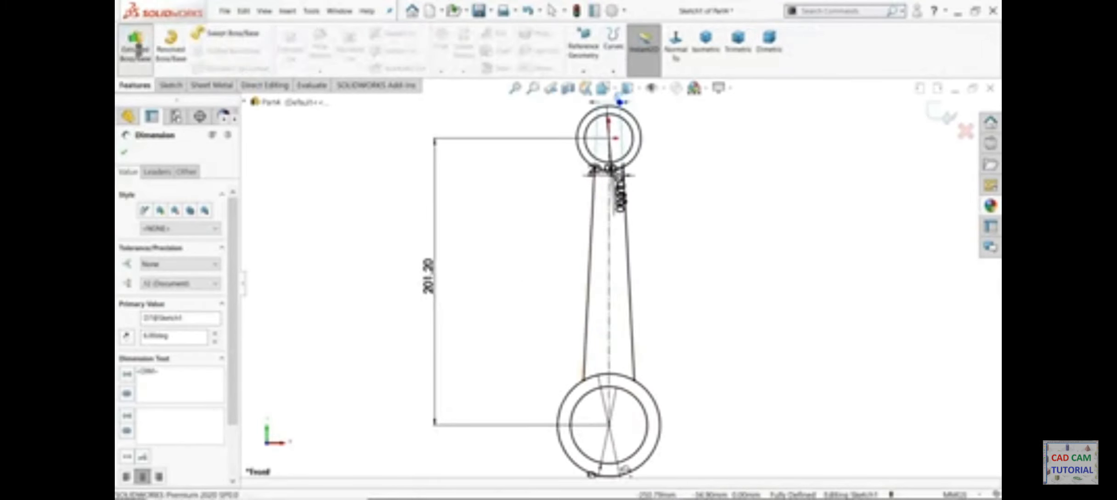
pyautogui.scroll(-3, 668, 175)
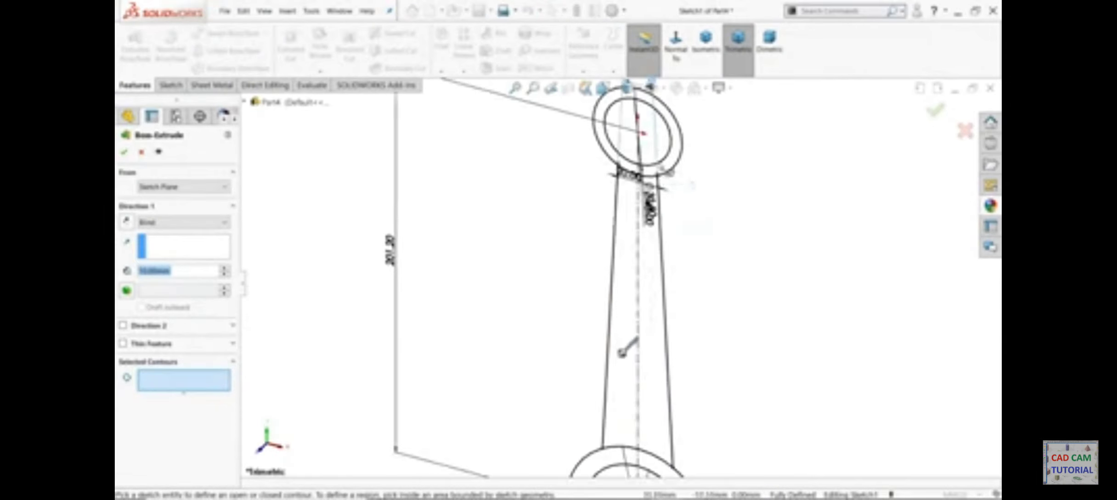
pyautogui.click(679, 169)
pyautogui.scroll(3, 670, 188)
pyautogui.scroll(-3, 650, 389)
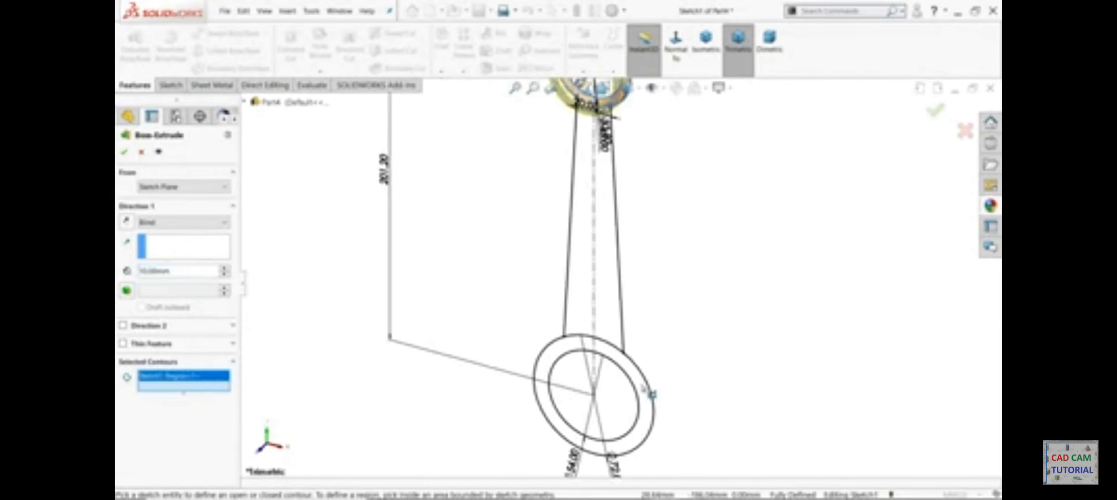
pyautogui.click(650, 390)
pyautogui.click(161, 221)
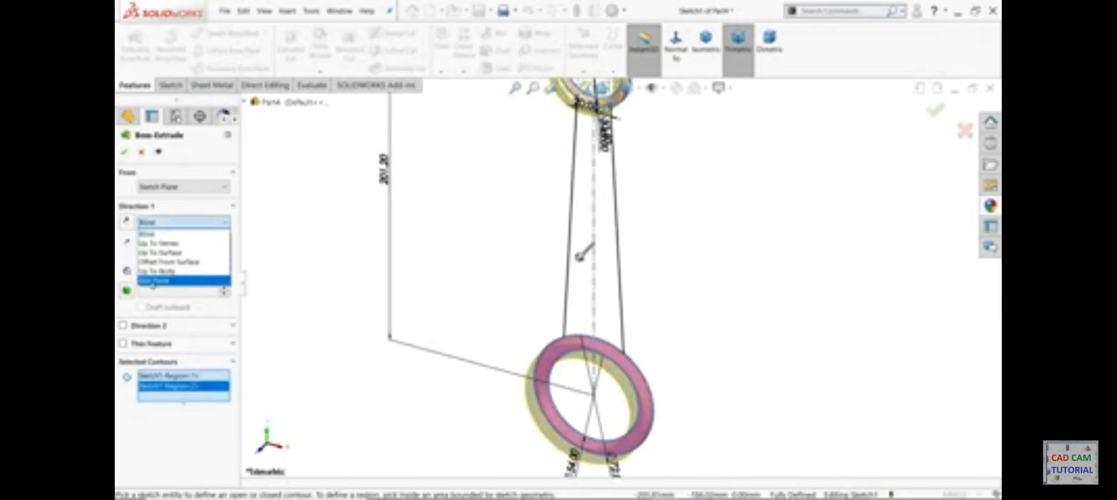
pyautogui.click(171, 282)
pyautogui.write('4')
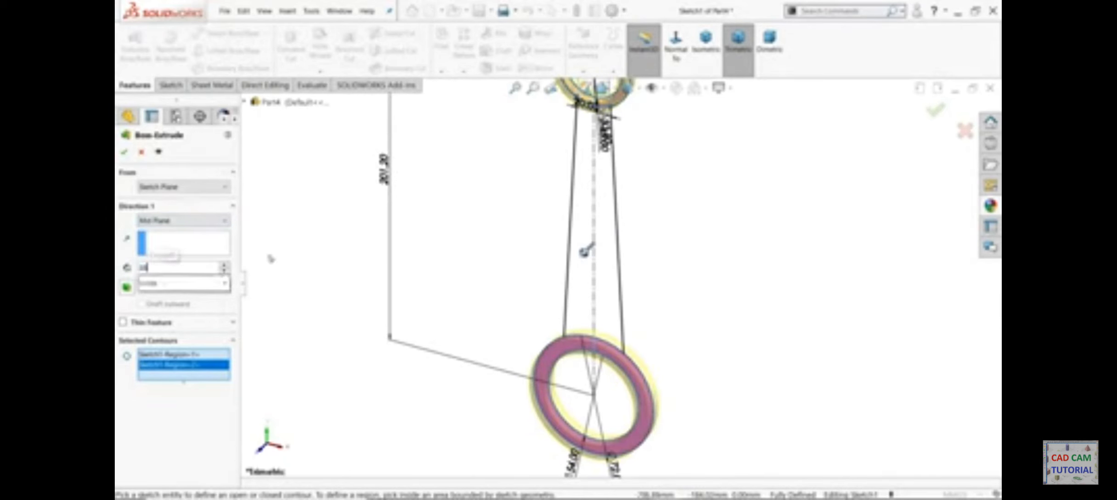
pyautogui.write('0')
pyautogui.press('Return')
pyautogui.moveTo(333, 303); pyautogui.dragTo(276, 226, button='middle')
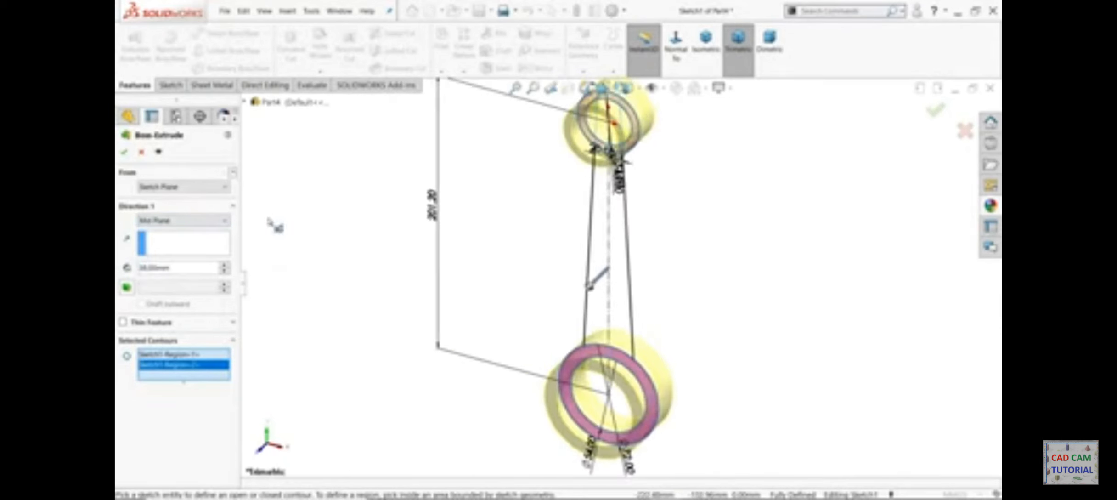
pyautogui.click(124, 153)
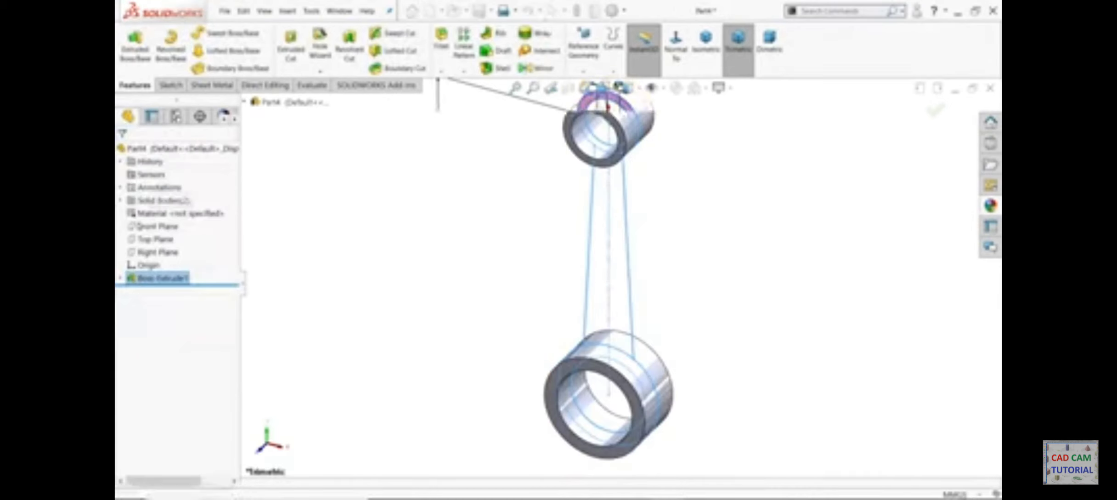
# Reuse the connecting rod sketch to extrude both halves of the shank region 16 mm with the Mid Plane end condition
pyautogui.click(120, 277)
pyautogui.click(159, 291)
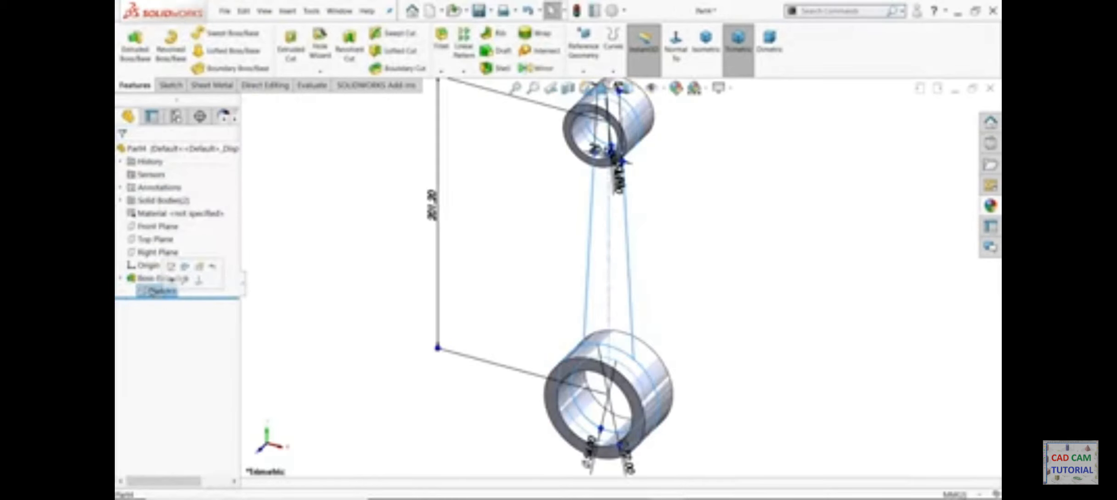
pyautogui.click(135, 46)
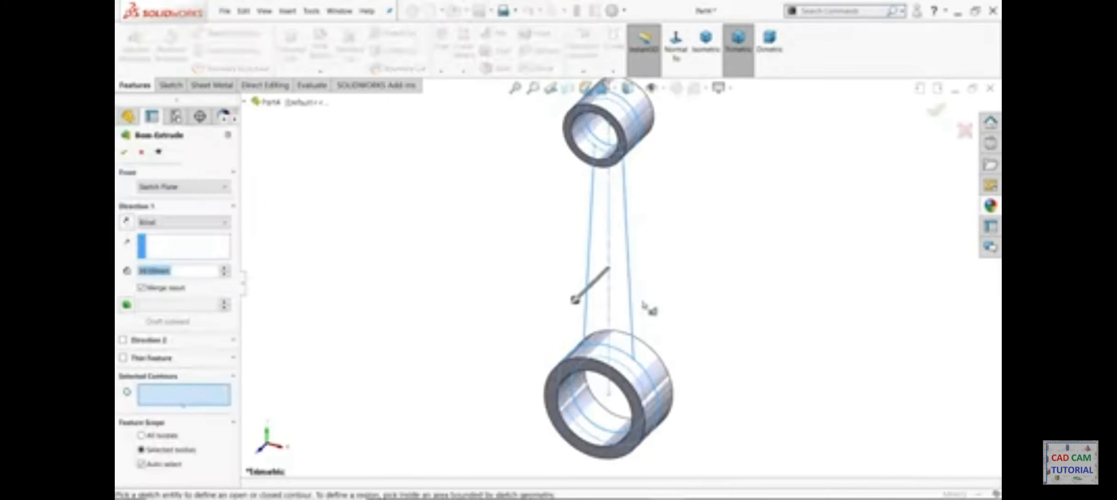
pyautogui.click(625, 303)
pyautogui.click(604, 296)
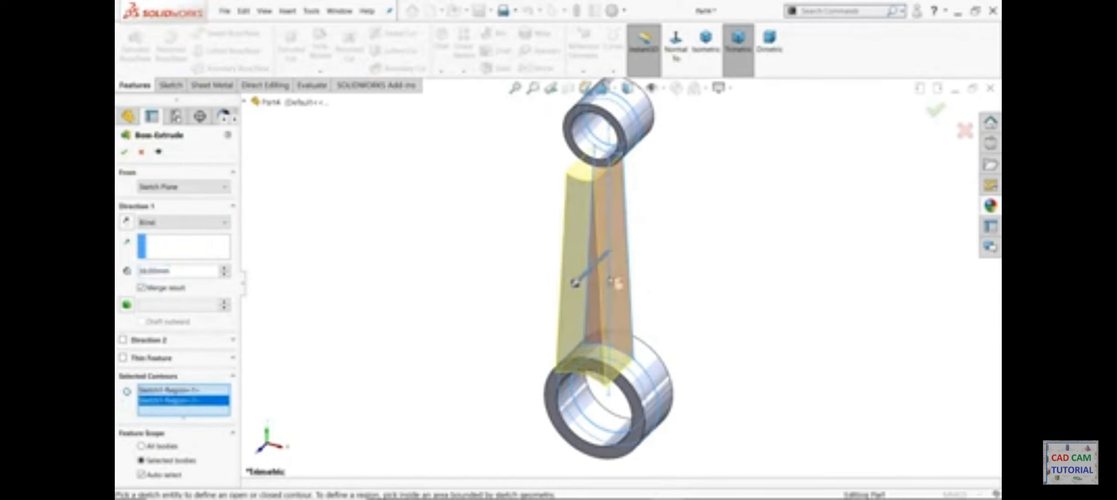
pyautogui.click(166, 224)
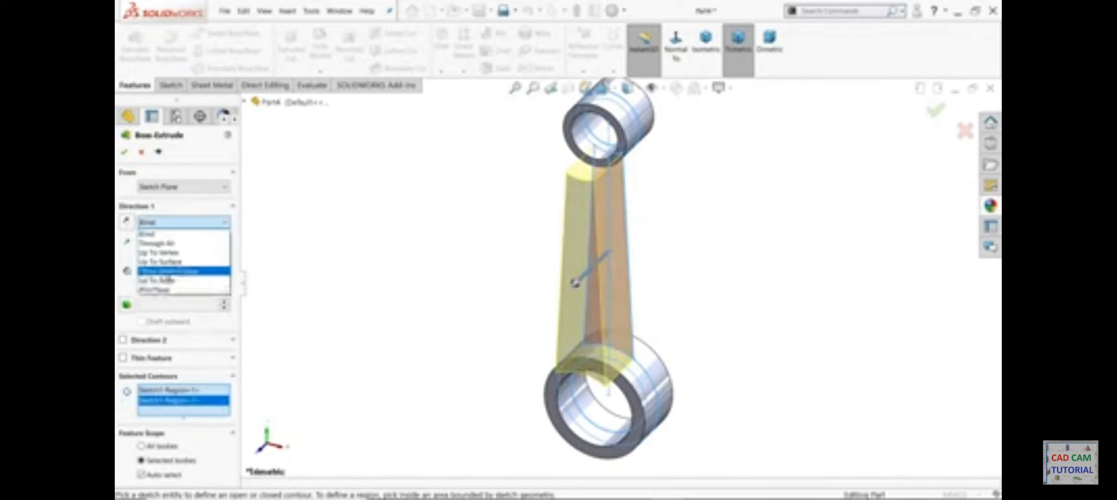
pyautogui.click(158, 299)
pyautogui.write('16')
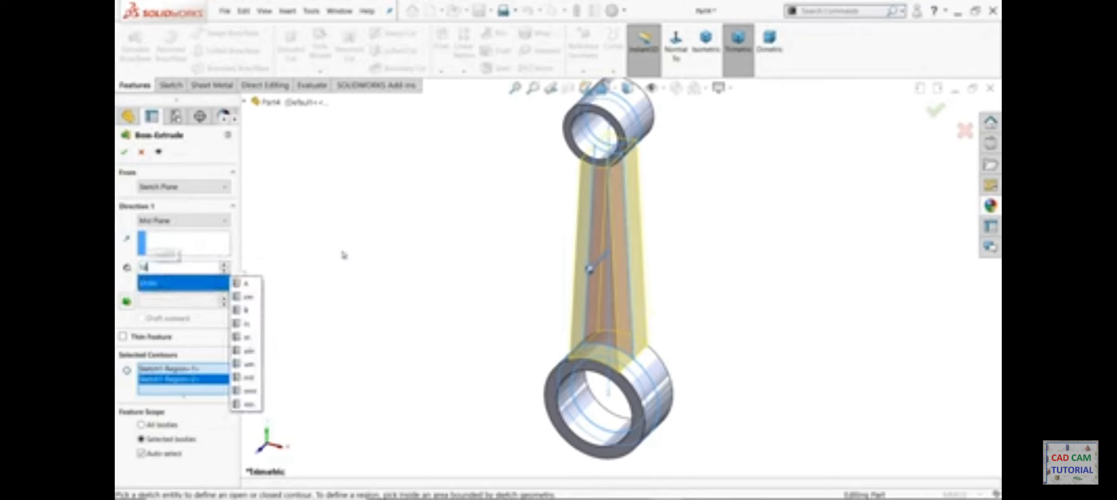
pyautogui.press('Return')
pyautogui.click(124, 152)
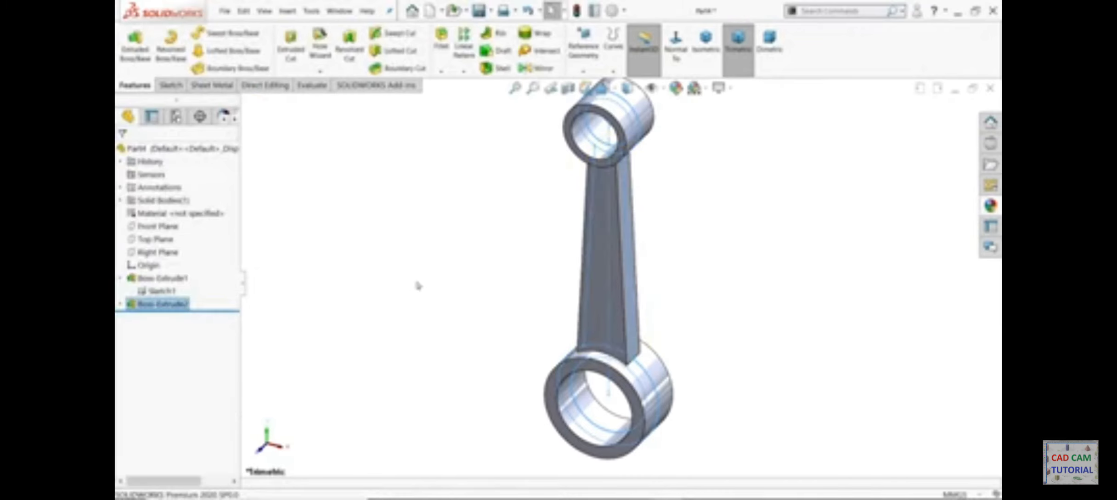
# Start a sketch on the shank's front face and draw a vertical centreline from the small end's centre to the big end's centre
pyautogui.click(604, 292)
pyautogui.click(641, 262)
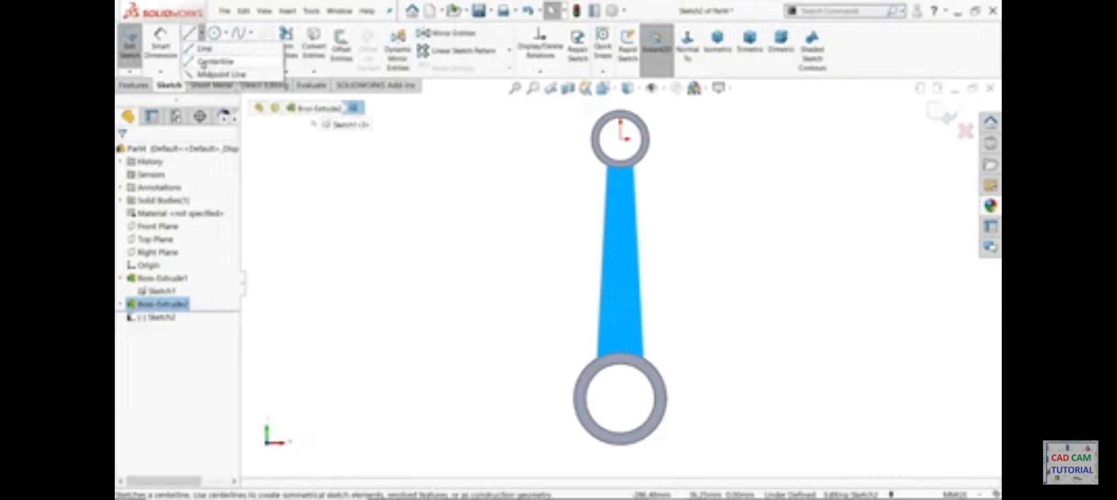
pyautogui.click(189, 33)
pyautogui.click(620, 139)
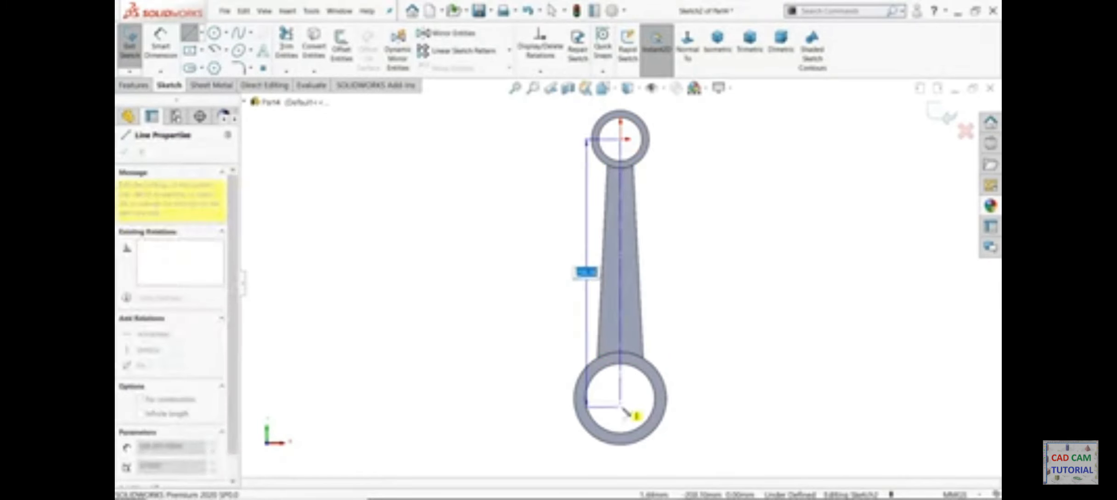
pyautogui.click(620, 398)
pyautogui.press('Escape')
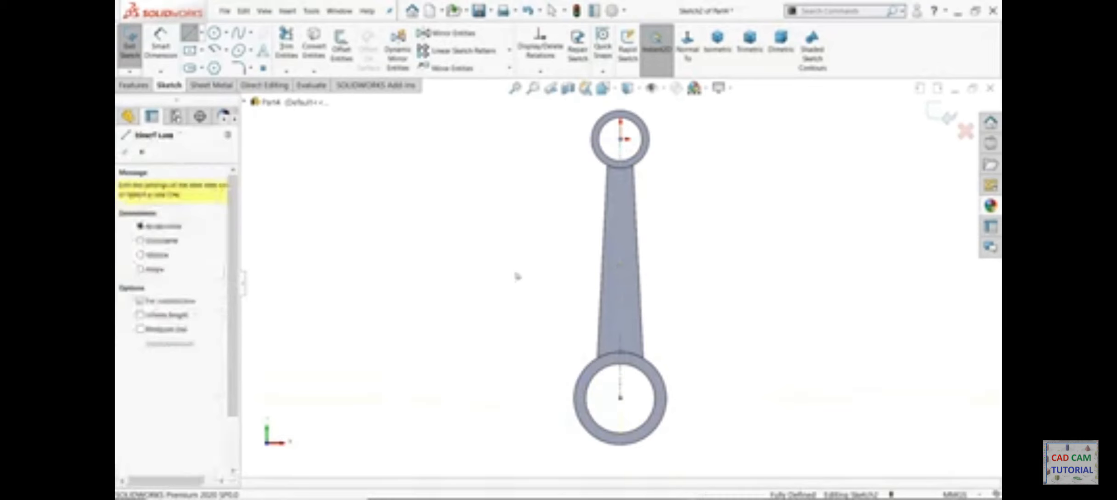
pyautogui.press('Escape')
# Sketch a vertical centerpoint straight slot about 84 mm long between arc centres and 19 mm wide, centred on the centreline's midpoint
pyautogui.click(201, 68)
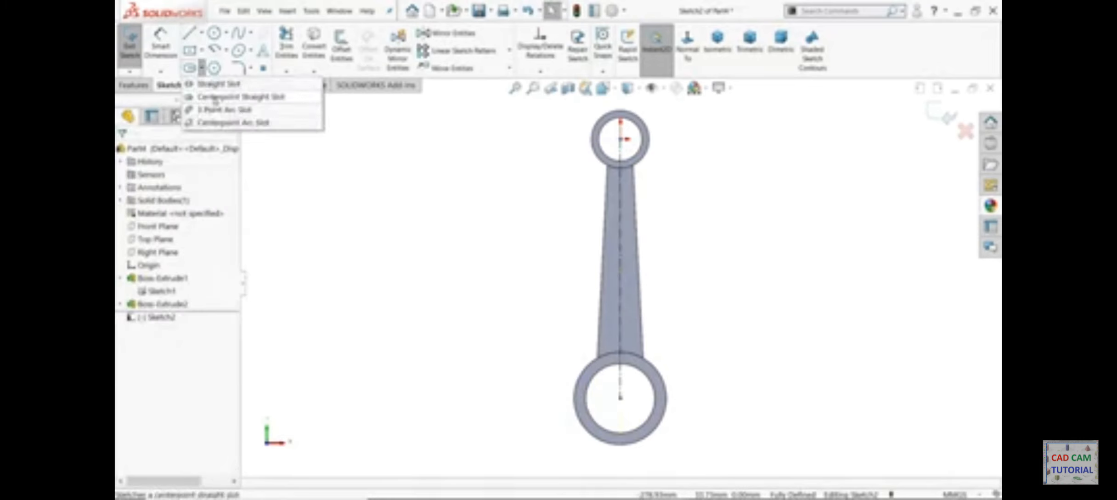
pyautogui.click(215, 96)
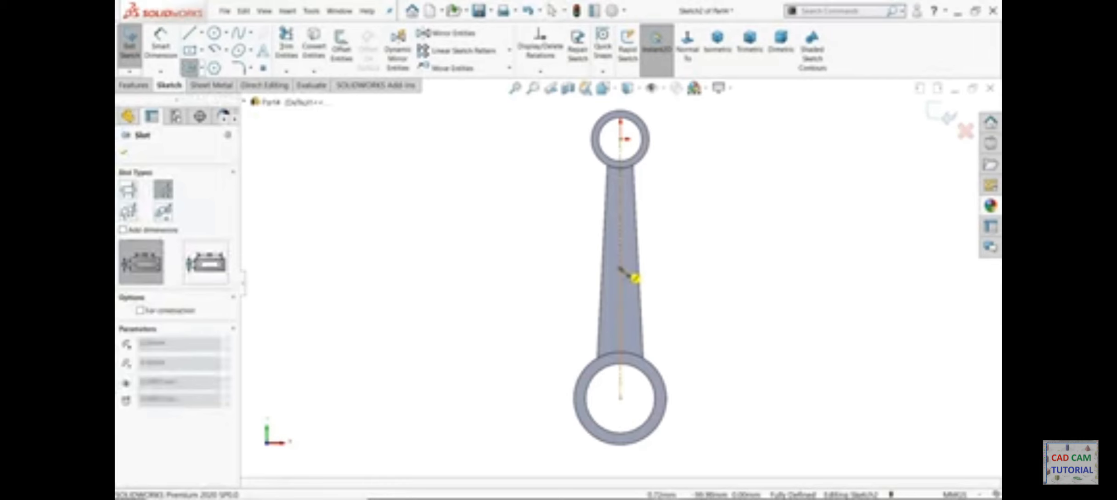
pyautogui.click(621, 269)
pyautogui.click(635, 225)
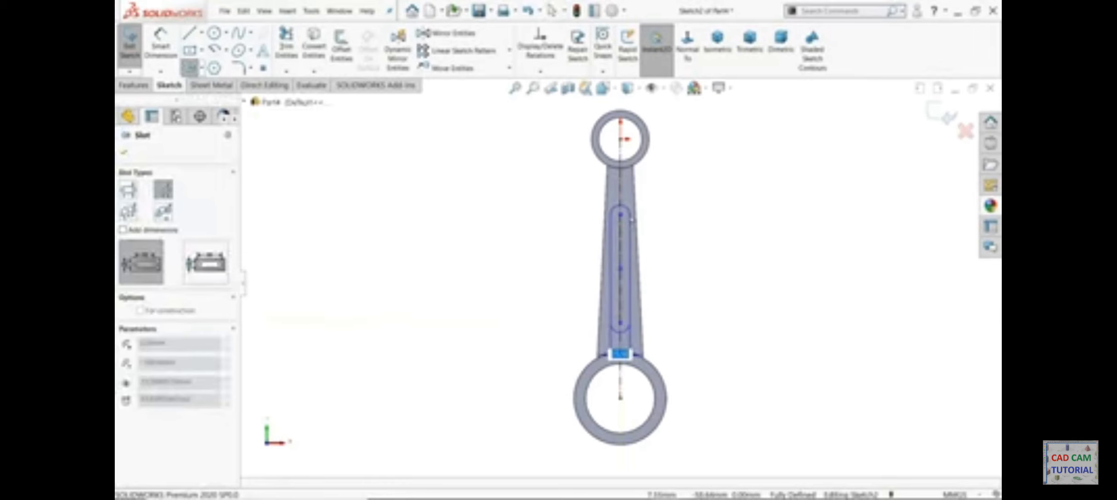
pyautogui.click(634, 220)
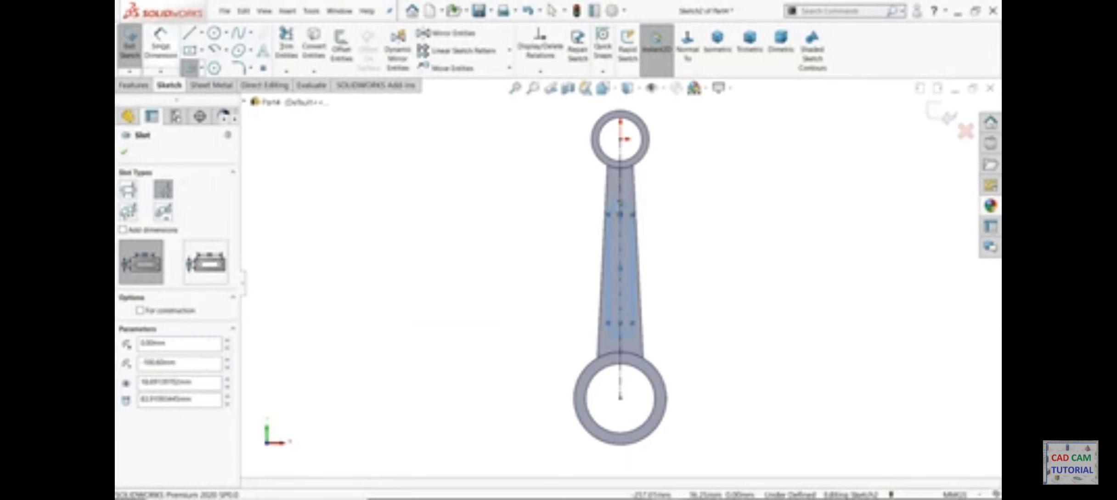
# Dimension the slot's straight side and set its length to 90 mm
pyautogui.click(161, 43)
pyautogui.scroll(-3, 638, 246)
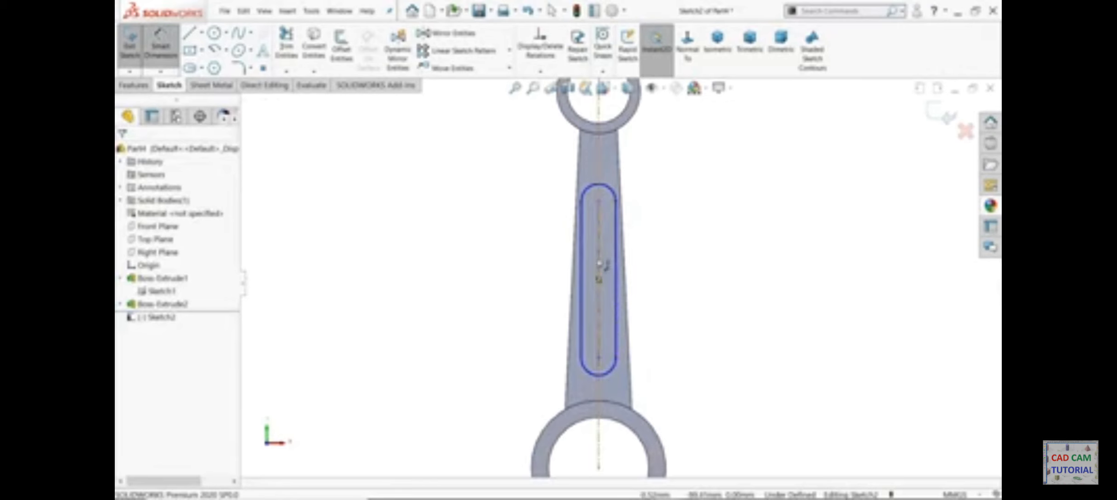
pyautogui.click(618, 251)
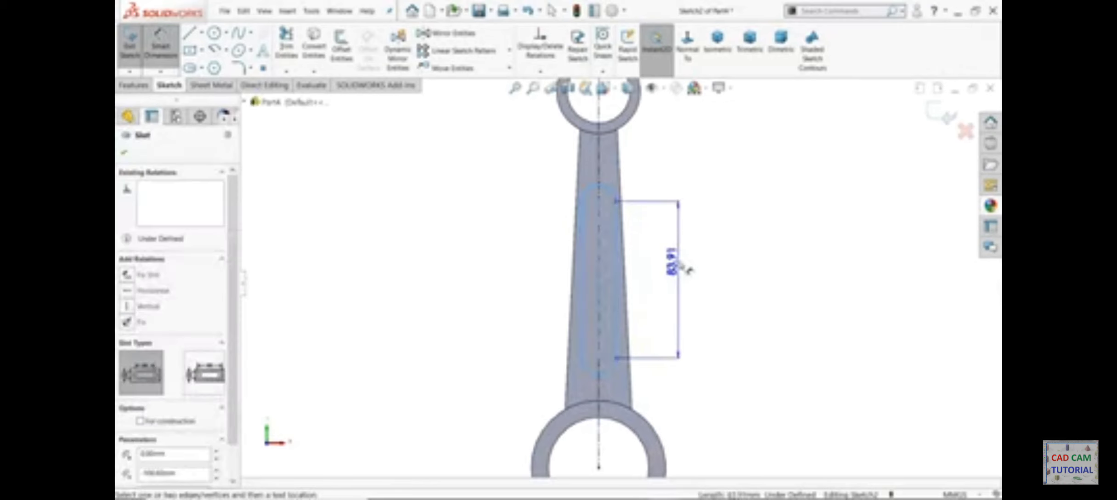
pyautogui.click(697, 271)
pyautogui.write('90')
pyautogui.press('Return')
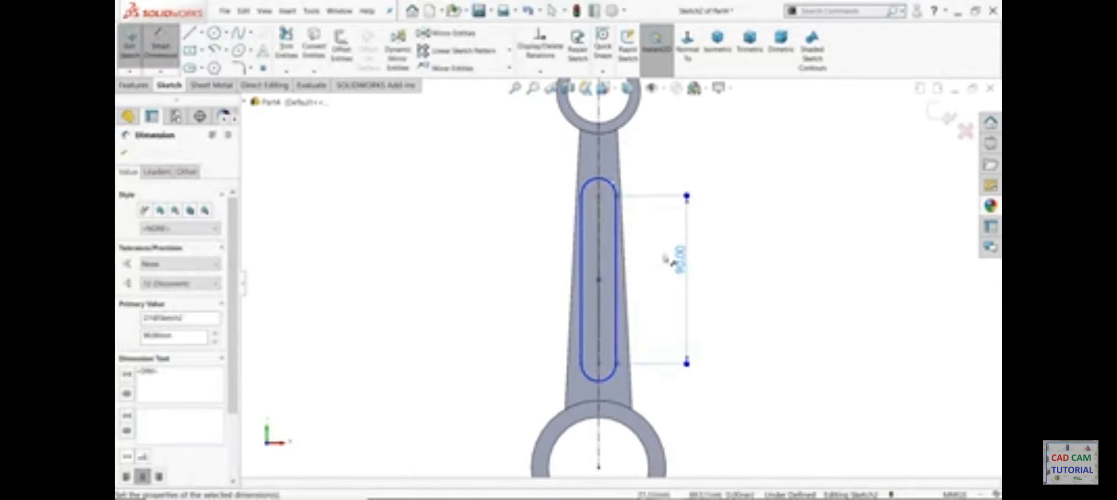
# Dimension the slot's upper end arc and set its radius to 8 mm
pyautogui.click(618, 188)
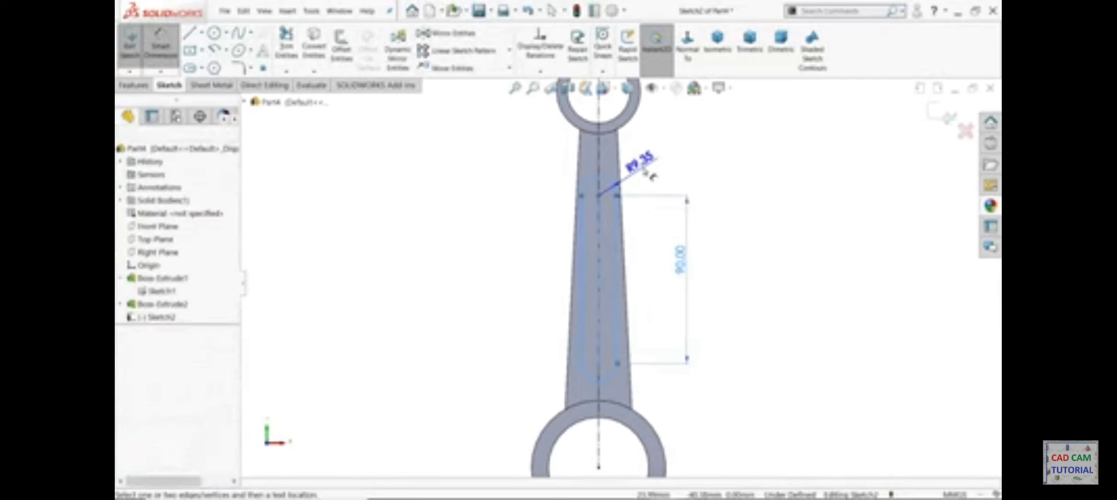
pyautogui.click(644, 163)
pyautogui.write('8')
pyautogui.press('Return')
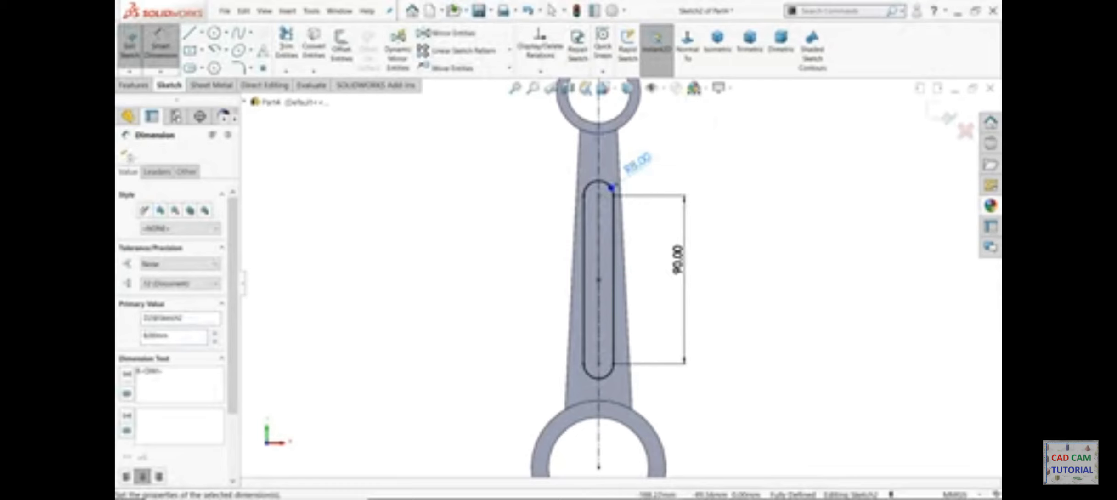
pyautogui.click(127, 156)
# Cut the slot profile 4 mm deep into the shank's front face with a blind Extruded Cut
pyautogui.click(136, 84)
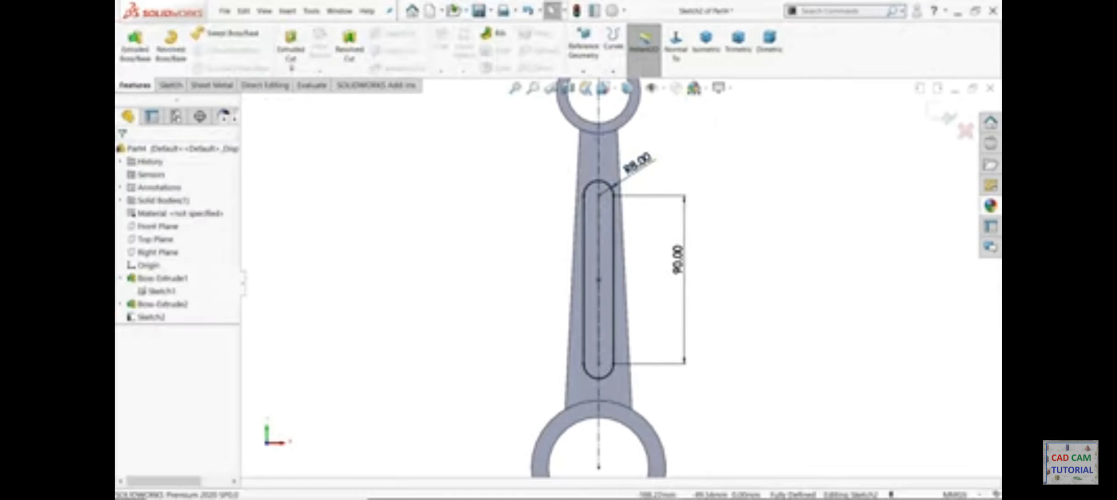
pyautogui.click(291, 46)
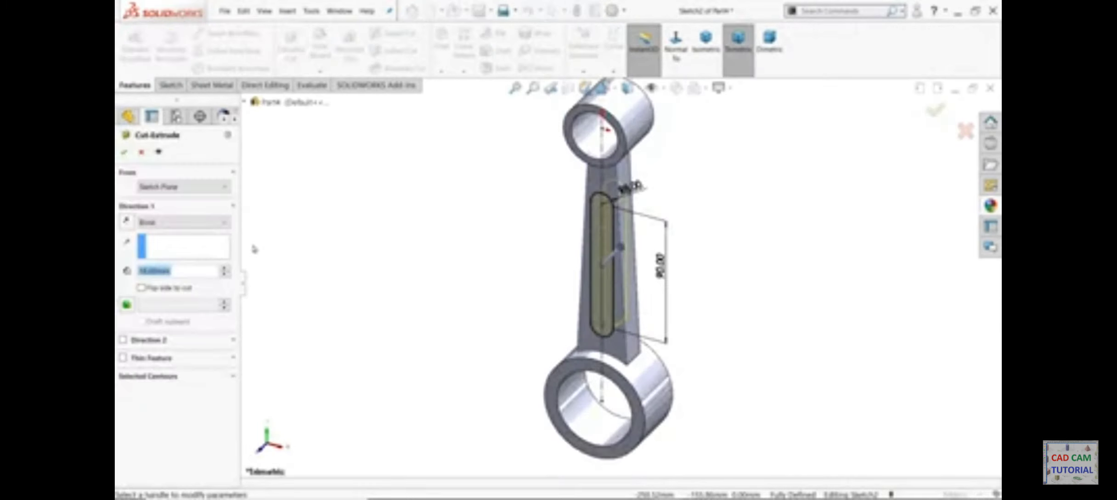
pyautogui.write('4')
pyautogui.press('Return')
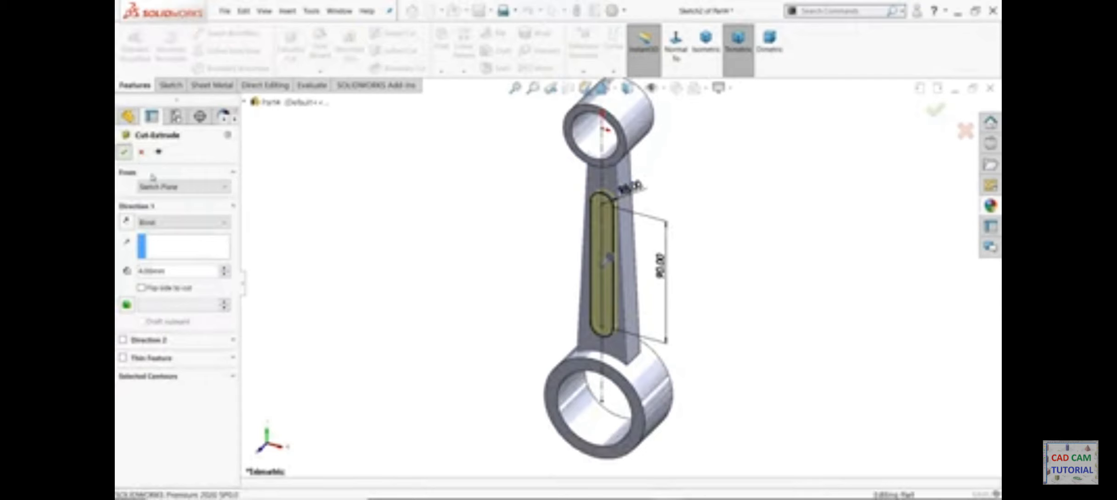
pyautogui.click(124, 152)
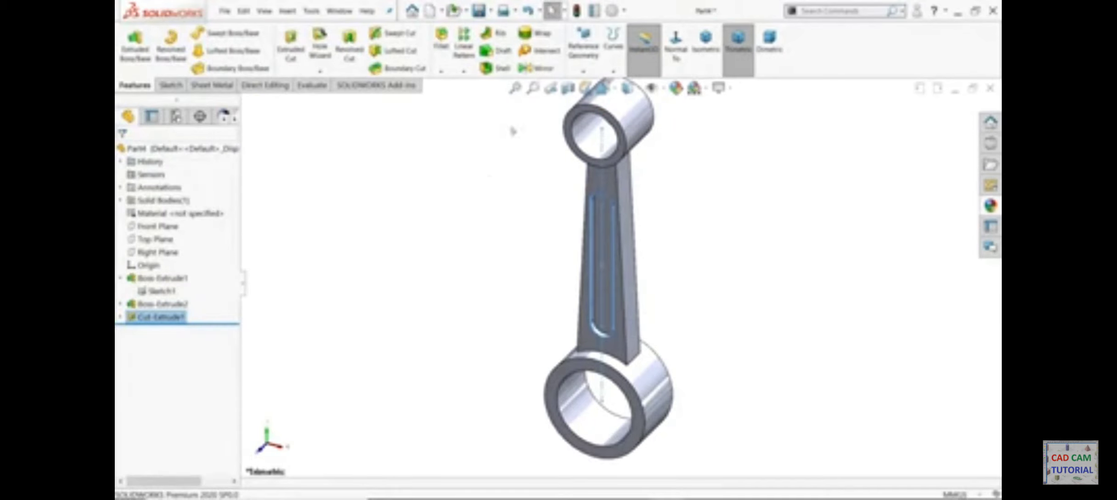
# Mirror the slot cut about the Front Plane onto the opposite face of the shank
pyautogui.moveTo(456, 233)
pyautogui.mouseDown(button='middle')
pyautogui.moveTo(476, 194)
pyautogui.moveTo(504, 210)
pyautogui.moveTo(452, 217)
pyautogui.mouseUp(button='middle')
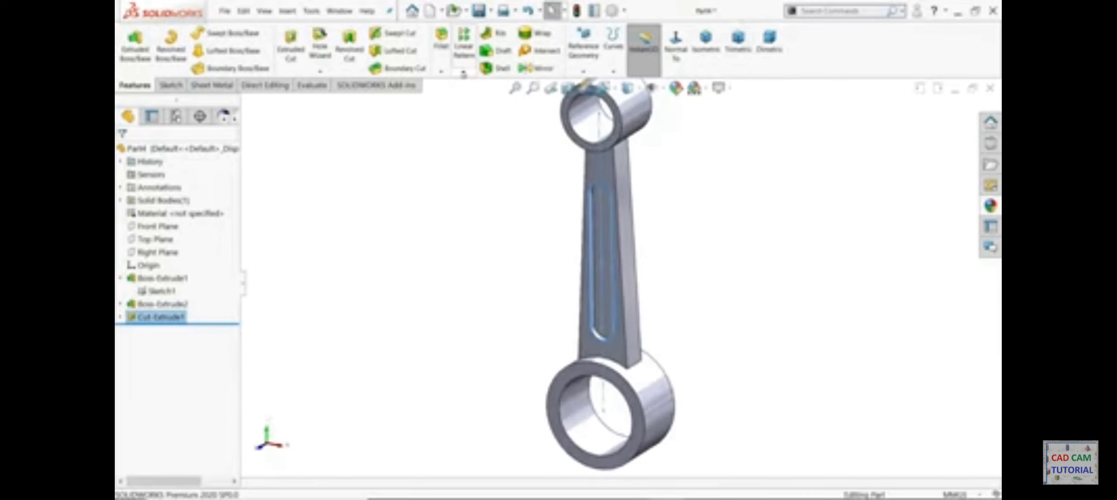
pyautogui.click(536, 68)
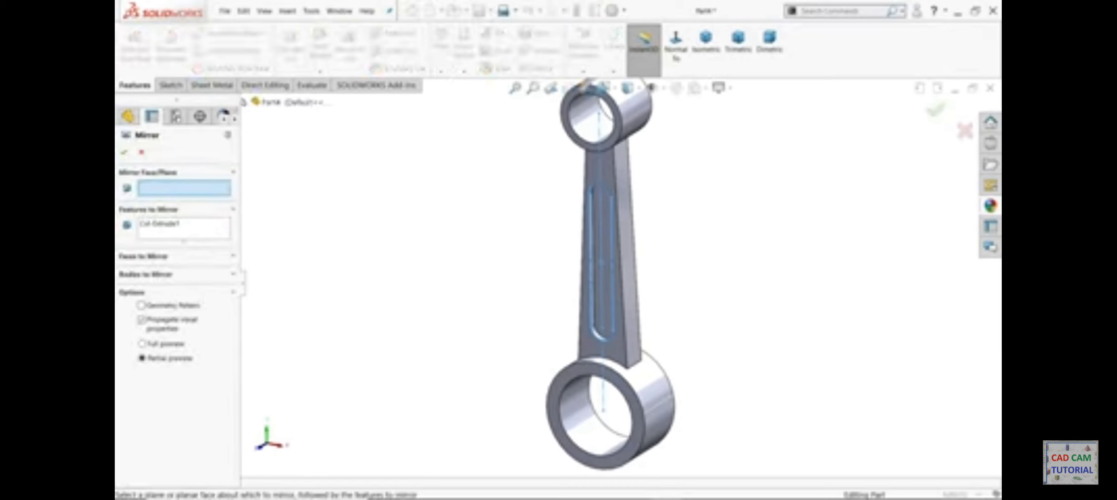
pyautogui.click(244, 101)
pyautogui.click(292, 180)
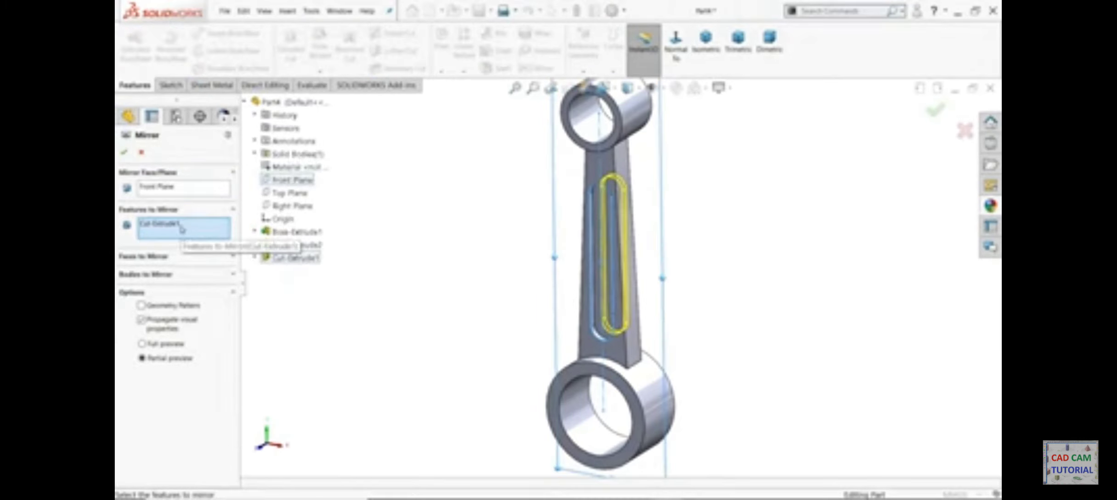
pyautogui.click(123, 157)
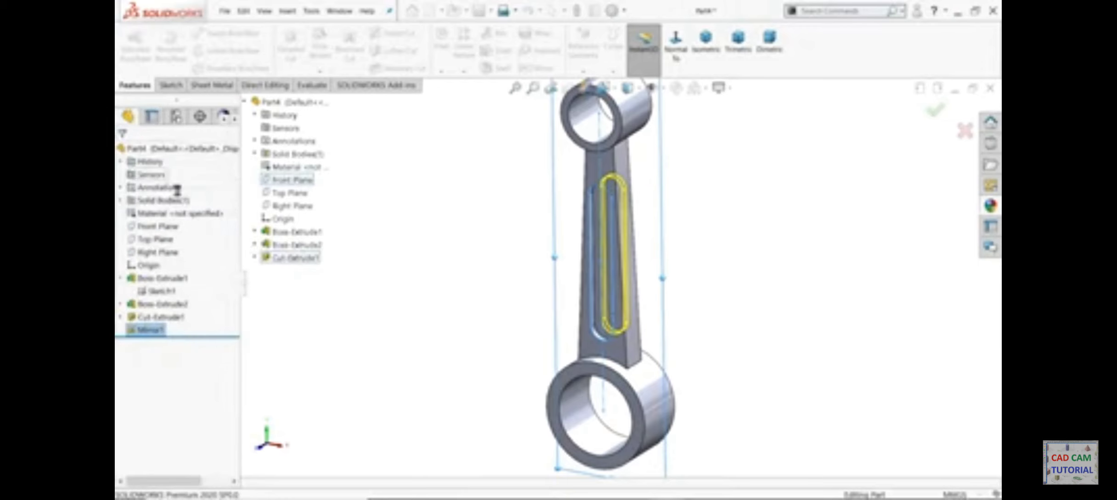
pyautogui.click(419, 246)
# Fillet the edges of the shank's slot recesses with a 1 mm radius
pyautogui.scroll(-2, 597, 229)
pyautogui.click(442, 37)
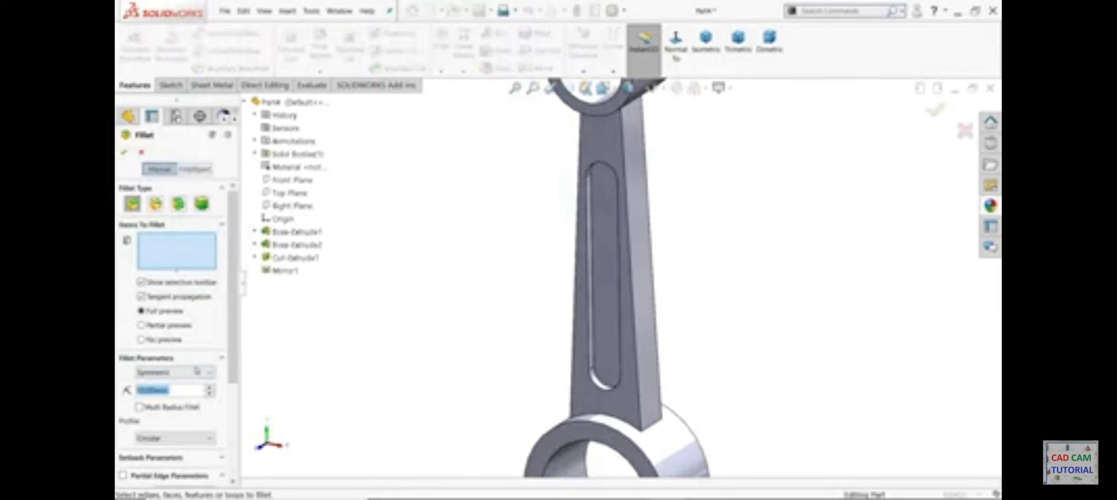
pyautogui.write('1')
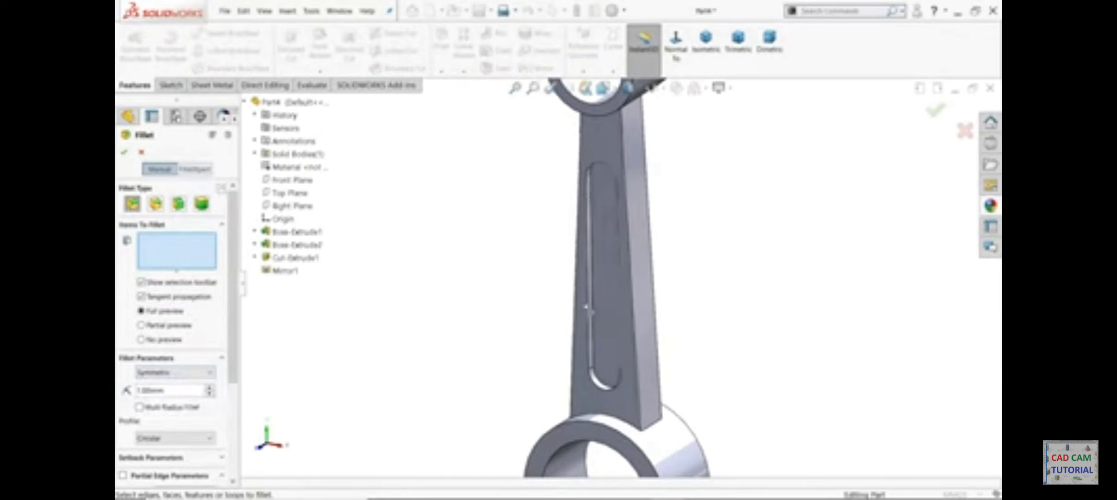
pyautogui.click(608, 304)
pyautogui.scroll(-3, 608, 317)
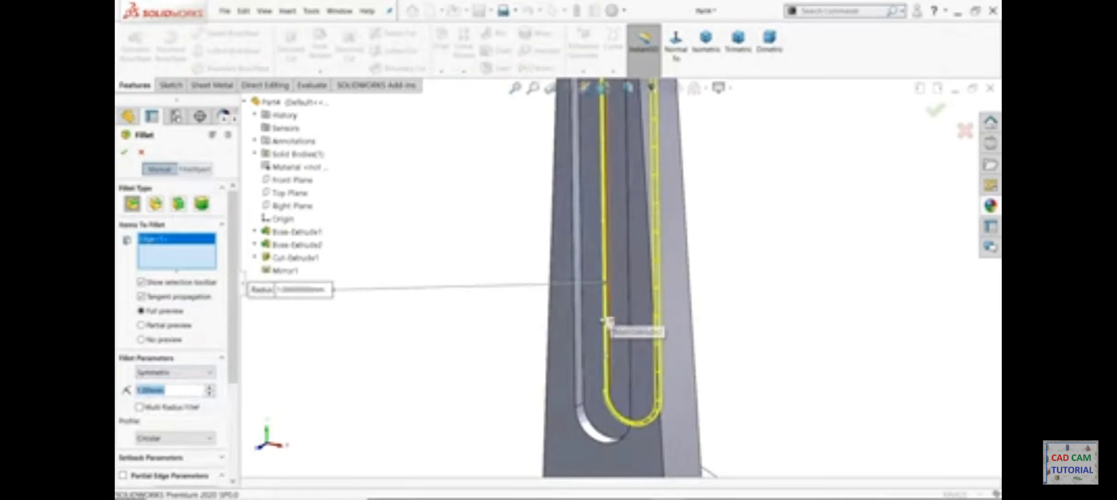
pyautogui.click(582, 388)
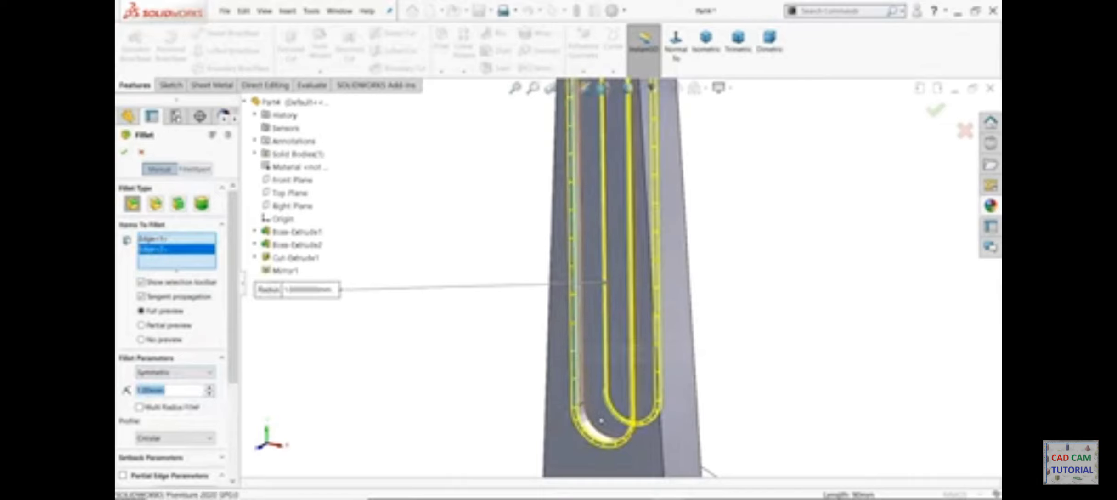
pyautogui.click(614, 393)
pyautogui.moveTo(755, 359); pyautogui.dragTo(644, 382, button='middle')
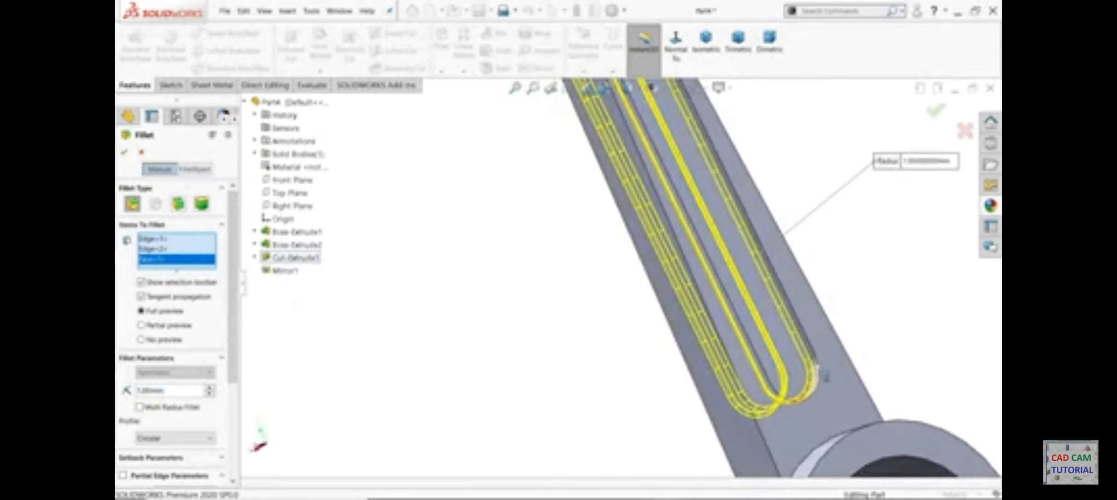
pyautogui.click(817, 367)
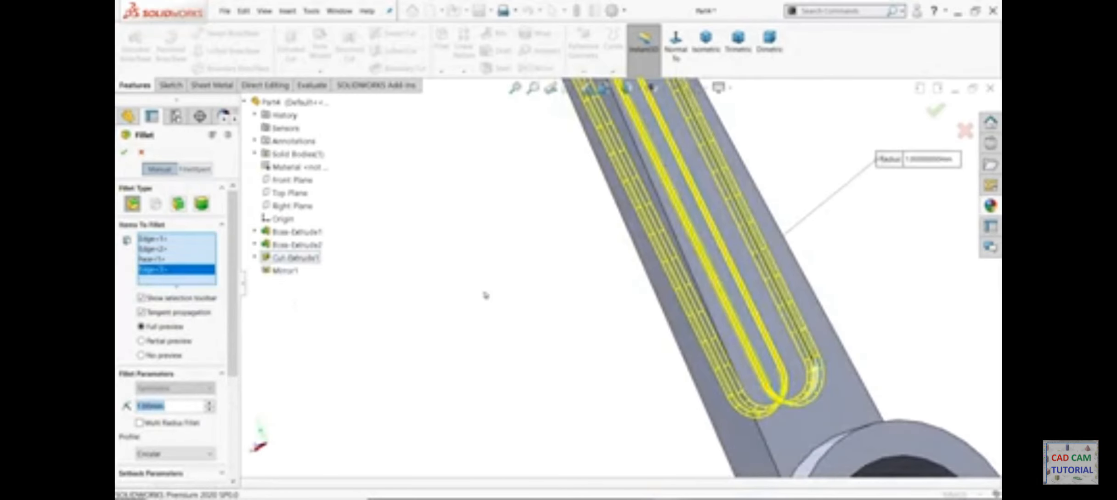
pyautogui.click(123, 153)
# Edit the first extrusion's sketch and draw a horizontal line through the centre of the large ring, spanning its outer diameter
pyautogui.scroll(6, 594, 301)
pyautogui.moveTo(594, 301); pyautogui.dragTo(660, 355, button='middle')
pyautogui.scroll(-4, 634, 367)
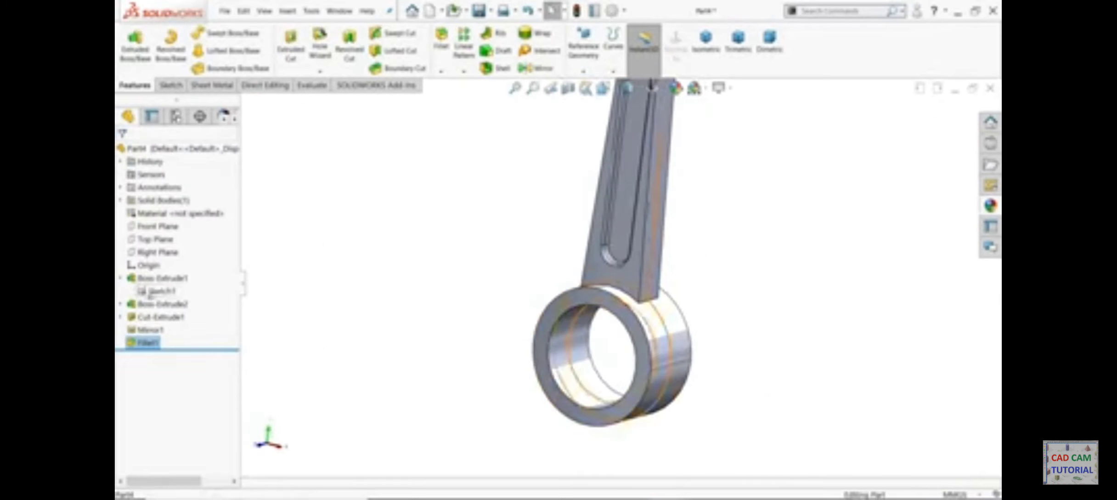
pyautogui.click(157, 290)
pyautogui.click(156, 262)
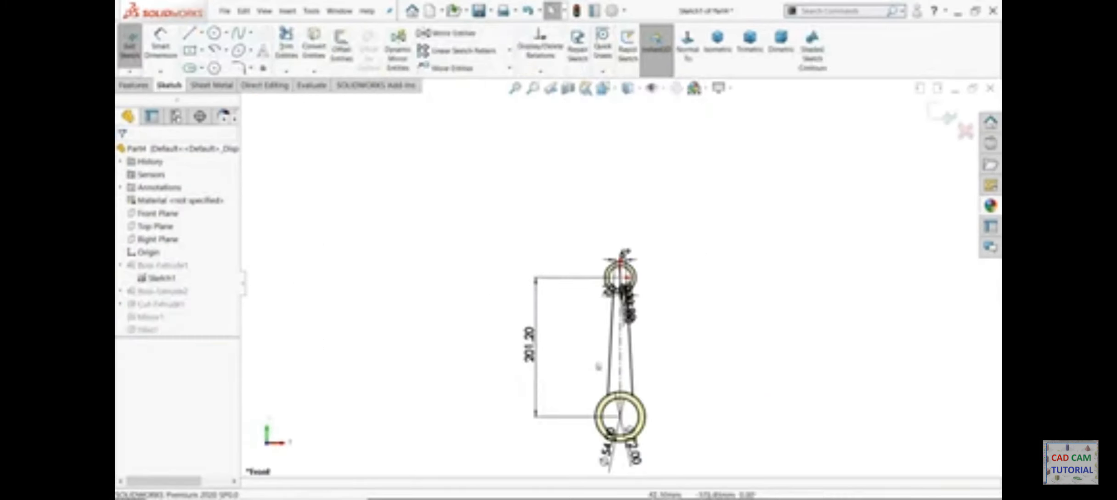
pyautogui.scroll(-3, 598, 391)
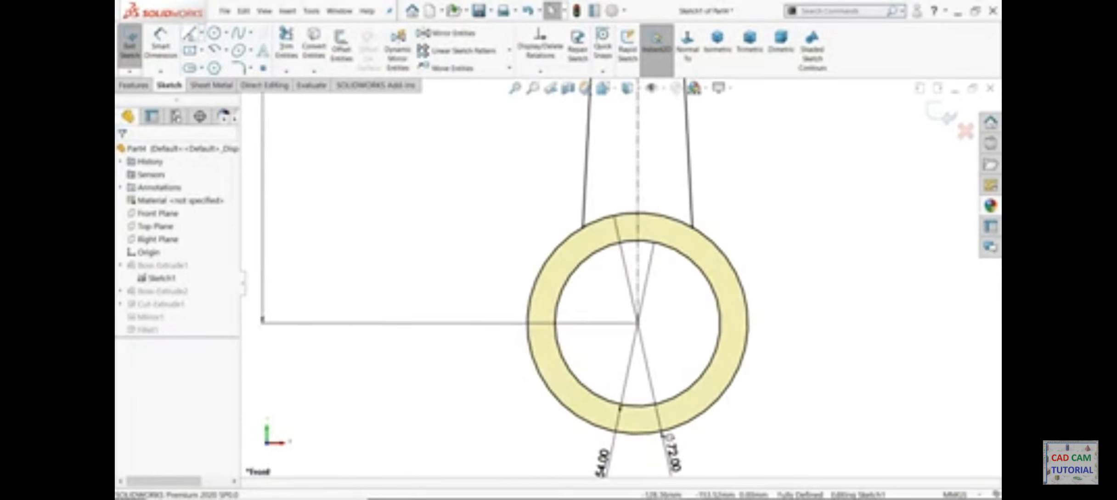
pyautogui.press('l')
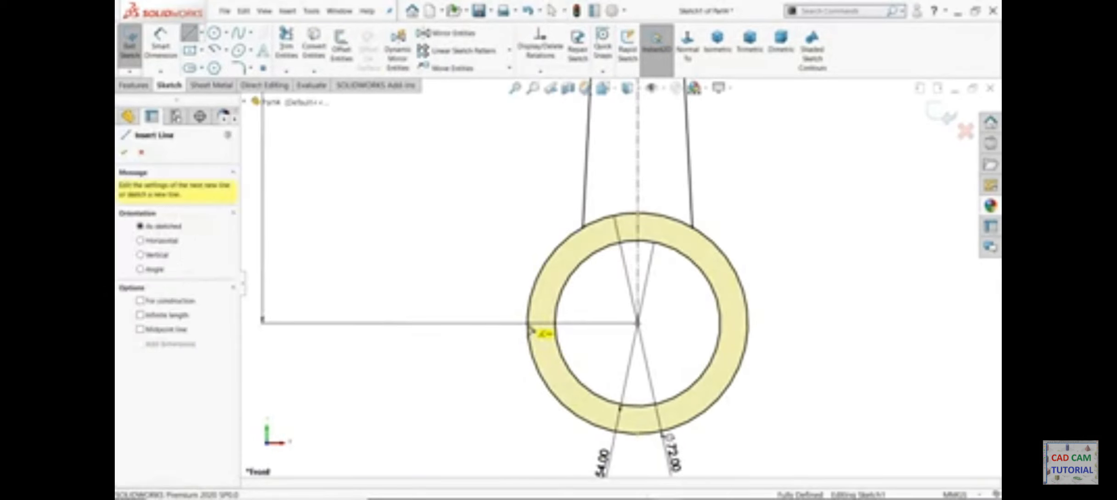
pyautogui.click(529, 329)
pyautogui.click(749, 326)
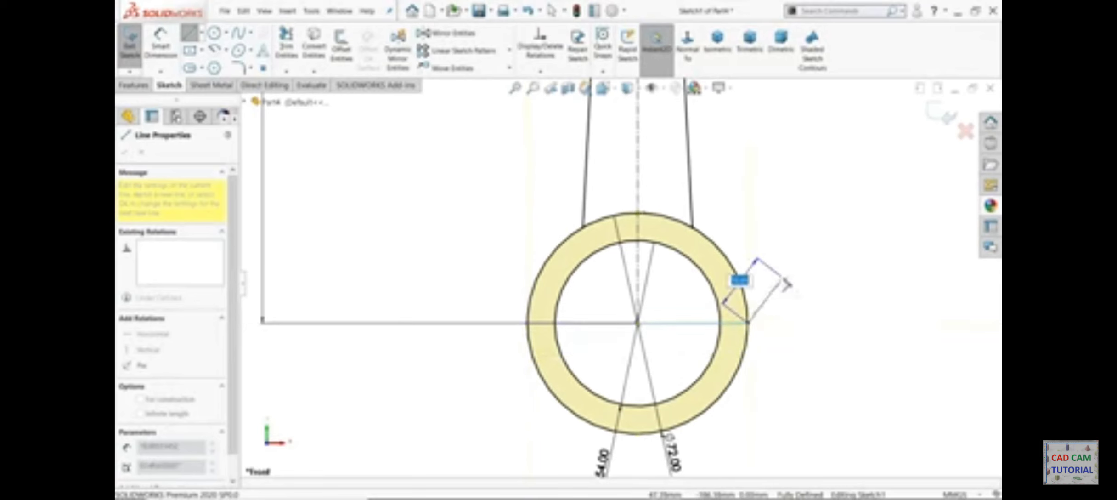
pyautogui.rightClick(749, 278)
pyautogui.click(782, 289)
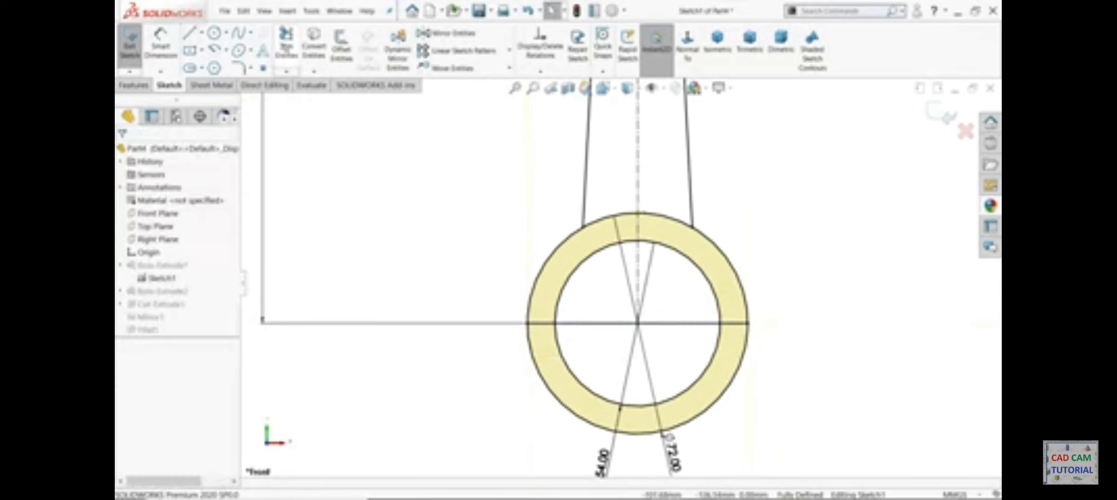
# Trim away the lower halves of both large ring circles and the line across the bore, and exit the sketch
pyautogui.click(286, 44)
pyautogui.moveTo(534, 413)
pyautogui.mouseDown()
pyautogui.moveTo(582, 375)
pyautogui.moveTo(674, 342)
pyautogui.moveTo(676, 320)
pyautogui.moveTo(594, 362)
pyautogui.moveTo(591, 318)
pyautogui.mouseUp()
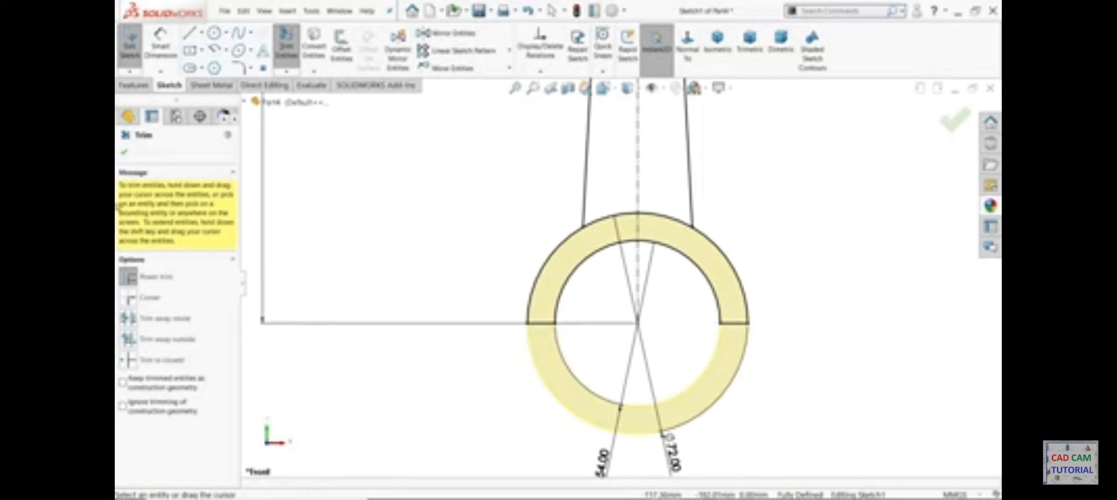
pyautogui.click(124, 154)
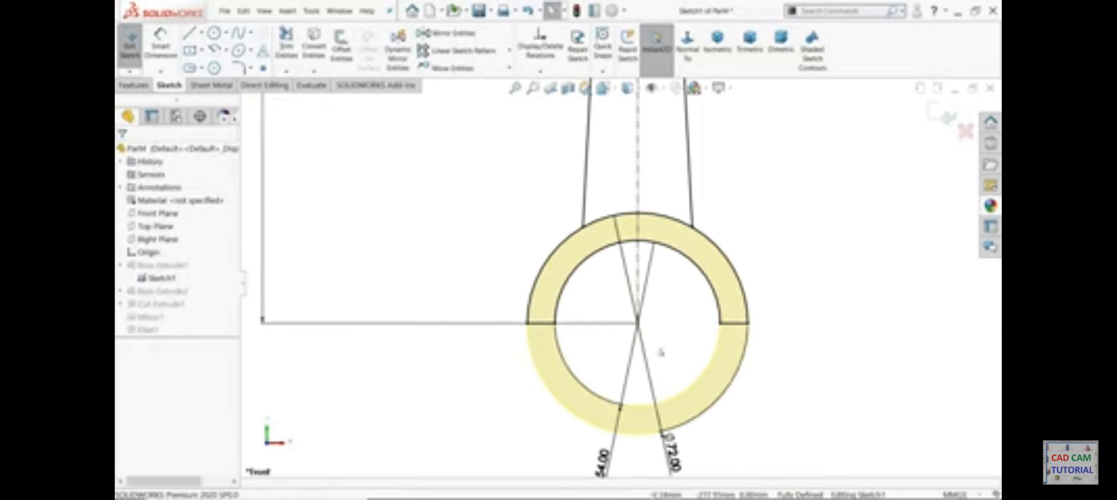
pyautogui.click(926, 115)
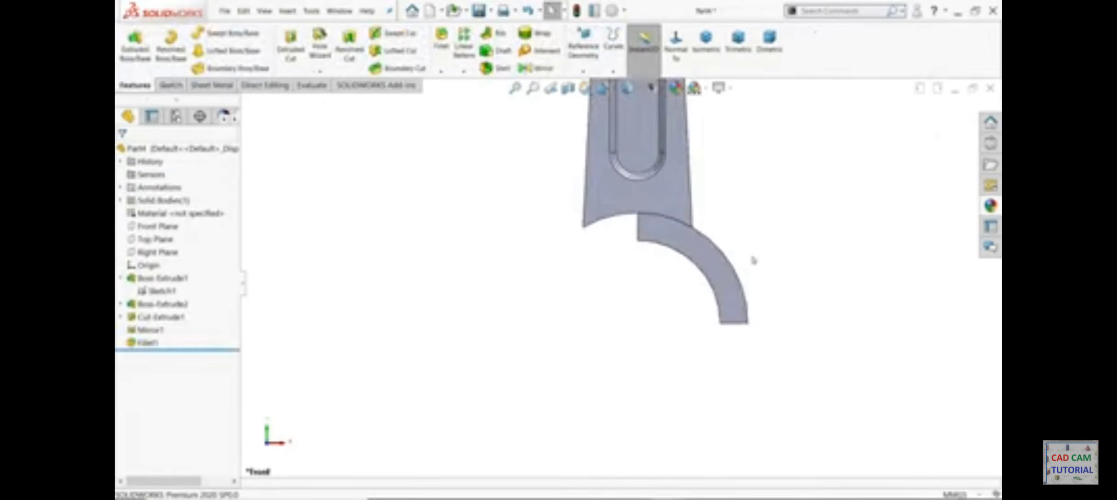
# Edit the first extrusion and add the missing half-ring region to its selected contours
pyautogui.moveTo(719, 238); pyautogui.dragTo(690, 288, button='middle')
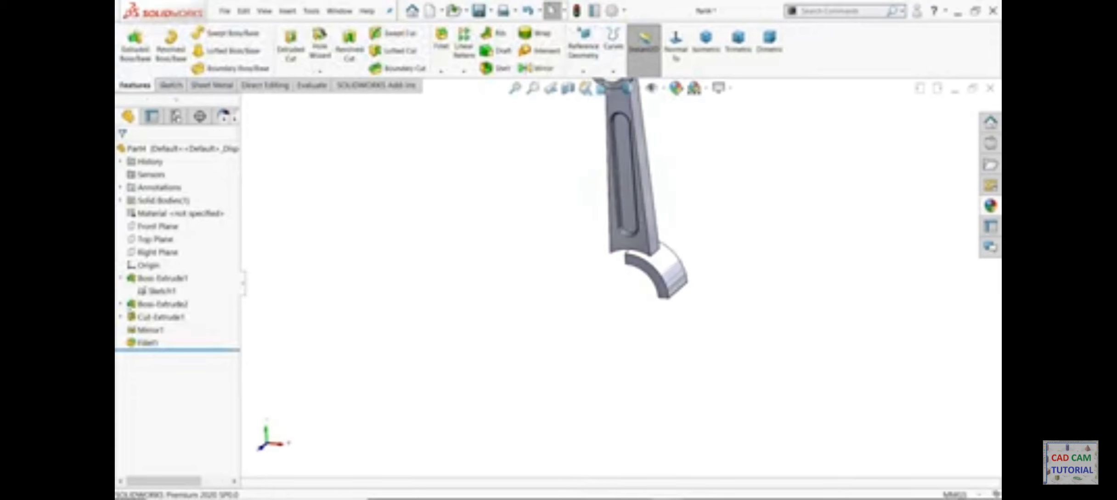
pyautogui.click(152, 278)
pyautogui.click(159, 250)
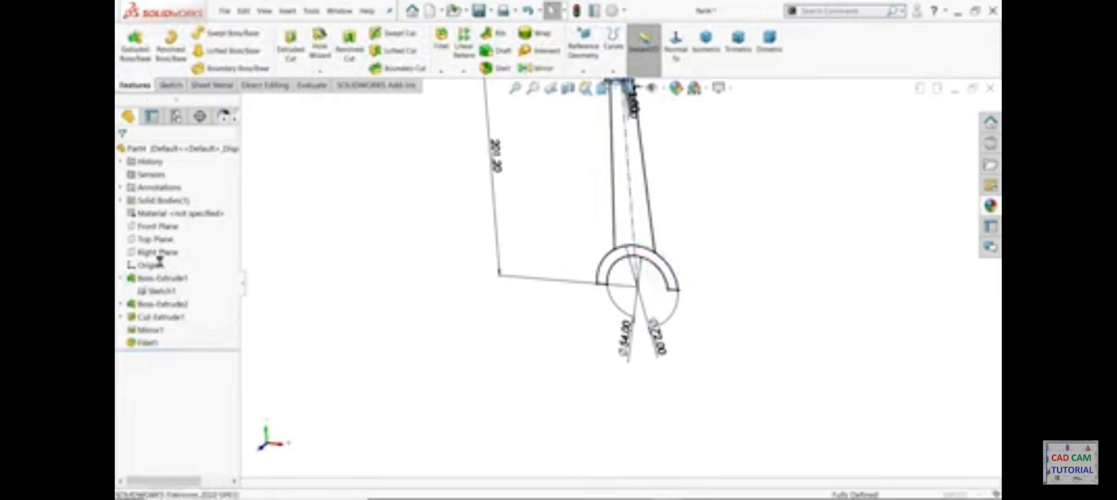
pyautogui.click(151, 356)
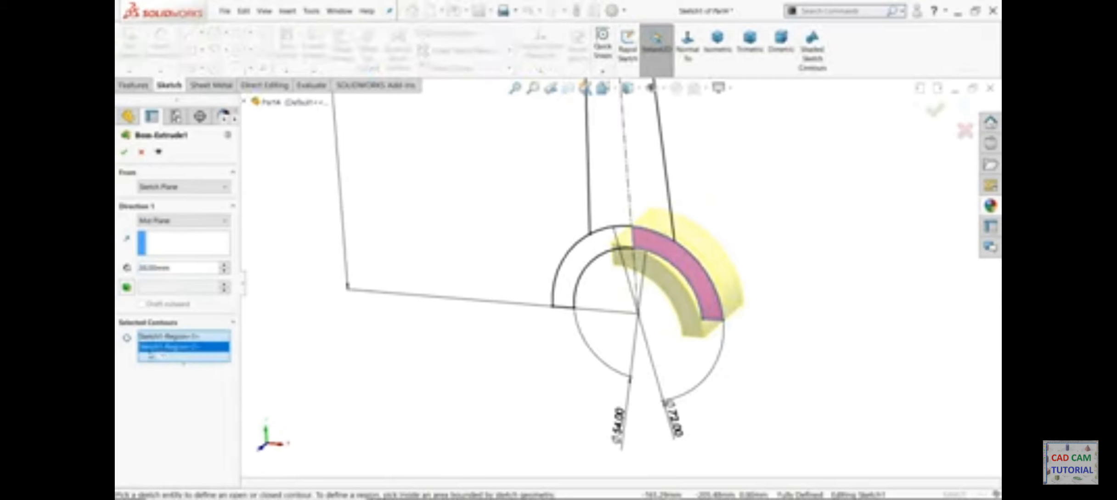
pyautogui.click(576, 255)
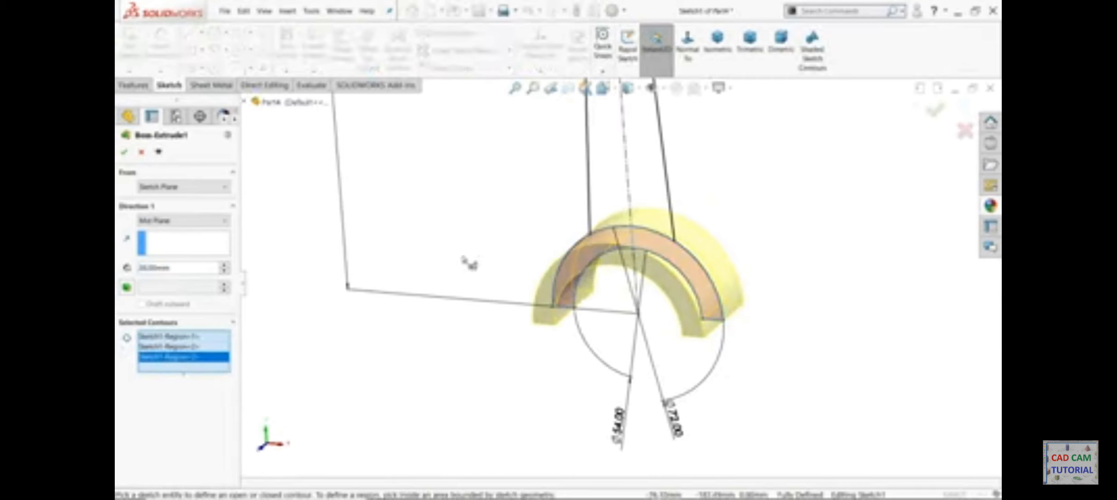
pyautogui.click(125, 153)
# Switch to the 4 cylinder engine drawing in Photos and examine the connecting rod's big-end dimensions, then return to SOLIDWORKS
pyautogui.scroll(6, 575, 311)
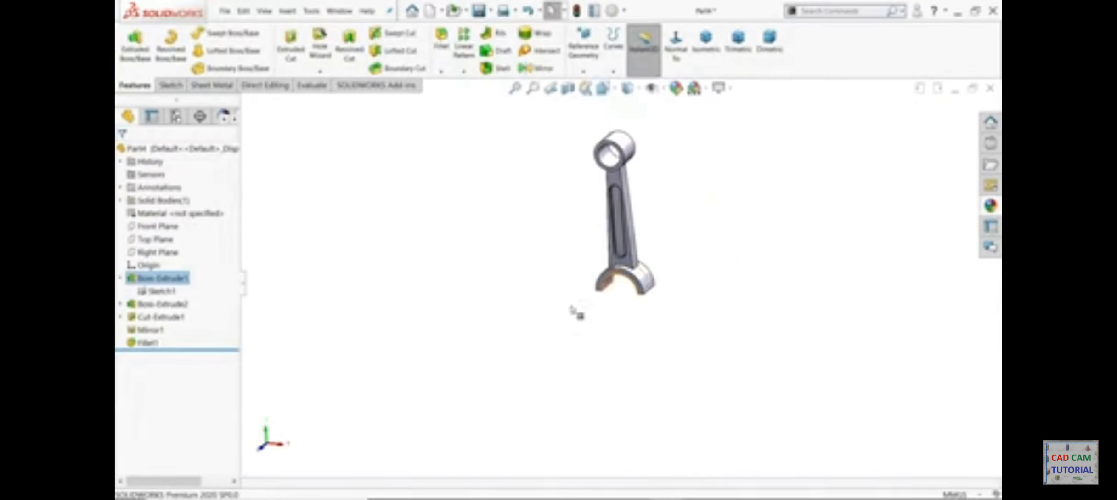
pyautogui.scroll(-2, 605, 182)
pyautogui.scroll(-2, 606, 183)
pyautogui.moveTo(694, 276); pyautogui.dragTo(715, 246, button='middle')
pyautogui.hotkey('alt', 'Tab')
pyautogui.moveTo(686, 271); pyautogui.dragTo(756, 286)
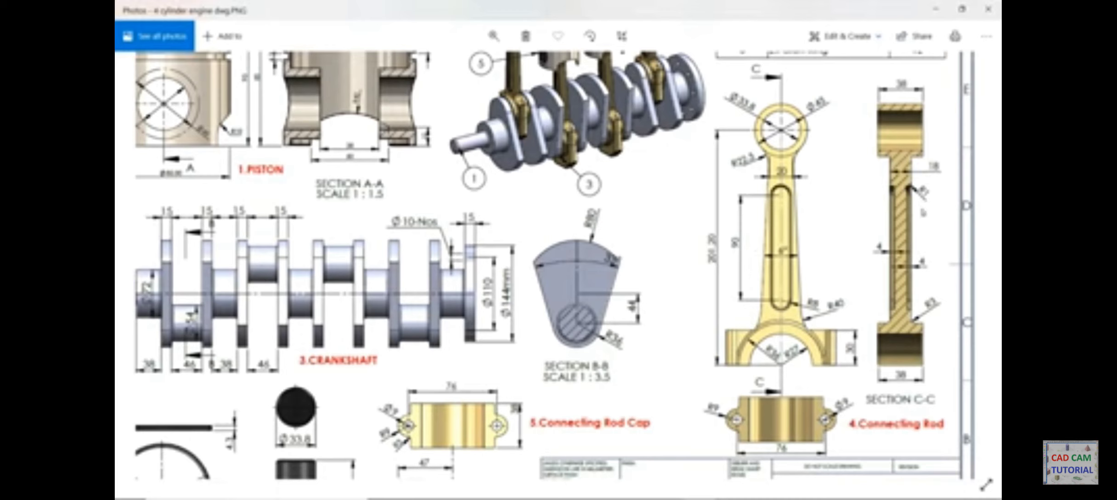
pyautogui.scroll(-1, 844, 247)
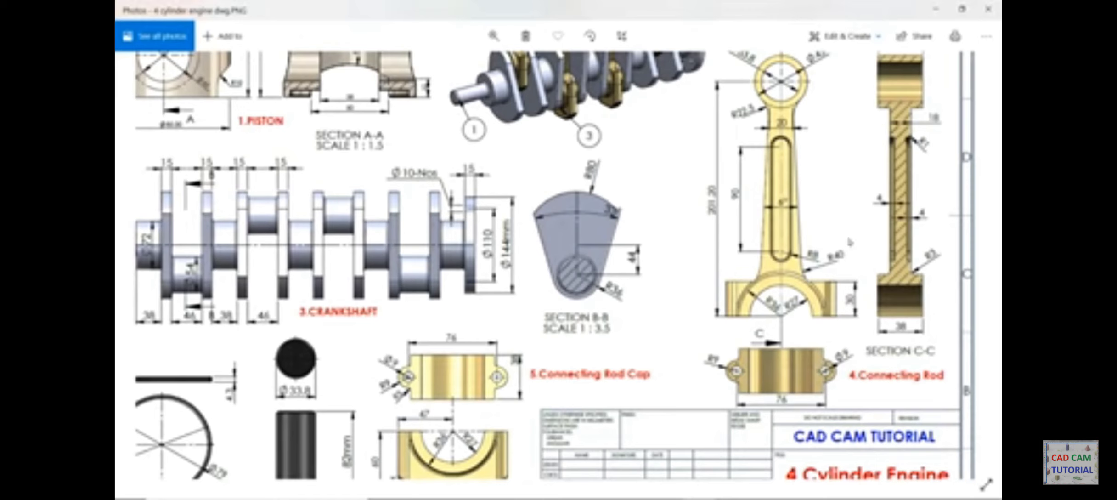
pyautogui.click(936, 10)
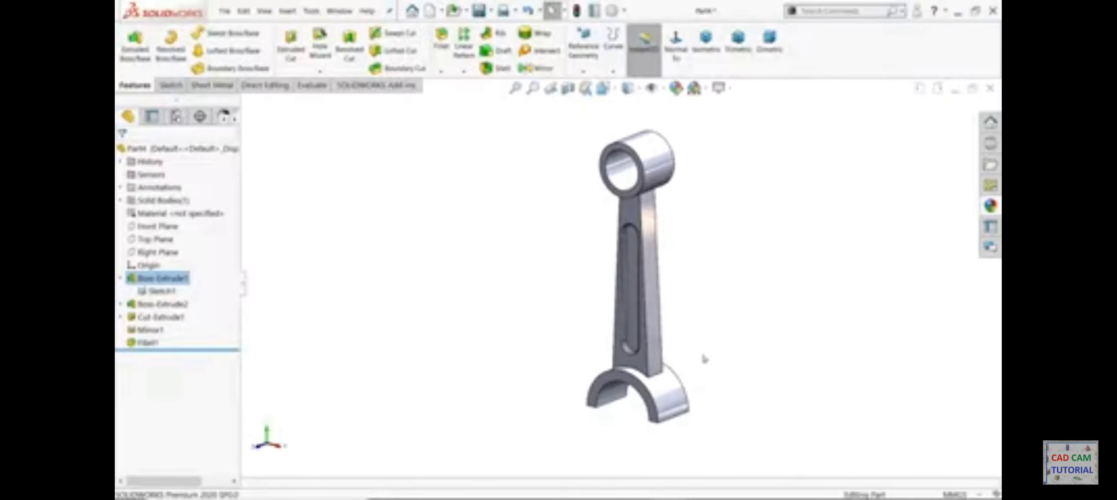
# Create a reference plane offset 30 mm from the half ring's end face, with the offset flipped toward the shank
pyautogui.click(583, 71)
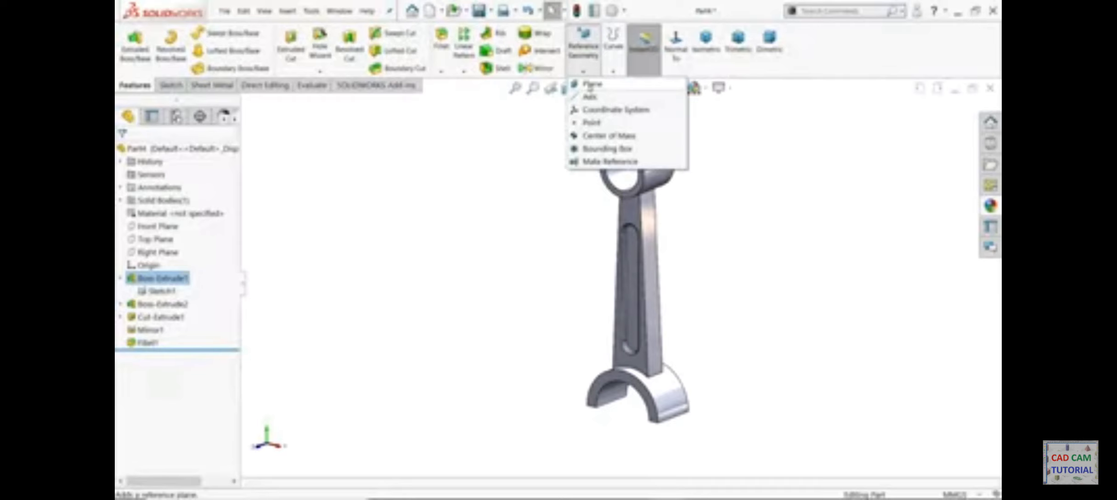
pyautogui.click(591, 88)
pyautogui.moveTo(690, 262); pyautogui.dragTo(732, 192, button='middle')
pyautogui.scroll(-3, 684, 398)
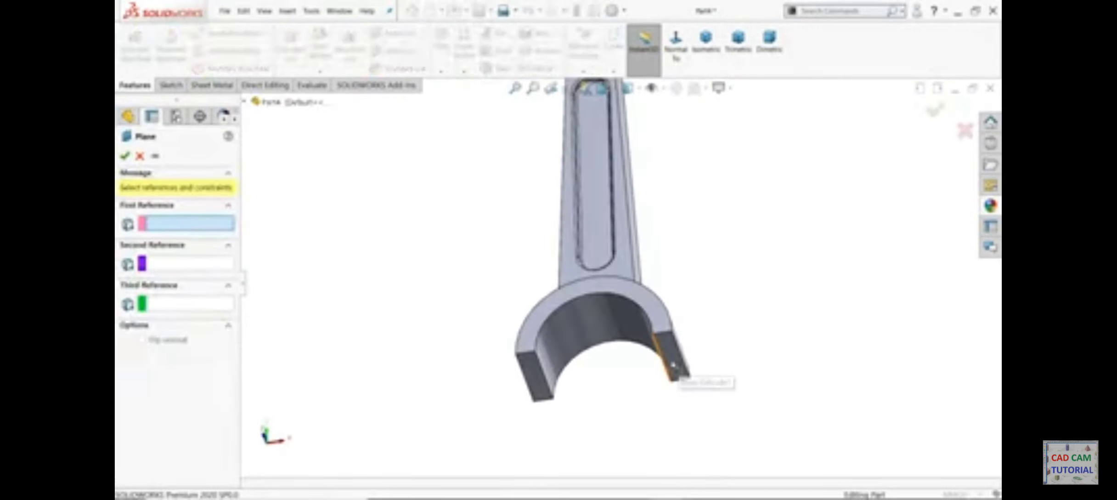
pyautogui.click(674, 366)
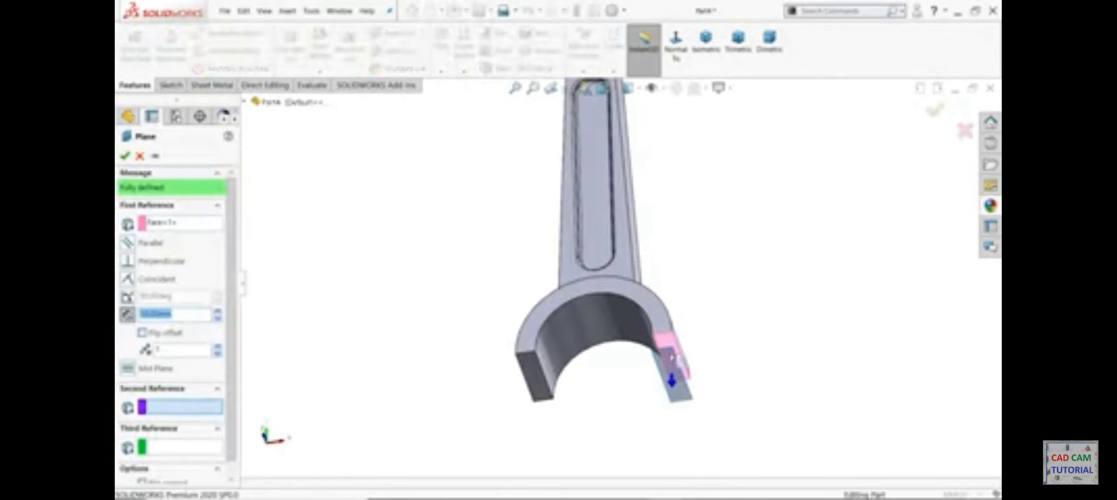
pyautogui.click(166, 331)
pyautogui.moveTo(385, 225); pyautogui.dragTo(354, 352, button='middle')
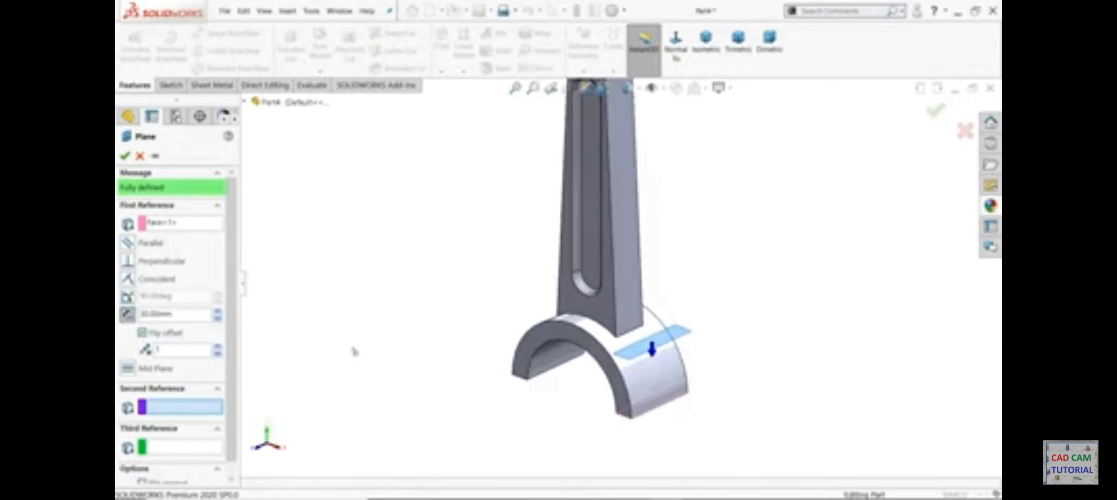
pyautogui.click(125, 155)
# Start a sketch on the new offset plane and orient the view normal to it
pyautogui.click(169, 85)
pyautogui.click(130, 44)
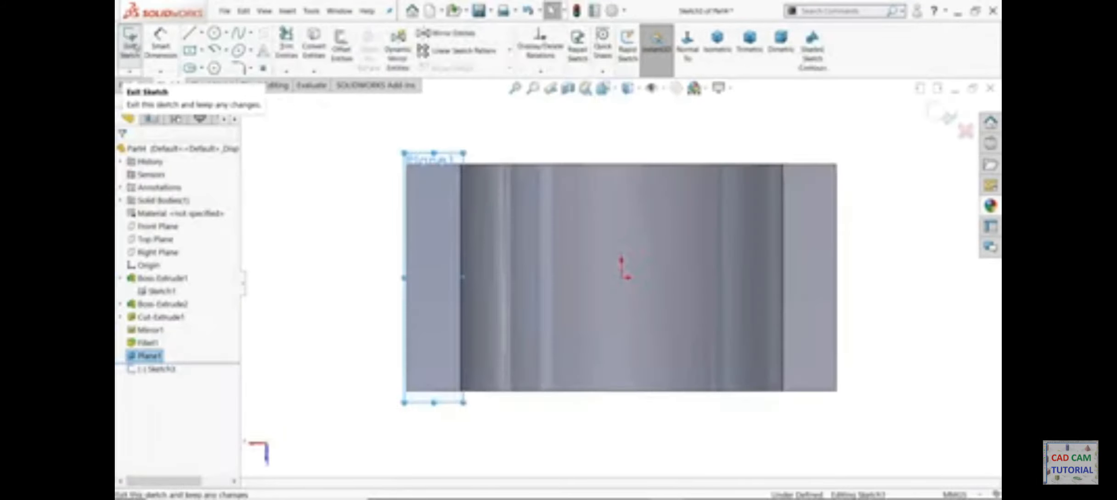
pyautogui.click(682, 64)
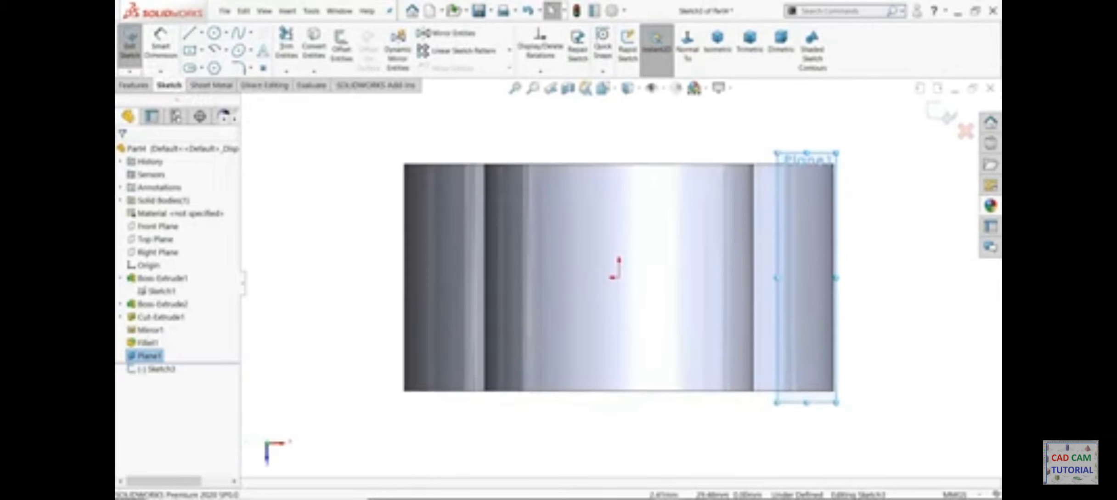
pyautogui.moveTo(761, 269); pyautogui.dragTo(762, 294, button='middle')
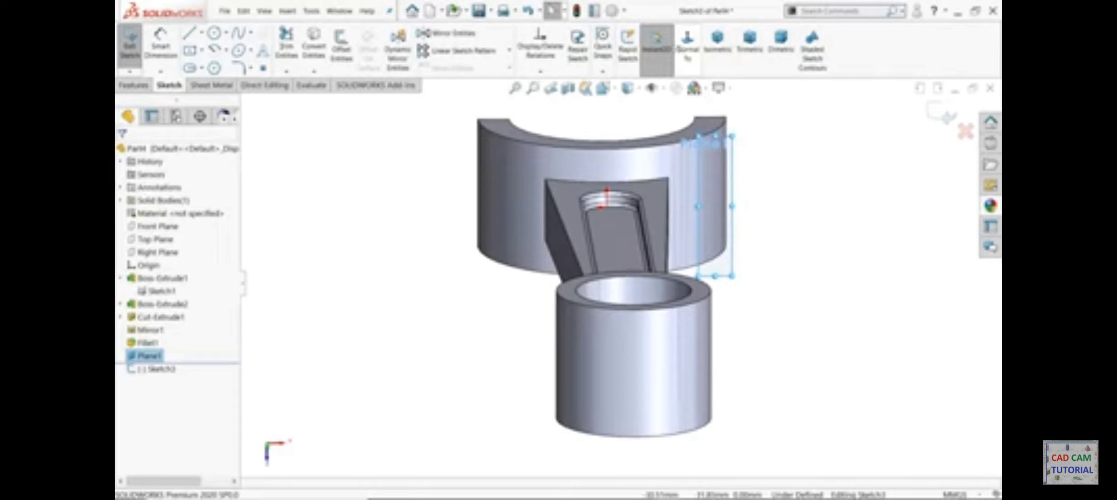
# Sketch a horizontal centerpoint straight slot centred on the origin, about 68 mm between arc centres with about 9.5 mm end radii
pyautogui.click(684, 47)
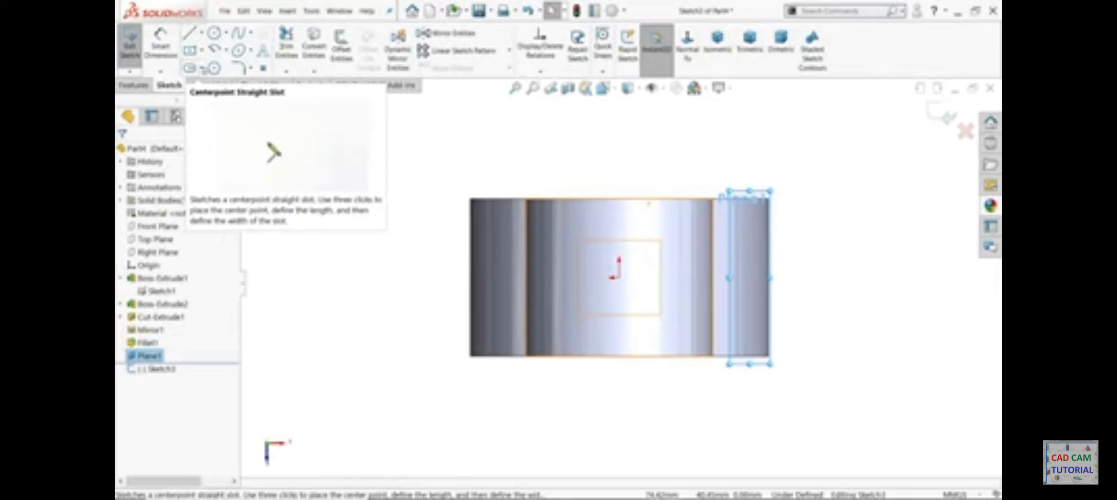
pyautogui.click(201, 68)
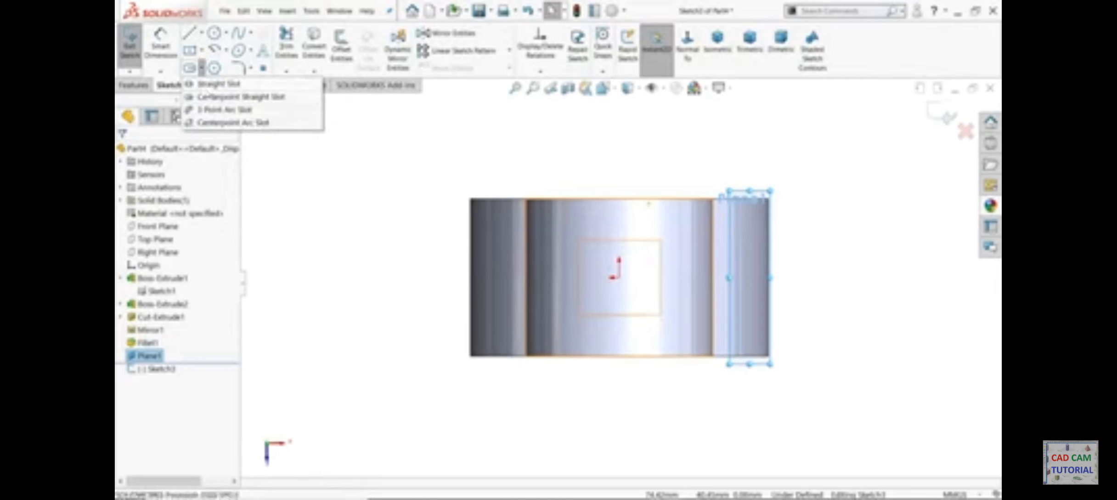
pyautogui.click(210, 98)
pyautogui.click(618, 277)
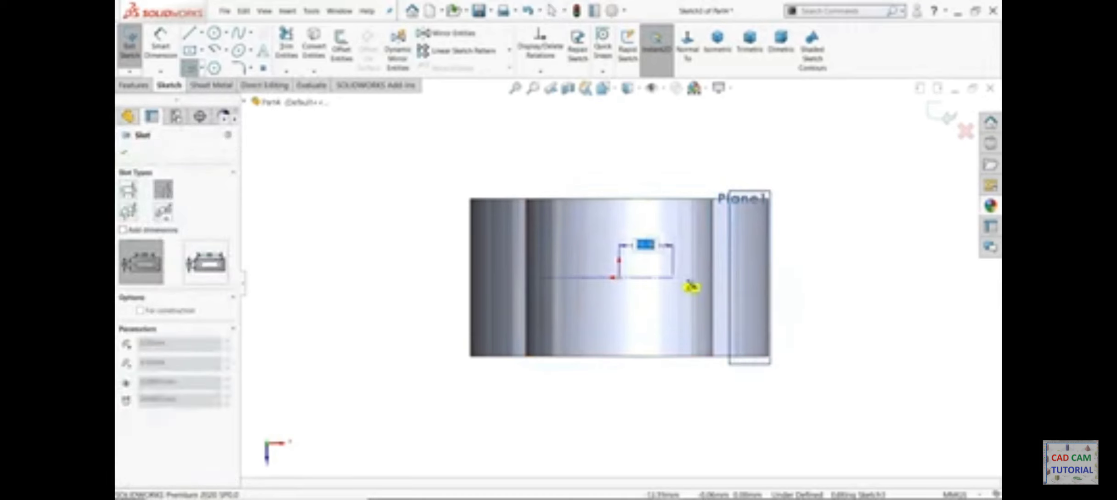
pyautogui.click(760, 278)
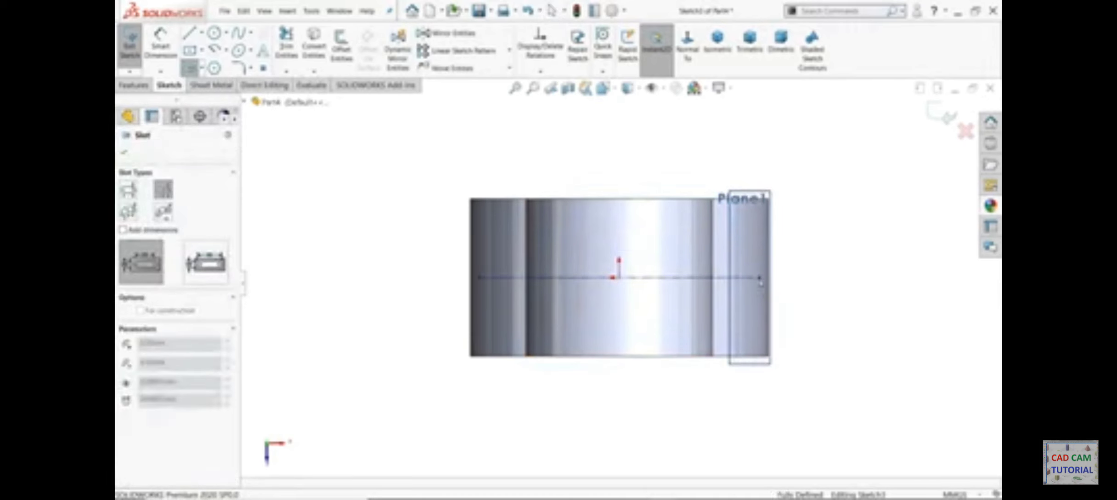
pyautogui.click(799, 242)
# Dimension the slot at 76 mm between its arc centres and set its end radius to 9 mm
pyautogui.click(160, 43)
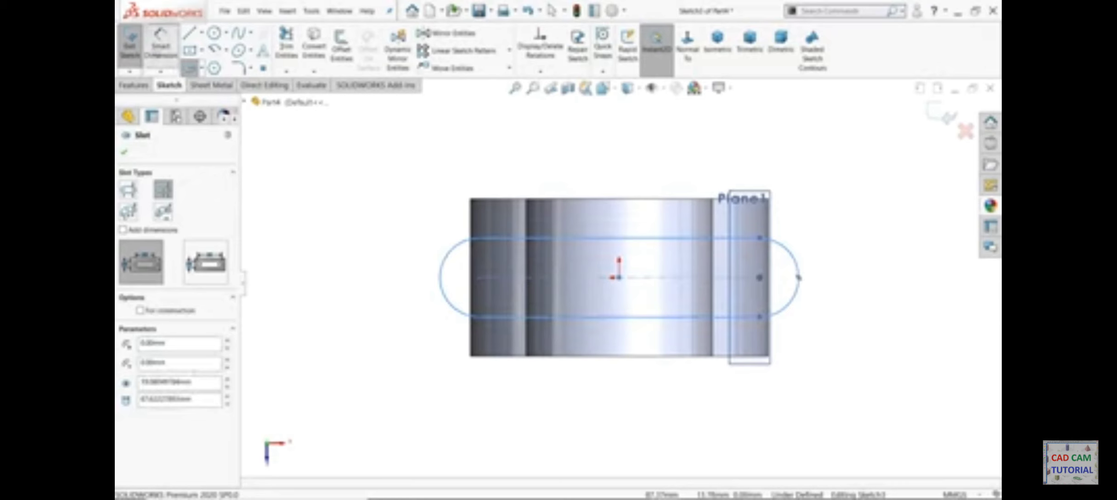
pyautogui.click(639, 239)
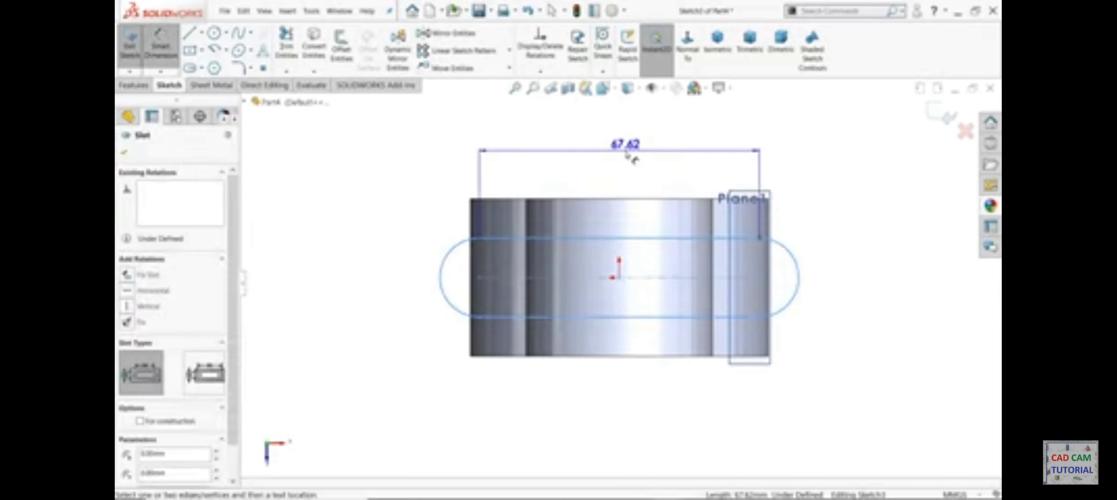
pyautogui.click(626, 151)
pyautogui.write('76')
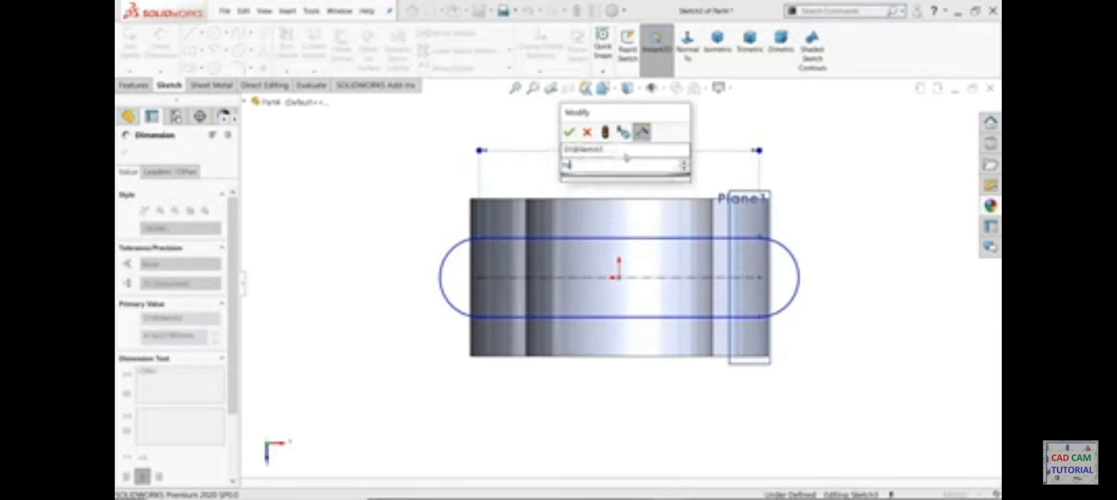
pyautogui.press('Return')
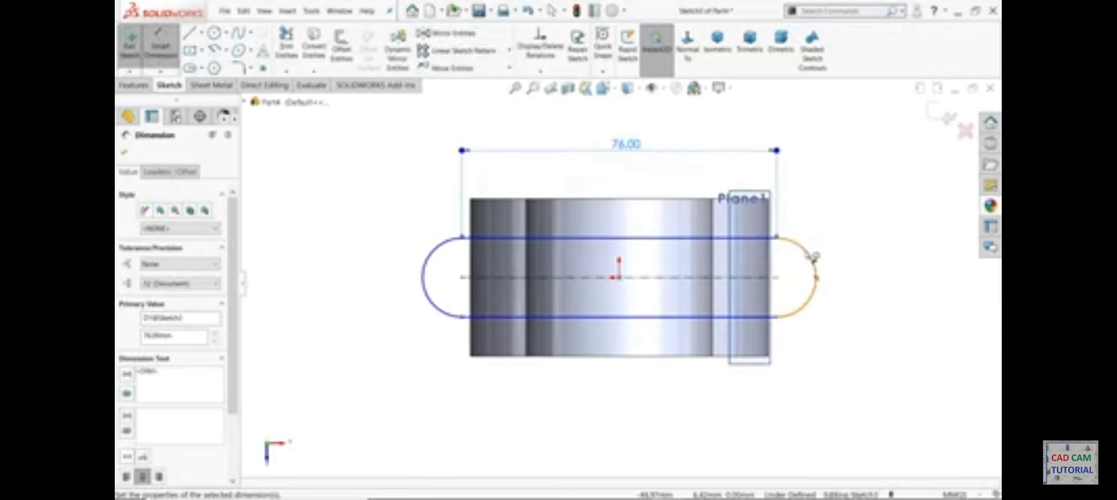
pyautogui.click(813, 257)
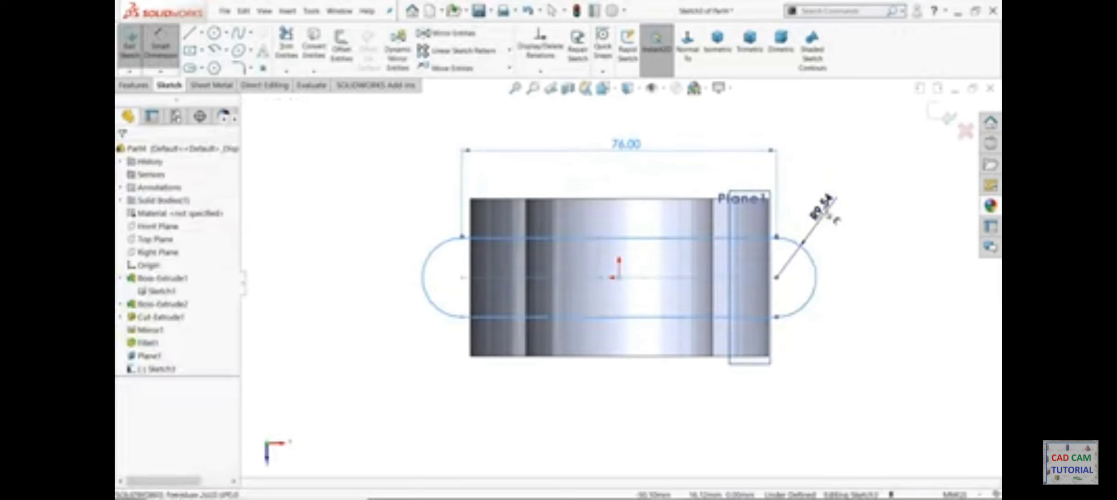
pyautogui.click(823, 216)
pyautogui.write('4')
pyautogui.press('Return')
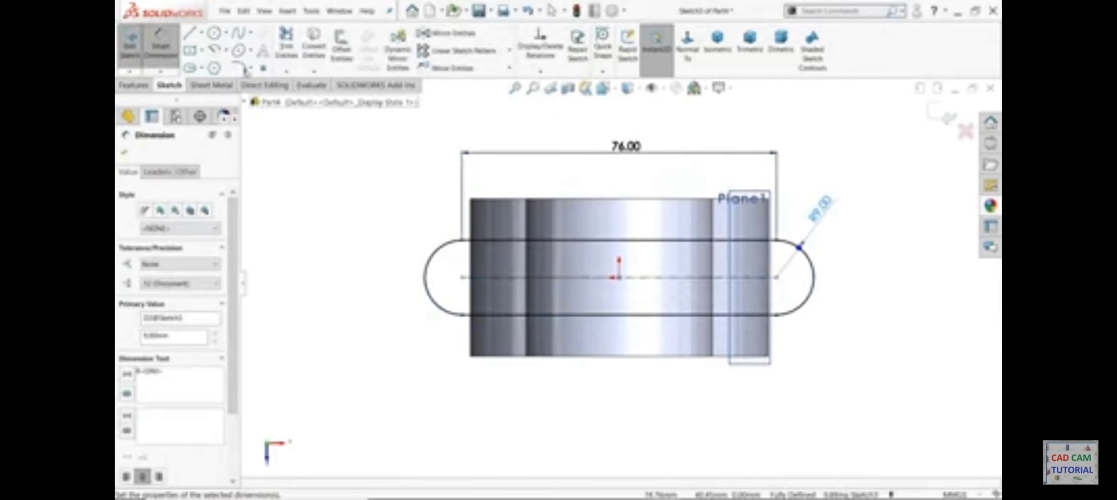
# Set up a boss extrusion of the slot with the Up To Surface end condition, ending at the half ring's flat end face
pyautogui.moveTo(446, 325)
pyautogui.mouseDown(button='middle')
pyautogui.moveTo(486, 195)
pyautogui.moveTo(507, 291)
pyautogui.mouseUp(button='middle')
pyautogui.scroll(3, 507, 292)
pyautogui.scroll(-5, 597, 395)
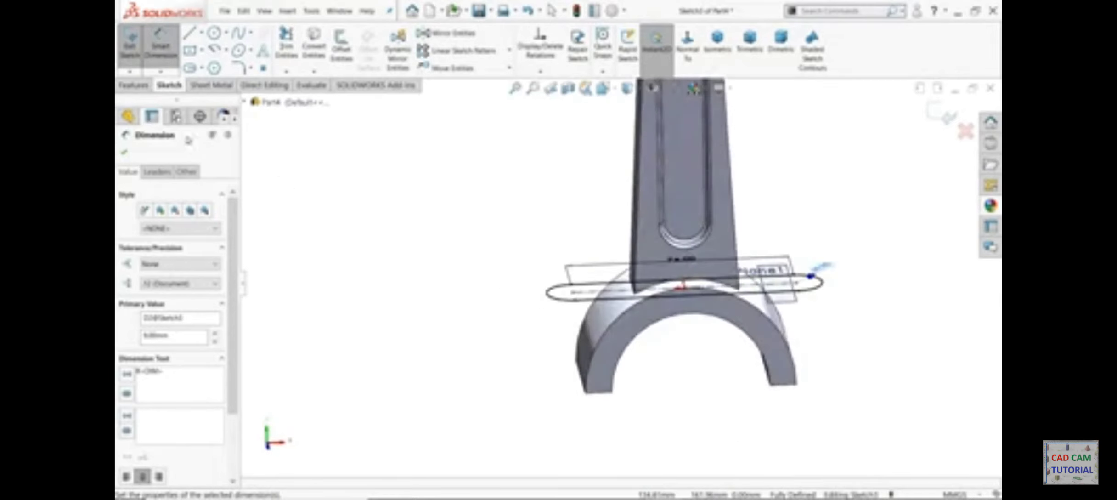
pyautogui.click(134, 85)
pyautogui.click(135, 46)
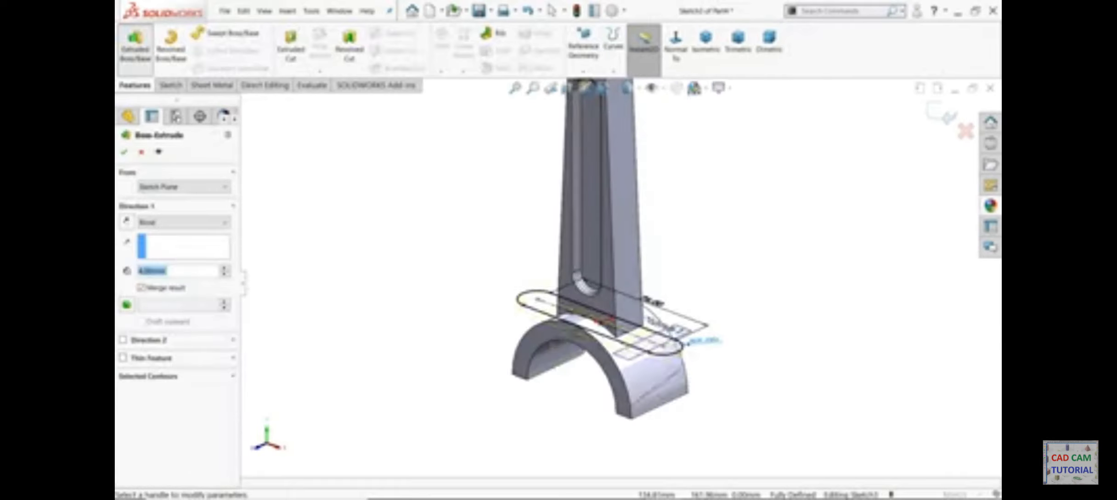
pyautogui.click(182, 222)
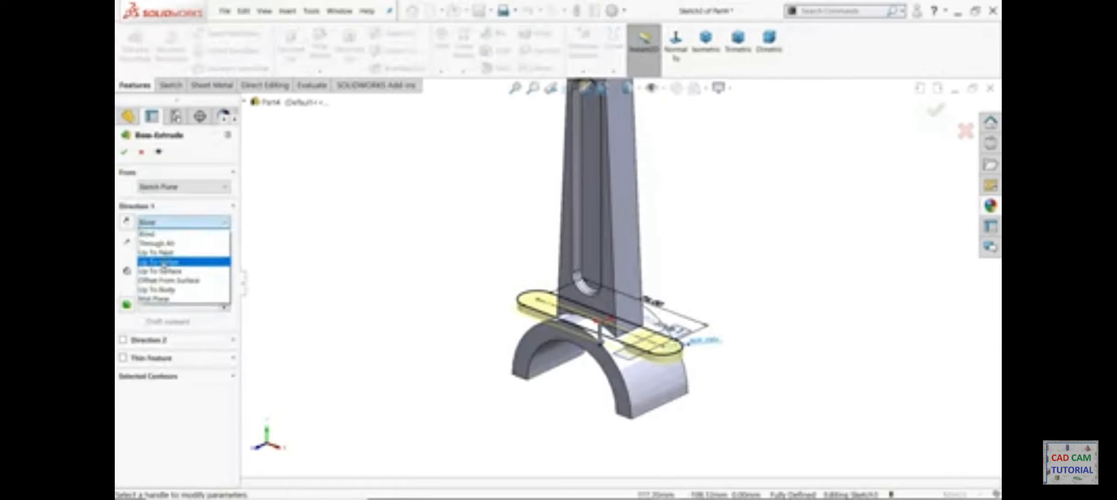
pyautogui.click(166, 271)
pyautogui.moveTo(427, 386); pyautogui.dragTo(515, 398, button='middle')
pyautogui.click(515, 398)
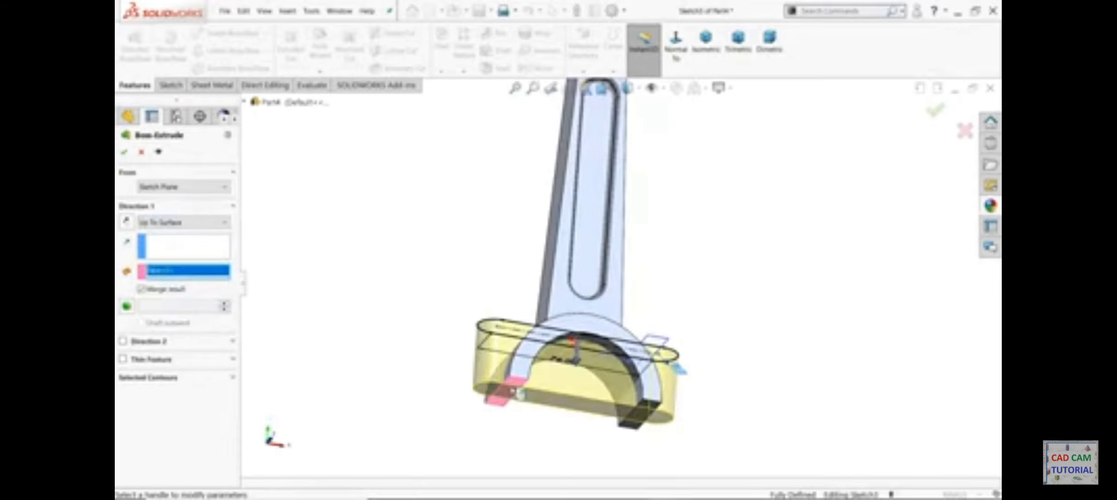
pyautogui.moveTo(454, 252); pyautogui.dragTo(416, 314, button='middle')
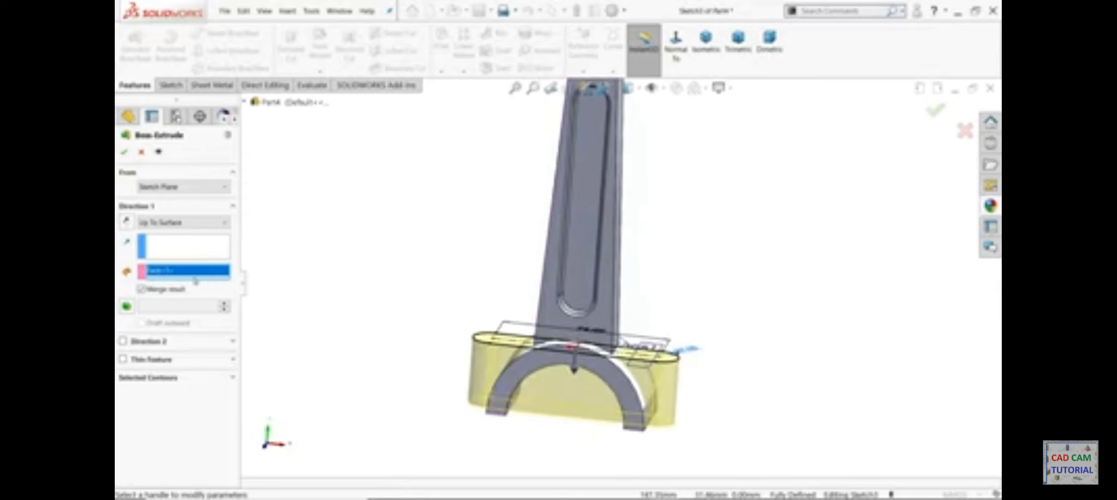
# Try ending the extrusion with Up To Next and with Up To Surface at the half ring's outer cylindrical face
pyautogui.click(150, 227)
pyautogui.click(169, 252)
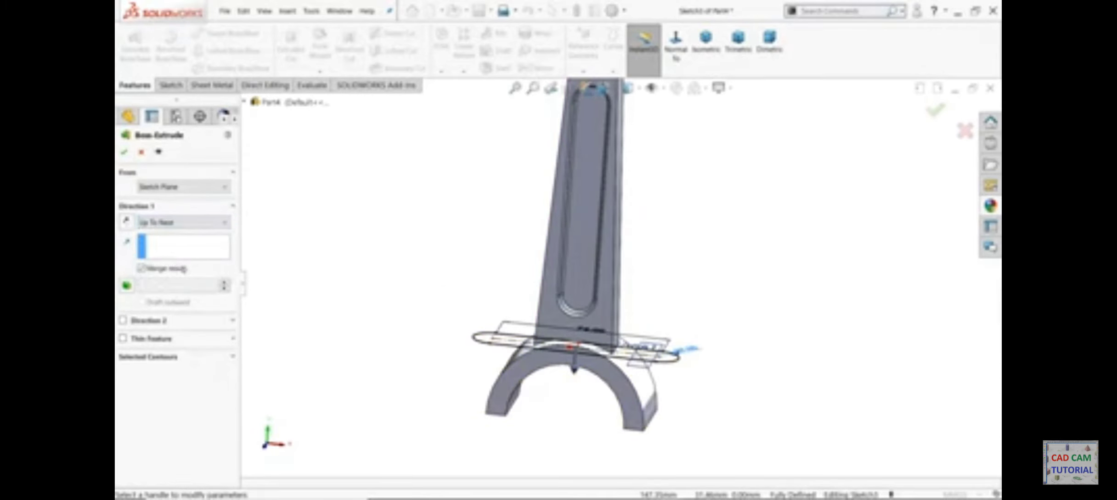
pyautogui.click(162, 225)
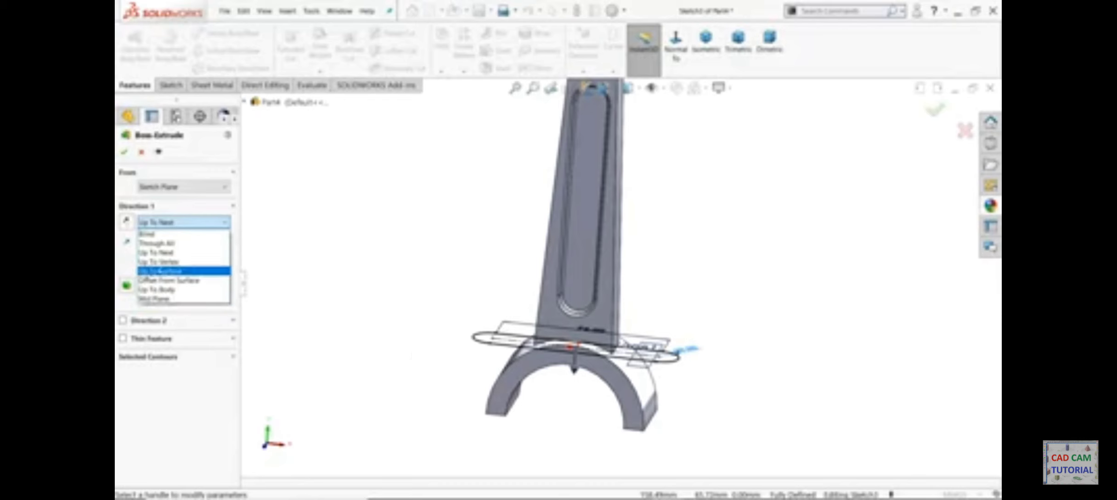
pyautogui.click(163, 271)
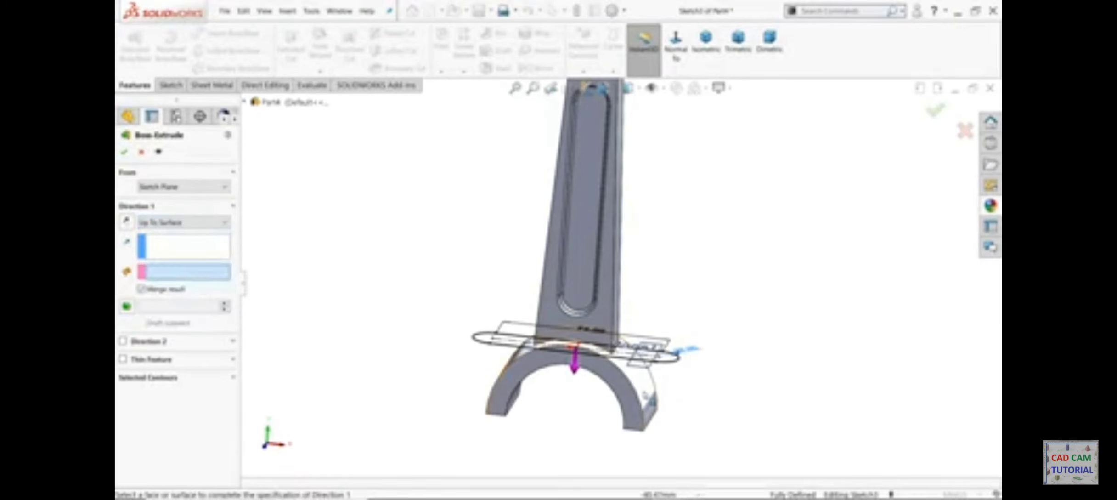
pyautogui.click(666, 403)
pyautogui.click(166, 222)
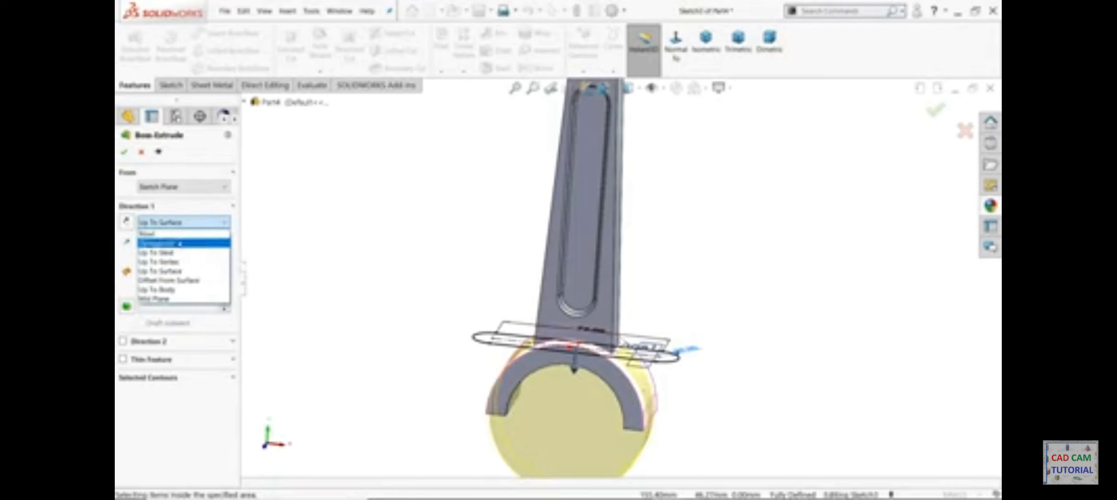
pyautogui.click(186, 223)
# Replace the extrusion's terminating surface with the half ring's flat end face and complete the boss
pyautogui.rightClick(196, 274)
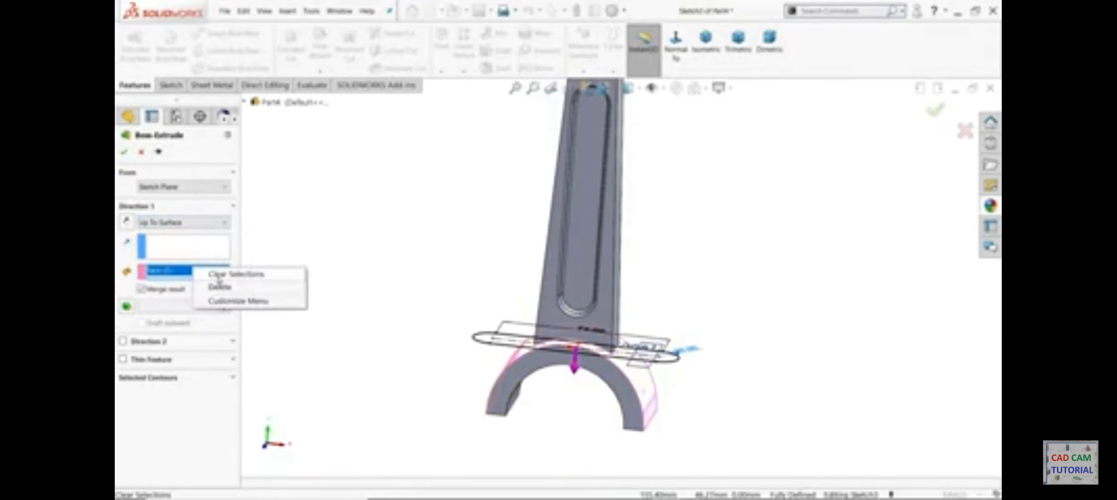
pyautogui.press('Escape')
pyautogui.moveTo(419, 381); pyautogui.dragTo(444, 262, button='middle')
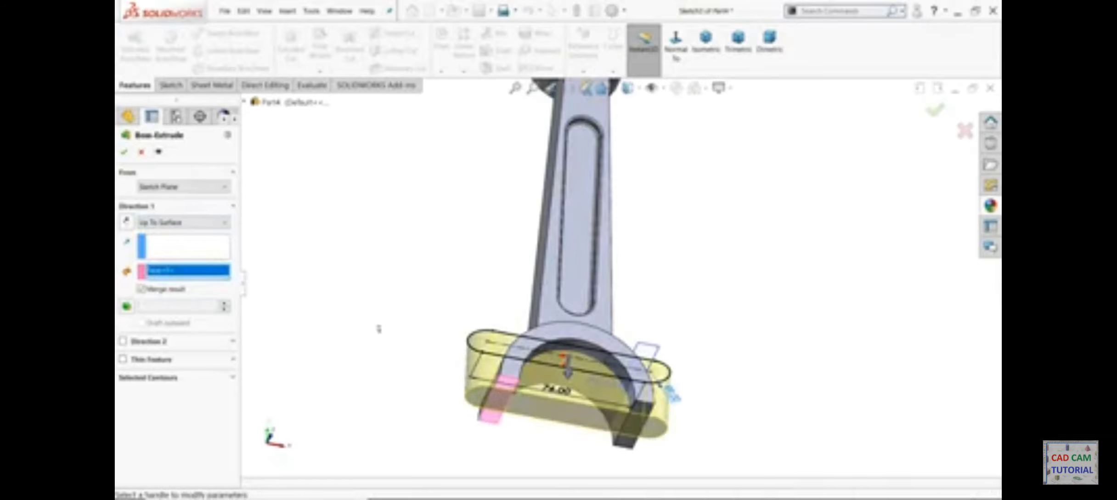
pyautogui.click(124, 152)
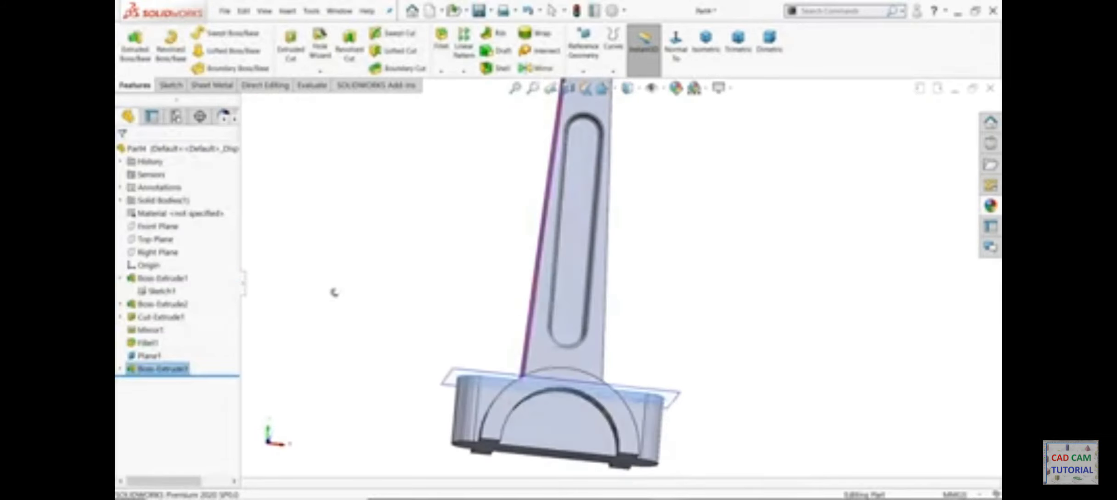
# Start a sketch on the semicircular face filling the half ring's bore and convert that face's edges into sketch entities
pyautogui.moveTo(334, 292); pyautogui.dragTo(593, 407, button='middle')
pyautogui.click(593, 407)
pyautogui.click(606, 376)
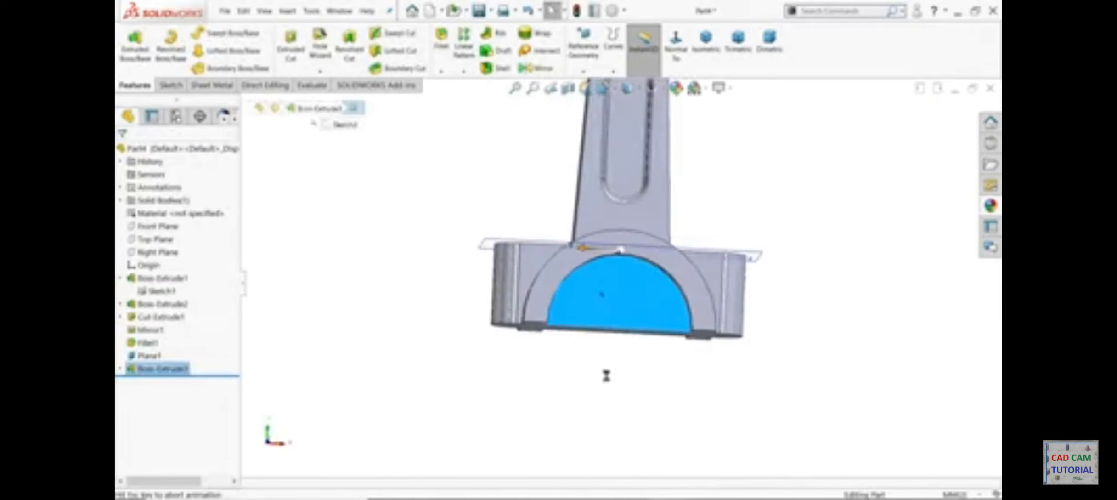
pyautogui.scroll(-3, 636, 417)
pyautogui.scroll(3, 627, 406)
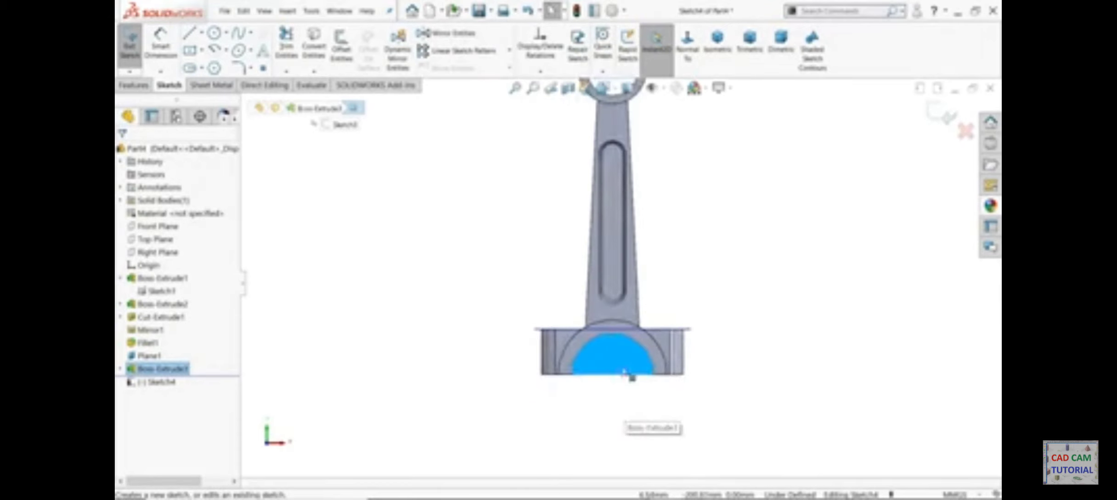
pyautogui.scroll(-3, 627, 370)
pyautogui.moveTo(627, 369); pyautogui.dragTo(607, 248, button='middle')
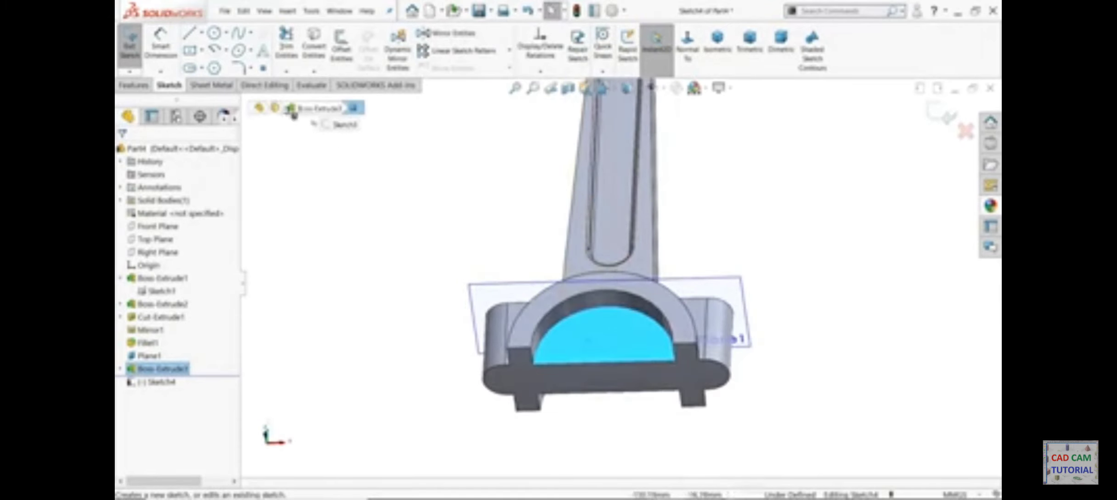
pyautogui.click(265, 85)
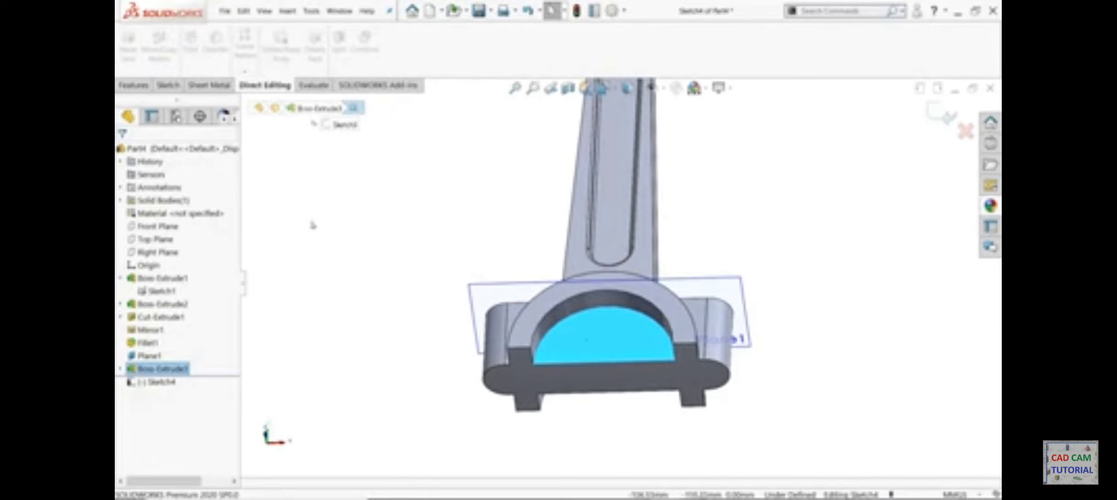
pyautogui.click(165, 88)
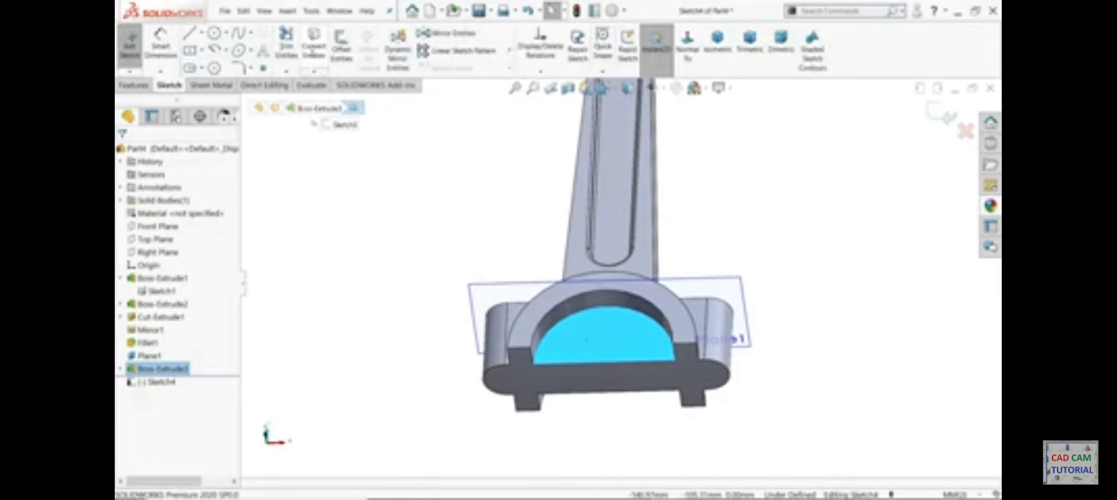
pyautogui.click(314, 50)
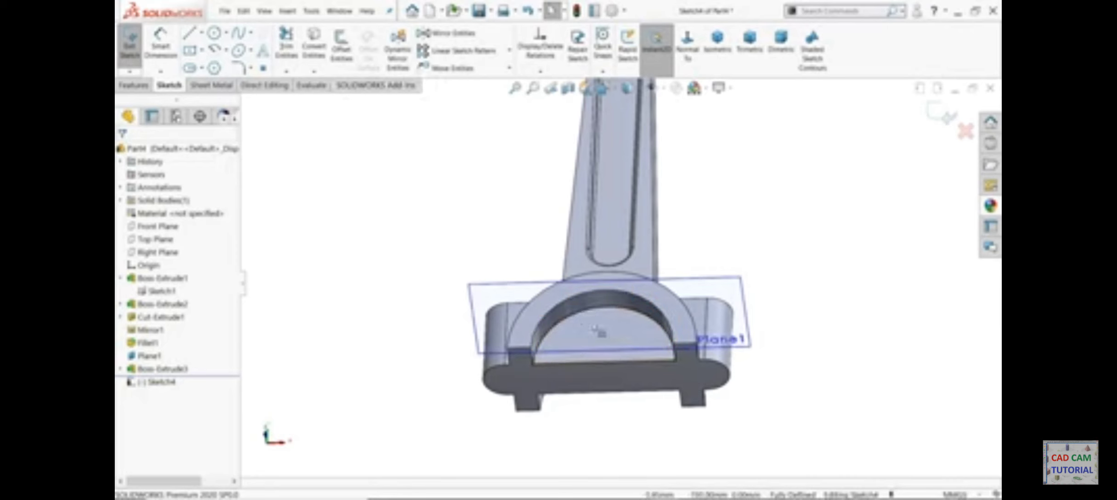
# Cut the semicircular profile Through All to reopen the half ring's bore
pyautogui.click(134, 85)
pyautogui.click(290, 46)
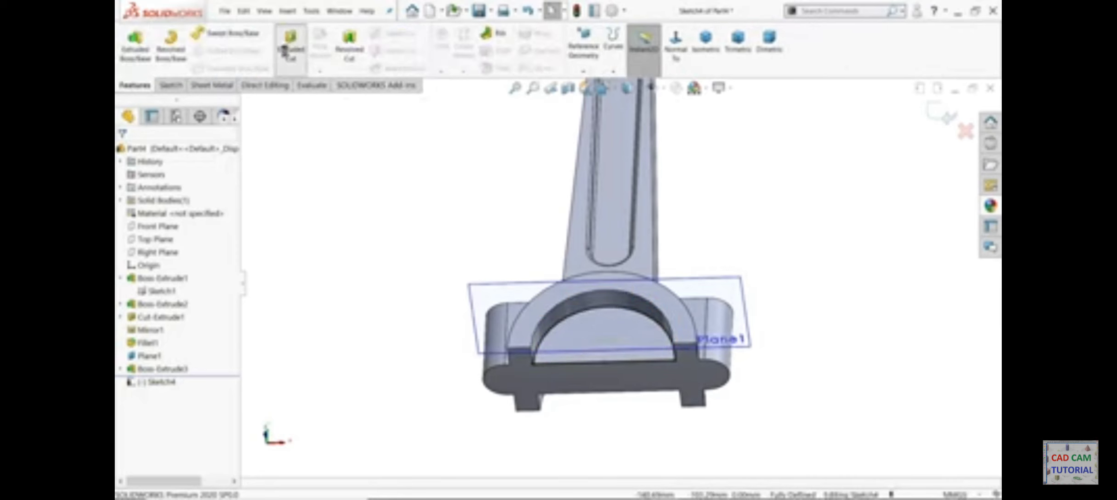
pyautogui.click(147, 224)
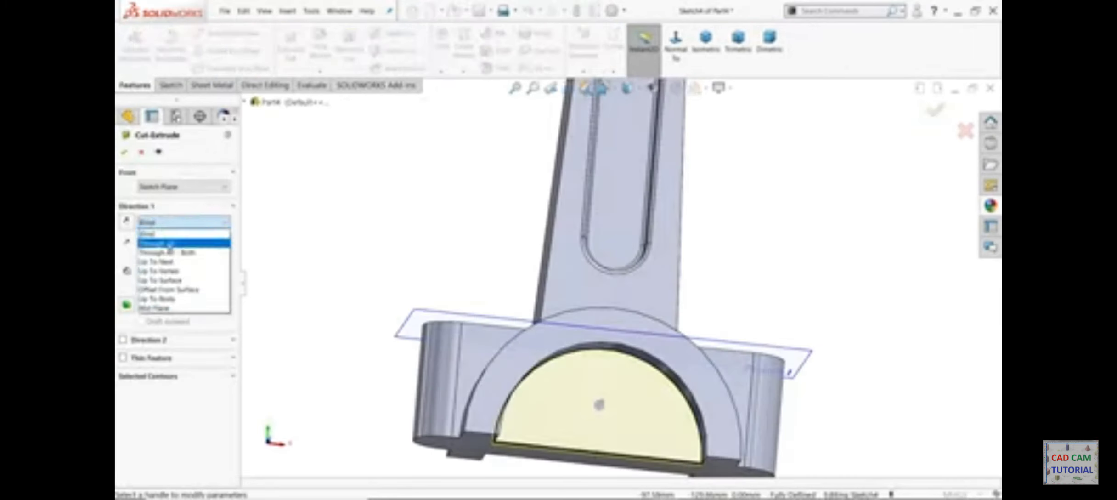
pyautogui.click(156, 240)
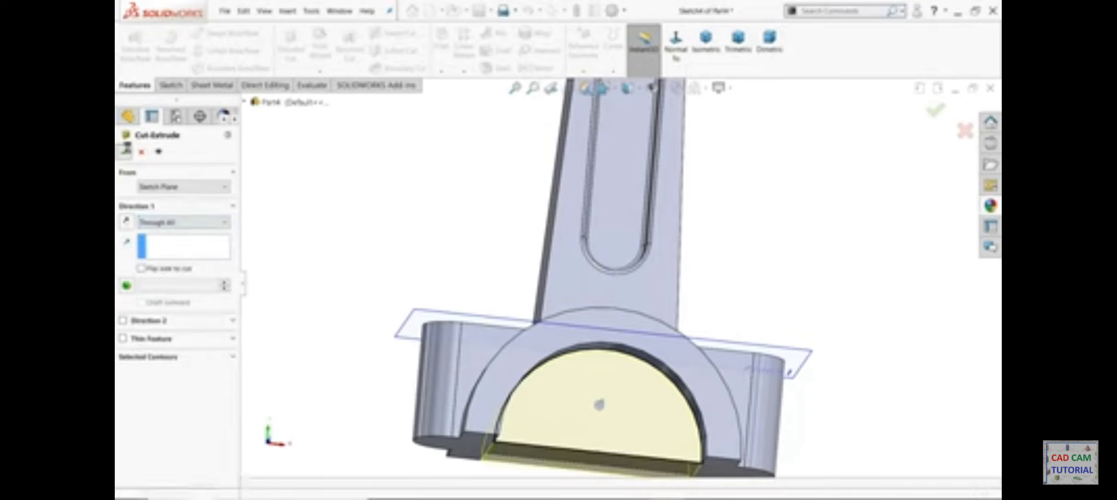
pyautogui.click(124, 152)
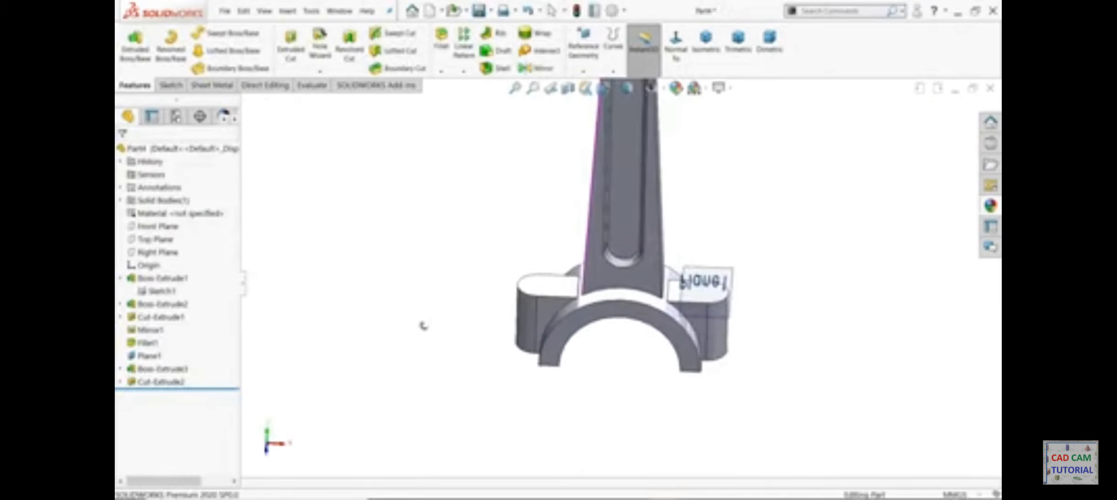
# Hide the reference plane Plane1 beside the half ring
pyautogui.scroll(-3, 662, 285)
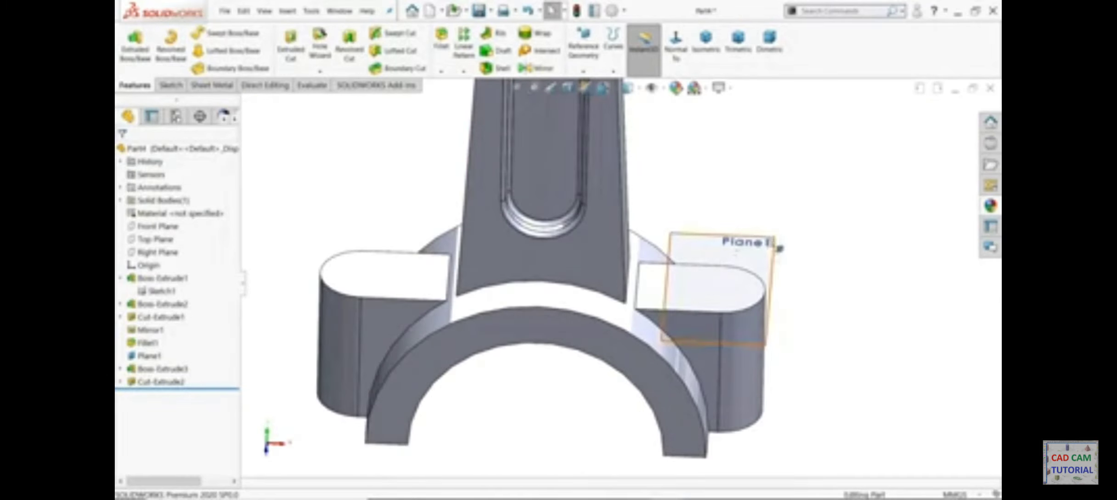
pyautogui.click(782, 248)
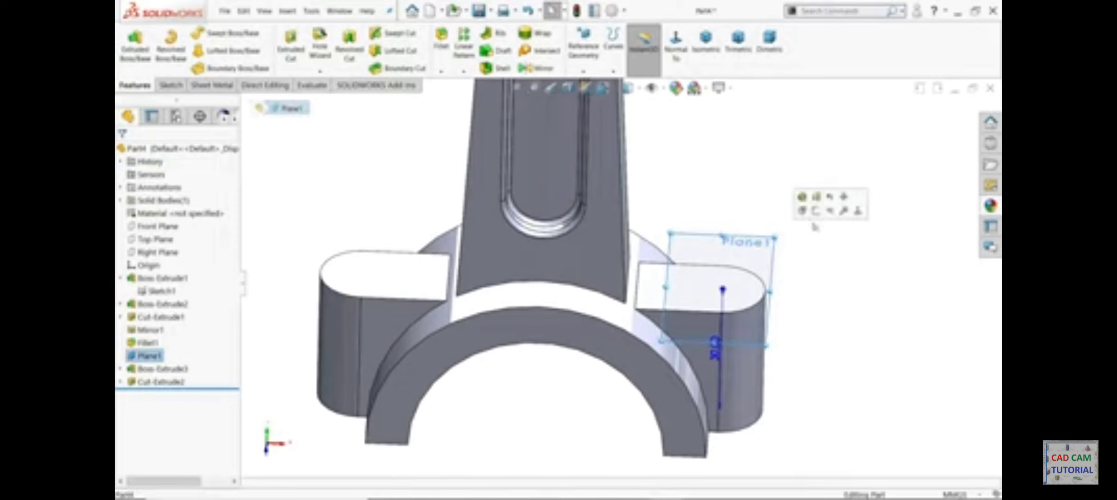
pyautogui.click(809, 219)
# Sketch a circle centred on each side lug's rounded end, on the lugs' flat upper face, and cut both circles Through All
pyautogui.click(720, 301)
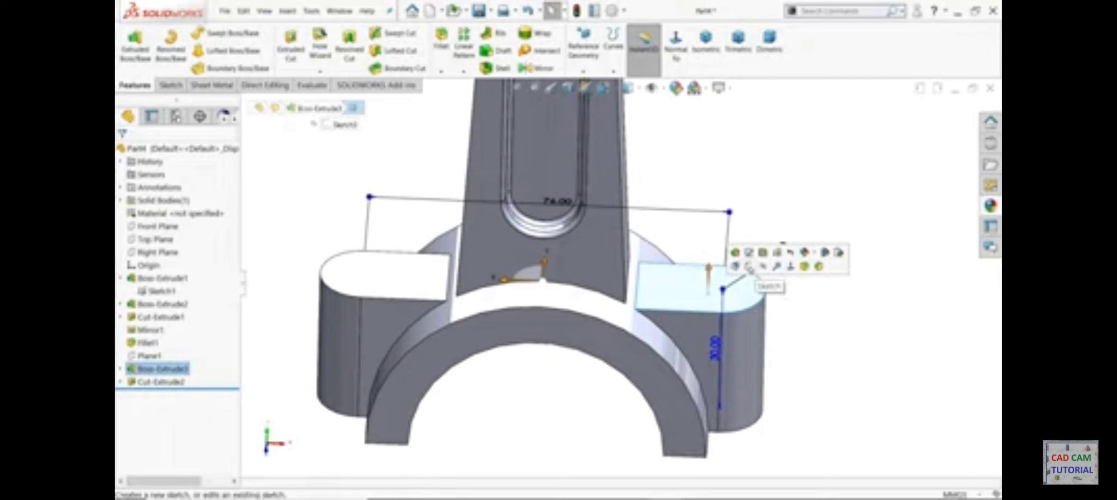
pyautogui.click(749, 268)
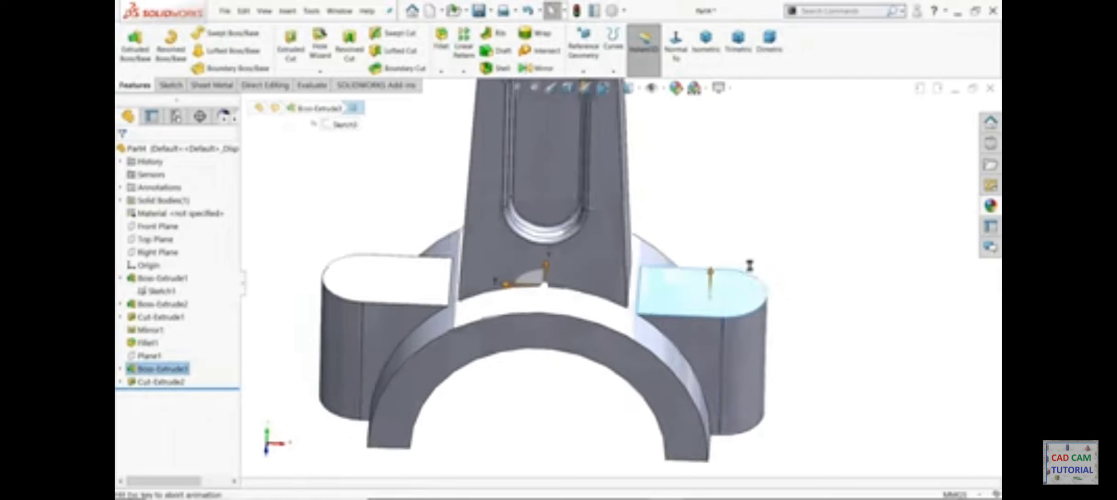
pyautogui.click(213, 33)
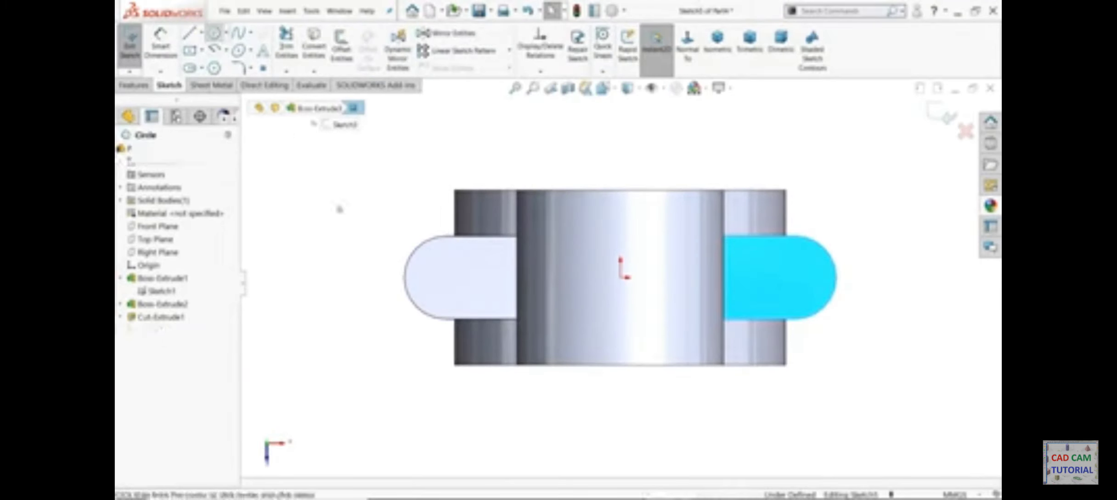
pyautogui.click(445, 277)
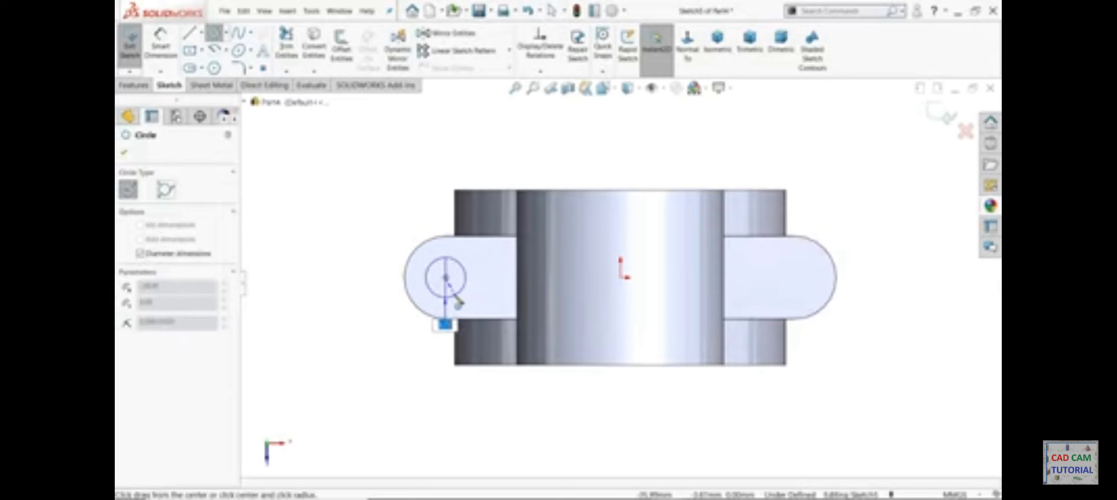
pyautogui.click(457, 295)
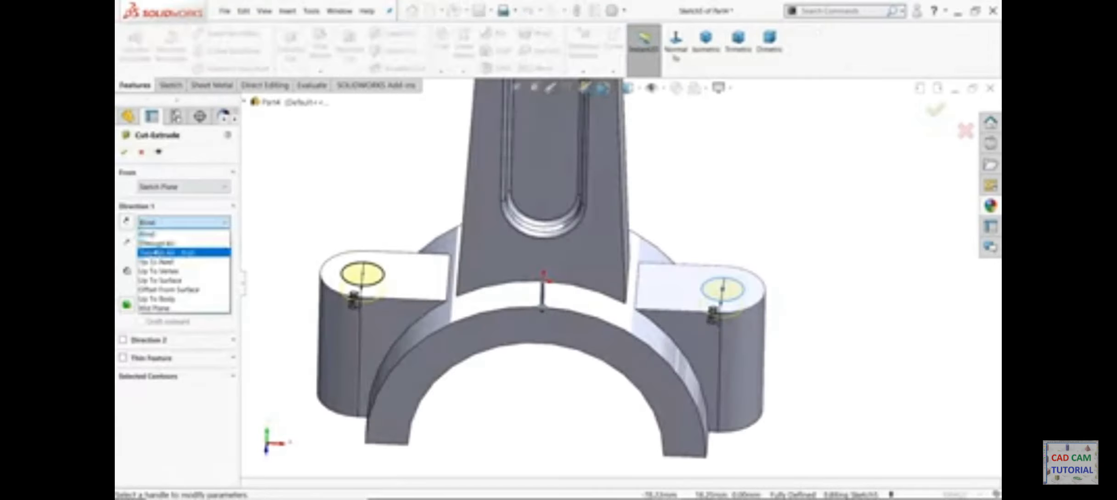
pyautogui.click(170, 232)
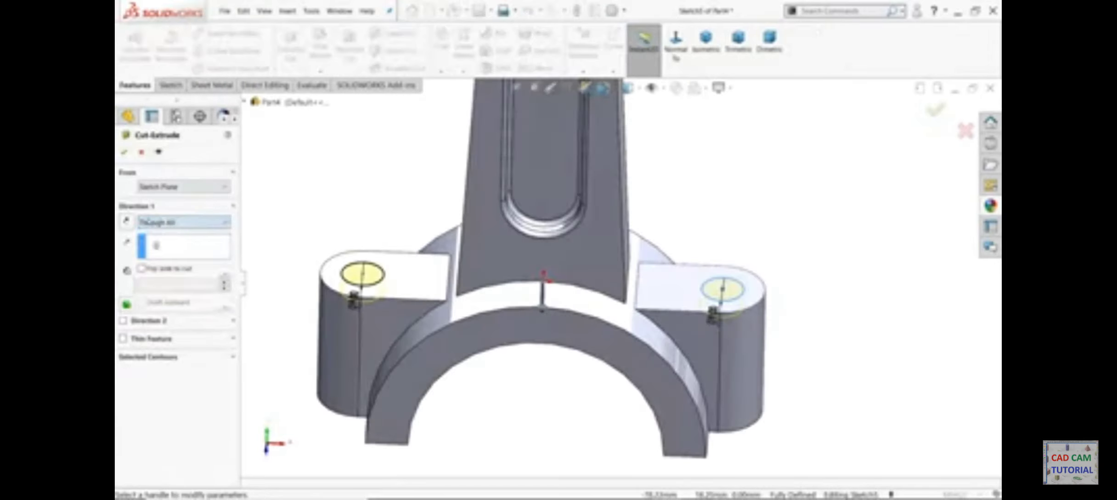
pyautogui.click(124, 152)
# Roll the feature history back to directly after Fillet1, before the reference plane and the side lugs
pyautogui.scroll(3, 368, 207)
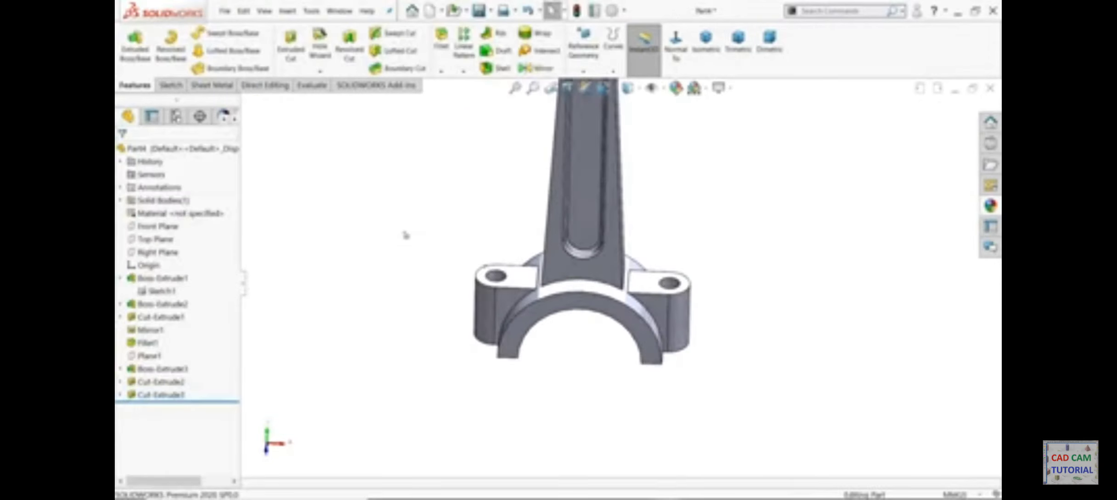
pyautogui.moveTo(404, 233); pyautogui.dragTo(496, 245, button='middle')
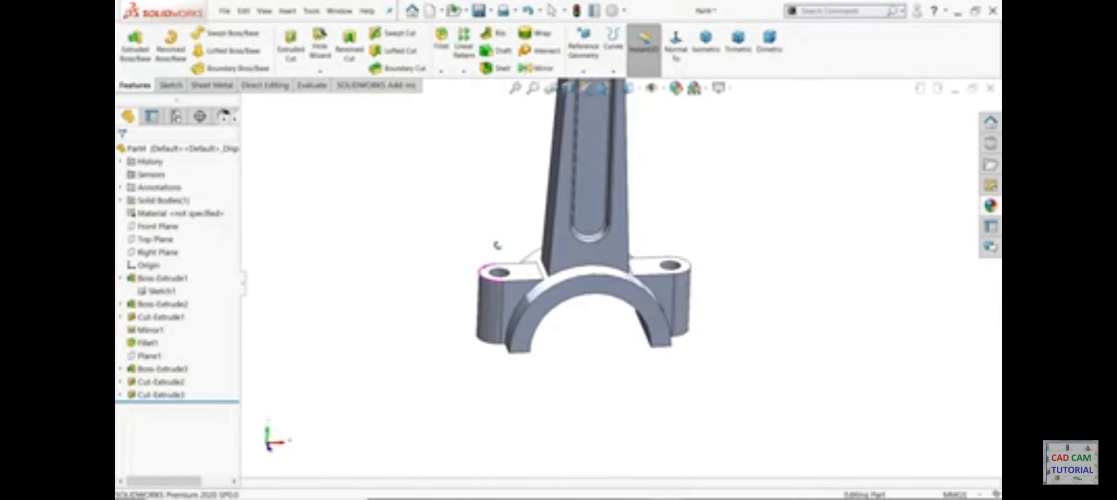
pyautogui.moveTo(205, 401); pyautogui.dragTo(200, 350)
pyautogui.scroll(5, 479, 331)
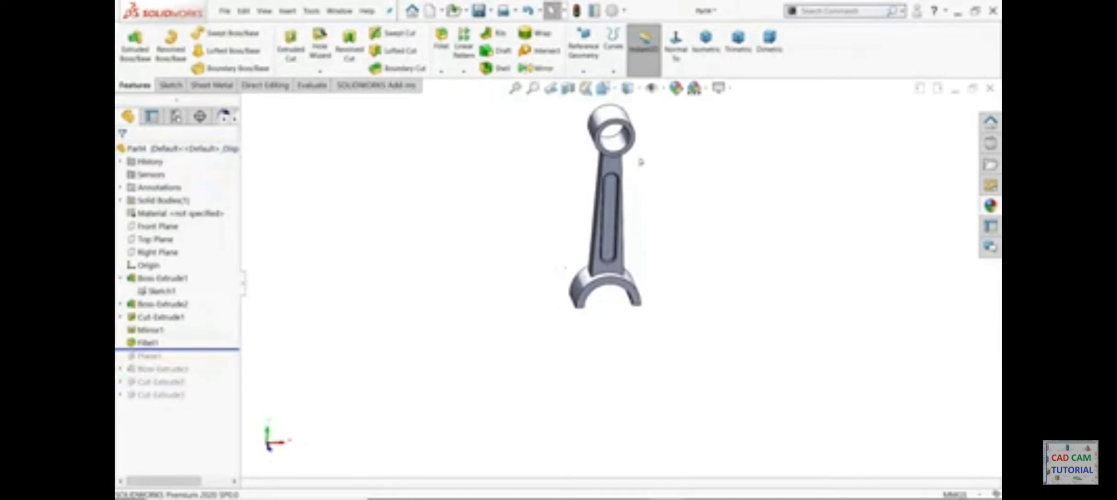
pyautogui.scroll(-4, 641, 163)
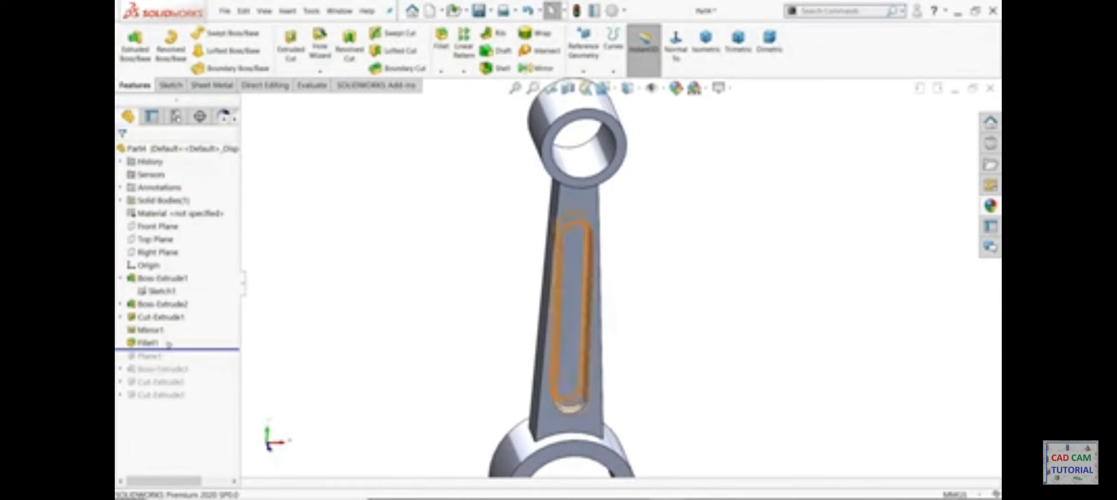
# Fillet the two side edges where the shank meets the half ring with a 40 mm radius
pyautogui.click(441, 43)
pyautogui.moveTo(505, 256); pyautogui.dragTo(512, 362, button='middle')
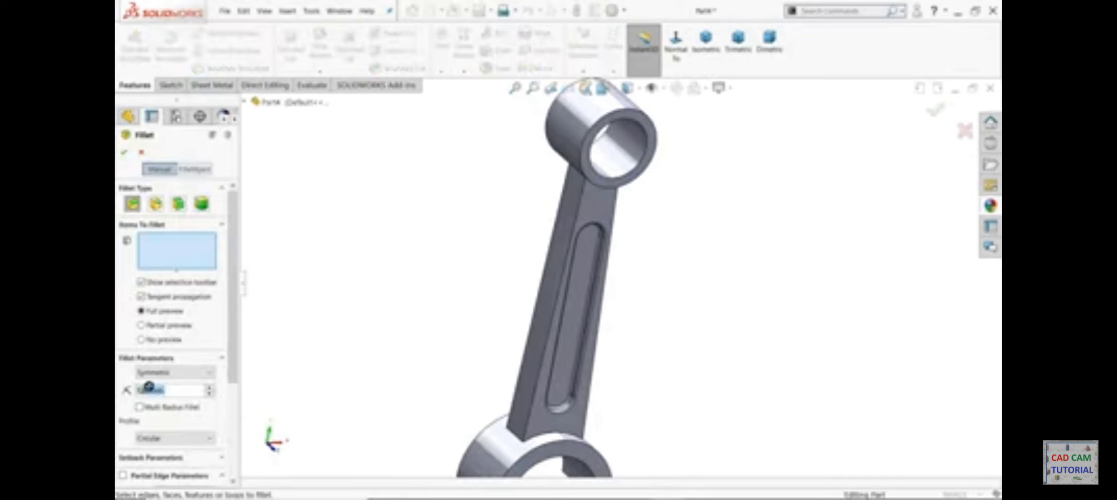
pyautogui.write('40')
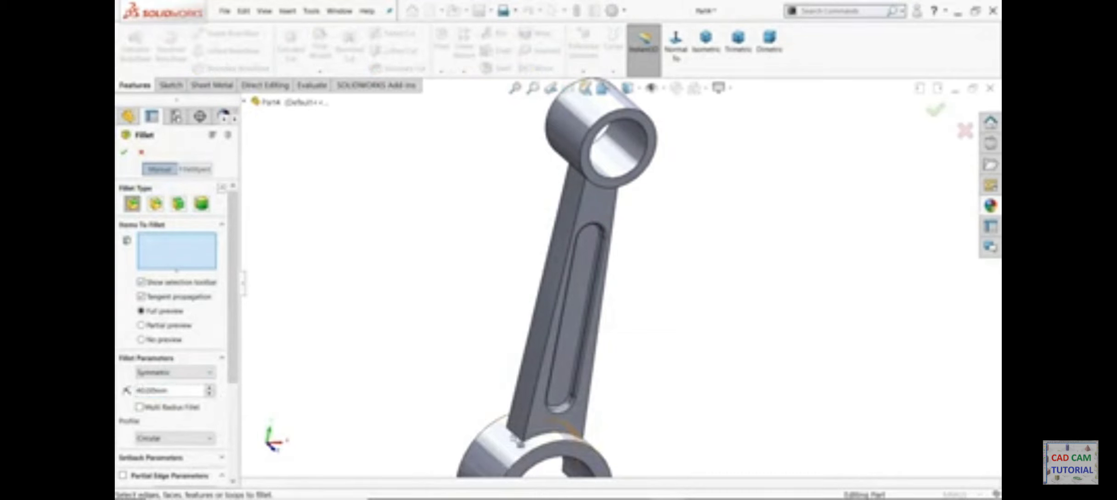
pyautogui.click(516, 439)
pyautogui.moveTo(519, 436); pyautogui.dragTo(629, 444, button='middle')
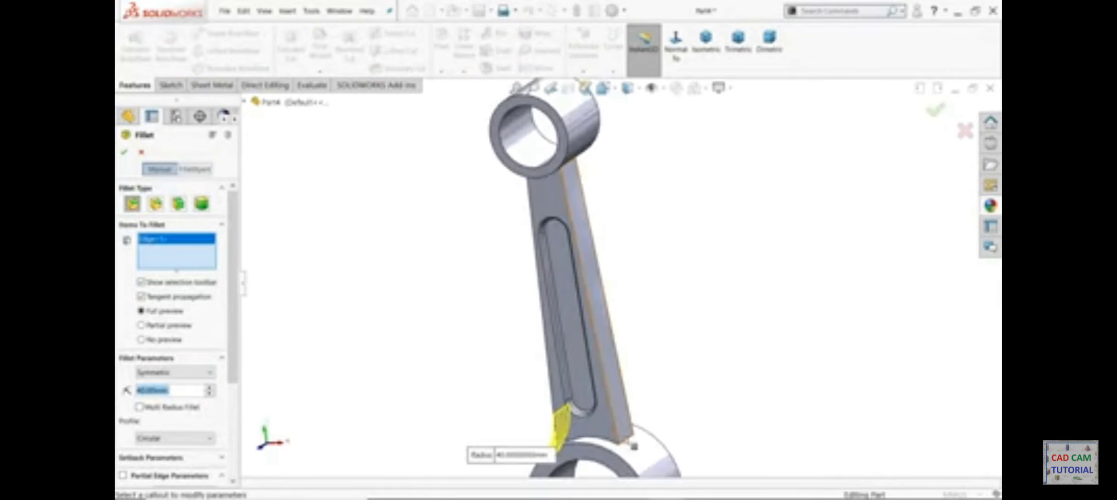
pyautogui.click(629, 444)
pyautogui.press('Return')
pyautogui.press('Return')
# Fillet the two side edges where the shank meets the small-end ring with a 22.5 mm radius
pyautogui.moveTo(464, 257); pyautogui.dragTo(552, 202, button='middle')
pyautogui.scroll(-2, 535, 173)
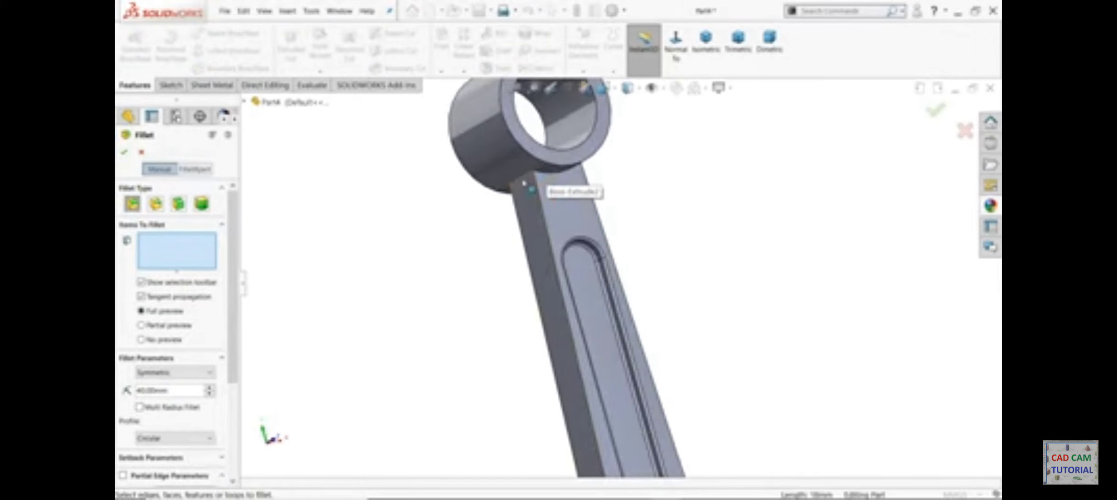
pyautogui.click(506, 186)
pyautogui.write('22')
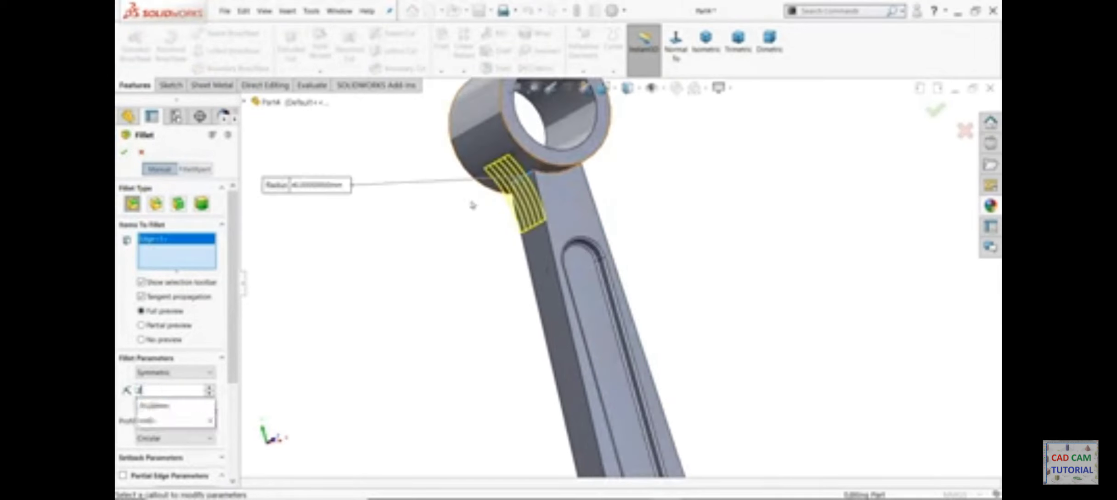
pyautogui.moveTo(689, 181); pyautogui.dragTo(634, 181, button='middle')
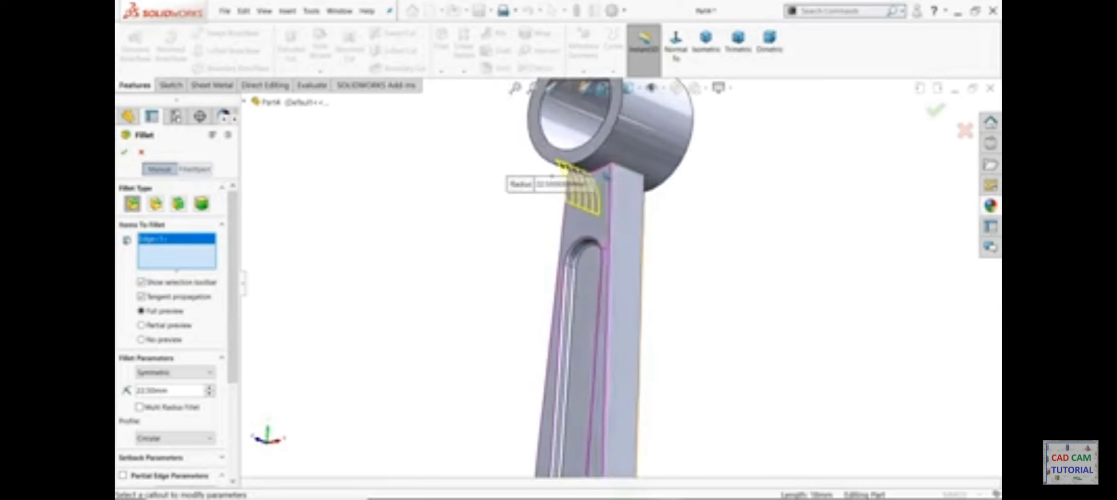
pyautogui.click(635, 181)
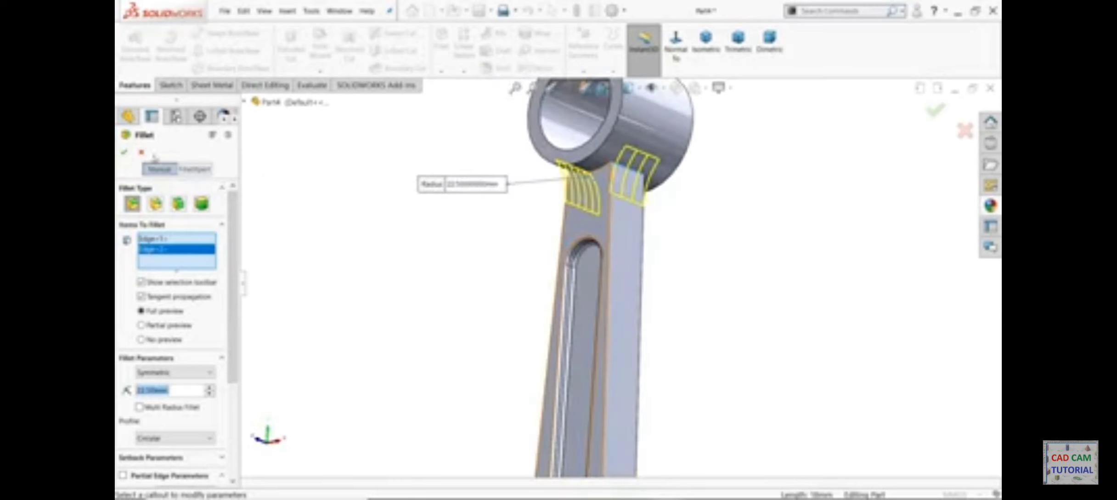
pyautogui.click(126, 154)
# Roll the feature history forward to the end, restoring the side lugs and the cuts
pyautogui.scroll(6, 486, 238)
pyautogui.scroll(-4, 530, 326)
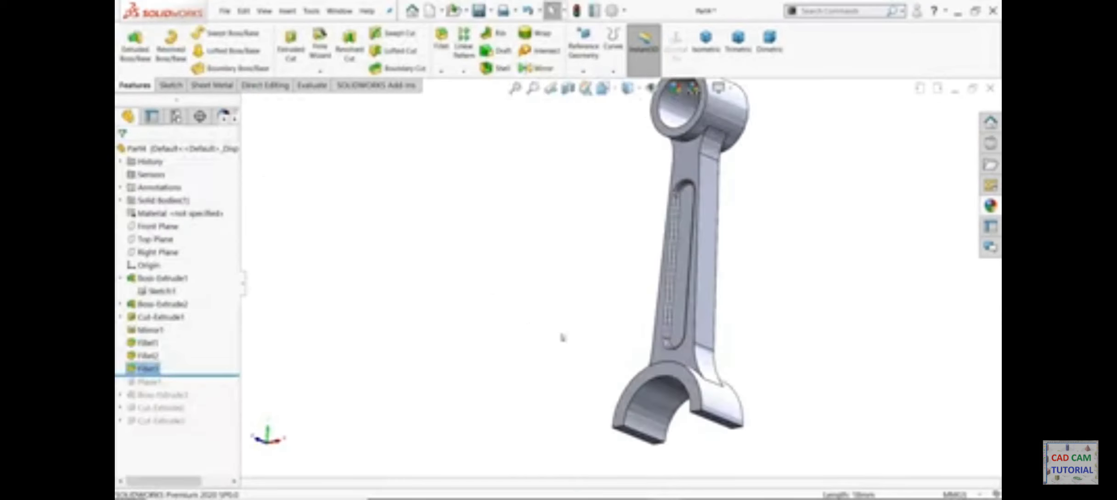
pyautogui.moveTo(200, 372); pyautogui.dragTo(200, 429)
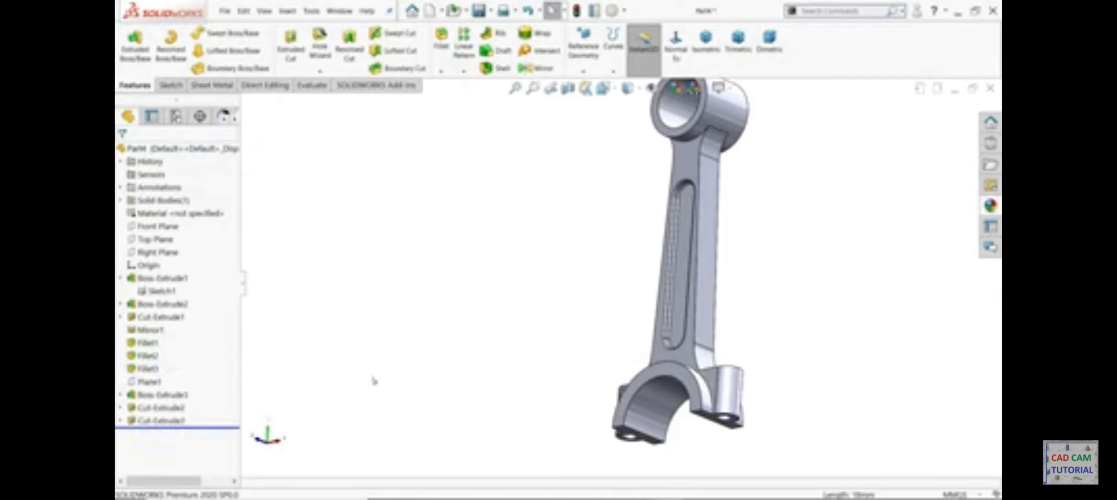
# Fillet the half ring's two curved outer edges with a 3 mm radius
pyautogui.moveTo(506, 332); pyautogui.dragTo(554, 394, button='middle')
pyautogui.scroll(-5, 731, 358)
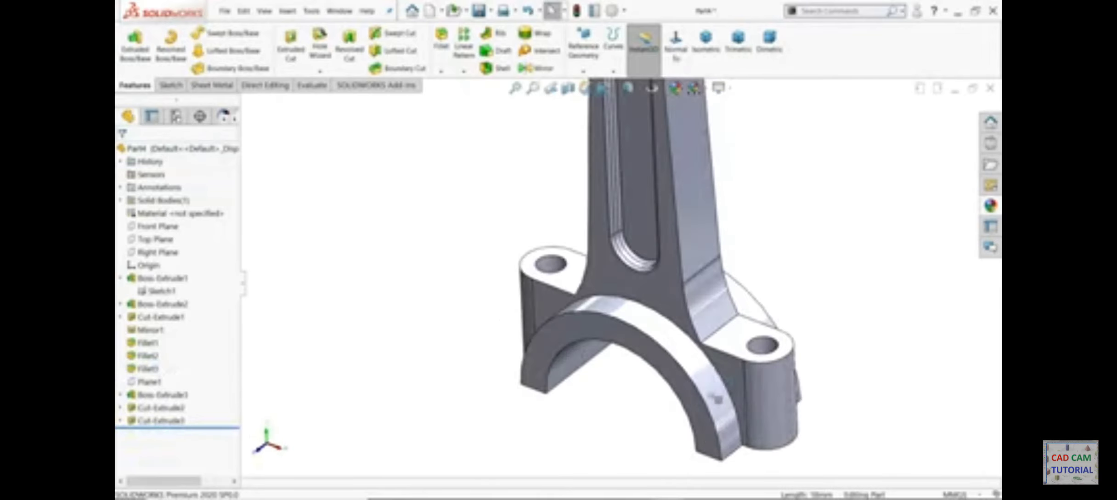
pyautogui.scroll(2, 493, 94)
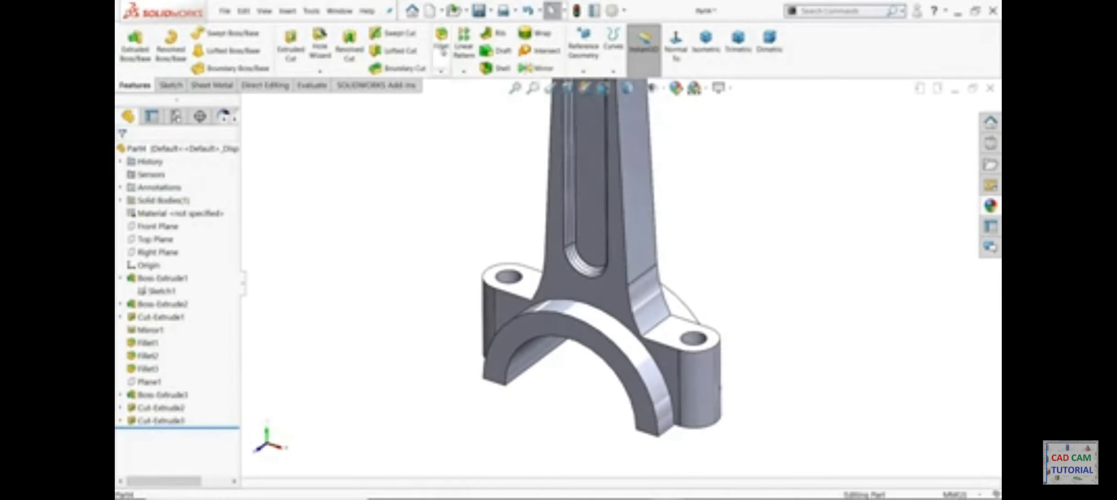
pyautogui.click(441, 38)
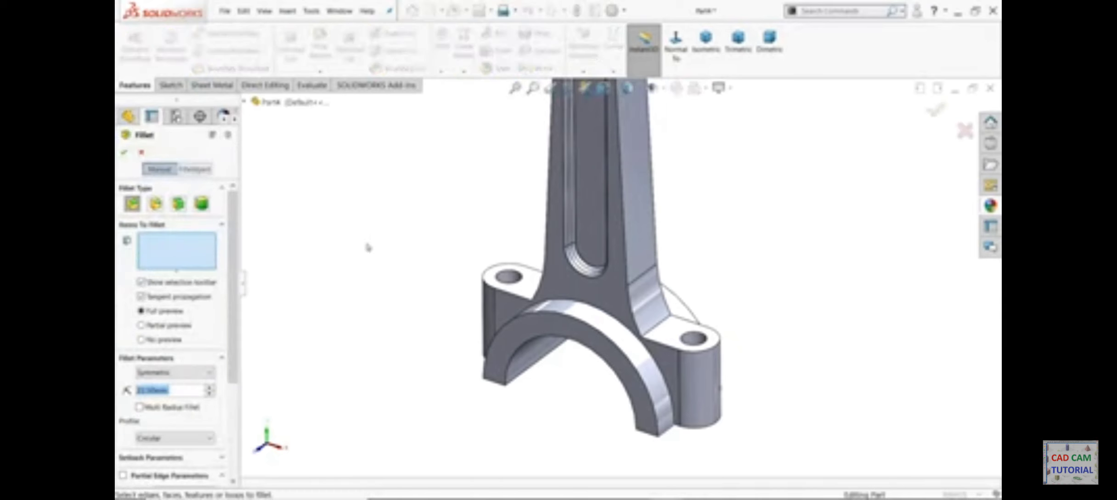
pyautogui.write('3')
pyautogui.press('Return')
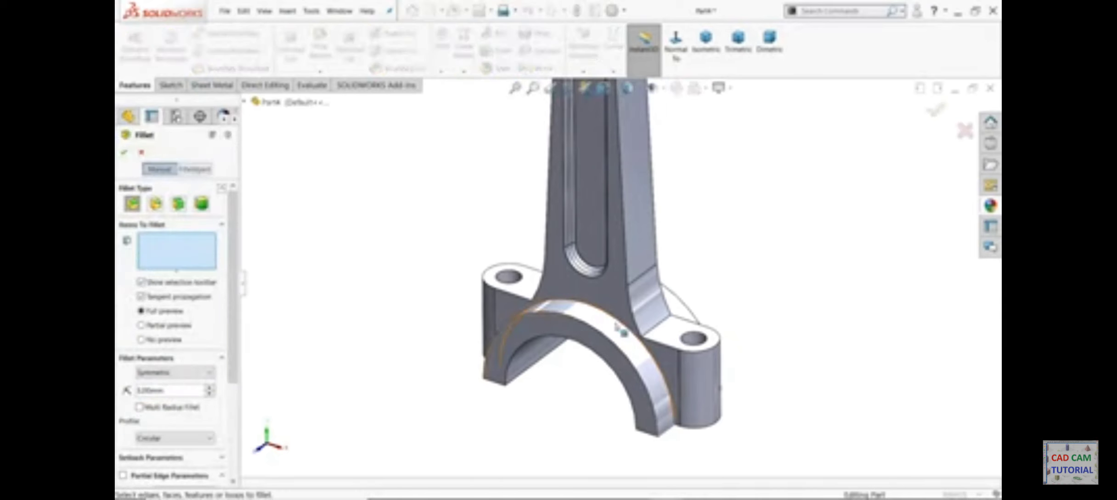
pyautogui.click(620, 327)
pyautogui.moveTo(620, 328); pyautogui.dragTo(683, 288, button='middle')
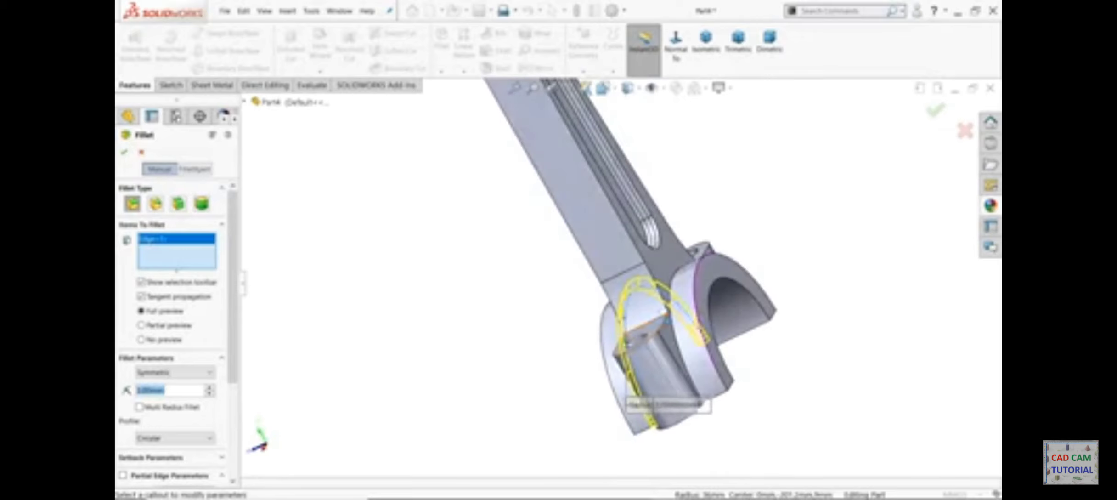
pyautogui.click(681, 281)
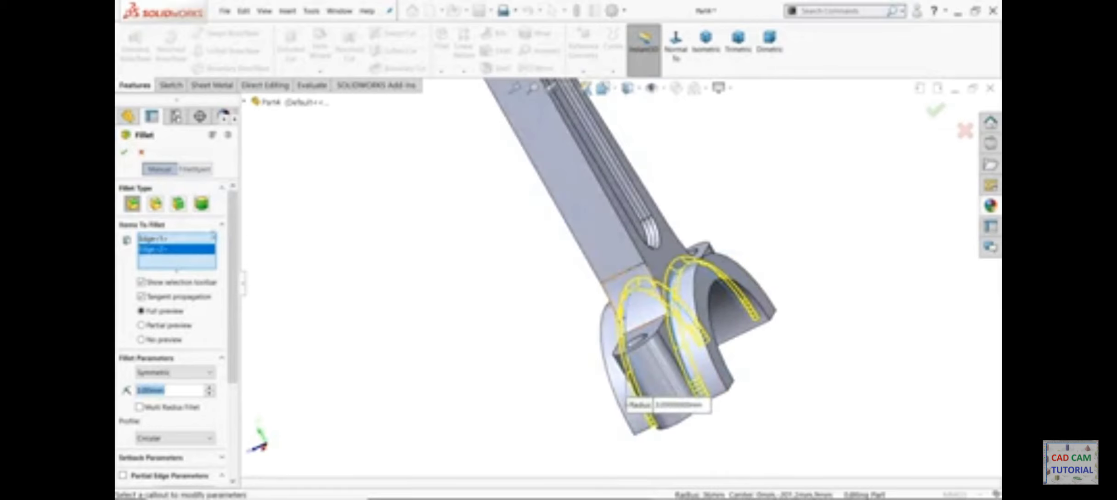
pyautogui.click(126, 154)
# Apply the satin finish gold appearance to the whole connecting rod
pyautogui.moveTo(567, 225); pyautogui.dragTo(666, 206, button='middle')
pyautogui.moveTo(616, 248); pyautogui.dragTo(553, 331, button='middle')
pyautogui.scroll(5, 551, 332)
pyautogui.scroll(-3, 602, 217)
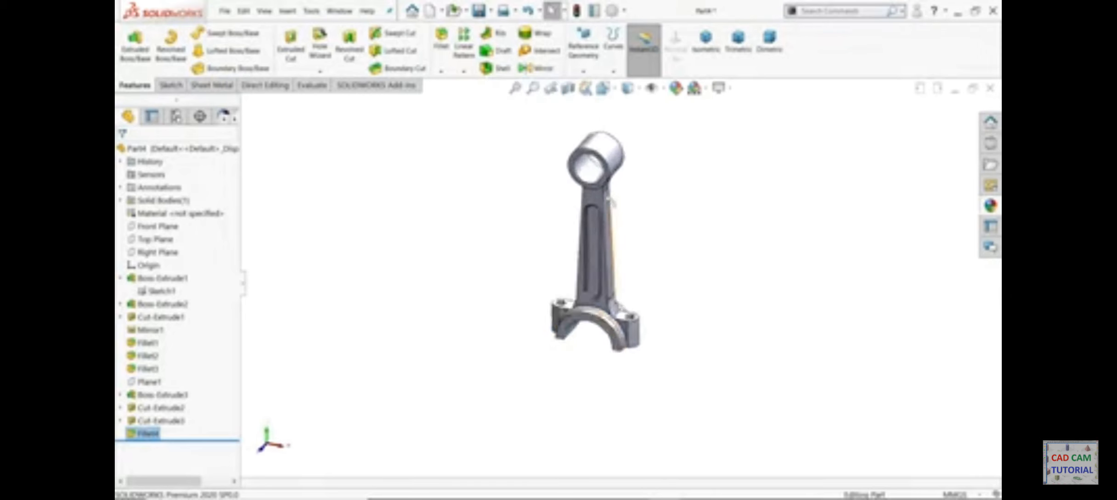
pyautogui.scroll(-2, 599, 207)
pyautogui.click(332, 229)
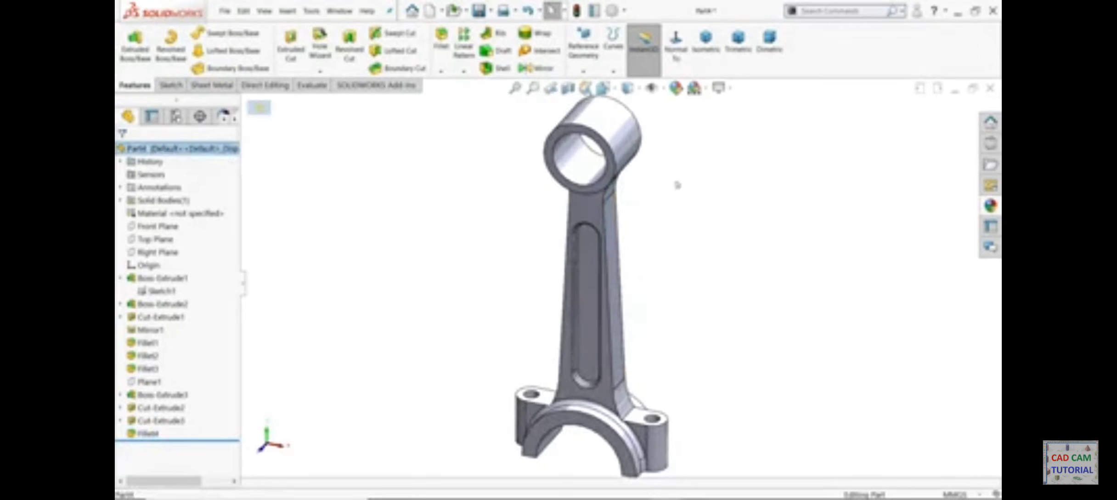
pyautogui.click(991, 205)
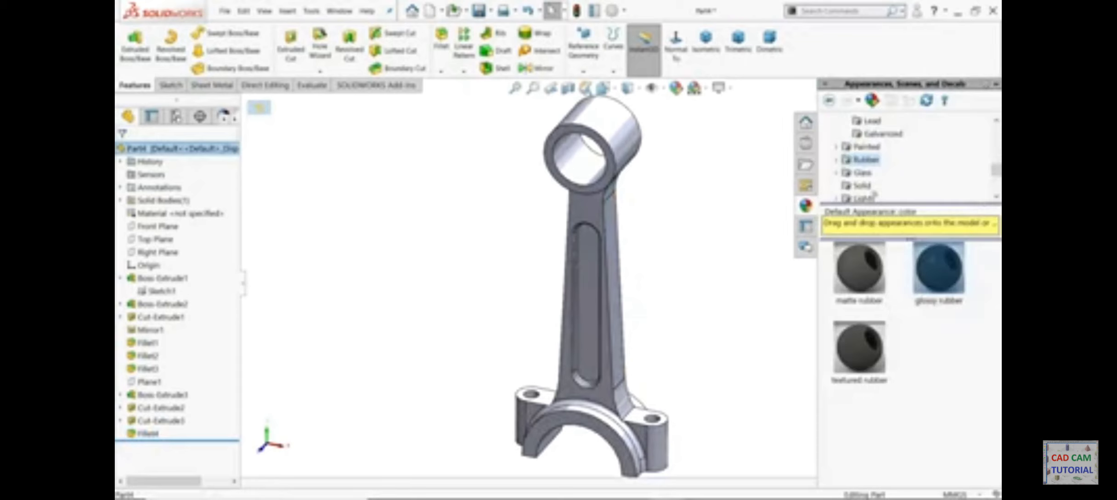
pyautogui.scroll(3, 873, 193)
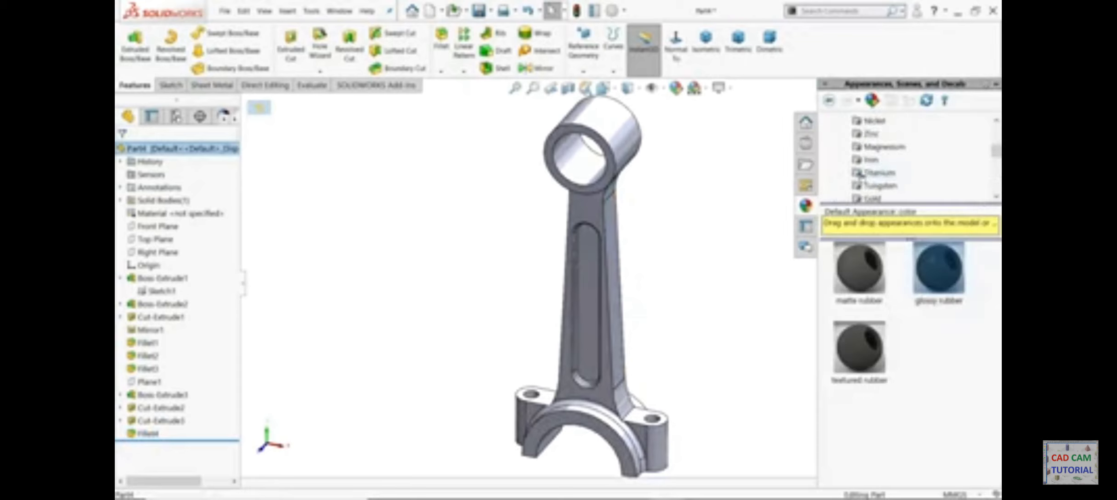
pyautogui.click(872, 198)
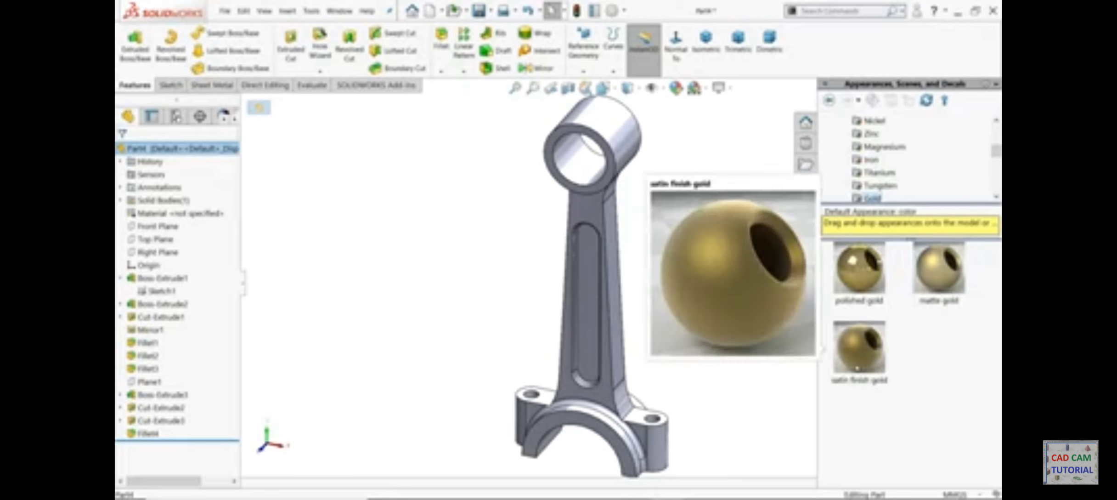
pyautogui.doubleClick(856, 363)
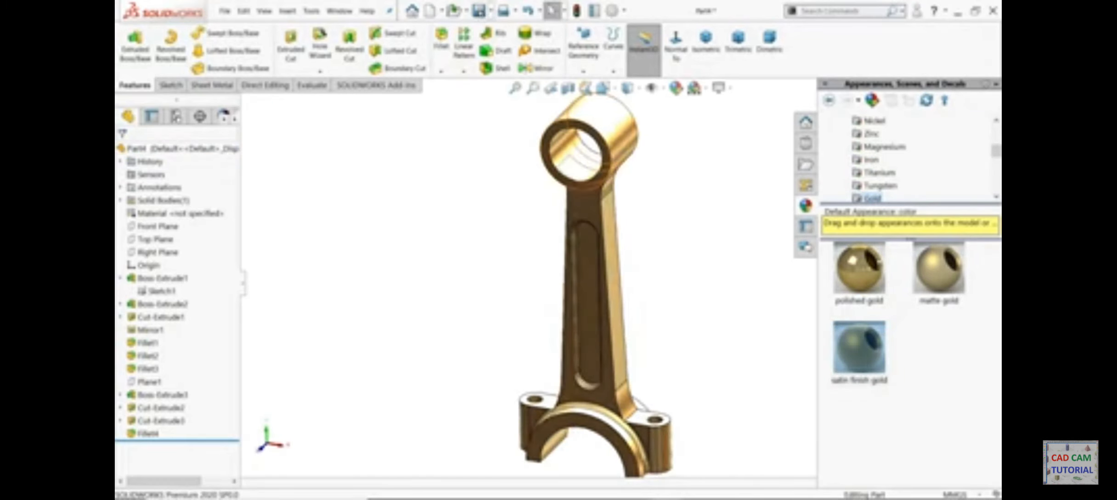
# Save the part as "4.connecting rod" in the 4 Cylinder Engine folder
pyautogui.click(478, 10)
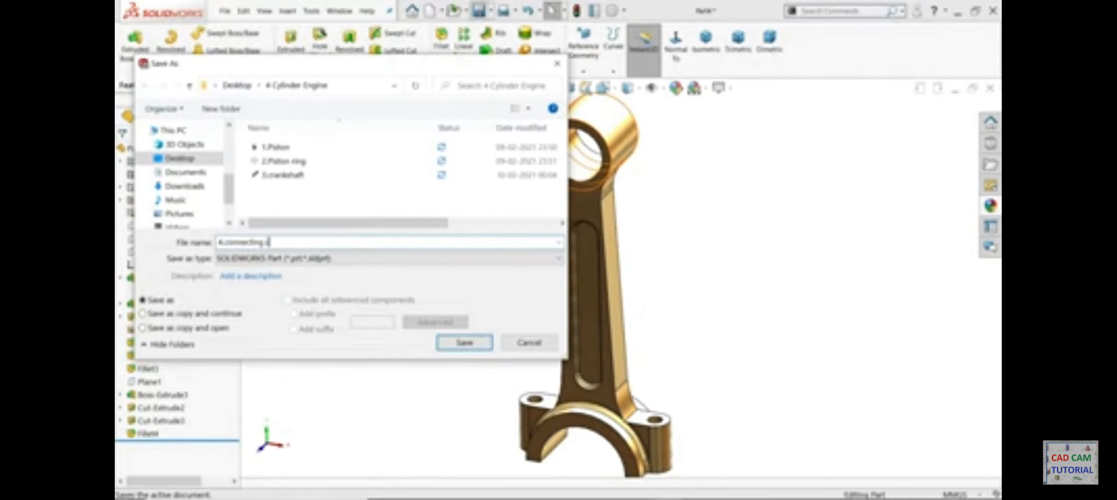
pyautogui.press('Return')
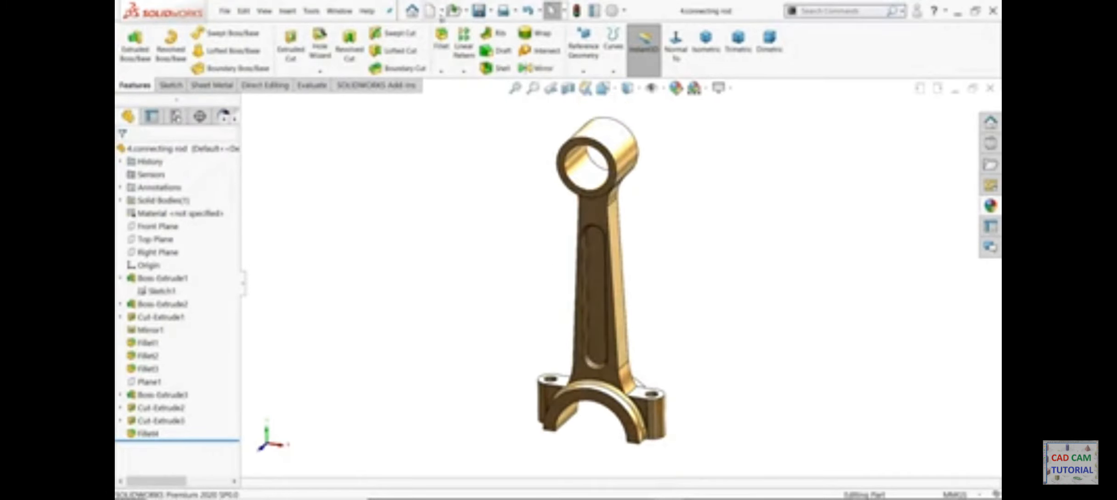
# Create a new part document
pyautogui.click(442, 10)
pyautogui.click(449, 27)
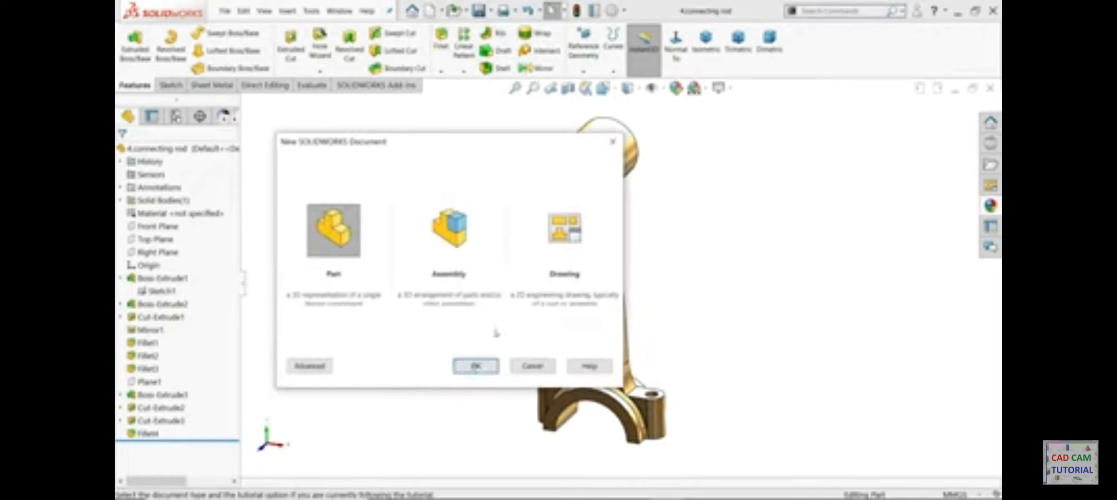
pyautogui.click(476, 366)
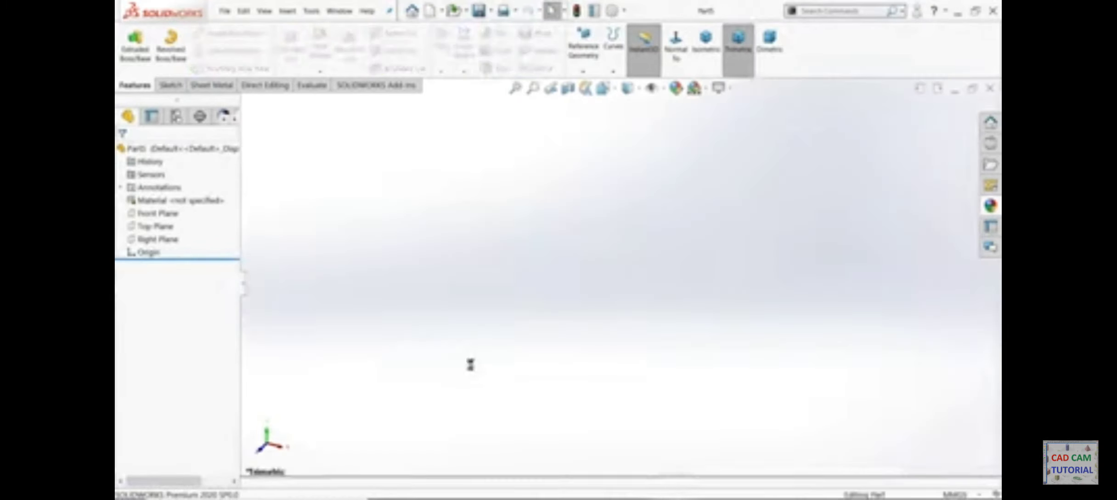
# Apply the Plain White scene to the new part and put away the connecting rod cap reference drawing
pyautogui.click(694, 87)
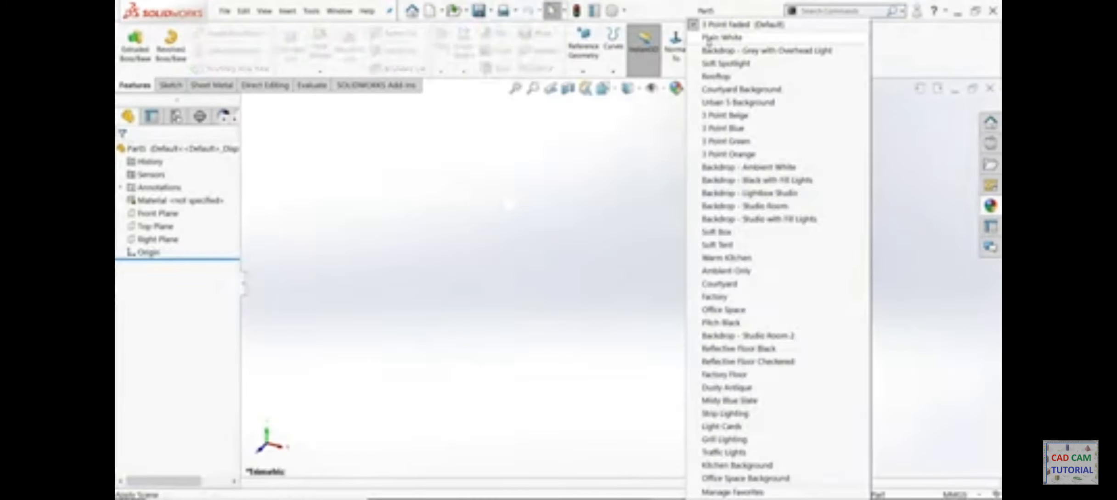
pyautogui.click(726, 35)
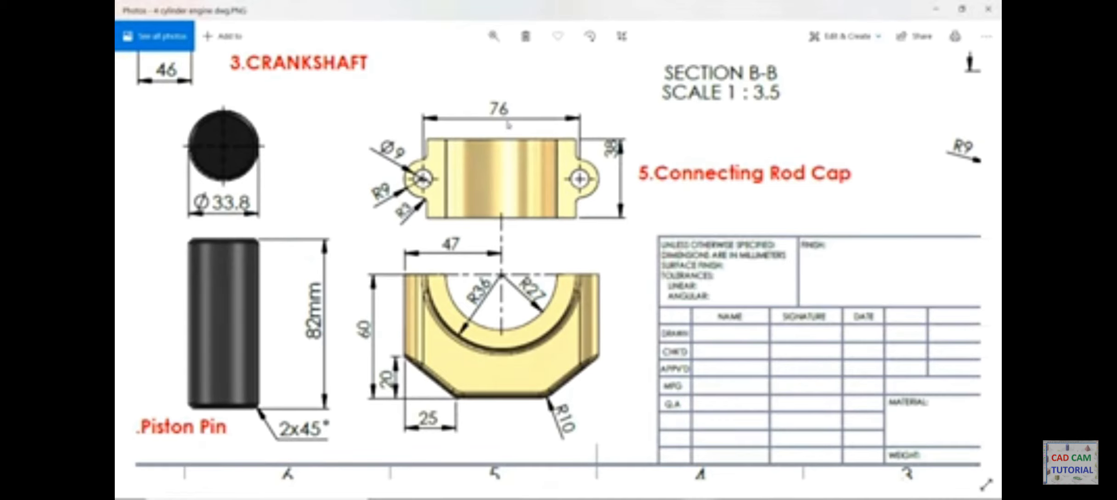
pyautogui.click(935, 9)
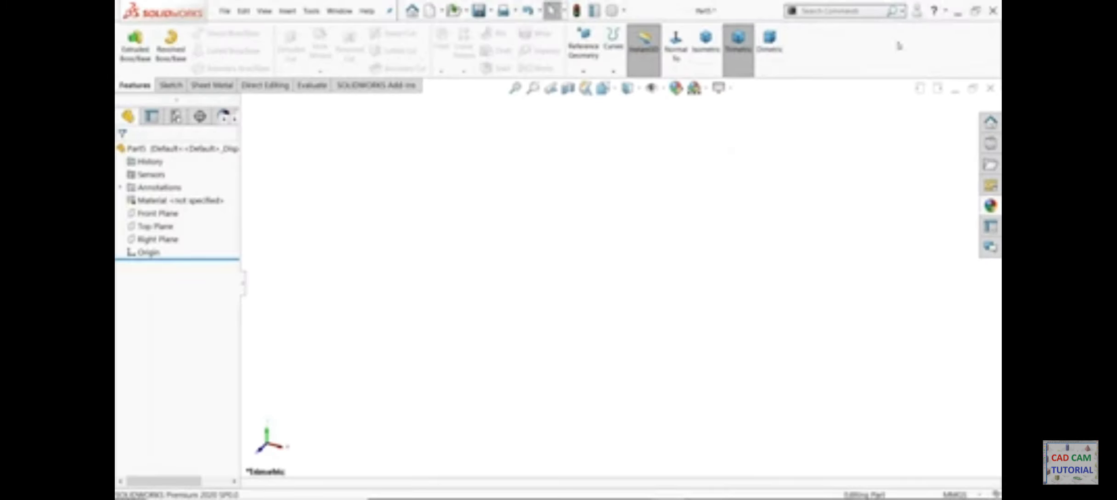
# Sketch two concentric circles of 54 mm and 72 mm diameter centred on the origin of the Front Plane
pyautogui.click(166, 214)
pyautogui.click(177, 202)
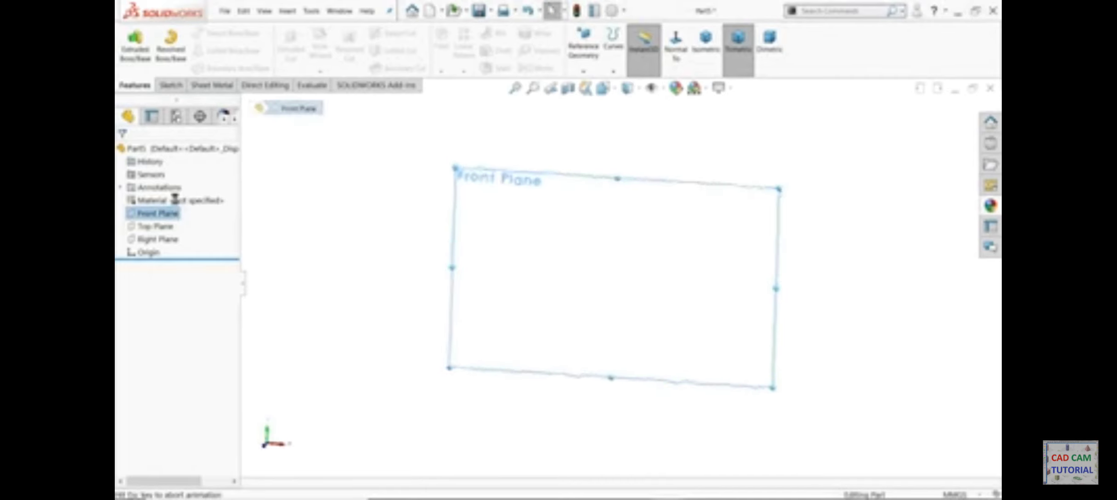
pyautogui.click(213, 33)
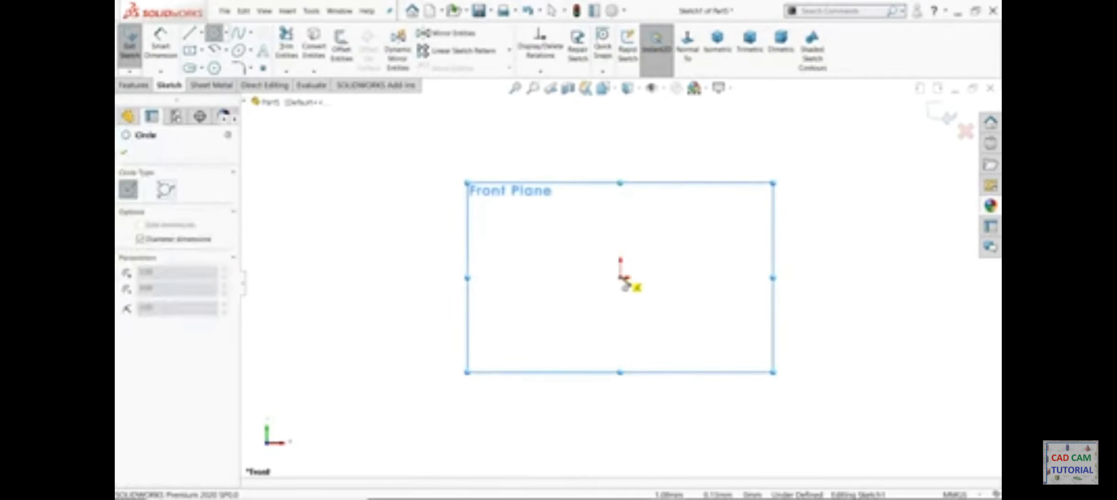
pyautogui.click(623, 277)
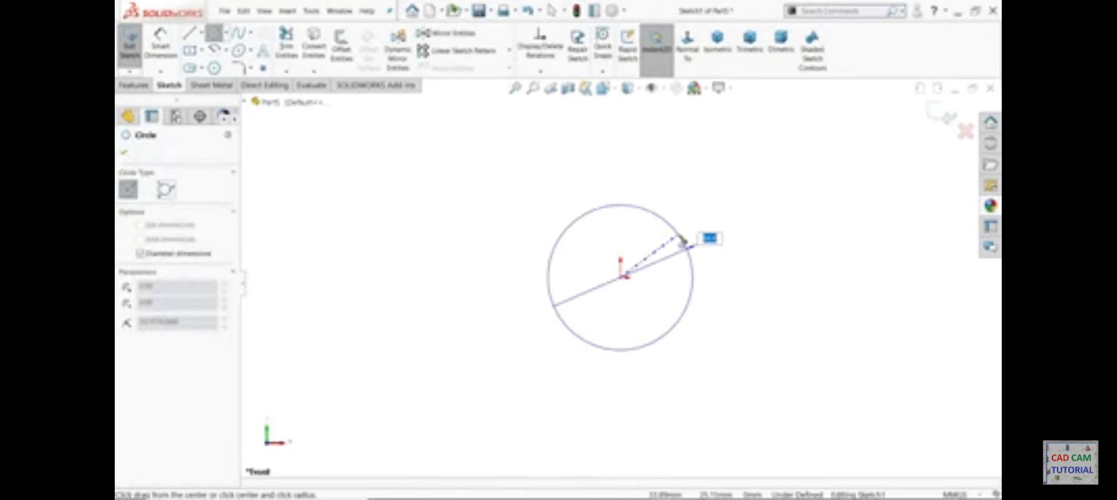
pyautogui.write('54')
pyautogui.press('Return')
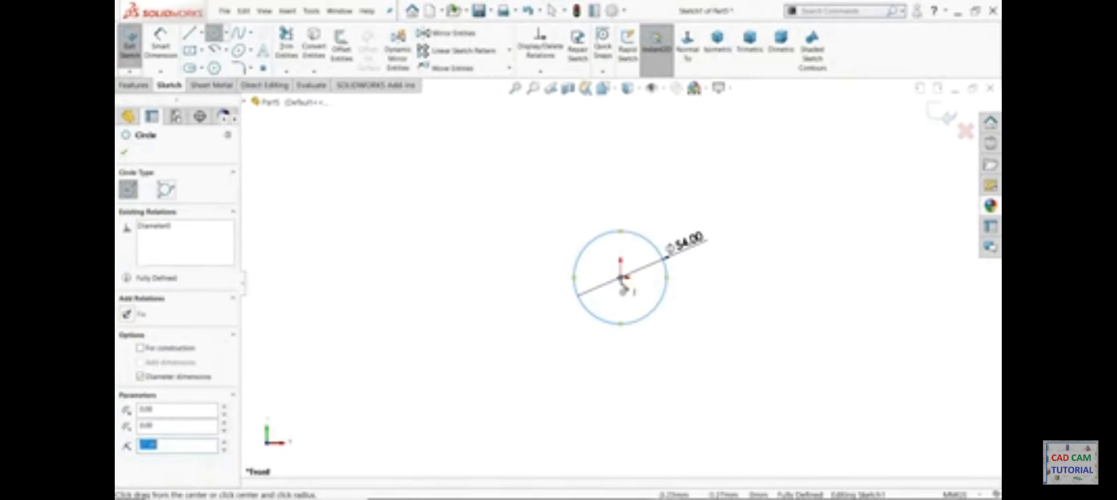
pyautogui.click(621, 278)
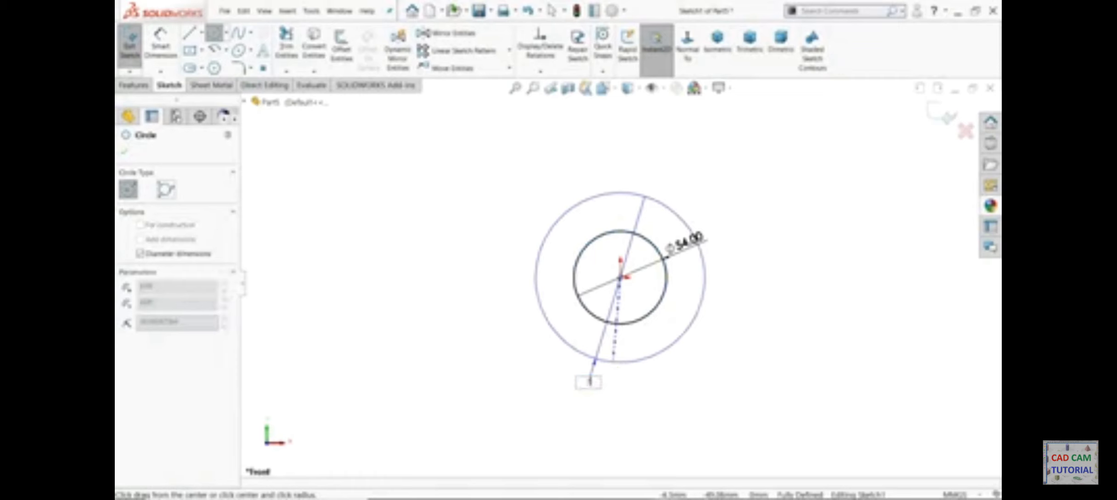
pyautogui.write('72')
pyautogui.press('Return')
pyautogui.scroll(-4, 636, 301)
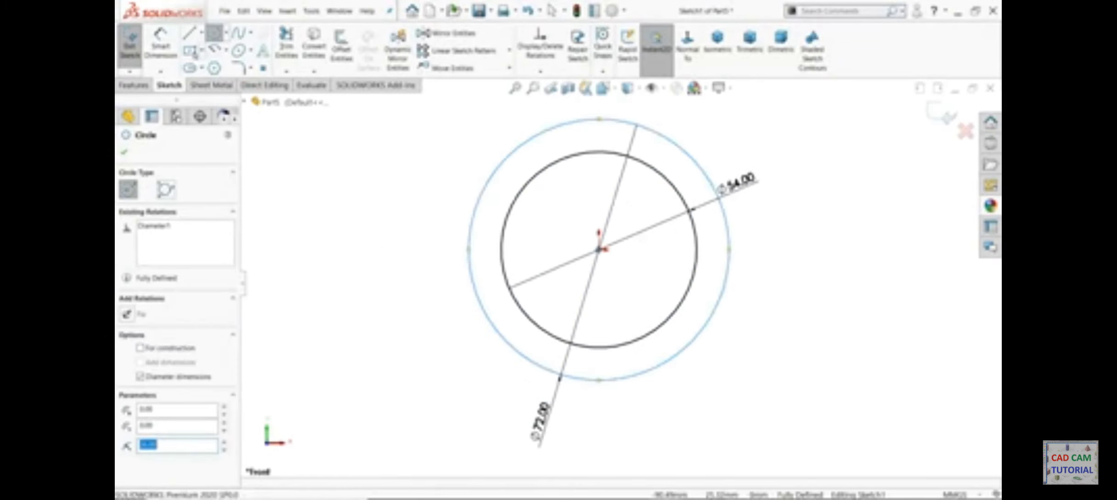
pyautogui.press('Escape')
# Draw a horizontal line across the outer circle's full diameter and trim the sketch to a closed upper half ring
pyautogui.press('l')
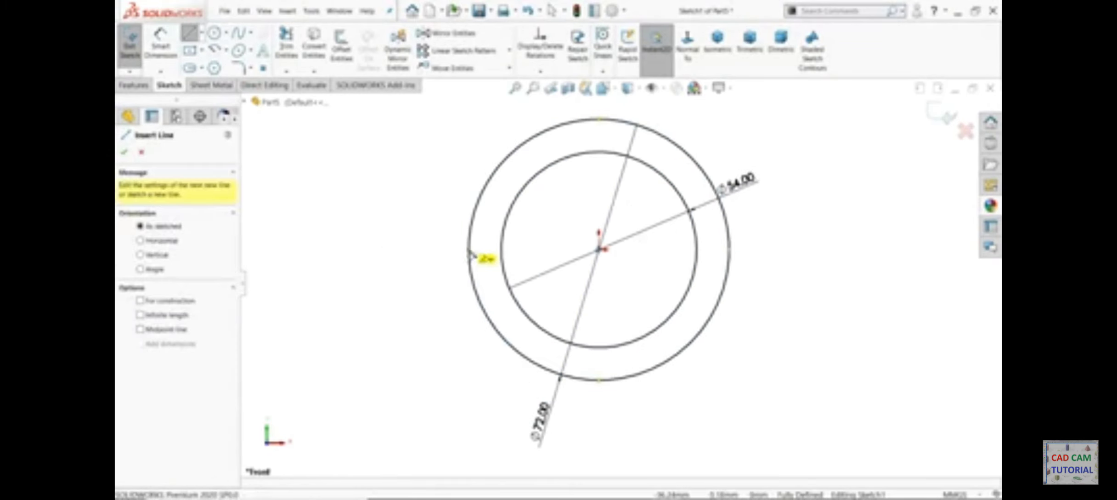
pyautogui.click(470, 249)
pyautogui.click(730, 249)
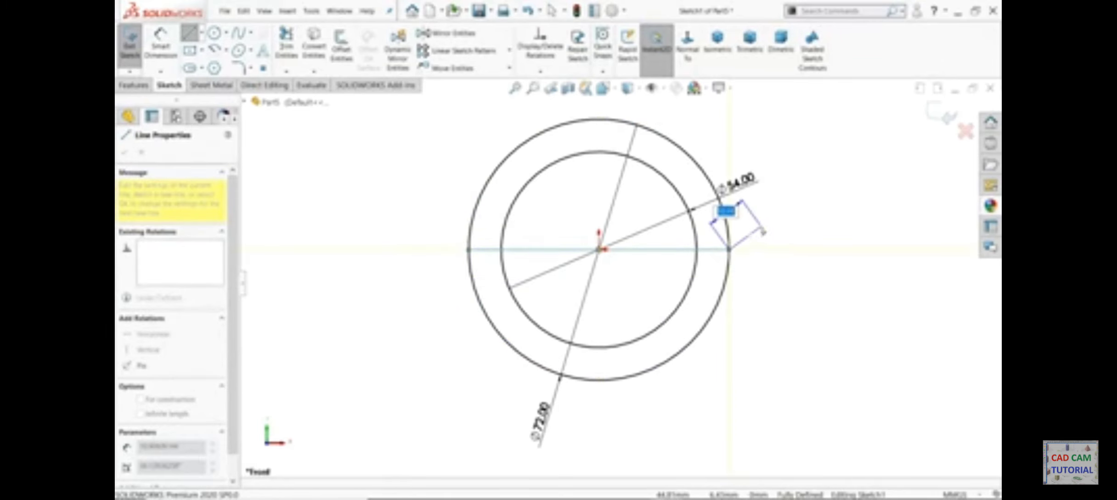
pyautogui.press('Escape')
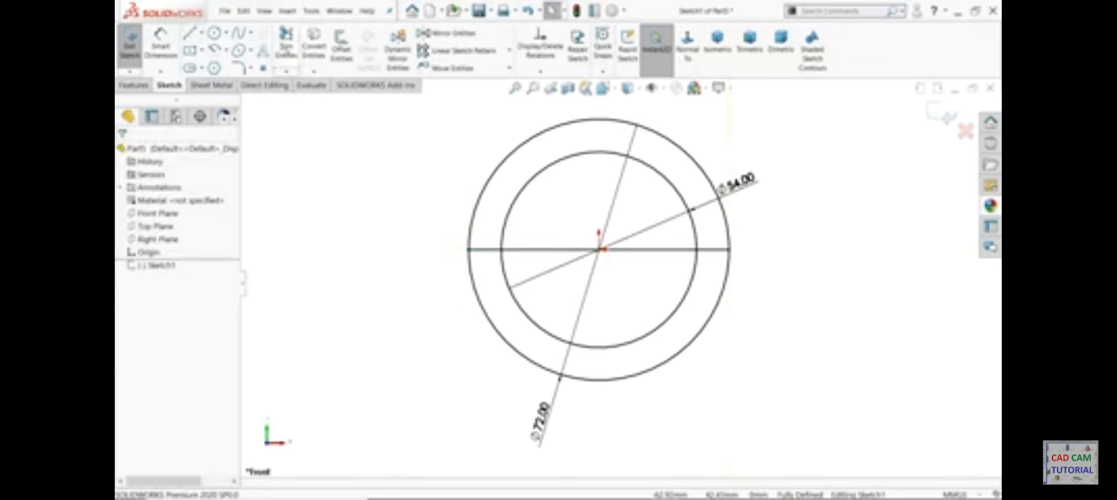
pyautogui.click(285, 44)
pyautogui.moveTo(491, 320)
pyautogui.mouseDown()
pyautogui.moveTo(506, 324)
pyautogui.moveTo(650, 271)
pyautogui.moveTo(654, 250)
pyautogui.mouseUp()
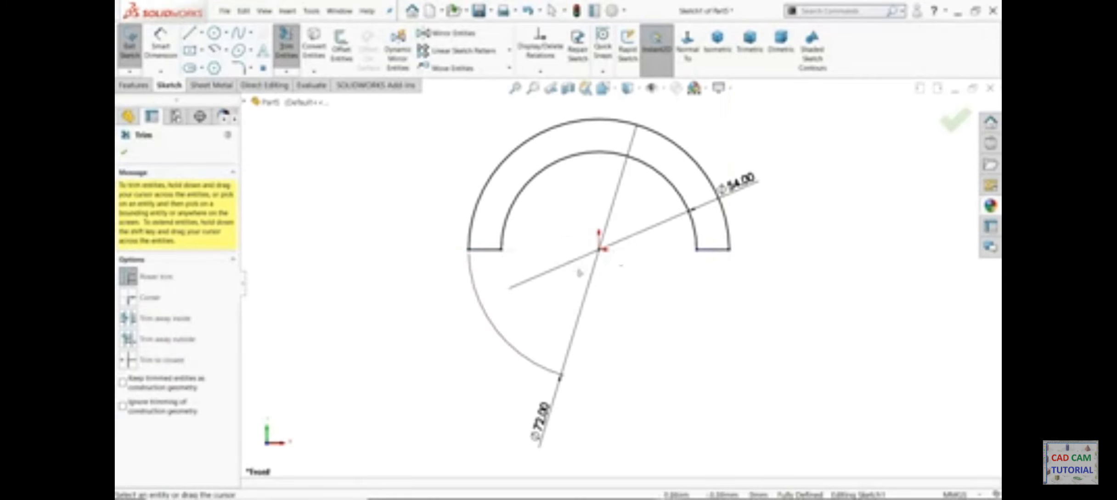
pyautogui.press('Escape')
# Extrude the half-ring profile 38 mm with the Mid Plane end condition
pyautogui.click(134, 85)
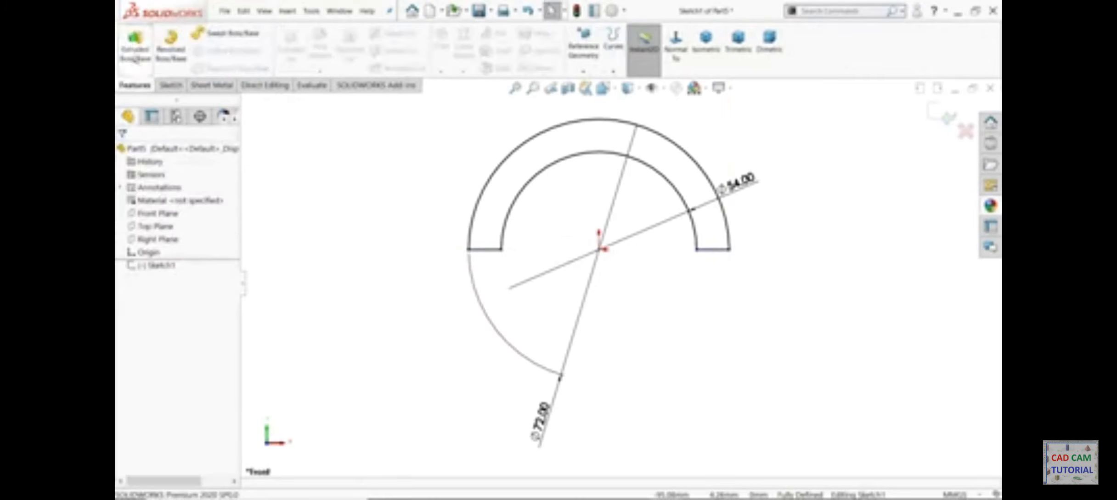
pyautogui.click(133, 44)
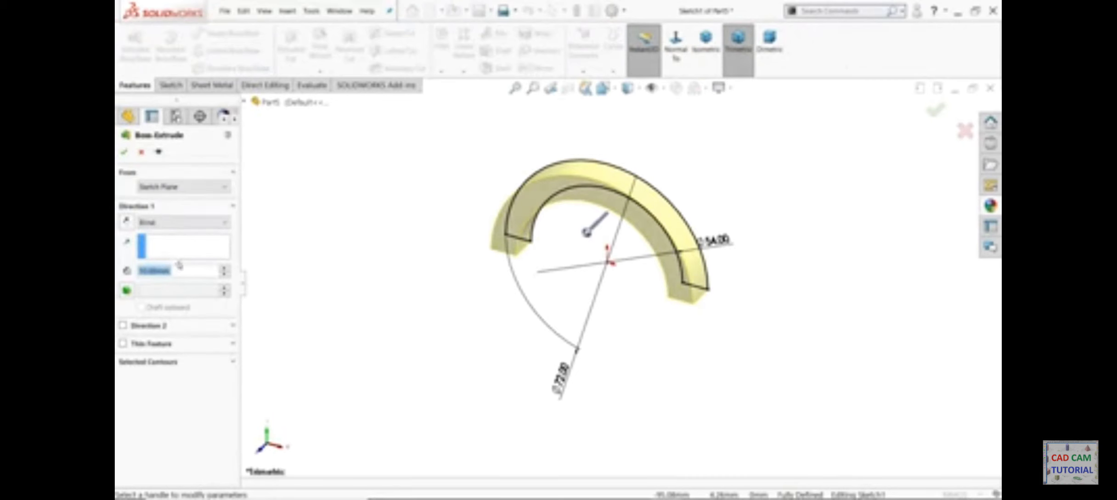
pyautogui.write('10')
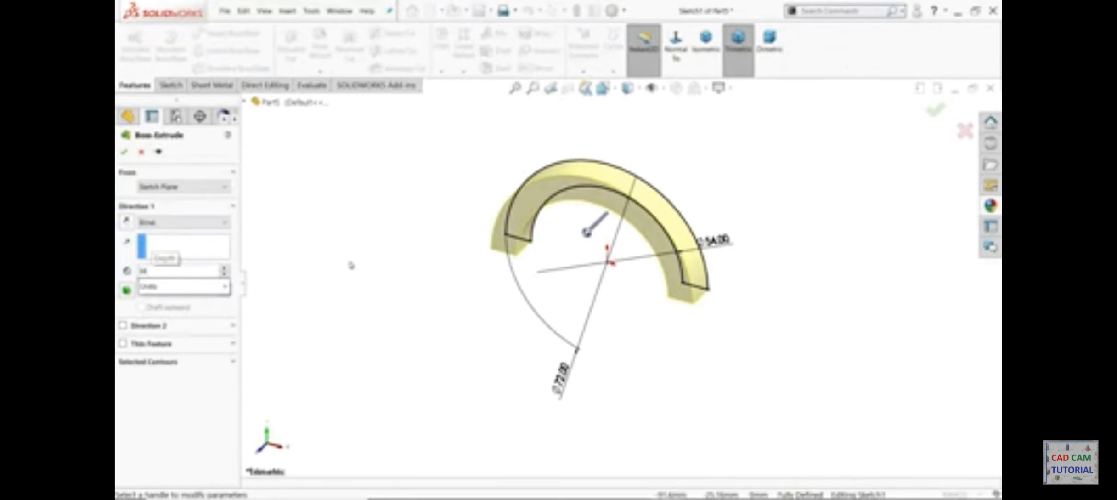
pyautogui.click(159, 223)
pyautogui.click(159, 281)
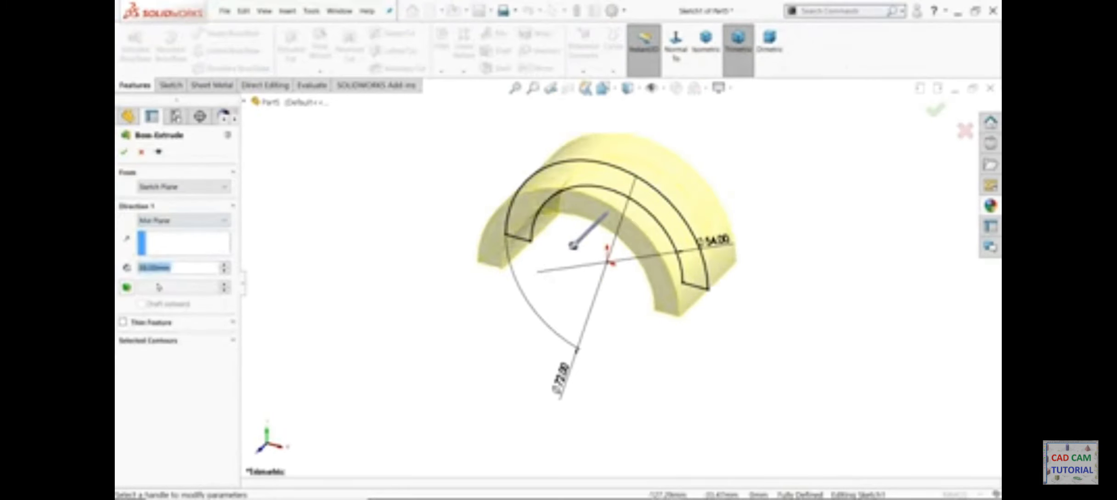
pyautogui.click(124, 152)
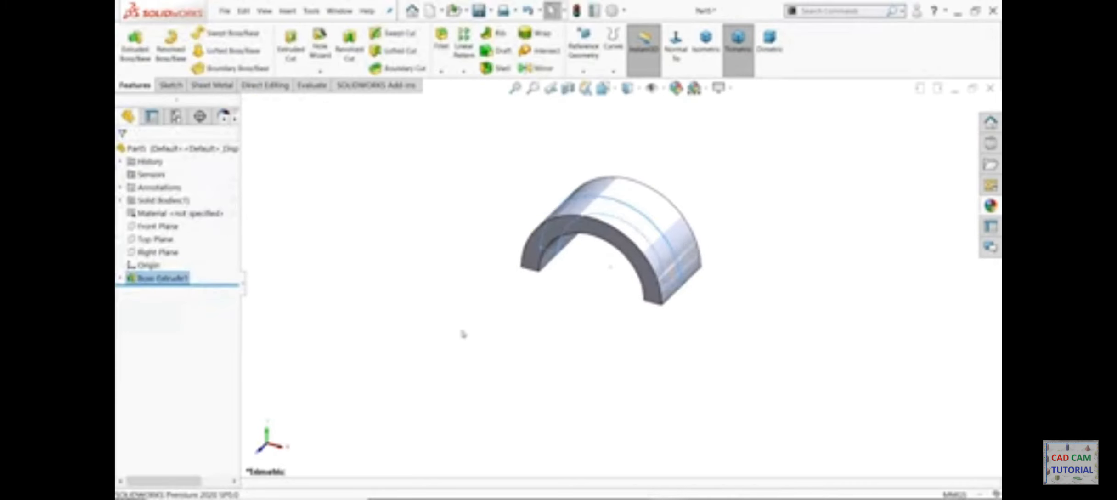
pyautogui.click(521, 319)
# Create a reference plane offset 60 mm from the half ring's flat end face, flipped to lie above the arch
pyautogui.moveTo(685, 189); pyautogui.dragTo(662, 157, button='middle')
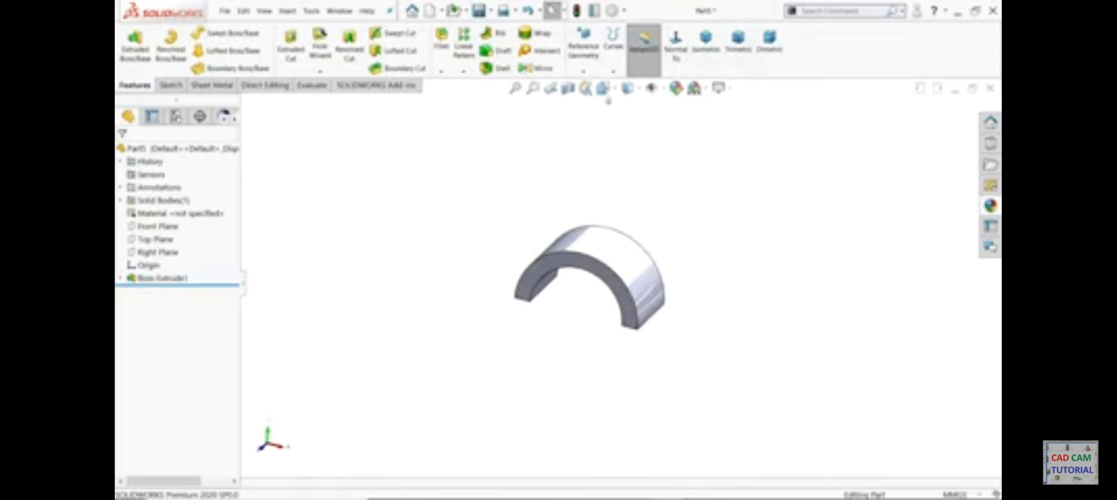
pyautogui.click(584, 71)
pyautogui.click(592, 85)
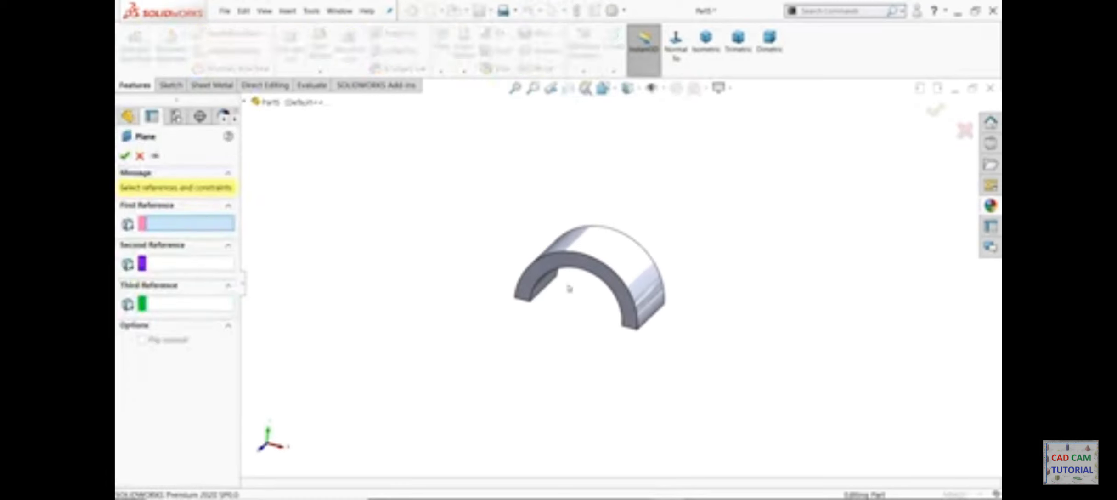
pyautogui.moveTo(569, 288); pyautogui.dragTo(588, 180, button='middle')
pyautogui.click(546, 283)
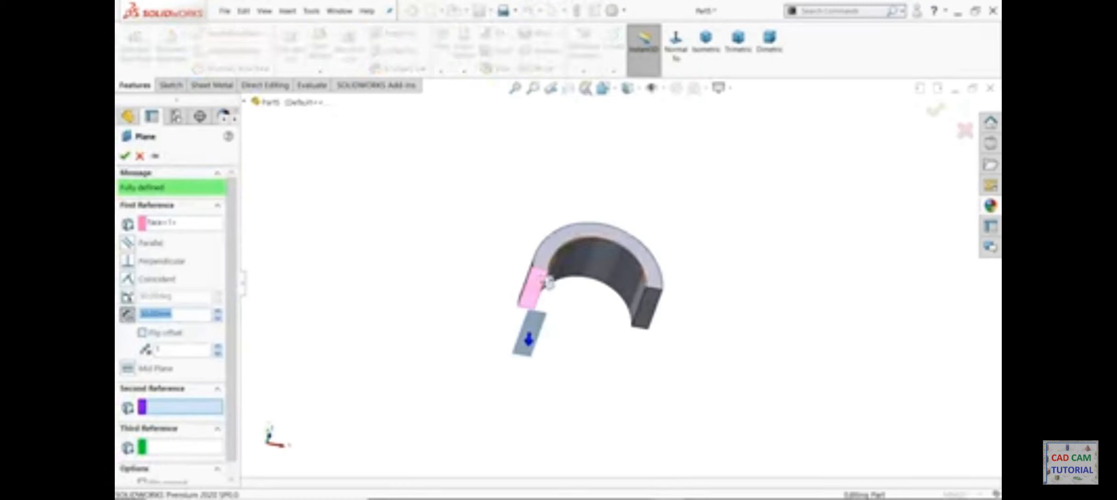
pyautogui.write('40')
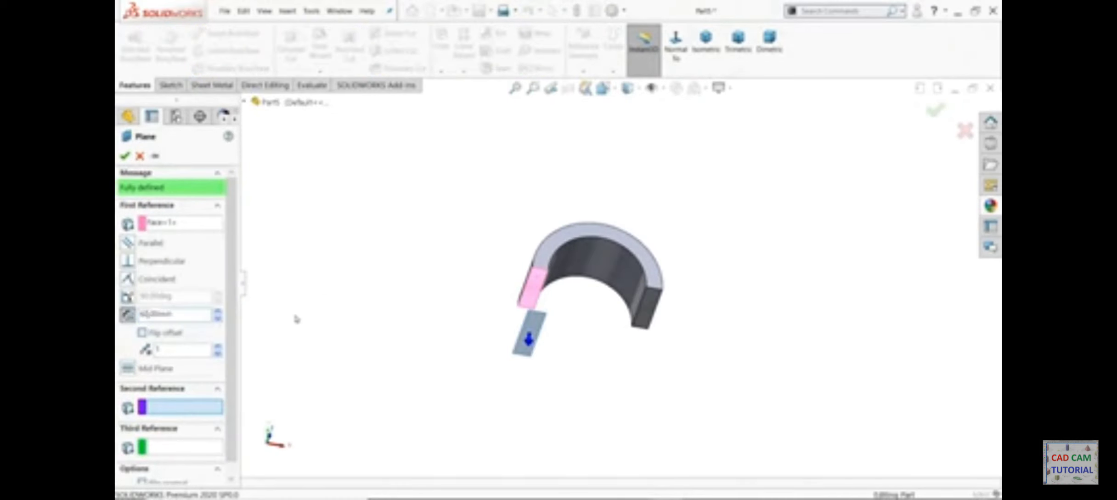
pyautogui.click(142, 332)
pyautogui.moveTo(335, 271); pyautogui.dragTo(258, 321, button='middle')
pyautogui.click(124, 155)
# Sketch a horizontal centerpoint straight slot on the new offset plane, centred on the origin
pyautogui.moveTo(367, 185); pyautogui.dragTo(331, 319, button='middle')
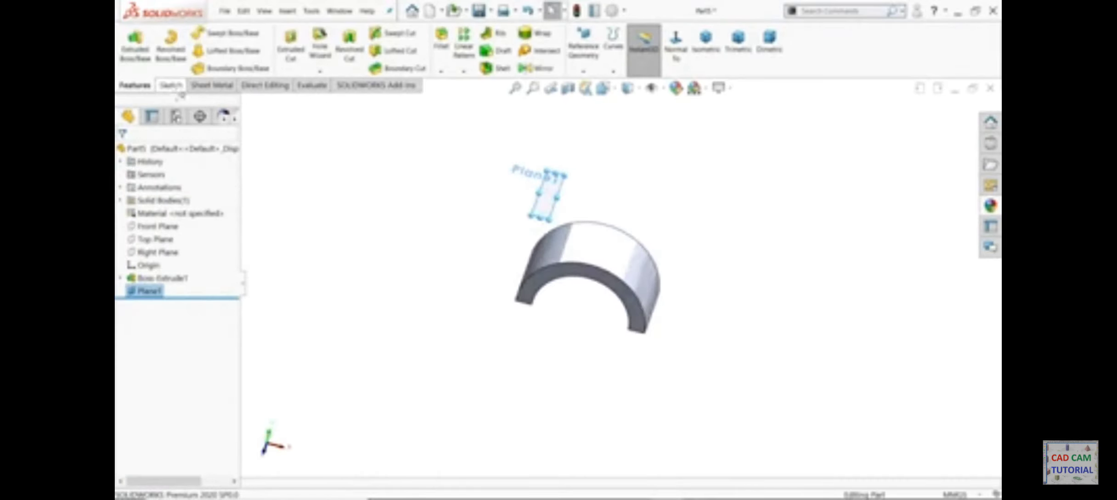
pyautogui.click(171, 86)
pyautogui.click(130, 46)
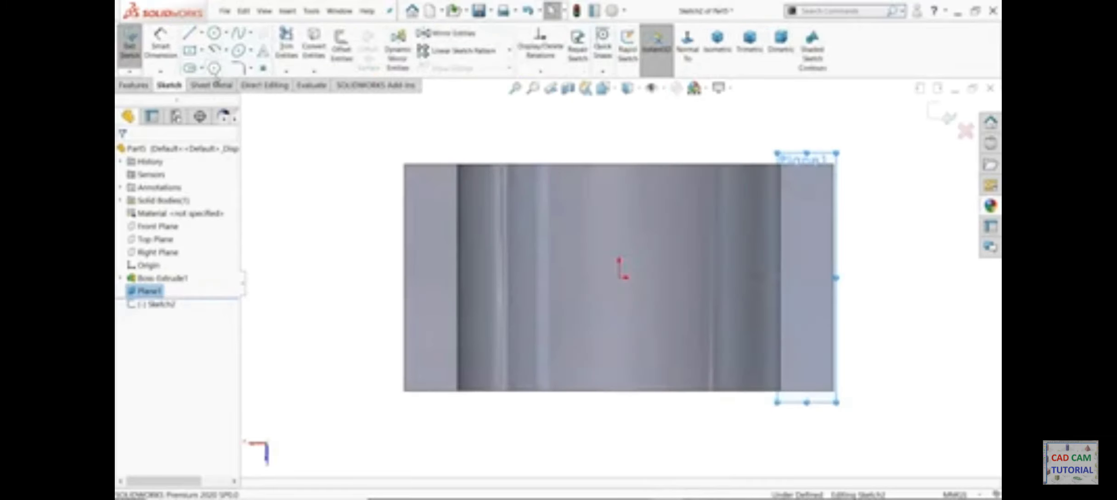
pyautogui.click(688, 49)
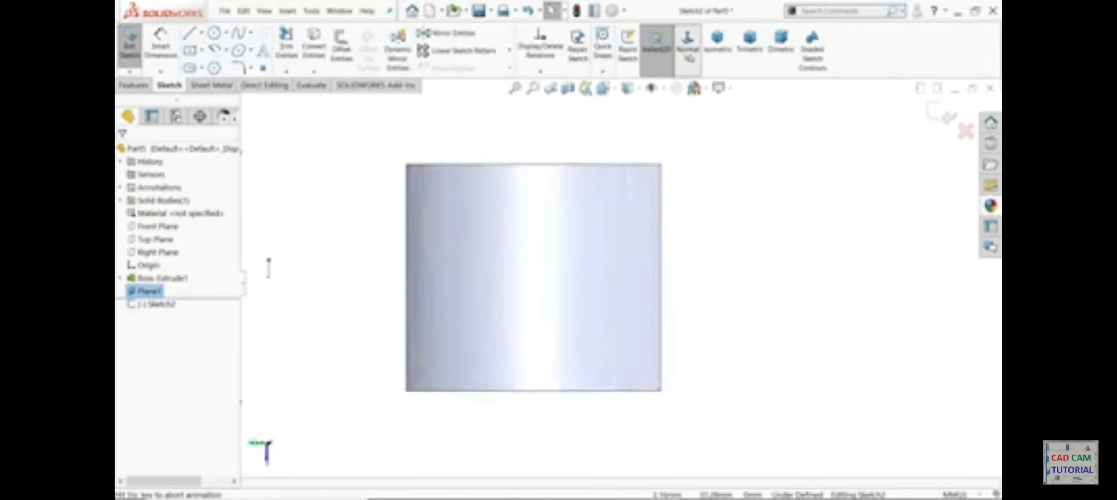
pyautogui.click(202, 68)
pyautogui.click(209, 97)
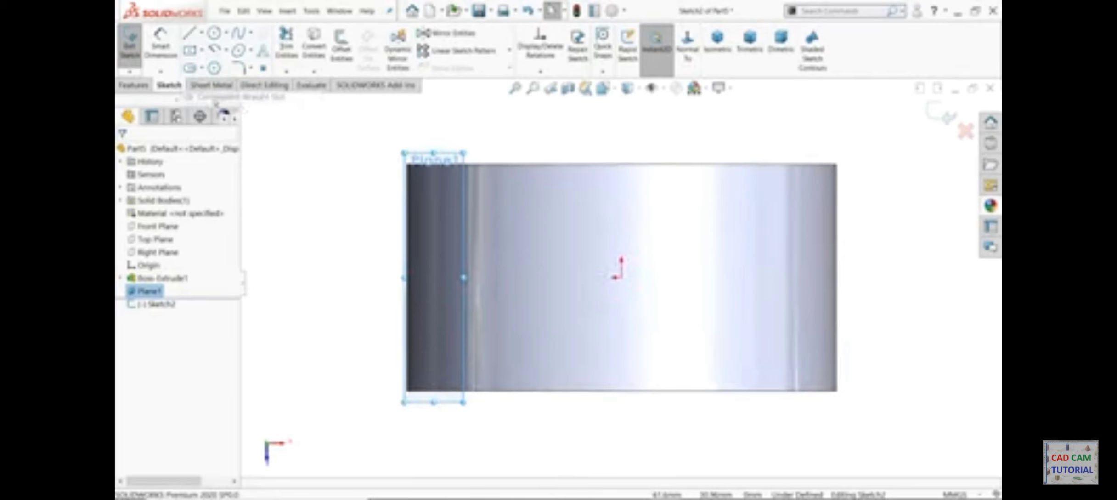
pyautogui.click(621, 277)
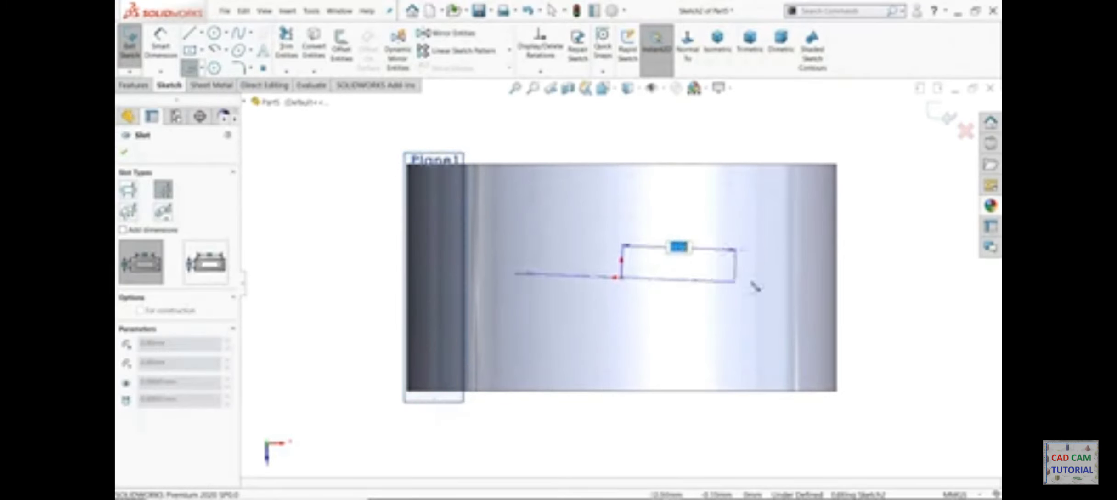
pyautogui.click(845, 277)
pyautogui.click(914, 277)
# Dimension the slot with a 76 mm centre-to-centre length and a 9 mm end radius
pyautogui.click(160, 46)
pyautogui.click(602, 206)
pyautogui.click(600, 142)
pyautogui.write('76')
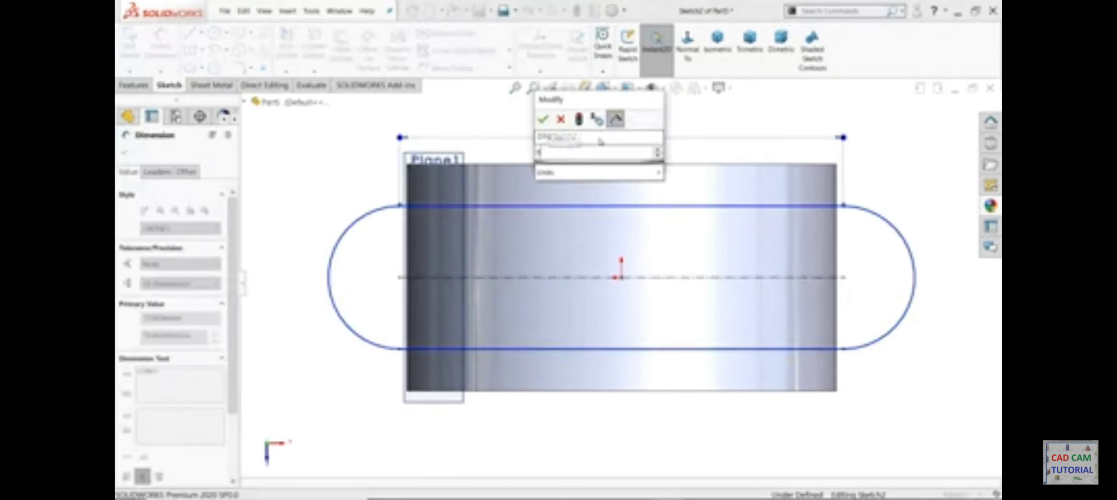
pyautogui.press('Return')
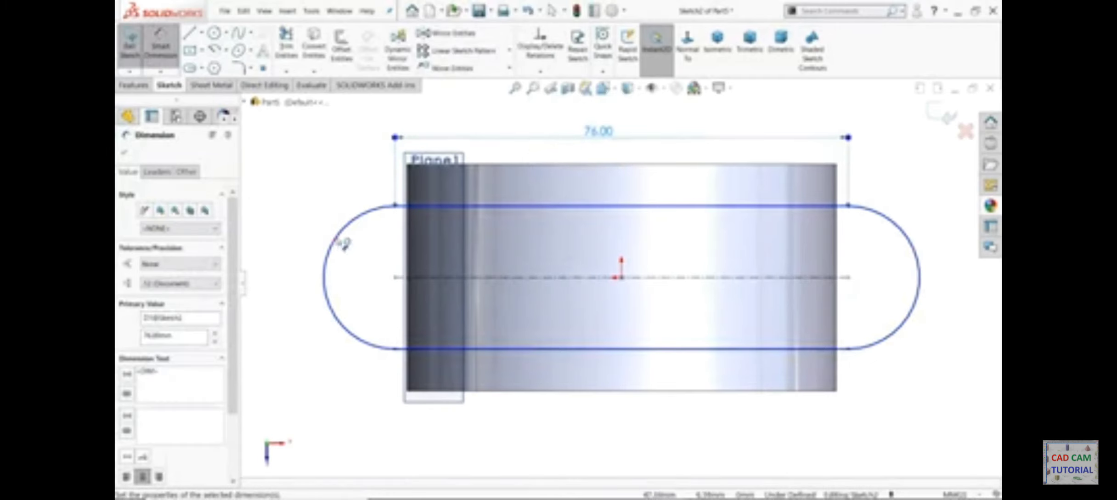
pyautogui.click(341, 241)
pyautogui.click(301, 206)
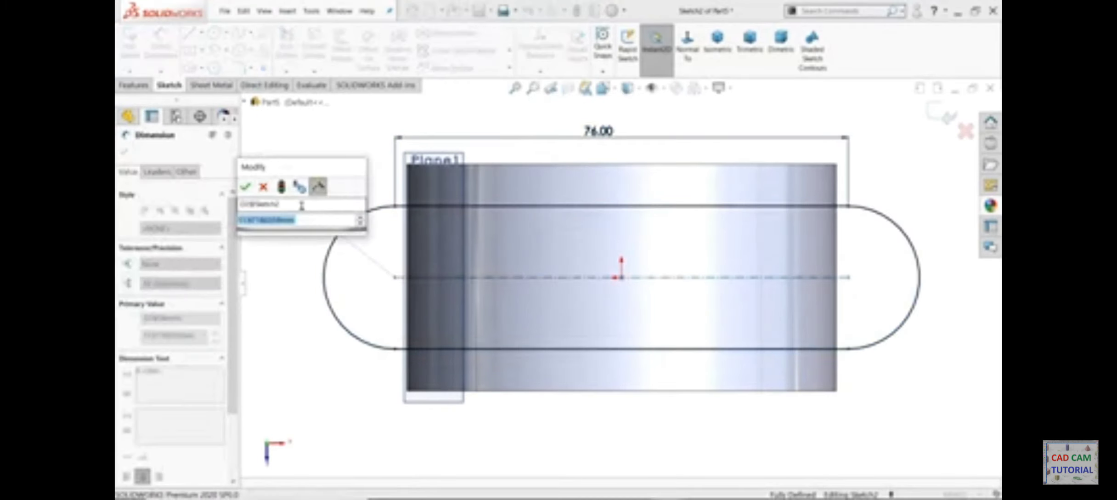
pyautogui.write('9')
pyautogui.press('Return')
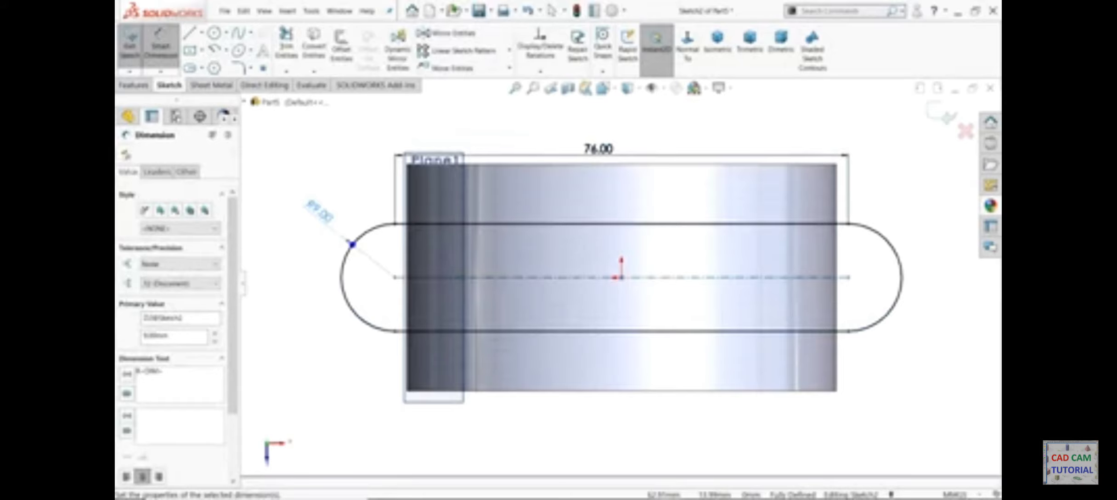
pyautogui.press('Escape')
# Extrude the slot profile up to the half ring's flat end face, merging it with the existing body
pyautogui.moveTo(295, 183)
pyautogui.mouseDown(button='middle')
pyautogui.moveTo(287, 157)
pyautogui.moveTo(382, 229)
pyautogui.mouseUp(button='middle')
pyautogui.click(133, 85)
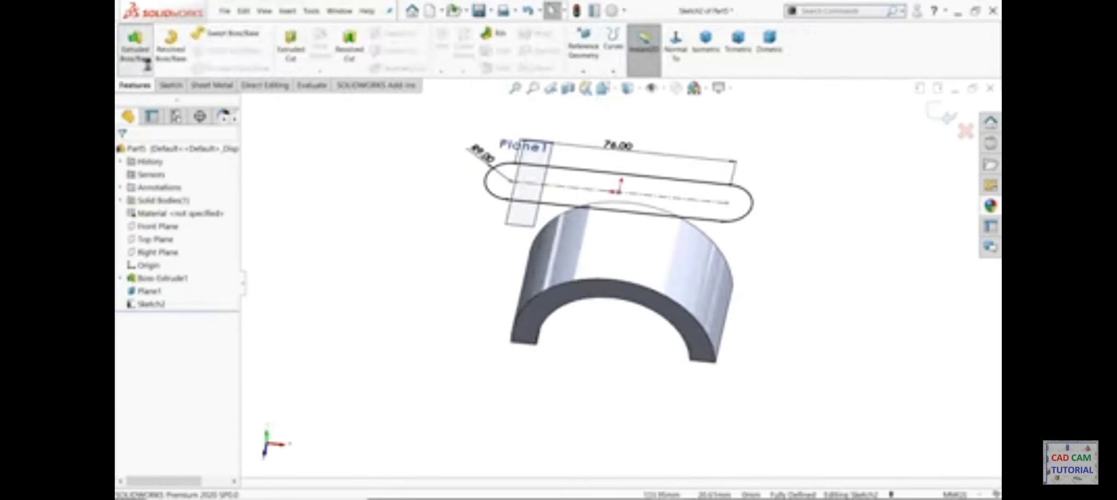
pyautogui.click(146, 63)
pyautogui.moveTo(442, 317); pyautogui.dragTo(462, 214, button='middle')
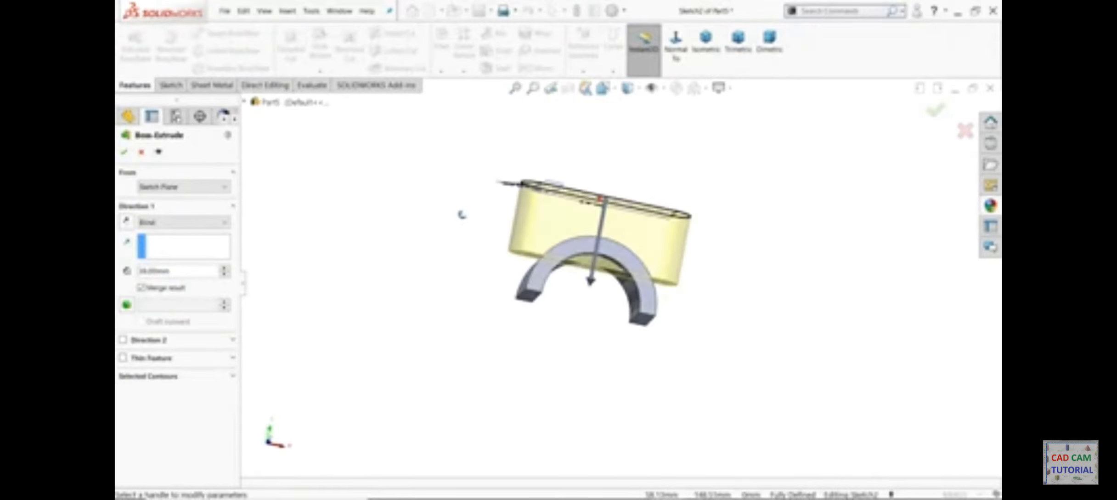
pyautogui.scroll(-3, 453, 249)
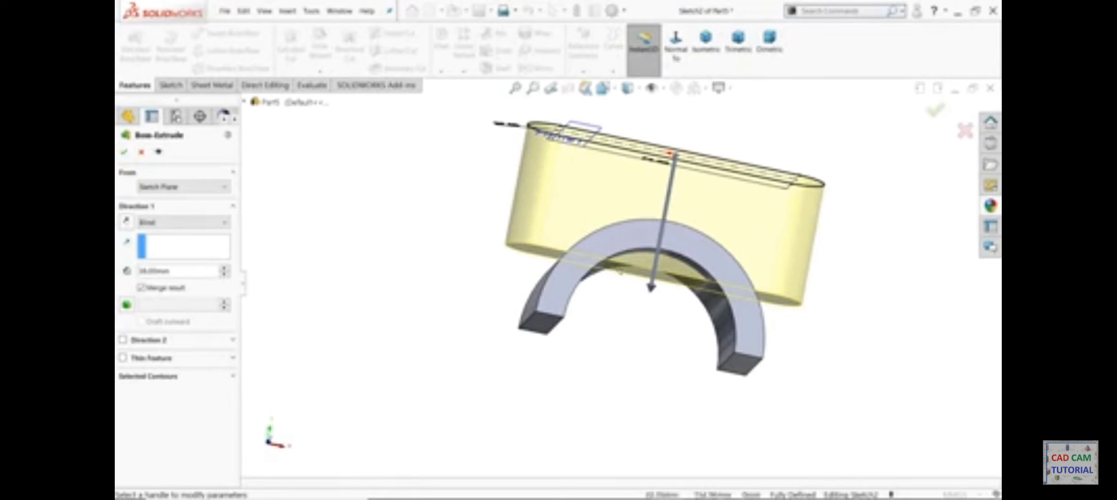
pyautogui.click(165, 225)
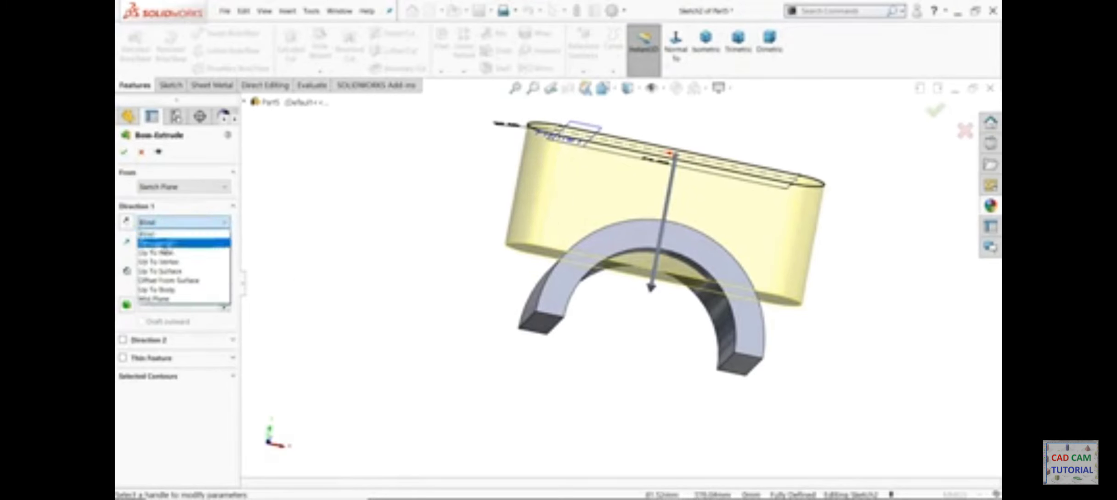
pyautogui.click(159, 270)
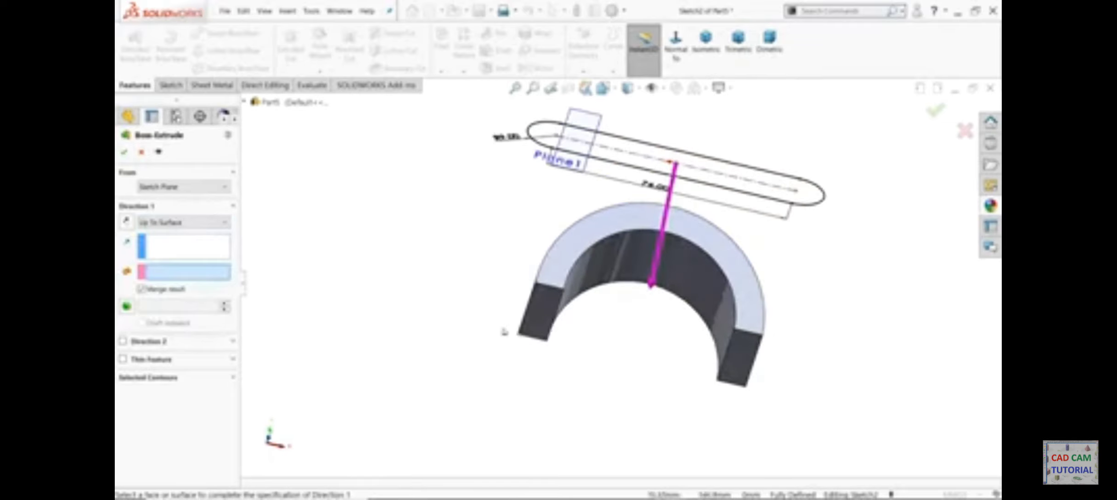
pyautogui.click(535, 317)
pyautogui.click(123, 153)
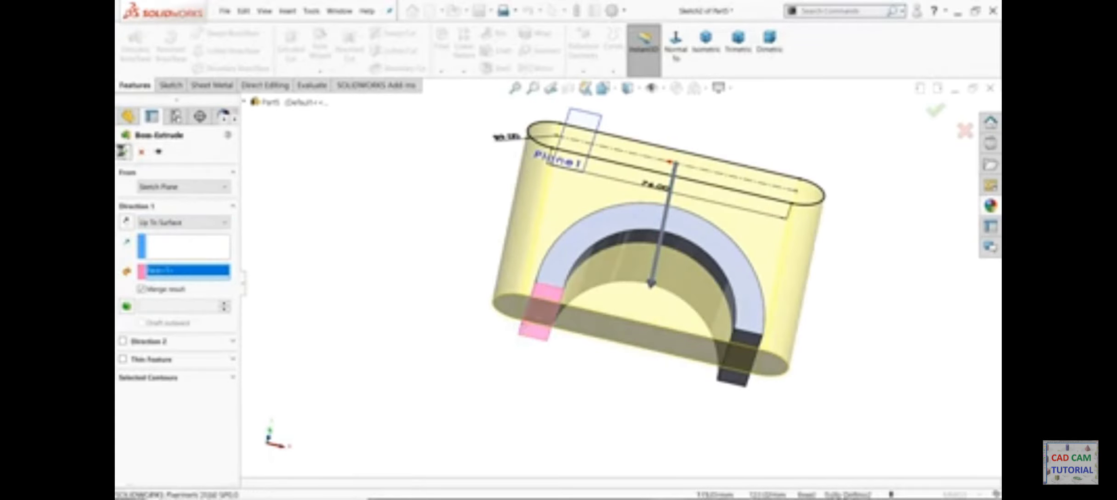
# Sketch on the half-disc face inside the arch, convert its outline, and cut it with the Through All end condition
pyautogui.click(628, 278)
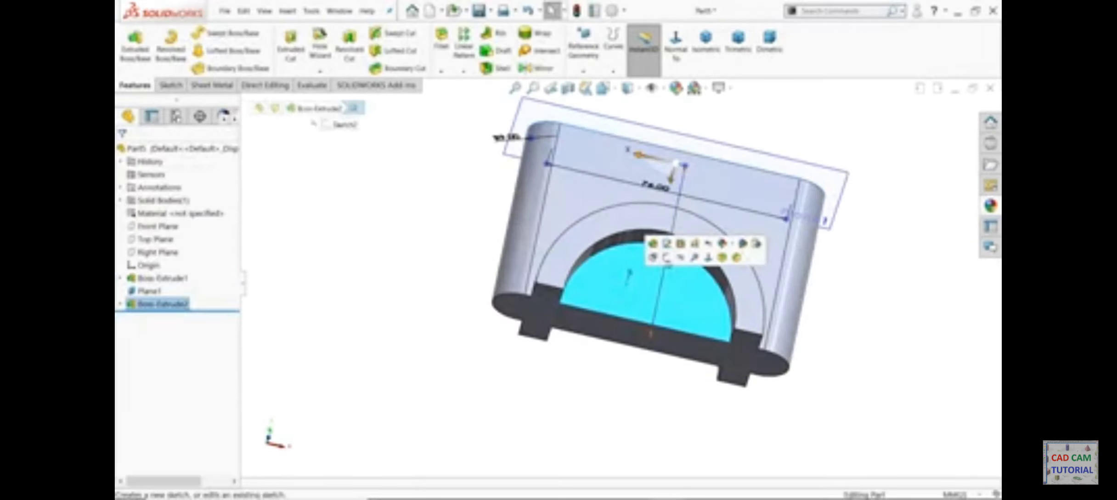
pyautogui.click(667, 258)
pyautogui.click(320, 54)
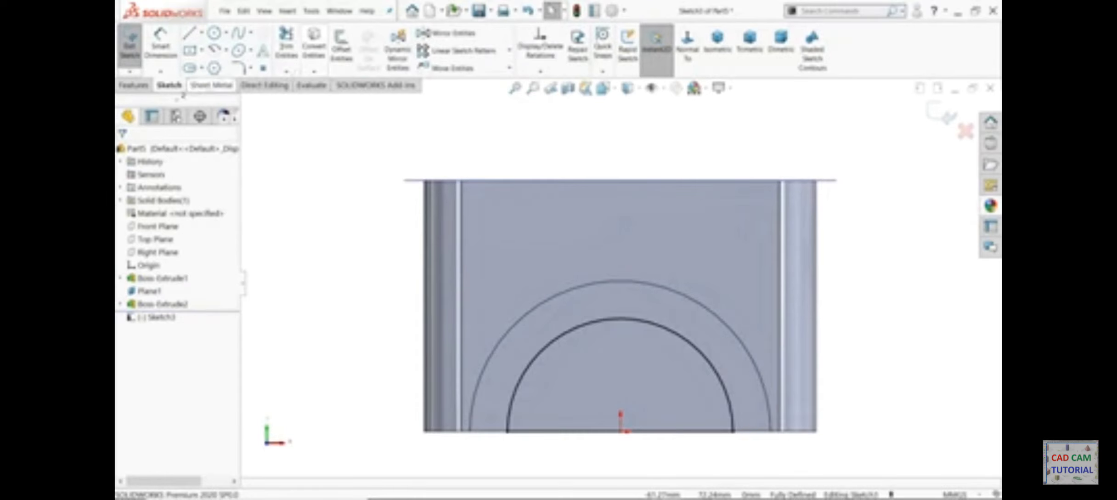
pyautogui.click(134, 85)
pyautogui.click(288, 51)
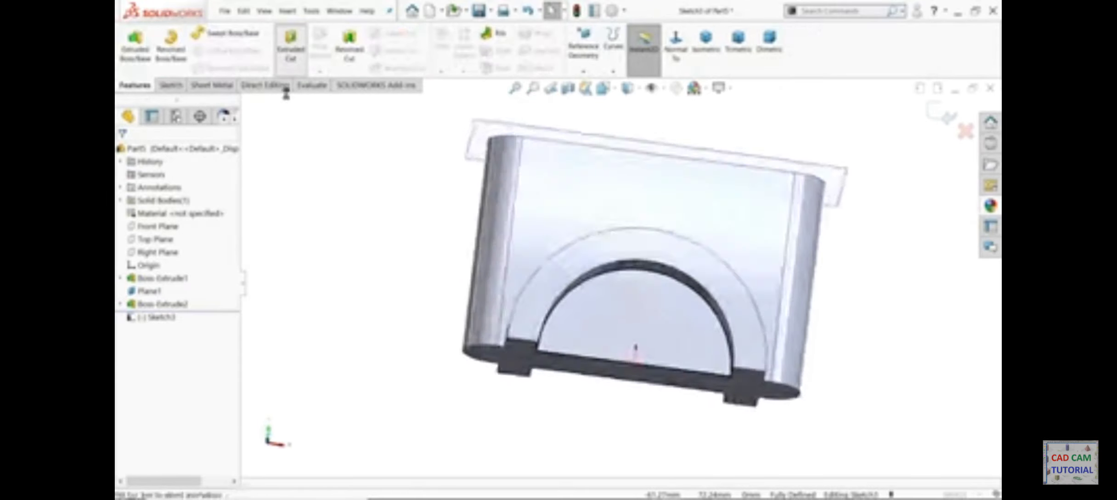
pyautogui.click(163, 223)
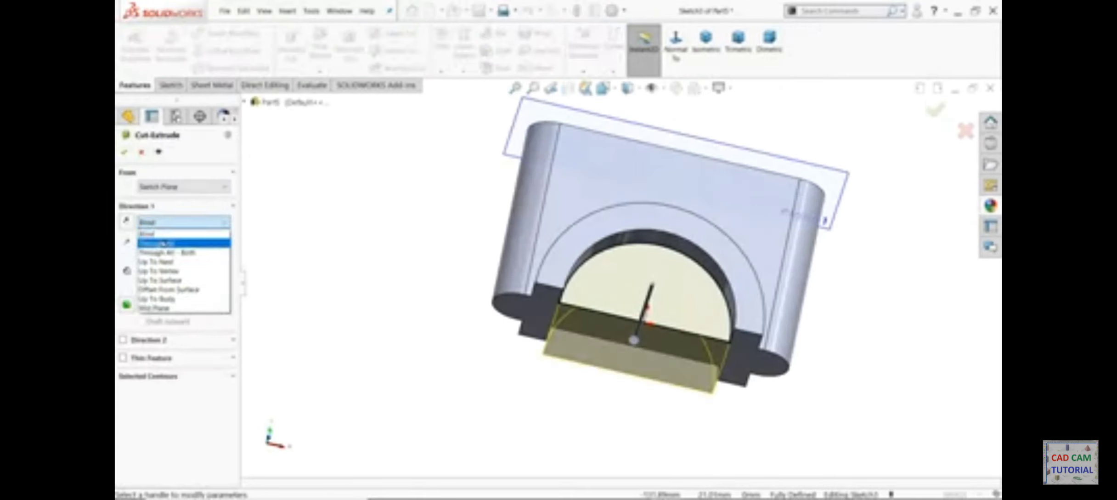
pyautogui.click(158, 243)
pyautogui.click(126, 153)
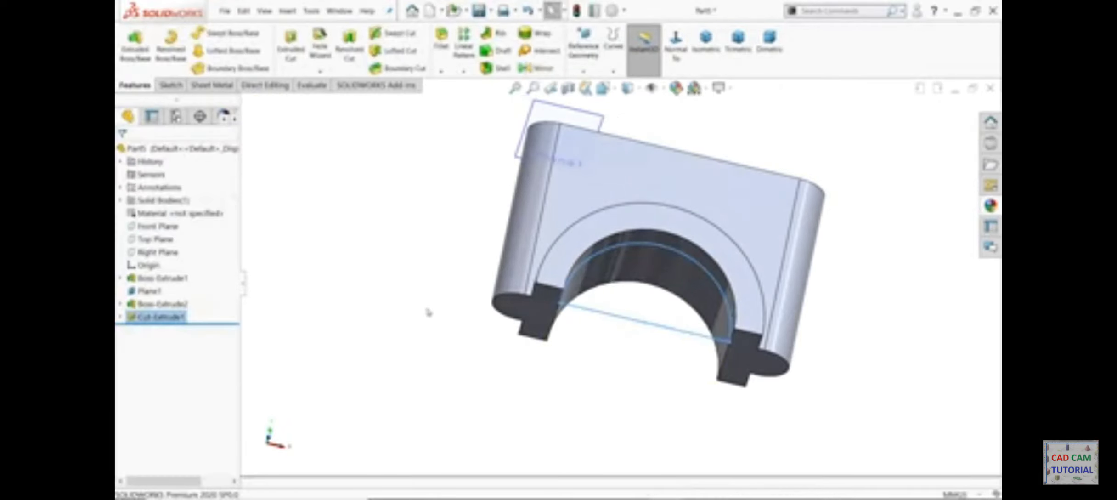
# Hide the 60 mm offset reference plane
pyautogui.moveTo(428, 312); pyautogui.dragTo(419, 287, button='middle')
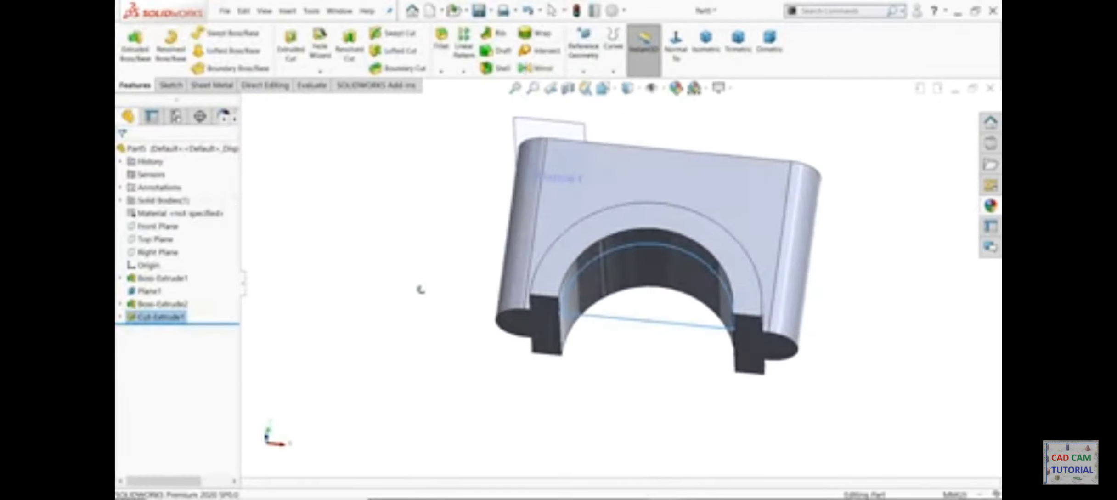
pyautogui.click(413, 246)
pyautogui.click(540, 140)
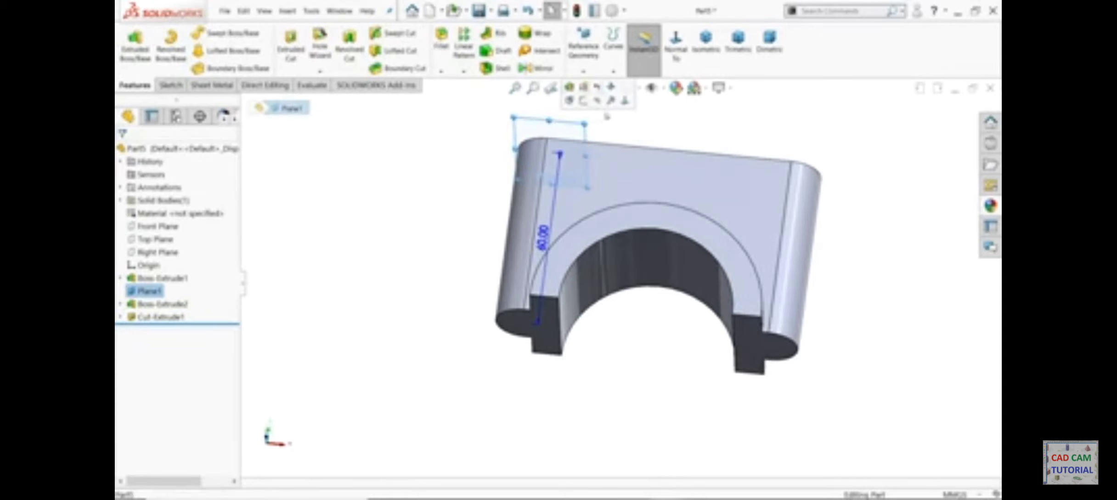
pyautogui.click(579, 92)
# Sketch two 9 mm diameter circles on the flat end face, each concentric with one of the rounded side lugs
pyautogui.click(549, 325)
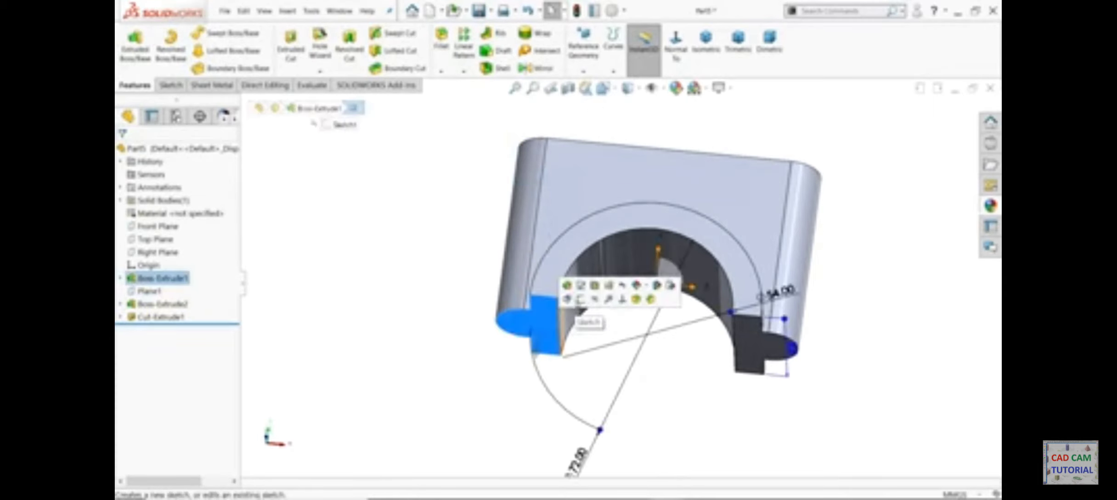
pyautogui.click(583, 303)
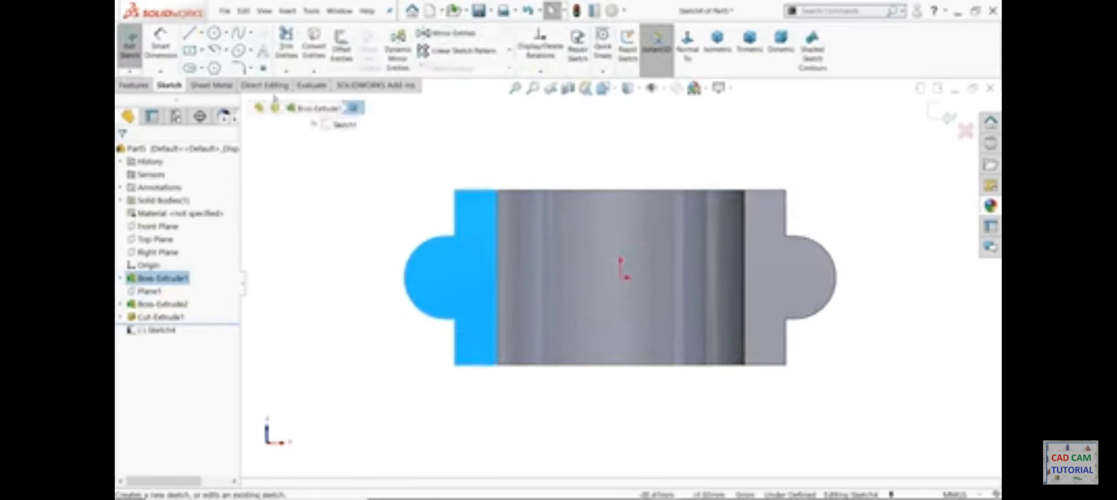
pyautogui.click(214, 33)
pyautogui.click(446, 277)
pyautogui.press('Return')
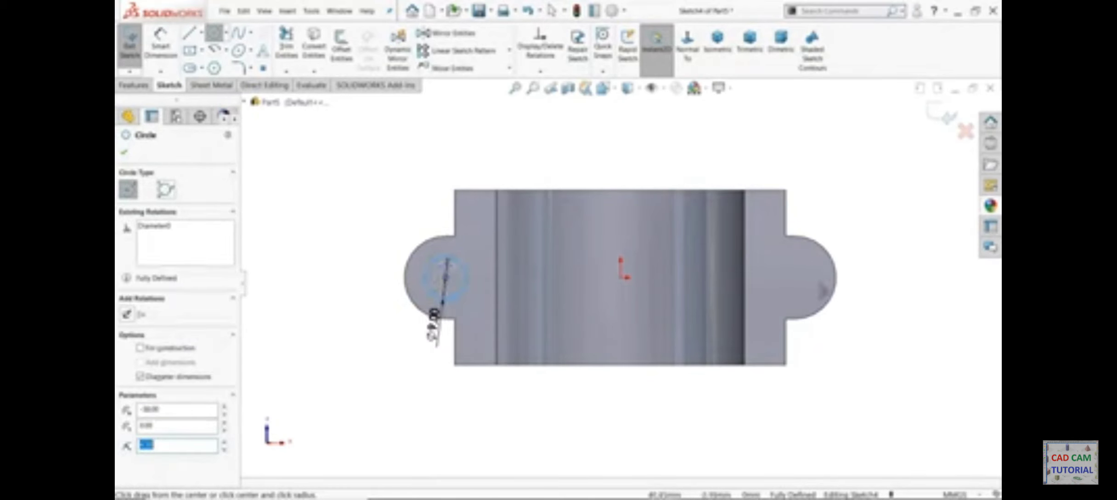
pyautogui.click(795, 278)
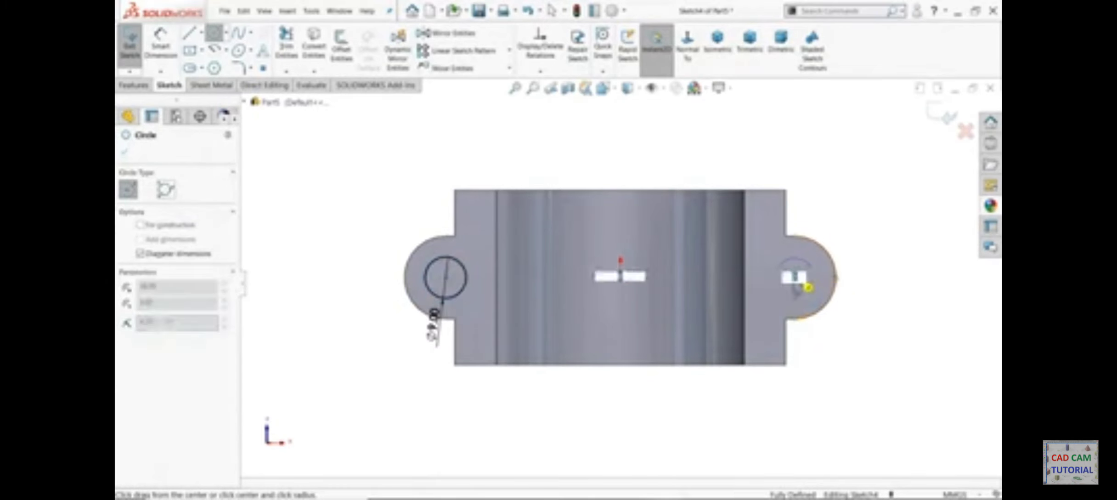
pyautogui.press('Return')
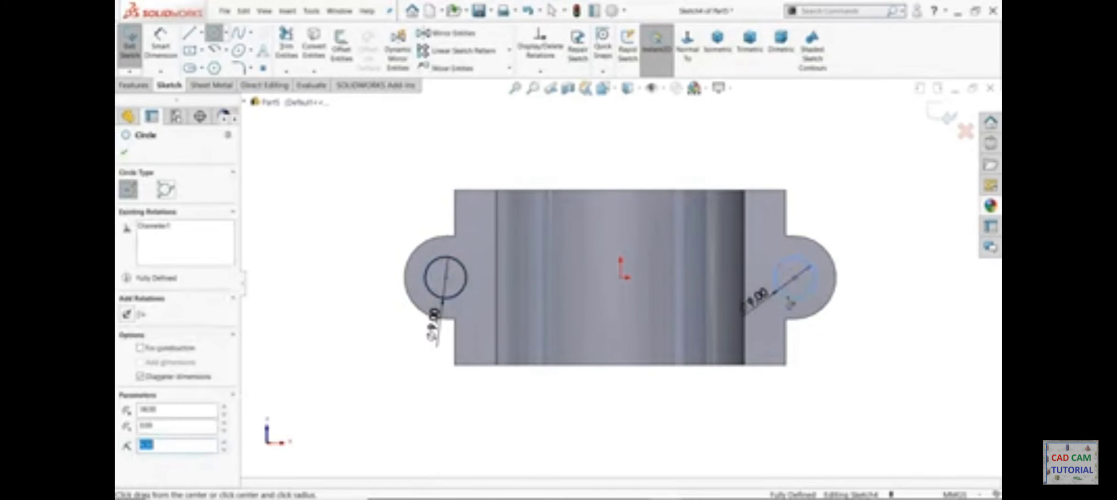
# Cut the two 9 mm circles through the side lugs with the Through All end condition
pyautogui.click(134, 85)
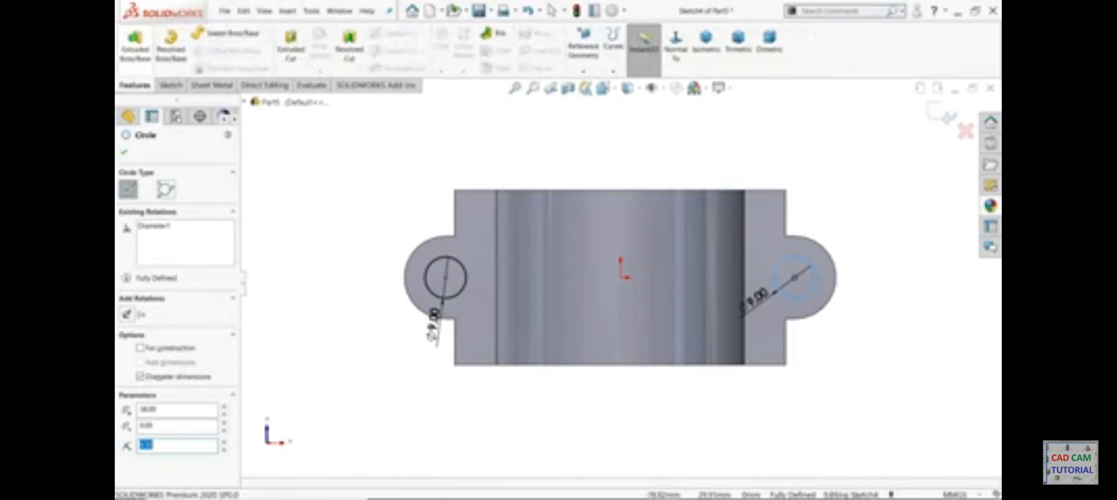
pyautogui.click(284, 64)
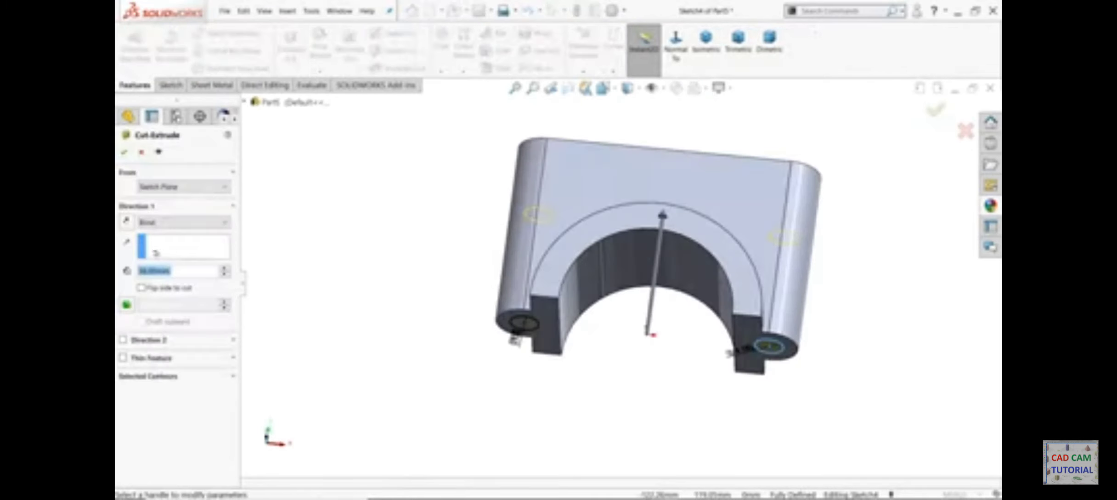
pyautogui.click(183, 222)
pyautogui.click(161, 233)
pyautogui.click(125, 151)
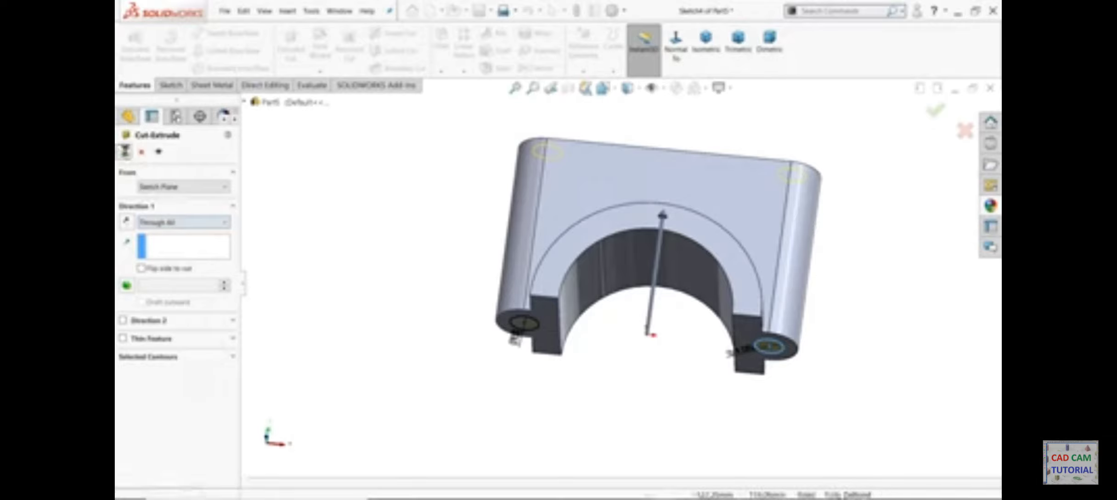
pyautogui.moveTo(365, 233); pyautogui.dragTo(343, 287, button='middle')
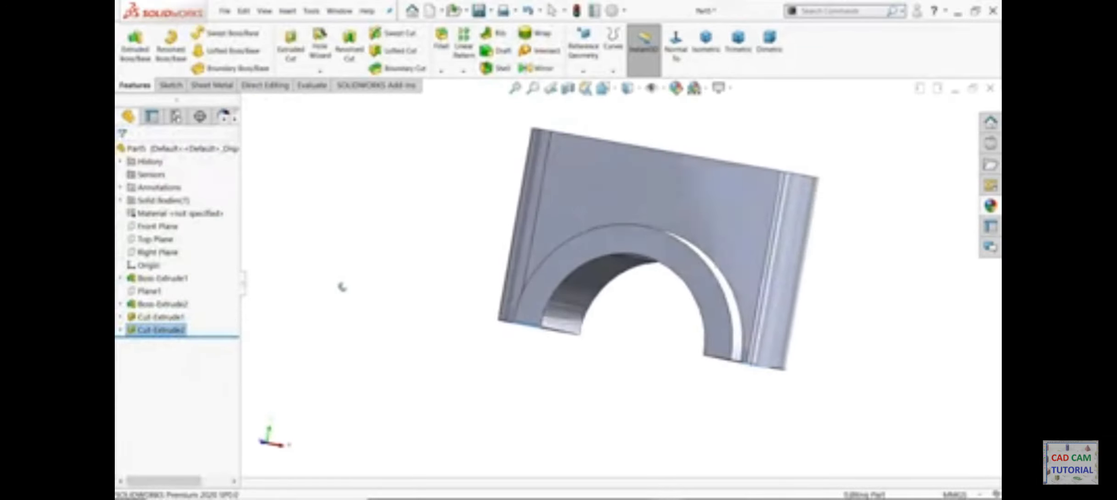
# Sketch a closed right triangle about 21 mm wide on the Front Plane, at the block's upper-left corner
pyautogui.click(174, 227)
pyautogui.click(215, 210)
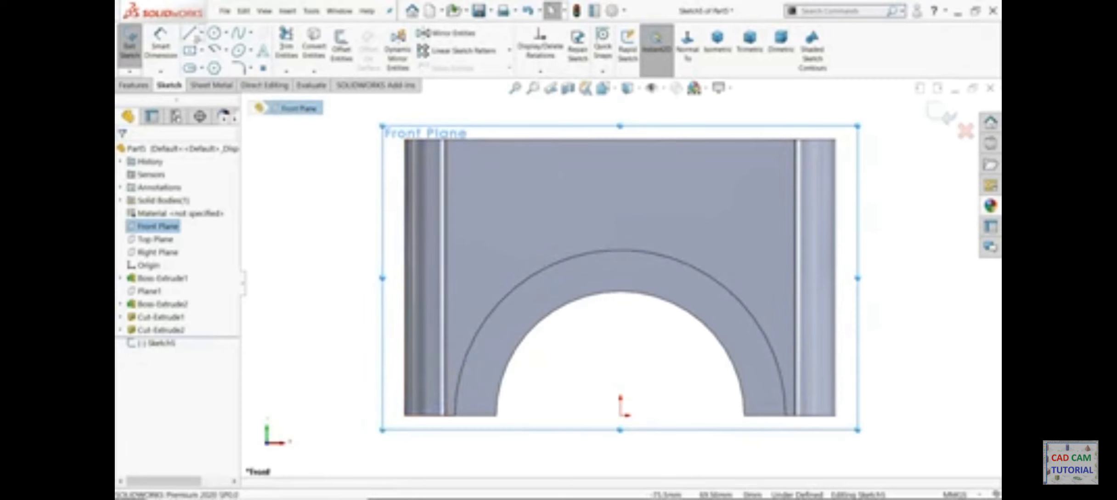
pyautogui.press('l')
pyautogui.click(404, 224)
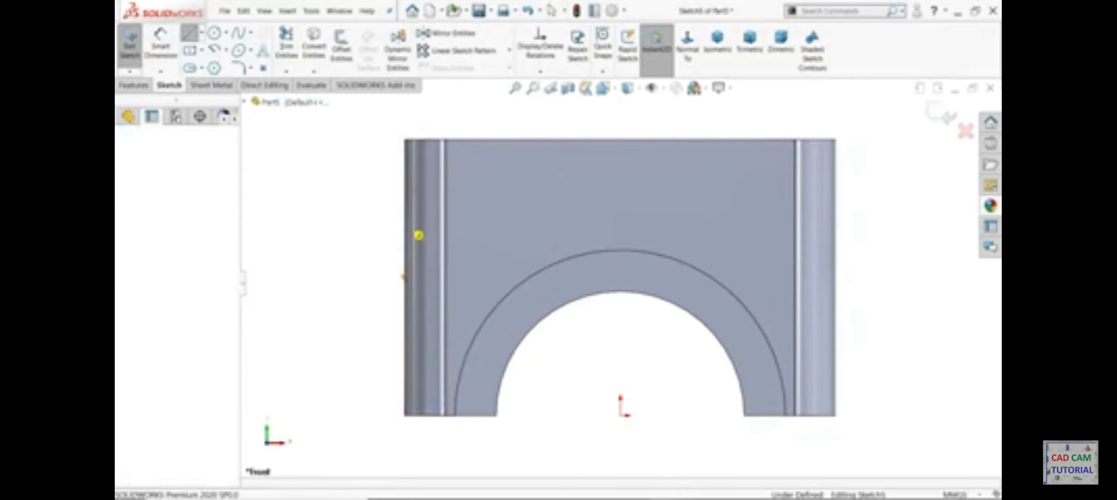
pyautogui.click(404, 138)
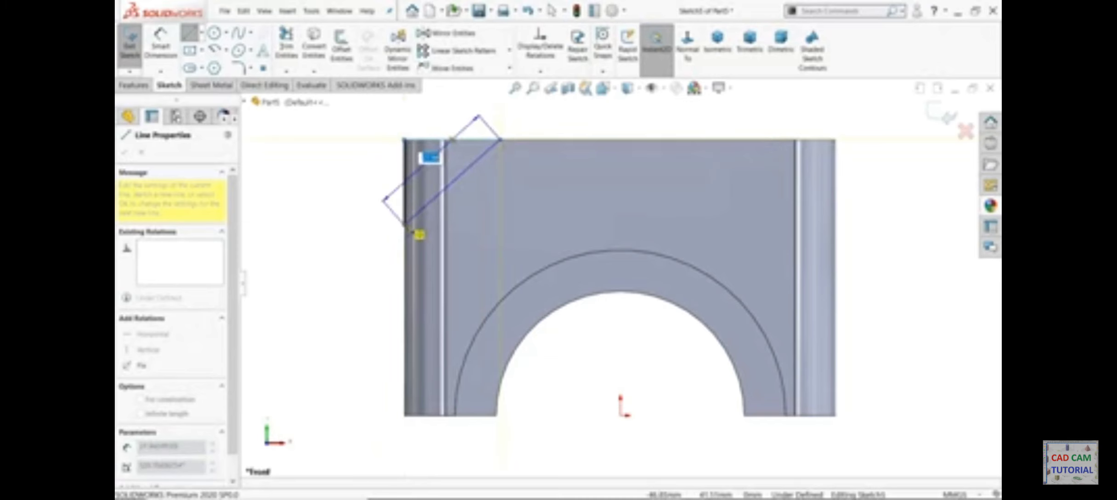
pyautogui.click(501, 139)
# Draw a vertical line from the origin to the crown of the inner arc and make it construction geometry
pyautogui.click(622, 416)
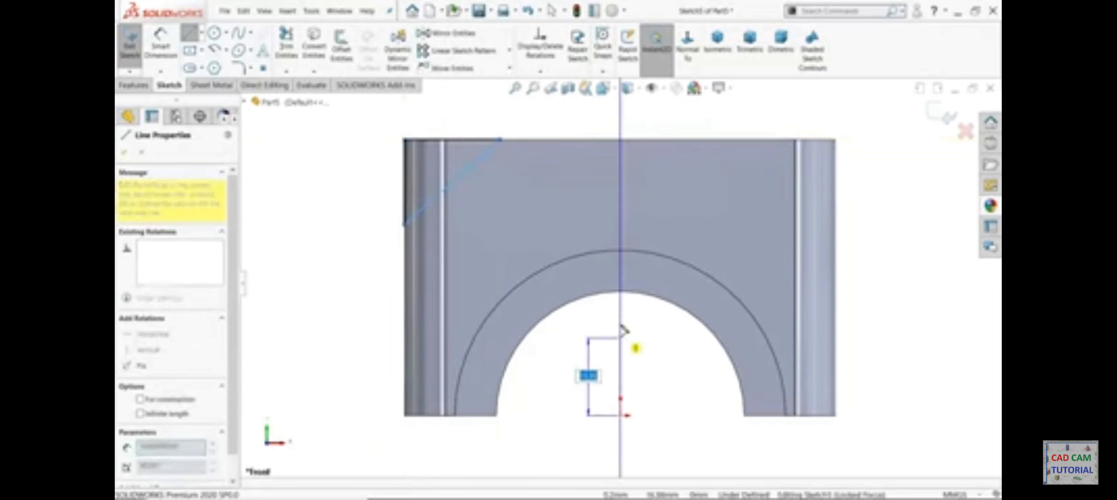
pyautogui.rightClick(648, 314)
pyautogui.click(664, 318)
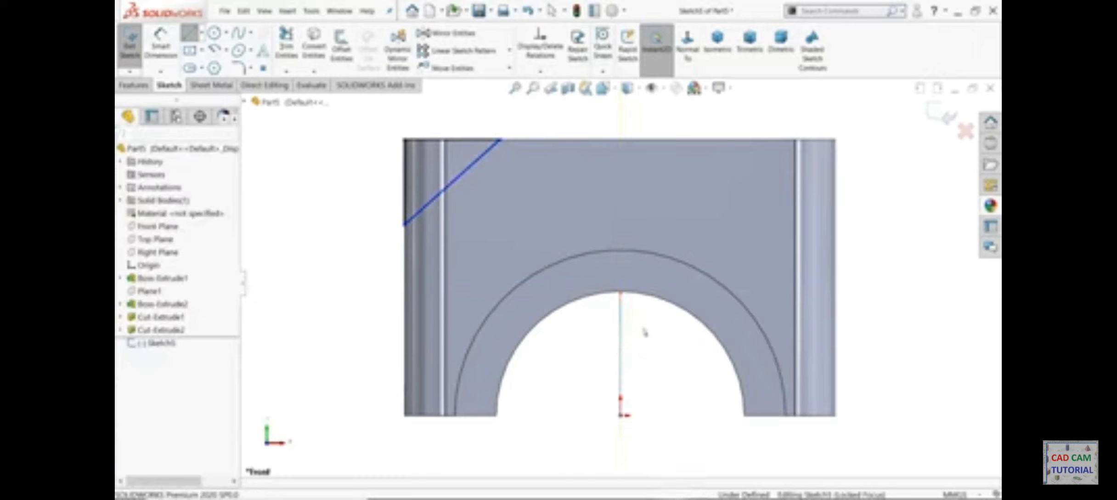
pyautogui.click(620, 345)
pyautogui.click(661, 313)
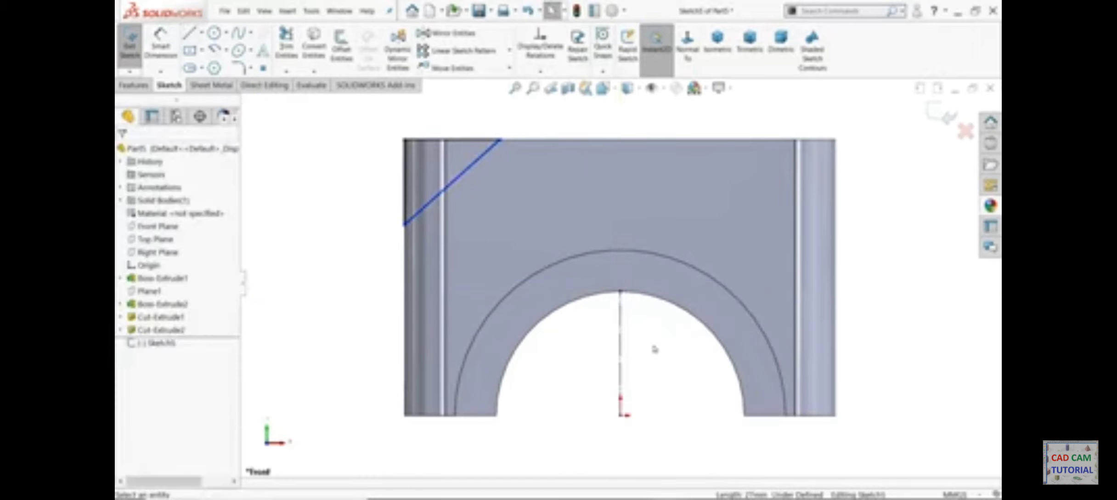
# Dimension the corner triangle with a 20 mm vertical leg and a 25 mm horizontal leg
pyautogui.click(161, 43)
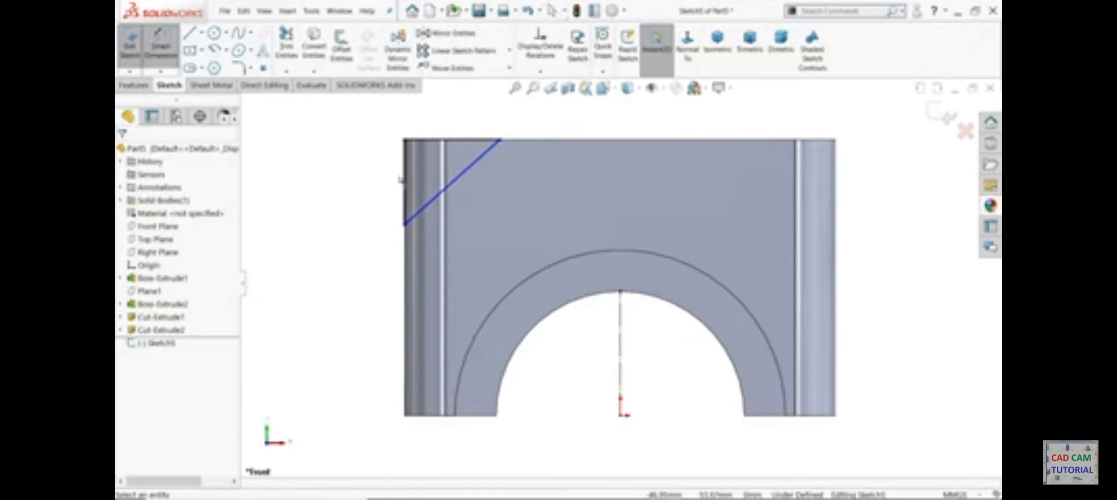
pyautogui.click(414, 216)
pyautogui.click(368, 179)
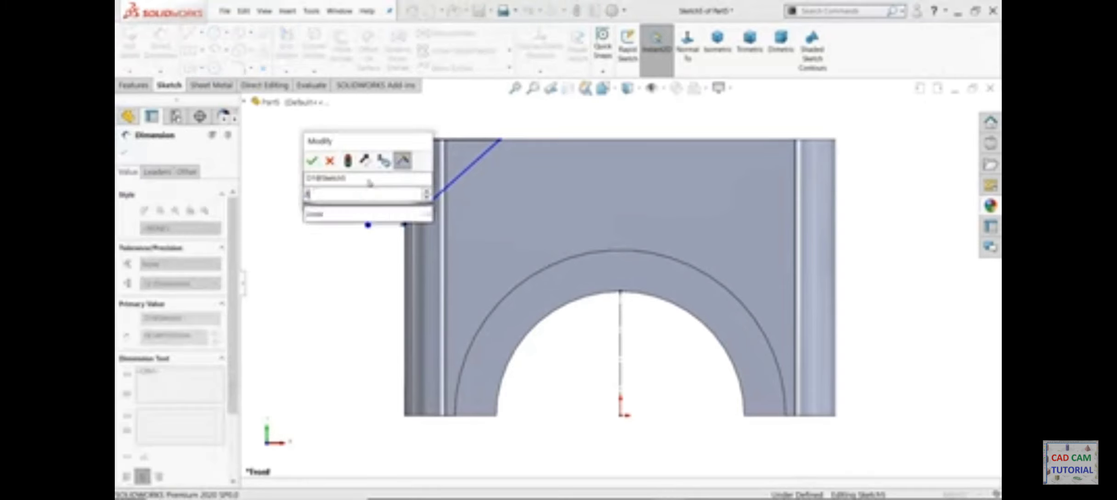
pyautogui.write('20')
pyautogui.press('Return')
pyautogui.click(457, 136)
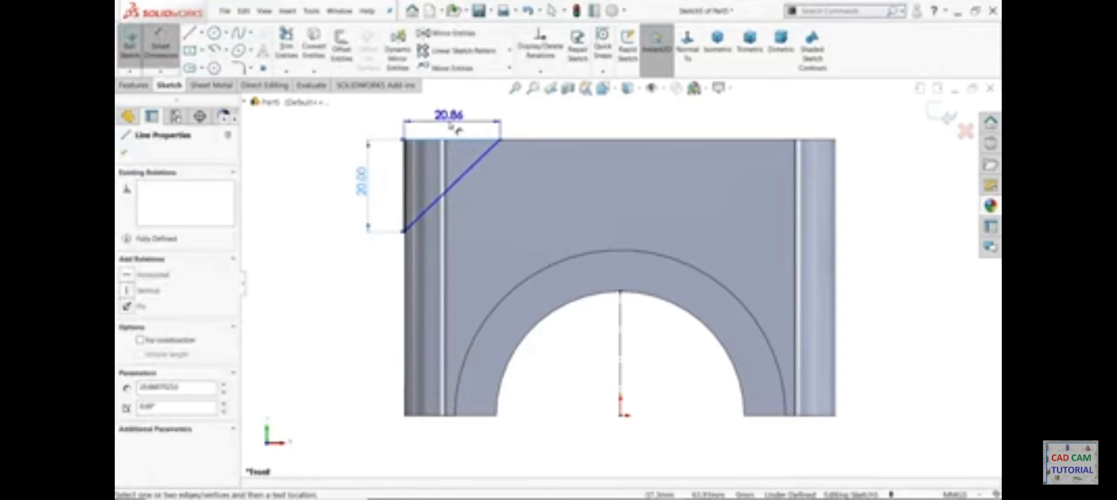
pyautogui.click(459, 122)
pyautogui.write('25')
pyautogui.press('Return')
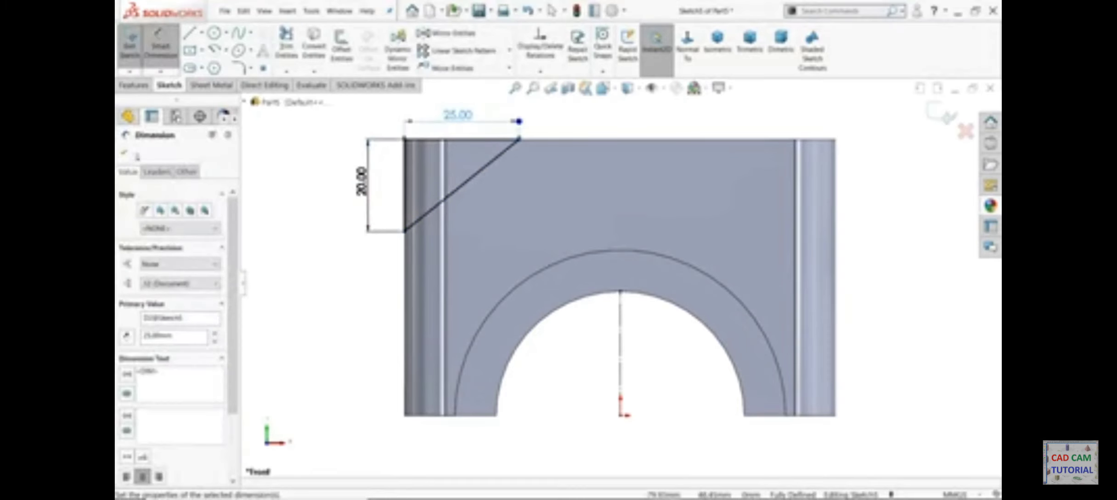
pyautogui.click(123, 151)
# Mirror the corner triangle about the vertical construction line to the opposite upper corner
pyautogui.press('f')
pyautogui.moveTo(689, 120)
pyautogui.mouseDown()
pyautogui.moveTo(444, 404)
pyautogui.moveTo(428, 408)
pyautogui.mouseUp()
pyautogui.click(473, 34)
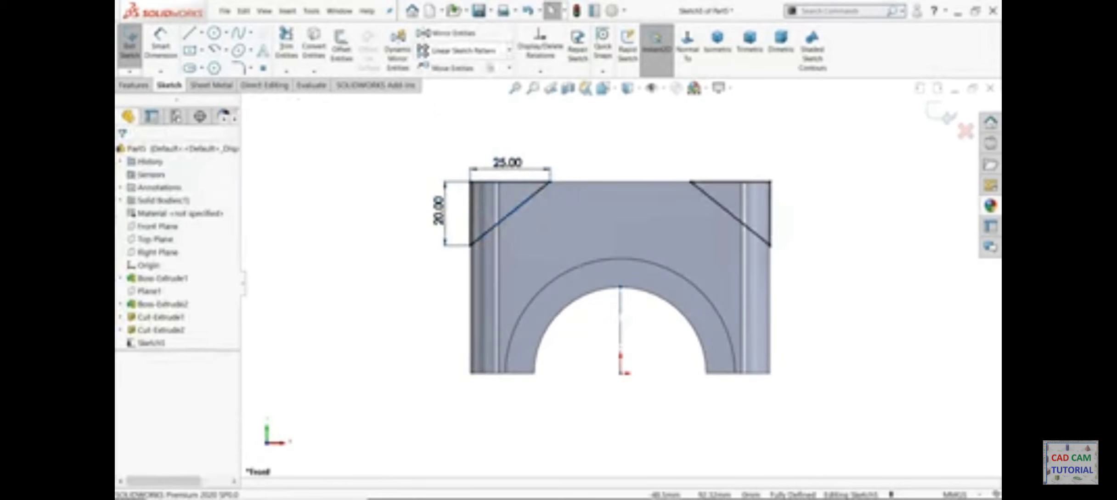
# Cut-extrude the two corner triangles through all in both directions to remove the block's upper corners
pyautogui.click(138, 88)
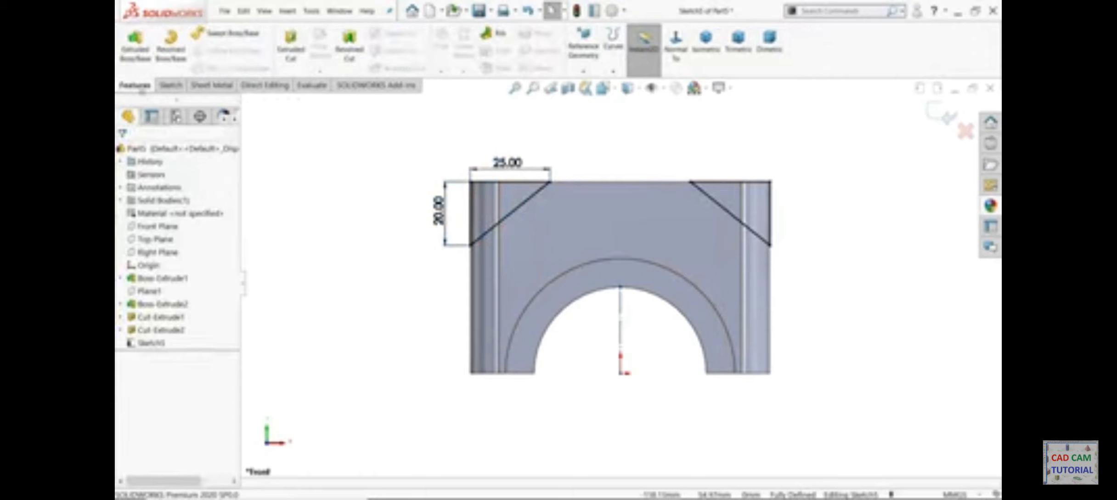
pyautogui.click(292, 60)
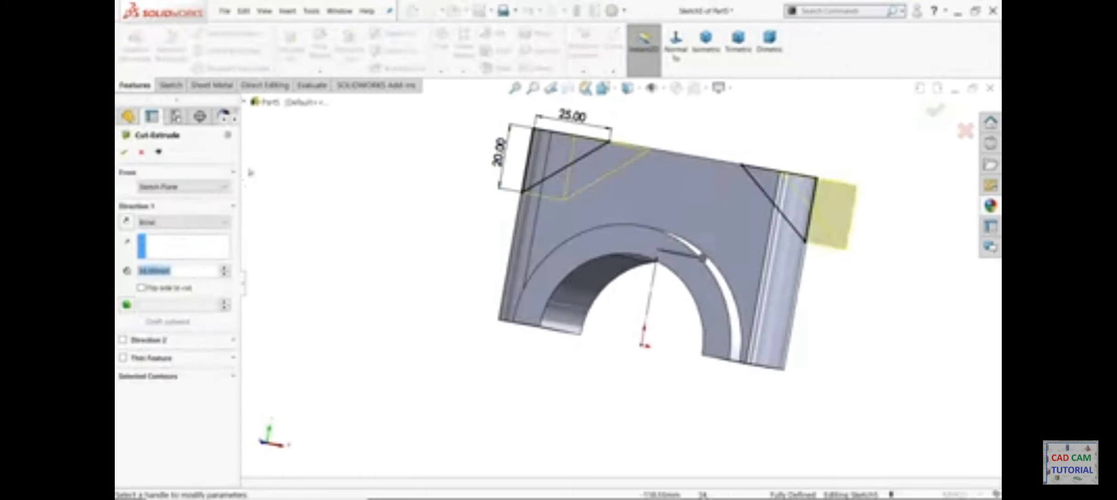
pyautogui.click(166, 223)
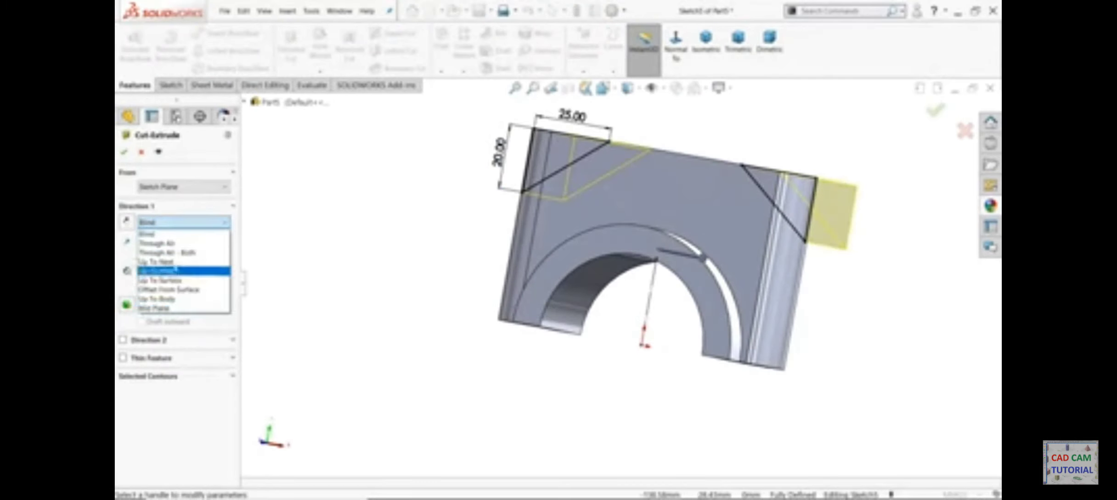
pyautogui.click(180, 254)
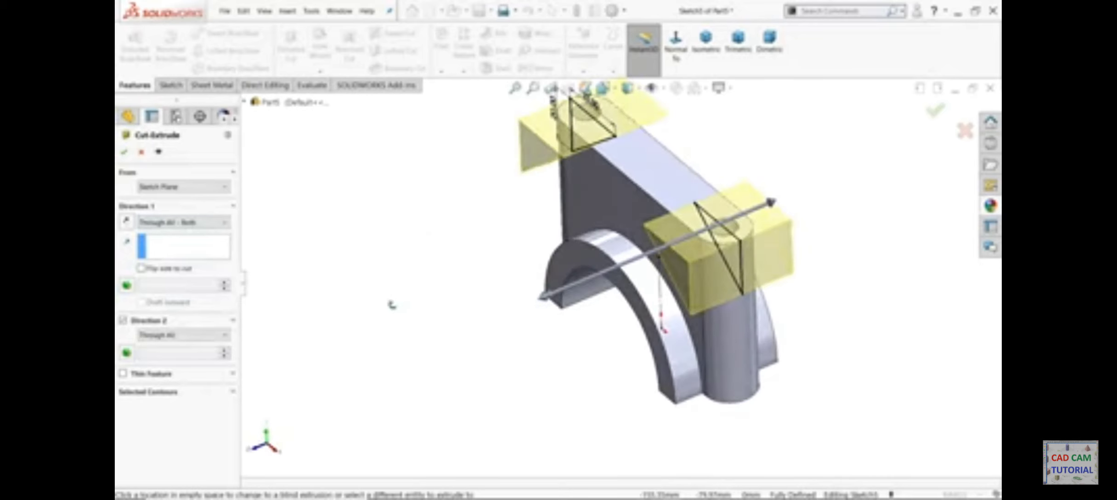
pyautogui.click(124, 152)
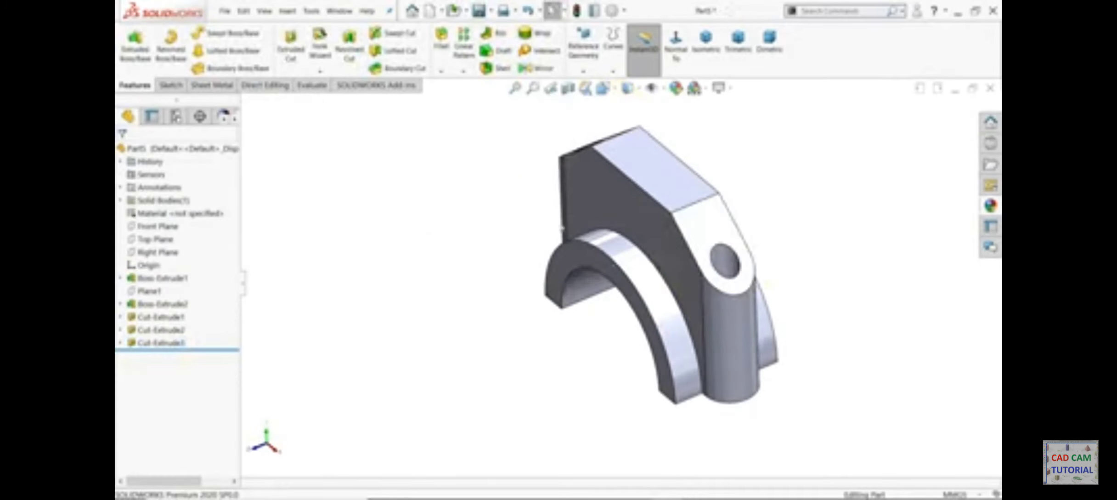
# Fillet the two edges between the top face and the slanted corner faces with a 10 mm radius
pyautogui.scroll(-3, 653, 177)
pyautogui.click(444, 64)
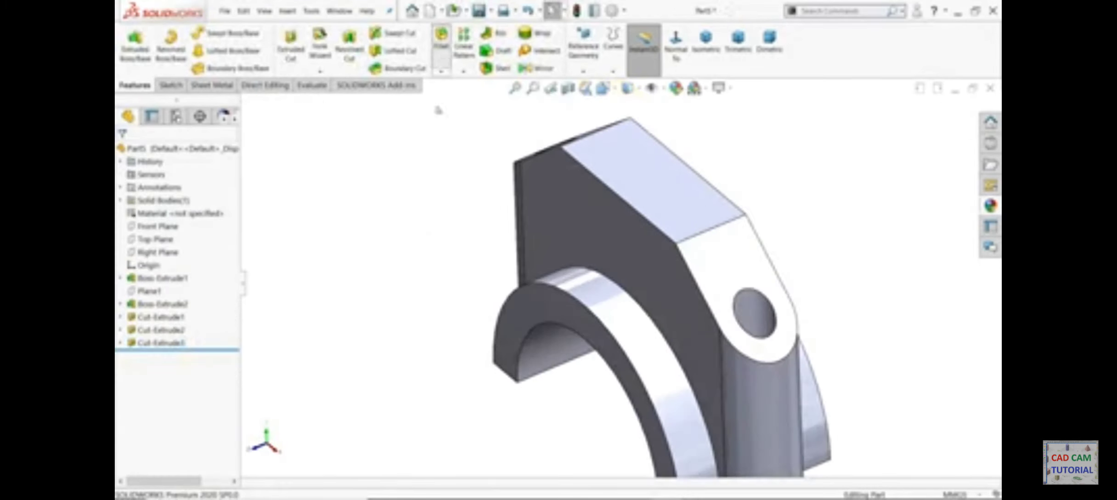
pyautogui.click(720, 226)
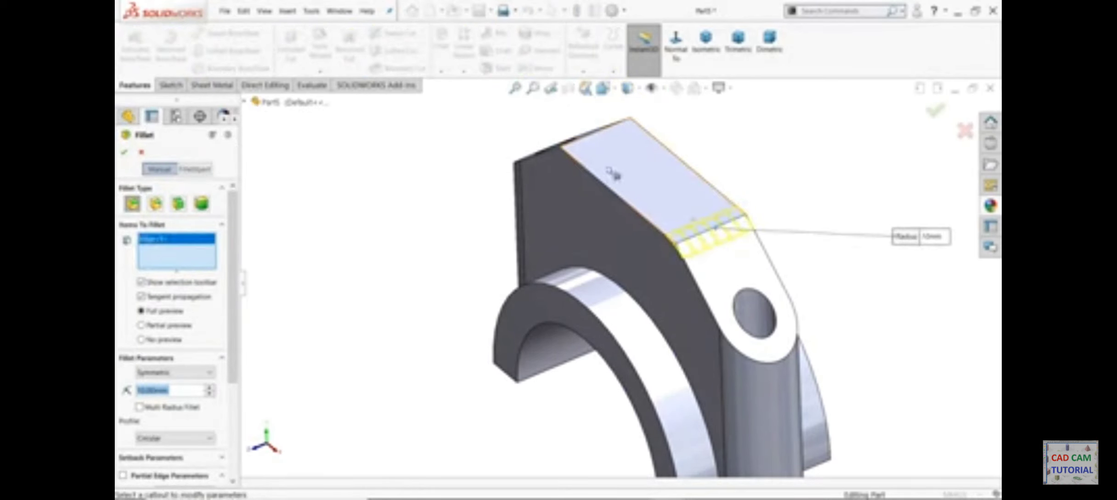
pyautogui.click(594, 134)
pyautogui.click(125, 153)
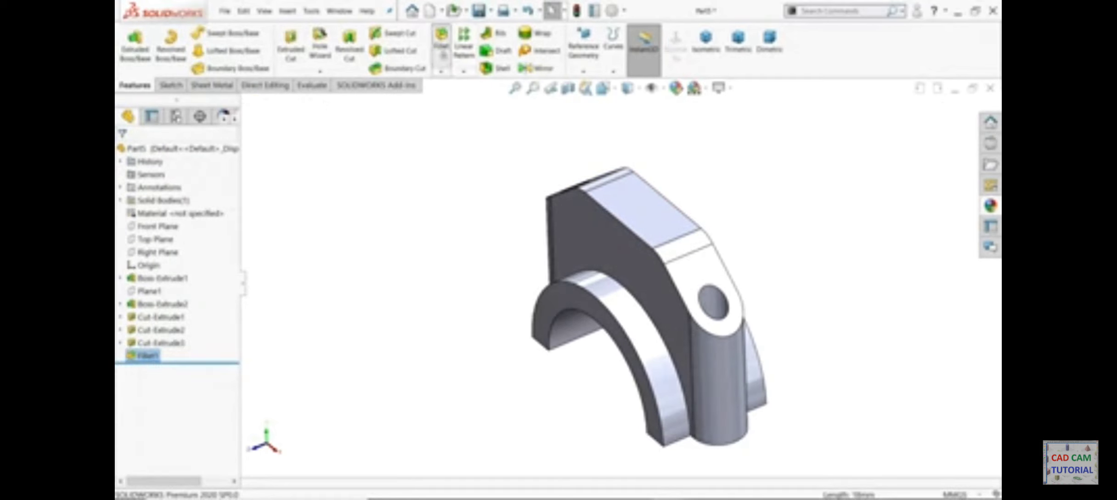
# Fillet the arc edges where the ring meets the block on both sides and the block's top outline with a 3 mm radius
pyautogui.click(442, 44)
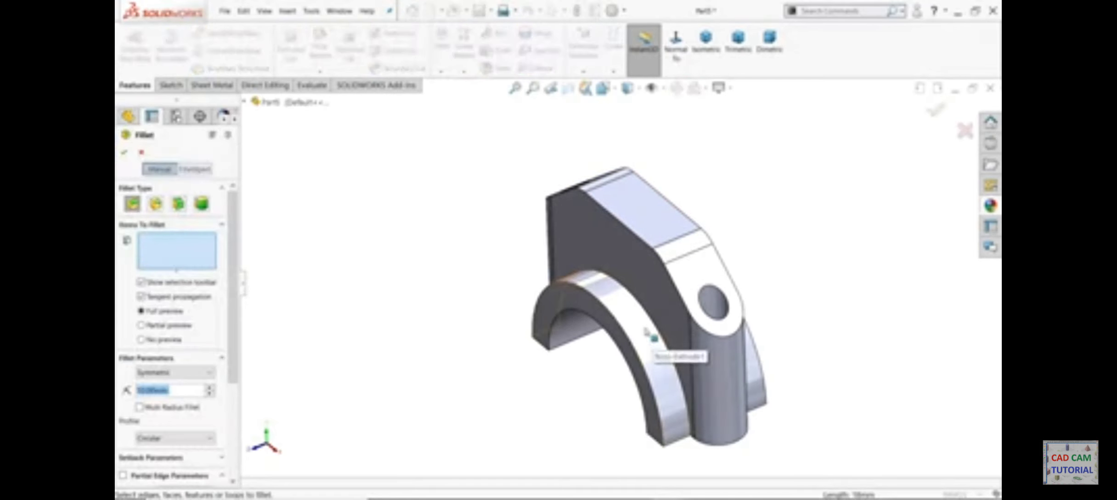
pyautogui.write('3')
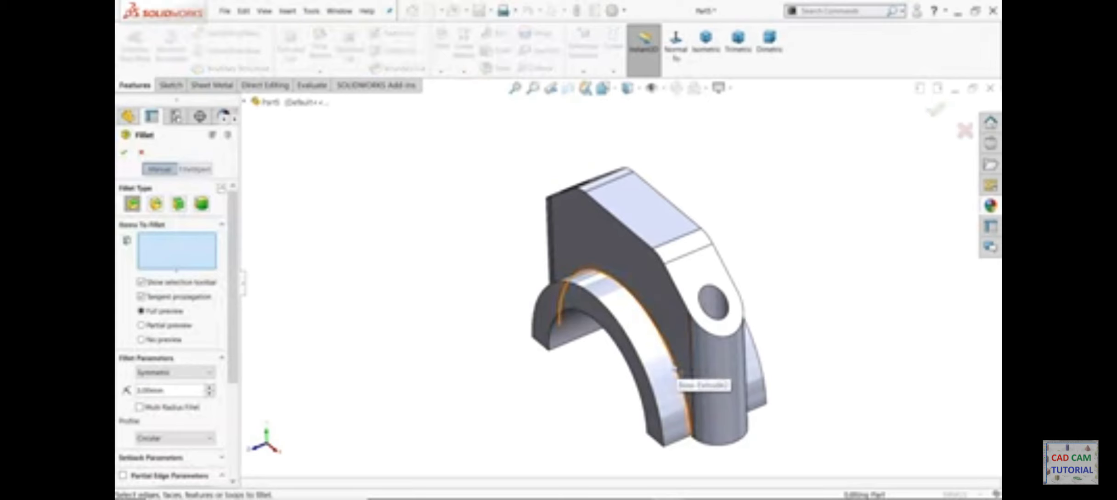
pyautogui.click(675, 369)
pyautogui.moveTo(675, 369)
pyautogui.mouseDown(button='middle')
pyautogui.moveTo(771, 375)
pyautogui.moveTo(687, 359)
pyautogui.mouseUp(button='middle')
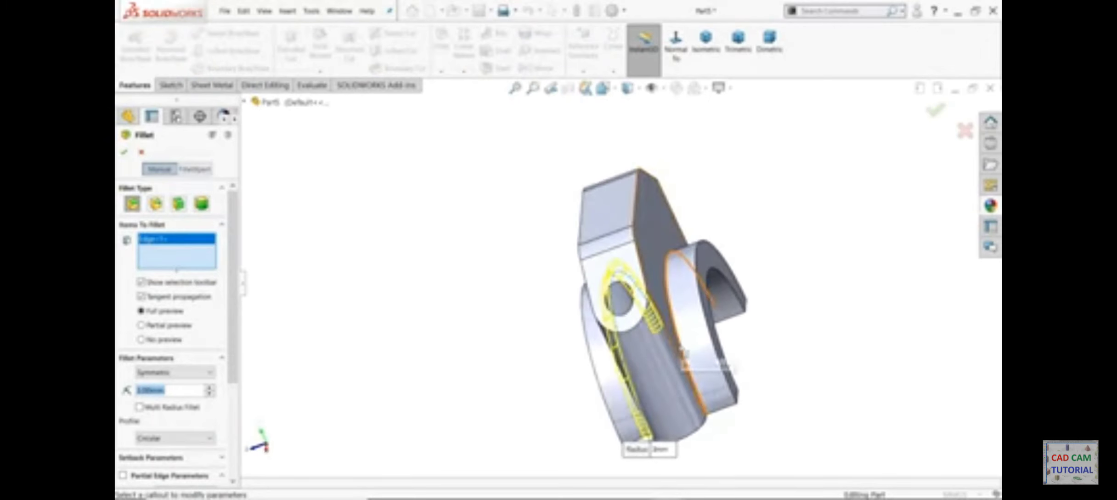
pyautogui.click(684, 354)
pyautogui.click(639, 253)
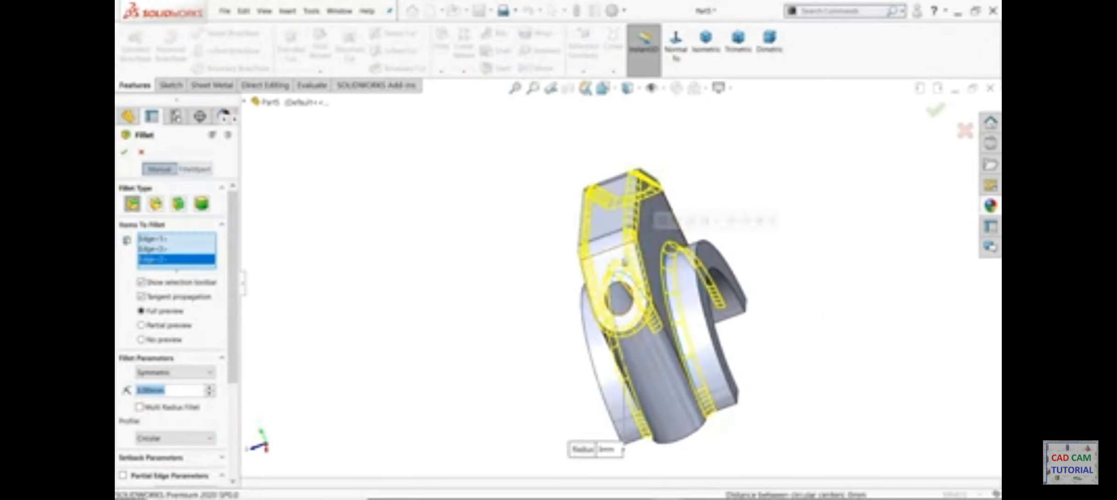
pyautogui.moveTo(516, 280); pyautogui.dragTo(405, 233, button='middle')
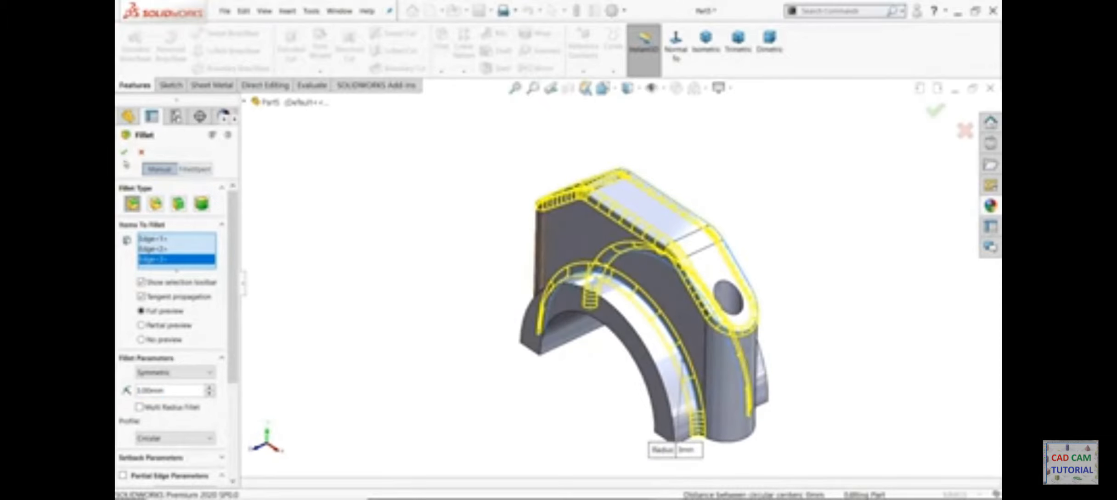
pyautogui.press('Return')
# Apply the satin finish gold appearance to the whole connecting rod cap
pyautogui.moveTo(494, 342); pyautogui.dragTo(597, 168, button='middle')
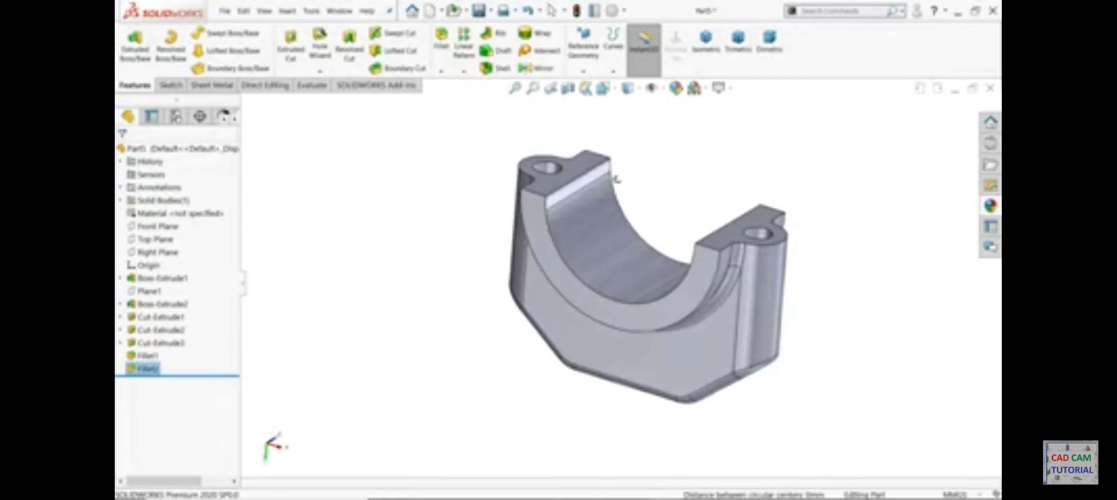
pyautogui.click(211, 150)
pyautogui.click(984, 205)
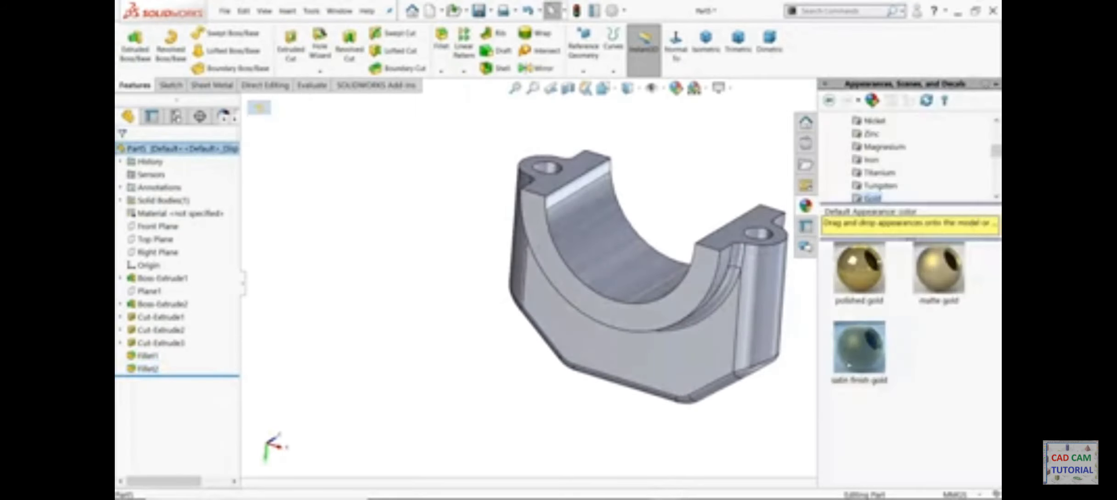
pyautogui.doubleClick(860, 347)
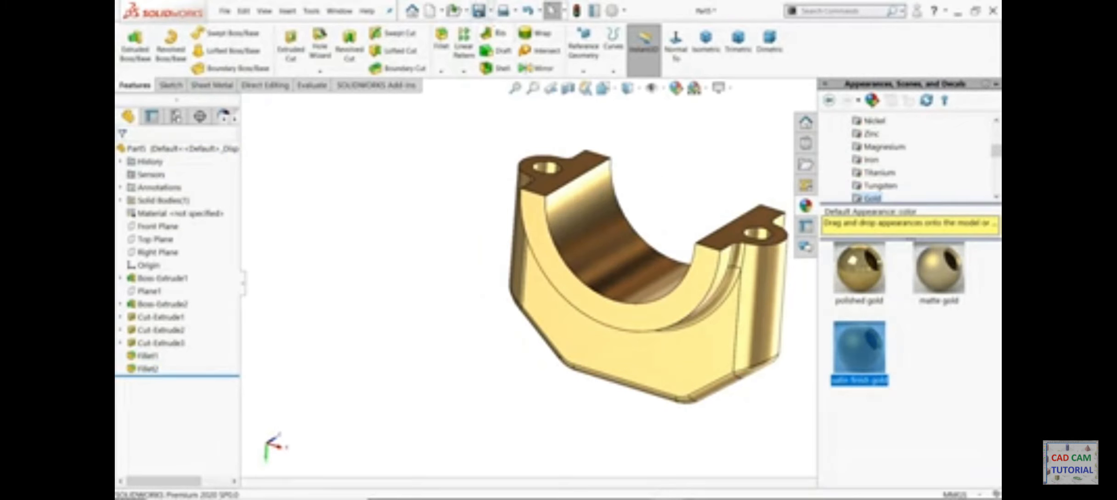
# Save the part as "5.connecting rod cap" in the 4 Cylinder Engine folder and create a new part document
pyautogui.hotkey('ctrl', 's')
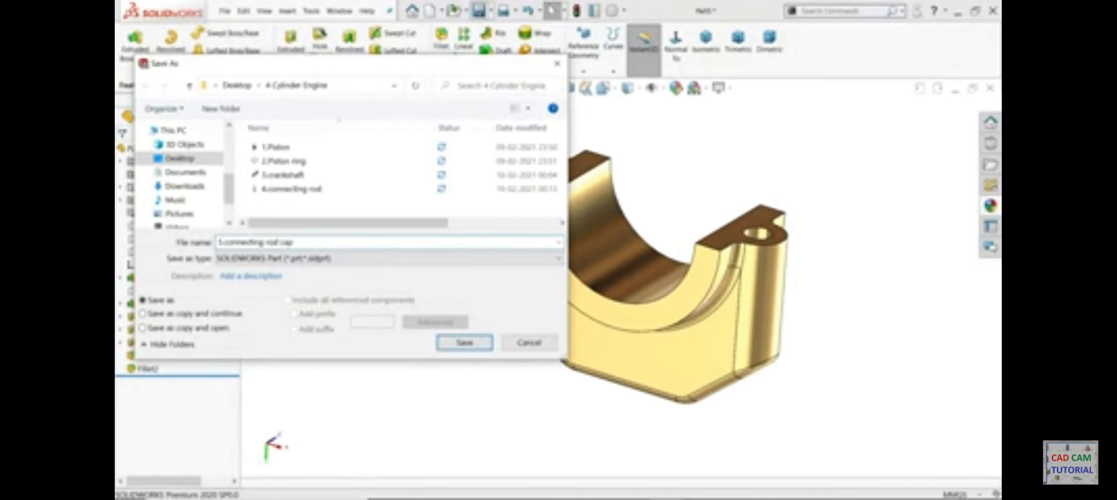
pyautogui.press('Return')
pyautogui.click(441, 10)
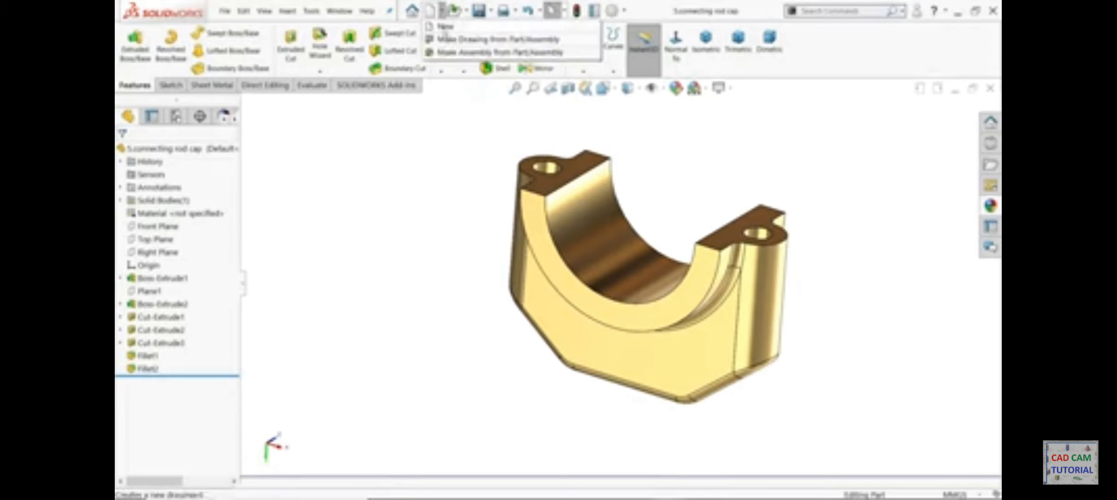
pyautogui.click(444, 27)
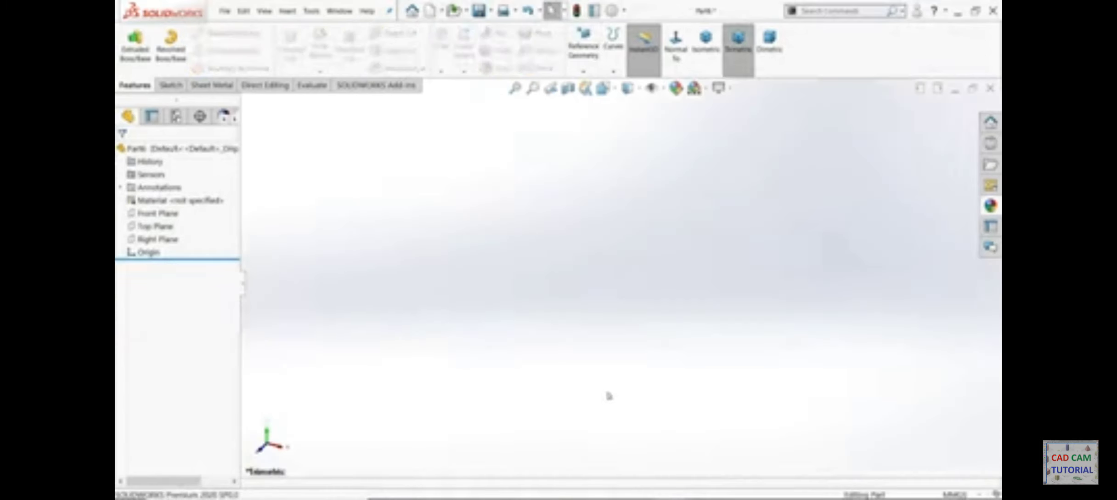
# Give the new part a plain white background and check the piston pin dimensions in the engine drawing image
pyautogui.click(730, 87)
pyautogui.click(717, 35)
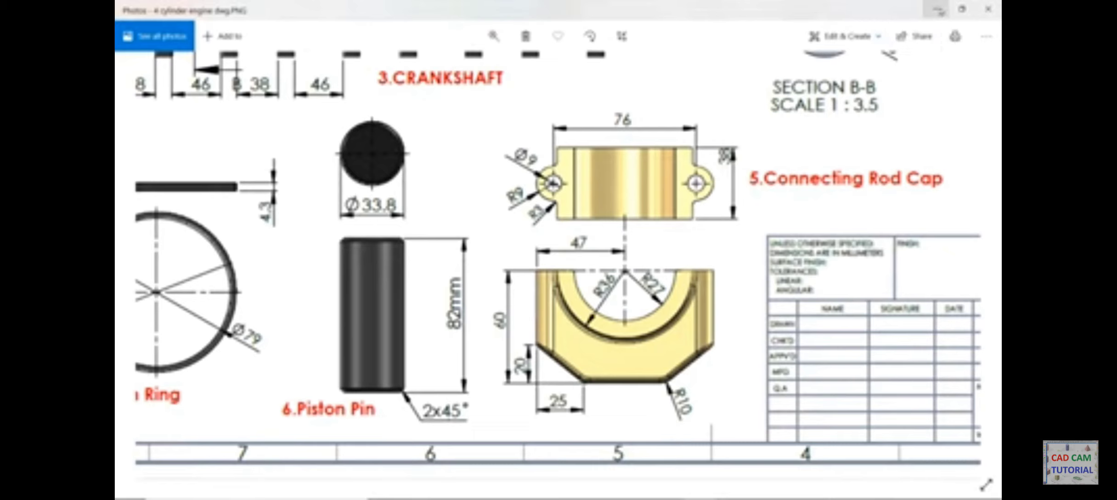
pyautogui.click(938, 10)
# Sketch a 33.8 mm diameter circle centred on the origin on the Front Plane
pyautogui.click(155, 226)
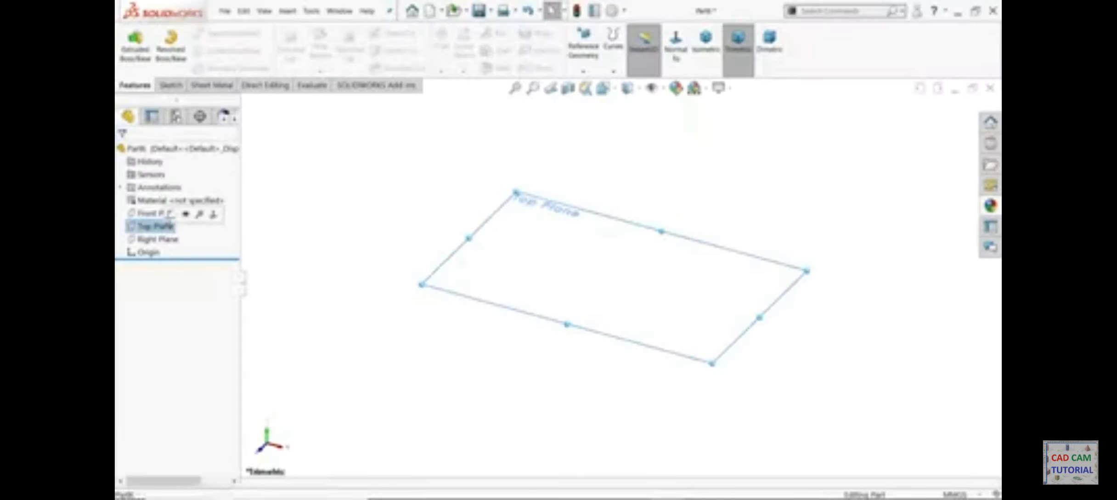
pyautogui.click(167, 214)
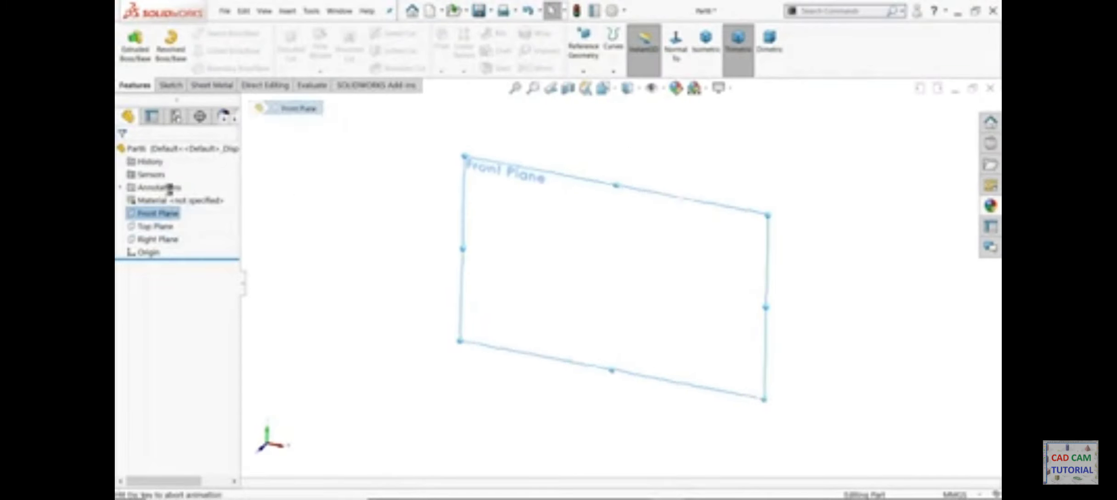
pyautogui.click(213, 33)
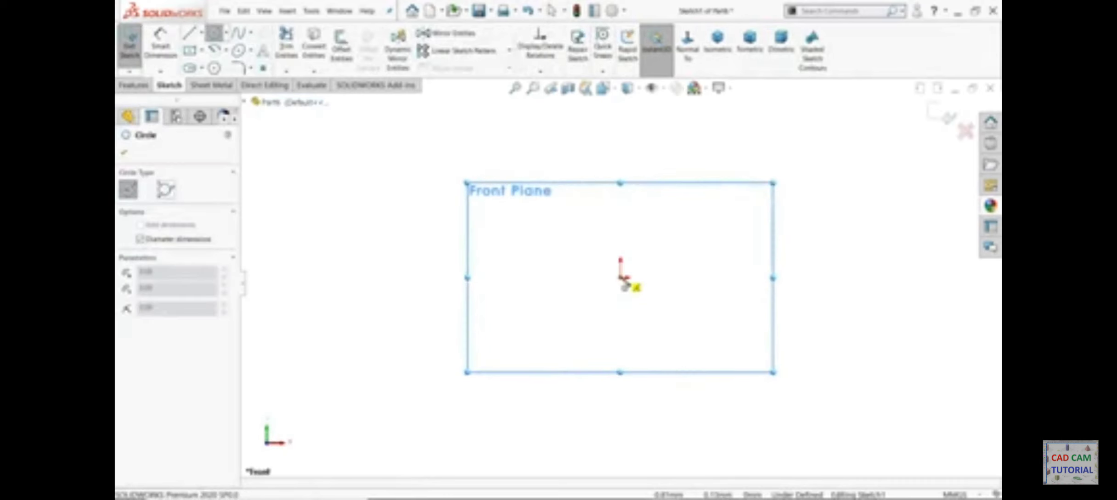
pyautogui.click(621, 278)
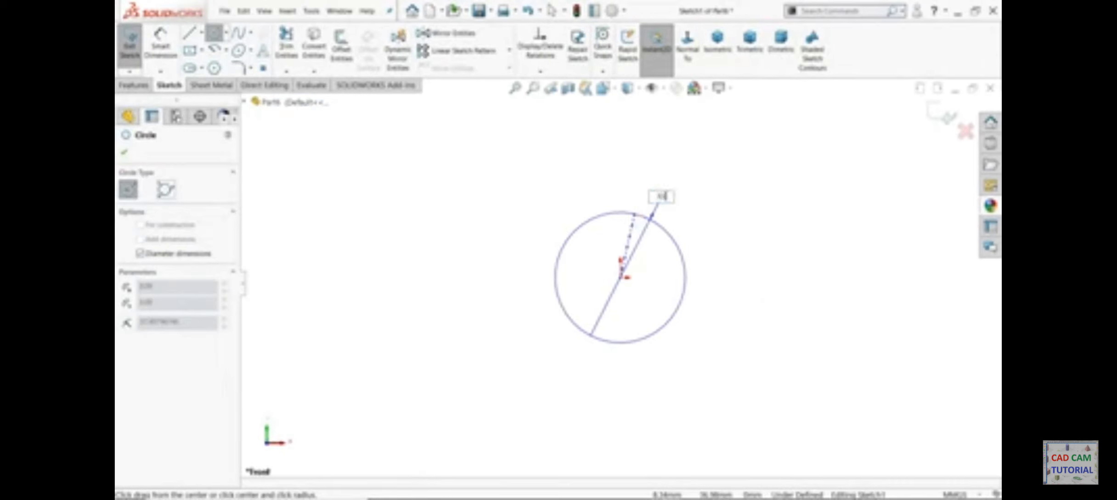
pyautogui.press('Return')
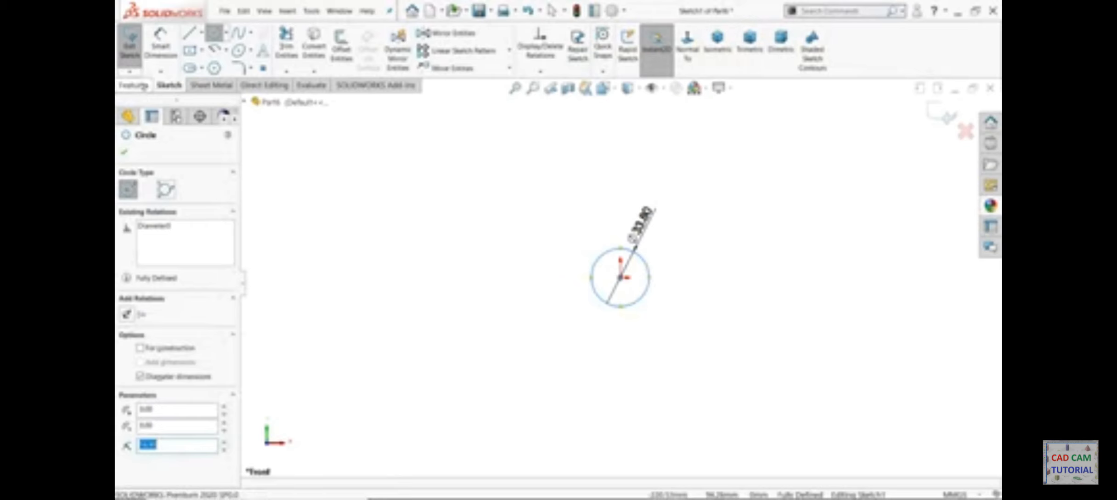
# Extrude the circle 82 mm with the Mid Plane end condition to form the piston pin
pyautogui.click(133, 85)
pyautogui.click(134, 46)
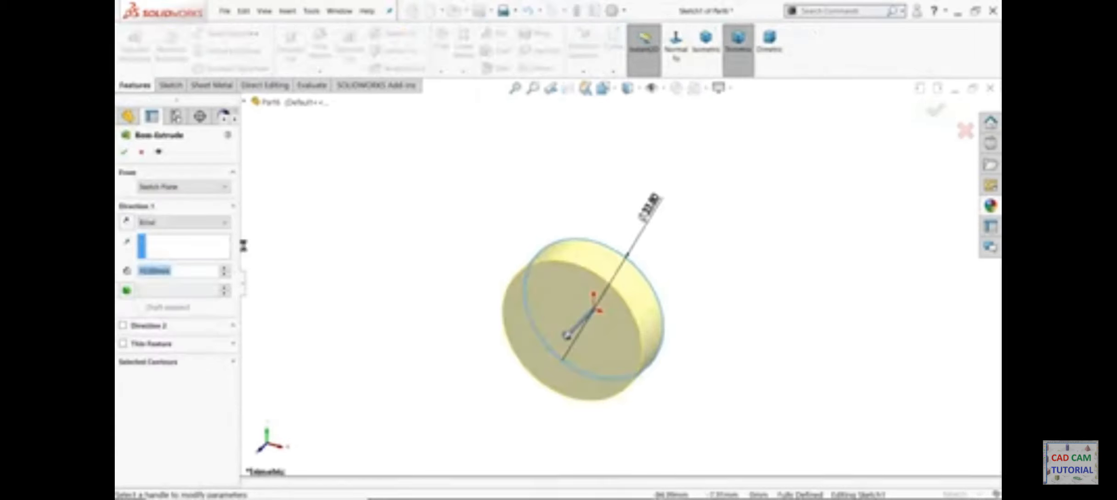
pyautogui.write('40')
pyautogui.press('Return')
pyautogui.click(183, 222)
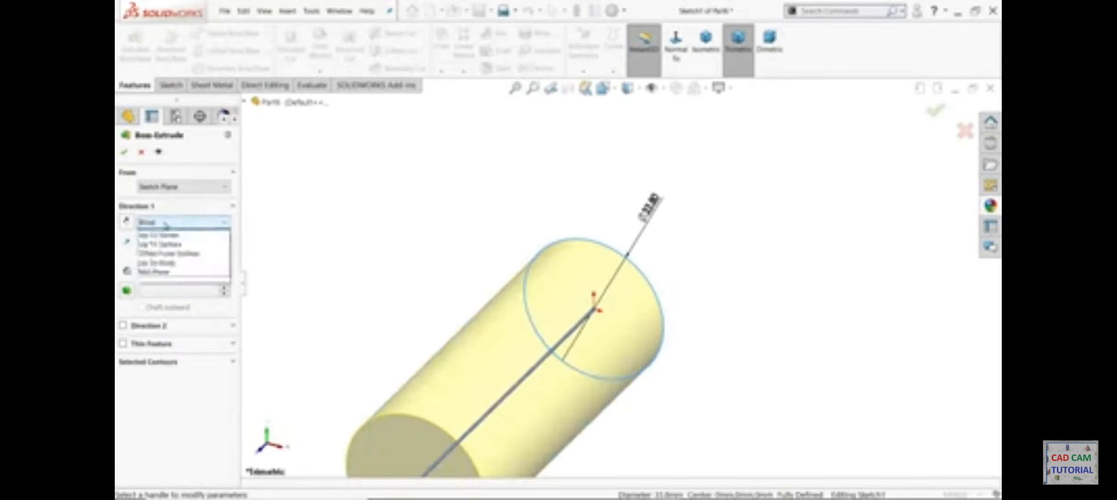
pyautogui.click(161, 280)
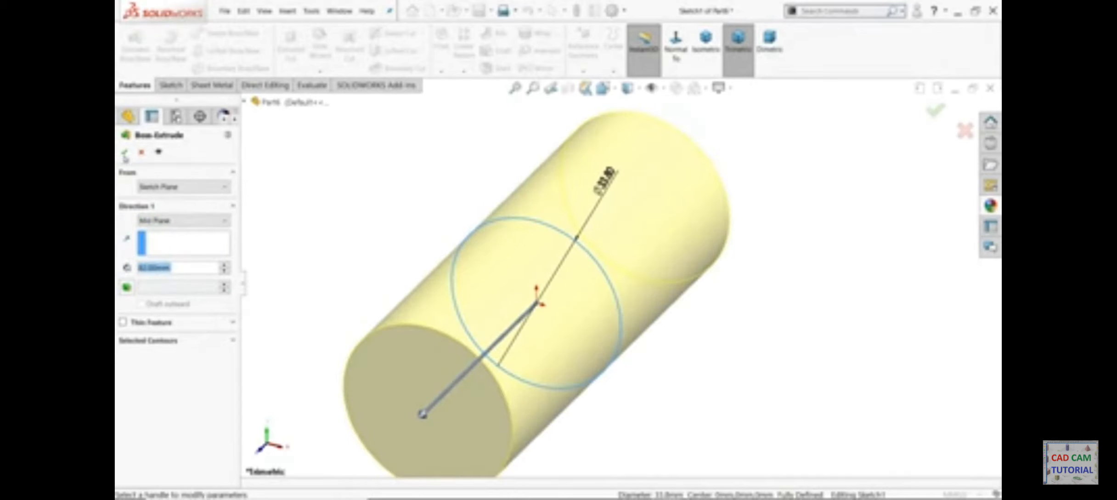
pyautogui.press('Return')
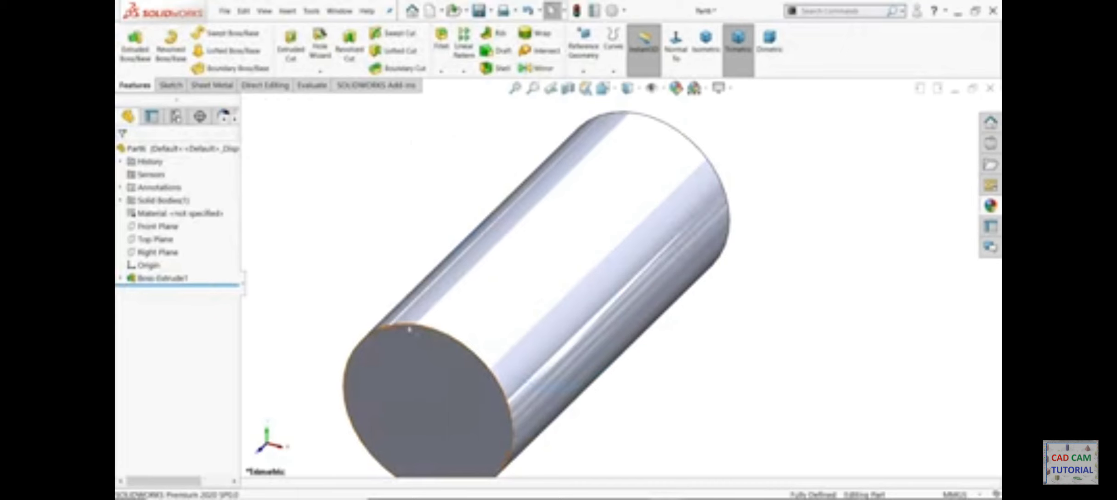
# Chamfer the circular edges at both ends of the pin by 2 mm at 45 degrees
pyautogui.click(393, 328)
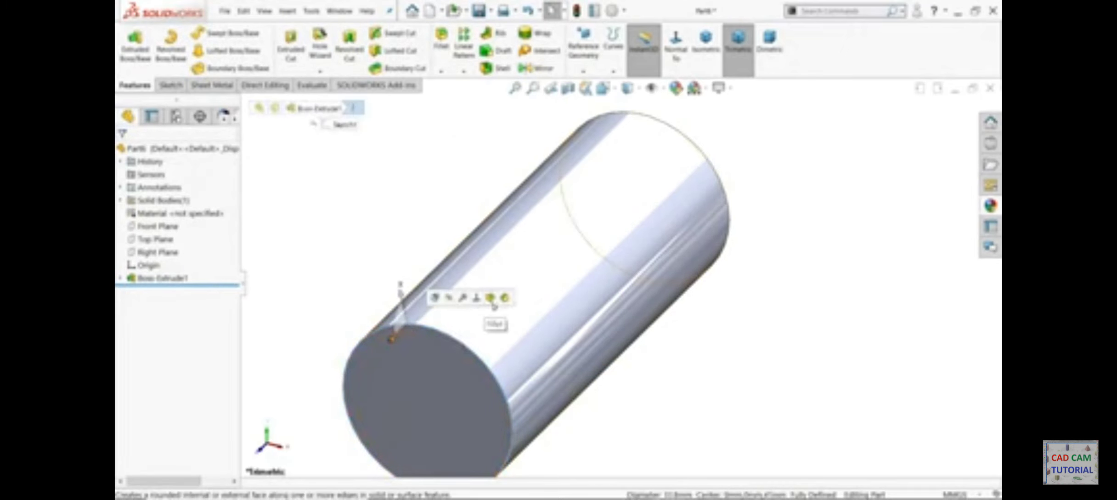
pyautogui.click(505, 297)
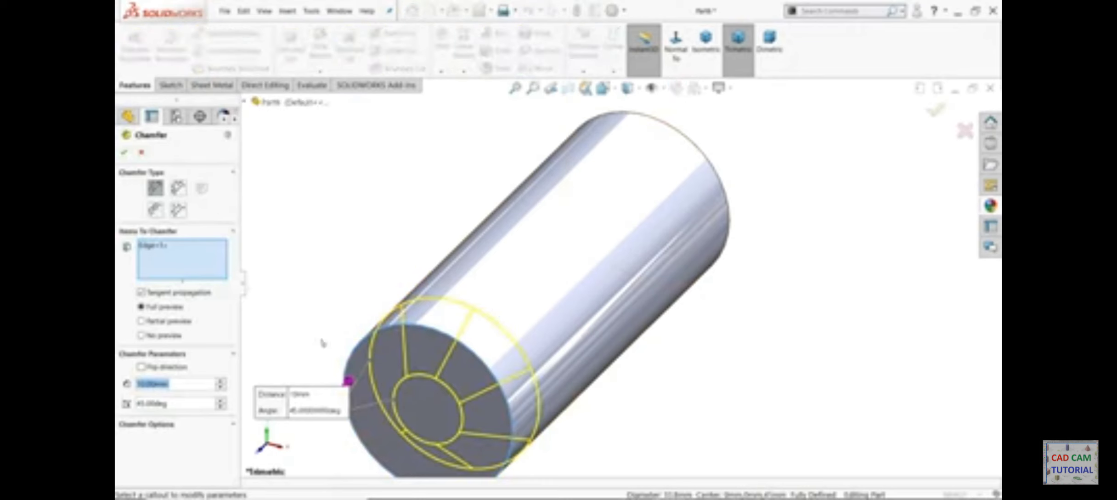
pyautogui.write('2')
pyautogui.press('Return')
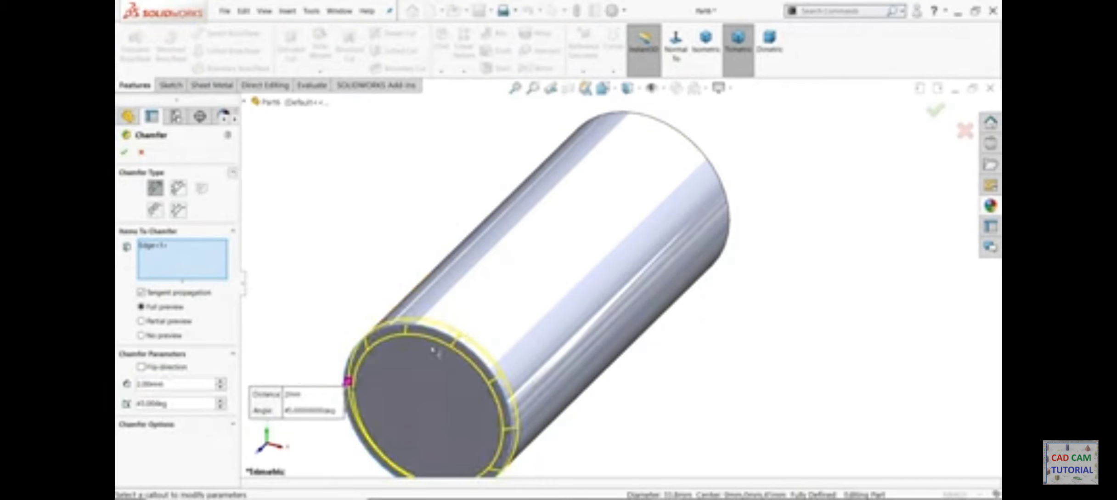
pyautogui.click(707, 184)
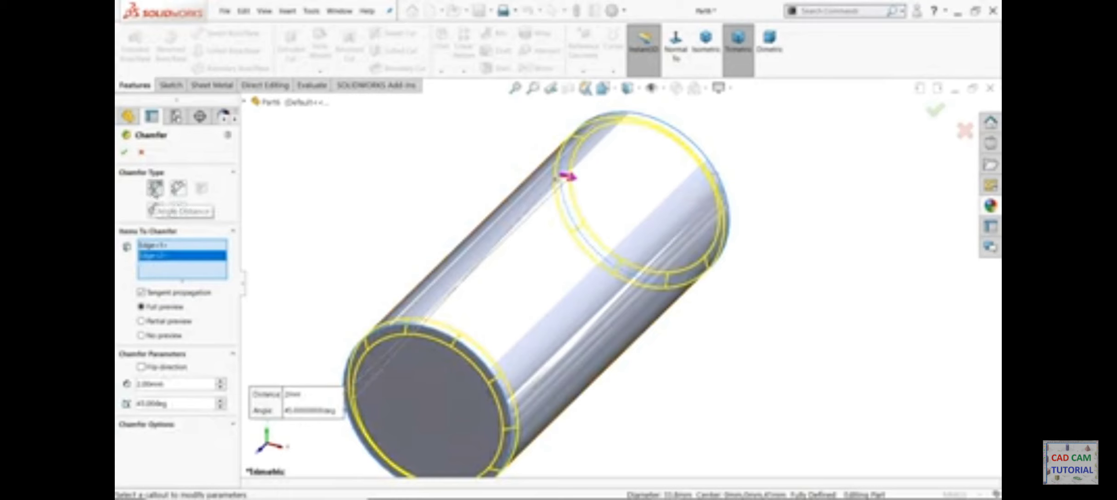
pyautogui.press('Return')
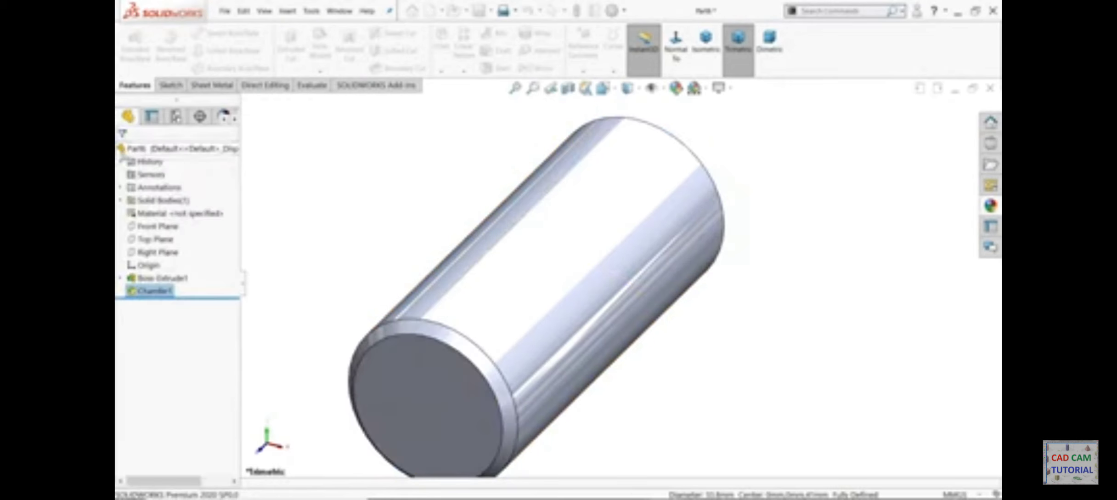
# Apply the sandblasted iron appearance to the whole piston pin part and lighten its colour to a grey shade
pyautogui.click(205, 149)
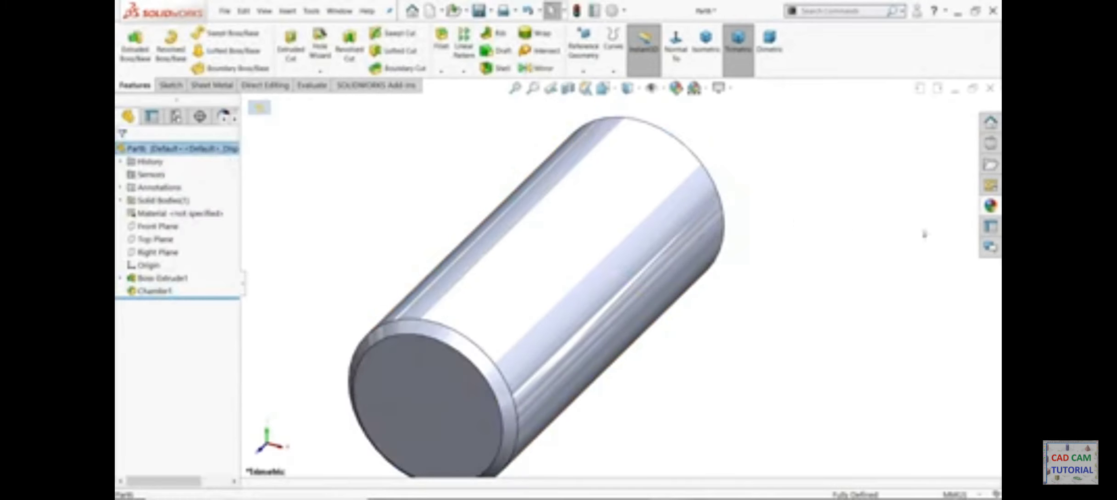
pyautogui.click(991, 205)
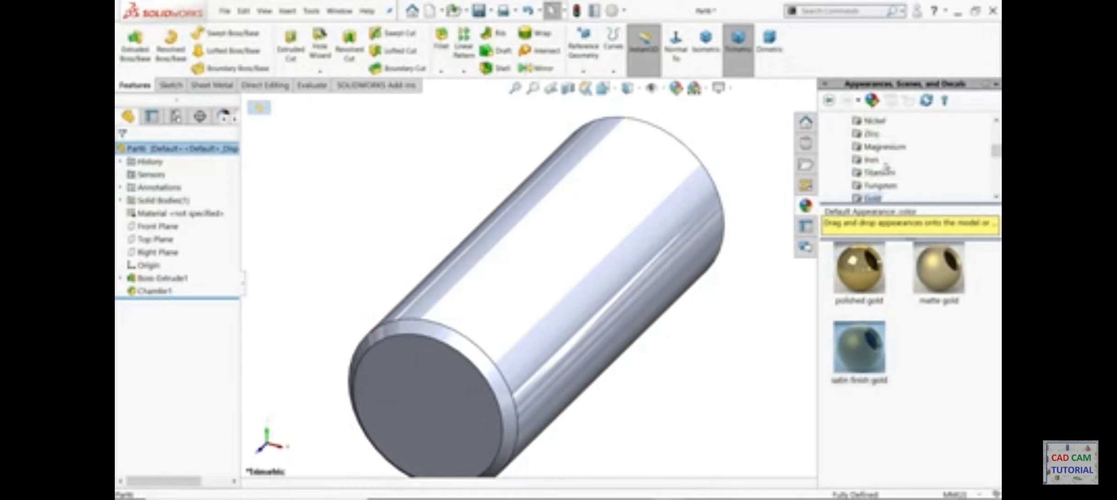
pyautogui.click(872, 159)
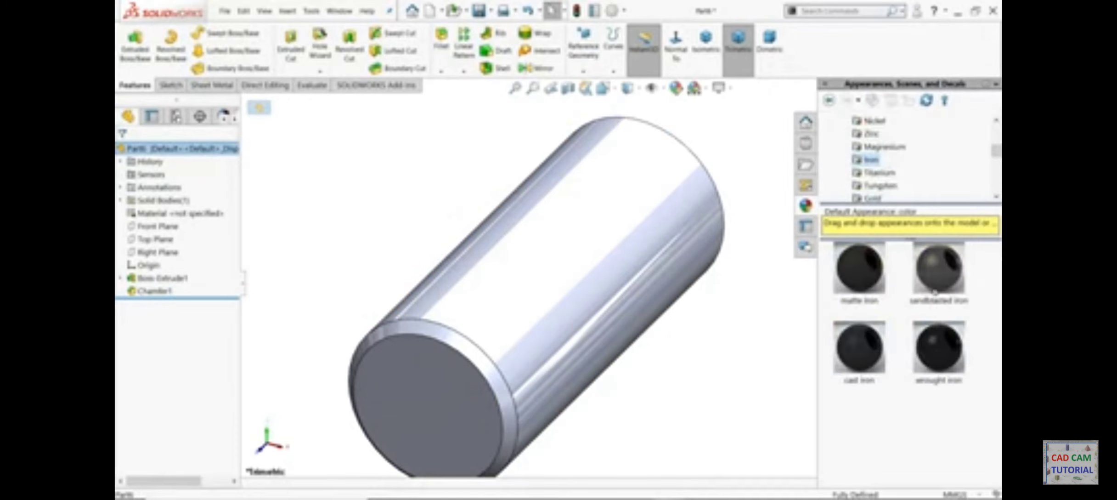
pyautogui.doubleClick(937, 286)
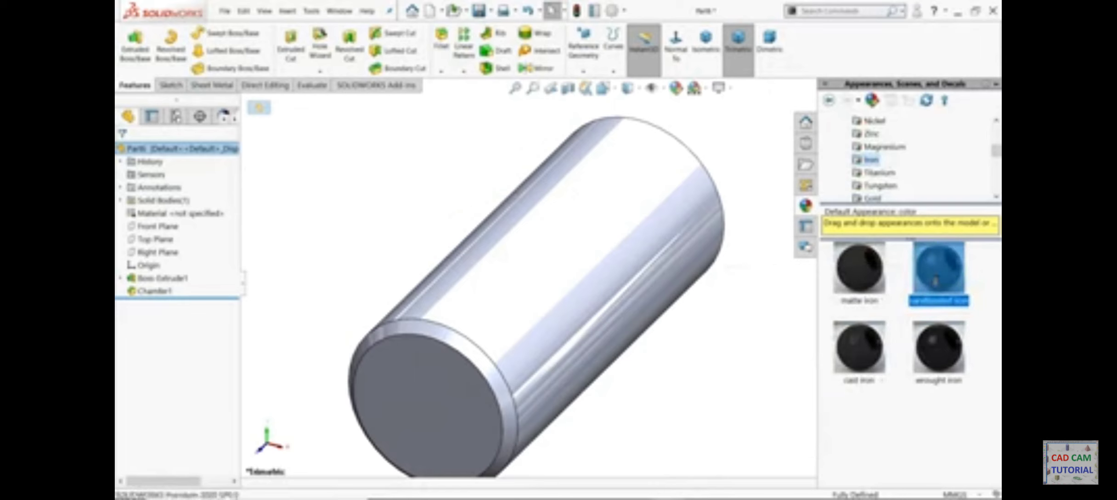
pyautogui.scroll(1, 718, 258)
pyautogui.click(677, 92)
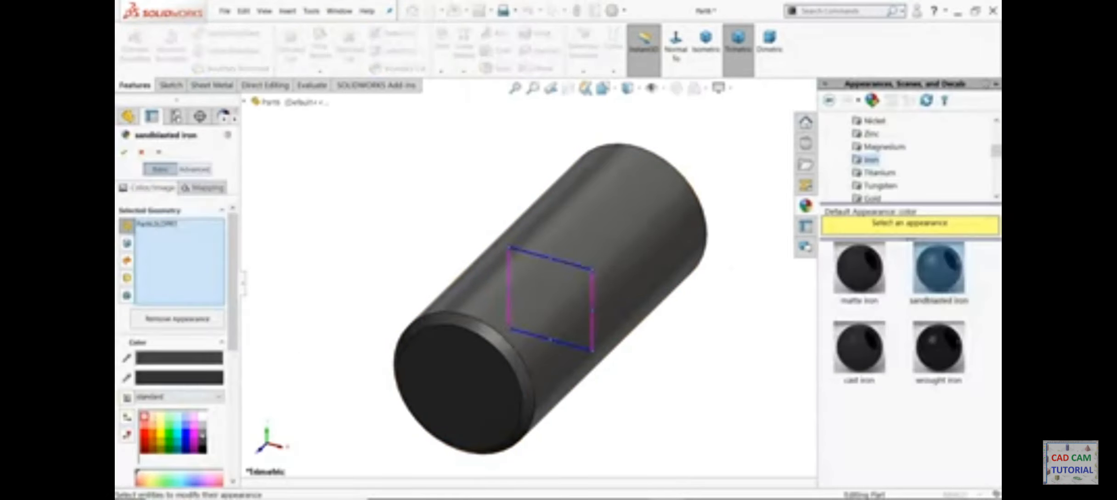
pyautogui.click(202, 434)
pyautogui.click(124, 152)
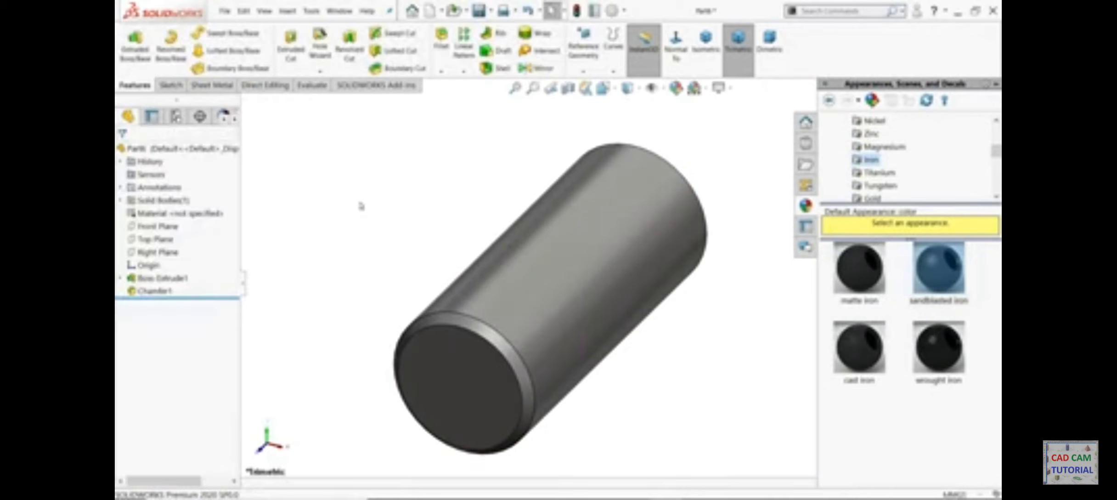
# Save the part as "6.Piston pin" in the 4 Cylinder Engine folder and look over the finished pin
pyautogui.hotkey('ctrl', 's')
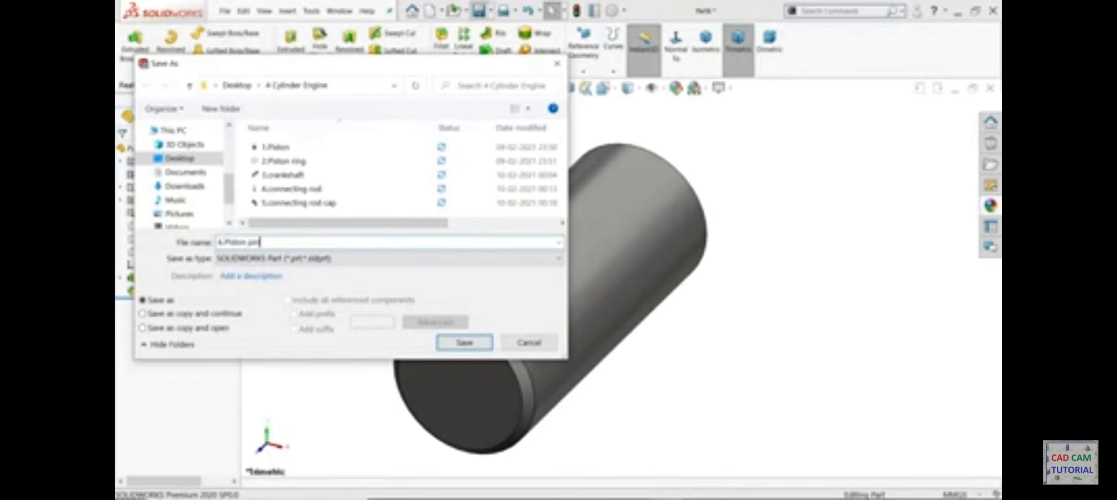
pyautogui.press('Return')
pyautogui.scroll(2, 507, 264)
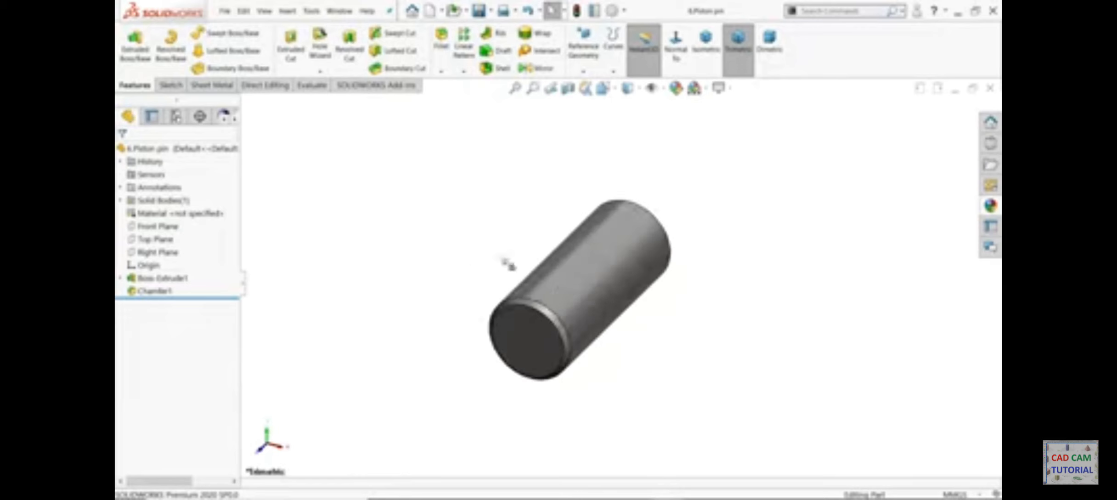
pyautogui.scroll(-1, 574, 295)
pyautogui.moveTo(633, 348)
pyautogui.mouseDown(button='middle')
pyautogui.moveTo(624, 327)
pyautogui.moveTo(624, 340)
pyautogui.mouseUp(button='middle')
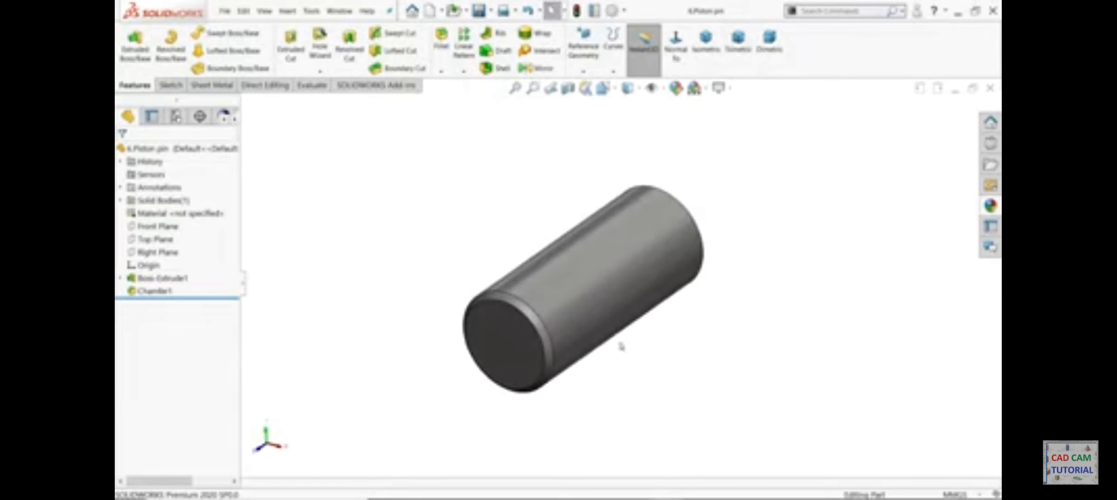
# Create a new assembly and place the open 3.crankshaft part as its first component
pyautogui.click(443, 12)
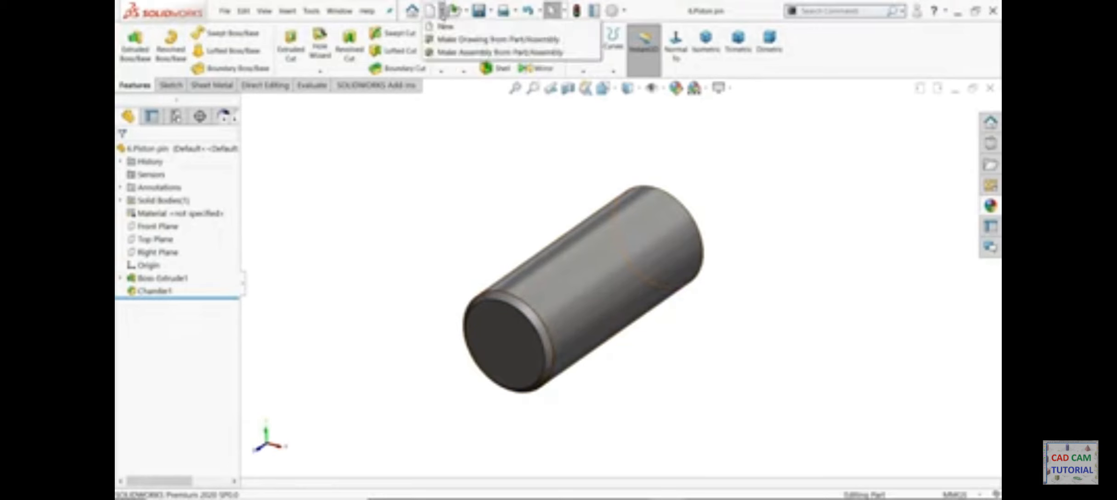
pyautogui.click(448, 53)
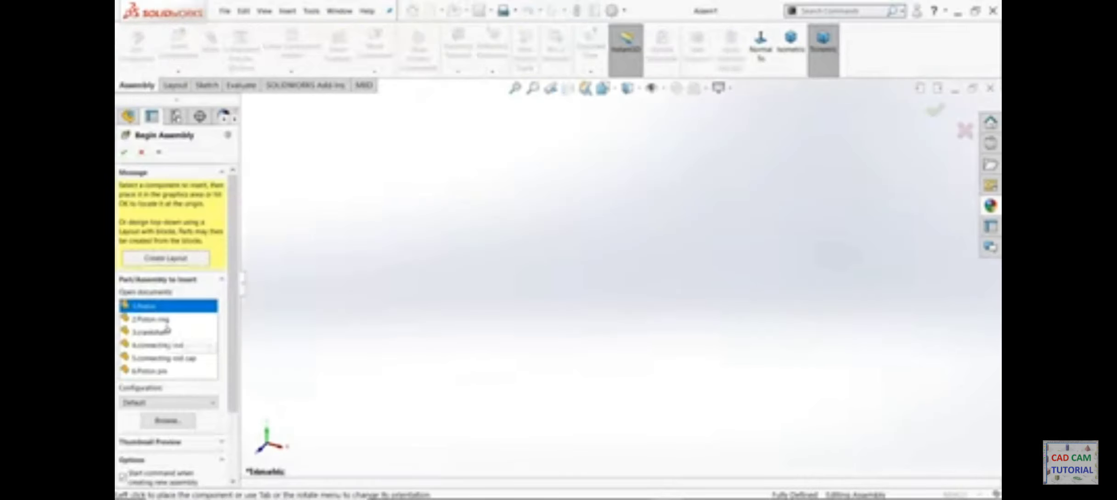
pyautogui.scroll(-1, 234, 334)
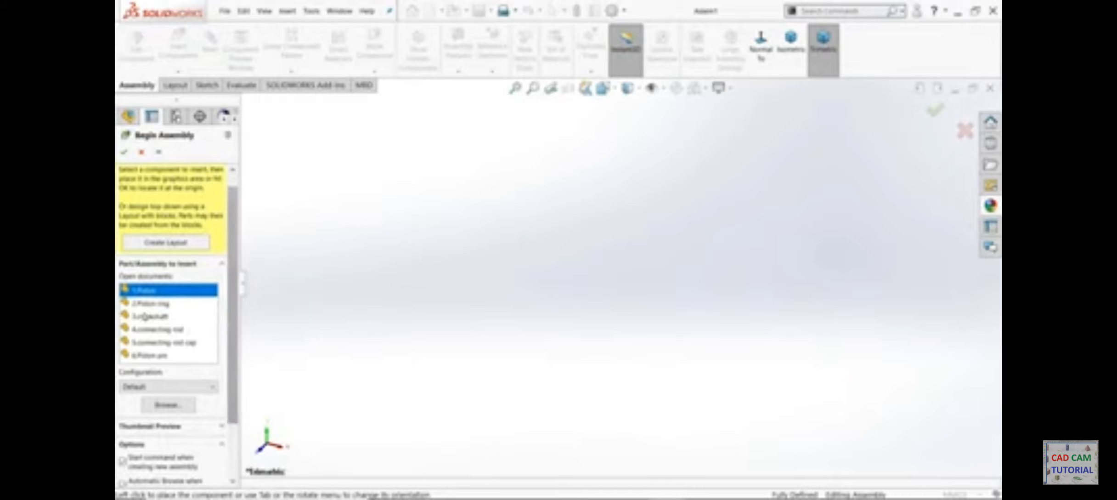
pyautogui.click(171, 317)
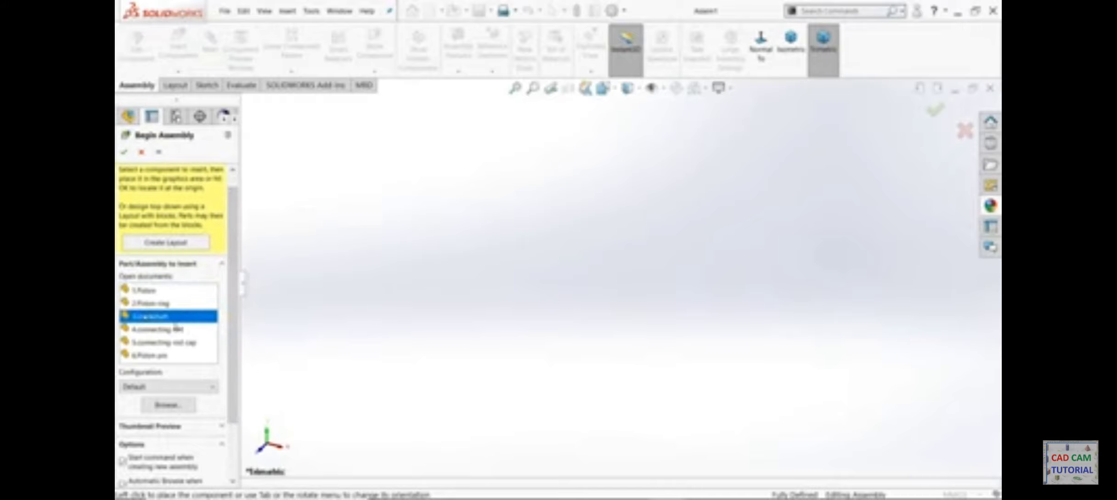
pyautogui.click(596, 271)
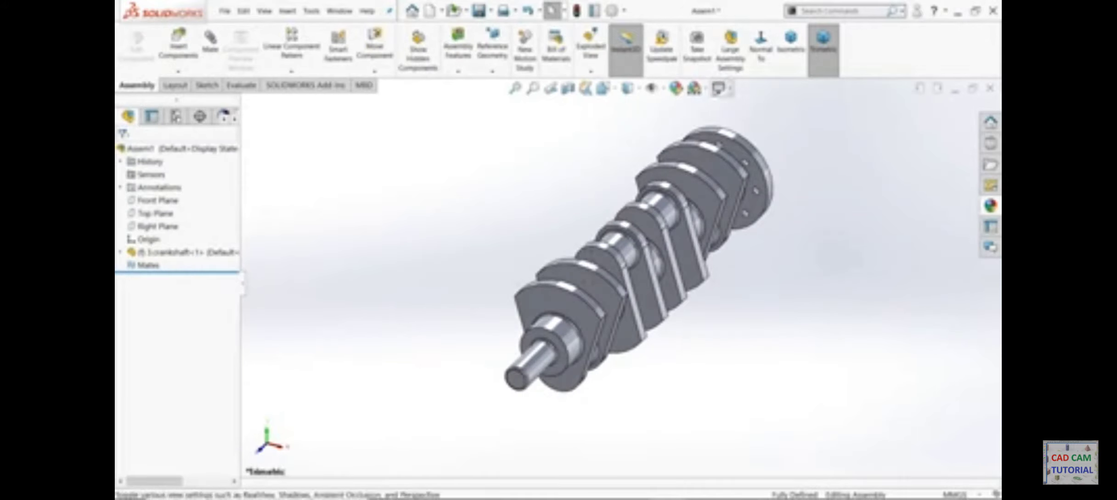
# Give the new assembly a plain white background
pyautogui.click(694, 88)
pyautogui.click(739, 39)
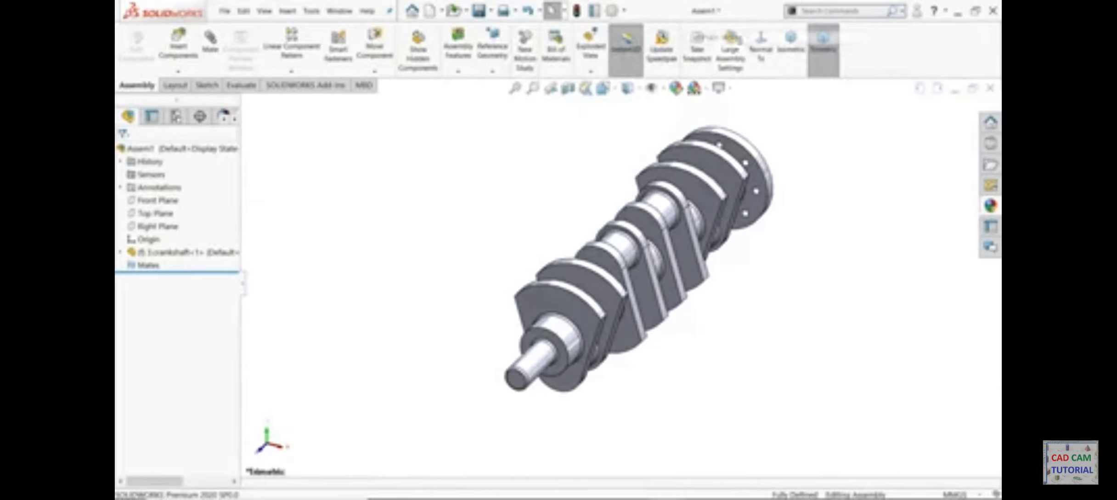
pyautogui.moveTo(839, 252); pyautogui.dragTo(808, 276, button='middle')
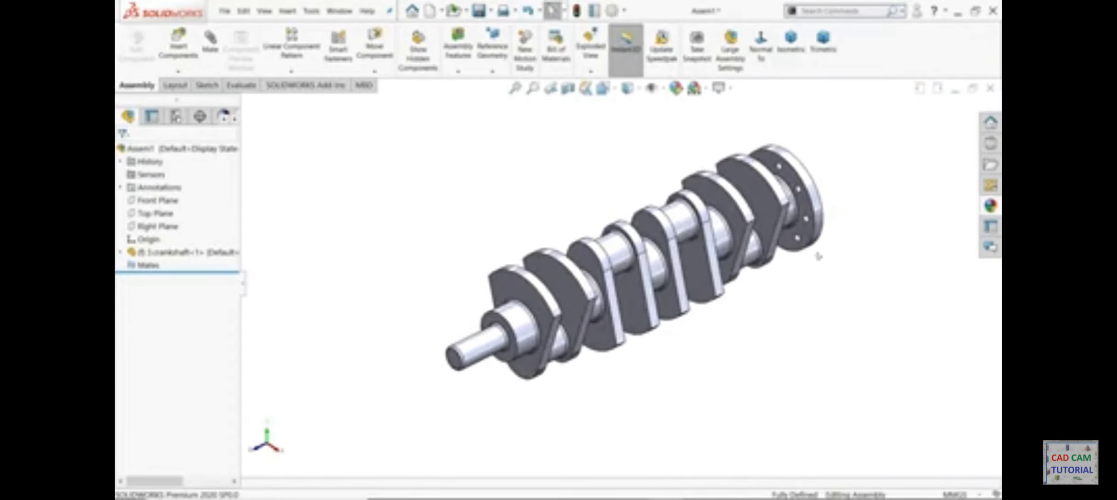
# Float the fixed crankshaft and shift it slightly to check that it moves freely, leaving it floating
pyautogui.rightClick(696, 283)
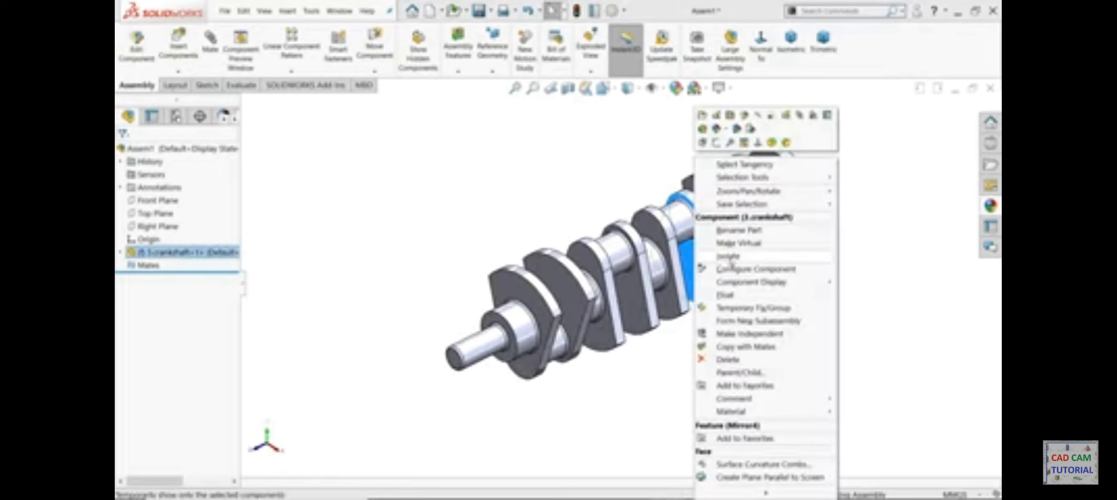
pyautogui.click(726, 296)
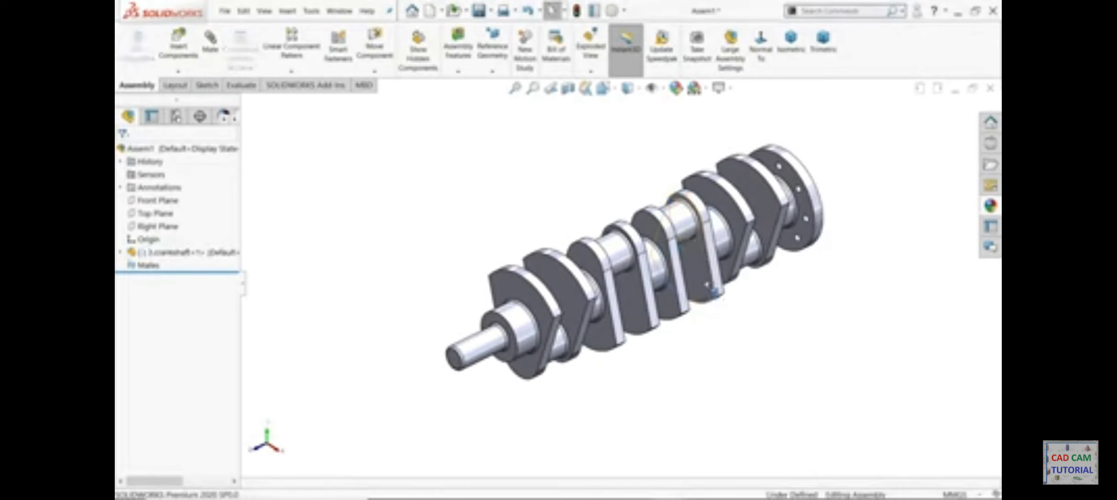
pyautogui.moveTo(715, 290); pyautogui.dragTo(689, 289)
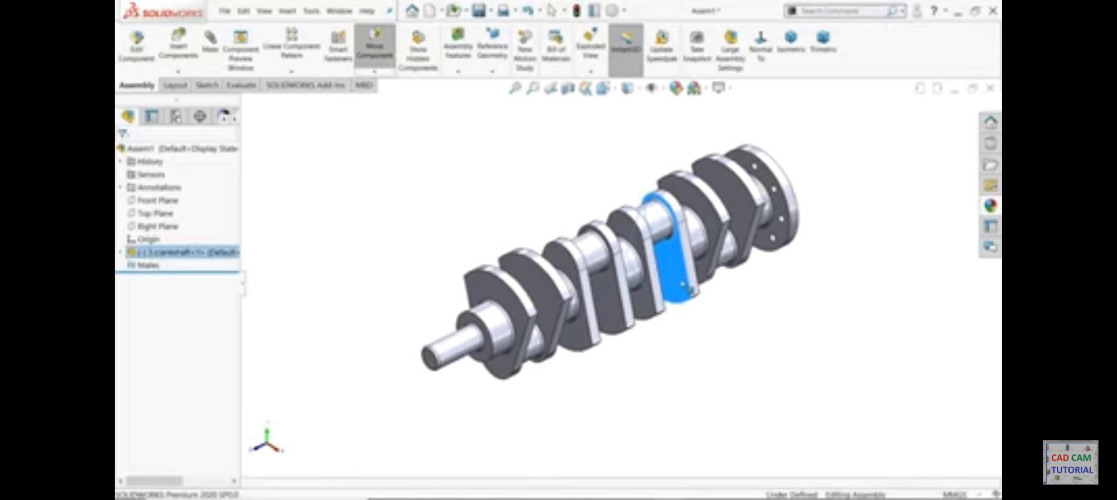
pyautogui.click(721, 324)
pyautogui.rightClick(691, 292)
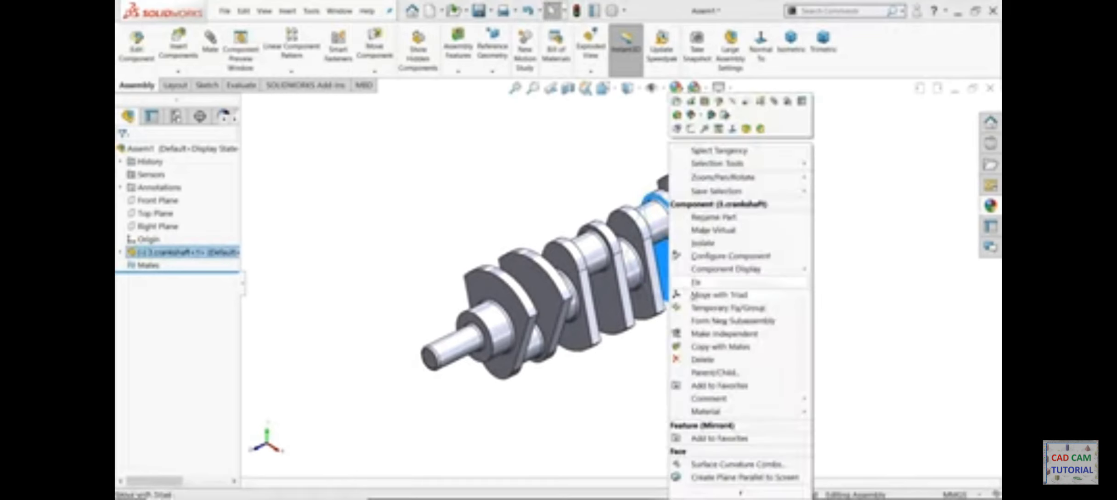
pyautogui.click(646, 356)
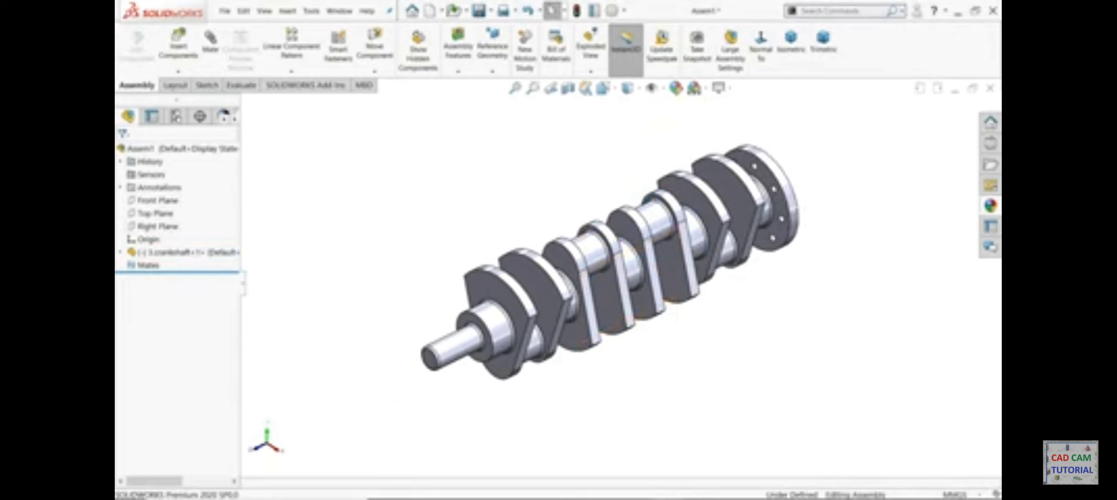
# On the assembly's Right Plane, sketch a centerline from the origin past the narrow shaft end, then a vertical construction line up from its end
pyautogui.click(789, 46)
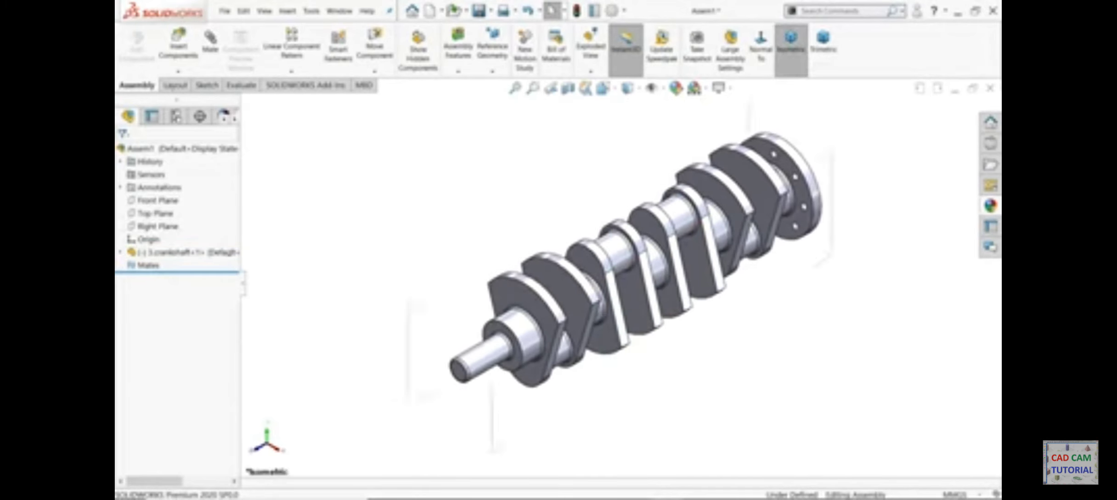
pyautogui.click(154, 228)
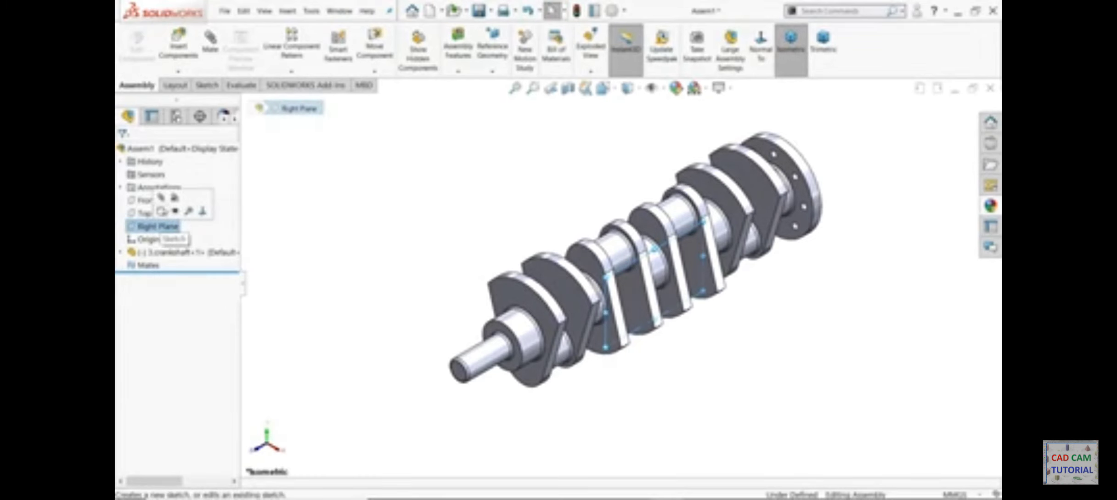
pyautogui.click(162, 211)
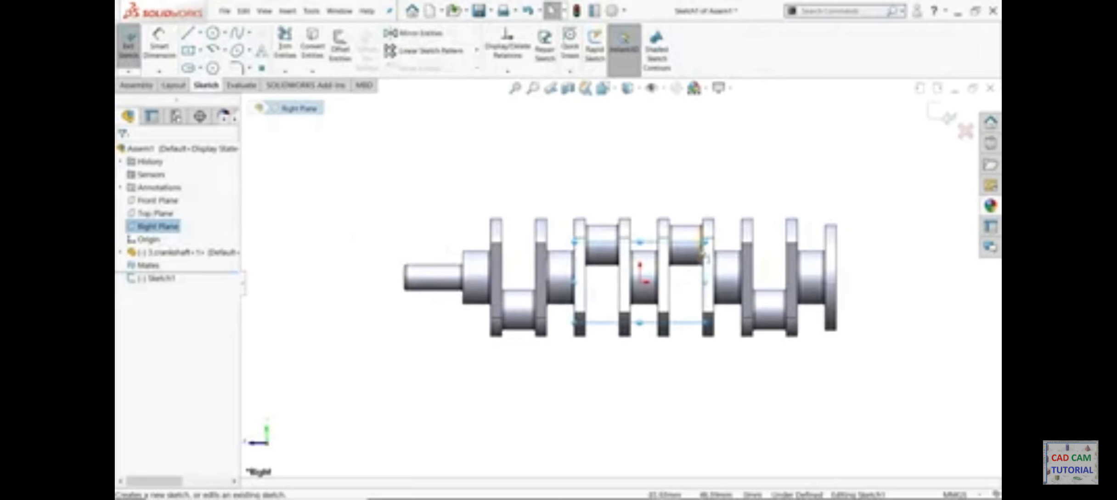
pyautogui.click(187, 32)
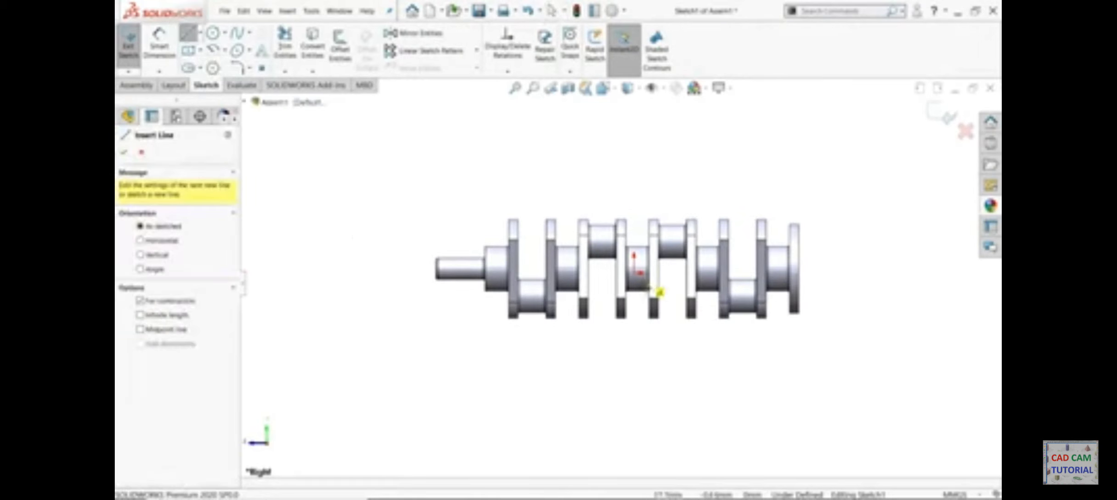
pyautogui.click(635, 273)
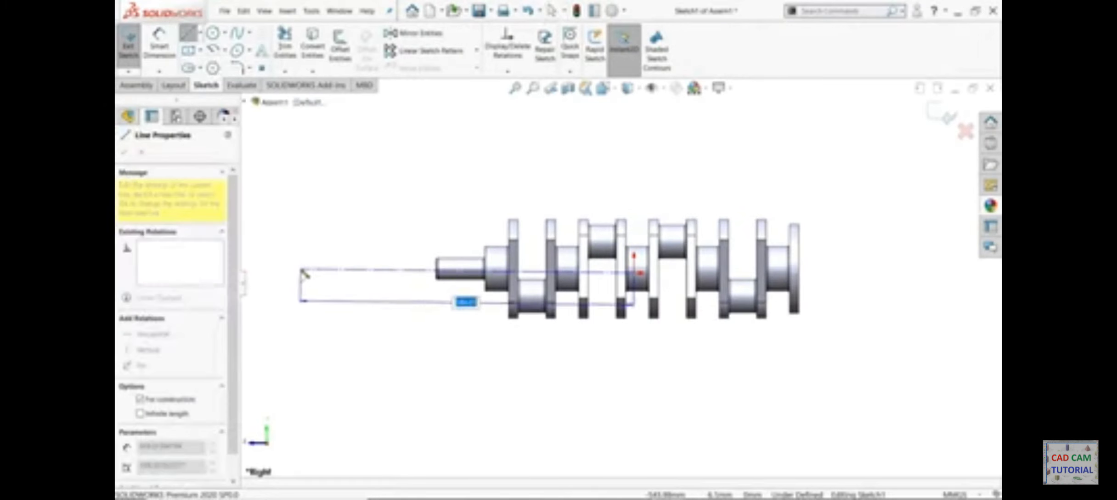
pyautogui.click(307, 277)
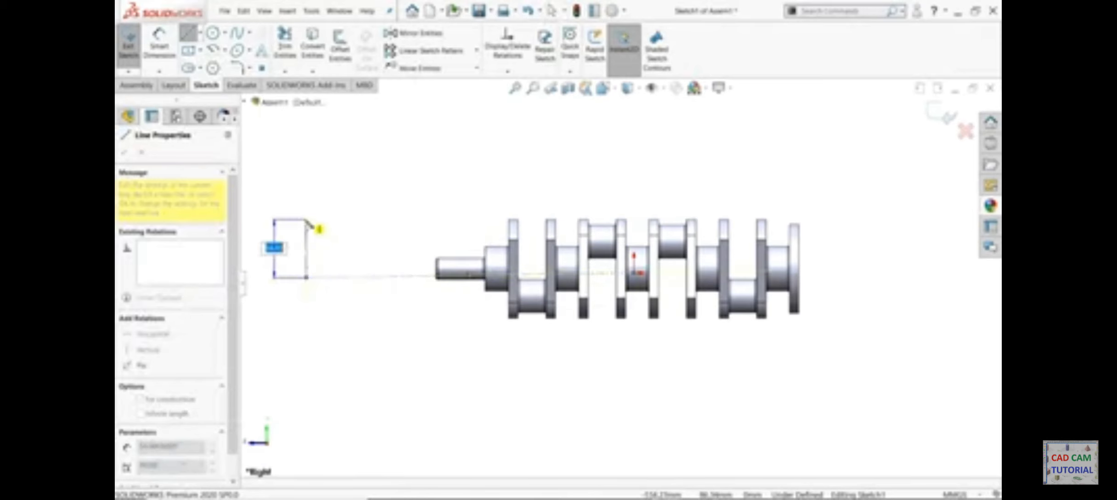
pyautogui.rightClick(368, 208)
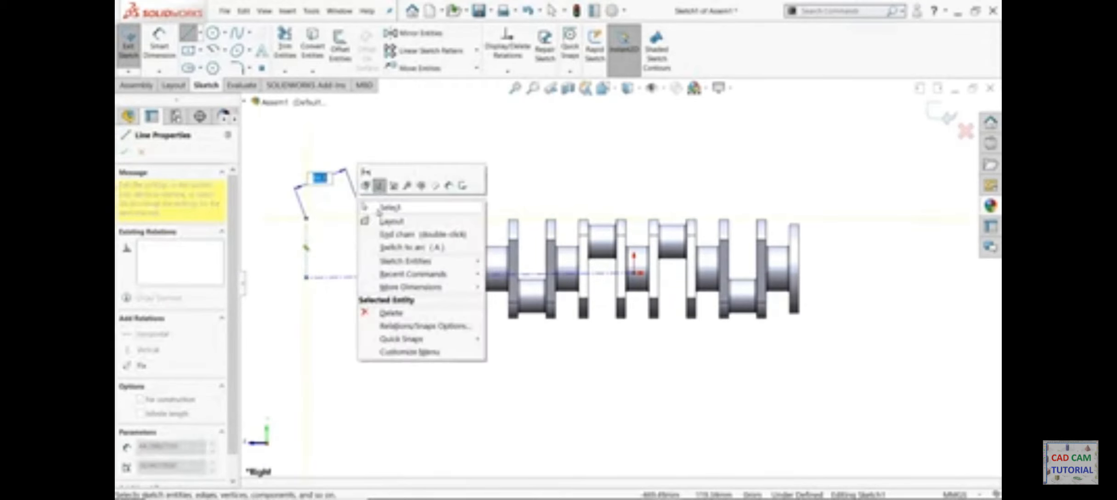
pyautogui.click(381, 207)
# Draw three separate vertical lines upward from the long centerline: two beyond the narrow shaft end and one between the first two crank webs
pyautogui.scroll(-2, 379, 251)
pyautogui.click(188, 32)
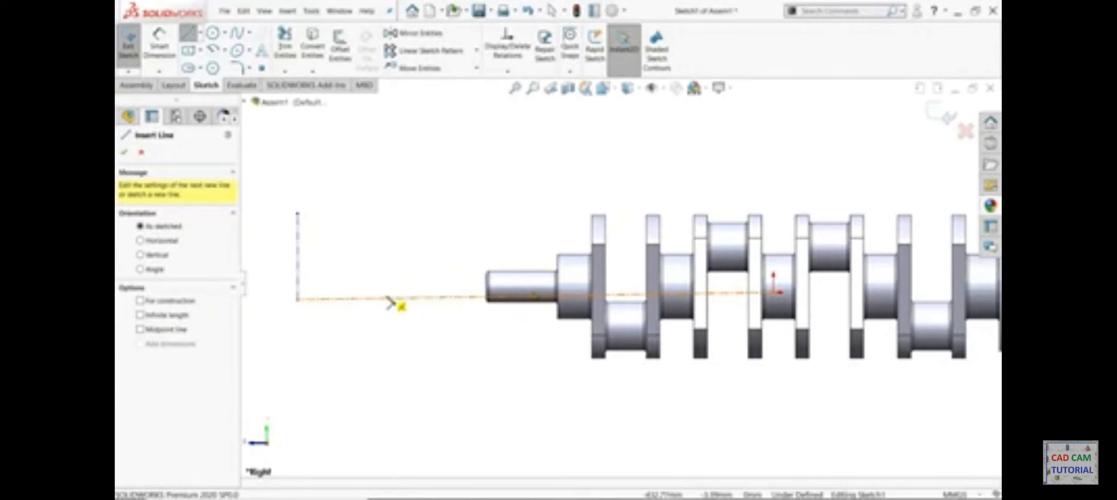
pyautogui.click(388, 298)
pyautogui.click(387, 209)
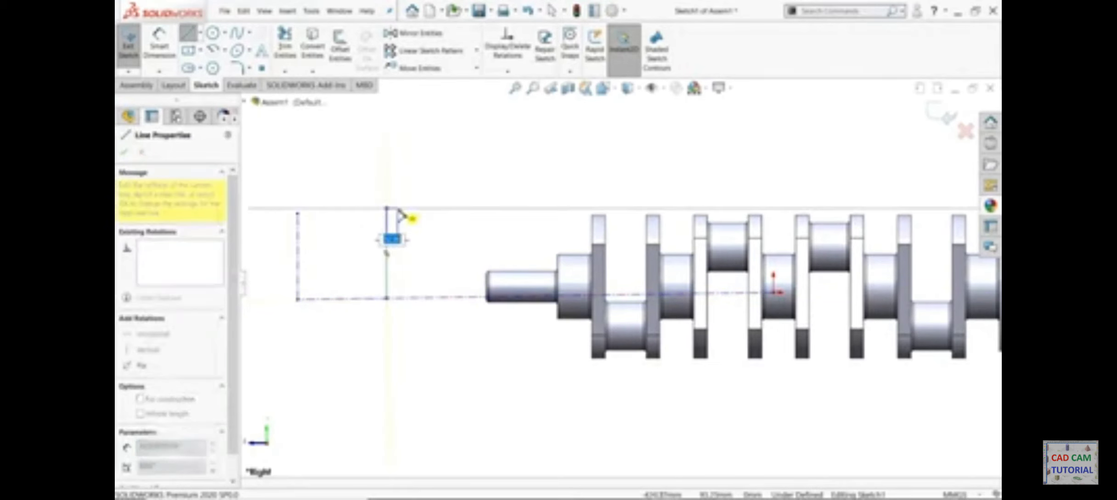
pyautogui.press('Escape')
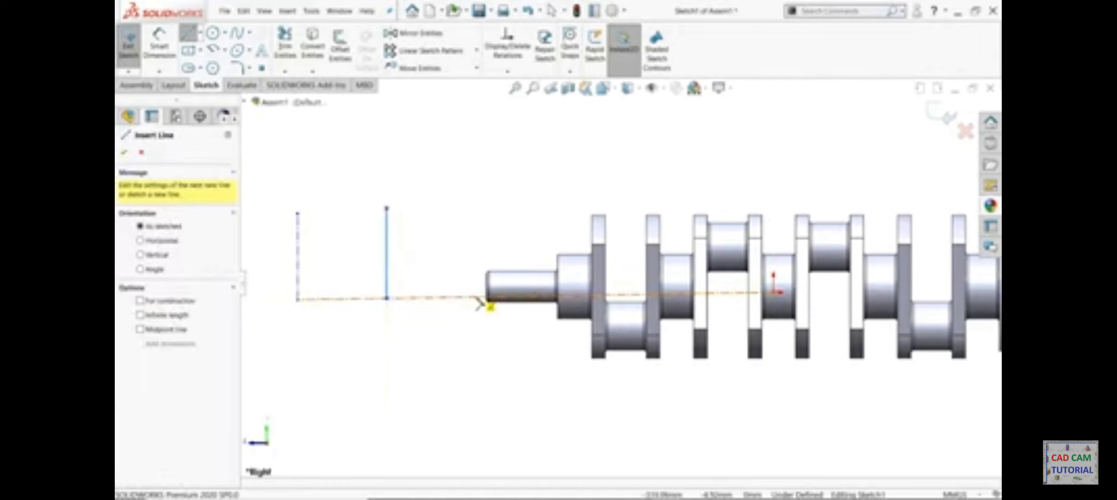
pyautogui.click(476, 298)
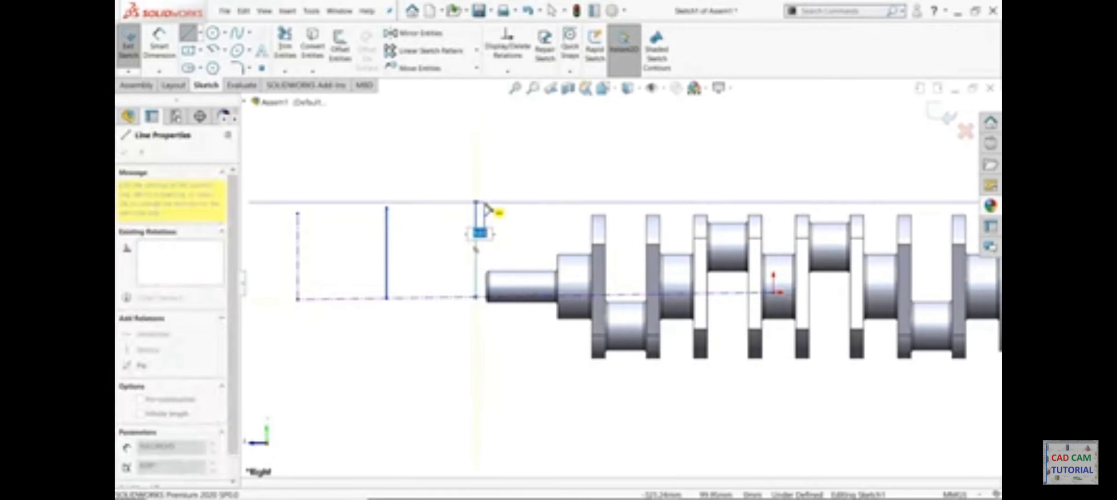
pyautogui.click(486, 206)
pyautogui.press('Escape')
pyautogui.press('l')
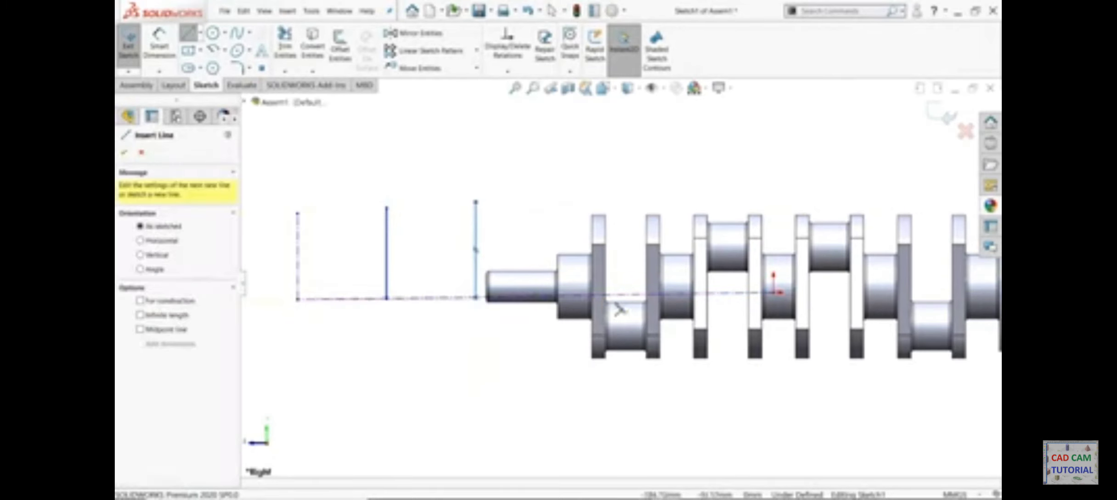
pyautogui.click(620, 294)
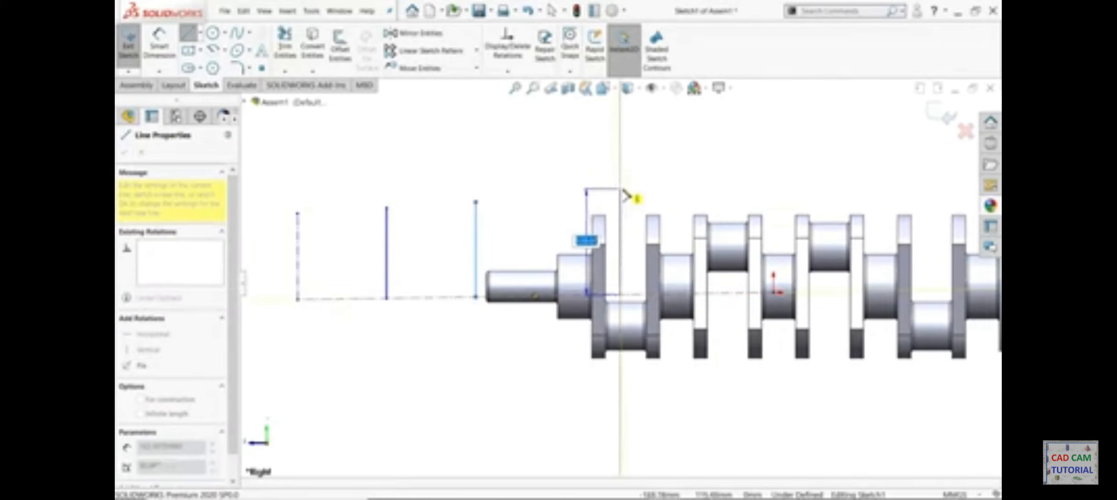
pyautogui.click(632, 196)
pyautogui.press('Escape')
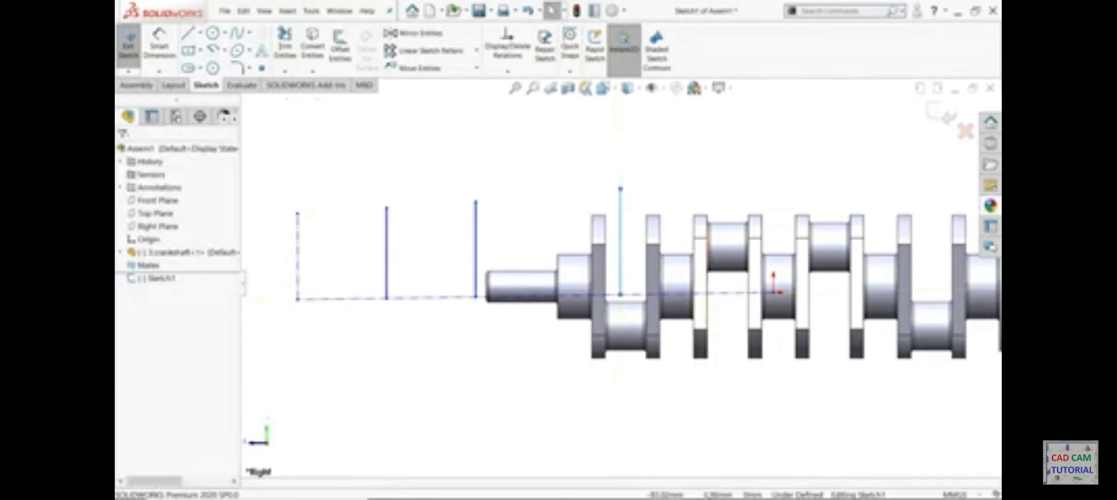
# Draw a fifth vertical line upward from the long centerline, between the third and fourth crank webs from the narrow shaft end
pyautogui.press('l')
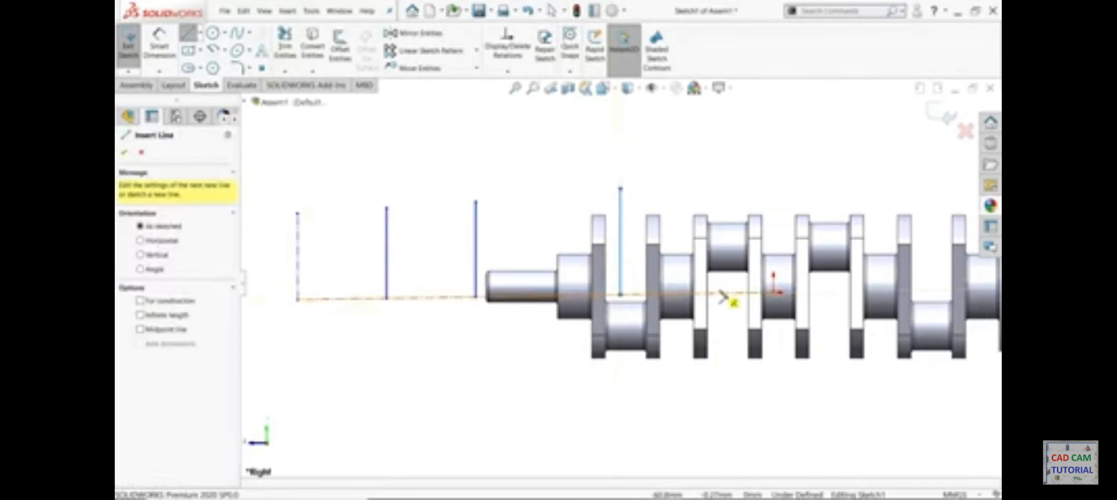
pyautogui.click(719, 292)
pyautogui.click(720, 181)
pyautogui.rightClick(747, 154)
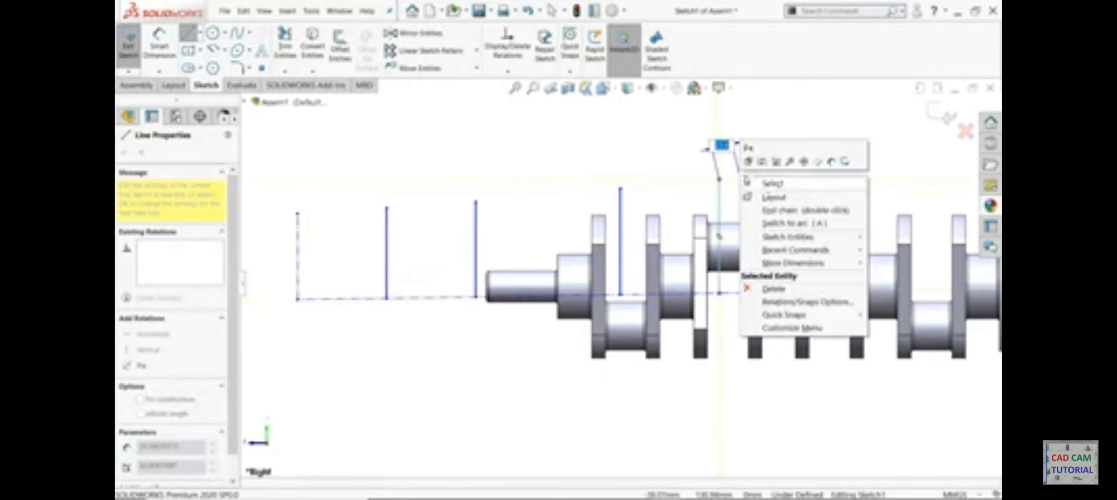
pyautogui.click(769, 193)
# Convert the four solid vertical lines into construction lines
pyautogui.moveTo(722, 179); pyautogui.dragTo(369, 232)
pyautogui.click(462, 198)
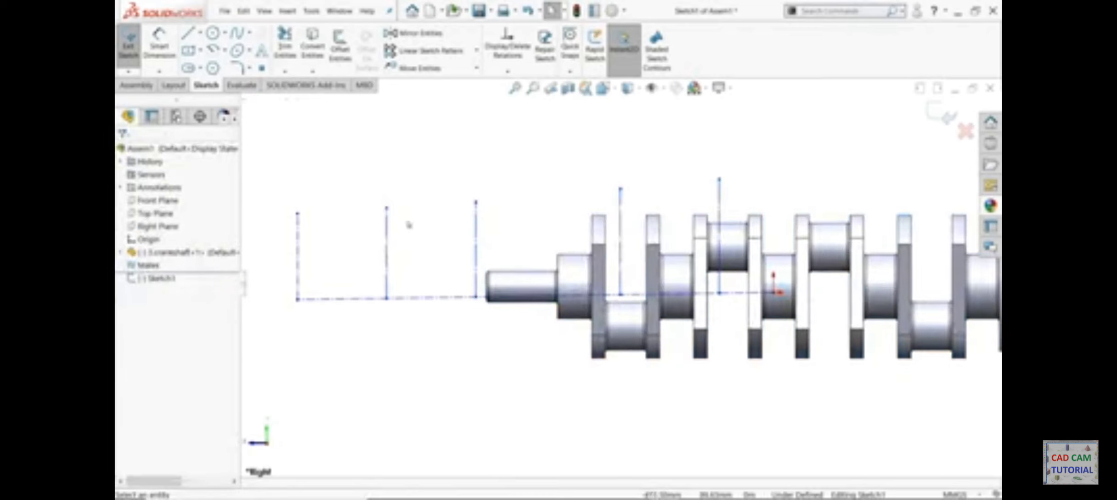
pyautogui.scroll(2, 629, 286)
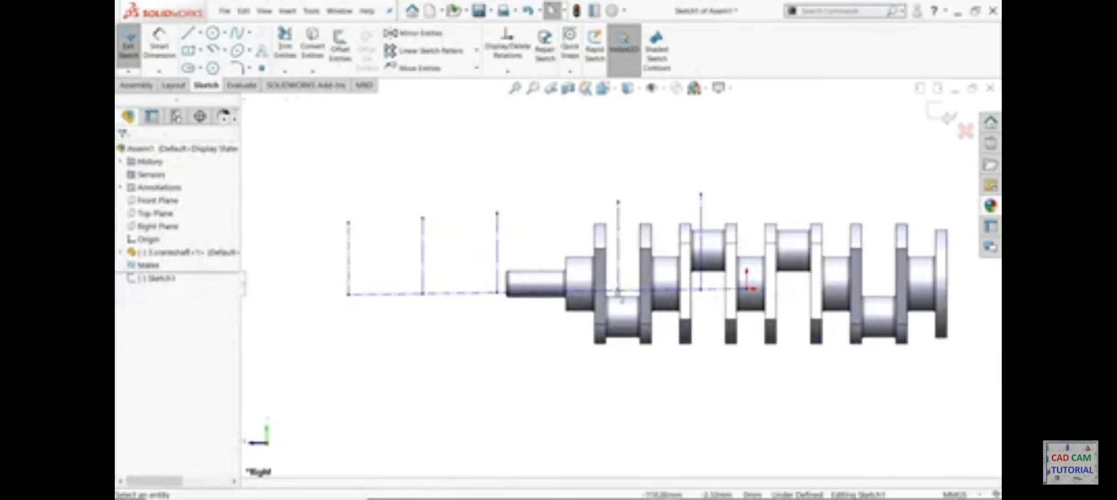
# Dimension the distance between the second and third vertical lines, counted from the centerline's free end, at 114 mm
pyautogui.click(164, 59)
pyautogui.scroll(-2, 435, 260)
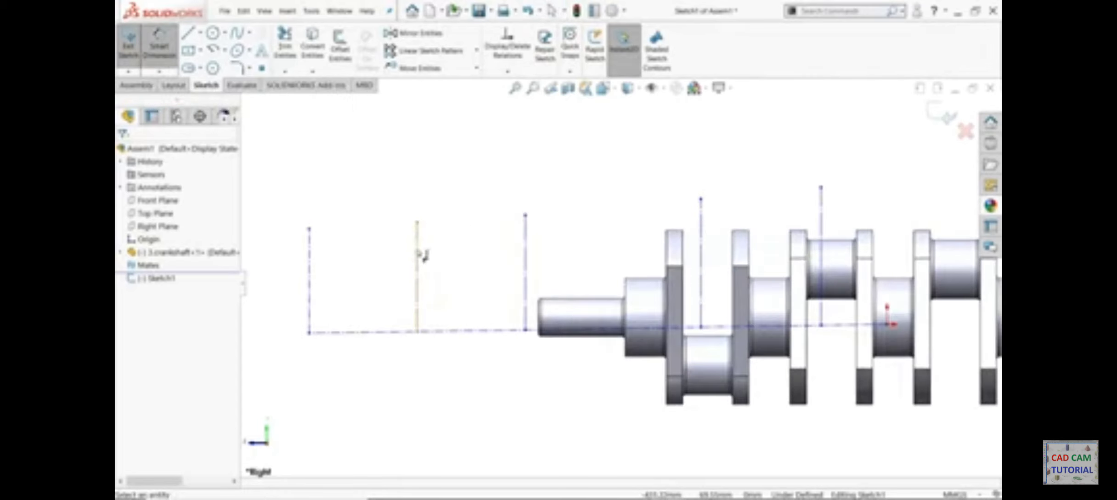
pyautogui.click(418, 252)
pyautogui.click(526, 257)
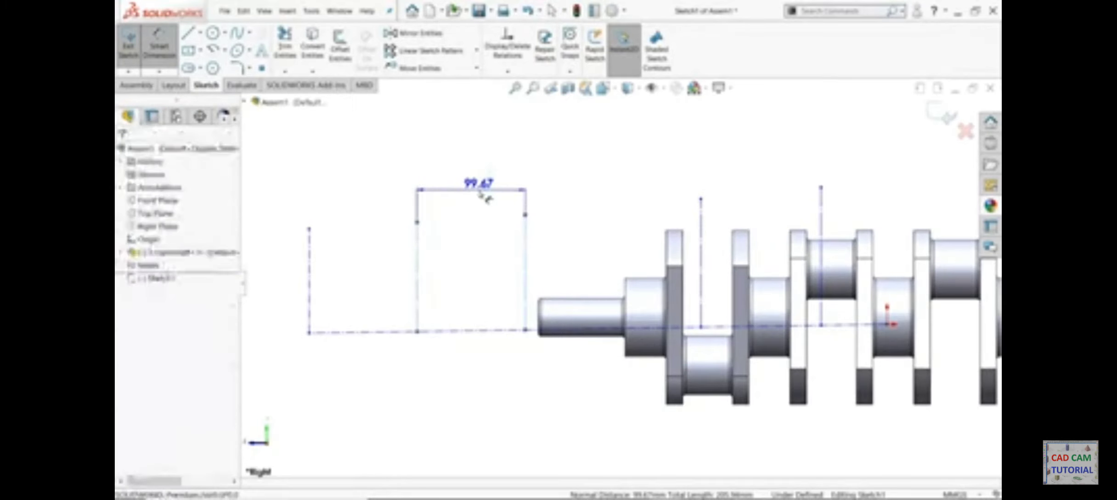
pyautogui.click(485, 198)
pyautogui.write('114')
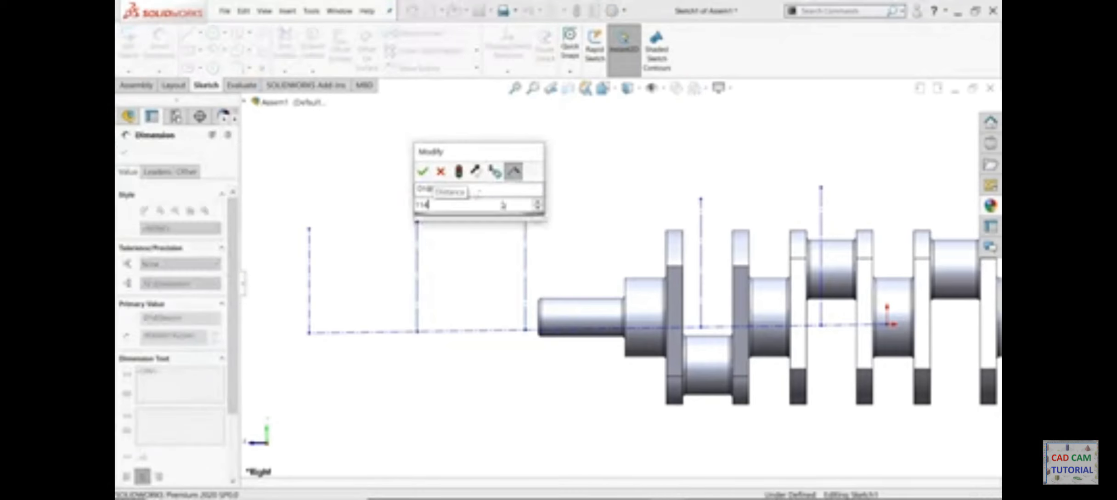
pyautogui.press('Return')
# Set the spacing between the third and fourth vertical construction lines to 114 mm
pyautogui.click(542, 243)
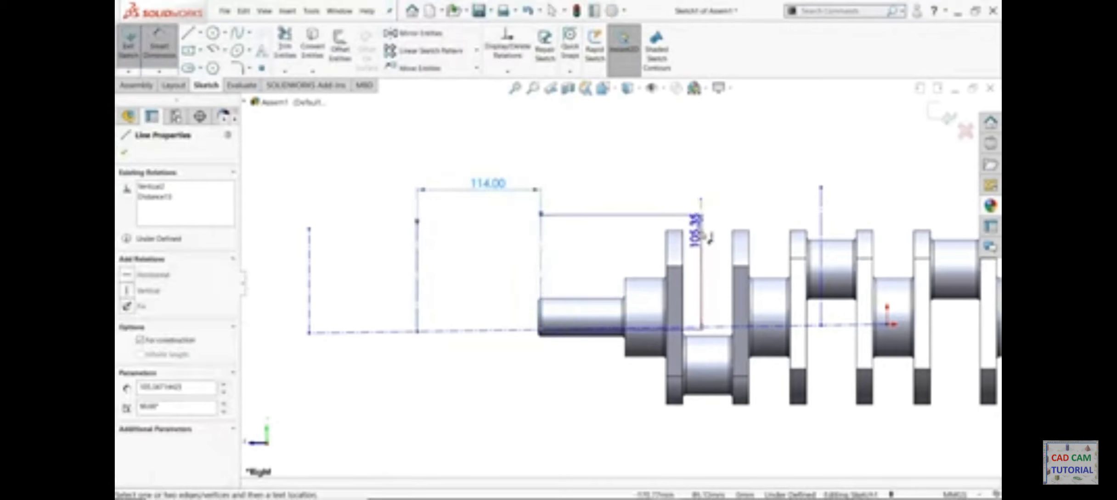
pyautogui.click(700, 237)
pyautogui.click(648, 186)
pyautogui.write('114')
pyautogui.press('Return')
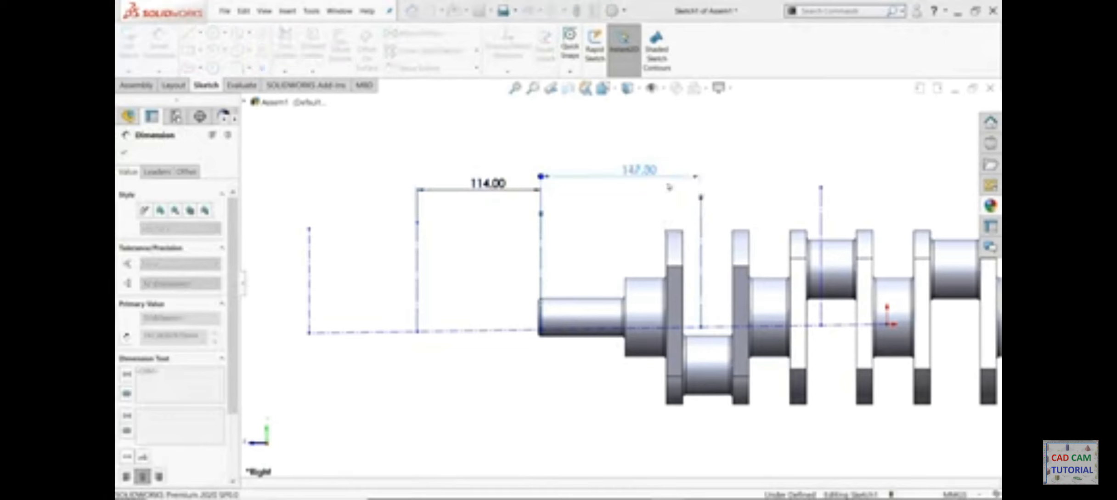
# Set the spacing between the fourth and fifth vertical construction lines to 114 mm
pyautogui.click(666, 222)
pyautogui.click(821, 207)
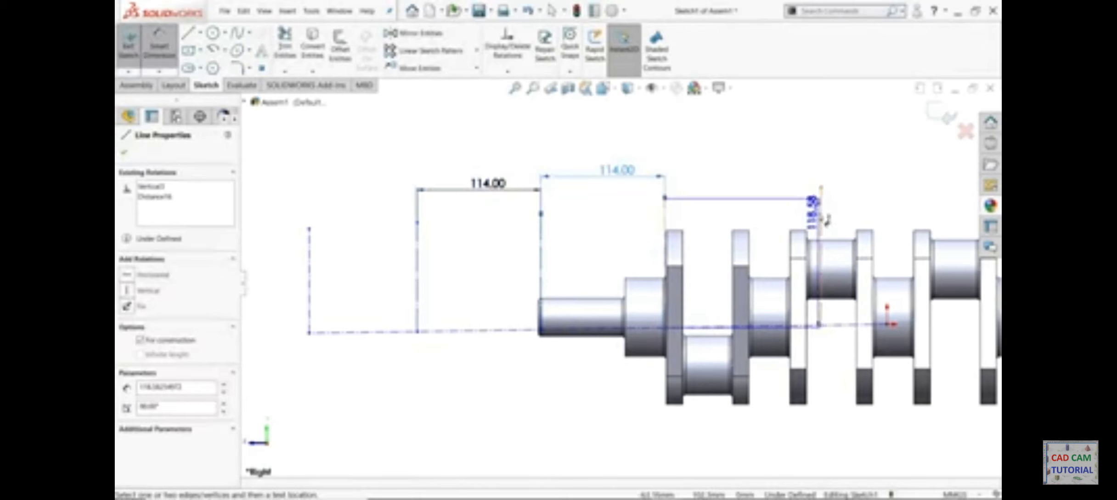
pyautogui.click(755, 170)
pyautogui.write('114')
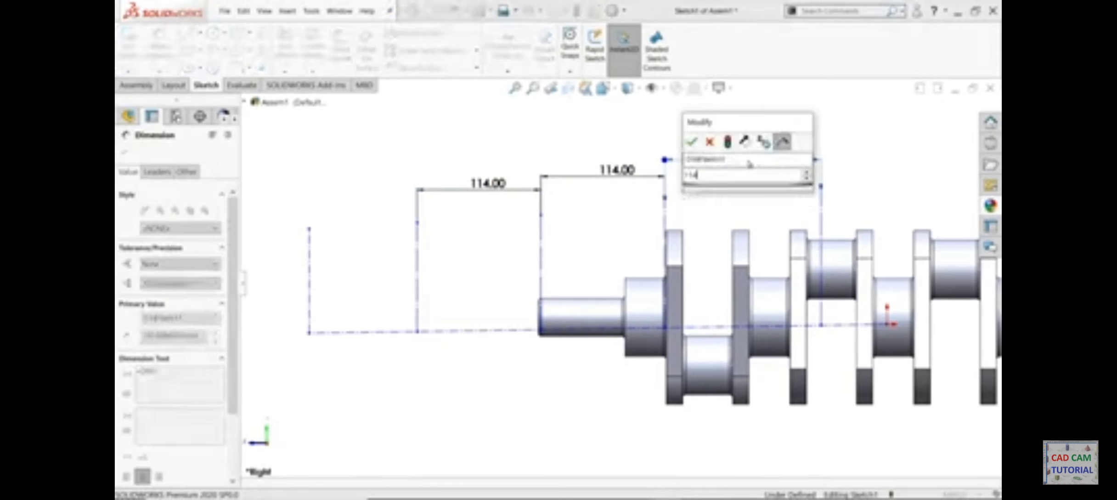
pyautogui.press('Return')
# Dimension the distance between the outermost vertical line at the centerline's free end and the next one at 156 mm
pyautogui.scroll(4, 758, 207)
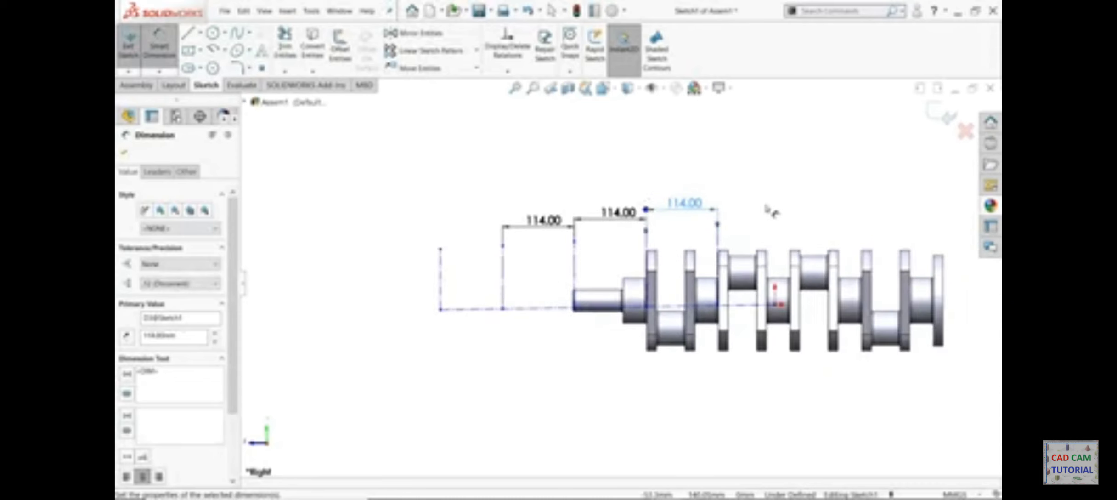
pyautogui.scroll(-4, 586, 253)
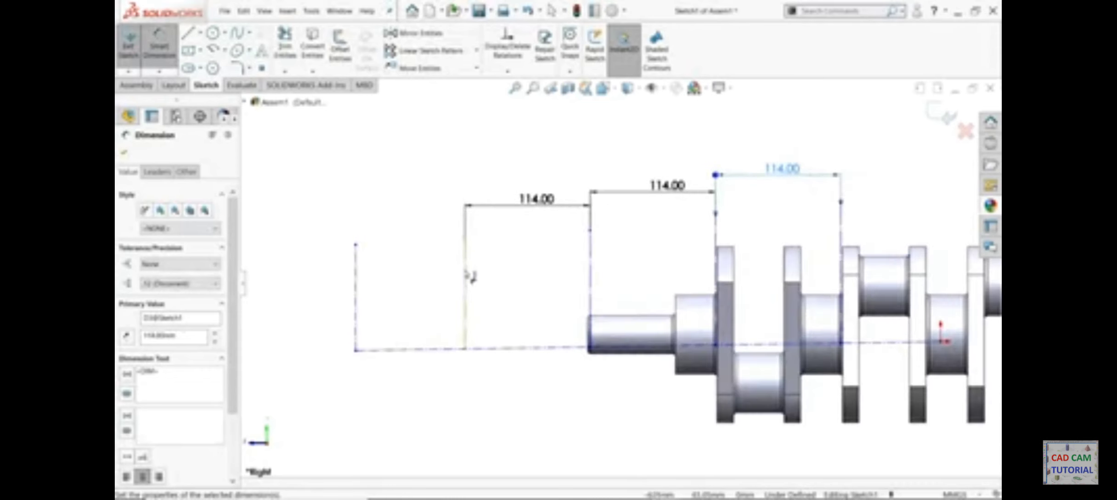
pyautogui.click(465, 274)
pyautogui.click(356, 282)
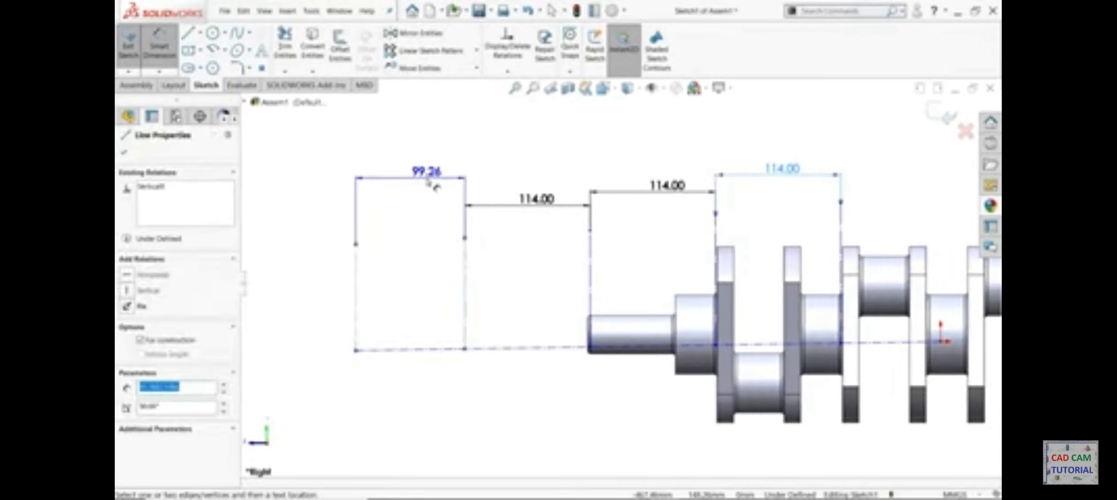
pyautogui.click(430, 182)
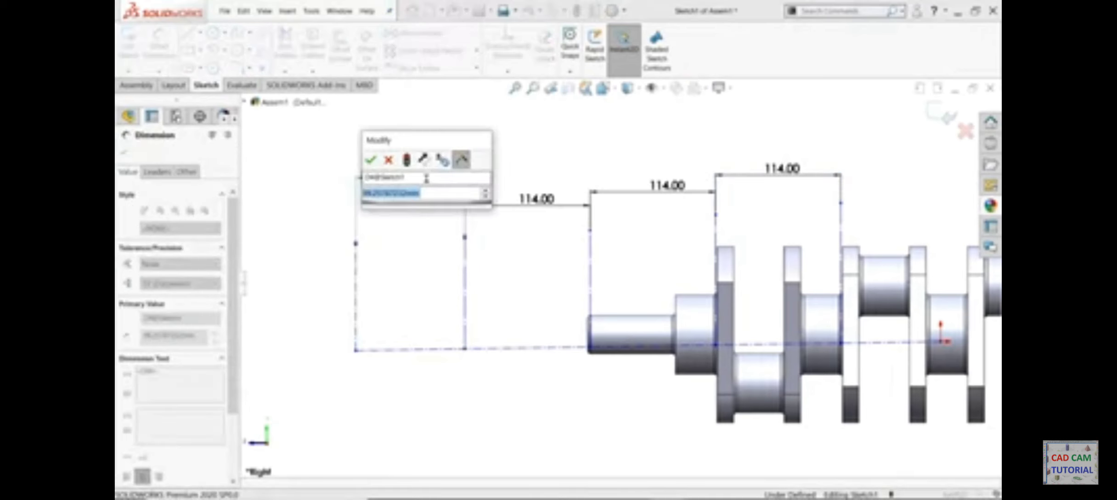
pyautogui.write('156')
pyautogui.press('Return')
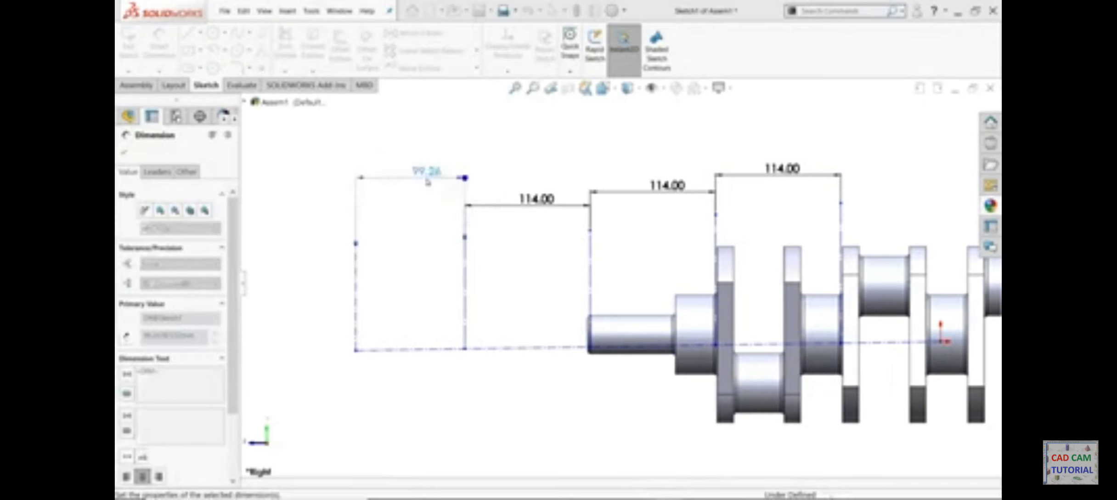
# Dimension the distance from the origin to the nearest vertical construction line at 91 mm and finish dimensioning
pyautogui.scroll(3, 499, 260)
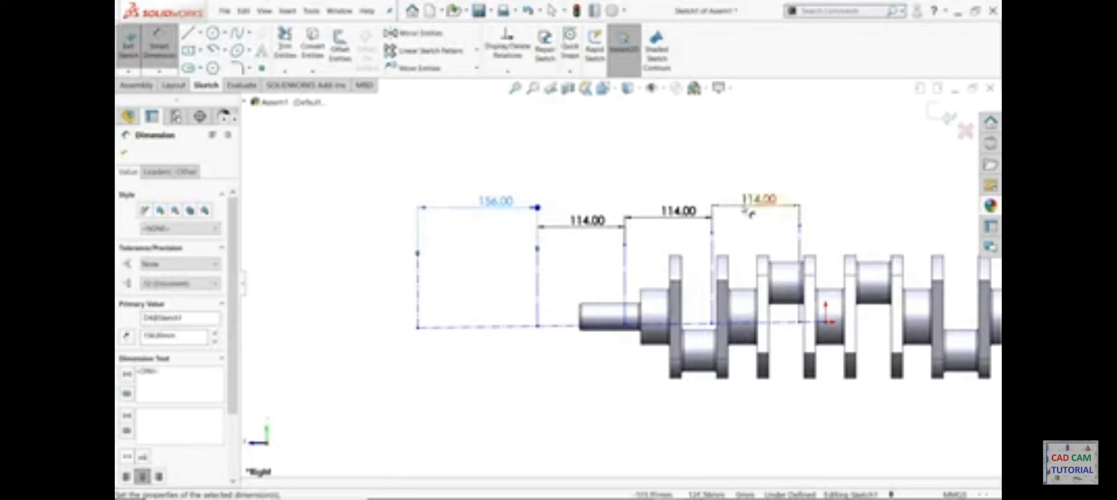
pyautogui.scroll(-3, 739, 243)
pyautogui.scroll(-2, 783, 281)
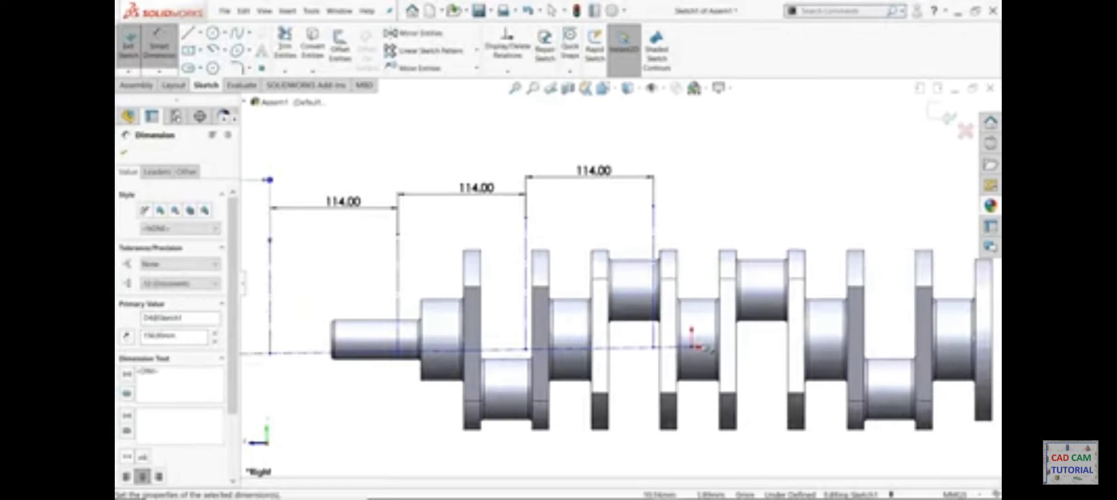
pyautogui.click(694, 348)
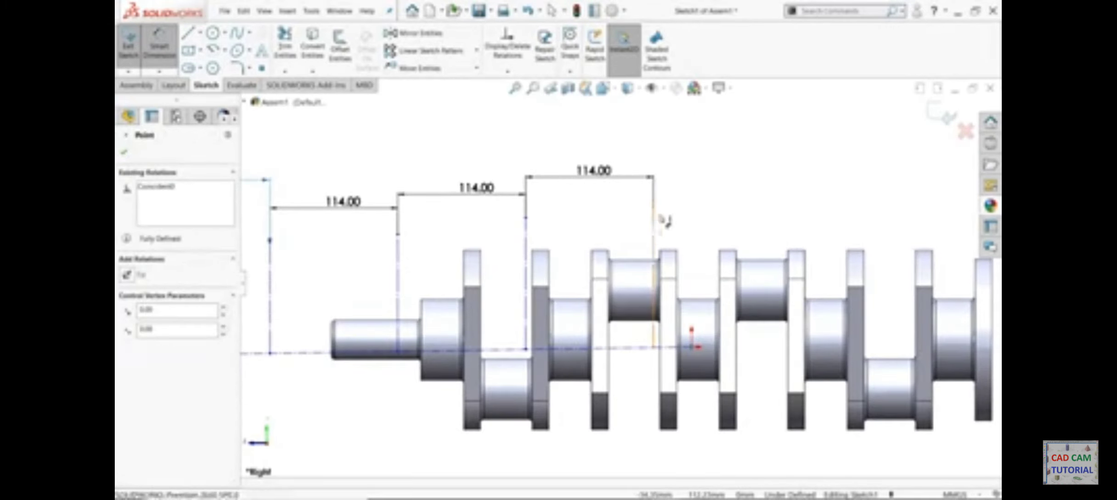
pyautogui.click(654, 216)
pyautogui.click(676, 159)
pyautogui.write('91')
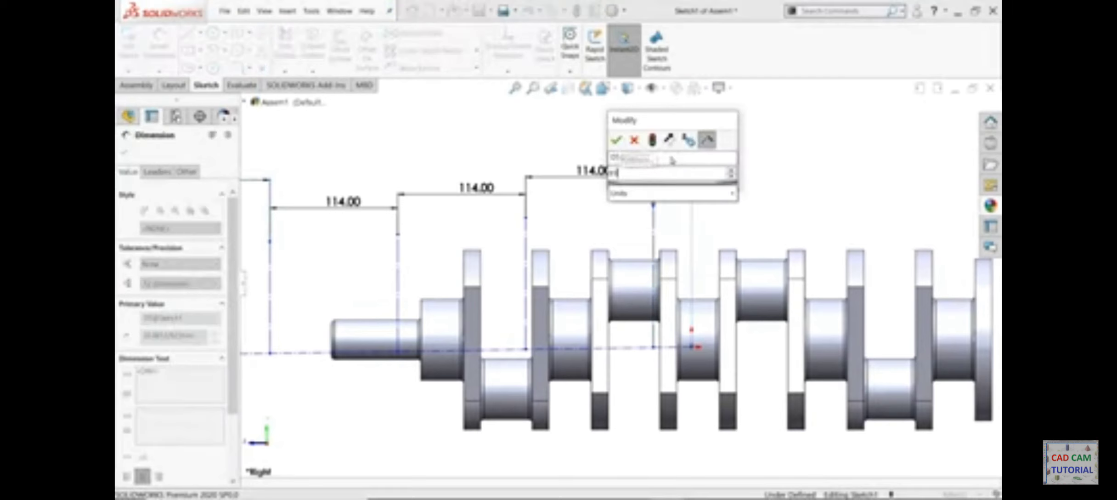
pyautogui.press('Return')
pyautogui.scroll(2, 676, 216)
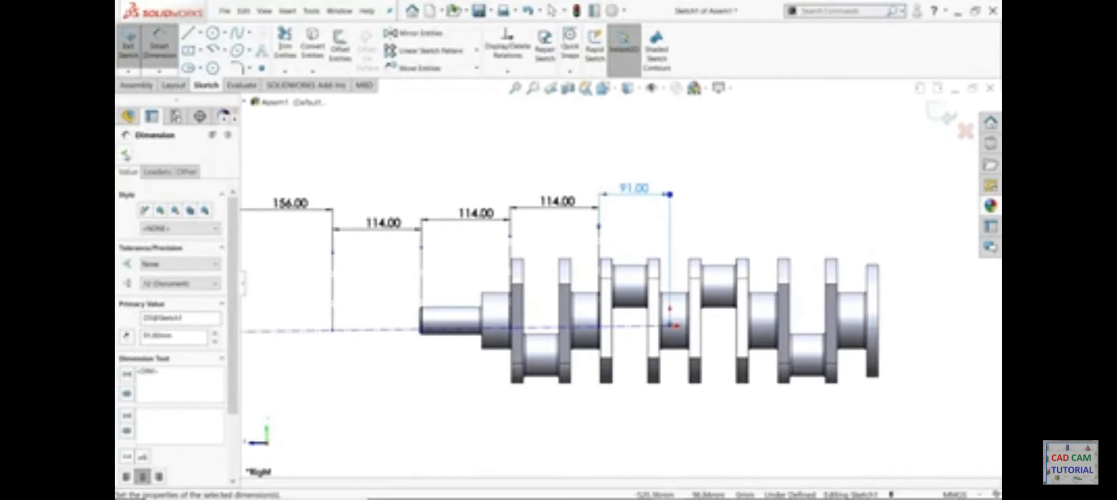
pyautogui.click(125, 155)
# Make the long centerline horizontal and exit the layout sketch
pyautogui.scroll(-2, 754, 226)
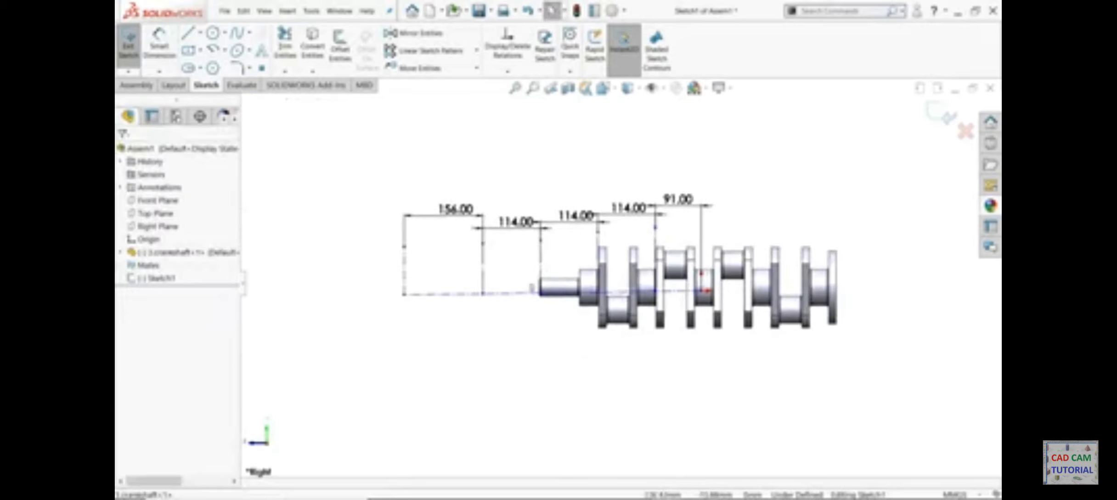
pyautogui.click(521, 295)
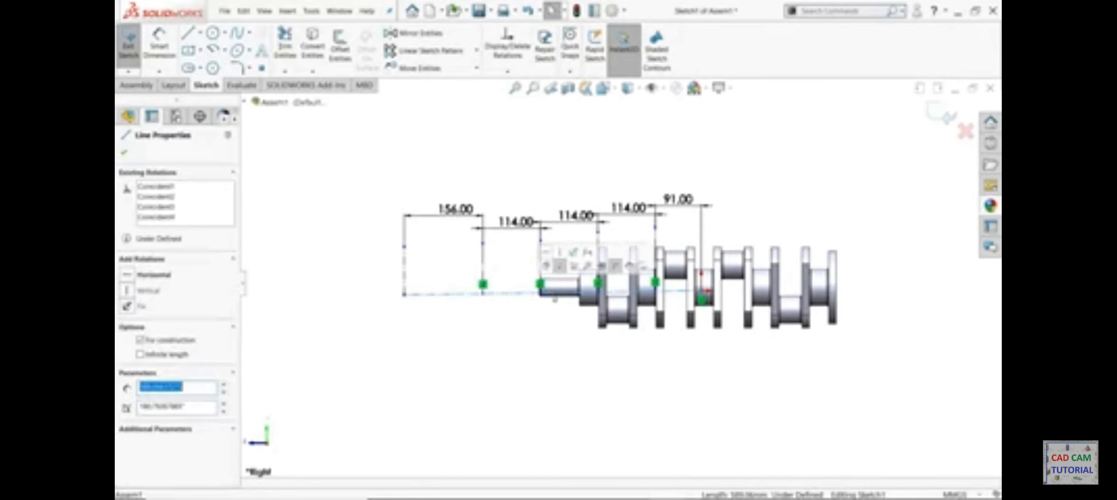
pyautogui.click(523, 322)
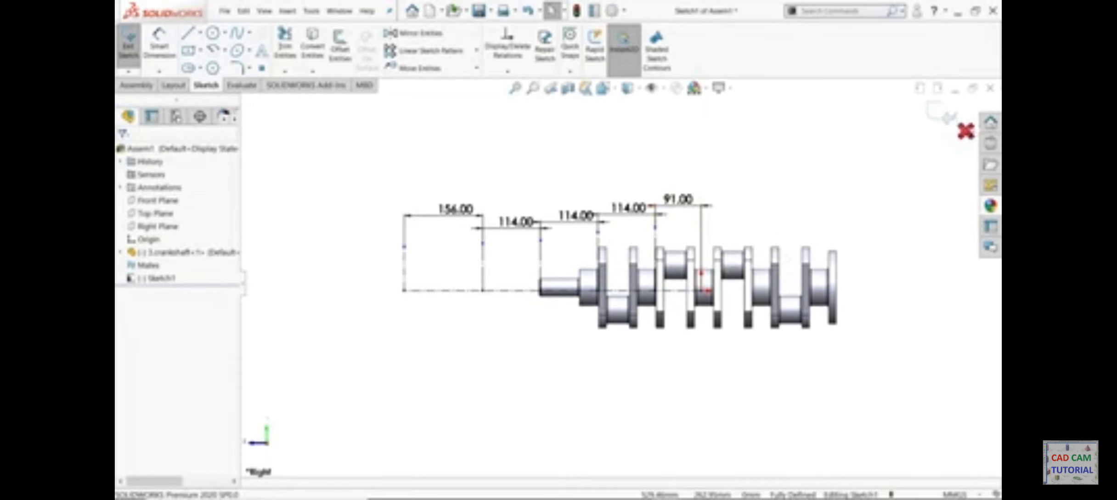
pyautogui.click(944, 112)
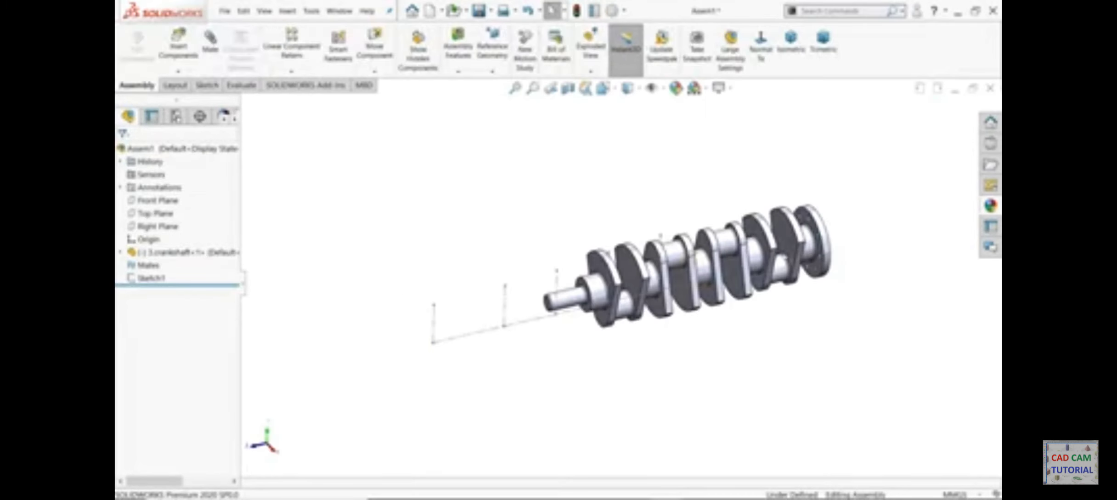
# Move the crankshaft away from the layout sketch and mate its narrow cylindrical end face concentric with the long centerline
pyautogui.scroll(-2, 680, 266)
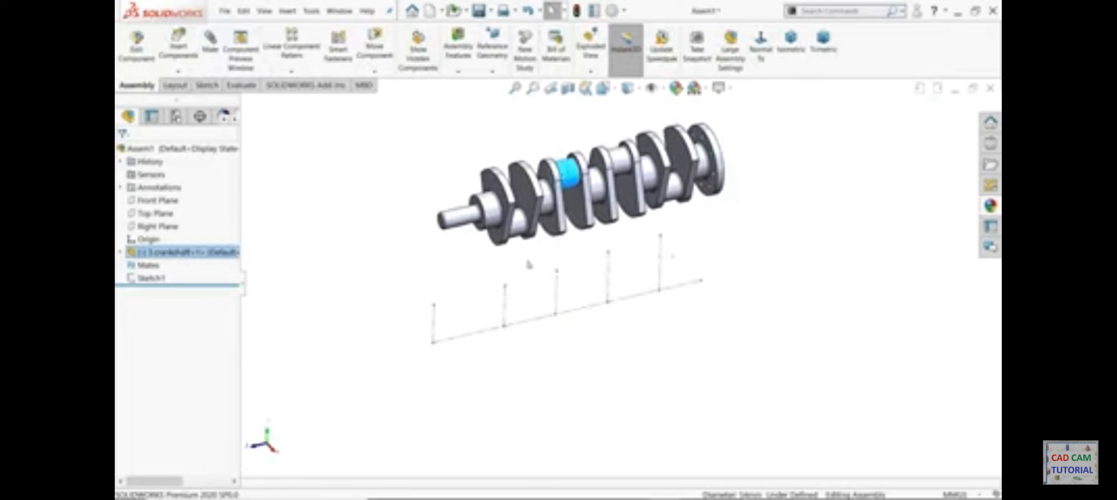
pyautogui.scroll(-2, 529, 276)
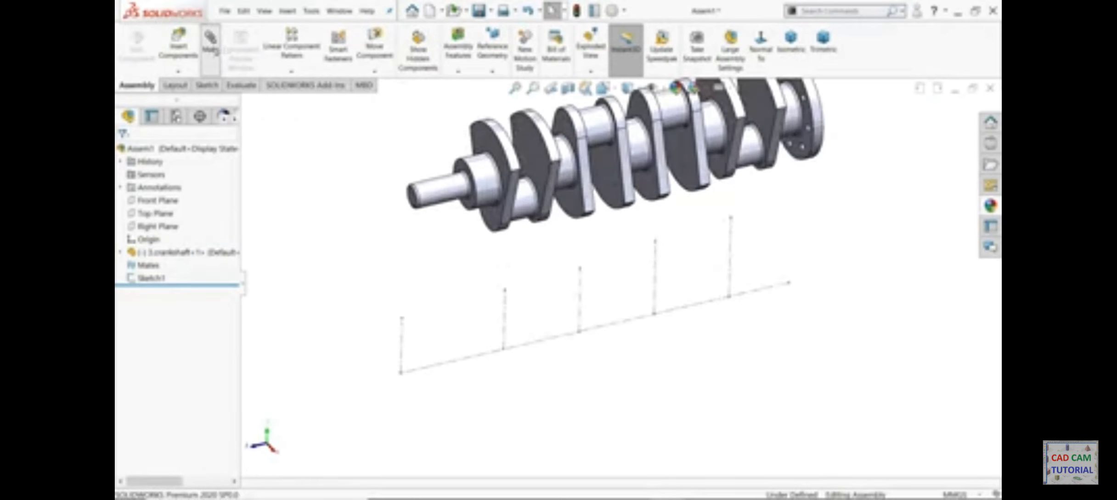
pyautogui.click(211, 46)
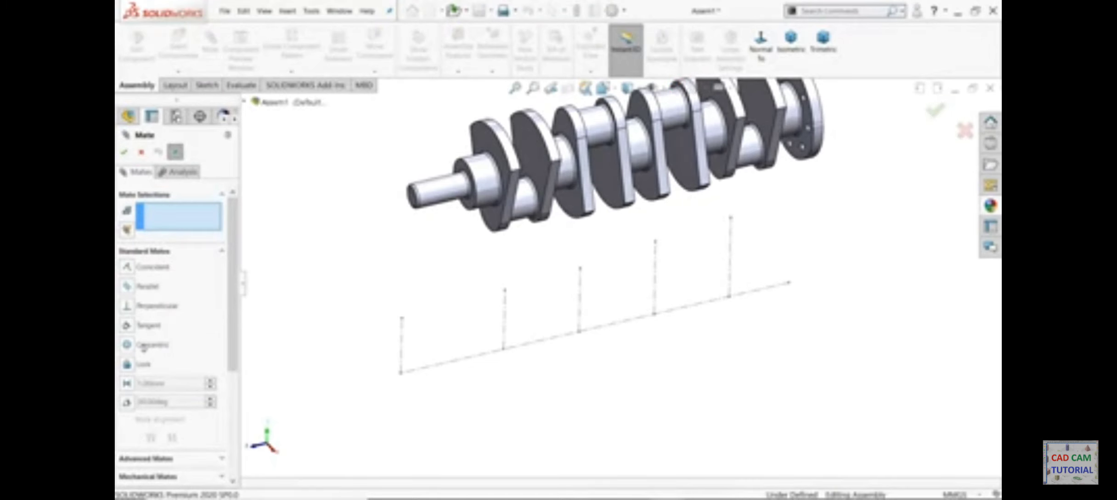
pyautogui.click(441, 195)
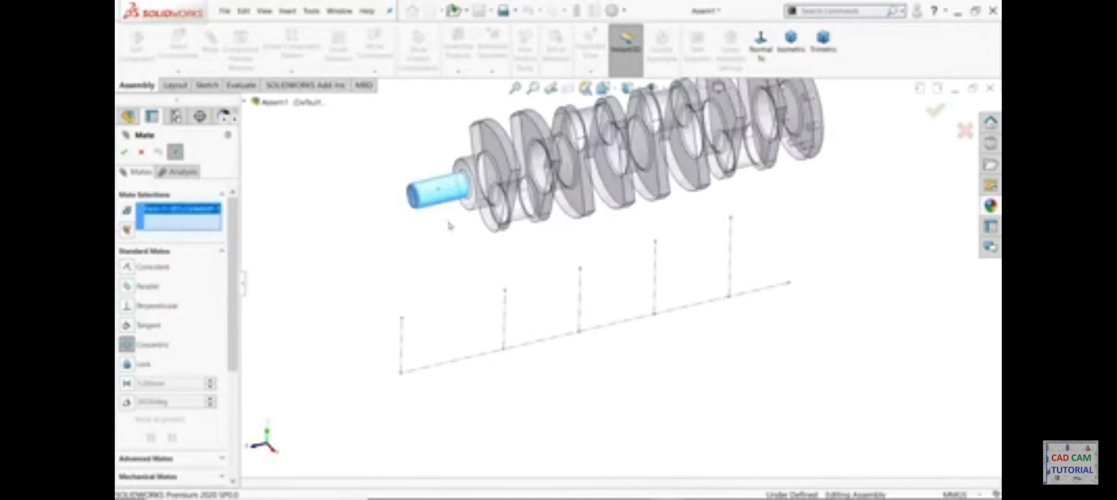
pyautogui.click(480, 355)
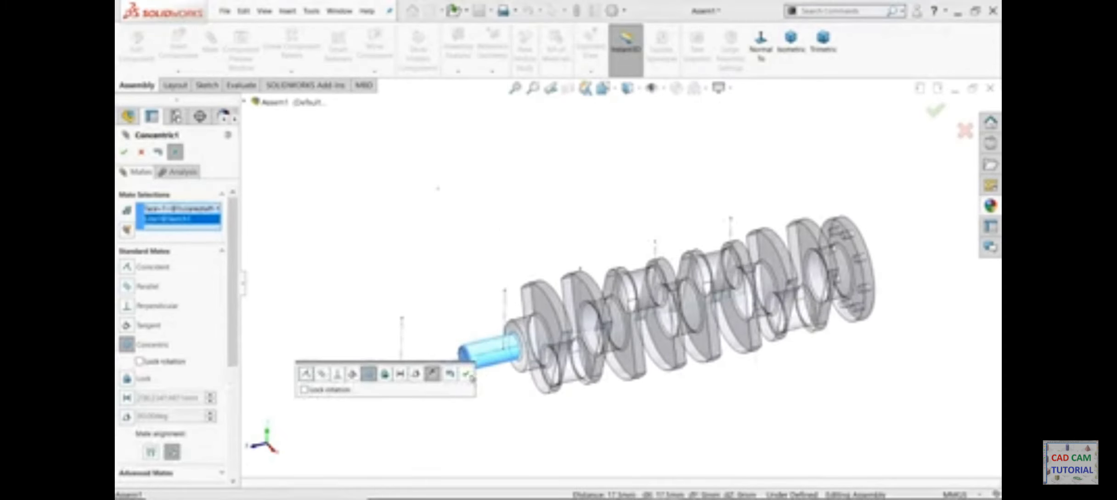
pyautogui.click(467, 374)
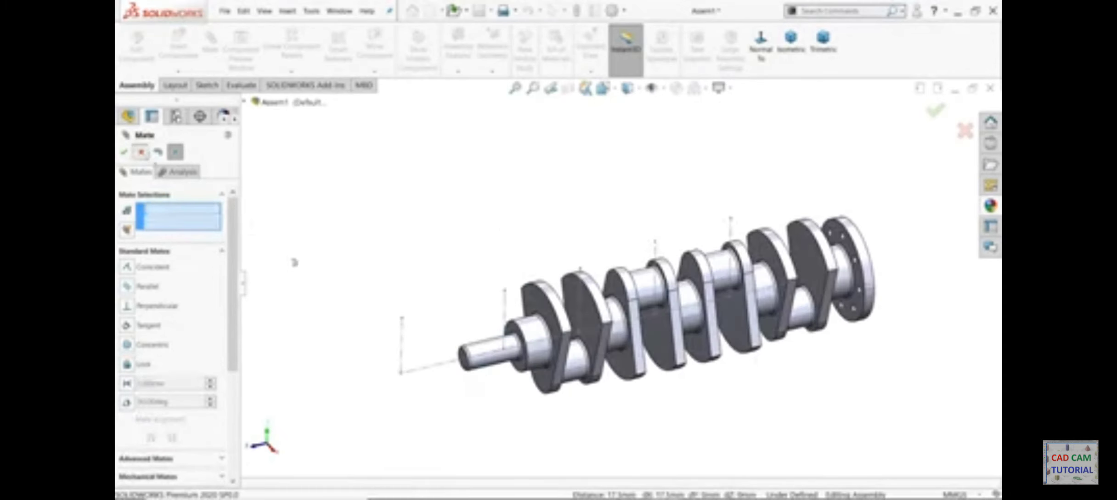
# Leave the Mate command and rotate the crankshaft about the centerline to check its remaining motion
pyautogui.press('Escape')
pyautogui.moveTo(558, 349)
pyautogui.mouseDown()
pyautogui.moveTo(531, 340)
pyautogui.moveTo(542, 348)
pyautogui.mouseUp()
pyautogui.click(453, 250)
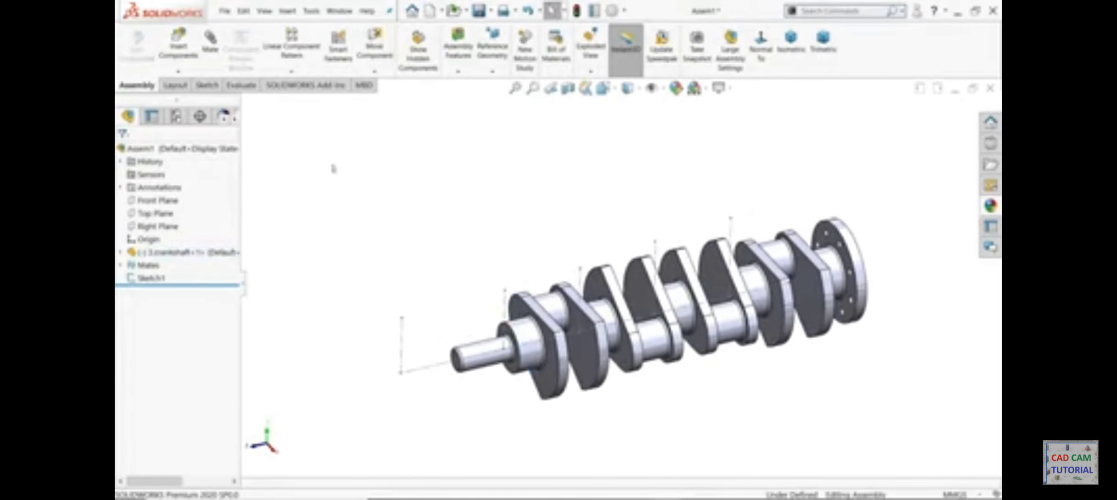
# Mate the flat end face of the crankshaft's narrow shaft coincident with the end point of the layout sketch's long centerline, then finish mating
pyautogui.click(211, 41)
pyautogui.scroll(-4, 425, 378)
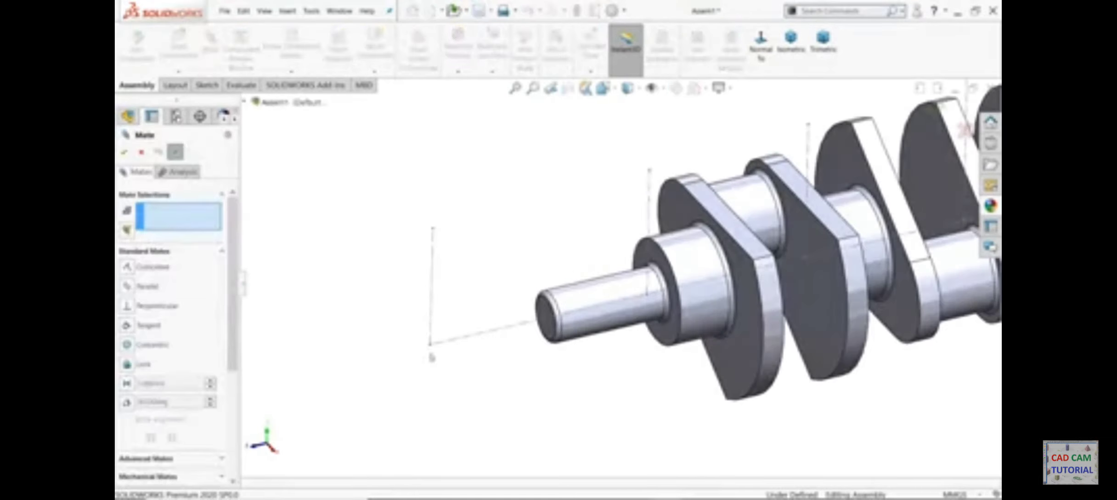
pyautogui.click(430, 346)
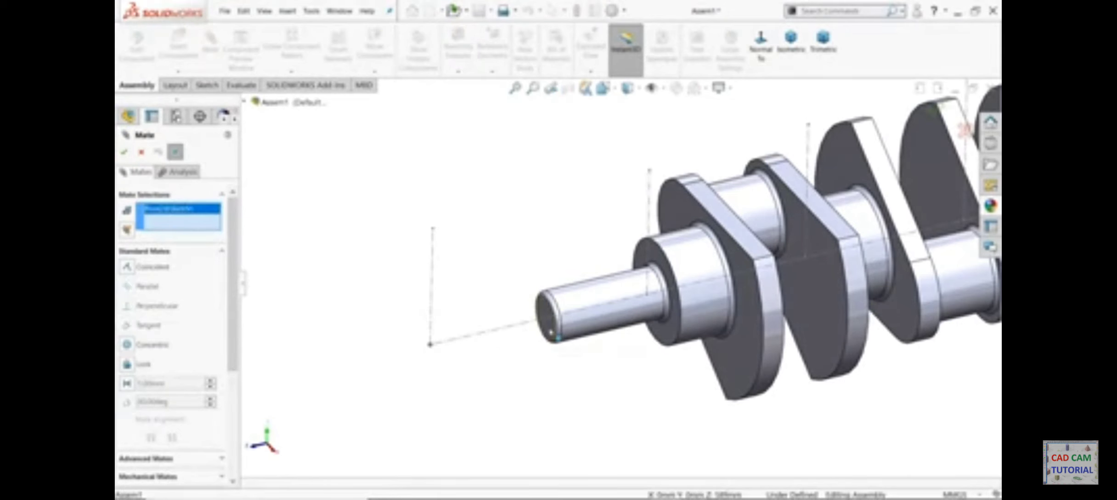
pyautogui.click(552, 332)
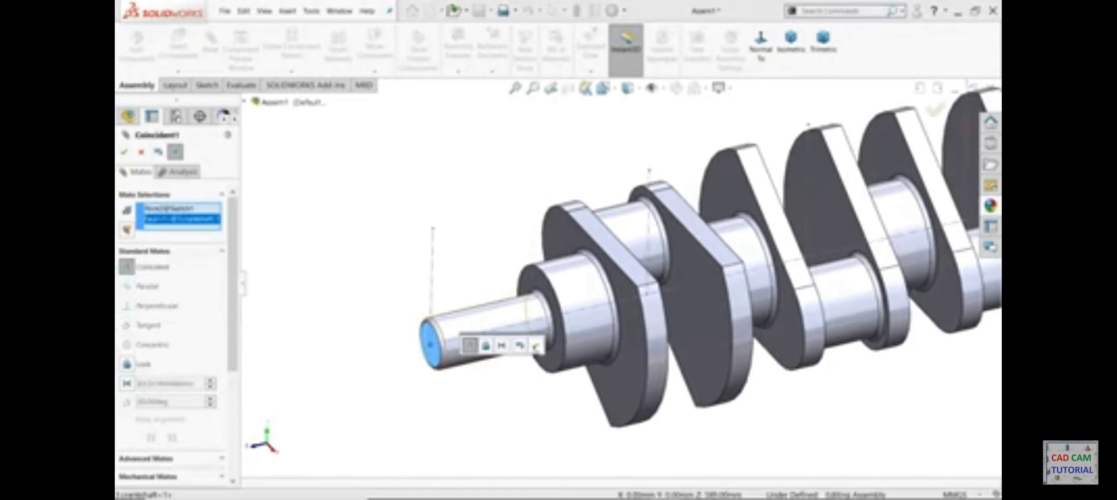
pyautogui.click(536, 346)
pyautogui.click(143, 153)
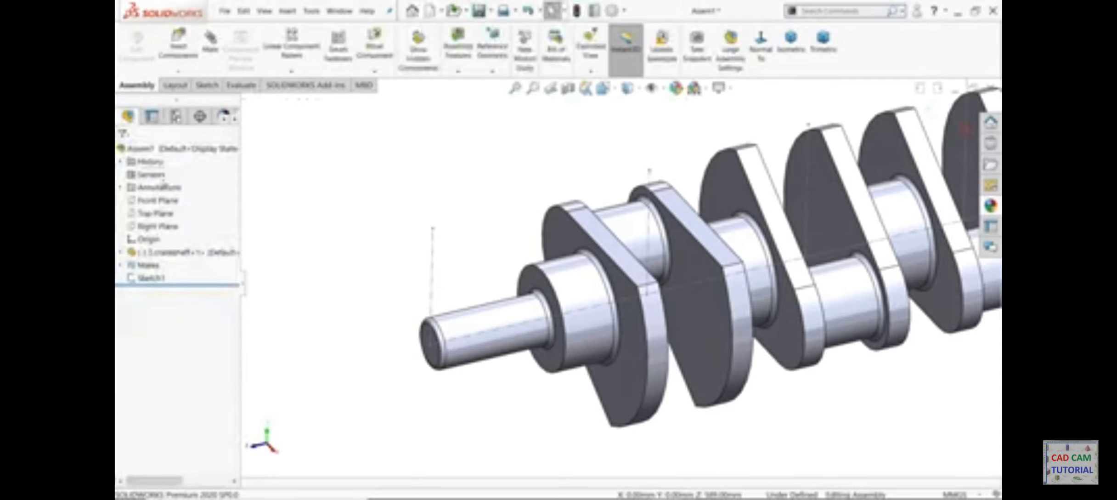
# Rotate the crankshaft about its axis with Move Component to check its remaining motion, then leave the command
pyautogui.scroll(6, 393, 281)
pyautogui.scroll(-2, 785, 272)
pyautogui.click(375, 46)
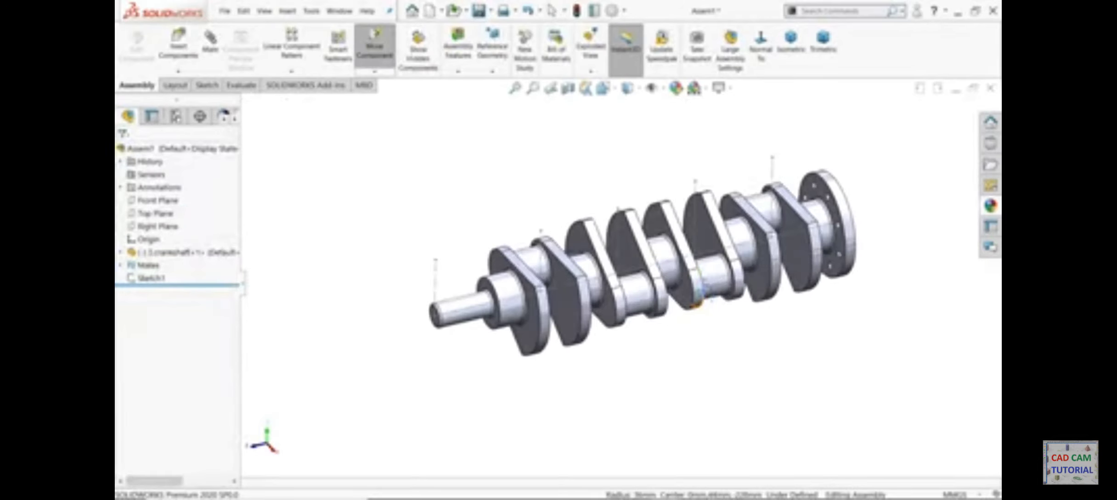
pyautogui.moveTo(662, 257); pyautogui.dragTo(657, 131)
pyautogui.moveTo(665, 162); pyautogui.dragTo(695, 176)
pyautogui.press('Escape')
pyautogui.moveTo(680, 151)
pyautogui.mouseDown(button='middle')
pyautogui.moveTo(686, 168)
pyautogui.moveTo(665, 173)
pyautogui.moveTo(687, 155)
pyautogui.mouseUp(button='middle')
# Insert the piston, piston ring, connecting rod and connecting rod cap together and place them beside the crankshaft
pyautogui.click(180, 45)
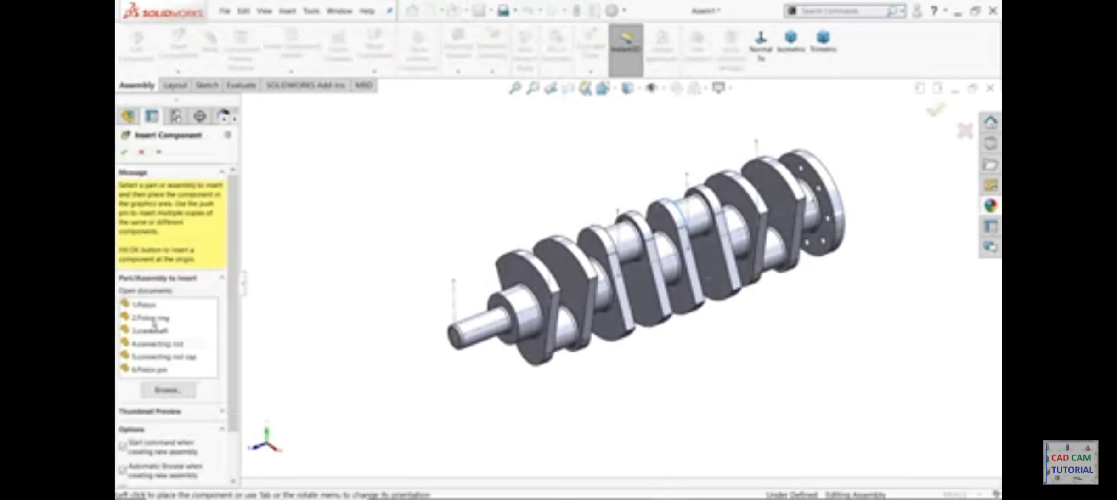
pyautogui.click(149, 305)
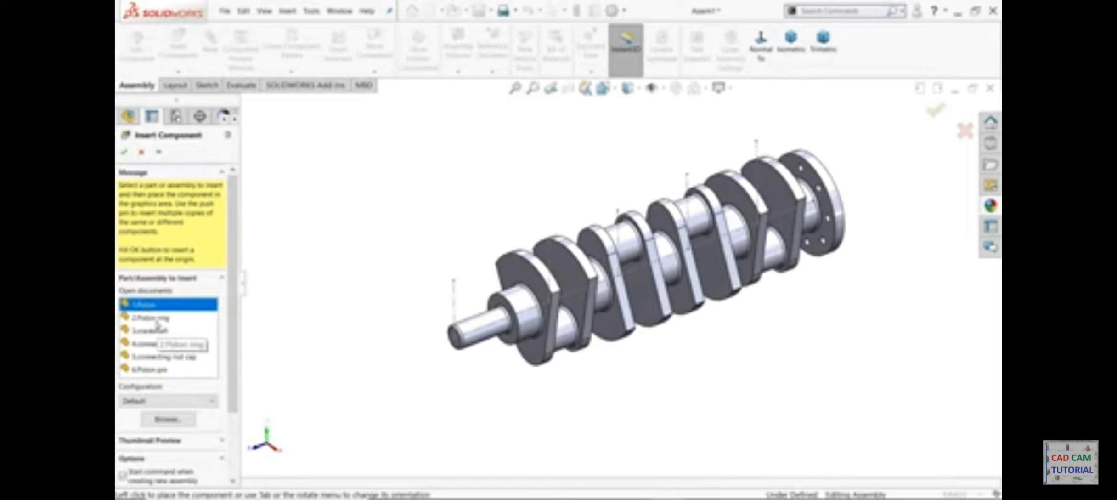
pyautogui.keyDown('ctrl'); pyautogui.click(157, 323); pyautogui.keyUp('ctrl')
pyautogui.keyDown('ctrl'); pyautogui.click(159, 344); pyautogui.keyUp('ctrl')
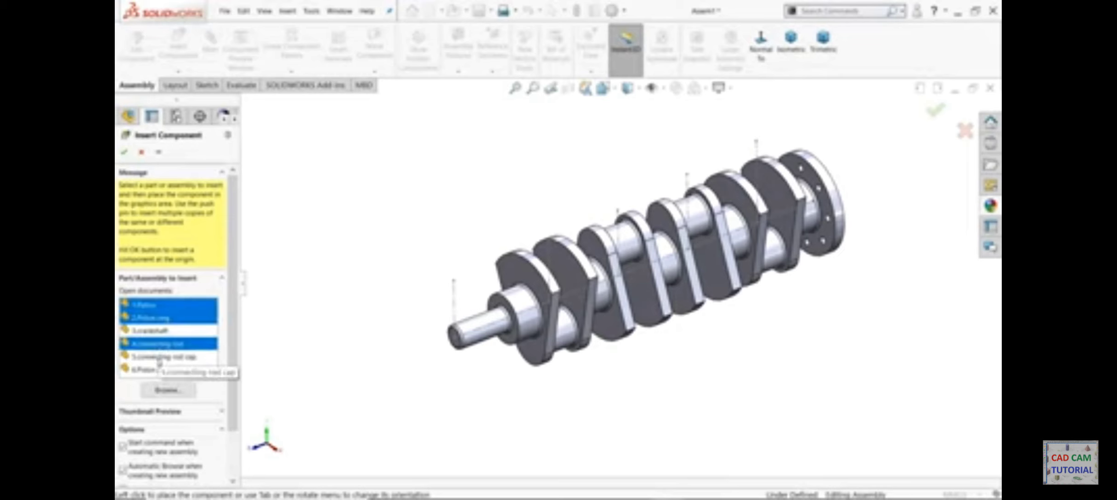
pyautogui.keyDown('ctrl'); pyautogui.click(158, 357); pyautogui.keyUp('ctrl')
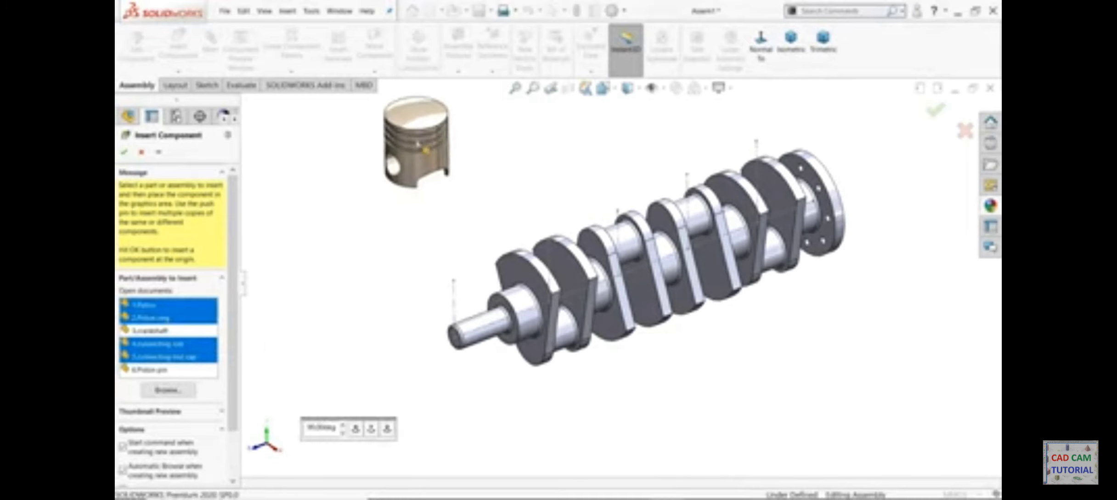
pyautogui.click(418, 144)
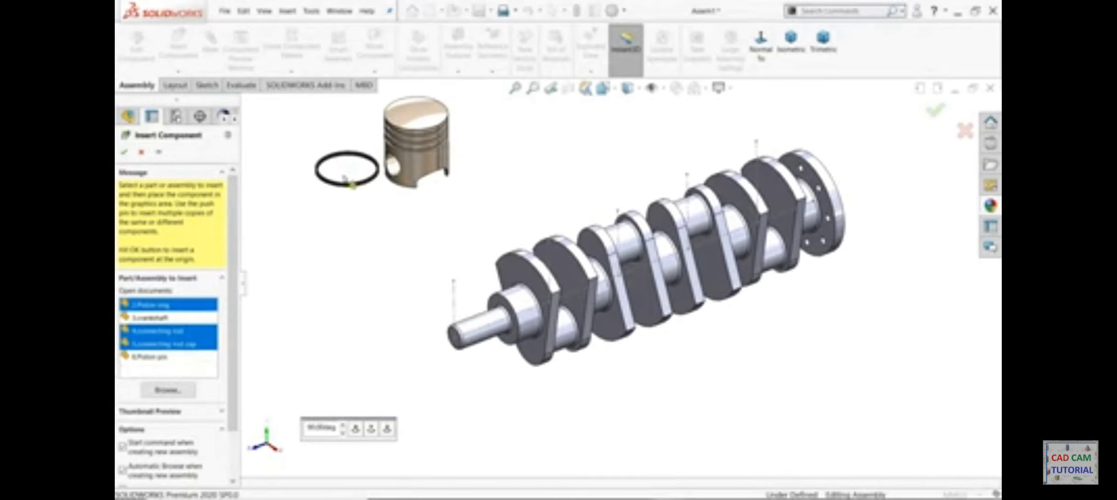
pyautogui.click(349, 182)
pyautogui.click(515, 163)
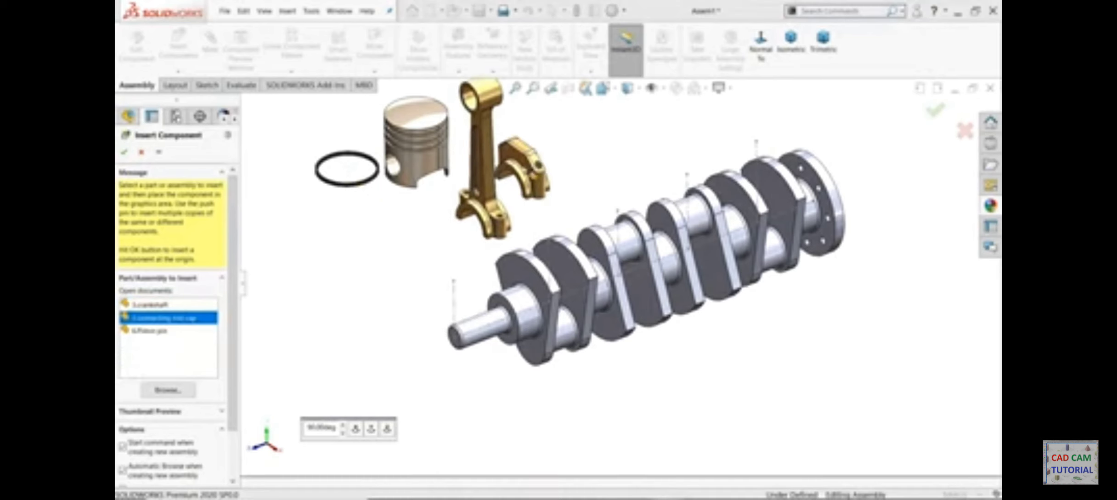
pyautogui.click(529, 168)
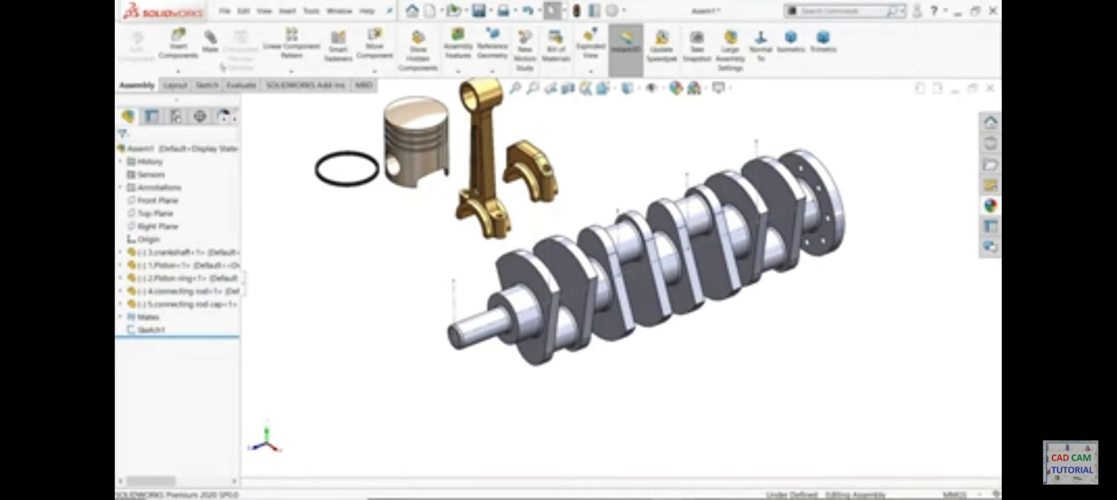
# Insert the piston pin and place it below the piston
pyautogui.click(189, 56)
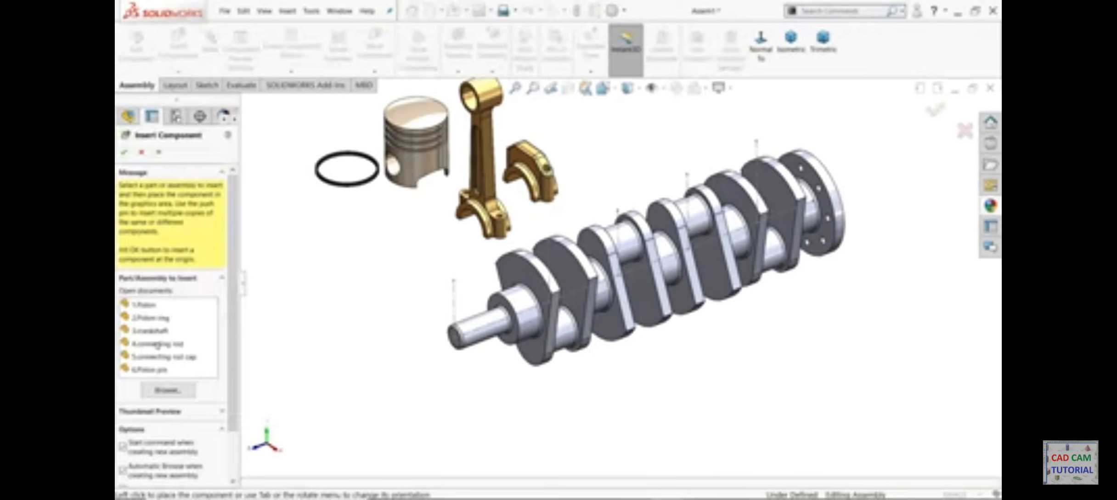
pyautogui.click(152, 369)
pyautogui.click(385, 230)
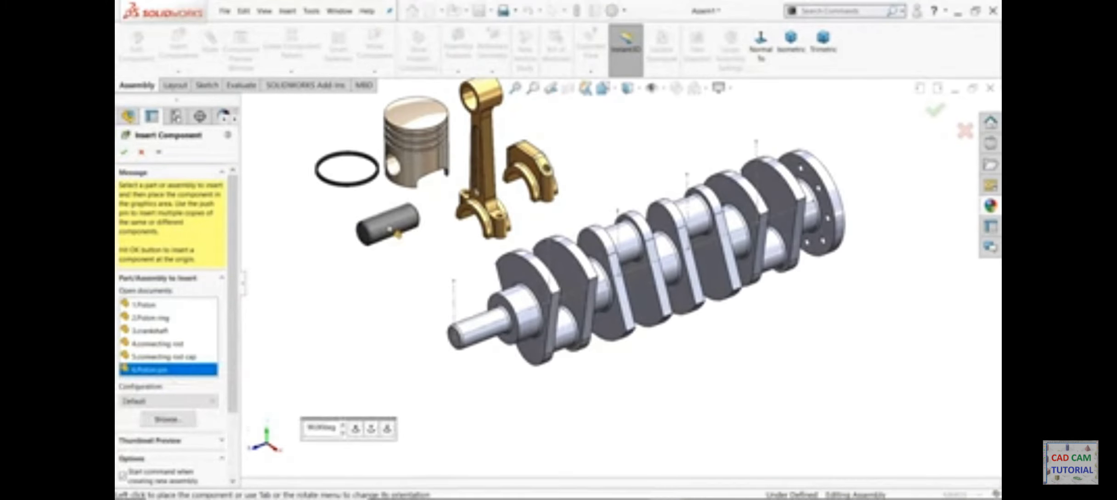
# Mate the piston's Front Plane coincident with the piston pin's Front Plane
pyautogui.scroll(-5, 393, 134)
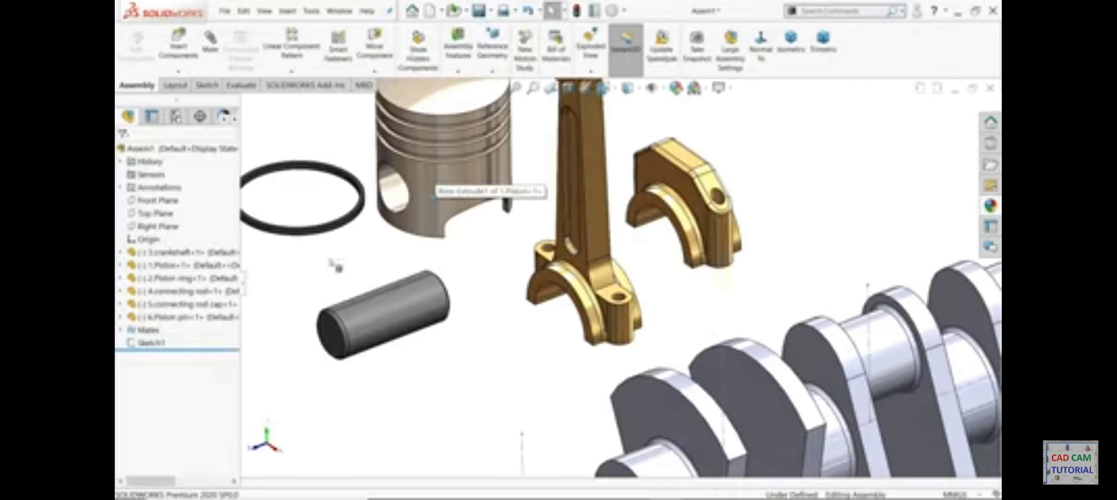
pyautogui.click(210, 41)
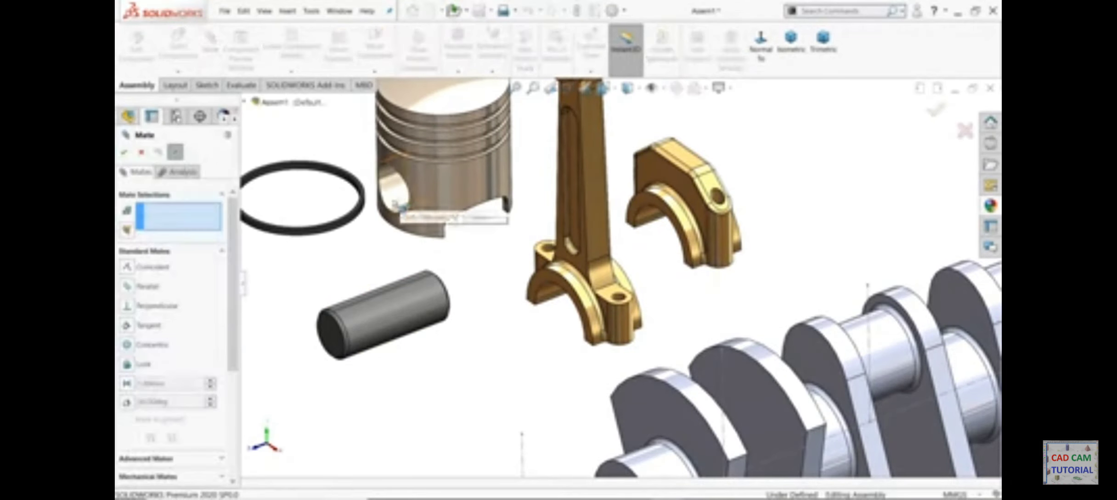
pyautogui.click(141, 152)
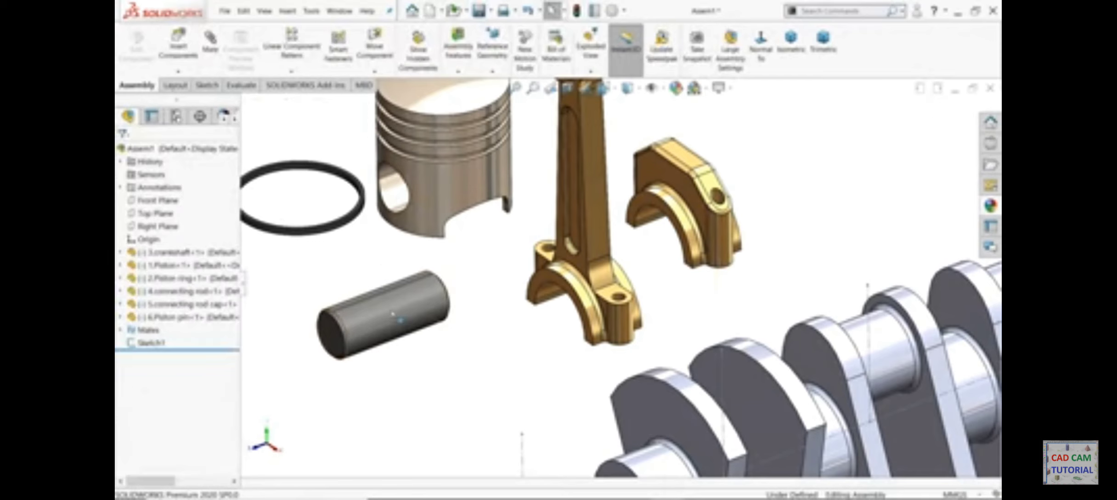
pyautogui.click(393, 314)
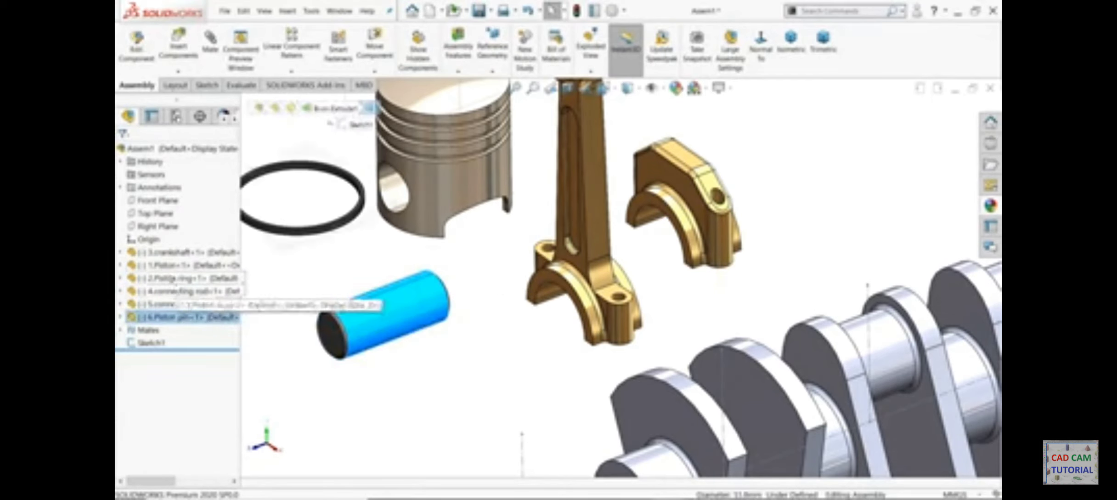
pyautogui.click(121, 265)
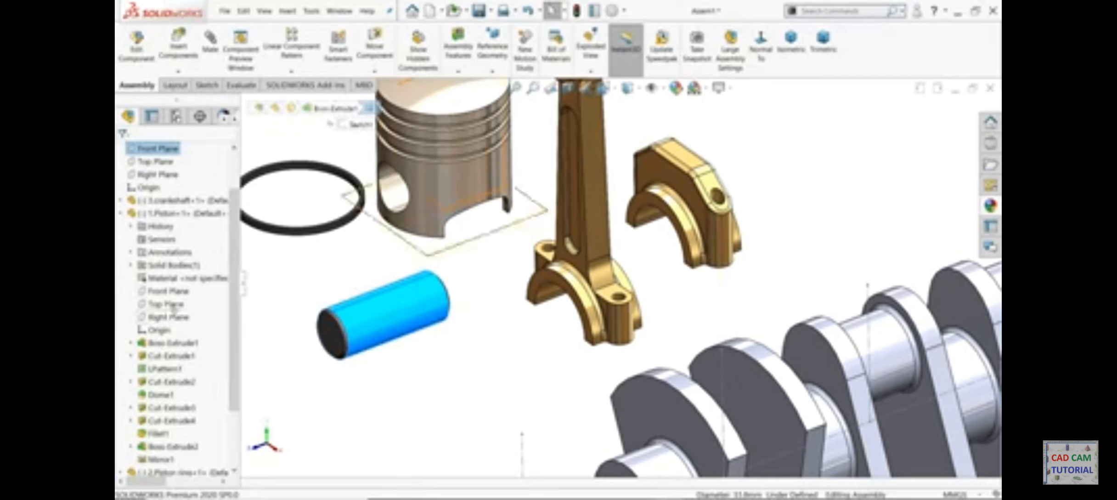
pyautogui.click(169, 291)
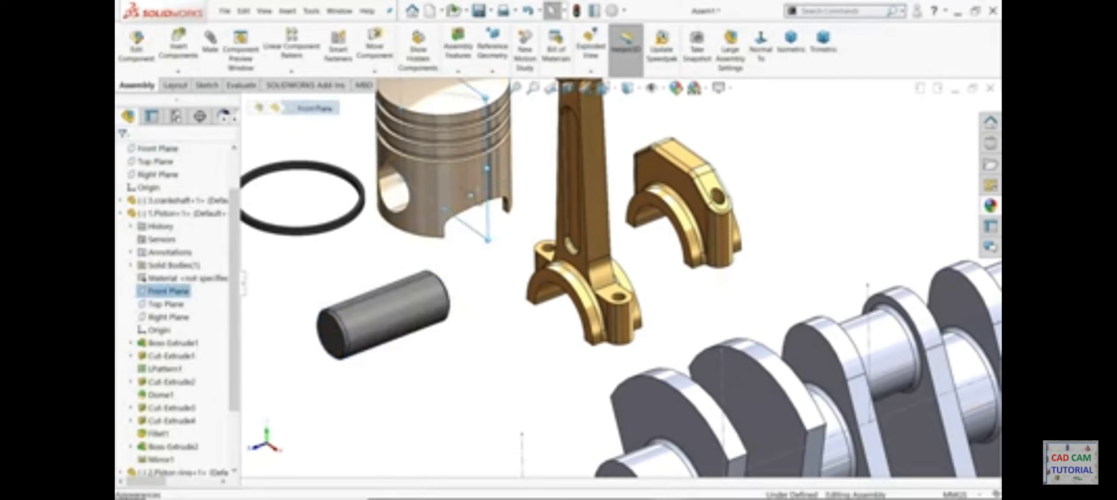
pyautogui.scroll(-2, 206, 373)
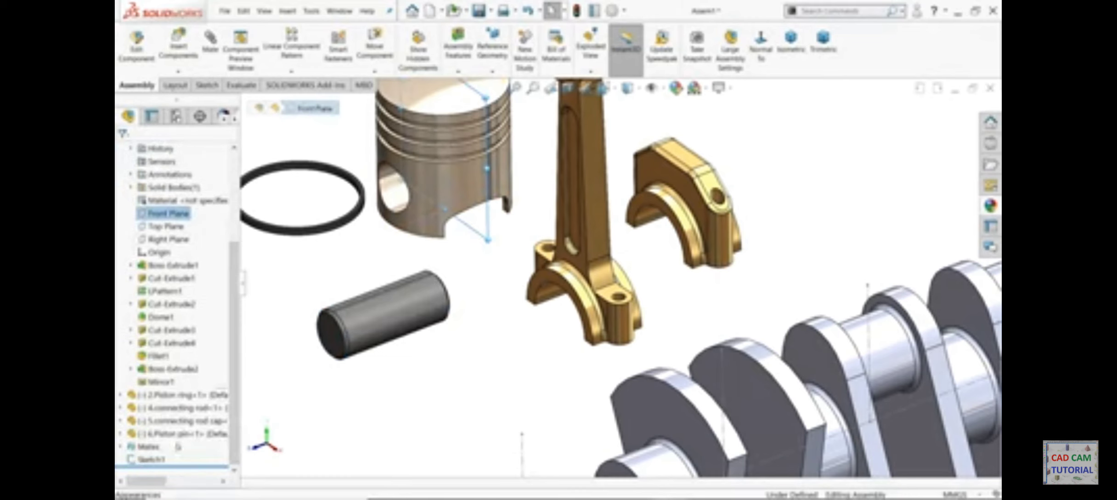
pyautogui.click(121, 434)
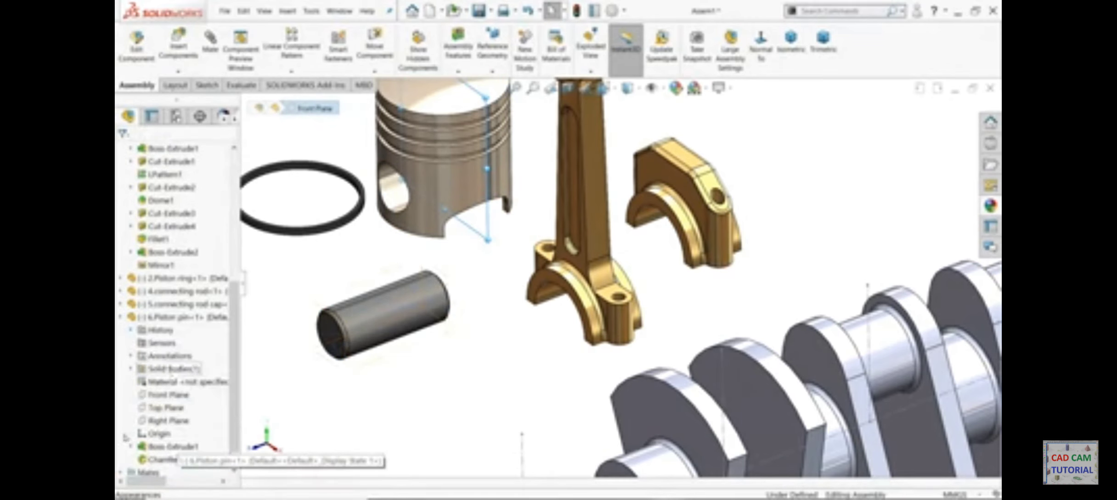
pyautogui.click(172, 397)
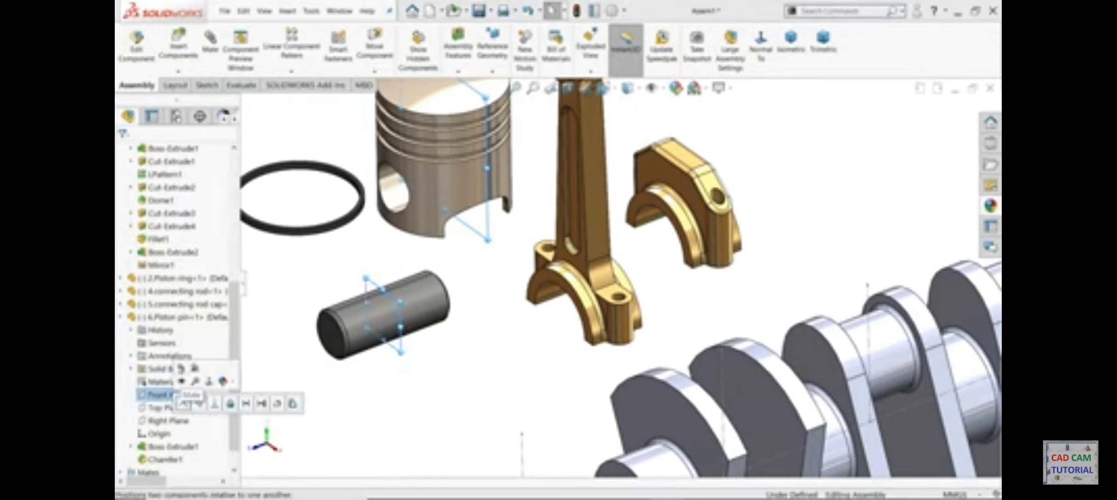
pyautogui.click(182, 381)
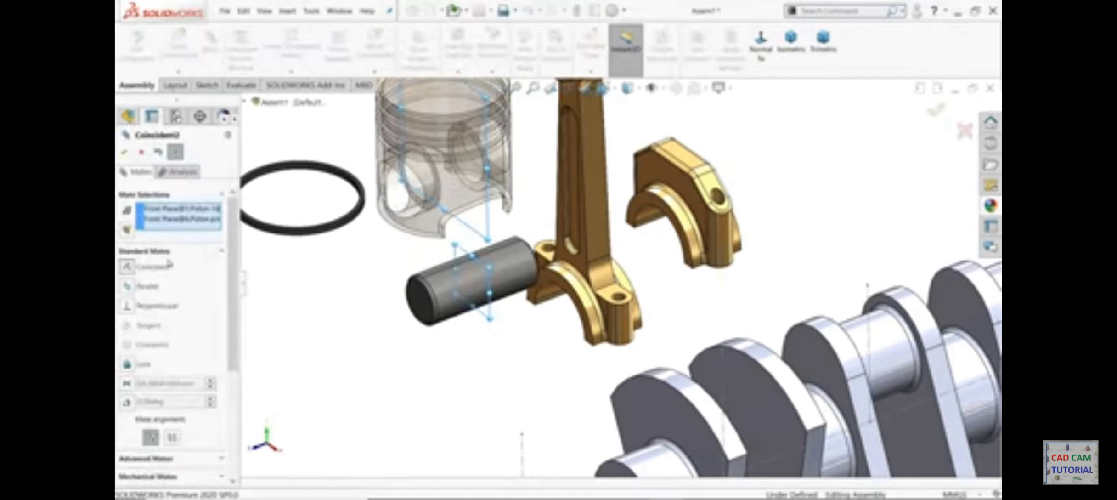
pyautogui.moveTo(371, 299)
pyautogui.mouseDown(button='middle')
pyautogui.moveTo(345, 277)
pyautogui.moveTo(360, 289)
pyautogui.mouseUp(button='middle')
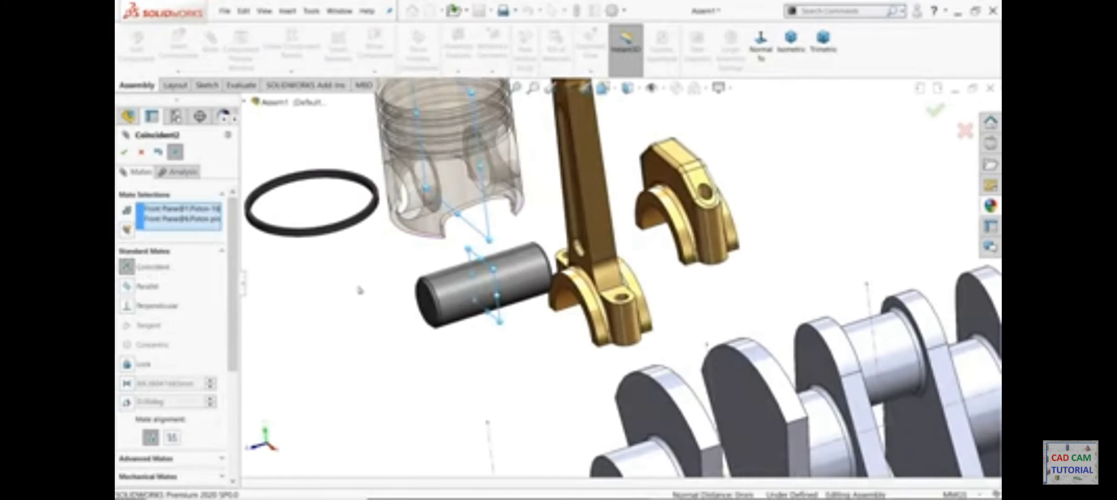
pyautogui.click(125, 152)
# Mate the piston's pin hole concentric with the piston pin's cylindrical face and finish mating
pyautogui.click(401, 204)
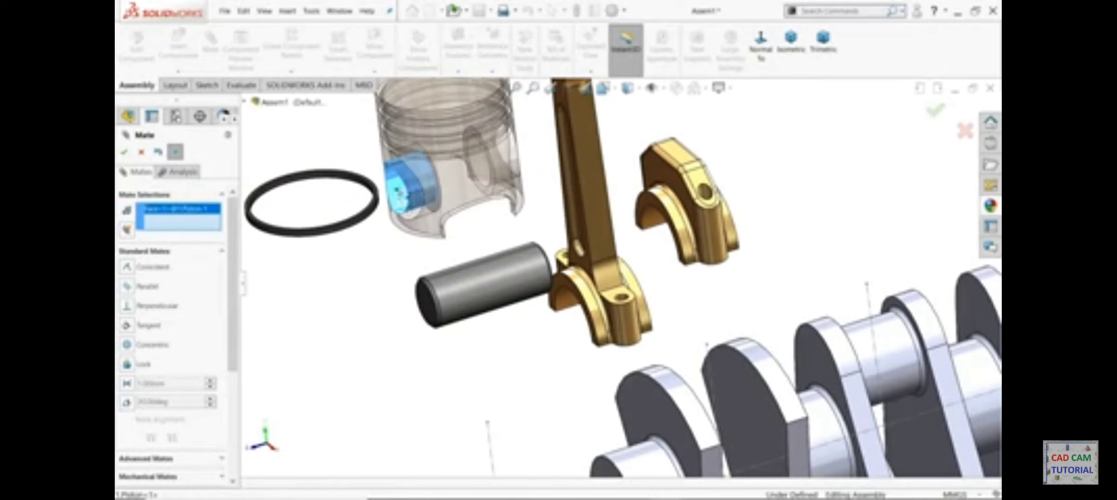
pyautogui.click(489, 297)
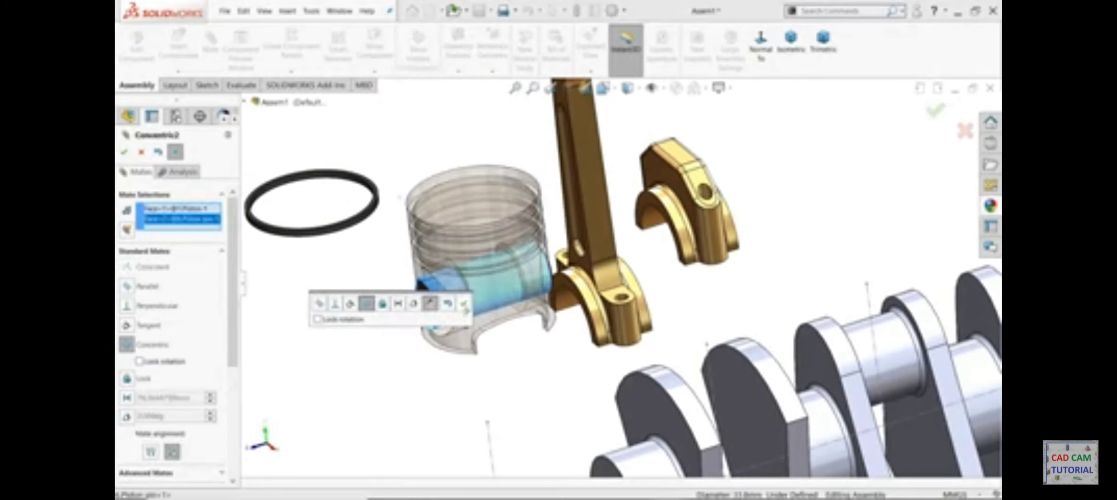
pyautogui.click(465, 304)
pyautogui.moveTo(570, 321); pyautogui.dragTo(514, 294, button='middle')
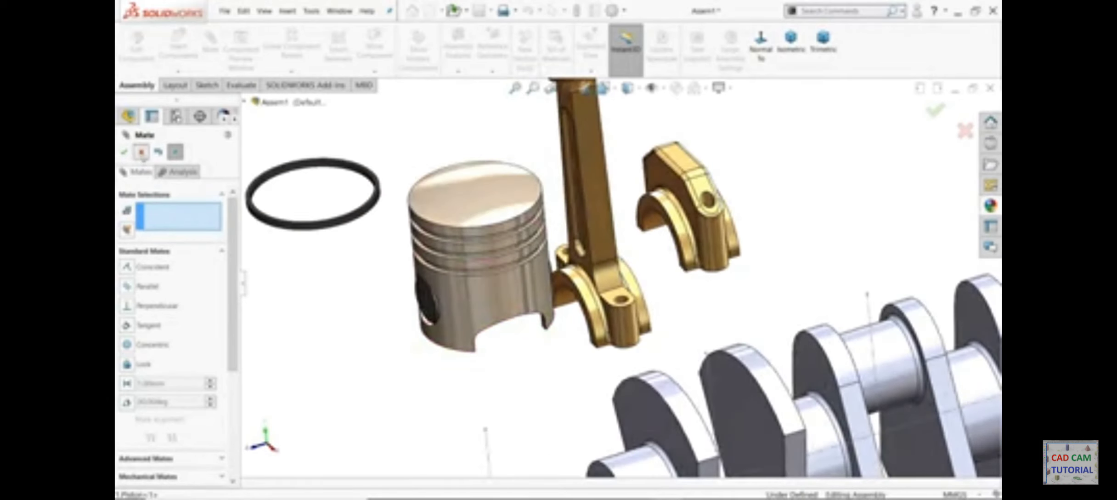
pyautogui.click(141, 152)
# Collapse the piston pin and piston feature lists in the assembly tree
pyautogui.scroll(-5, 360, 209)
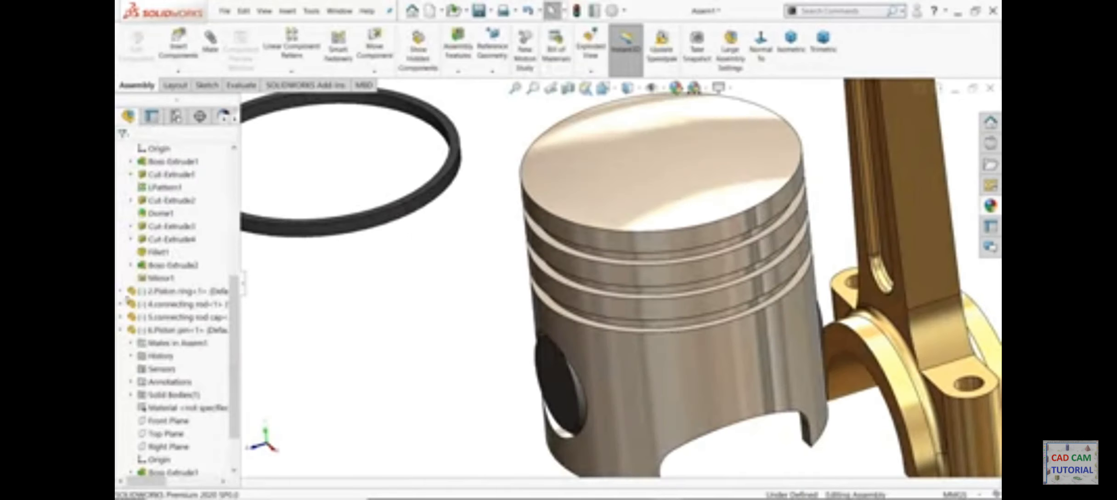
pyautogui.click(121, 330)
pyautogui.scroll(3, 132, 215)
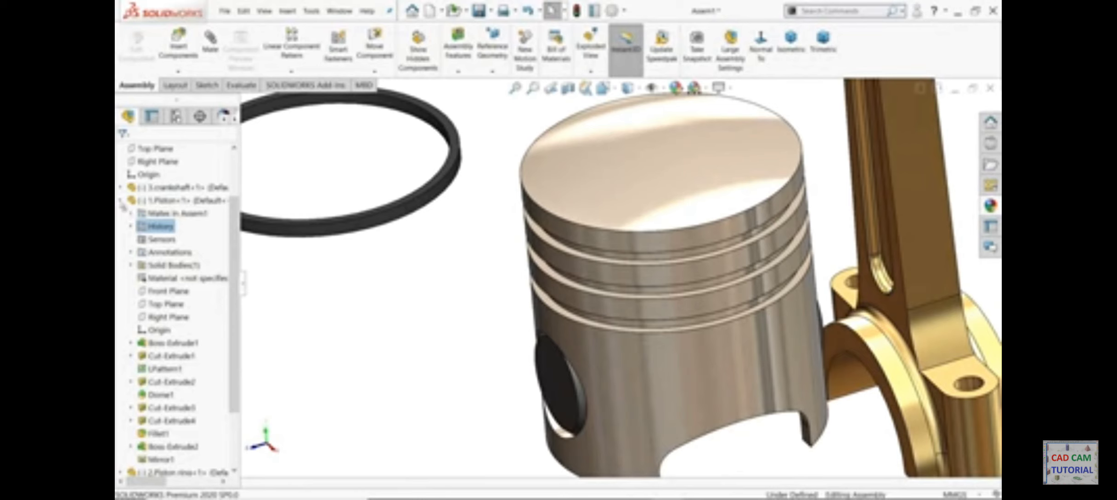
pyautogui.click(120, 201)
pyautogui.scroll(3, 514, 250)
pyautogui.scroll(-3, 468, 245)
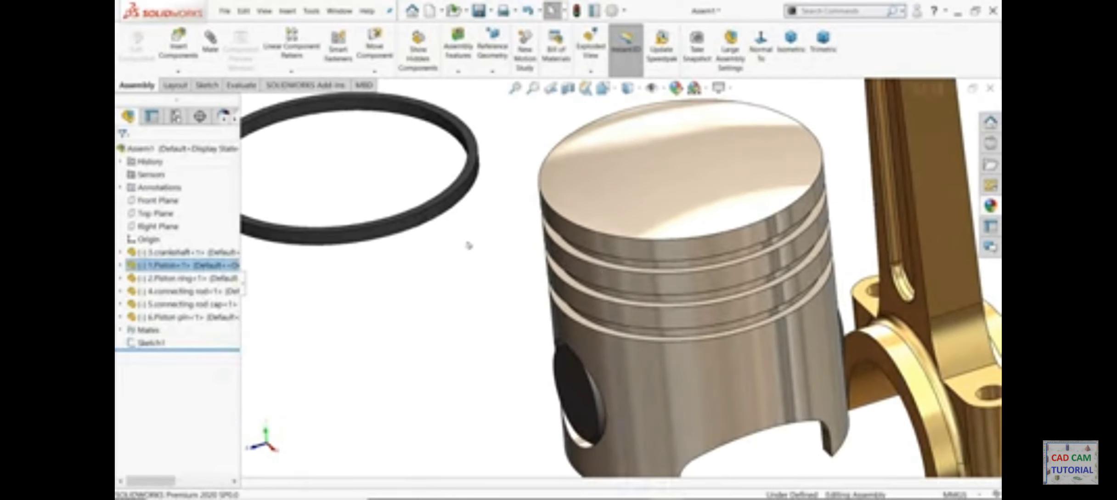
# Mate the piston ring's outer cylindrical face concentric with the piston's cylindrical face above the top ring groove
pyautogui.click(437, 215)
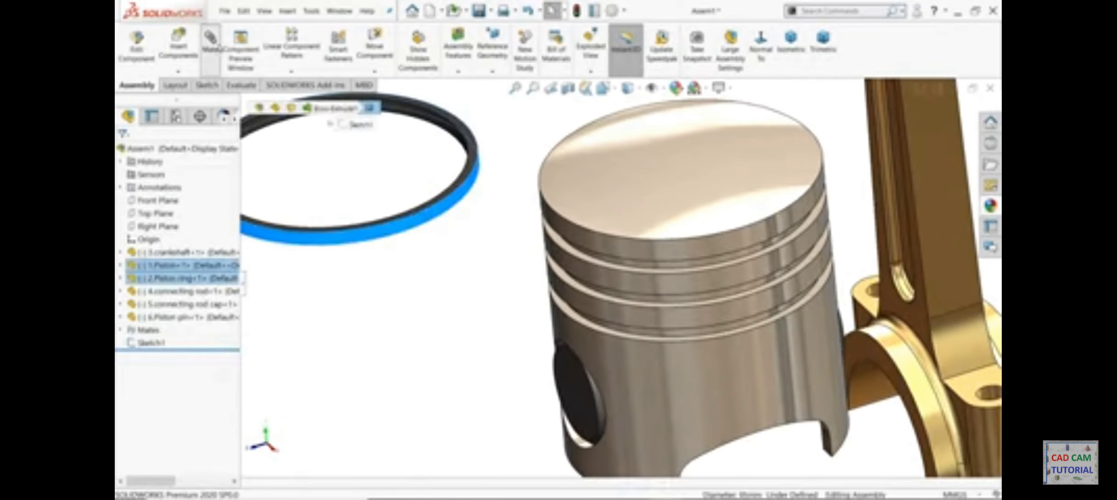
pyautogui.click(210, 44)
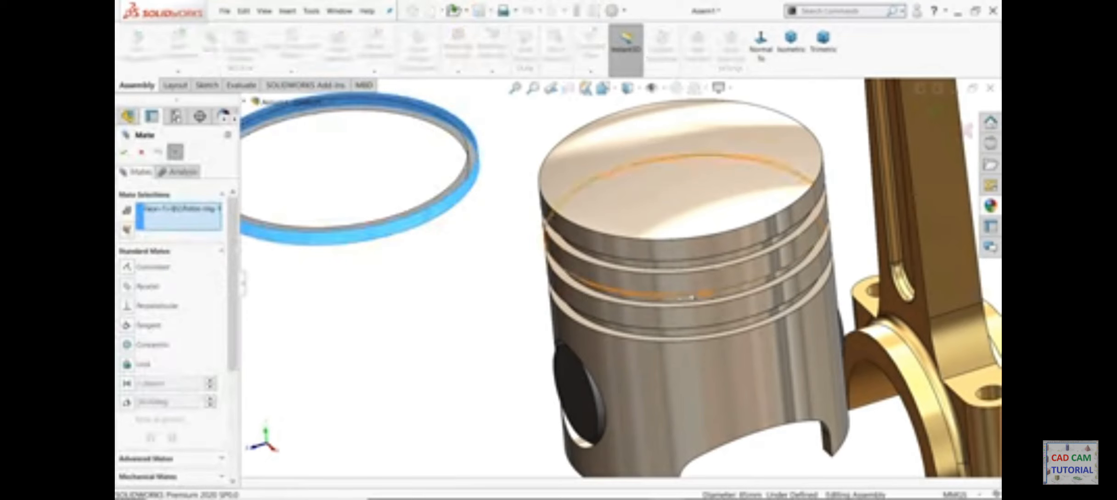
pyautogui.scroll(-3, 703, 289)
pyautogui.click(697, 237)
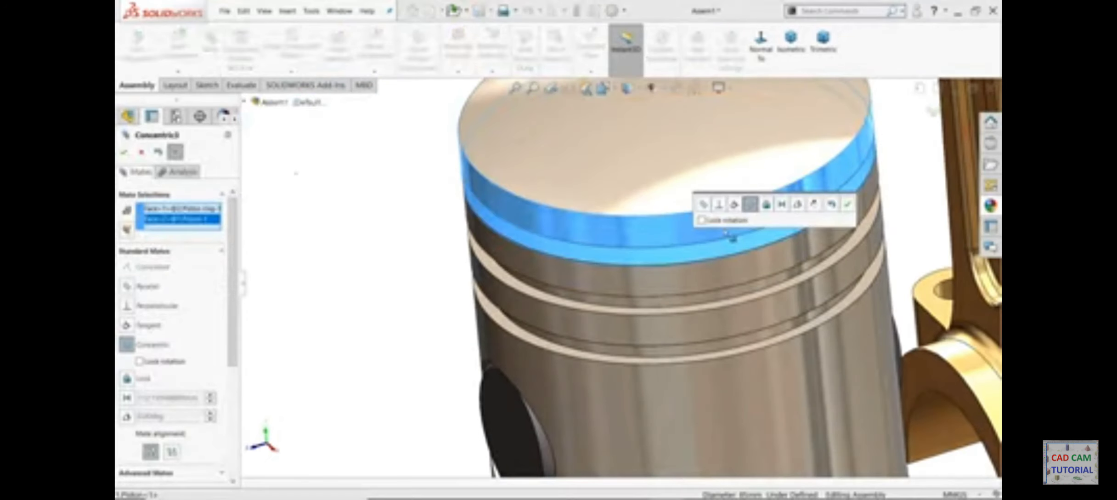
pyautogui.click(848, 206)
pyautogui.scroll(3, 781, 243)
pyautogui.scroll(-3, 681, 265)
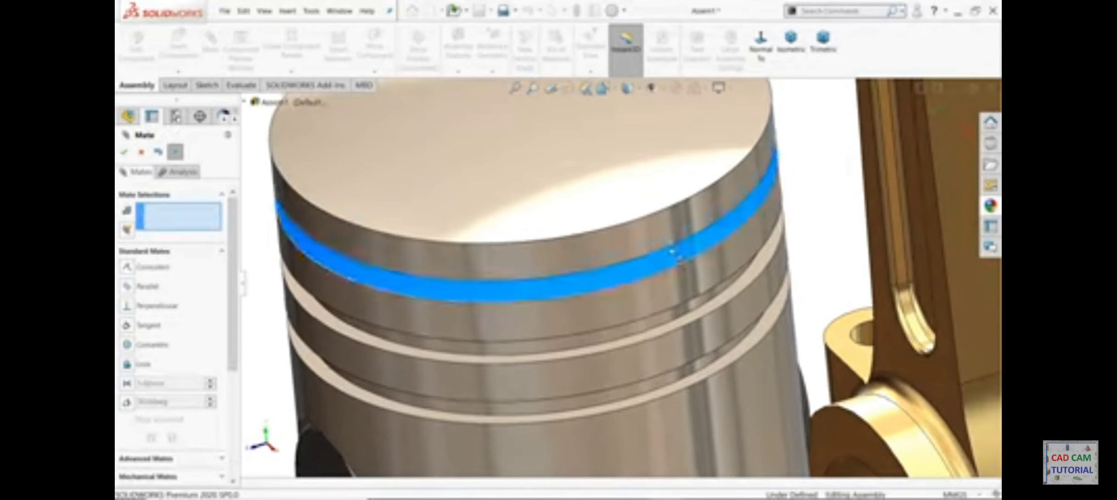
# Mate the piston ring's bottom face coincident with the lower face of the piston's top ring groove and finish mating
pyautogui.scroll(3, 676, 254)
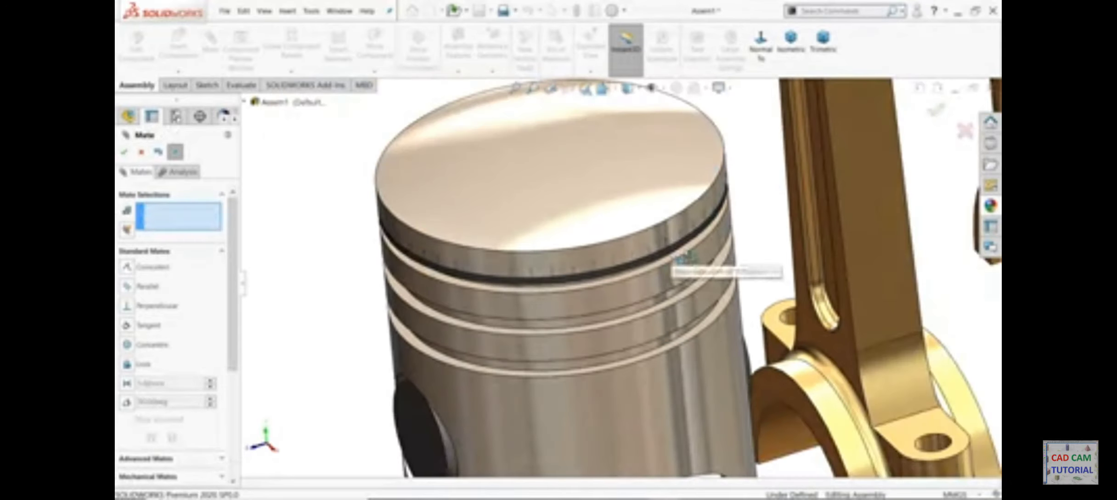
pyautogui.scroll(-5, 684, 257)
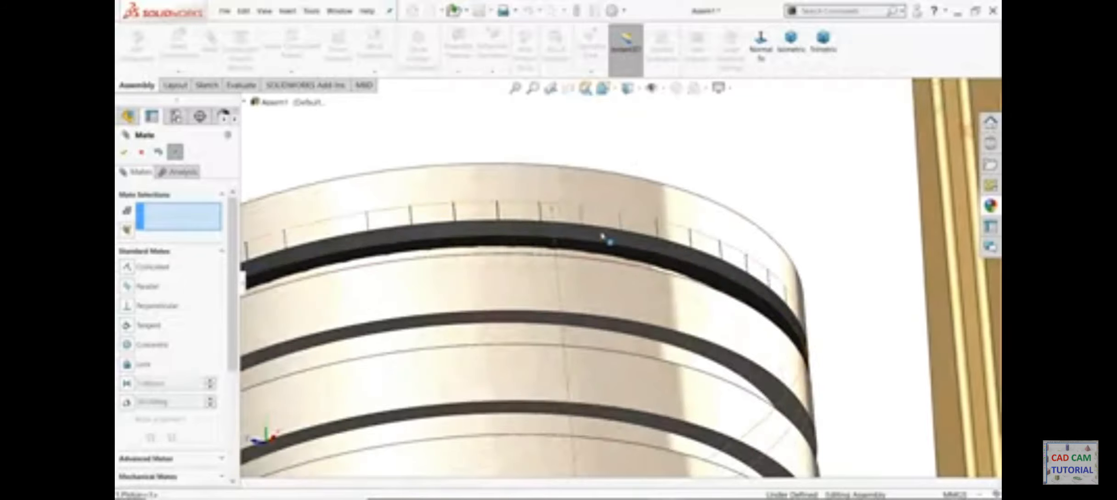
pyautogui.scroll(-2, 603, 236)
pyautogui.click(599, 276)
pyautogui.scroll(-4, 599, 276)
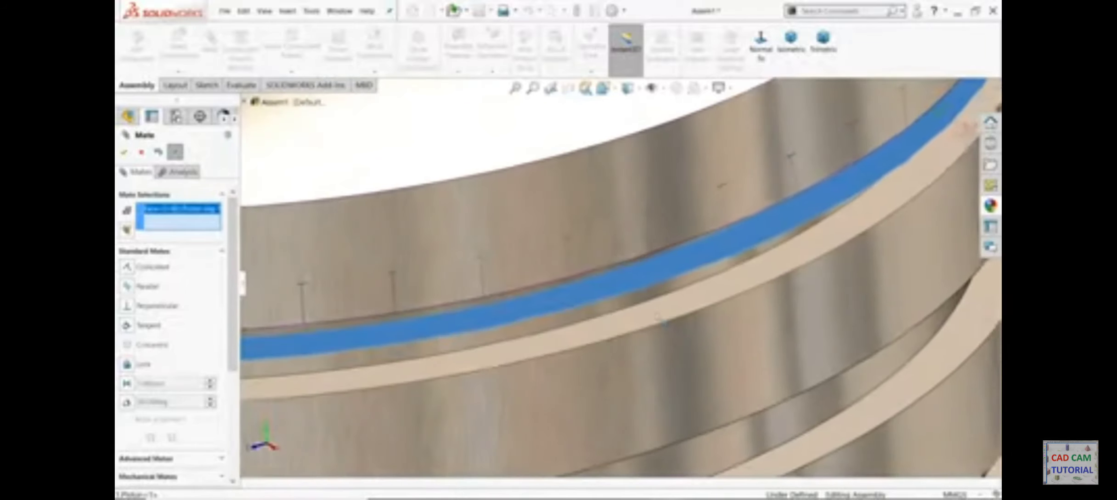
pyautogui.click(654, 317)
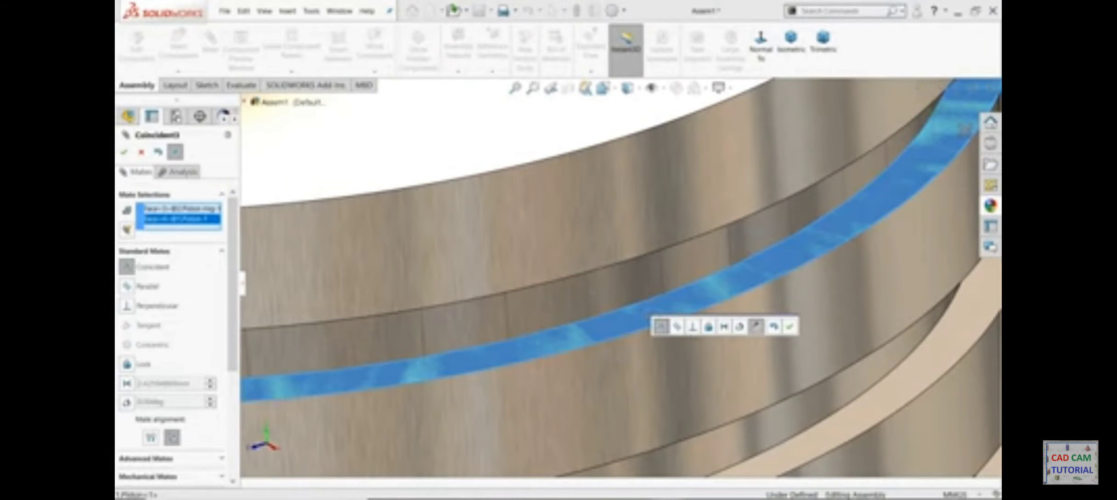
pyautogui.click(791, 327)
pyautogui.scroll(6, 719, 327)
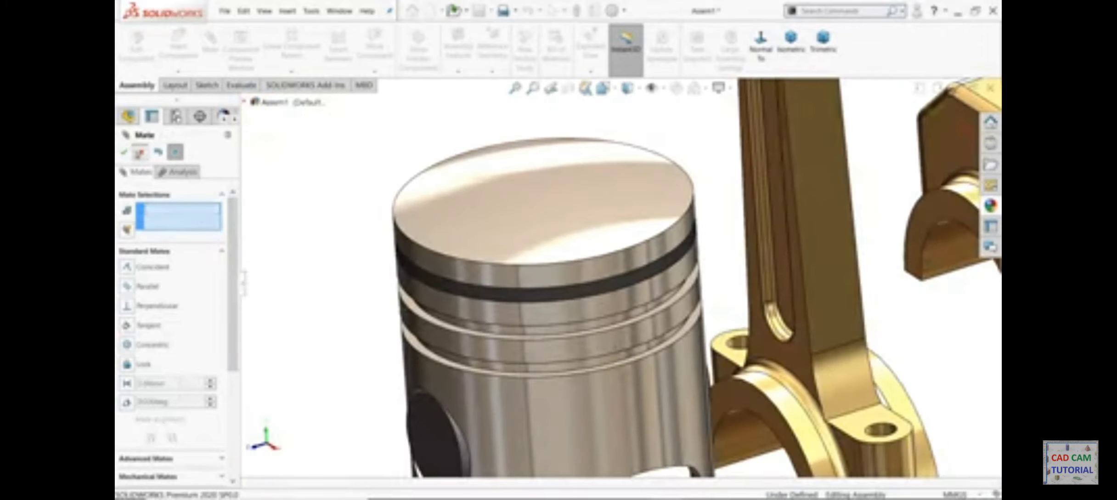
pyautogui.click(140, 152)
# Copy the piston ring with its mates into the second groove, using that groove's lower face for the concentric and coincident references
pyautogui.click(178, 72)
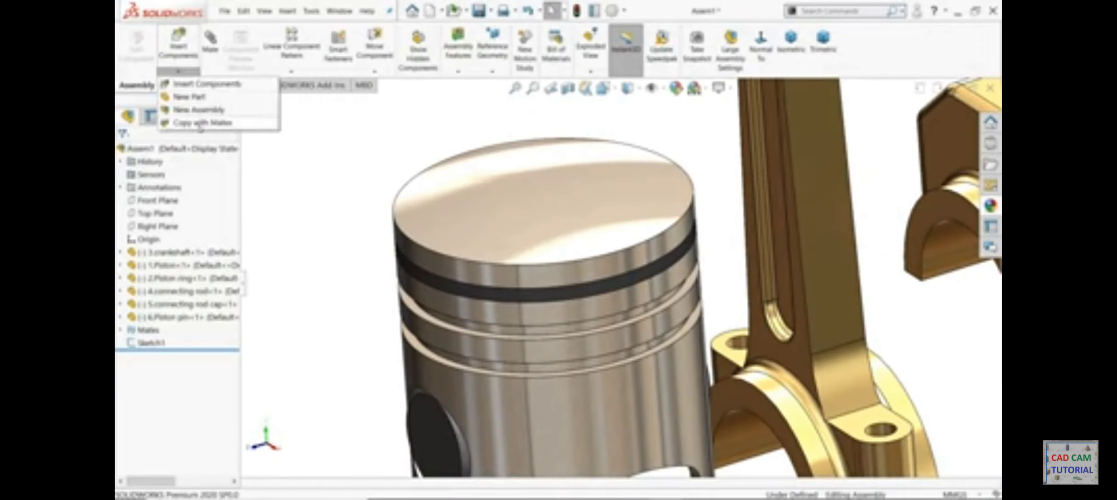
pyautogui.click(201, 124)
pyautogui.scroll(-3, 612, 344)
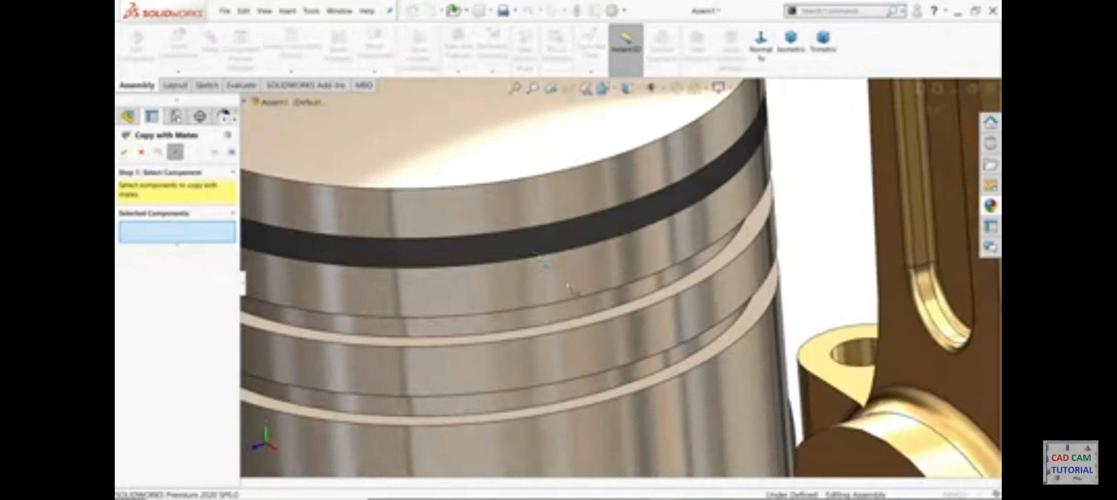
pyautogui.click(513, 259)
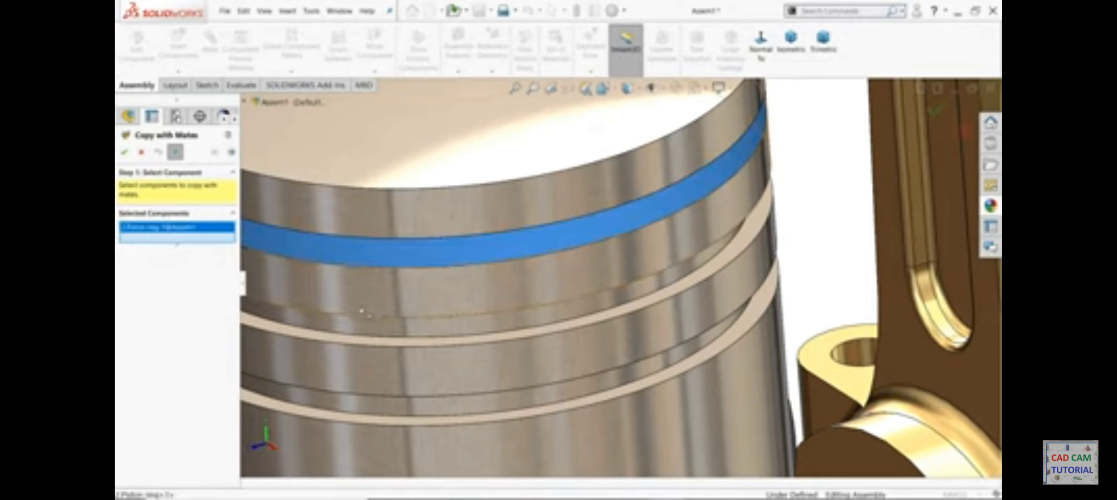
pyautogui.click(232, 152)
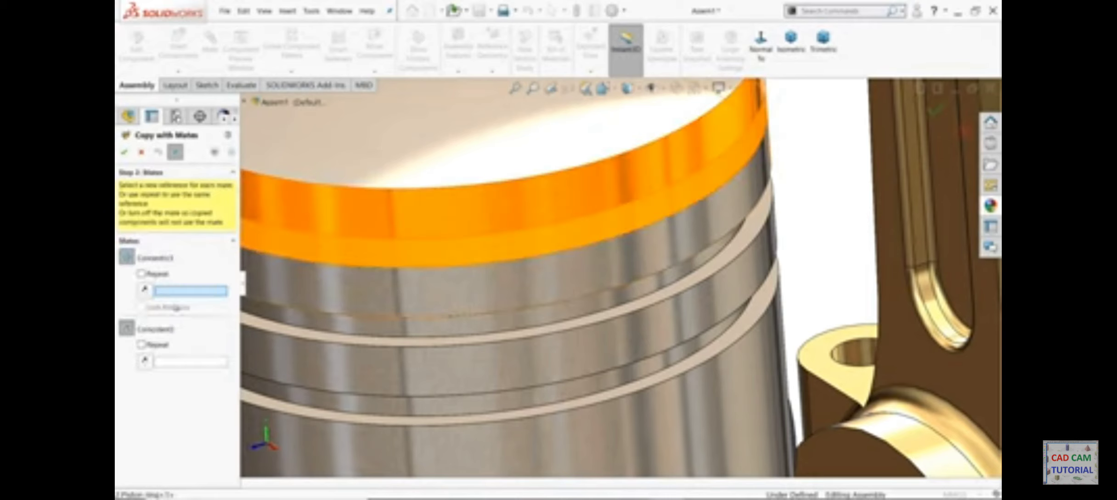
pyautogui.scroll(1, 527, 352)
pyautogui.scroll(-1, 559, 314)
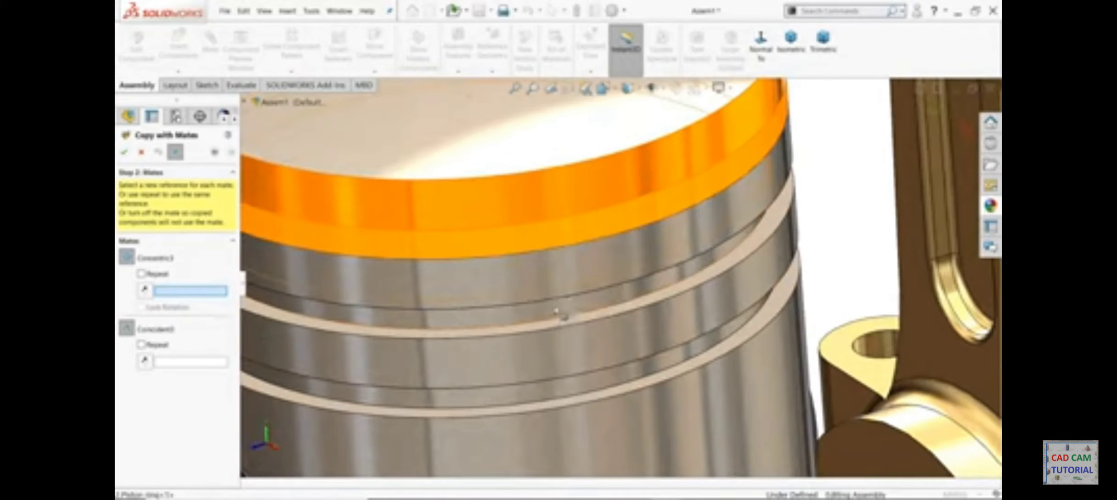
pyautogui.click(571, 308)
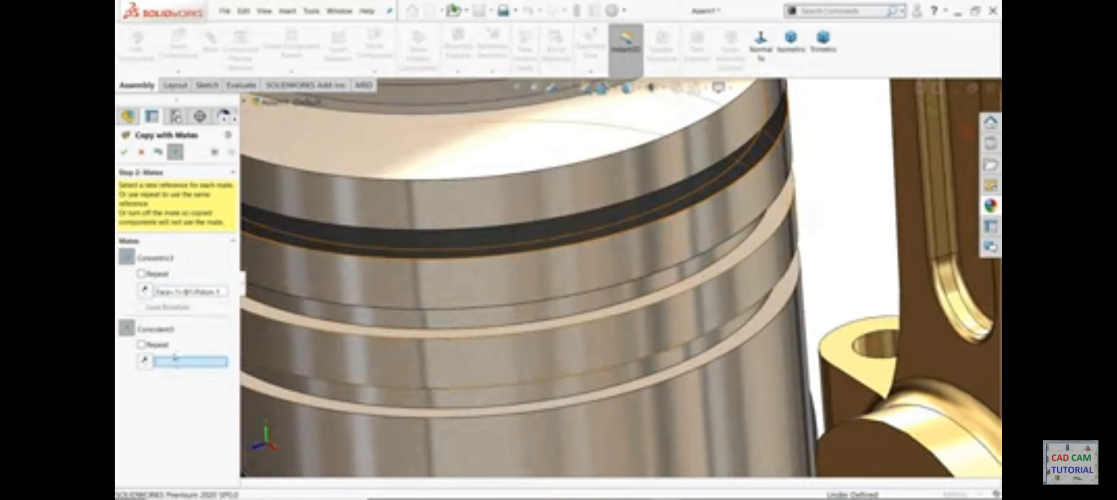
pyautogui.click(607, 323)
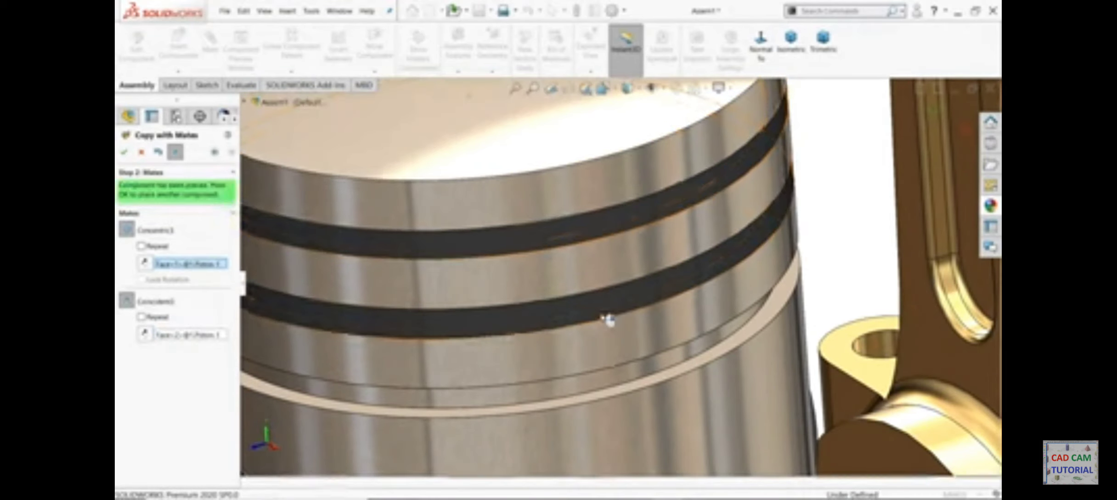
pyautogui.click(124, 152)
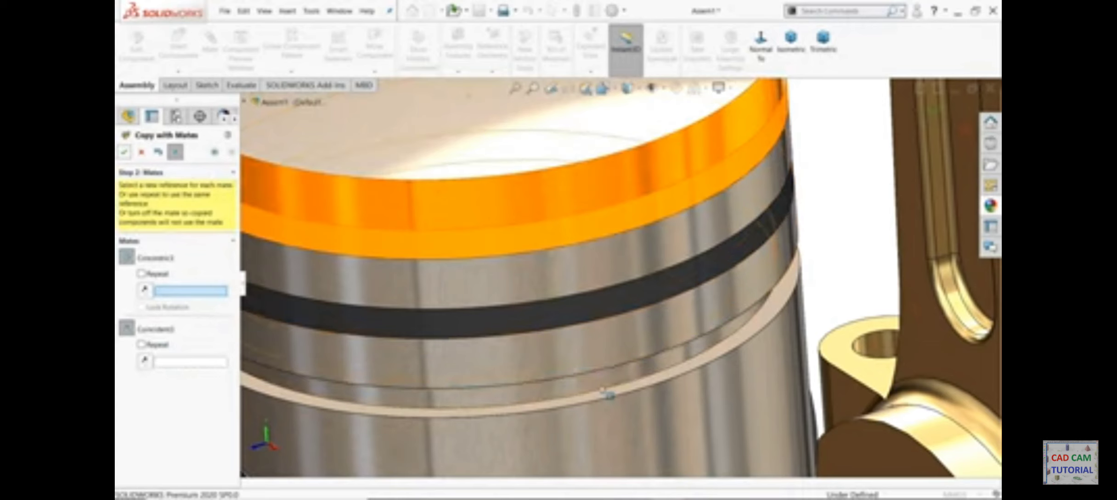
# Place another mated copy of the piston ring in the third groove and end Copy with Mates
pyautogui.click(608, 394)
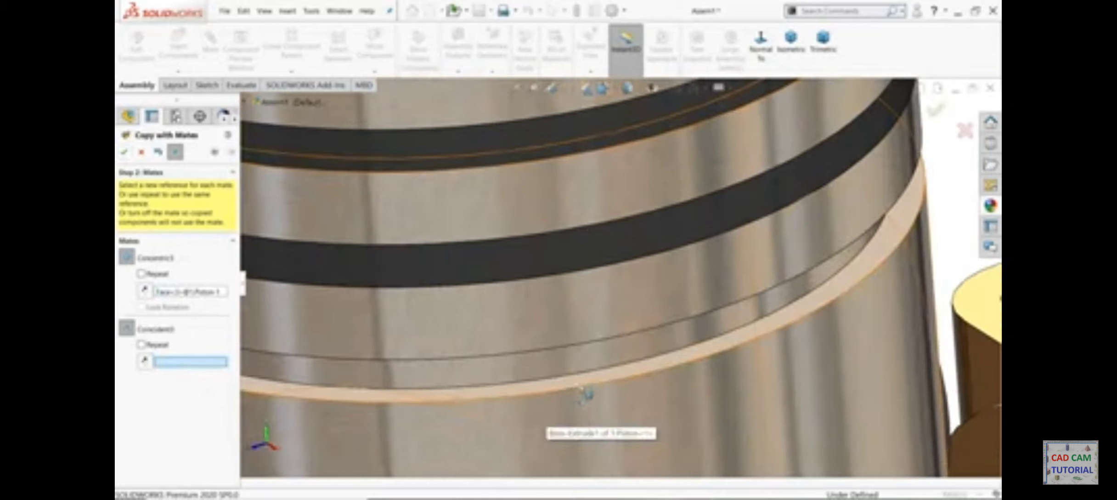
pyautogui.click(584, 380)
pyautogui.scroll(-3, 598, 386)
pyautogui.scroll(5, 599, 387)
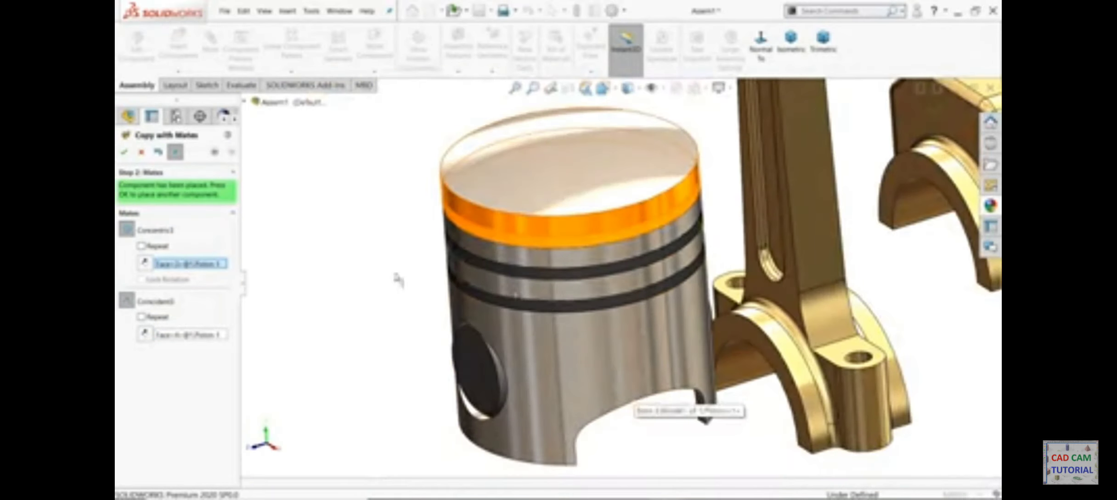
pyautogui.click(123, 153)
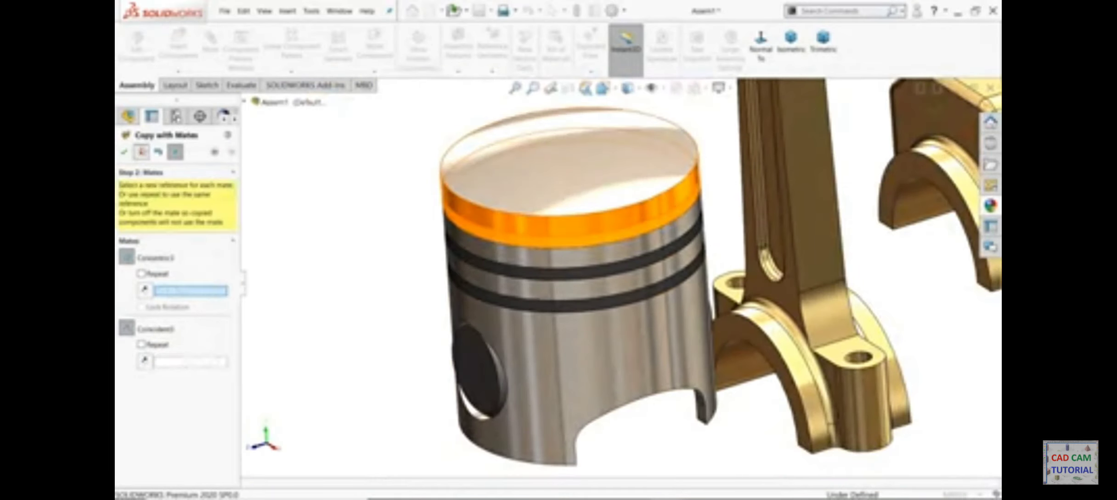
pyautogui.moveTo(367, 302); pyautogui.dragTo(571, 342, button='middle')
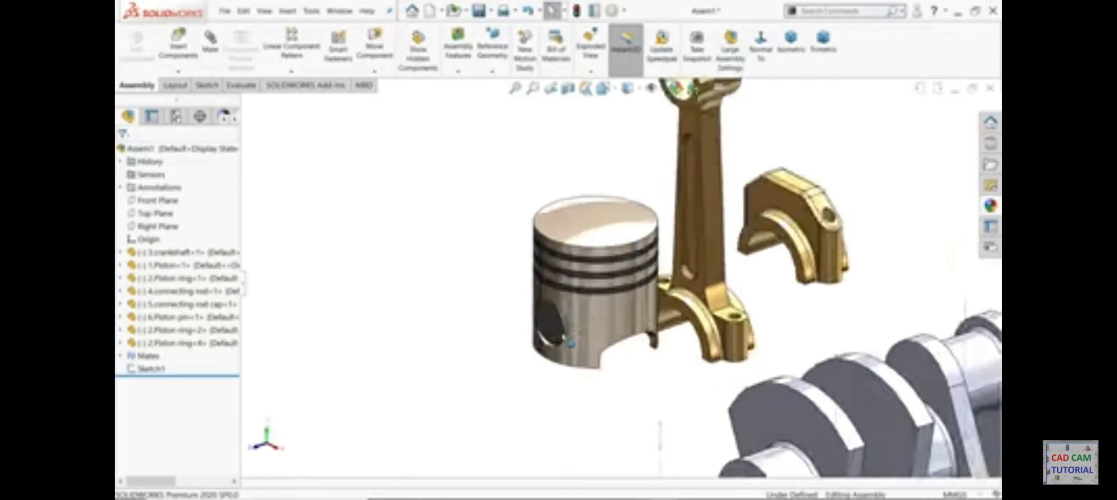
# Mate the connecting rod's Front Plane coincident with the piston's Front Plane
pyautogui.scroll(2, 571, 343)
pyautogui.scroll(-2, 571, 342)
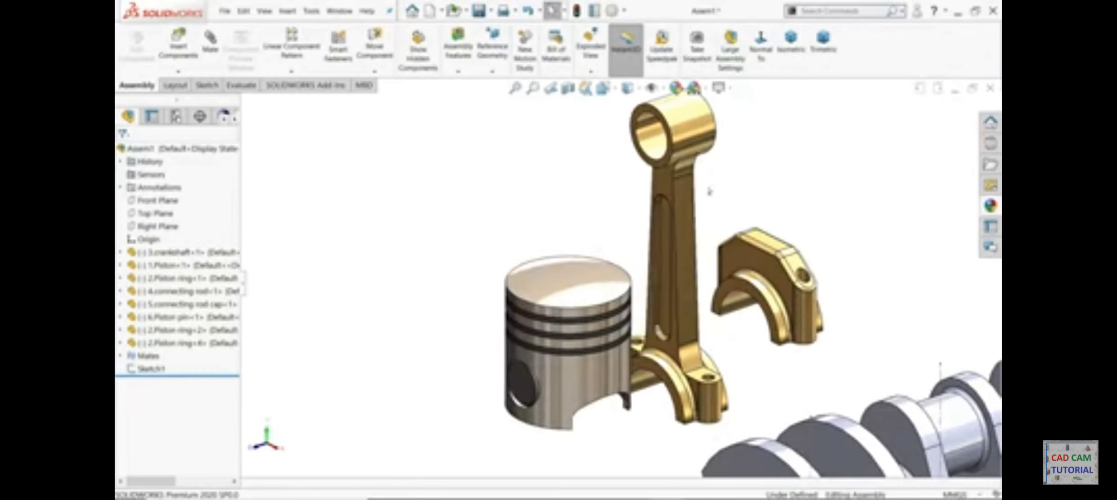
pyautogui.click(689, 132)
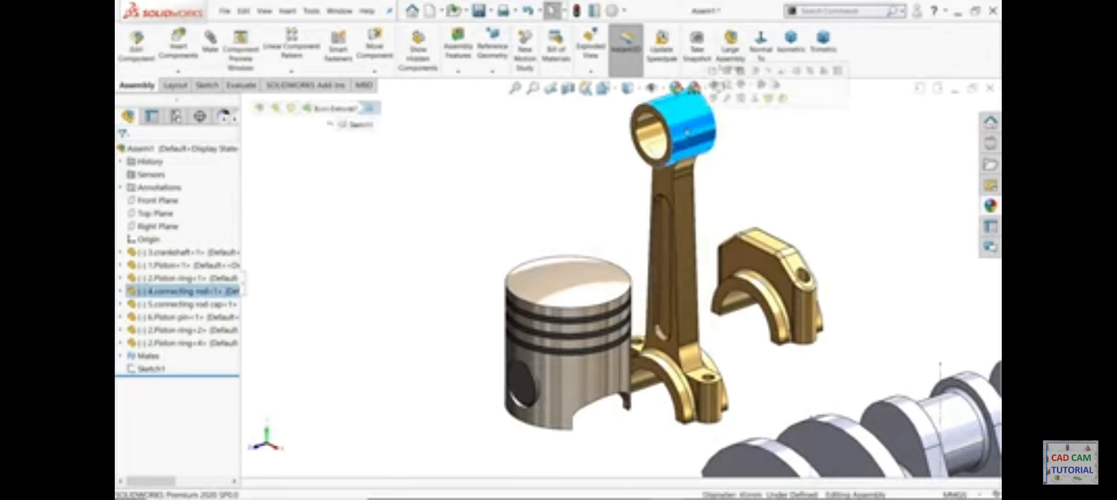
pyautogui.click(122, 292)
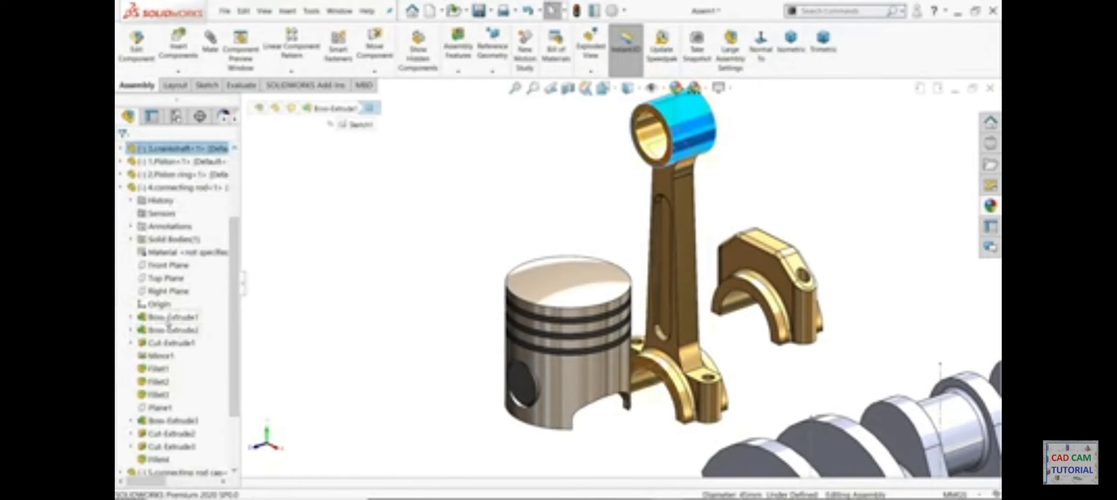
pyautogui.click(166, 265)
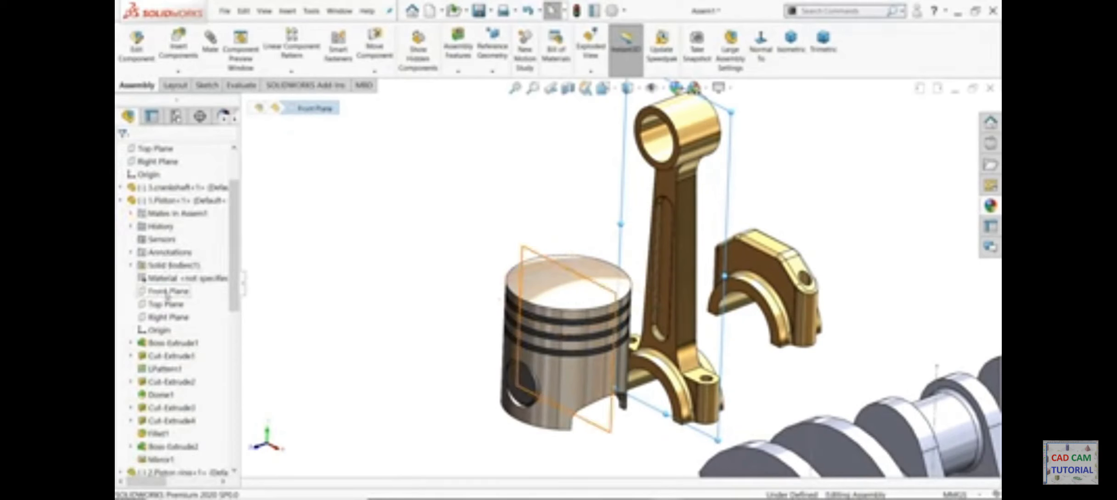
pyautogui.keyDown('ctrl'); pyautogui.click(167, 291); pyautogui.keyUp('ctrl')
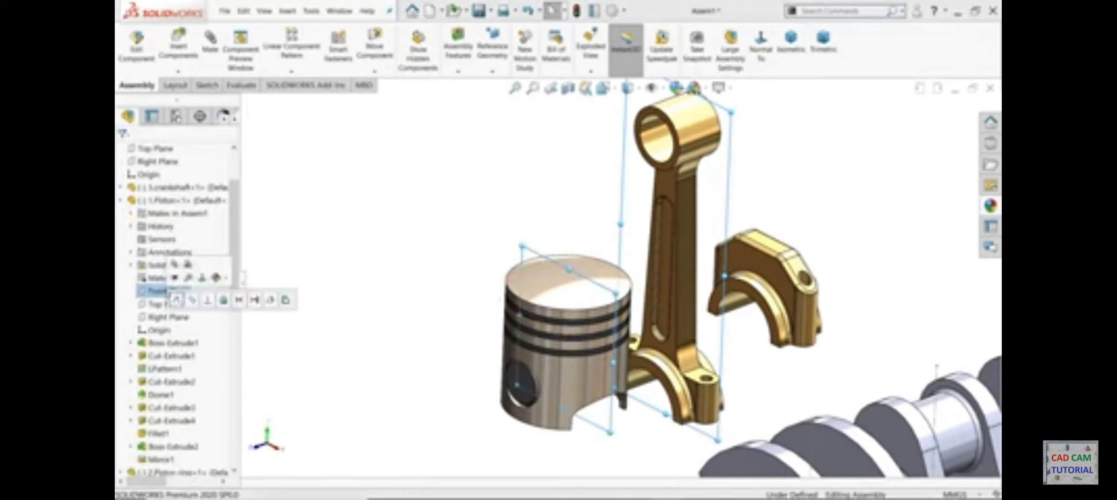
pyautogui.click(222, 293)
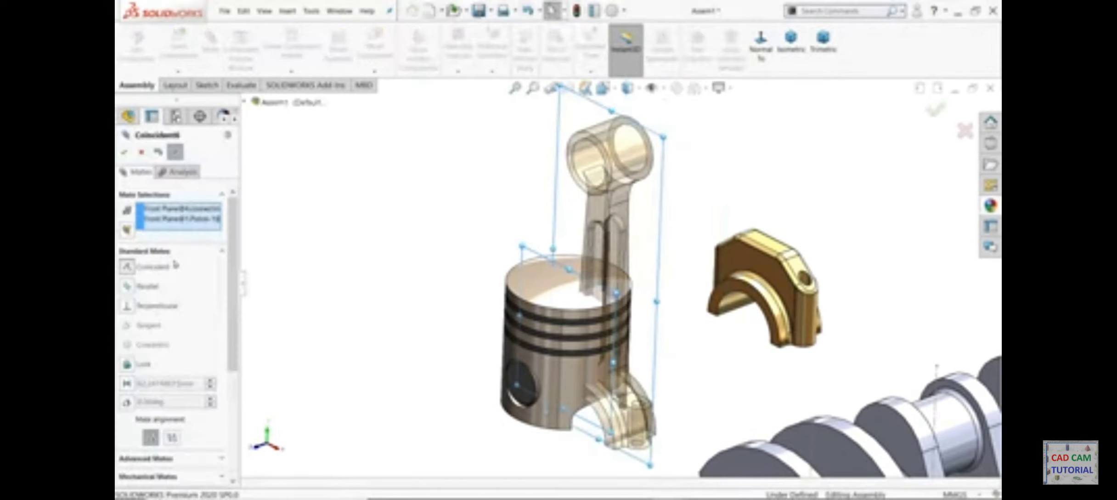
pyautogui.moveTo(356, 323)
pyautogui.mouseDown(button='middle')
pyautogui.moveTo(309, 297)
pyautogui.moveTo(357, 320)
pyautogui.mouseUp(button='middle')
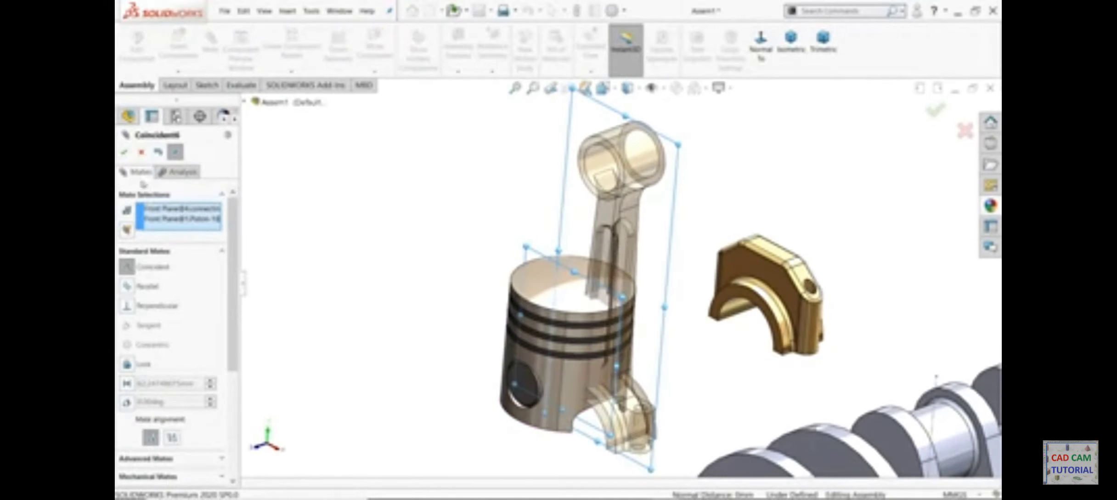
pyautogui.click(124, 152)
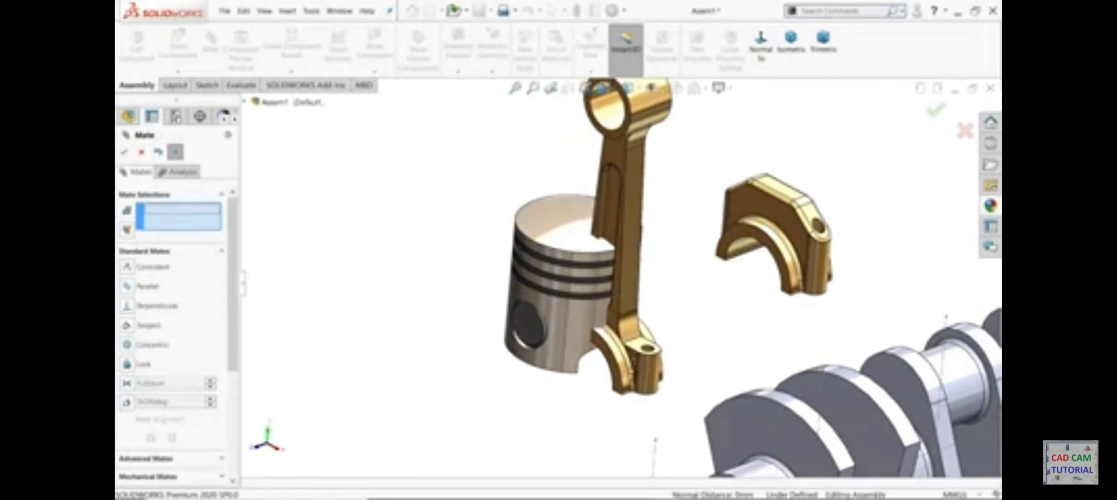
# Mate the connecting rod's small-end bore concentric with the piston pin's cylindrical face
pyautogui.click(613, 170)
pyautogui.moveTo(614, 170); pyautogui.dragTo(546, 318, button='middle')
pyautogui.scroll(3, 590, 389)
pyautogui.click(525, 301)
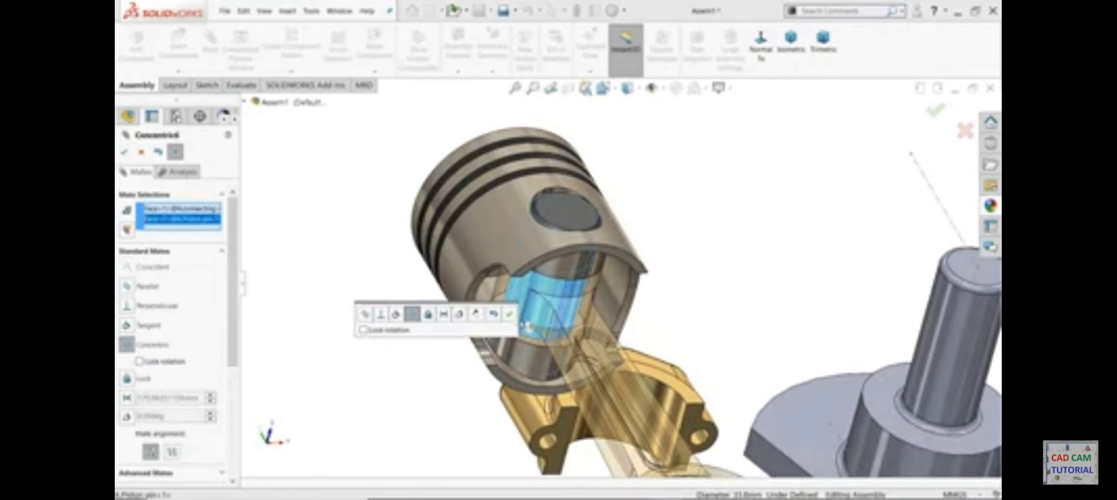
pyautogui.click(509, 315)
pyautogui.scroll(-3, 675, 279)
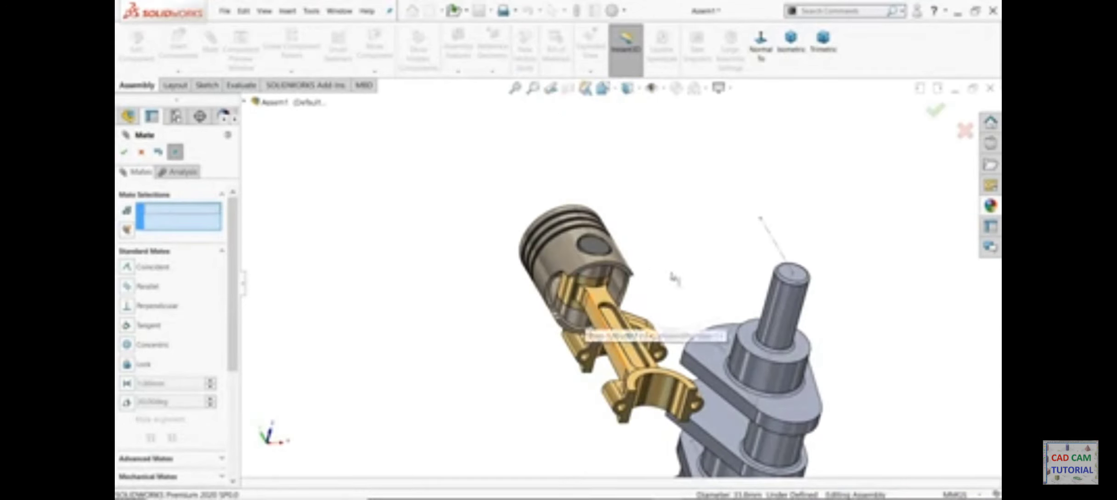
# Move the joined piston and connecting rod to hang upright above the crankshaft and finish mating
pyautogui.moveTo(676, 280); pyautogui.dragTo(610, 335, button='middle')
pyautogui.scroll(-2, 611, 336)
pyautogui.moveTo(616, 242); pyautogui.dragTo(720, 115)
pyautogui.moveTo(769, 245)
pyautogui.mouseDown(button='middle')
pyautogui.moveTo(740, 257)
pyautogui.moveTo(772, 240)
pyautogui.mouseUp(button='middle')
pyautogui.scroll(3, 772, 240)
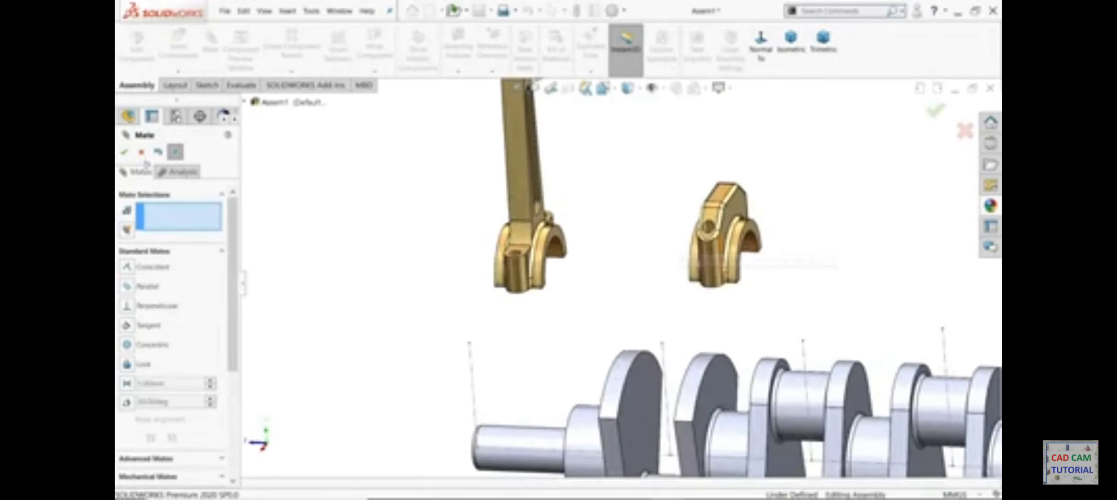
pyautogui.press('Escape')
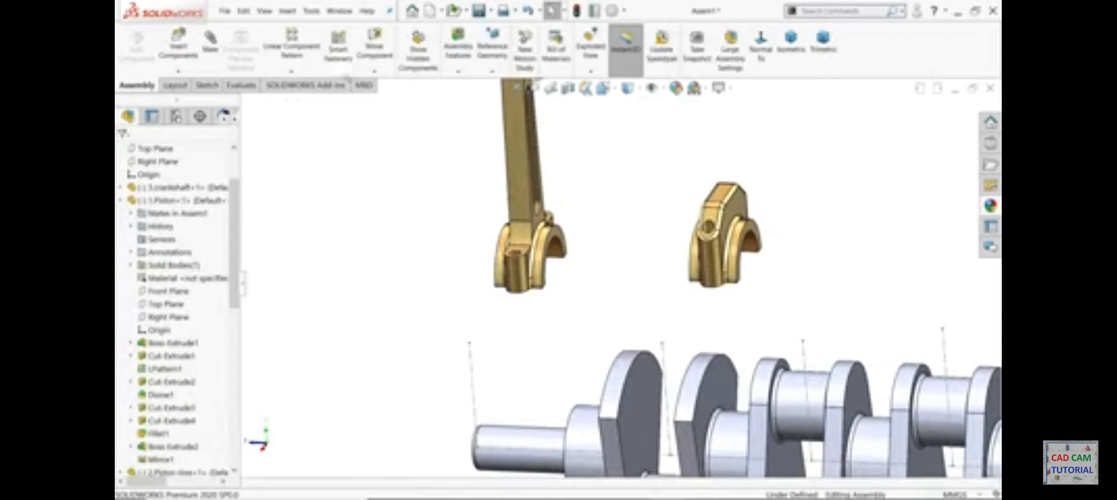
# Rotate the connecting rod cap freely until its half-round opening faces upward
pyautogui.click(374, 72)
pyautogui.click(385, 97)
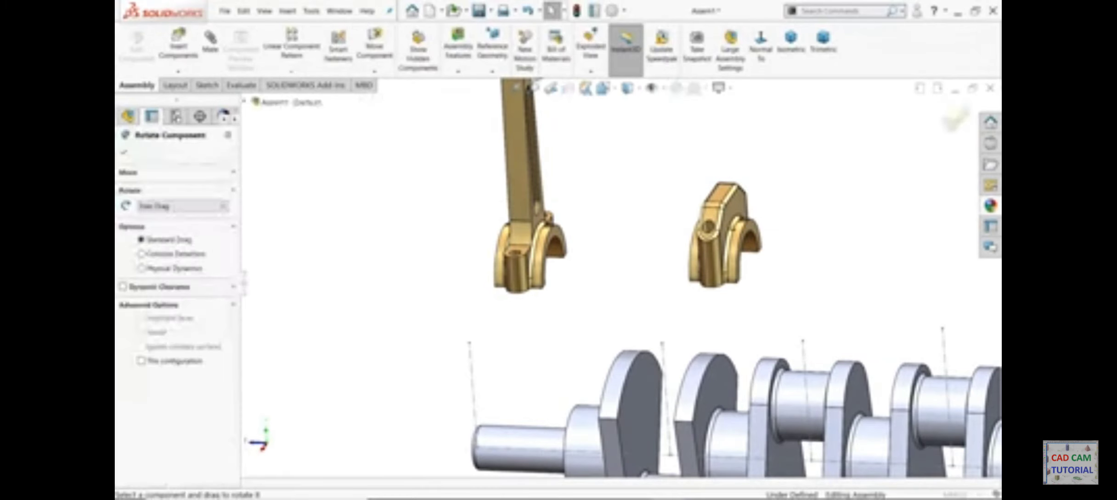
pyautogui.moveTo(726, 239); pyautogui.dragTo(739, 404)
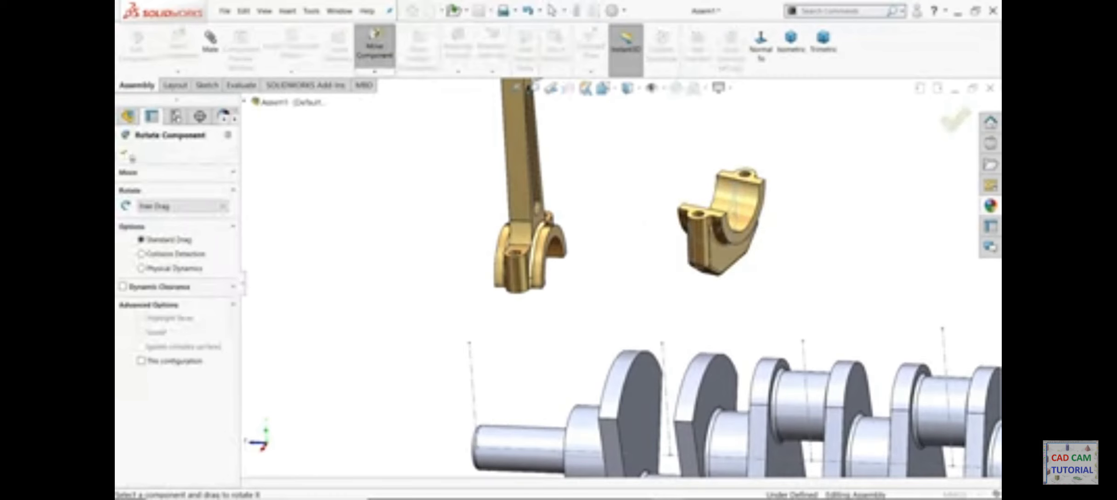
# Mate the cap's near bolt hole concentric with the connecting rod's near bolt hole and pull the cap down below the rod
pyautogui.click(215, 50)
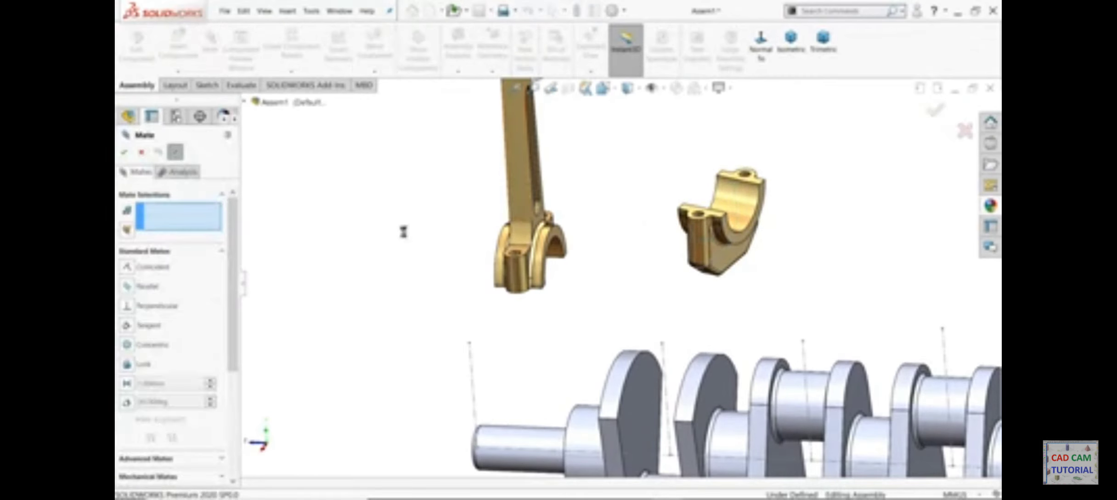
pyautogui.scroll(-4, 574, 239)
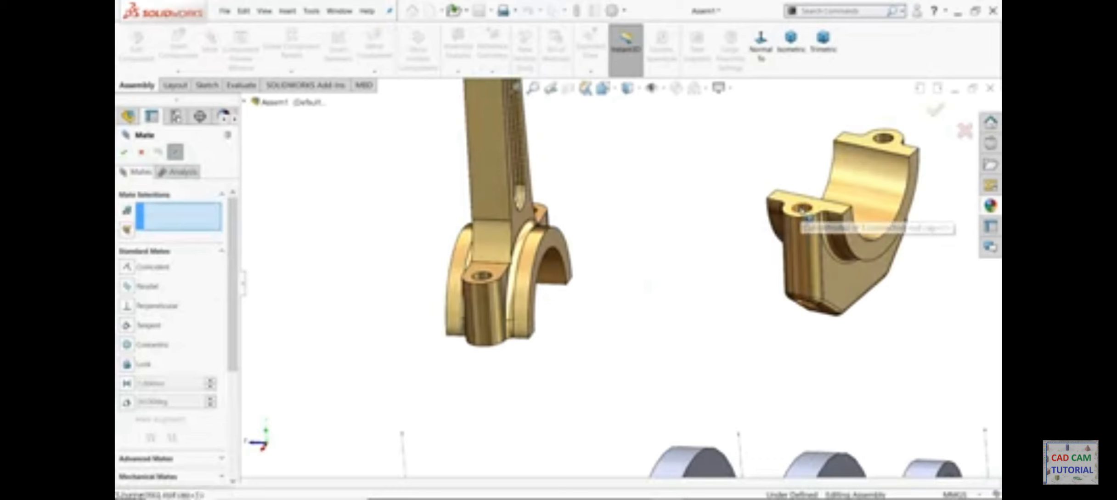
pyautogui.click(805, 214)
pyautogui.click(488, 284)
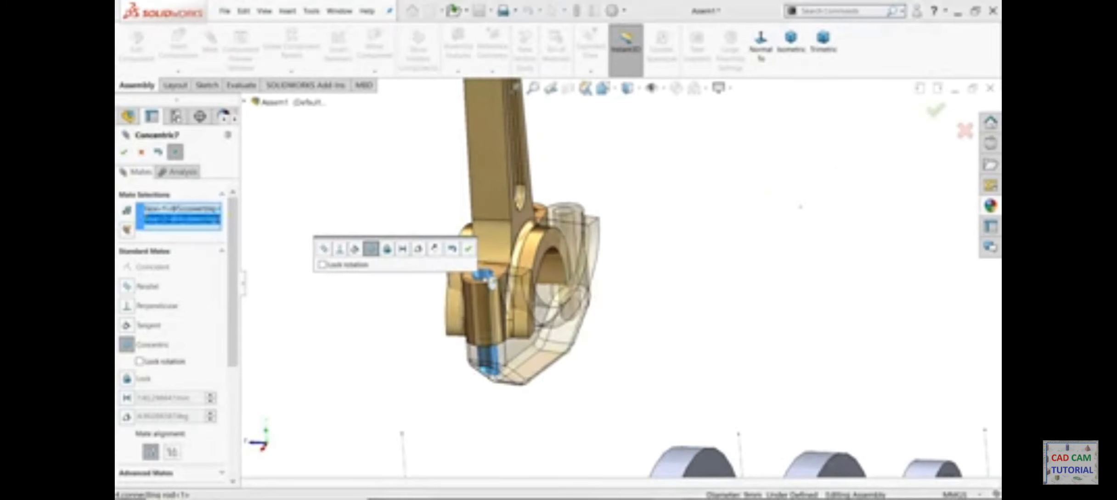
pyautogui.click(469, 249)
pyautogui.moveTo(573, 342); pyautogui.dragTo(557, 477)
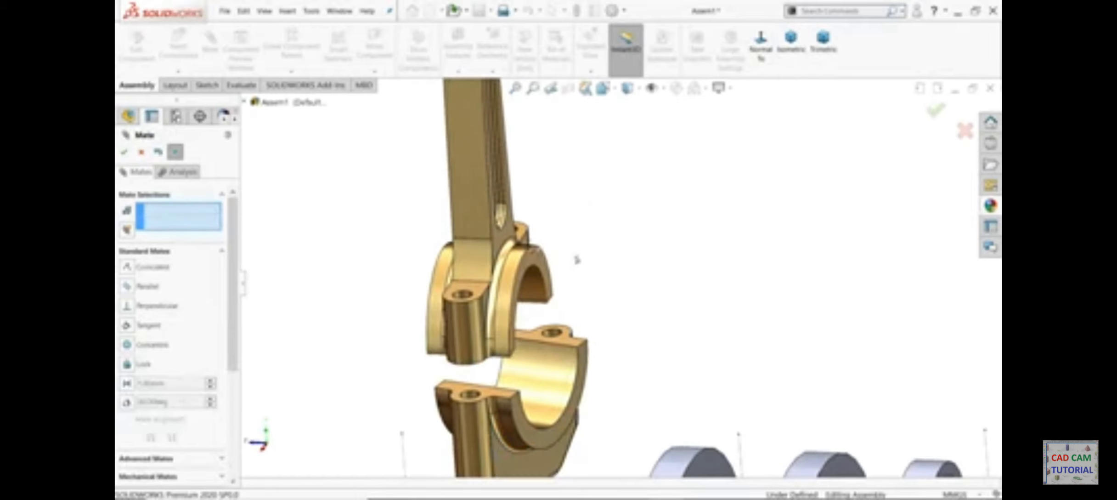
# Mate the connecting rod's far bolt hole concentric with the far bolt hole of the connecting rod cap
pyautogui.moveTo(577, 259); pyautogui.dragTo(555, 262, button='middle')
pyautogui.click(526, 237)
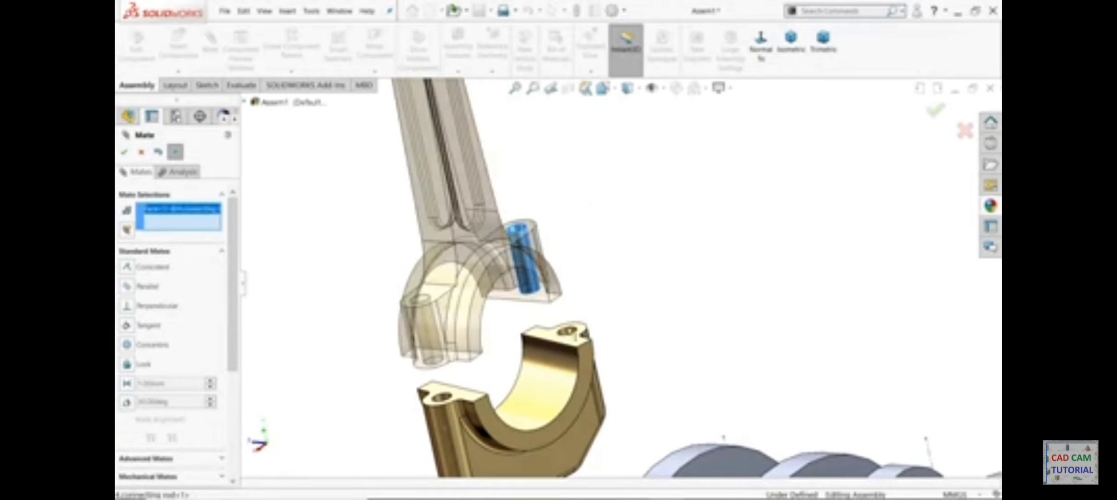
pyautogui.click(578, 339)
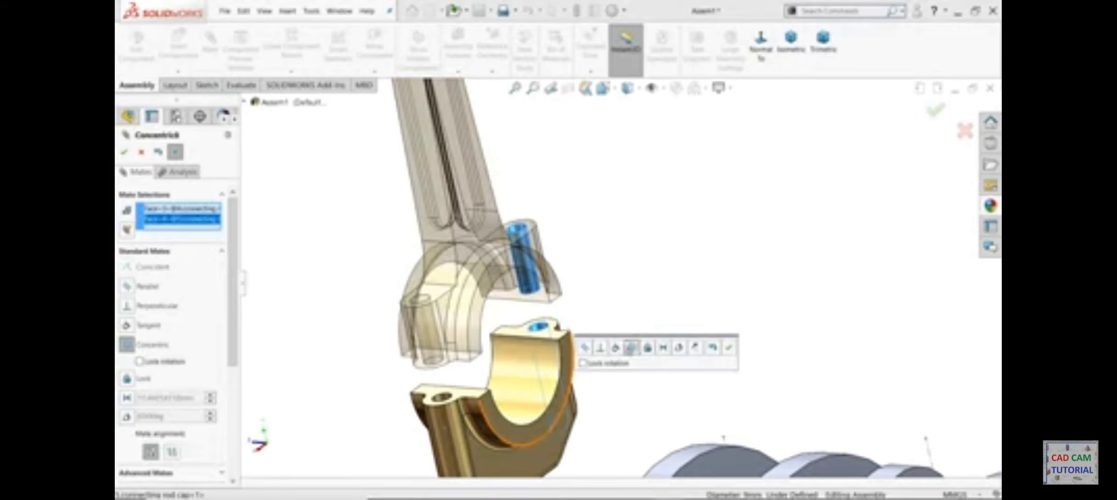
pyautogui.click(727, 348)
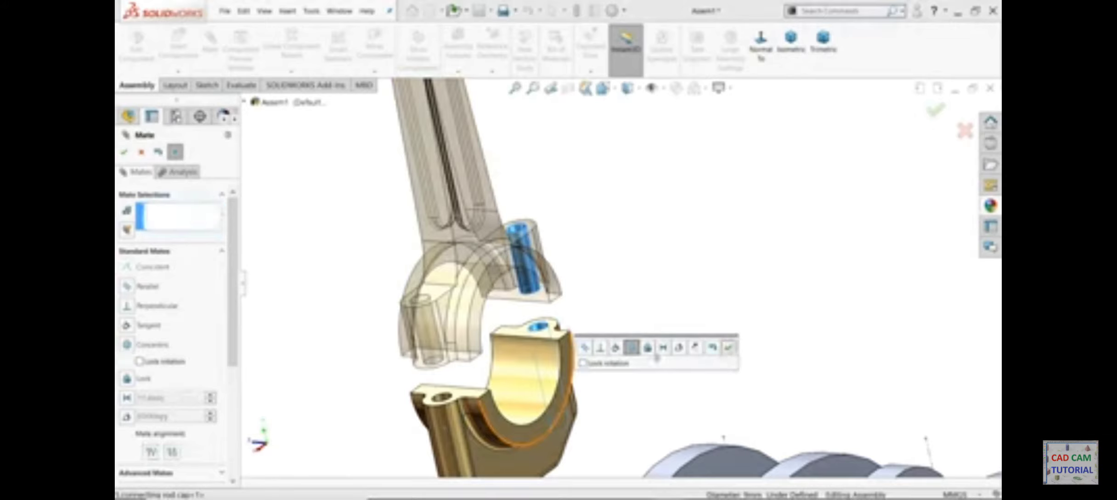
# Mate the connecting rod cap's flat split face coincident with the matching split face of the connecting rod
pyautogui.click(559, 332)
pyautogui.moveTo(624, 322); pyautogui.dragTo(616, 281, button='middle')
pyautogui.scroll(6, 616, 281)
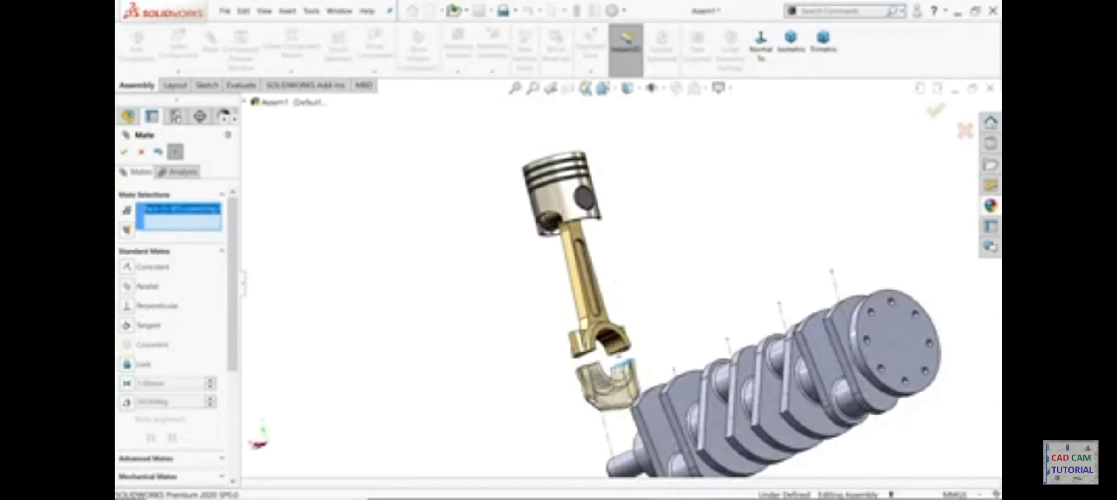
pyautogui.scroll(-7, 619, 355)
pyautogui.scroll(-5, 641, 313)
pyautogui.click(640, 304)
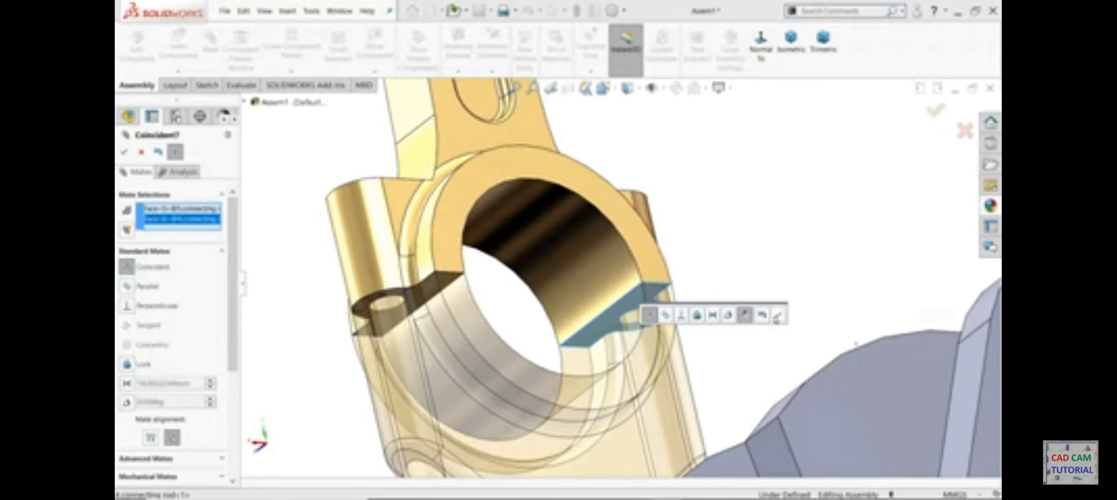
pyautogui.click(777, 316)
# Set up a centered Width mate with the two facing web faces beside the crankshaft's first crankpin as width selections
pyautogui.scroll(8, 735, 278)
pyautogui.scroll(-3, 660, 252)
pyautogui.moveTo(597, 271); pyautogui.dragTo(623, 284, button='middle')
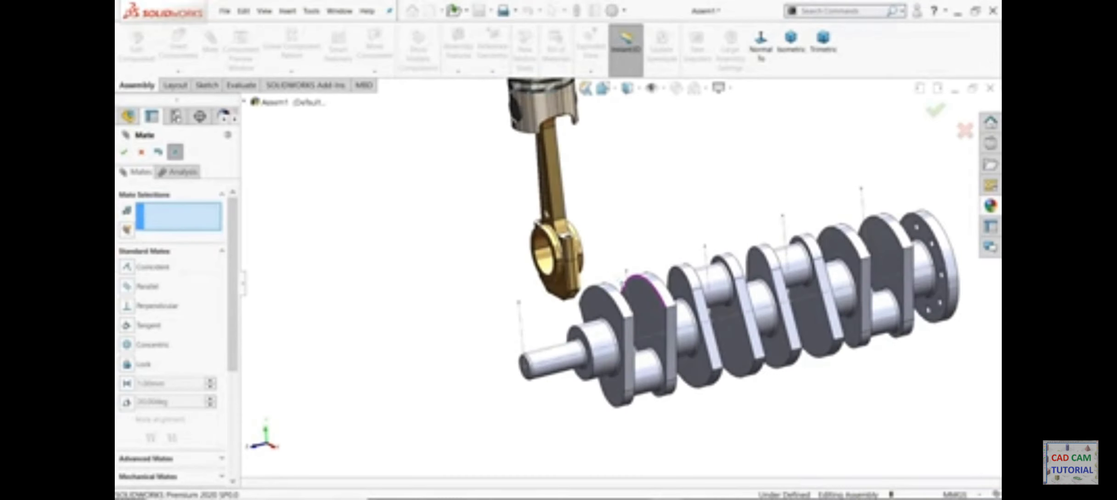
pyautogui.click(221, 251)
pyautogui.click(172, 270)
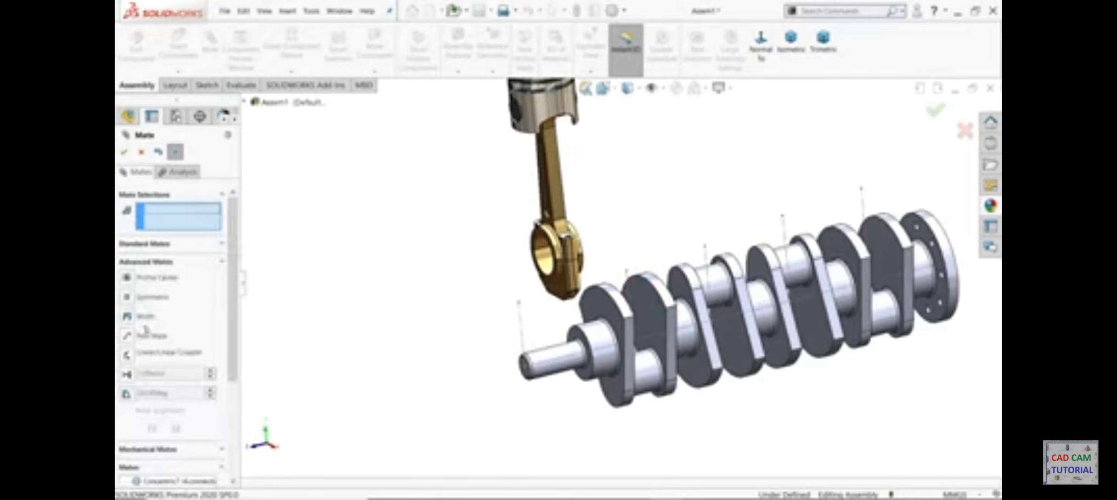
pyautogui.click(131, 316)
pyautogui.scroll(-3, 642, 315)
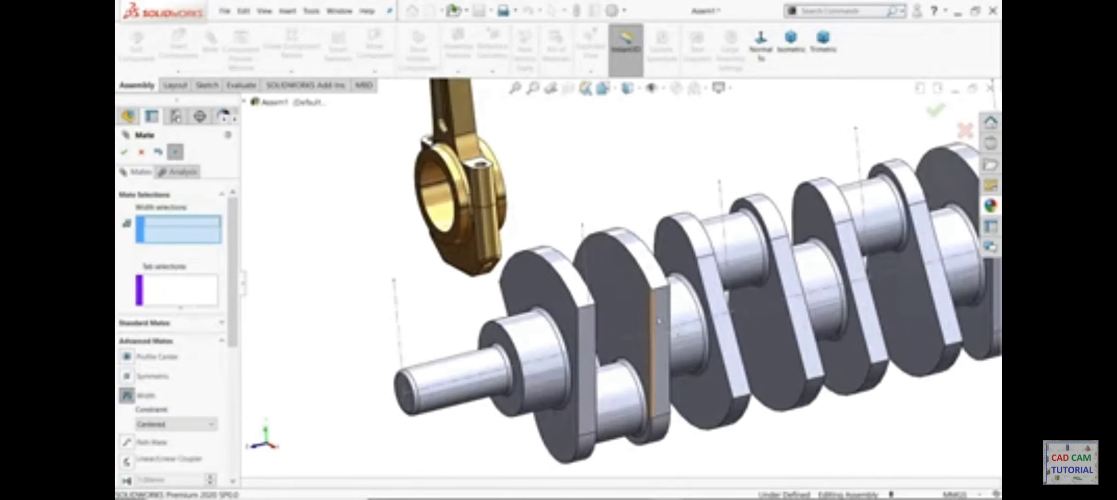
pyautogui.click(616, 304)
pyautogui.moveTo(617, 305); pyautogui.dragTo(579, 306, button='middle')
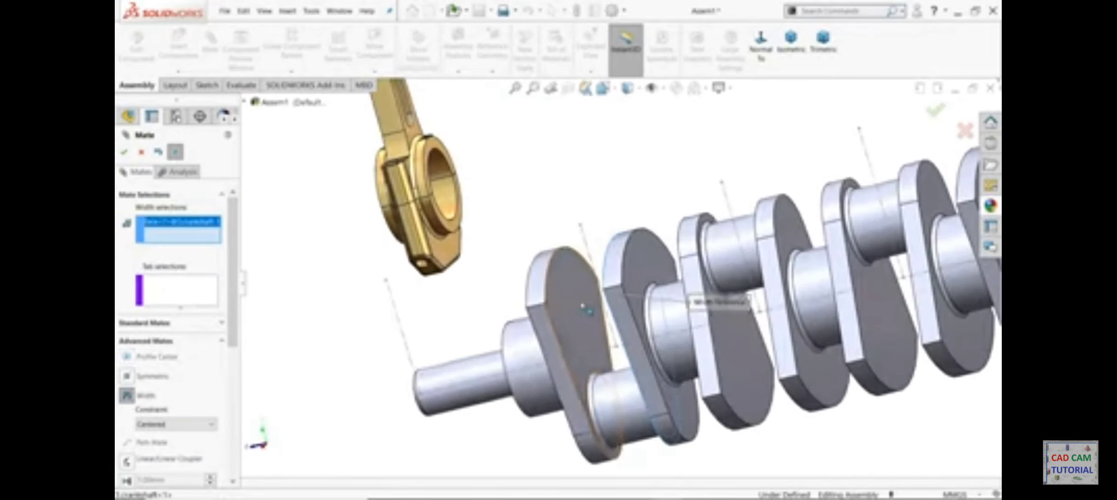
pyautogui.click(574, 305)
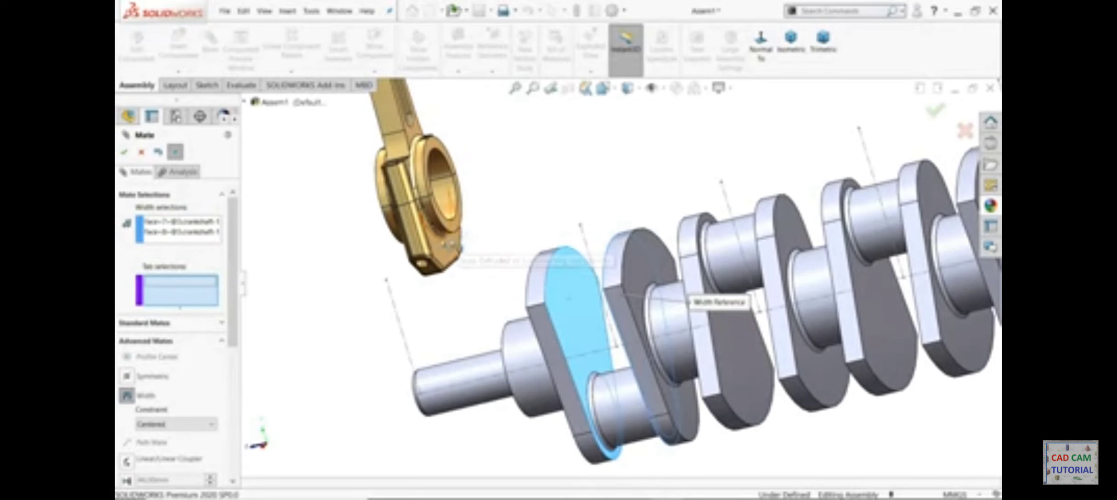
# Add the connecting rod's two opposite shank side faces as tab selections and apply the centered Width mate
pyautogui.scroll(-2, 443, 189)
pyautogui.scroll(3, 444, 188)
pyautogui.scroll(-3, 606, 152)
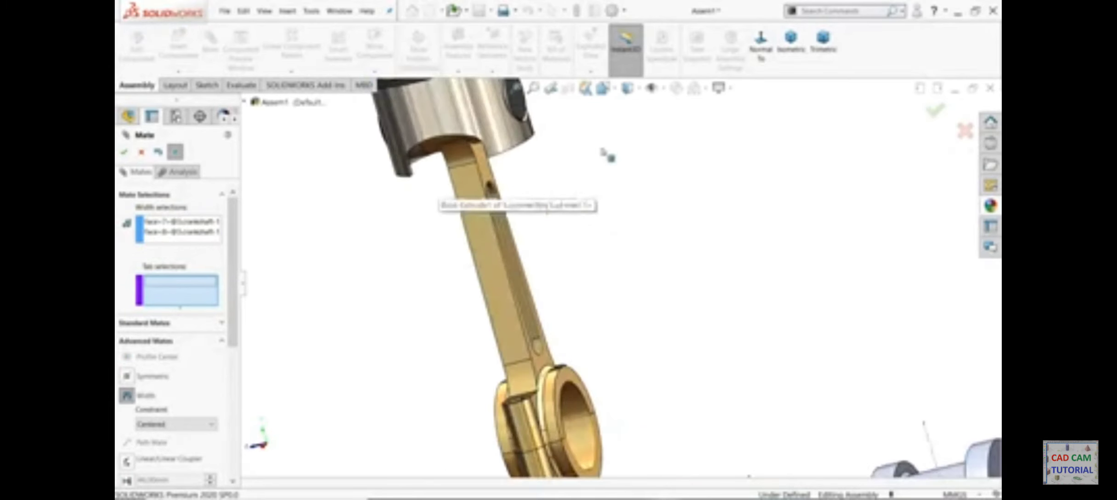
pyautogui.scroll(-2, 543, 367)
pyautogui.click(545, 366)
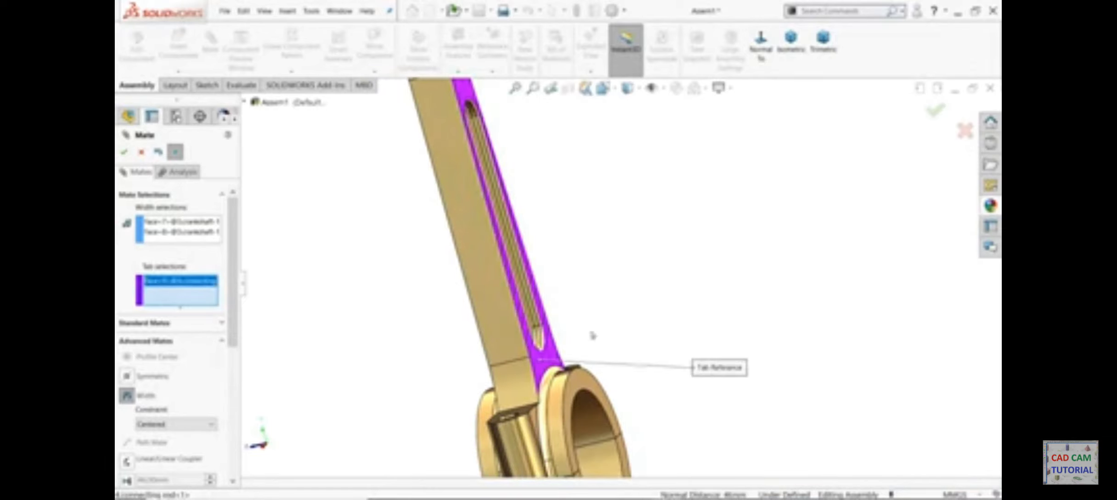
pyautogui.scroll(3, 593, 332)
pyautogui.scroll(-2, 707, 303)
pyautogui.scroll(-2, 720, 312)
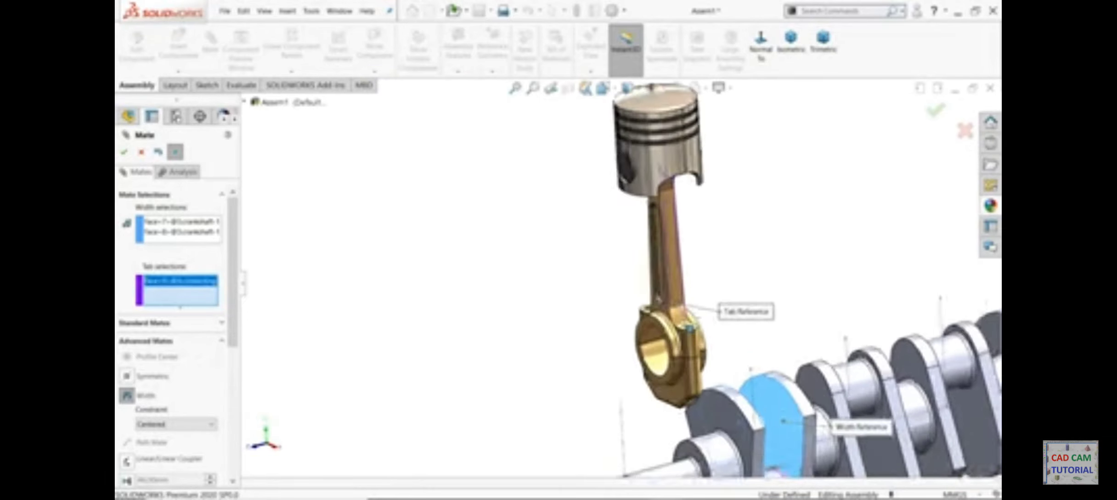
pyautogui.click(665, 308)
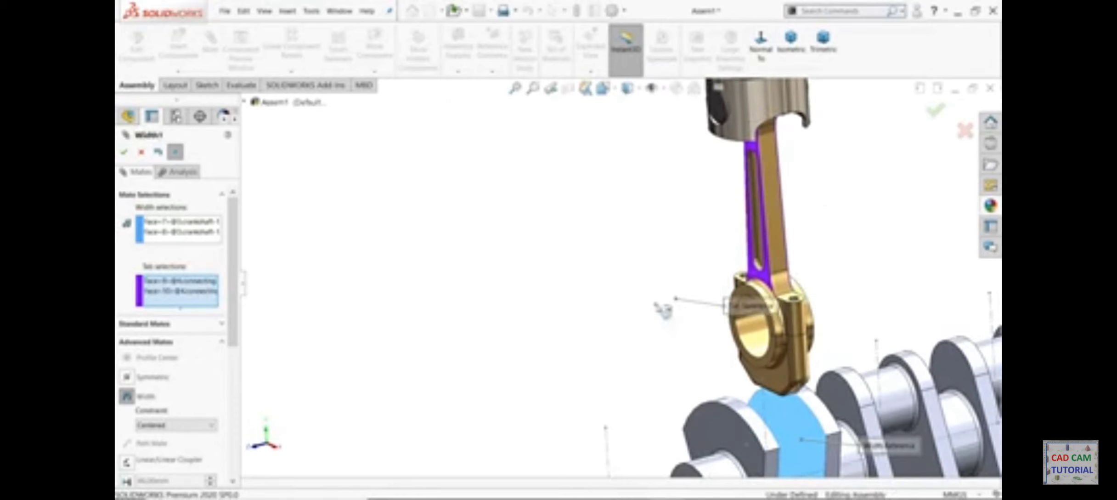
pyautogui.scroll(3, 703, 339)
pyautogui.scroll(-2, 788, 402)
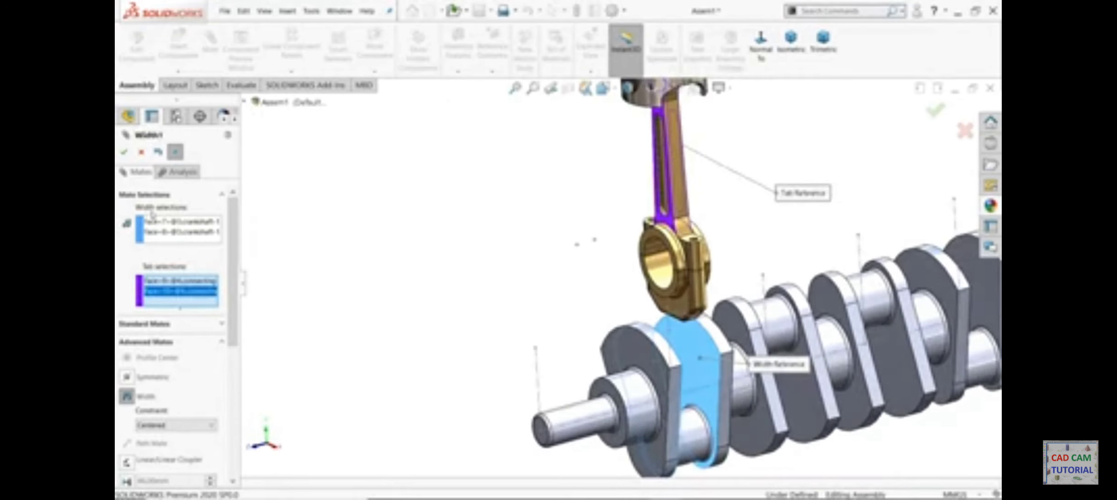
pyautogui.click(124, 153)
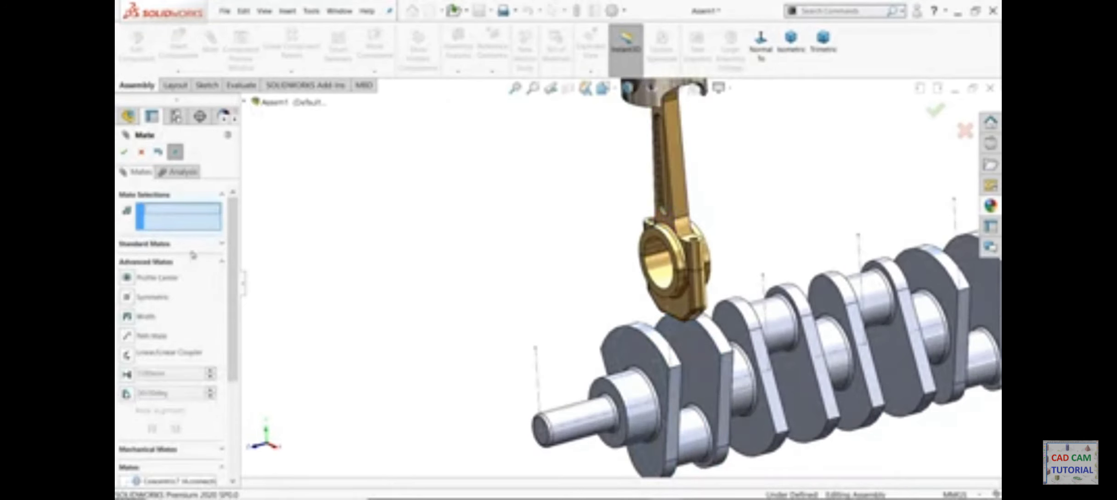
# Mate the big-end bore of the connecting rod and cap concentric with the crankshaft's first crankpin
pyautogui.click(213, 262)
pyautogui.click(205, 251)
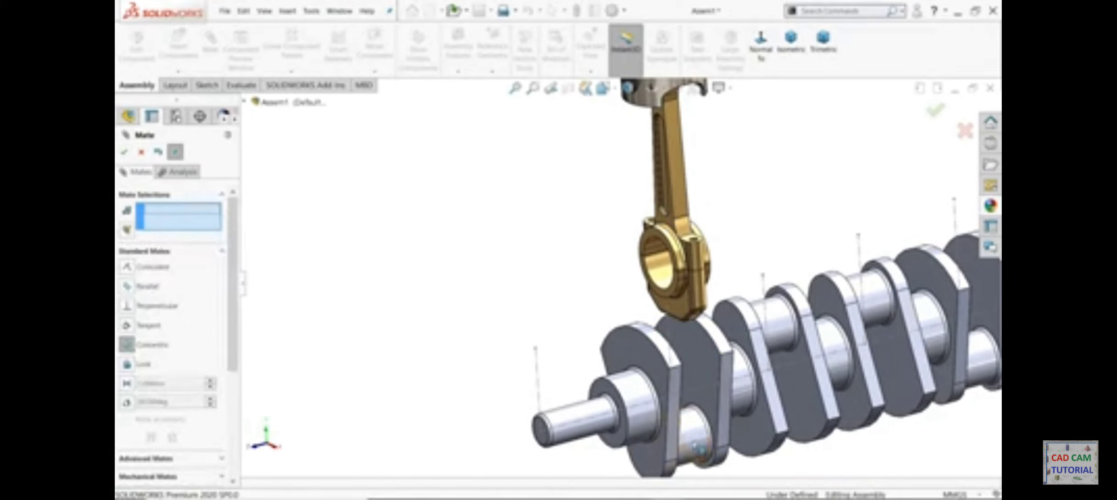
pyautogui.click(699, 448)
pyautogui.click(664, 278)
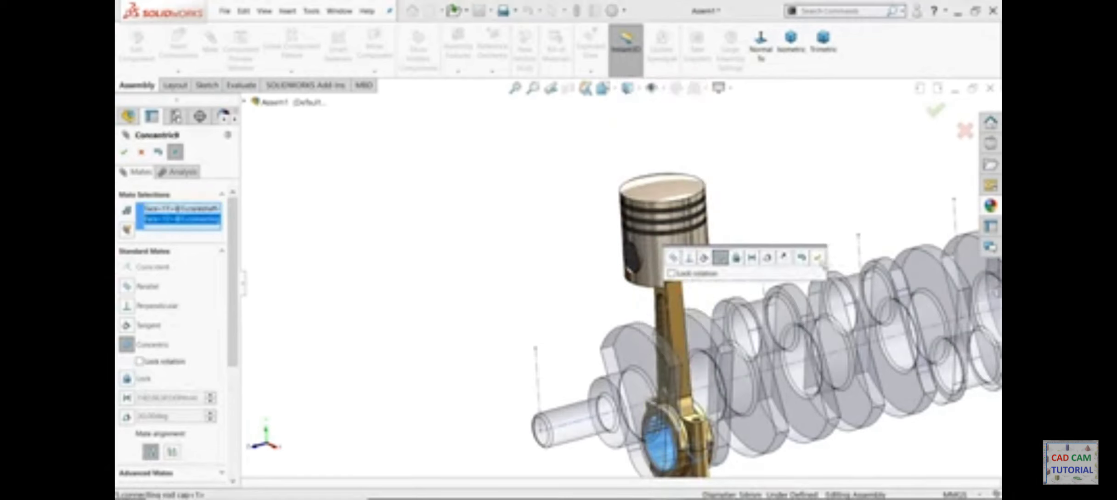
pyautogui.click(818, 258)
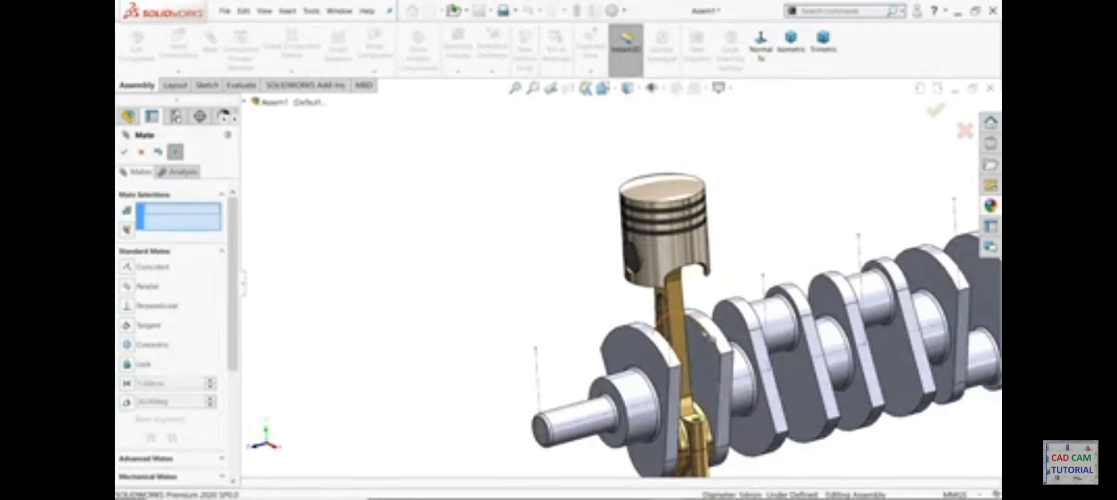
# Shift the piston freely, mate its outer cylindrical face concentric with the vertical sketch line at the first crankpin, and finish mating
pyautogui.scroll(2, 634, 253)
pyautogui.scroll(-4, 635, 253)
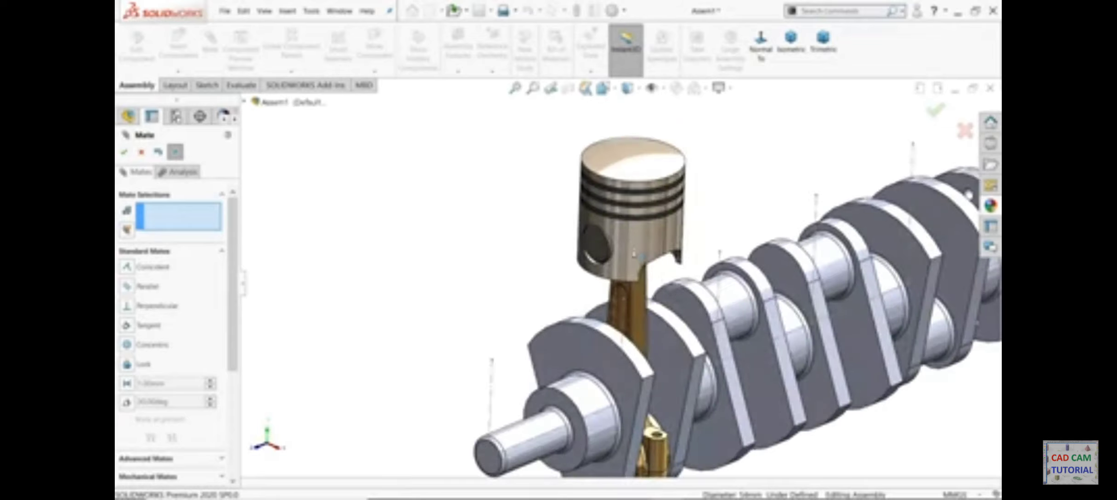
pyautogui.moveTo(634, 254); pyautogui.dragTo(673, 242)
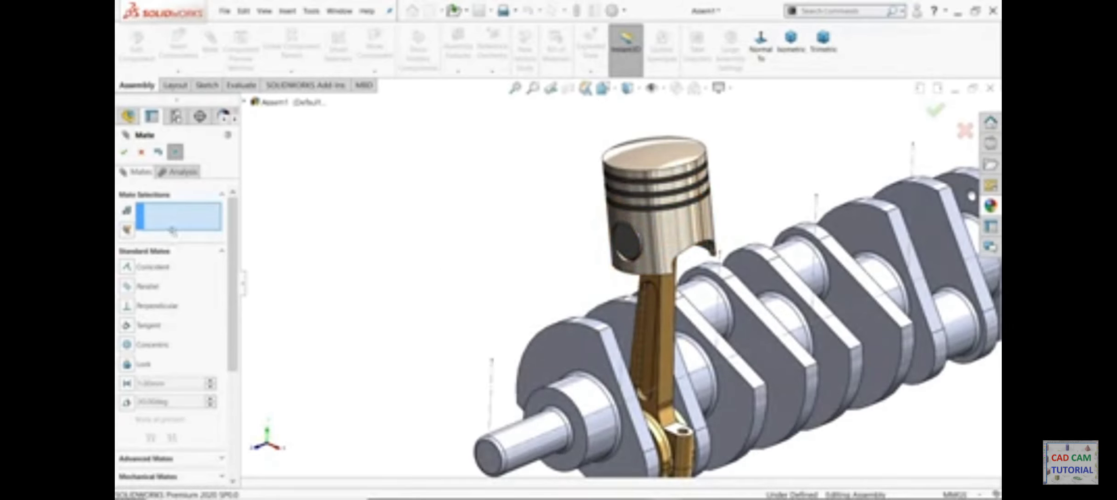
pyautogui.click(676, 236)
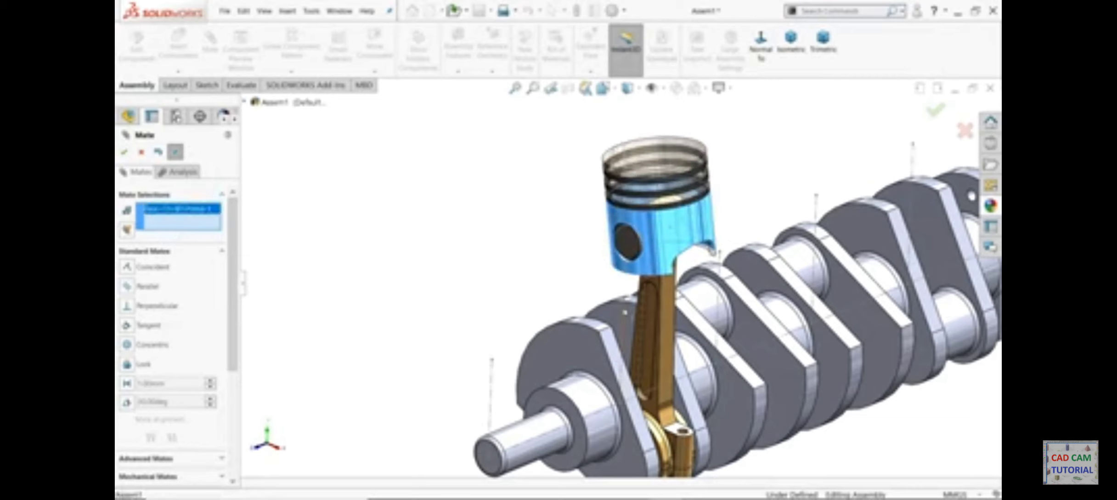
pyautogui.click(624, 314)
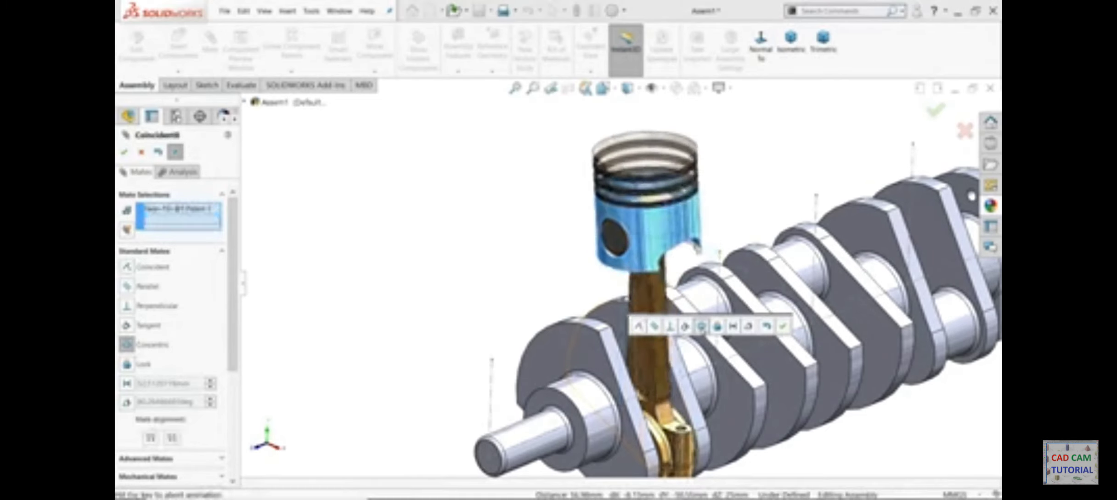
pyautogui.click(702, 326)
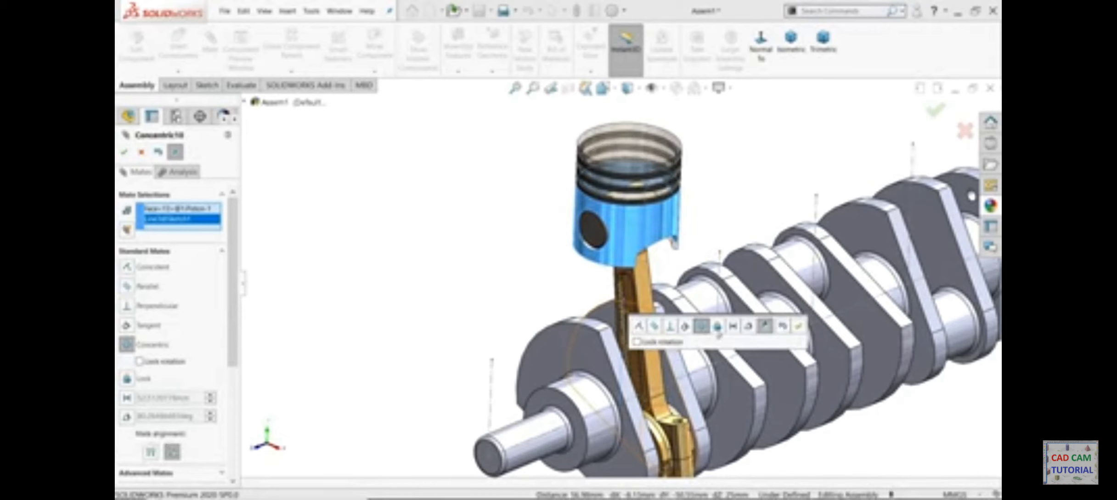
pyautogui.click(799, 326)
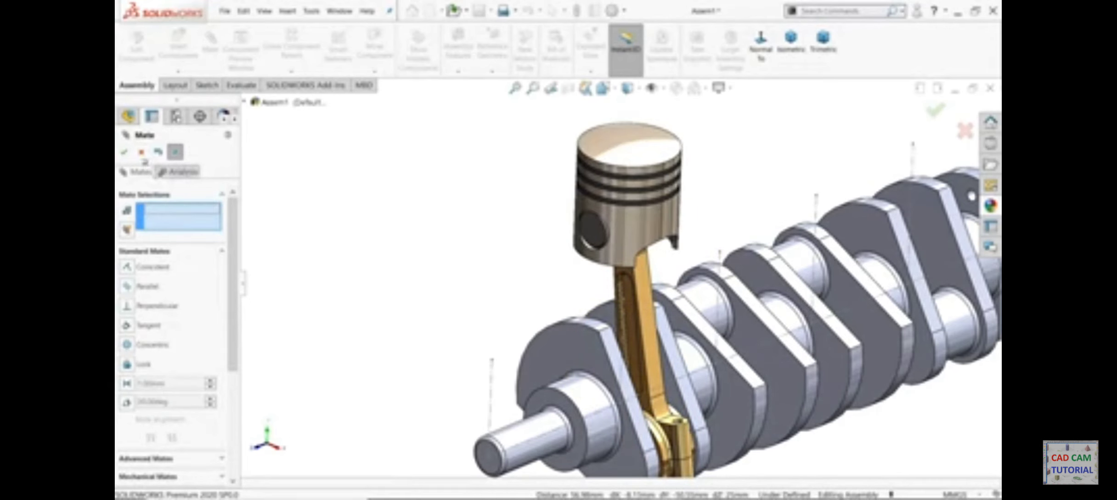
pyautogui.press('Escape')
# Turn the crankshaft freely to check how the piston and connecting rod move with it
pyautogui.scroll(6, 716, 357)
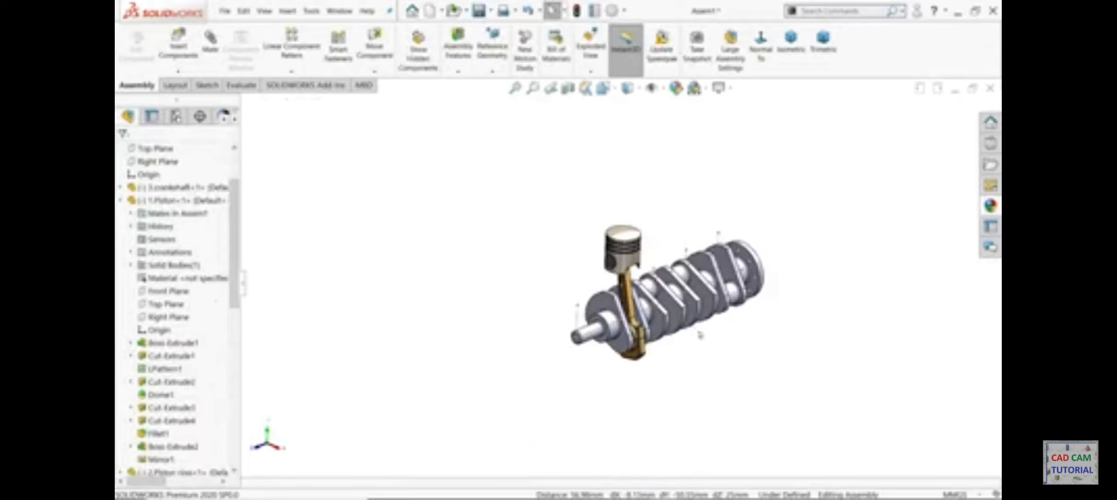
pyautogui.scroll(-3, 701, 335)
pyautogui.moveTo(528, 285); pyautogui.dragTo(649, 370)
pyautogui.click(649, 371)
pyautogui.press('f')
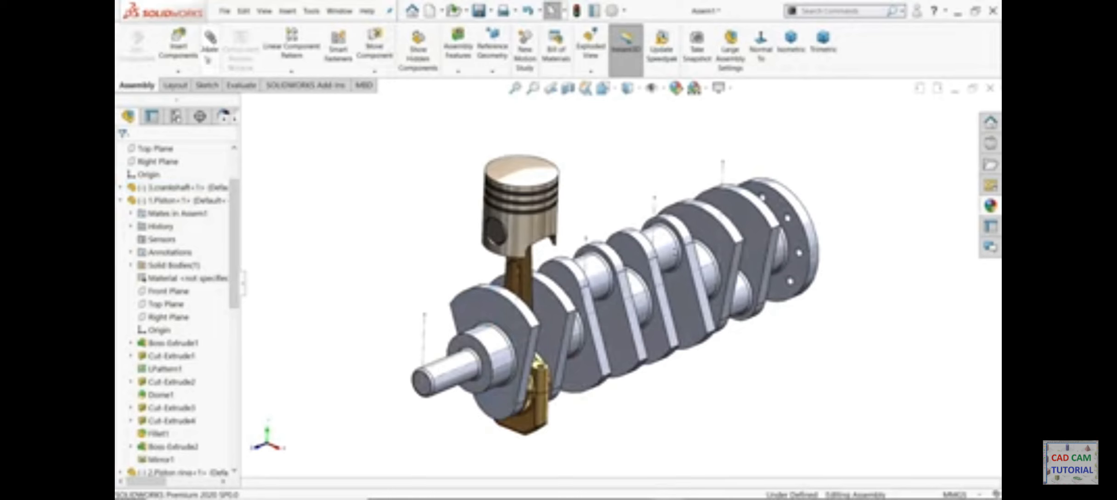
# Collapse the piston component's expanded feature list in the assembly tree
pyautogui.click(178, 72)
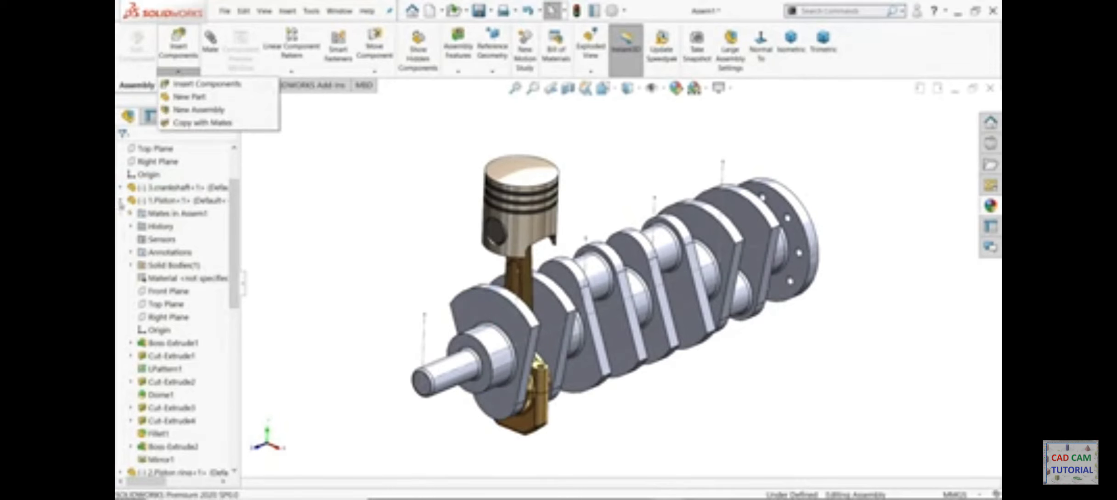
pyautogui.click(120, 202)
pyautogui.click(120, 226)
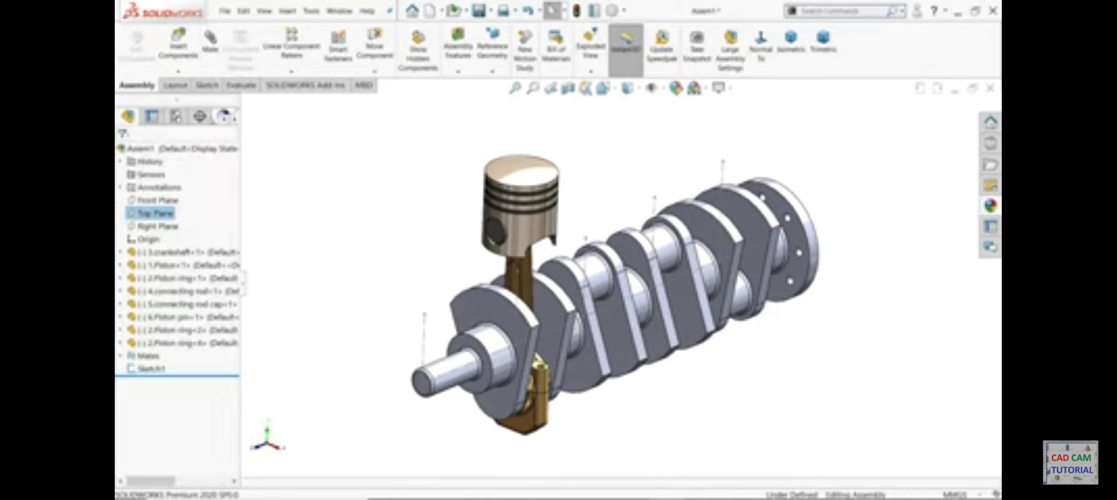
# Start Copy with Mates and select the piston, its three piston rings and the piston pin as components to copy
pyautogui.click(179, 72)
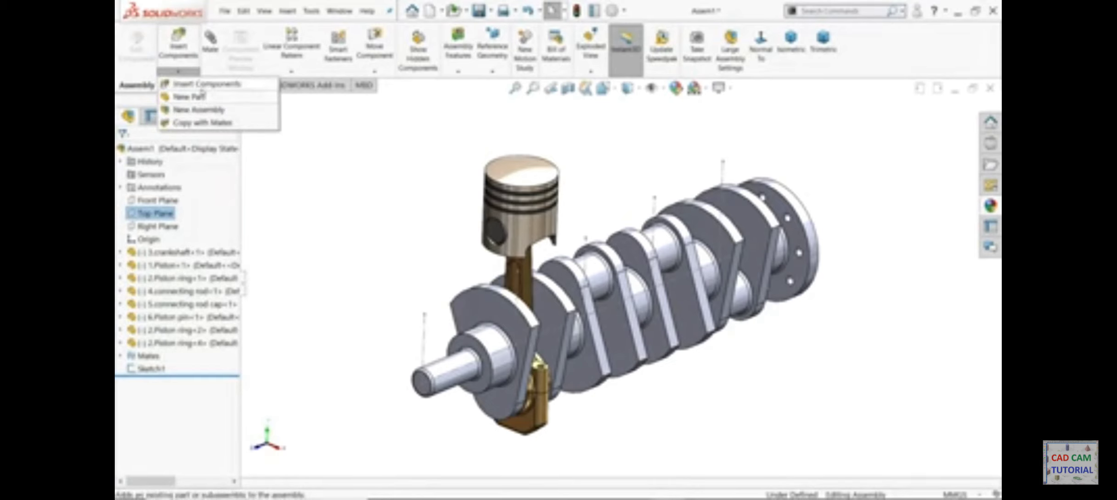
pyautogui.click(197, 122)
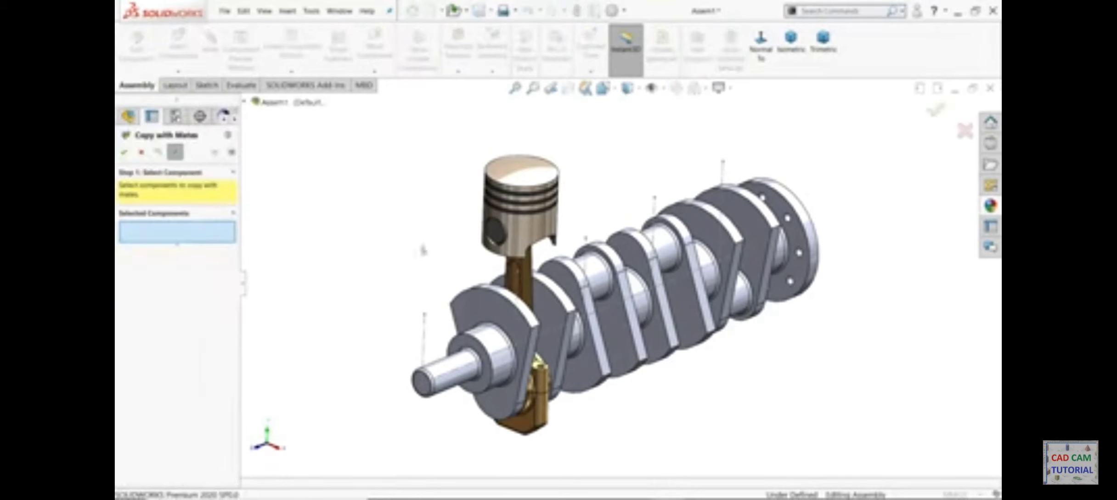
pyautogui.scroll(-5, 552, 239)
pyautogui.click(581, 228)
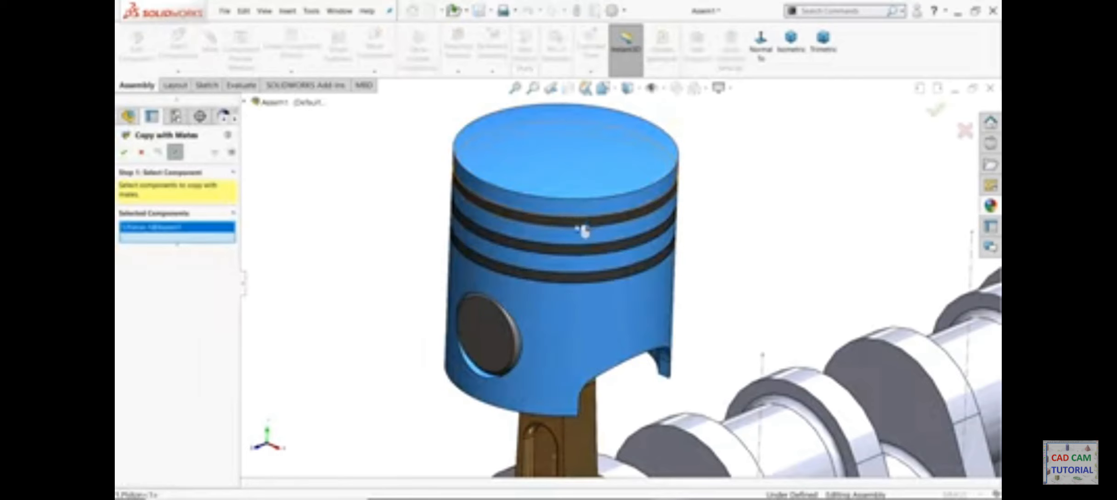
pyautogui.click(582, 226)
pyautogui.click(579, 250)
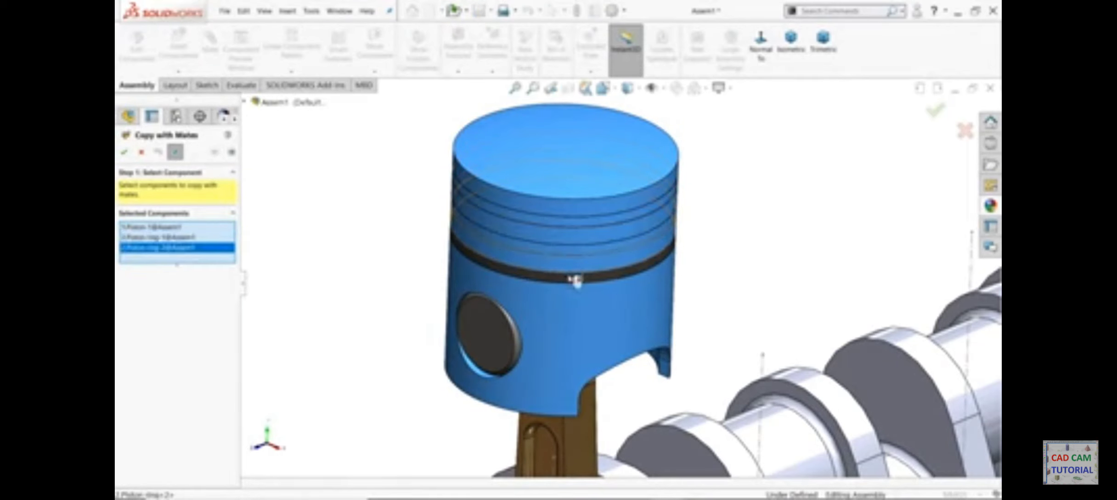
pyautogui.click(575, 283)
pyautogui.click(504, 343)
# Add the connecting rod and its cap to the components being copied and proceed to the mate references
pyautogui.scroll(5, 604, 386)
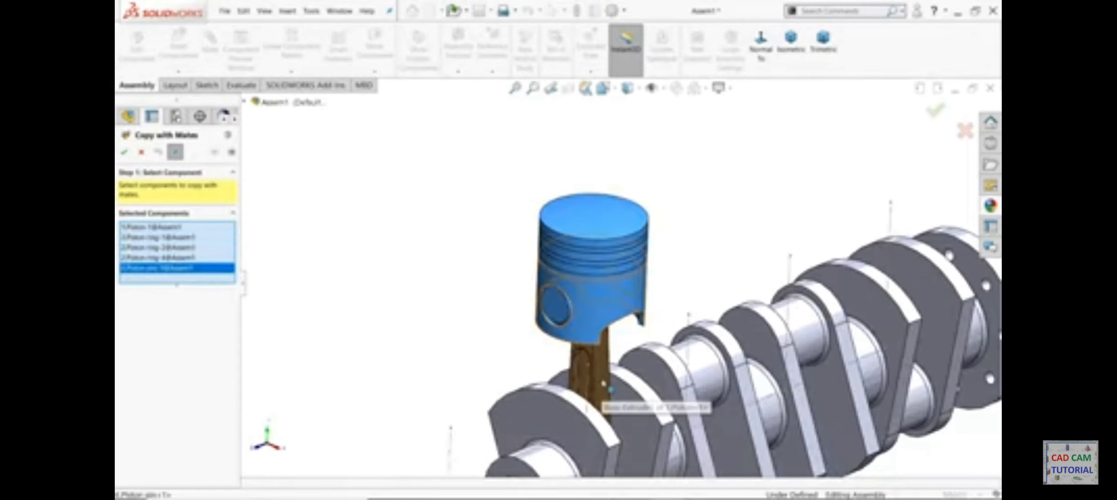
pyautogui.click(604, 386)
pyautogui.scroll(3, 616, 395)
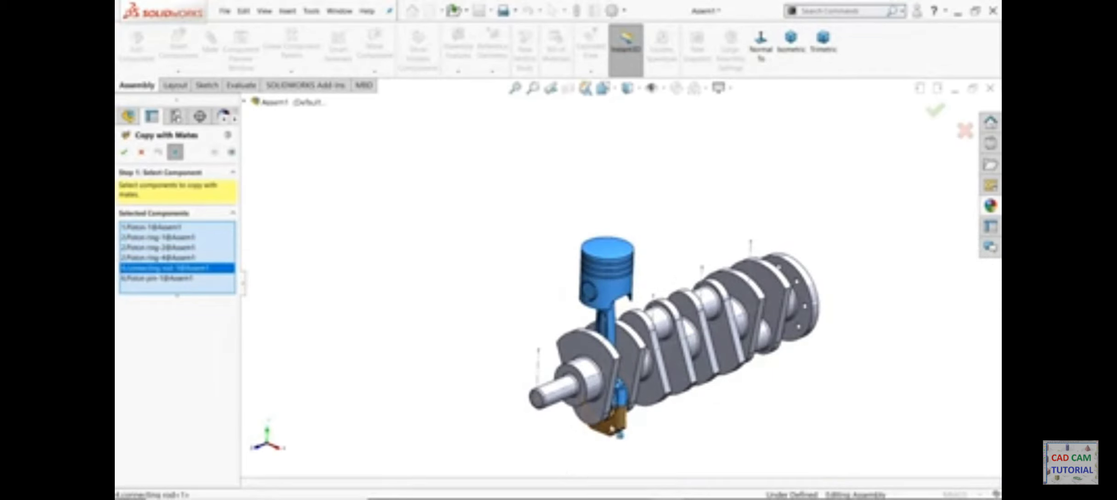
pyautogui.click(621, 435)
pyautogui.moveTo(672, 425); pyautogui.dragTo(641, 416, button='middle')
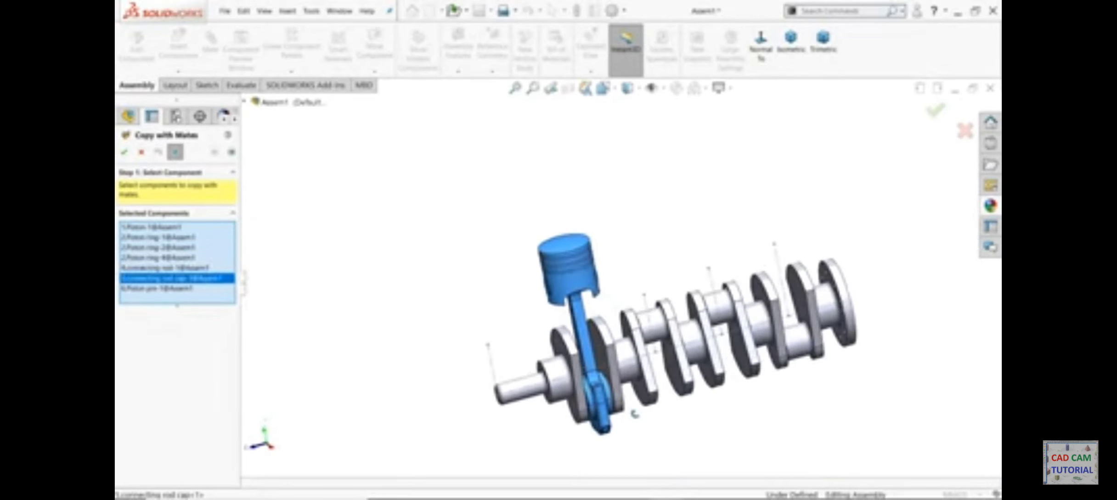
pyautogui.scroll(-5, 652, 409)
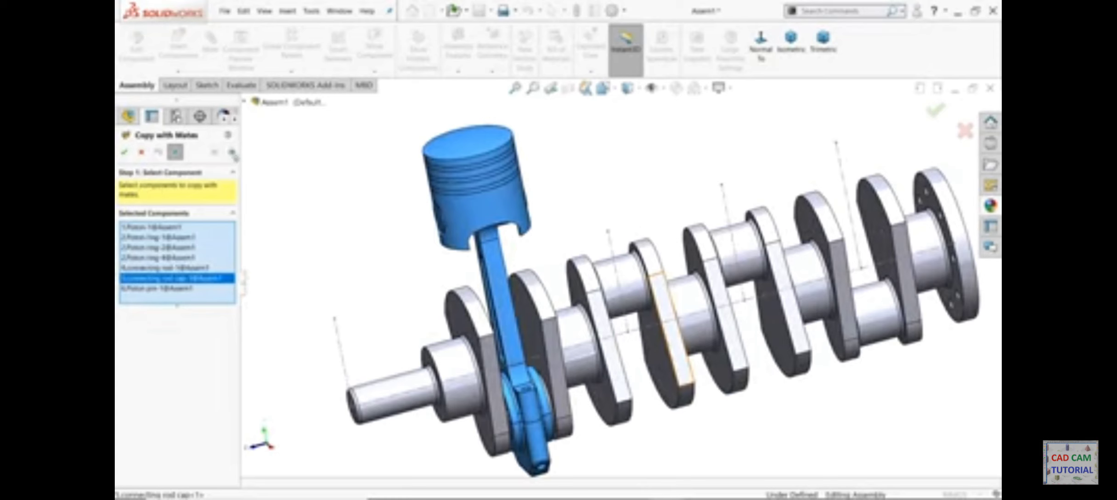
pyautogui.click(233, 154)
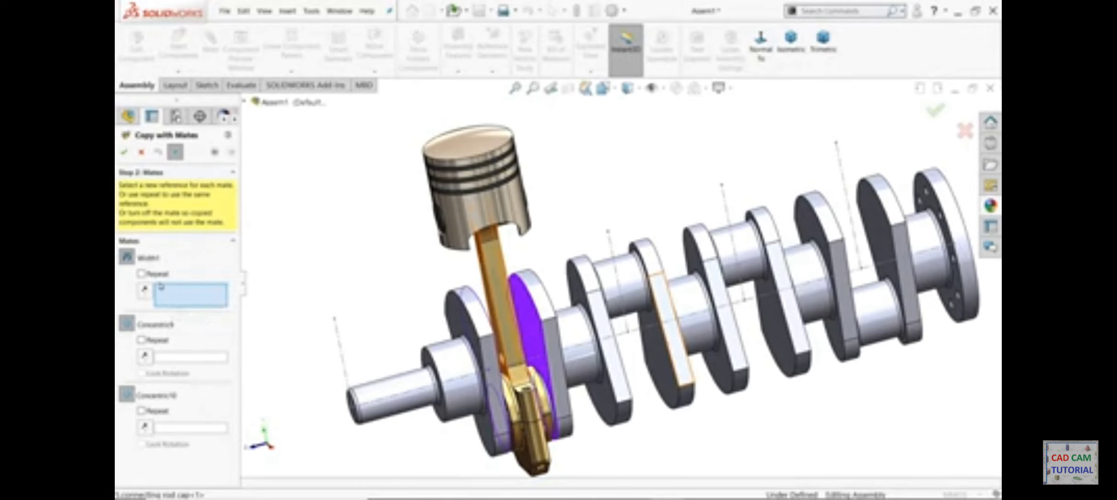
# Set the copy's width mate references to the two crank web faces on either side of the second crankpin
pyautogui.scroll(-3, 669, 425)
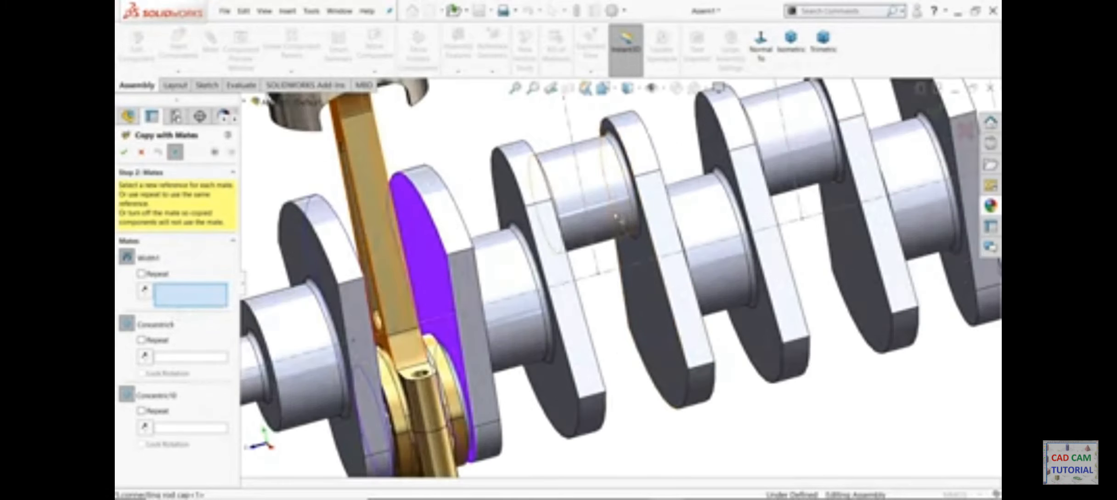
pyautogui.click(666, 338)
pyautogui.moveTo(616, 381); pyautogui.dragTo(582, 378, button='middle')
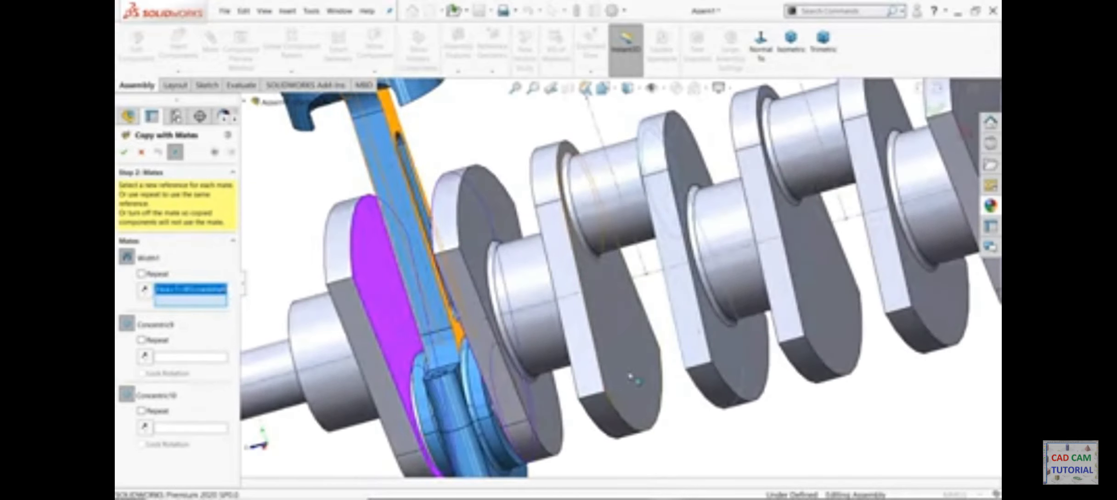
pyautogui.click(629, 371)
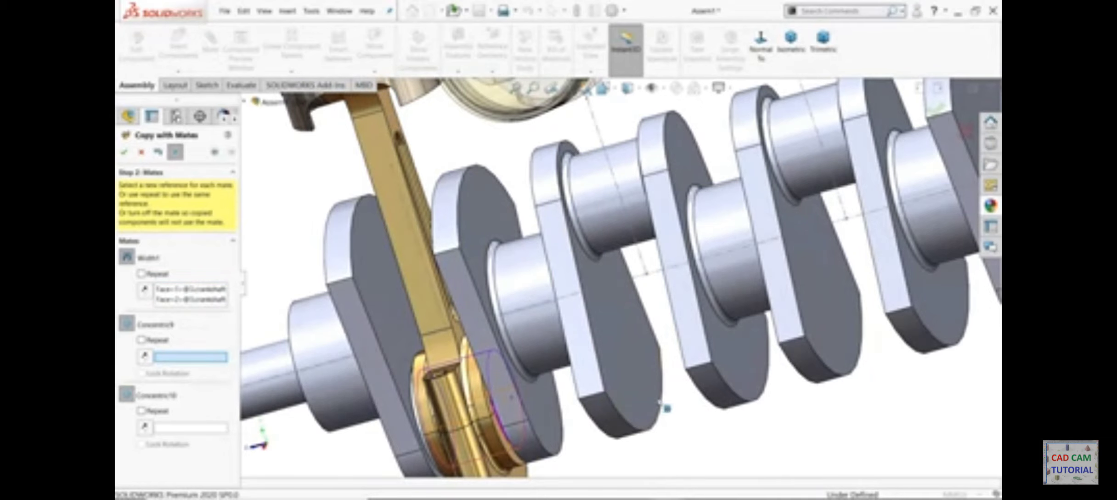
# Reference the second crankpin and its vertical sketch line for the copy's concentric mates and place the second piston set
pyautogui.press('f')
pyautogui.moveTo(682, 422); pyautogui.dragTo(698, 399, button='middle')
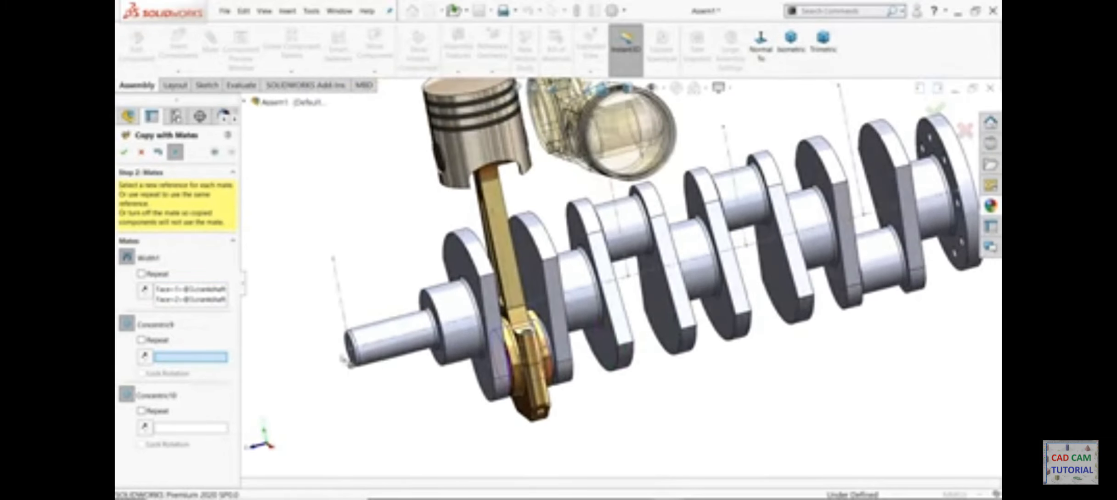
pyautogui.click(641, 256)
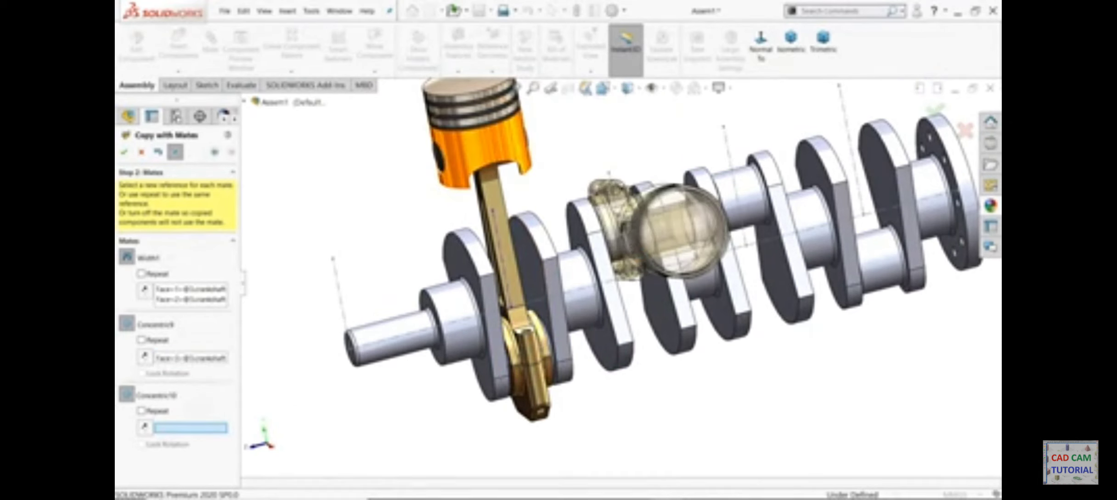
pyautogui.click(610, 176)
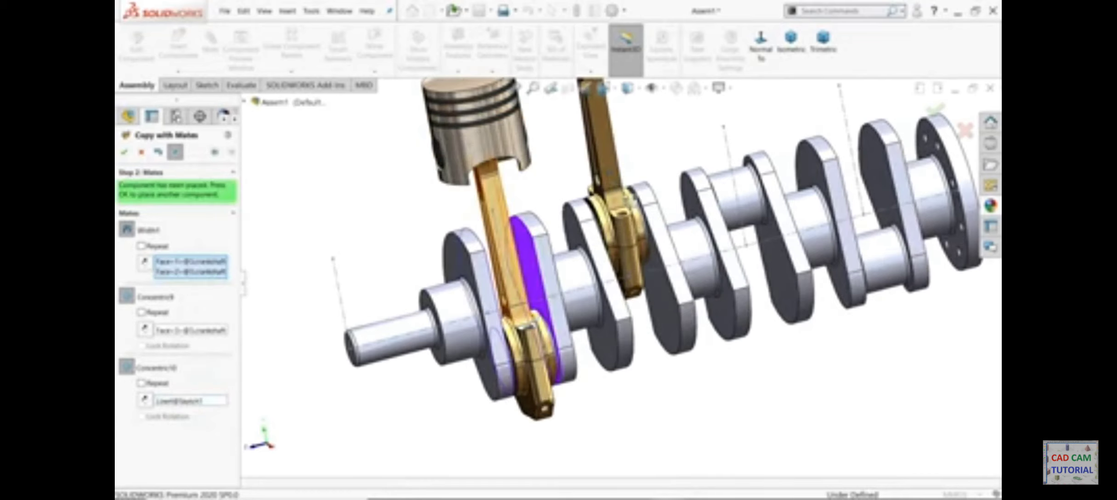
pyautogui.scroll(5, 631, 219)
pyautogui.scroll(-3, 631, 220)
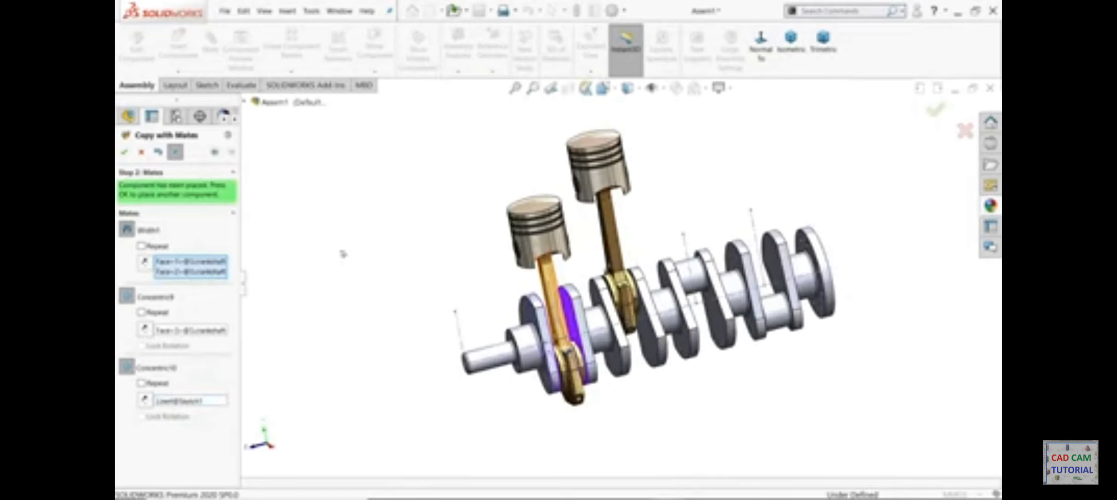
pyautogui.click(125, 152)
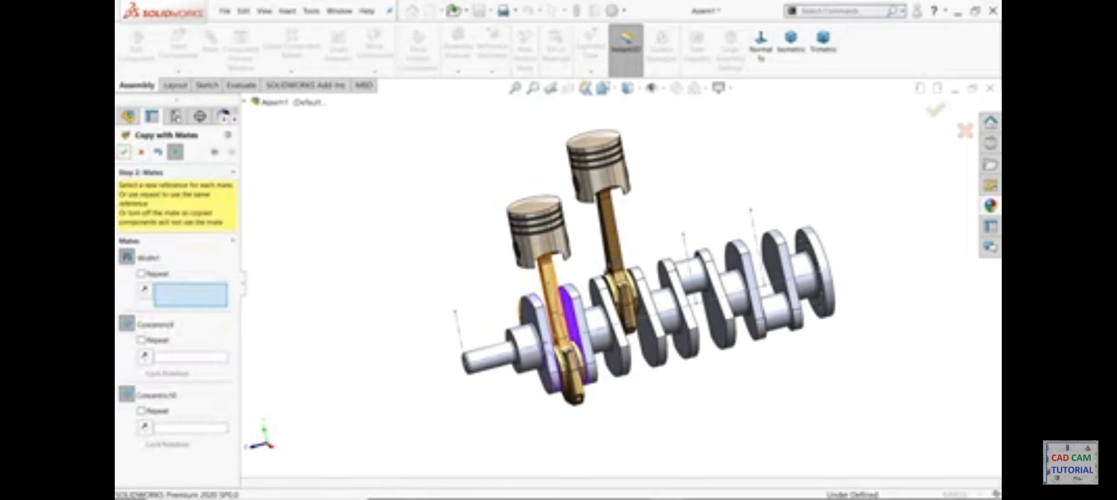
# Set the next copy's width mate references to the two crank web faces around the third crankpin
pyautogui.scroll(-3, 680, 351)
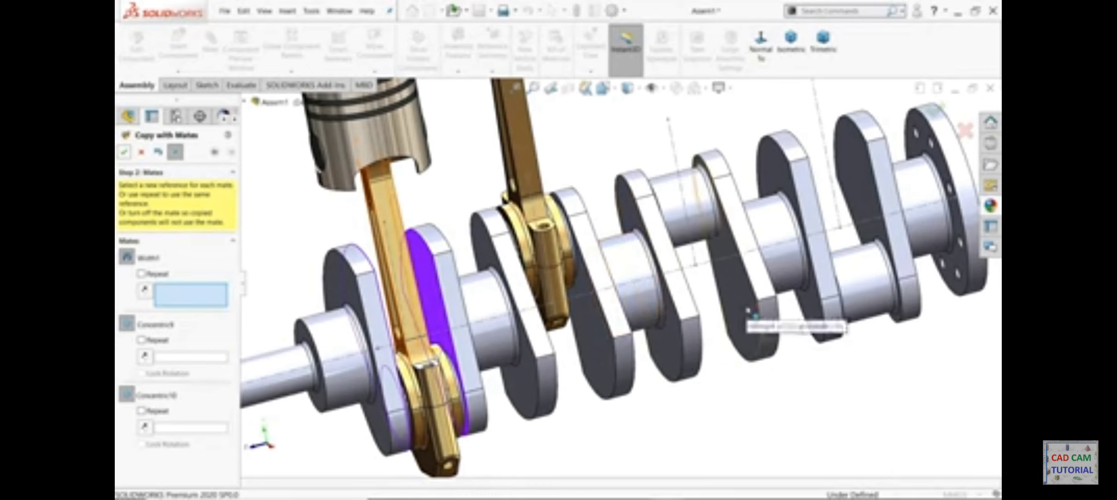
pyautogui.click(734, 332)
pyautogui.moveTo(713, 361); pyautogui.dragTo(693, 386, button='middle')
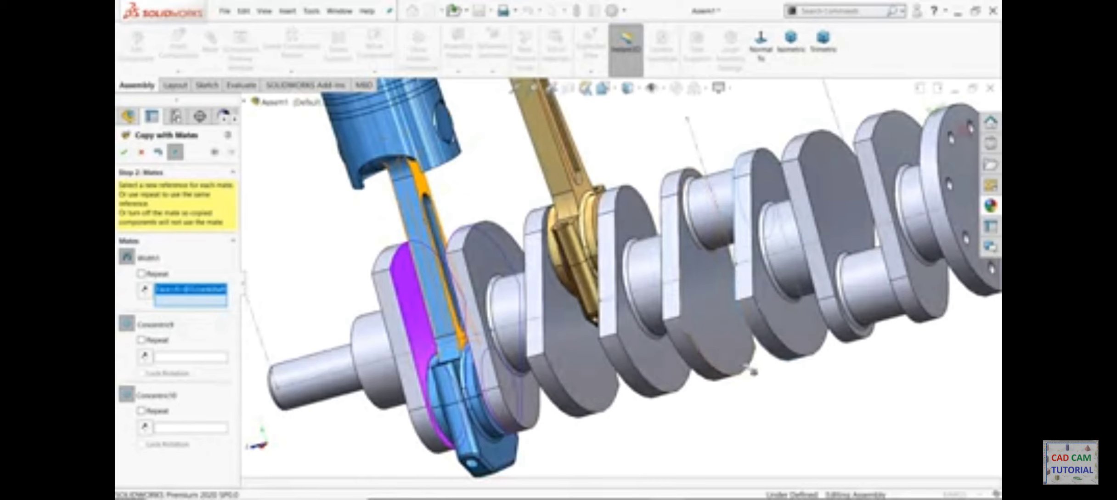
pyautogui.click(728, 343)
pyautogui.rightClick(703, 356)
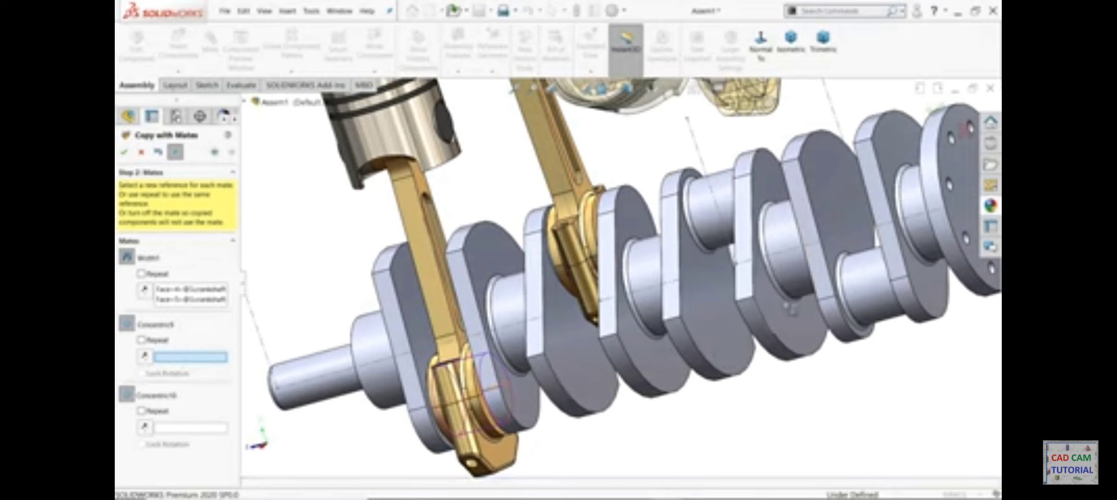
# Reference the third crankpin and its vertical sketch line for the concentric mates and place the third piston set
pyautogui.click(715, 212)
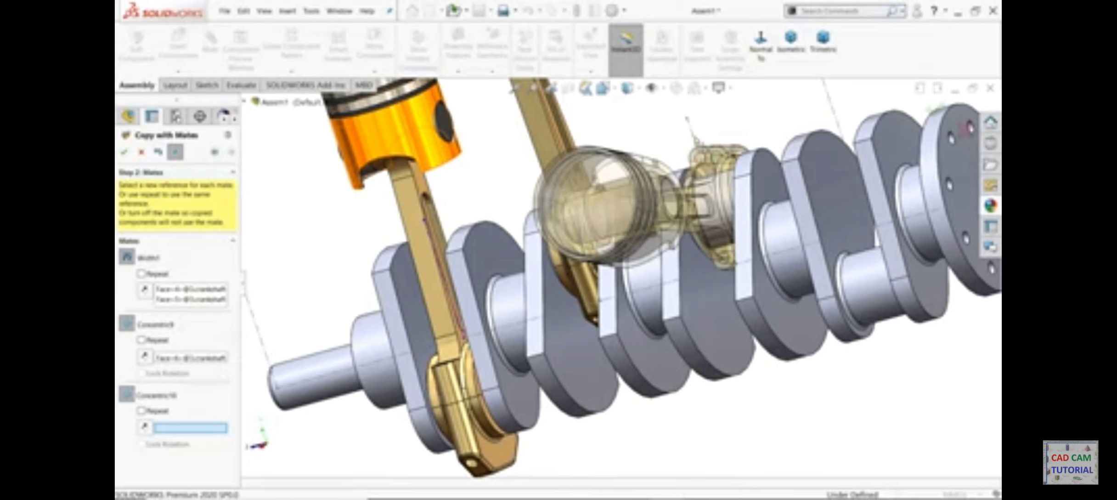
pyautogui.click(692, 131)
pyautogui.press('f')
pyautogui.moveTo(698, 328); pyautogui.dragTo(754, 330, button='middle')
pyautogui.scroll(-2, 621, 226)
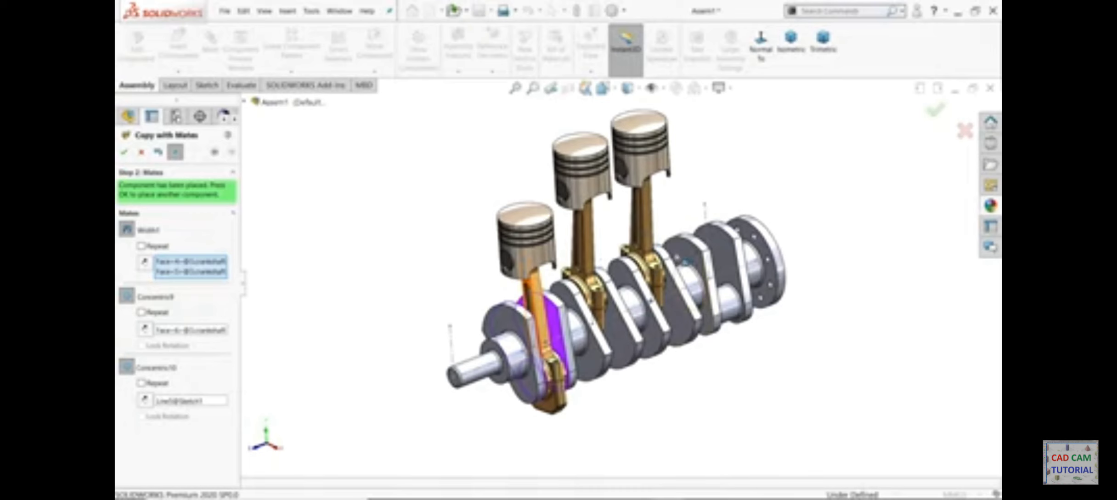
pyautogui.click(124, 153)
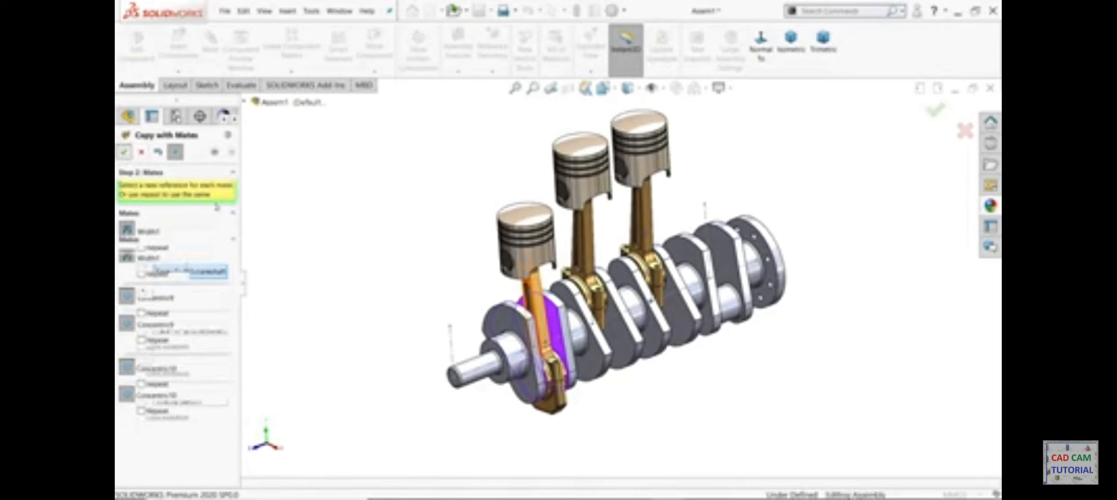
# Set the last copy's width mate references to the two crank web faces around the fourth crankpin
pyautogui.scroll(-5, 715, 327)
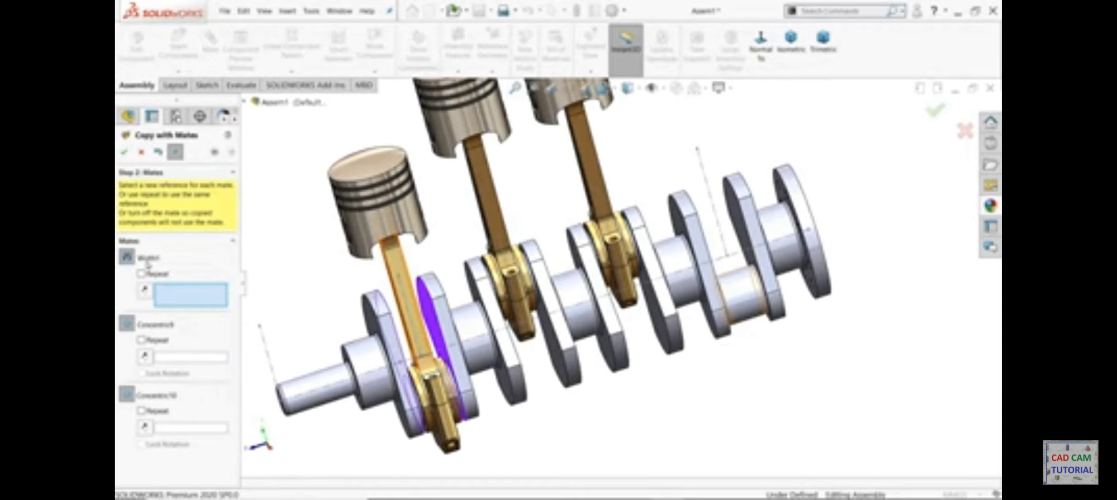
pyautogui.scroll(-4, 730, 251)
pyautogui.click(737, 189)
pyautogui.moveTo(737, 188); pyautogui.dragTo(644, 216, button='middle')
pyautogui.click(625, 206)
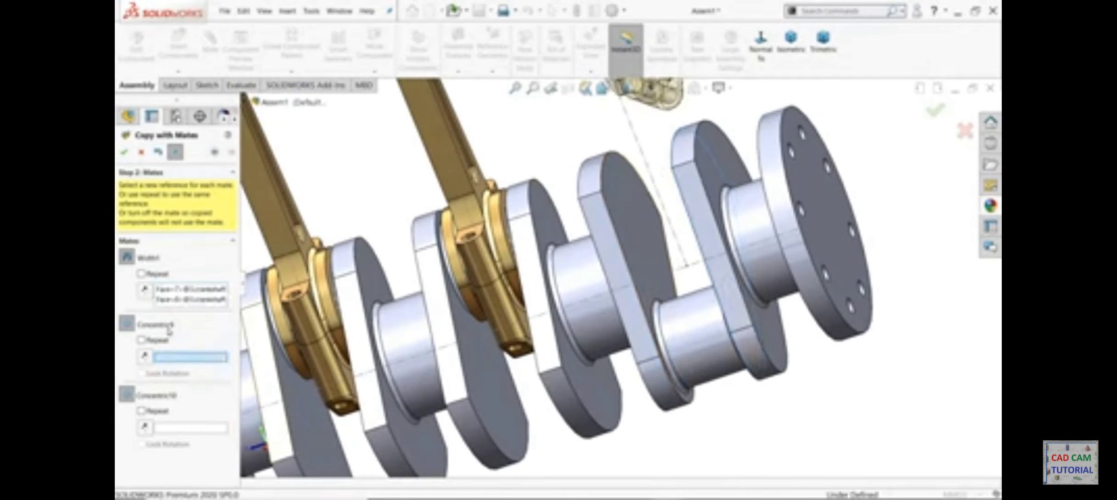
# Reference the fourth crankpin and its vertical sketch line for the concentric mates, place the fourth piston set and finish copying
pyautogui.click(707, 361)
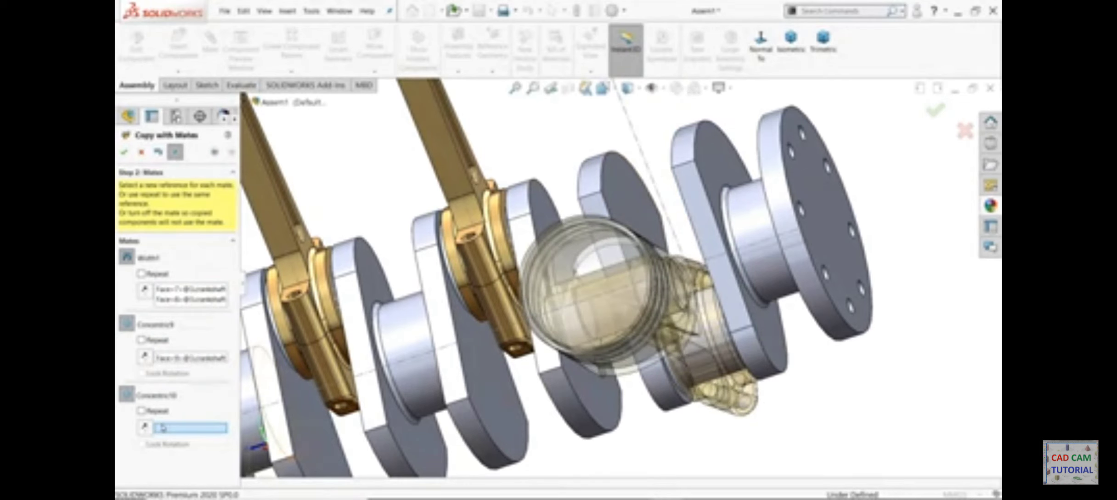
pyautogui.scroll(3, 680, 193)
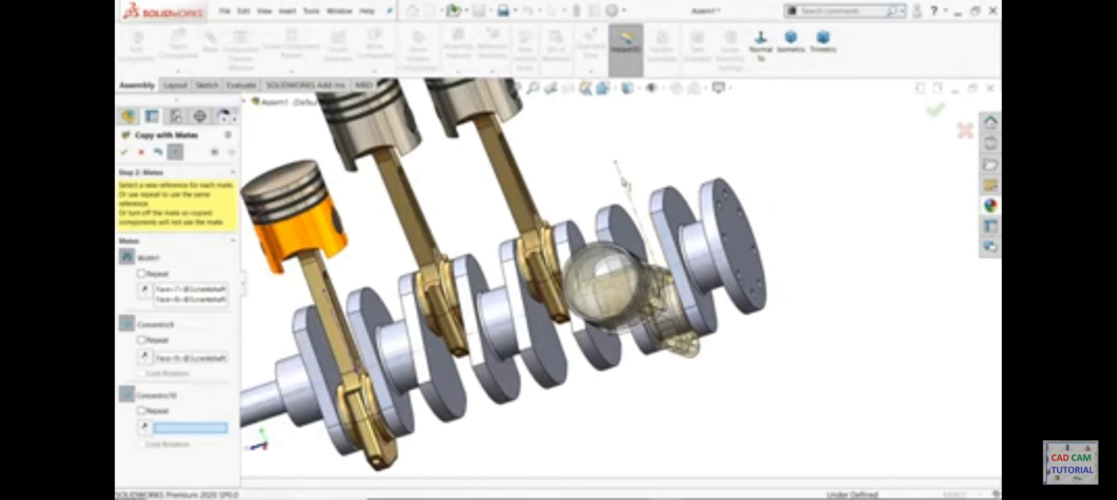
pyautogui.click(625, 184)
pyautogui.scroll(5, 738, 218)
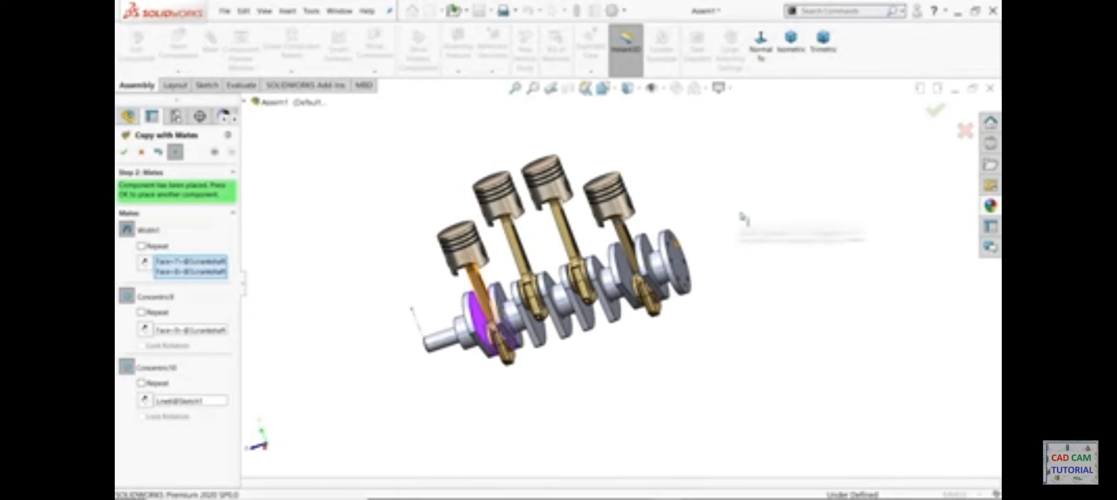
pyautogui.moveTo(801, 211); pyautogui.dragTo(798, 213, button='middle')
pyautogui.click(124, 151)
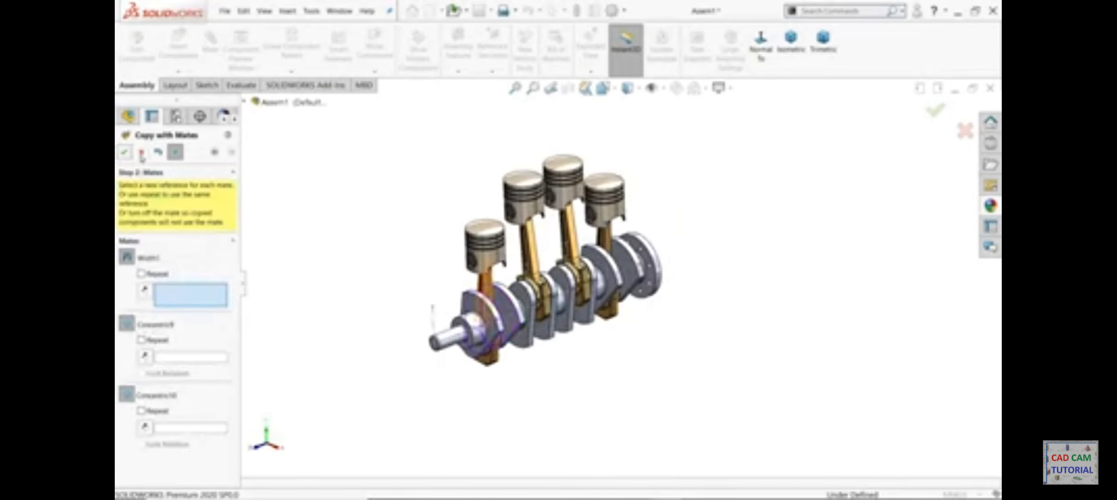
pyautogui.click(141, 153)
# Turn the crankshaft slightly to check how the four piston sets follow it
pyautogui.scroll(-3, 415, 266)
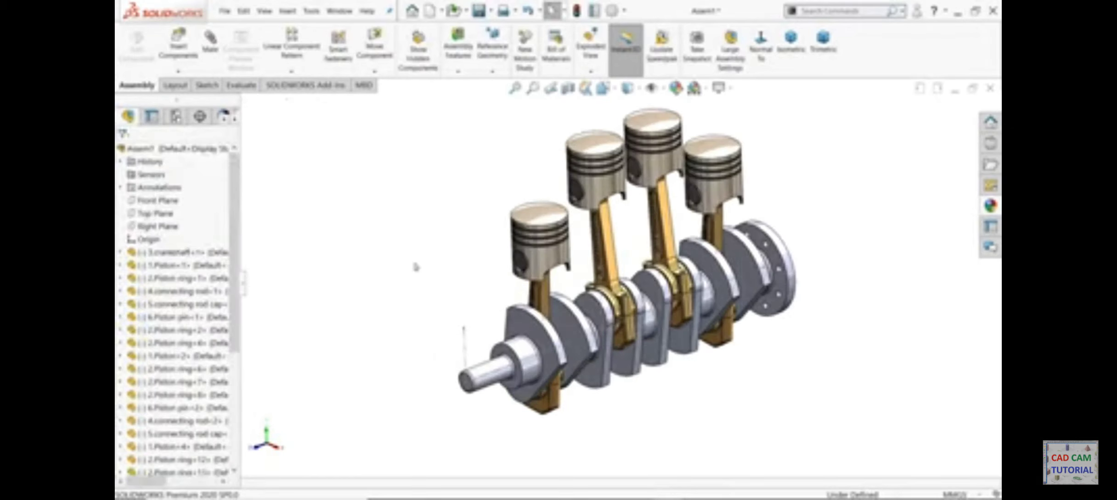
pyautogui.scroll(1, 494, 298)
pyautogui.scroll(-1, 621, 295)
pyautogui.scroll(1, 641, 296)
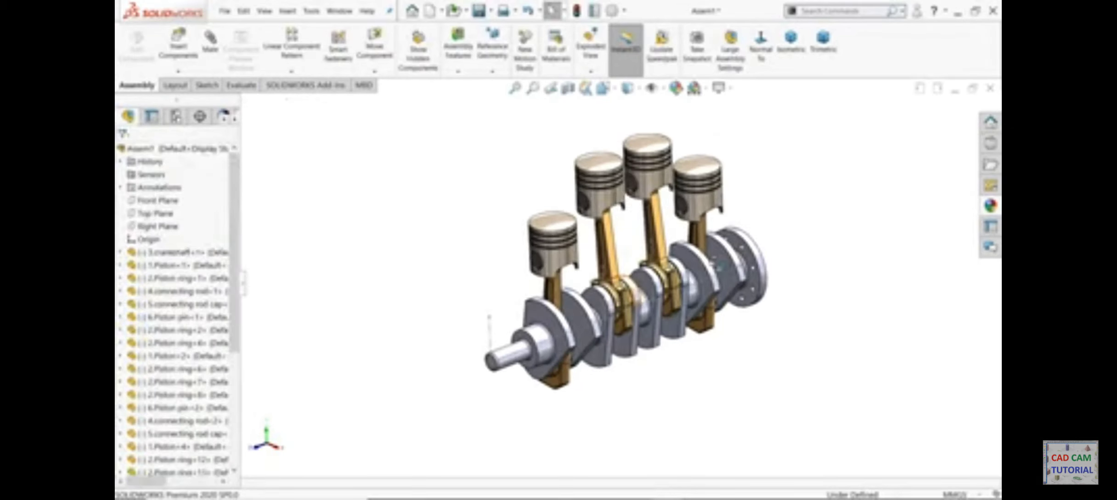
pyautogui.scroll(-1, 710, 265)
pyautogui.moveTo(515, 373)
pyautogui.mouseDown()
pyautogui.moveTo(482, 390)
pyautogui.moveTo(455, 385)
pyautogui.moveTo(517, 368)
pyautogui.moveTo(448, 353)
pyautogui.moveTo(510, 354)
pyautogui.moveTo(517, 367)
pyautogui.mouseUp()
# Hide Sketch1, which holds the vertical piston axis lines, in the assembly
pyautogui.scroll(-5, 211, 294)
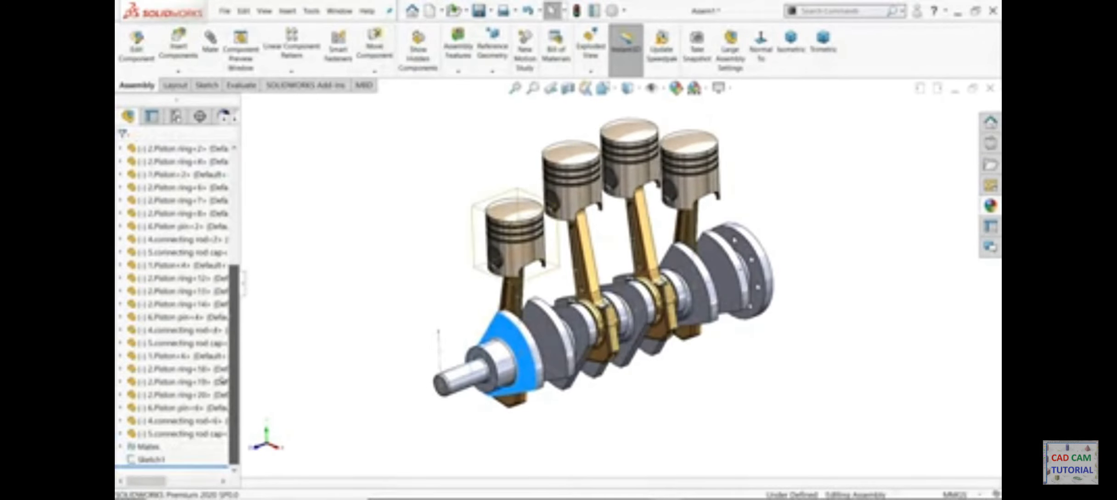
pyautogui.click(144, 459)
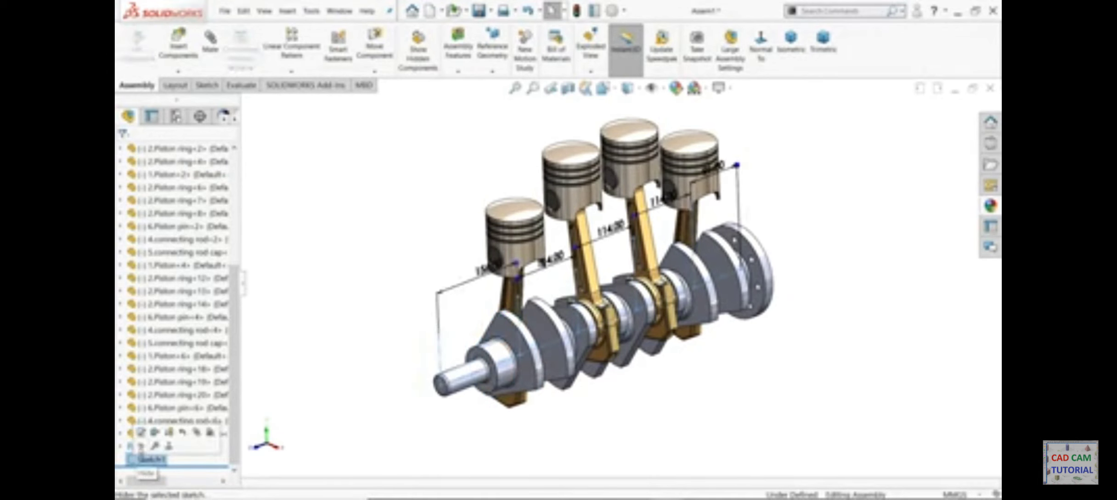
pyautogui.click(141, 446)
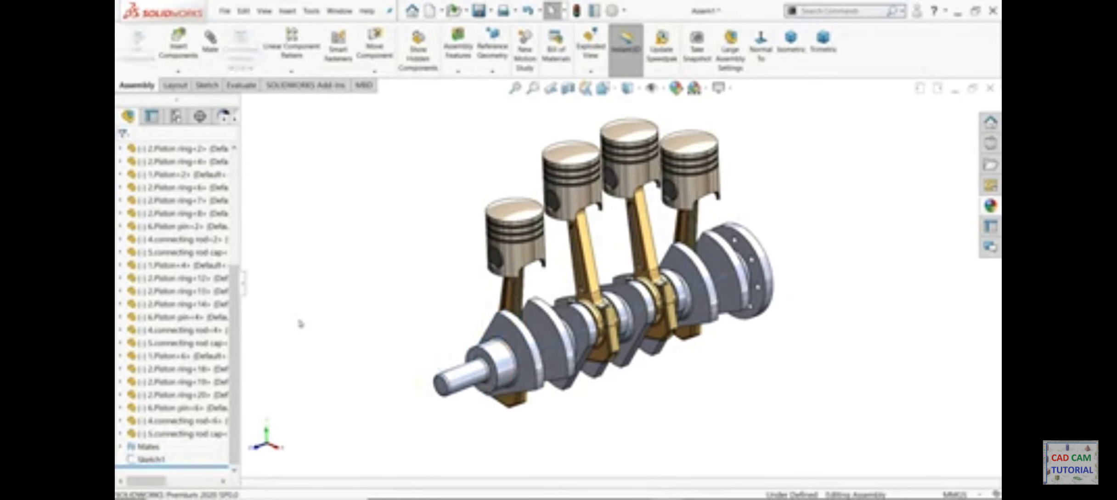
# Rotate the crankshaft through a larger angle and examine the motion of all four pistons and connecting rods
pyautogui.scroll(1, 323, 332)
pyautogui.scroll(-1, 713, 252)
pyautogui.moveTo(510, 343); pyautogui.dragTo(496, 437)
pyautogui.moveTo(496, 437); pyautogui.dragTo(597, 436, button='middle')
pyautogui.click(807, 221)
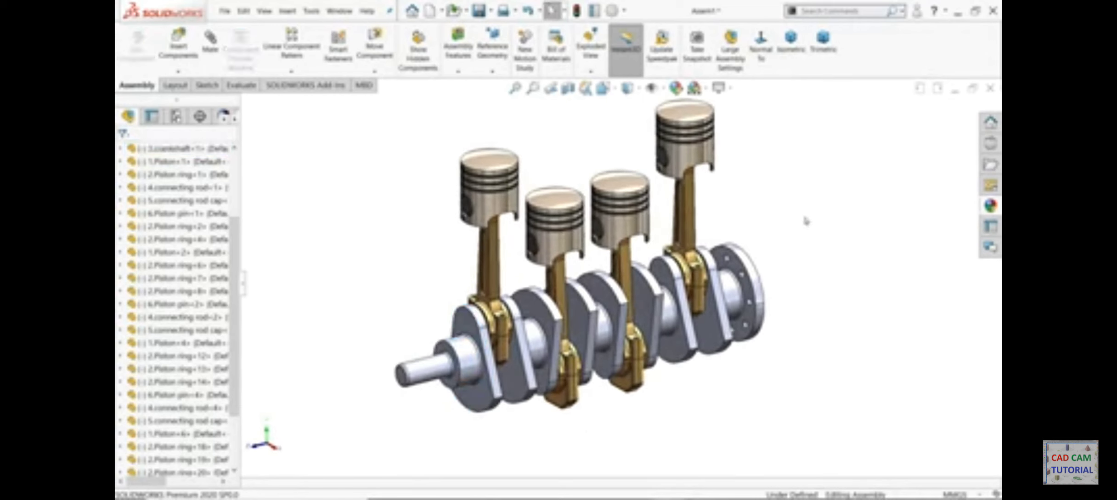
pyautogui.rightClick(780, 189)
pyautogui.click(795, 248)
pyautogui.moveTo(773, 246); pyautogui.dragTo(770, 256)
pyautogui.rightClick(776, 229)
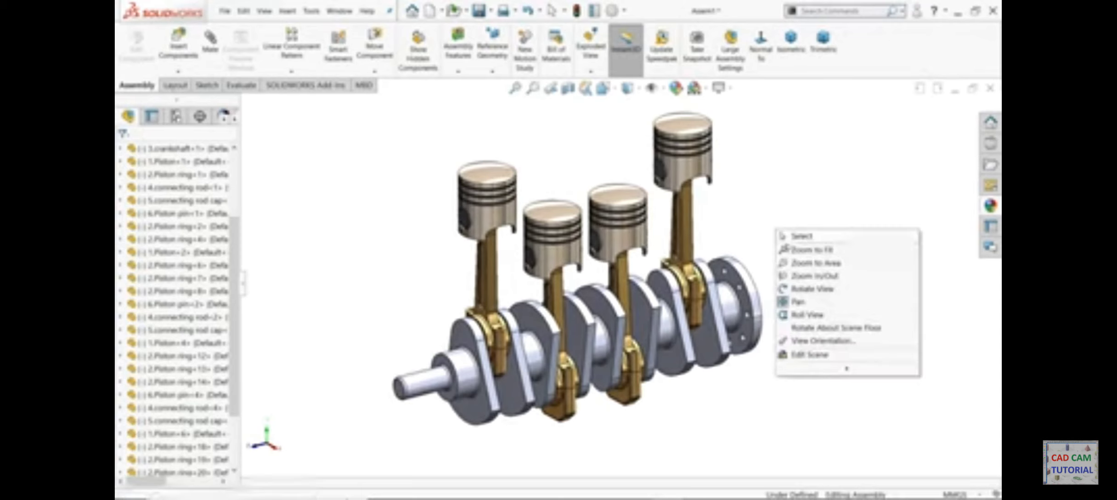
pyautogui.click(790, 236)
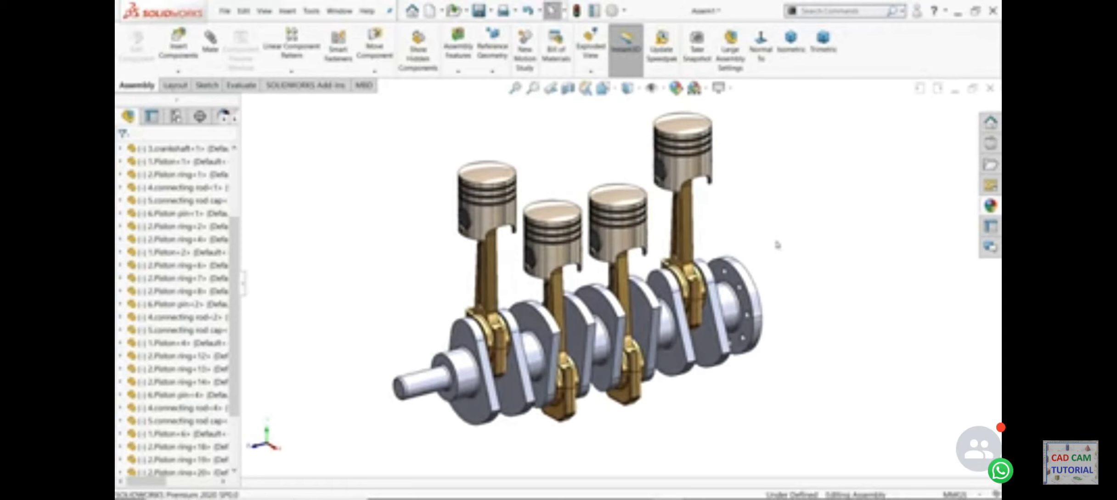